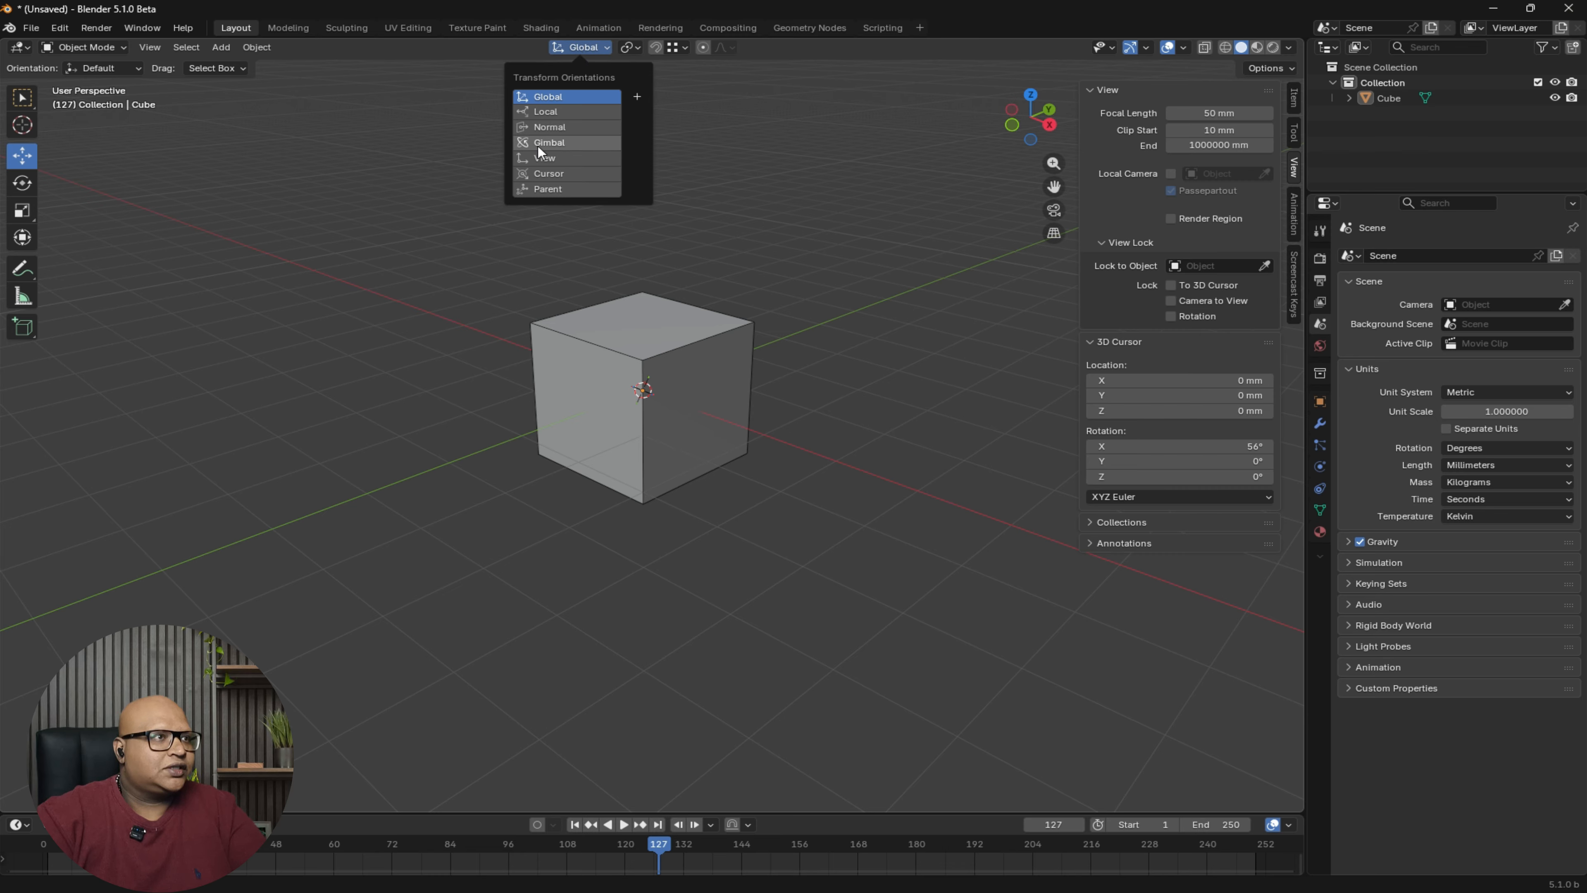
- Select the cube and try moving it freely away from the origin
click(673, 347)
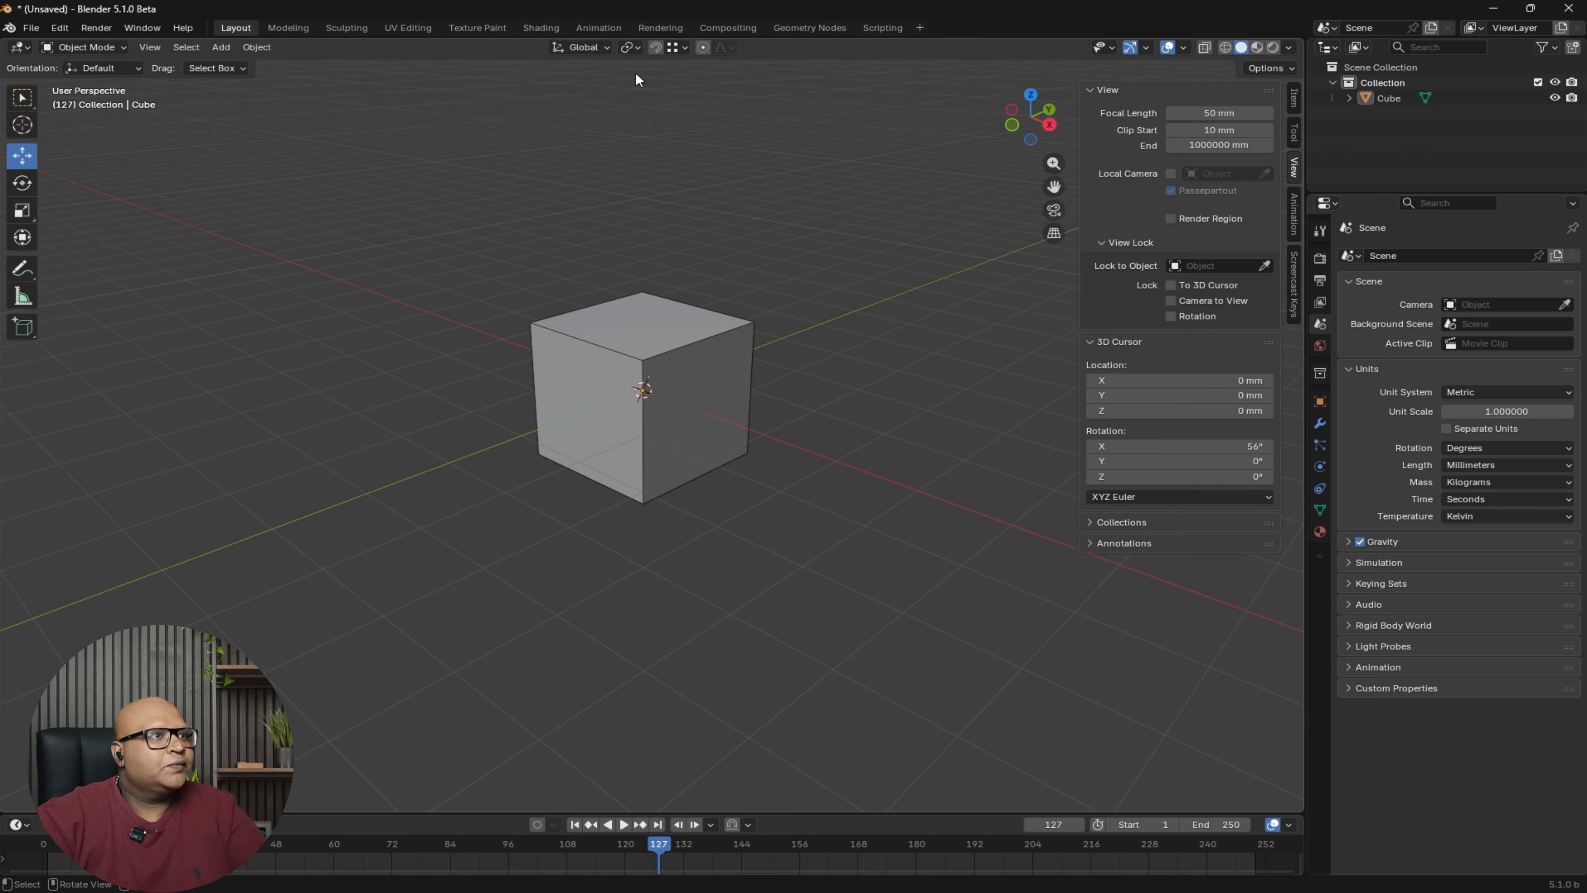
click(664, 393)
drag(659, 378, 915, 309)
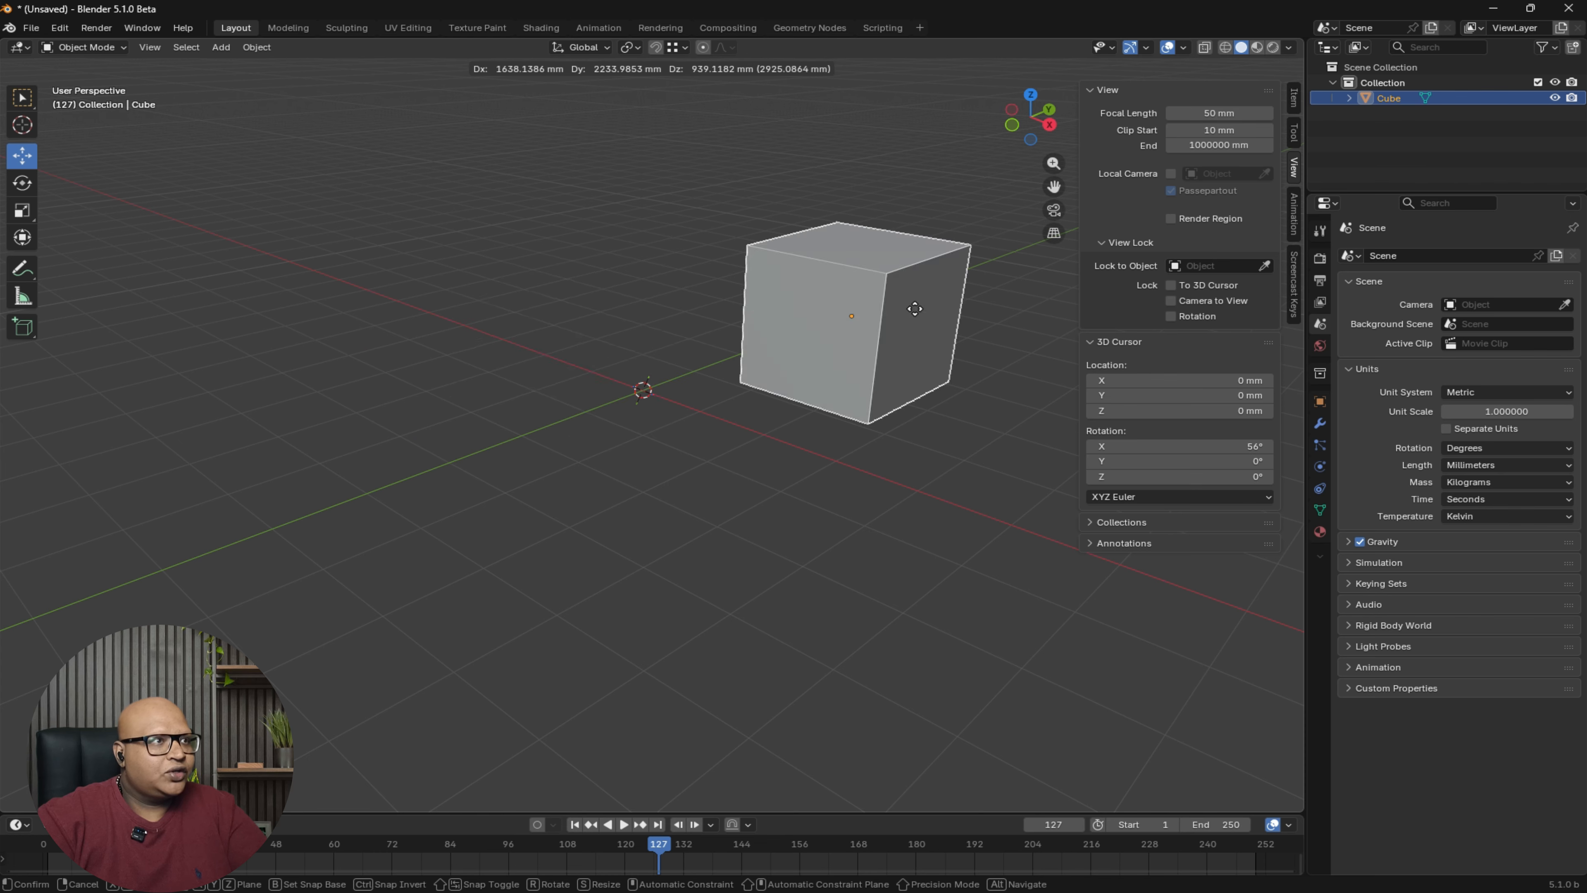
key(Escape)
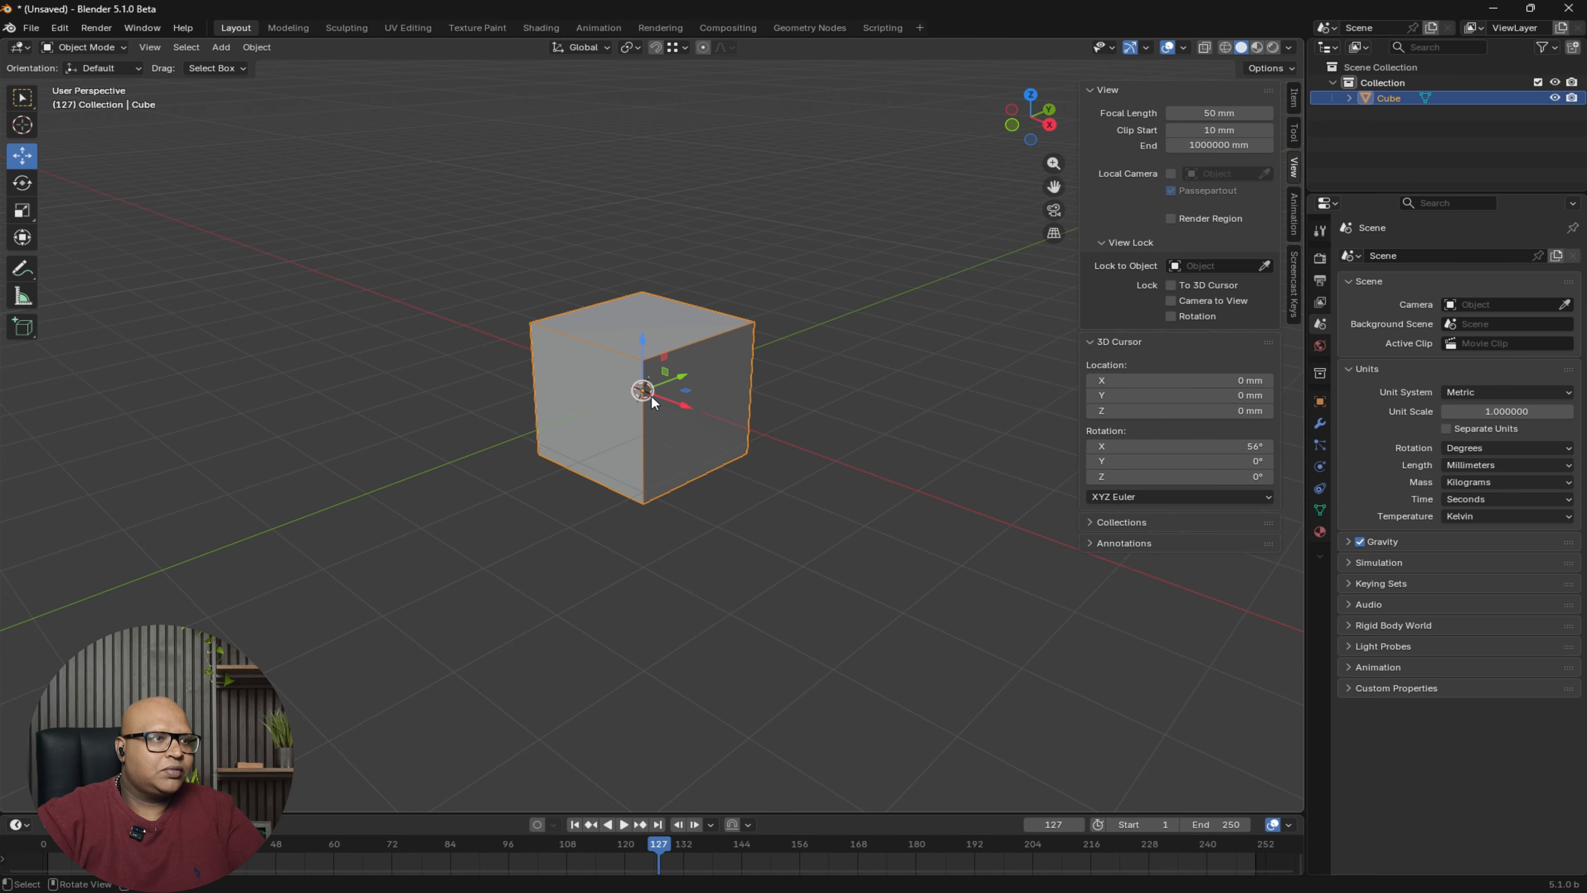
middle_drag(718, 344, 776, 328)
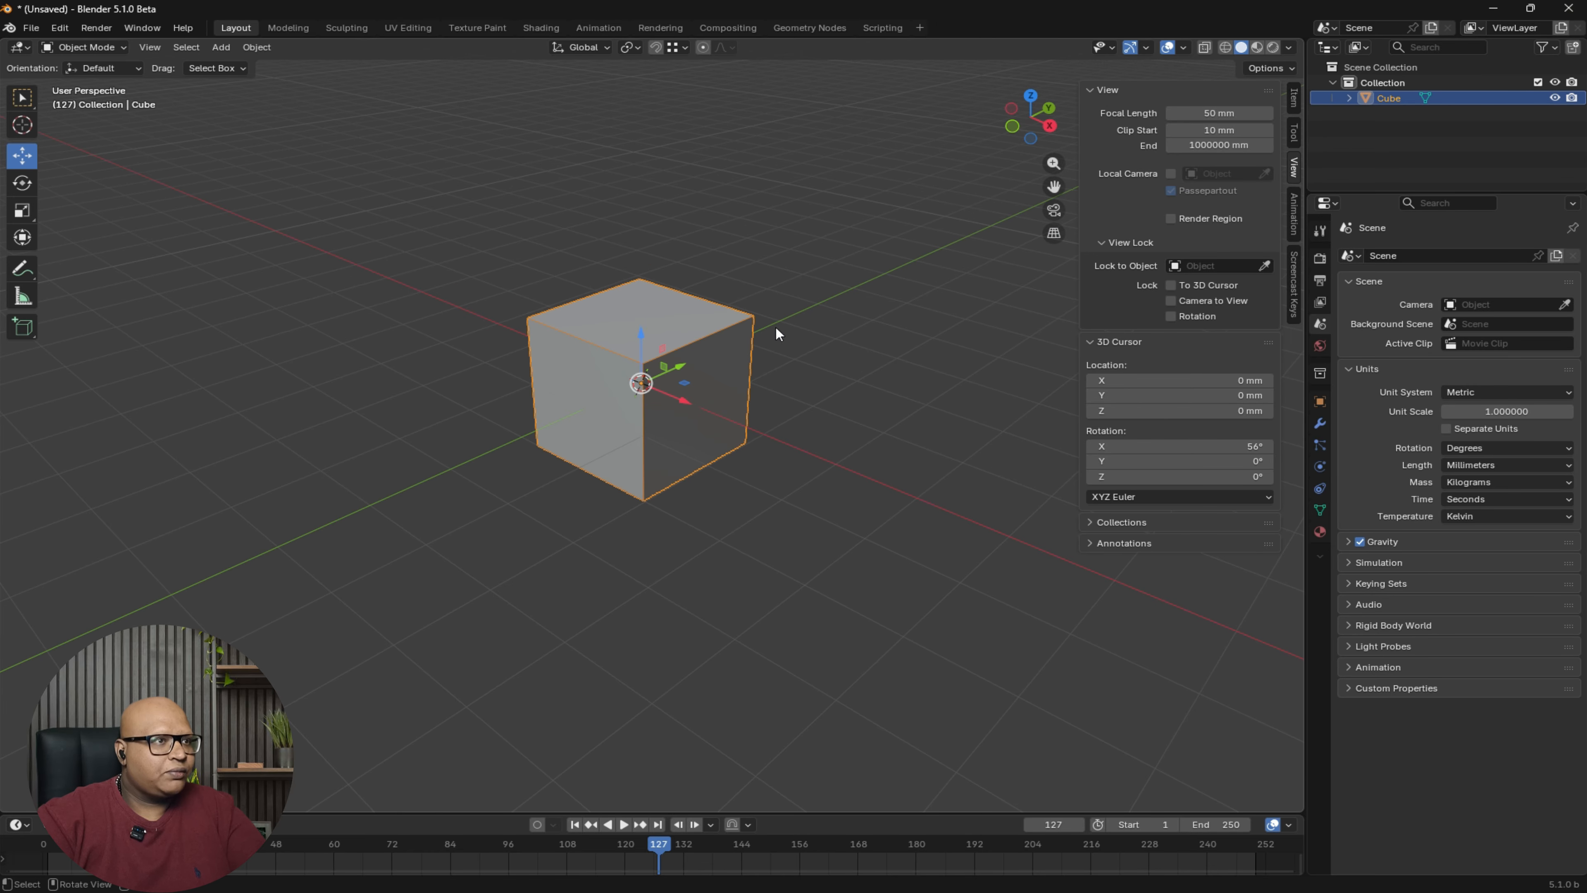
- Switch the viewport shading to Wireframe and back to Solid, and deselect the cube
click(1227, 48)
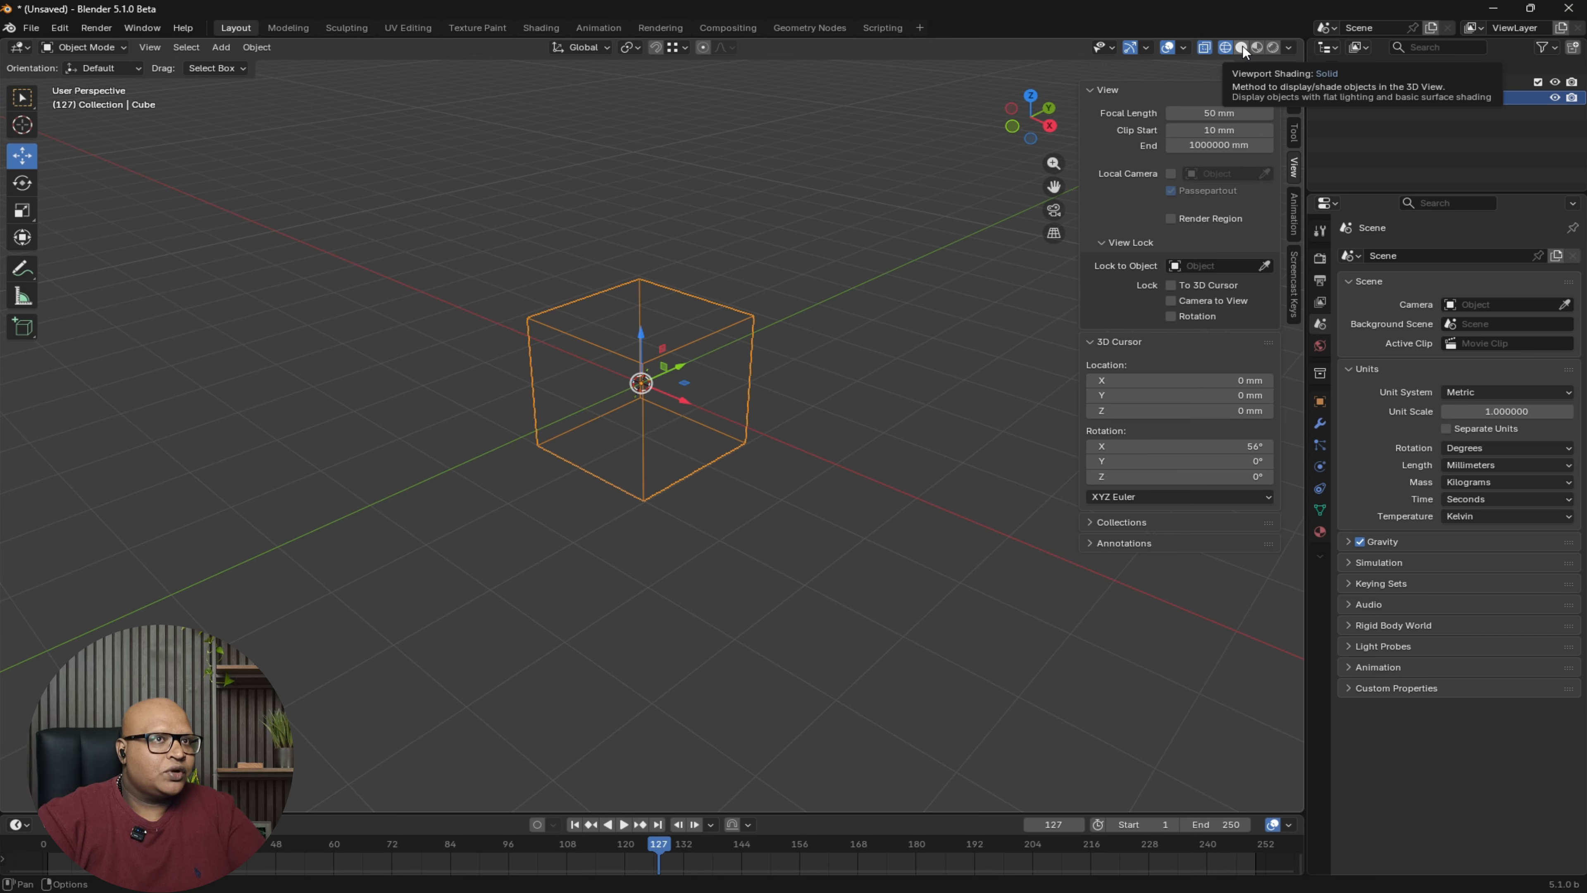
click(1242, 47)
click(882, 505)
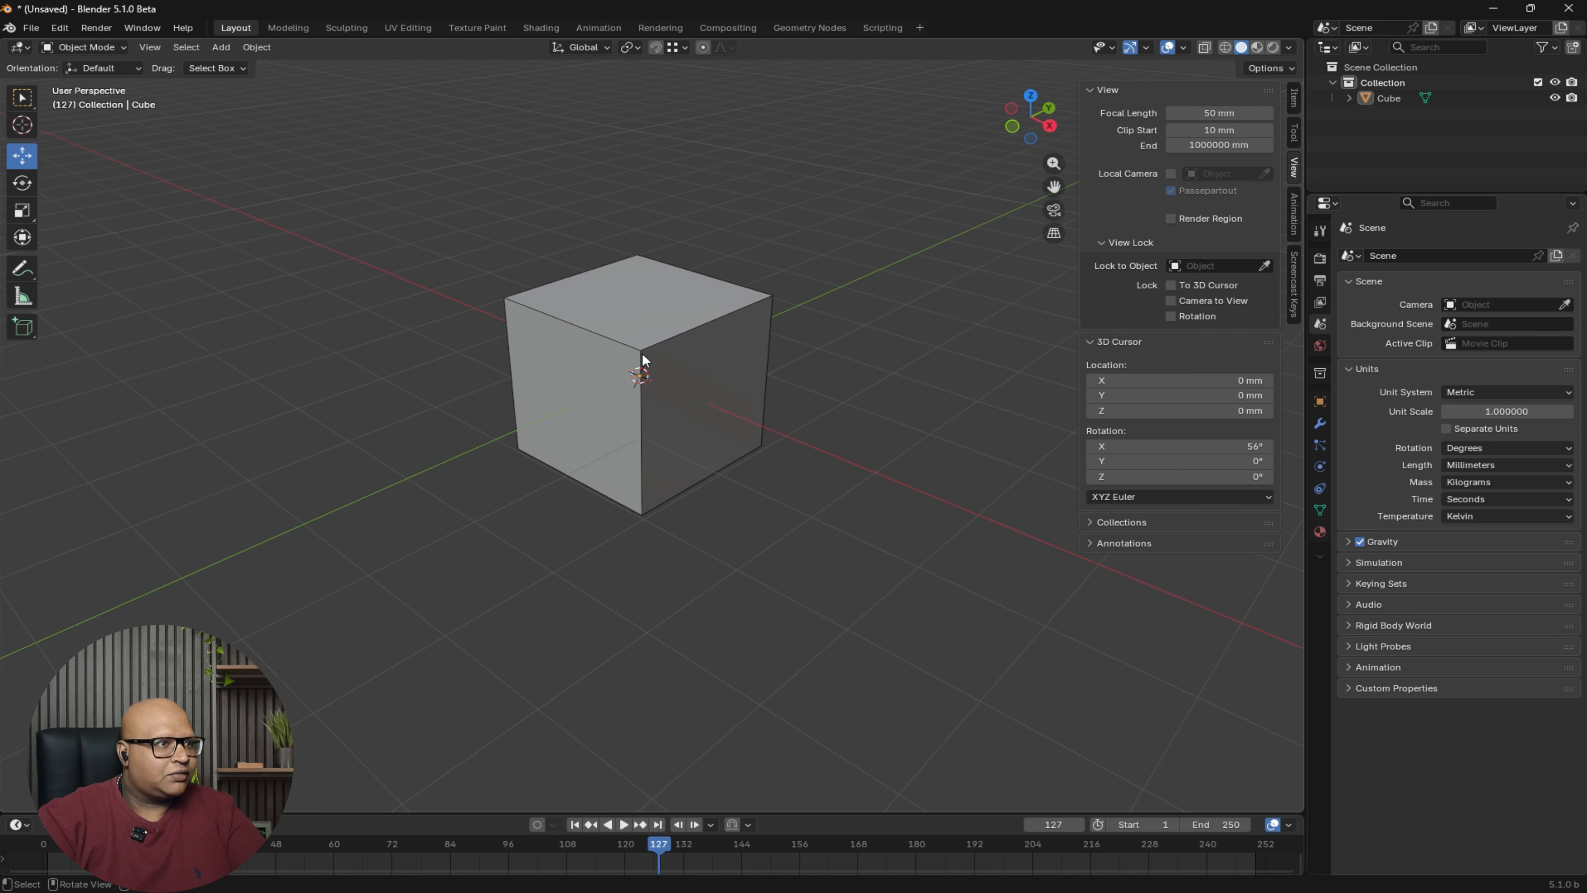
- Toggle the viewport repeatedly between wireframe and solid shading, ending in solid
scroll(644, 397, up, 4)
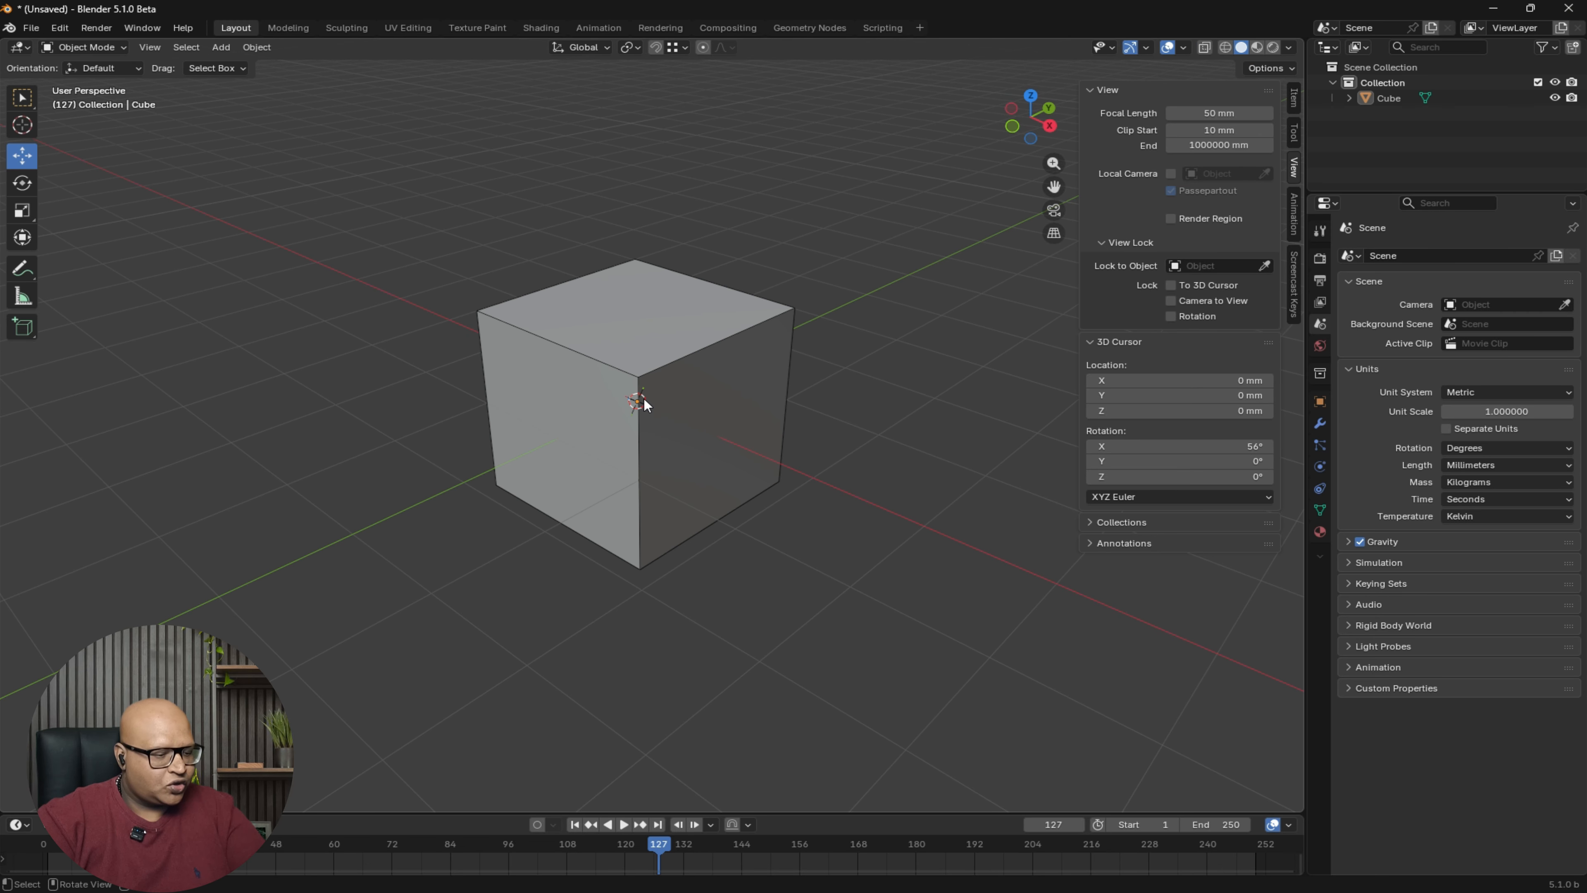
key(shift+z)
key(shift+z)
key(shift+z)
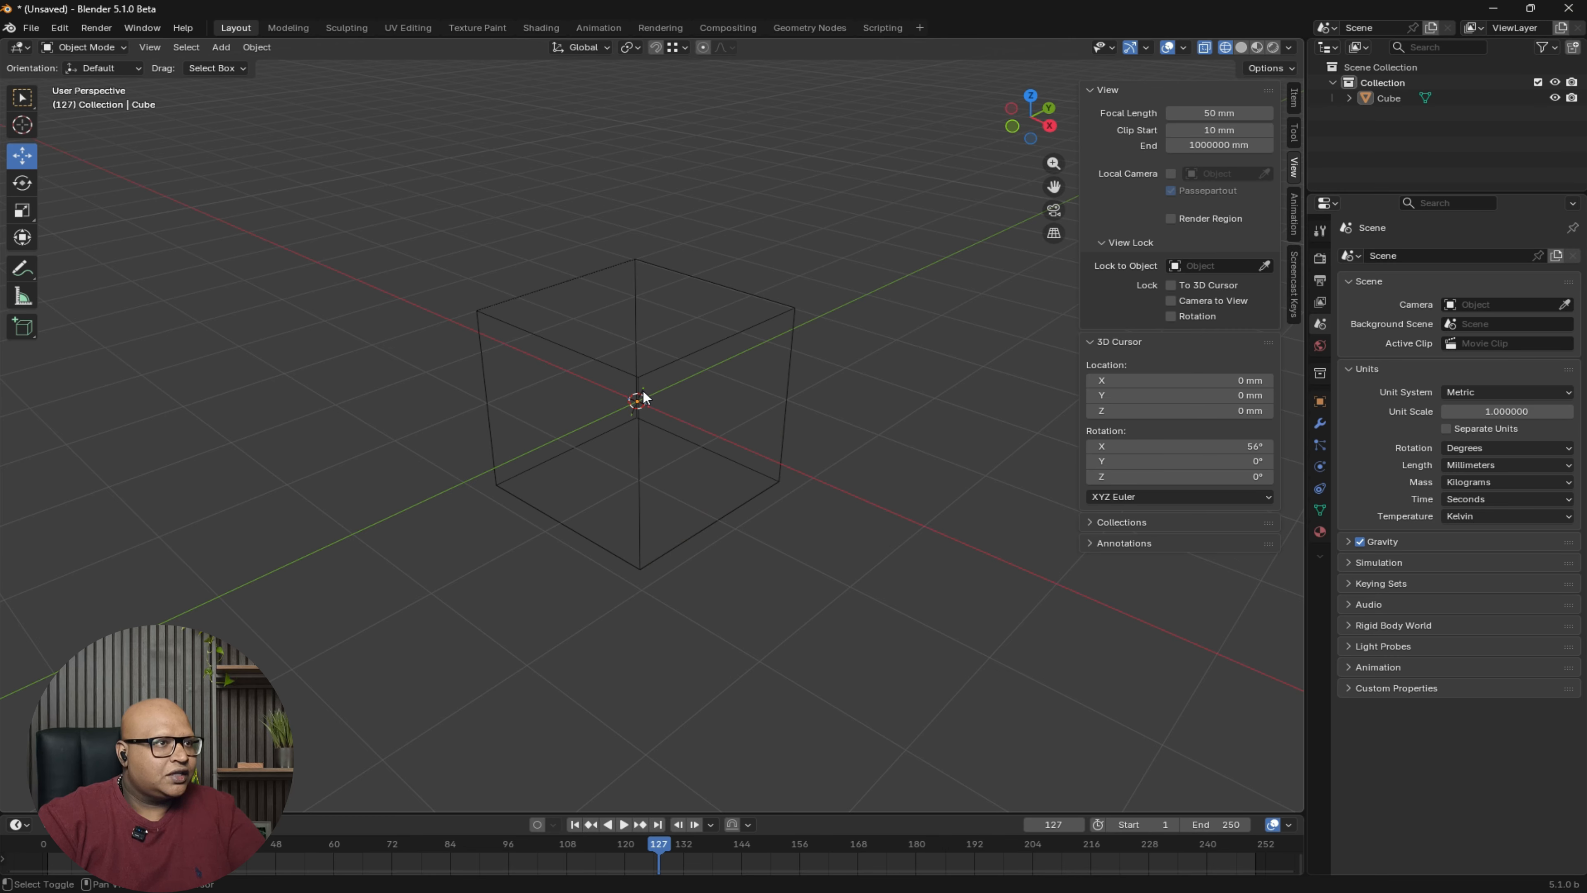
key(shift+z)
key(shift+z)
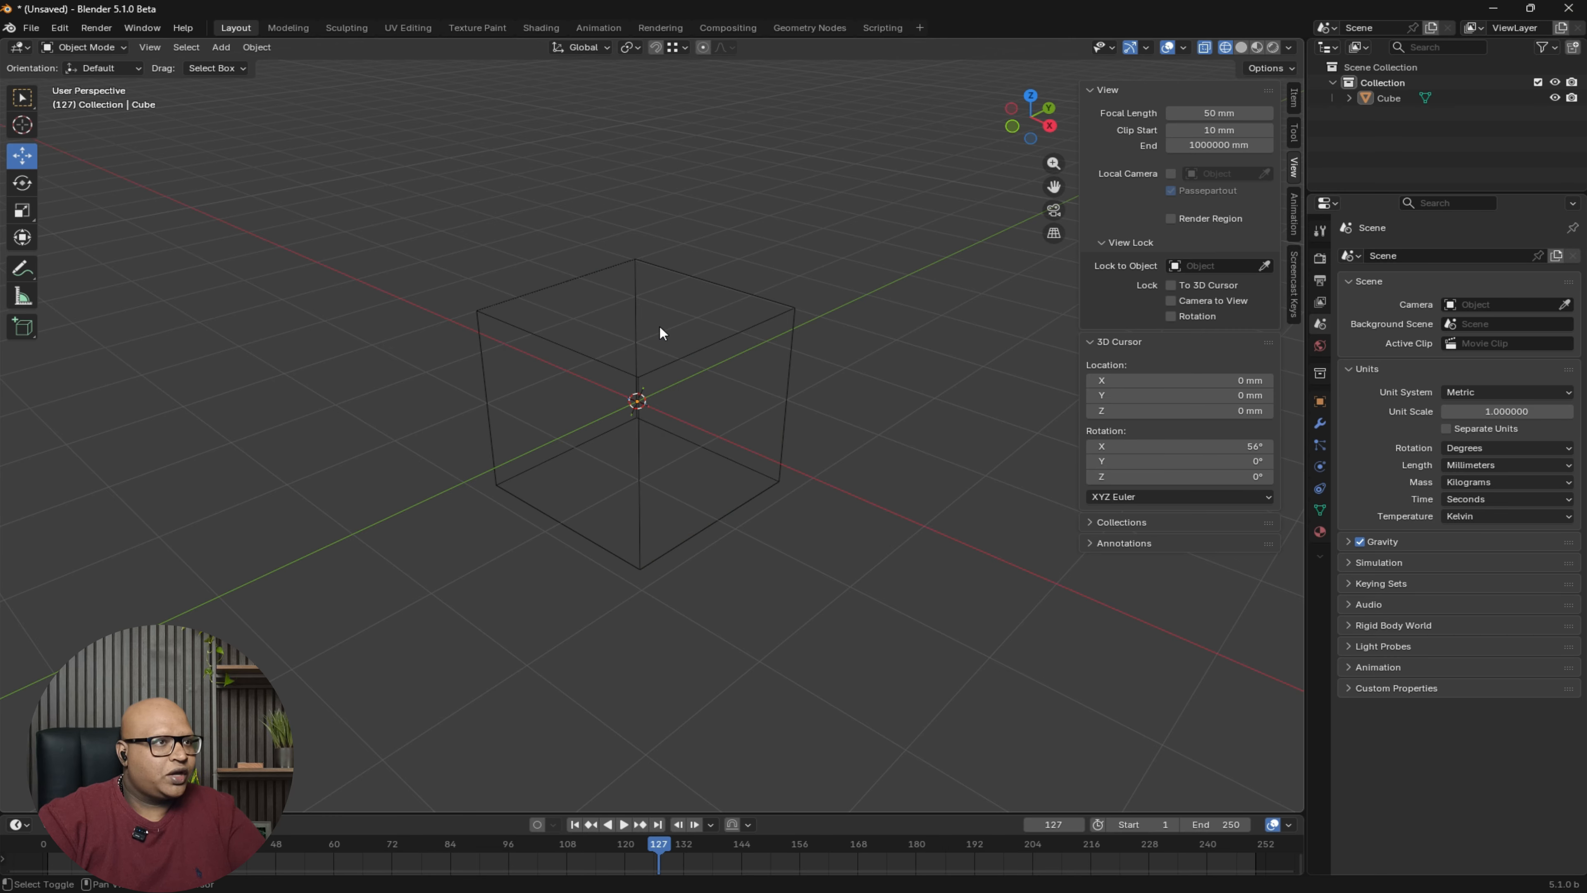
key(shift+z)
key(shift+z)
key(shift+z)
click(917, 204)
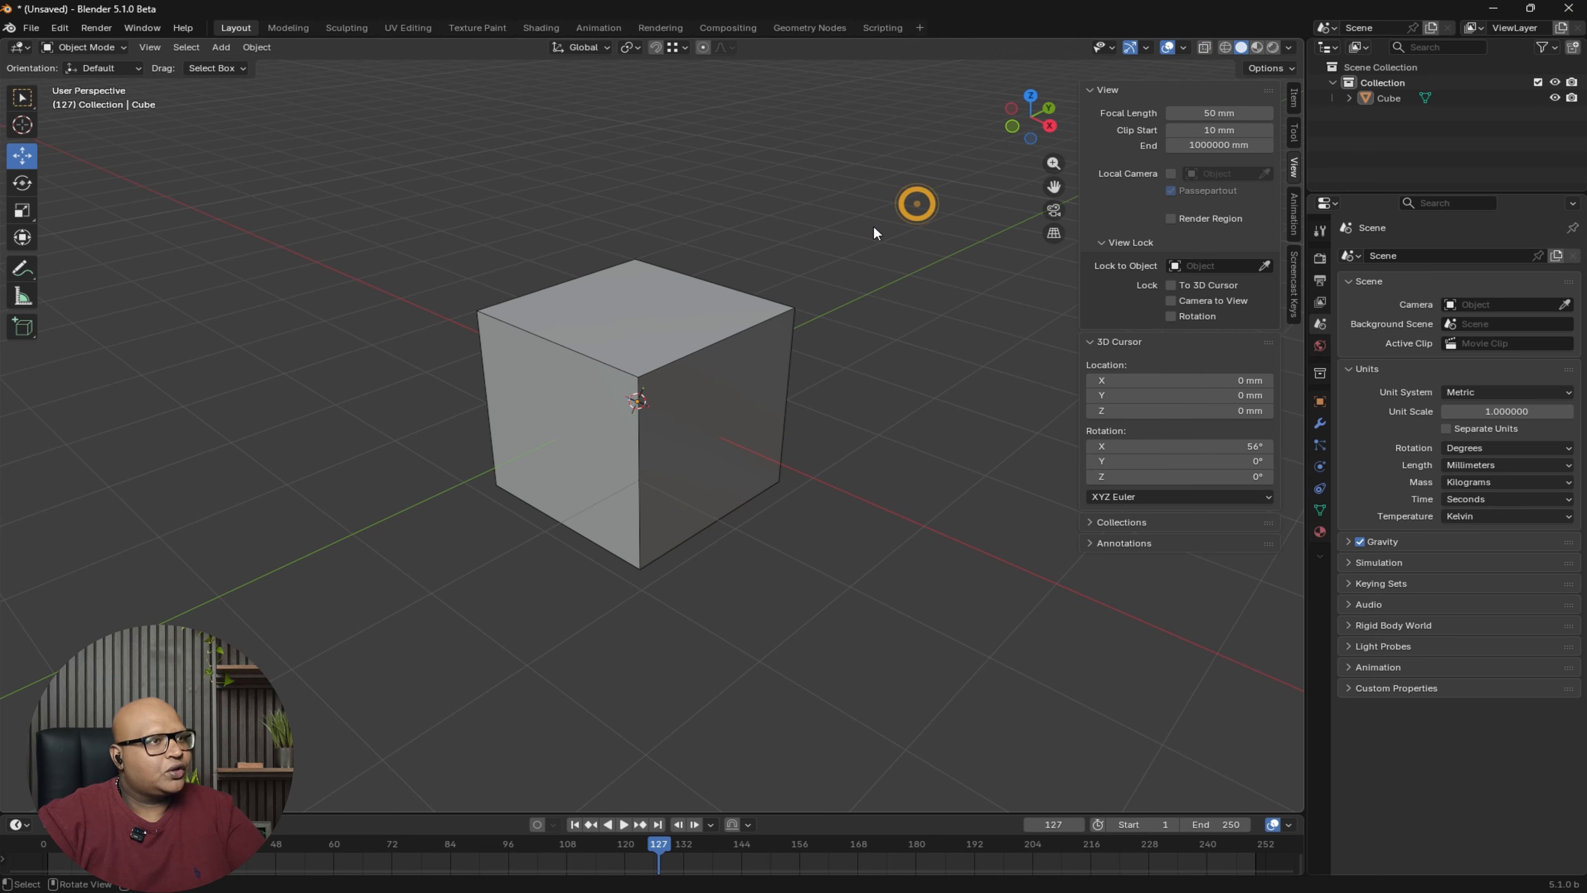
- Examine the available Transform Orientations options while keeping Global active
mouse_move(705, 370)
shift+middle_down()
mouse_move(705, 355)
mouse_move(704, 372)
shift+middle_up()
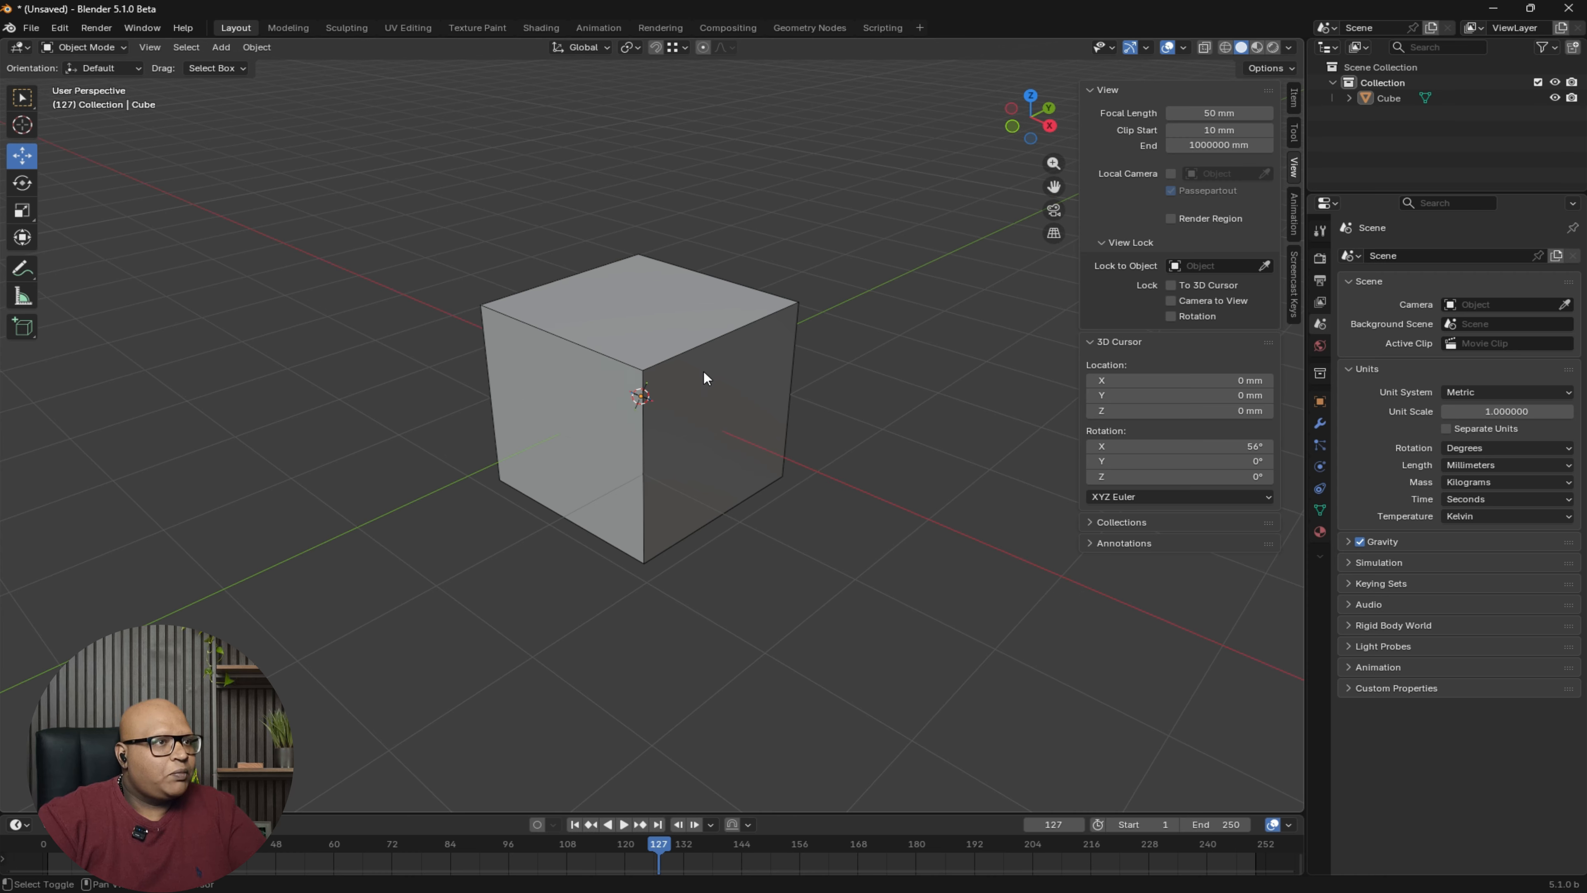
click(902, 223)
click(576, 46)
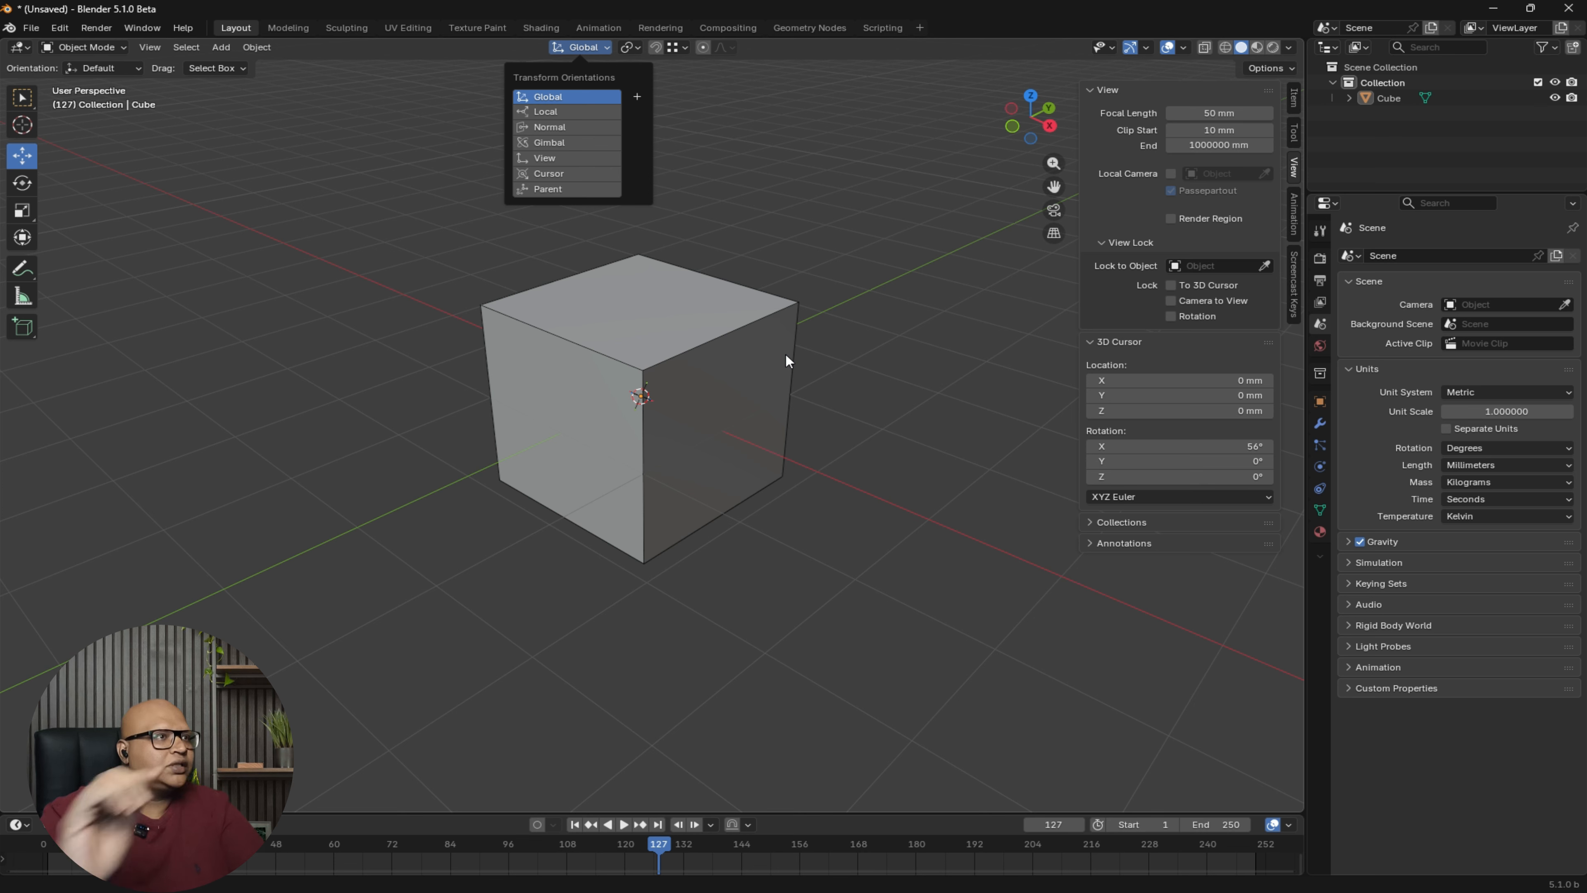
click(851, 217)
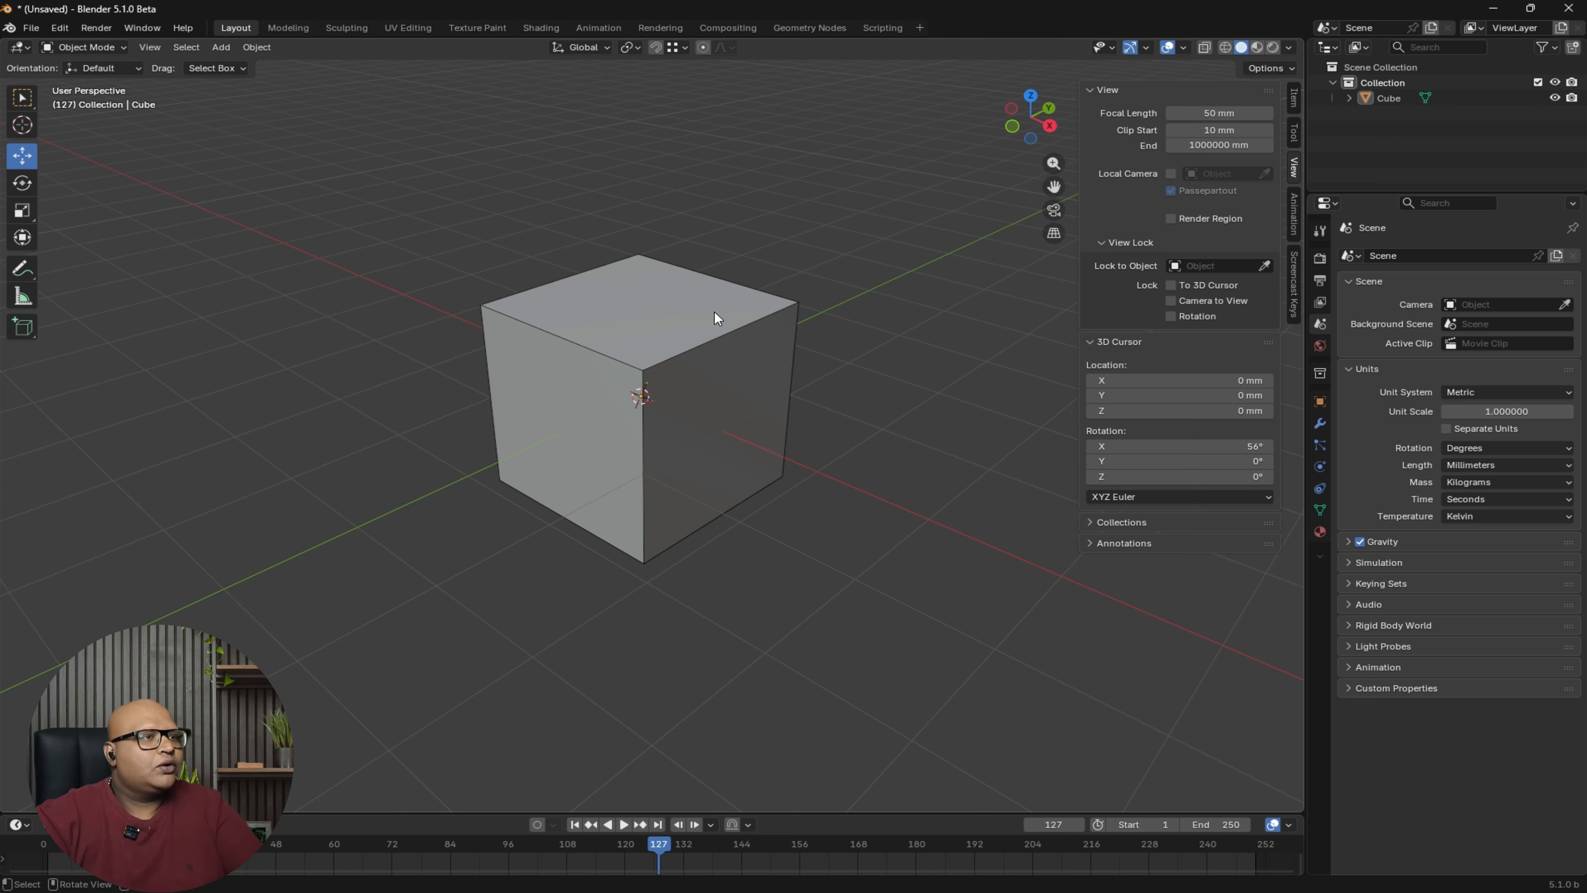
click(580, 47)
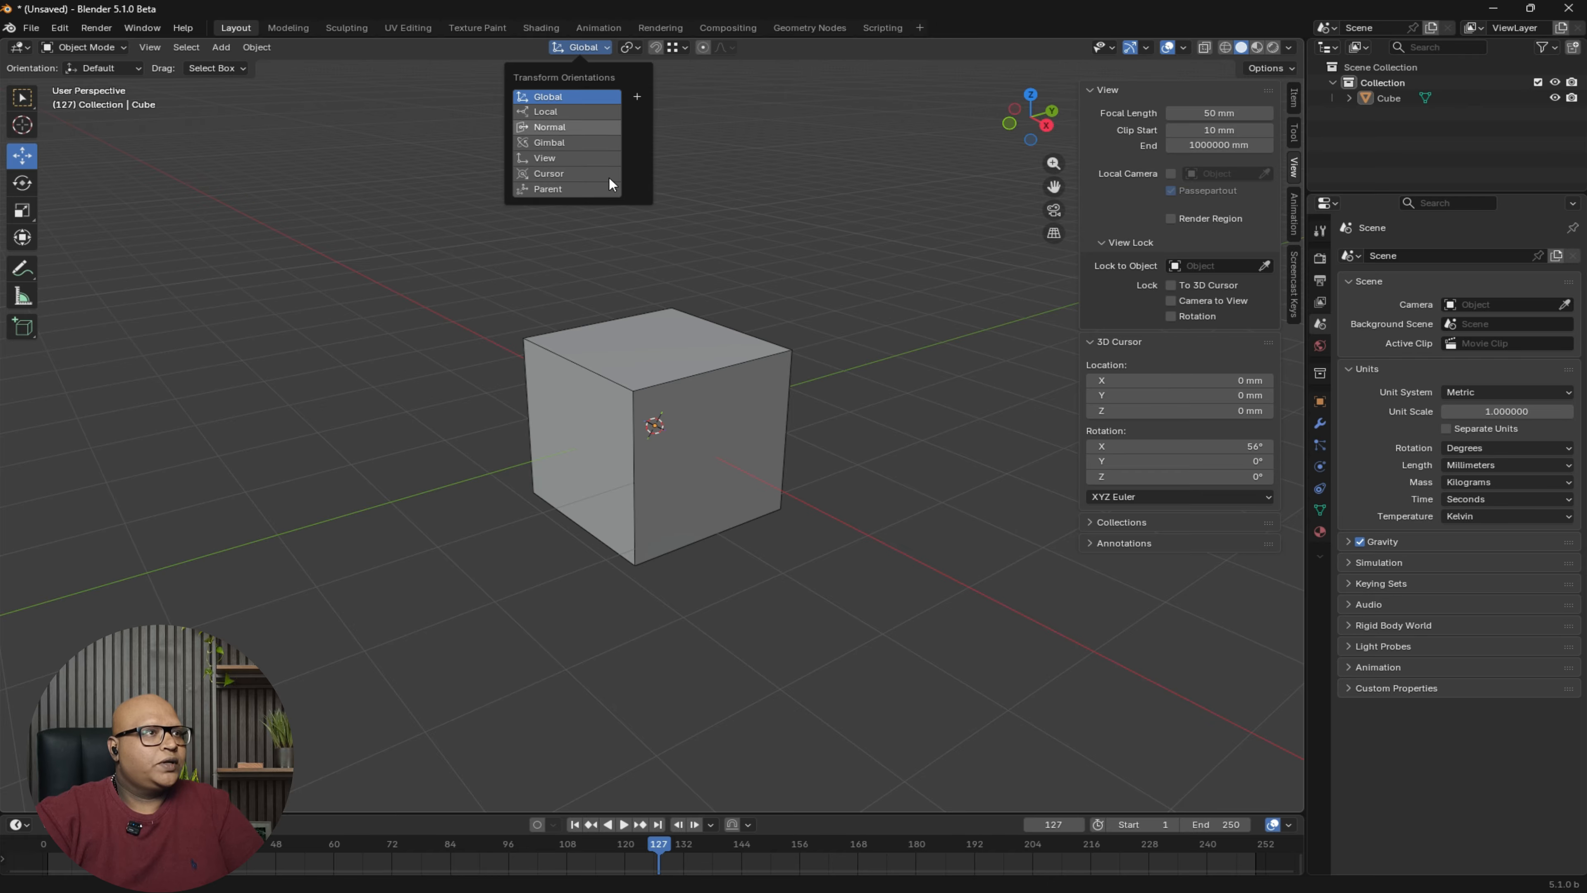
- Select the cube and try moving it with its gizmo arrows, once along global Y and once along global X
click(648, 390)
shift+middle_drag(738, 393, 733, 407)
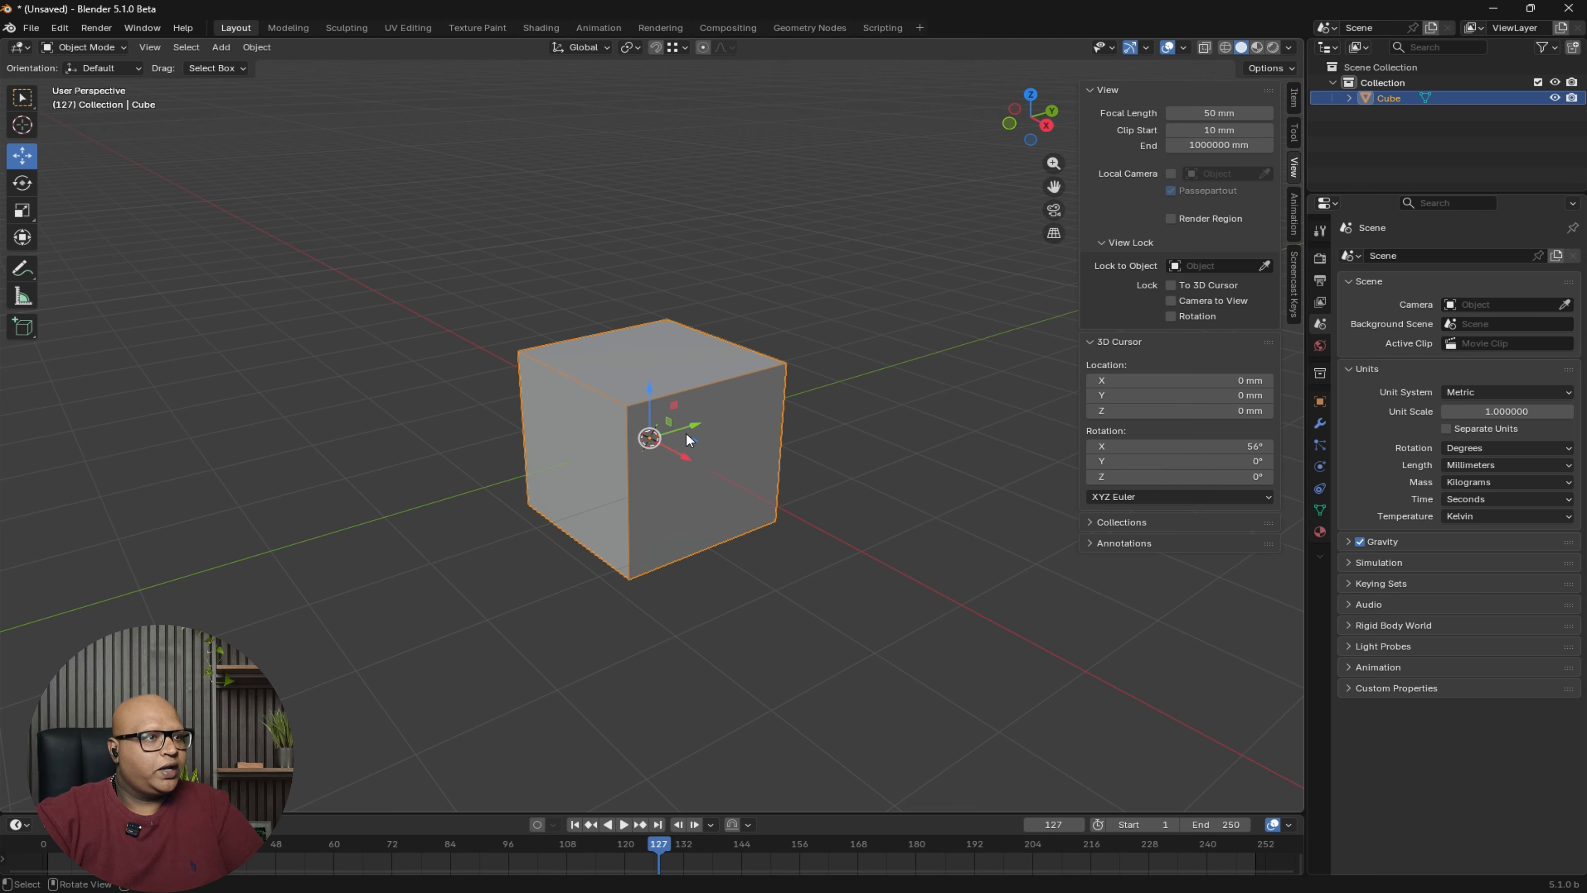
drag(693, 426, 828, 387)
key(ctrl+z)
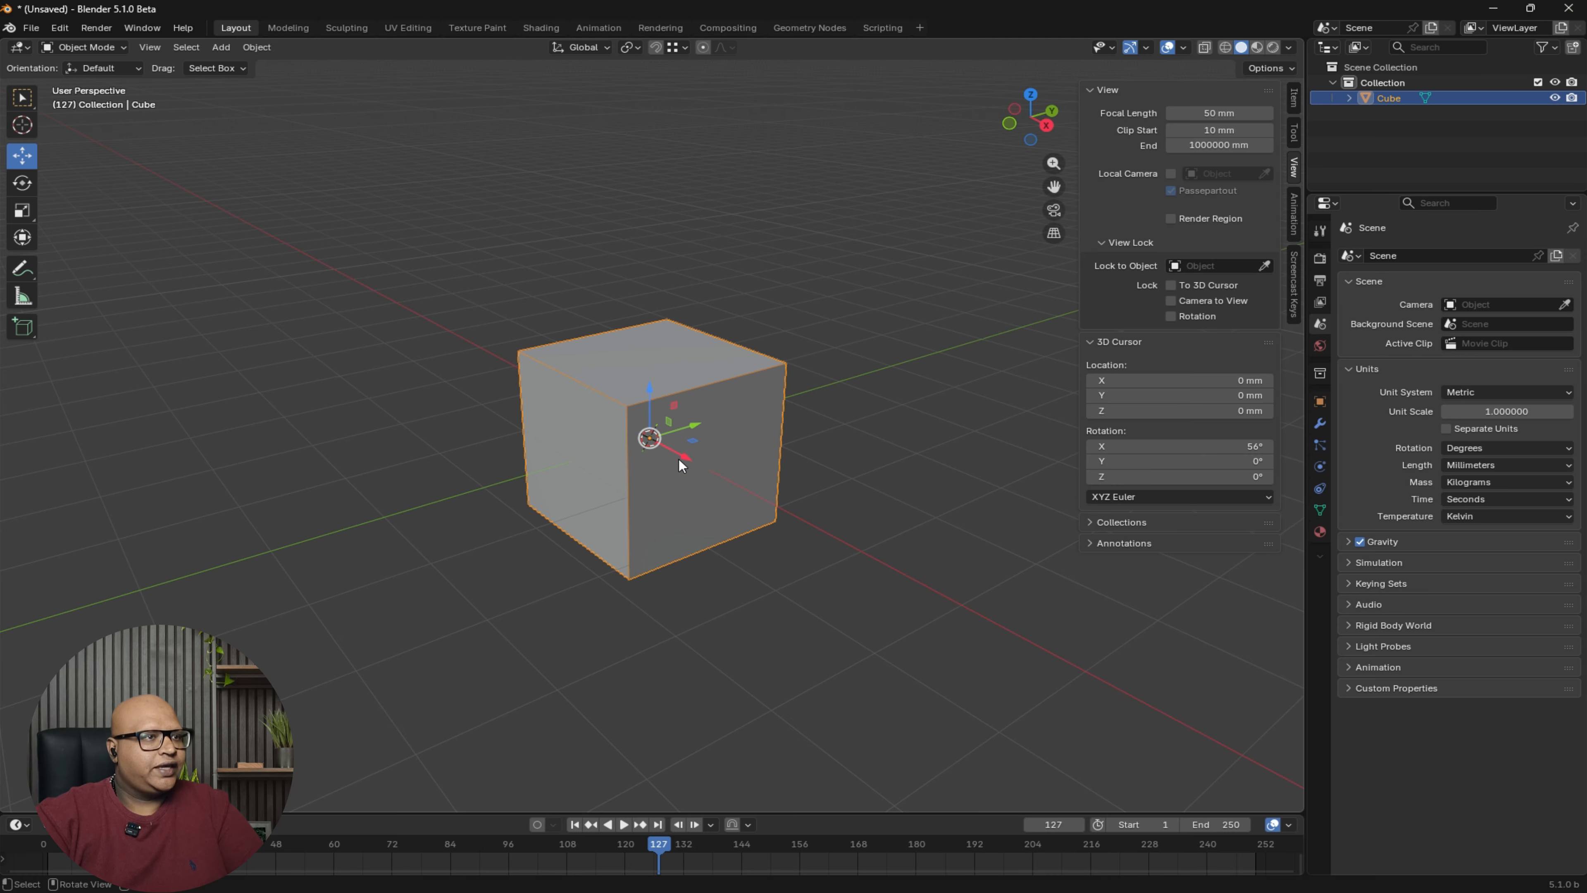
drag(681, 464, 841, 486)
key(ctrl+z)
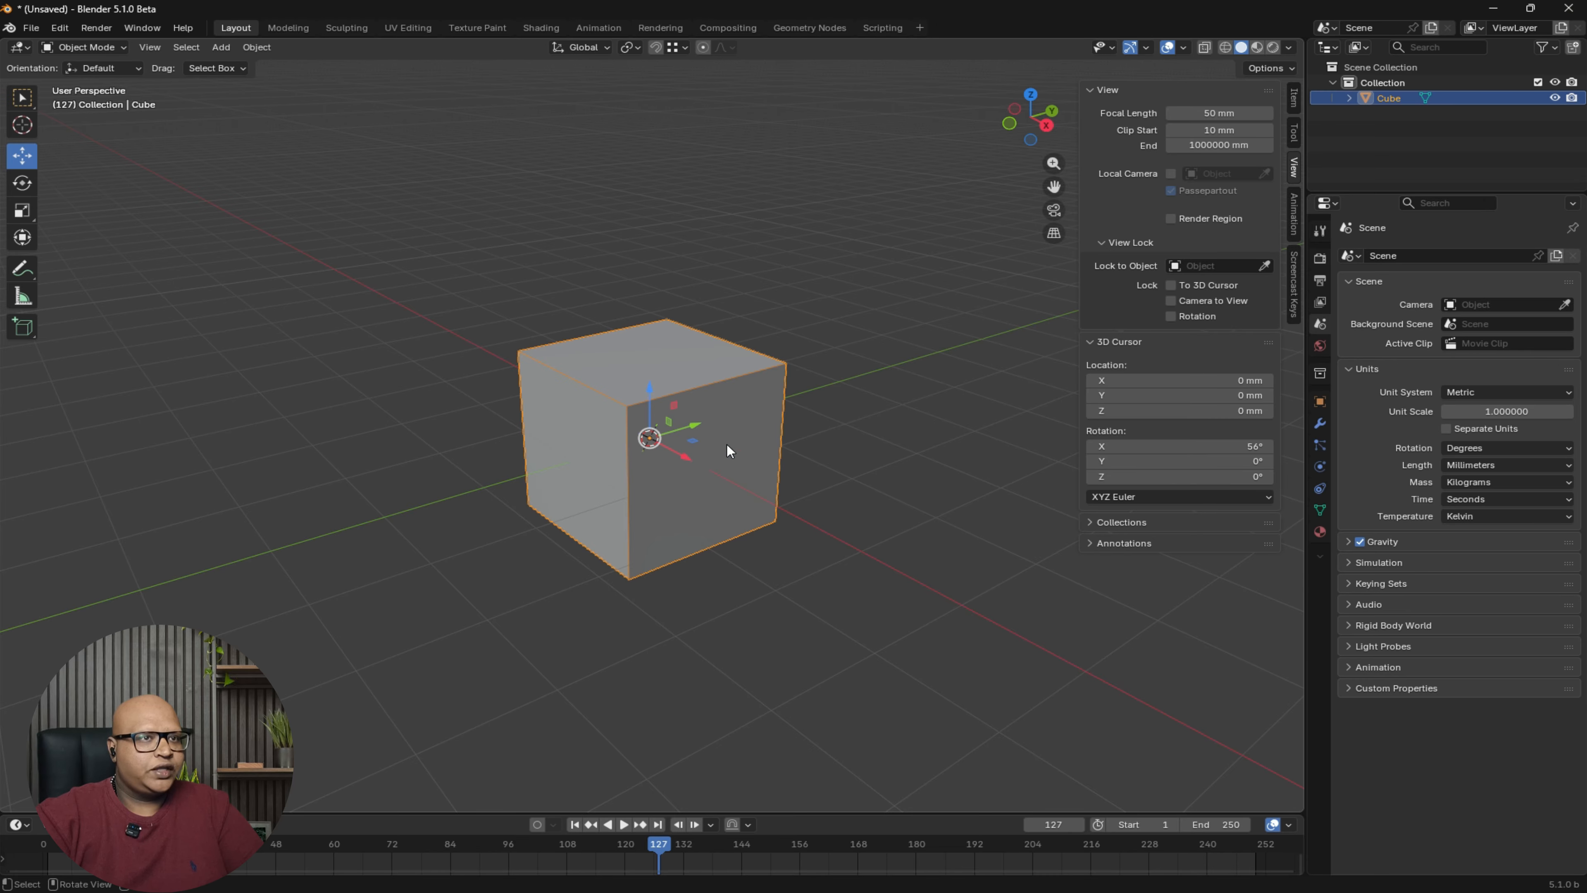
- Try axis-constrained grabs of the cube along global Y and global X, cancel each one, and deselect the cube
shift+middle_drag(727, 444, 713, 445)
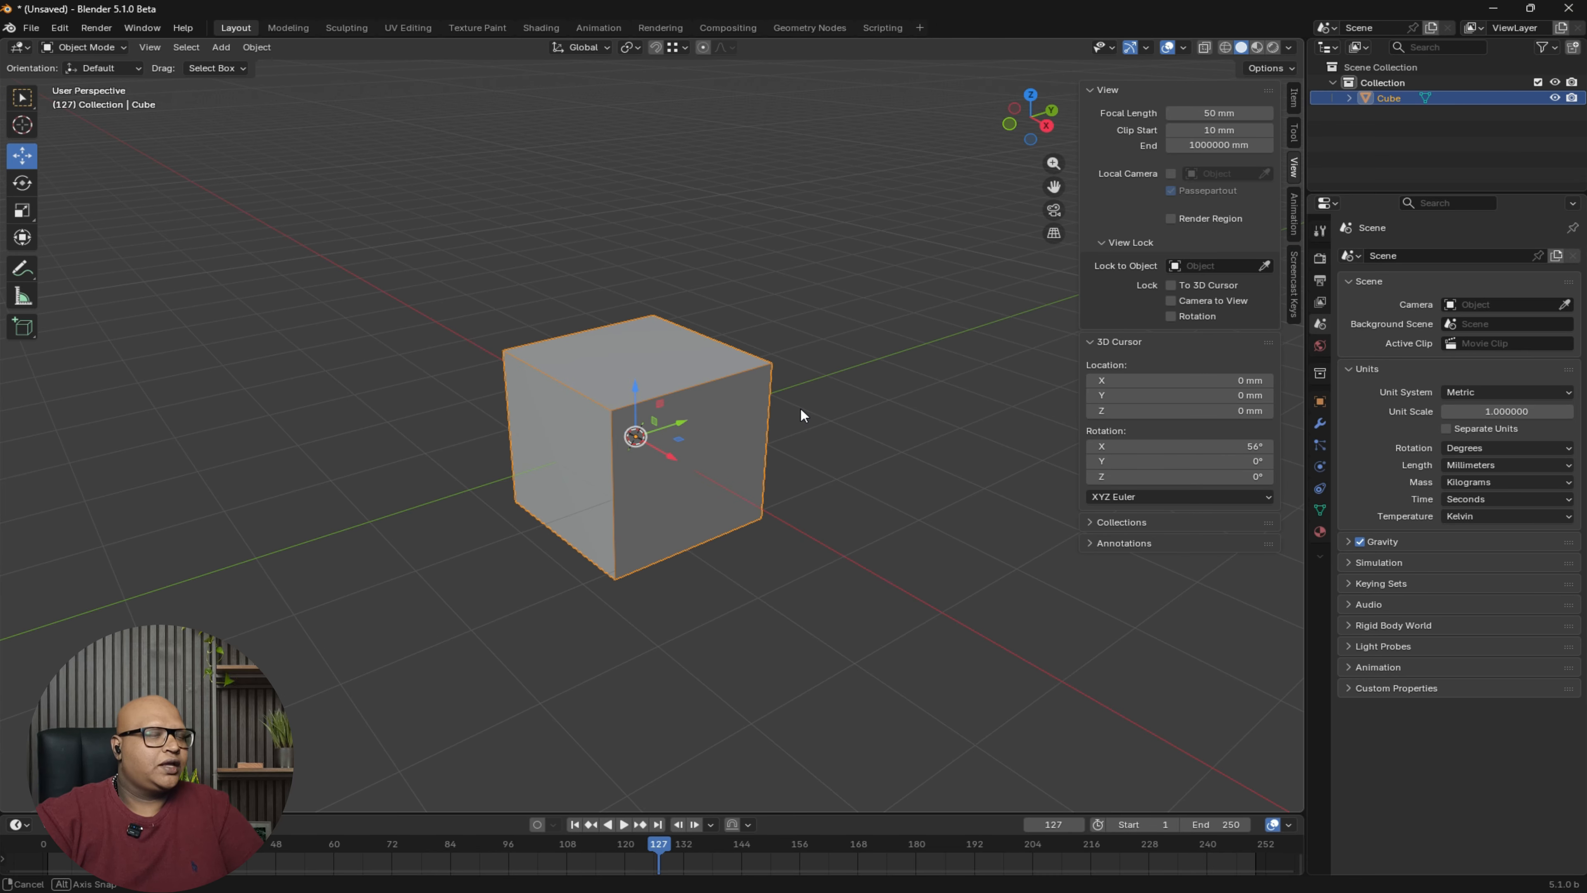
drag(638, 438, 885, 352)
key(y)
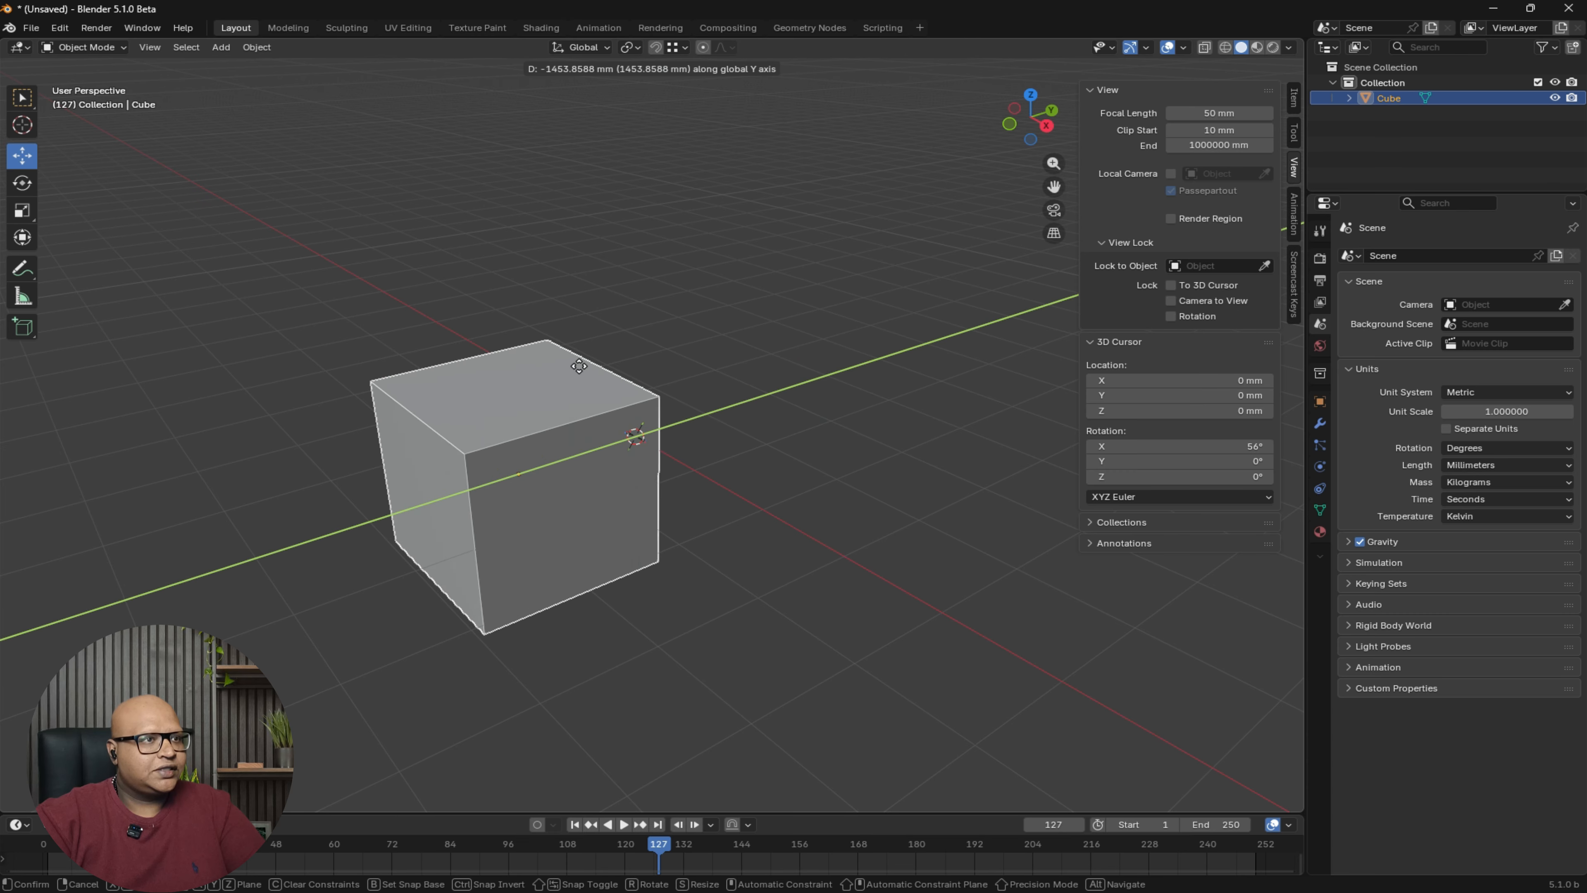
right_click(709, 386)
key(g)
key(x)
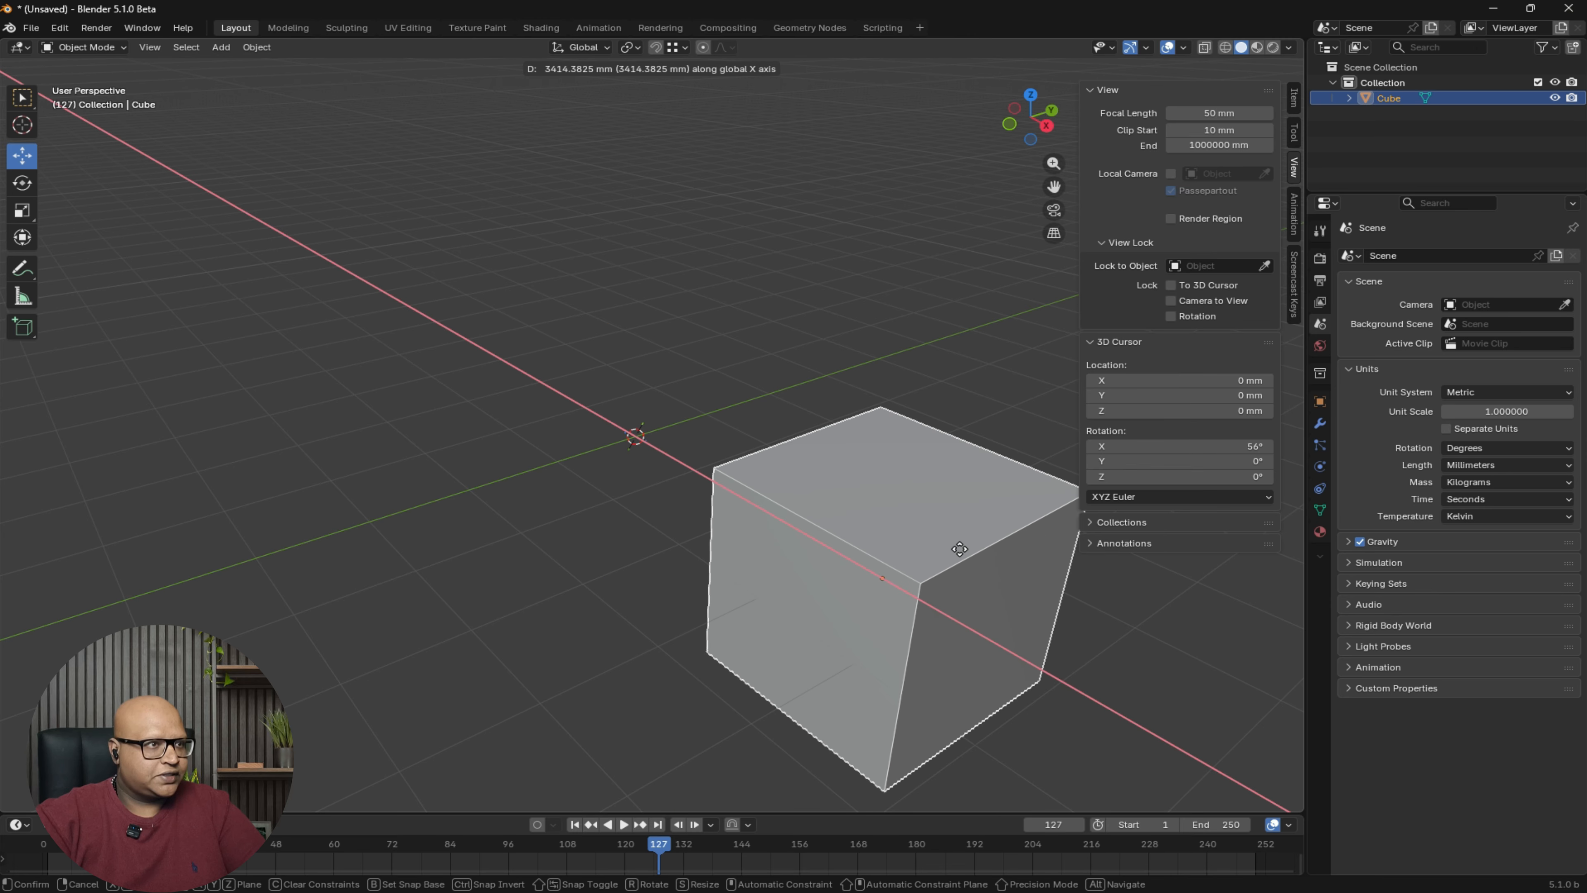
right_click(724, 408)
shift+middle_drag(711, 443, 677, 424)
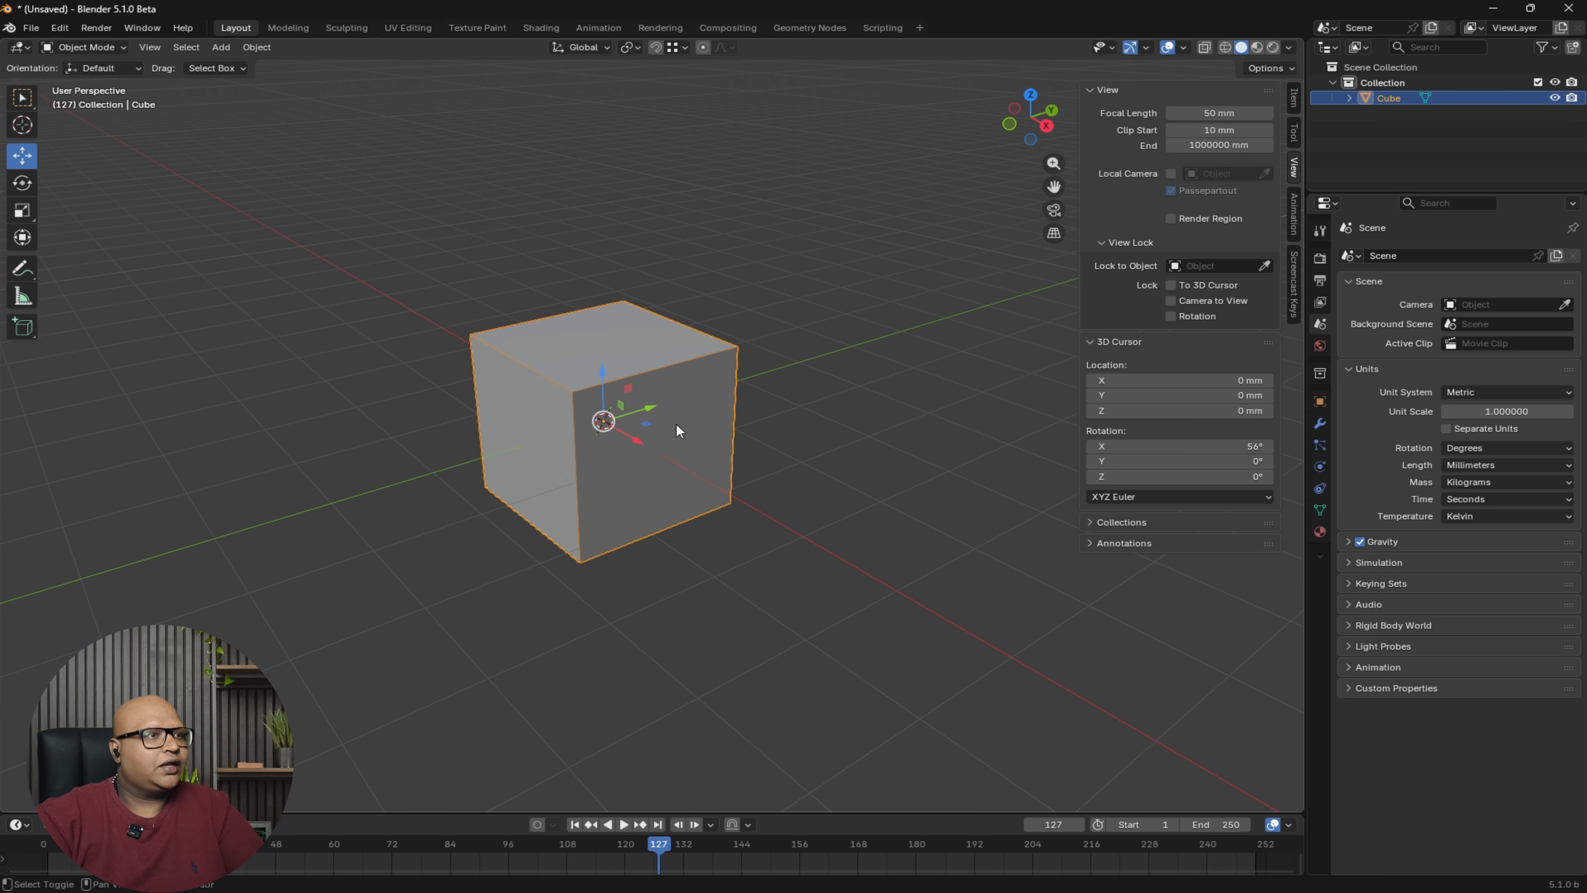
click(870, 388)
- Set the transform orientation to Local and select the cube
shift+middle_drag(689, 365, 700, 359)
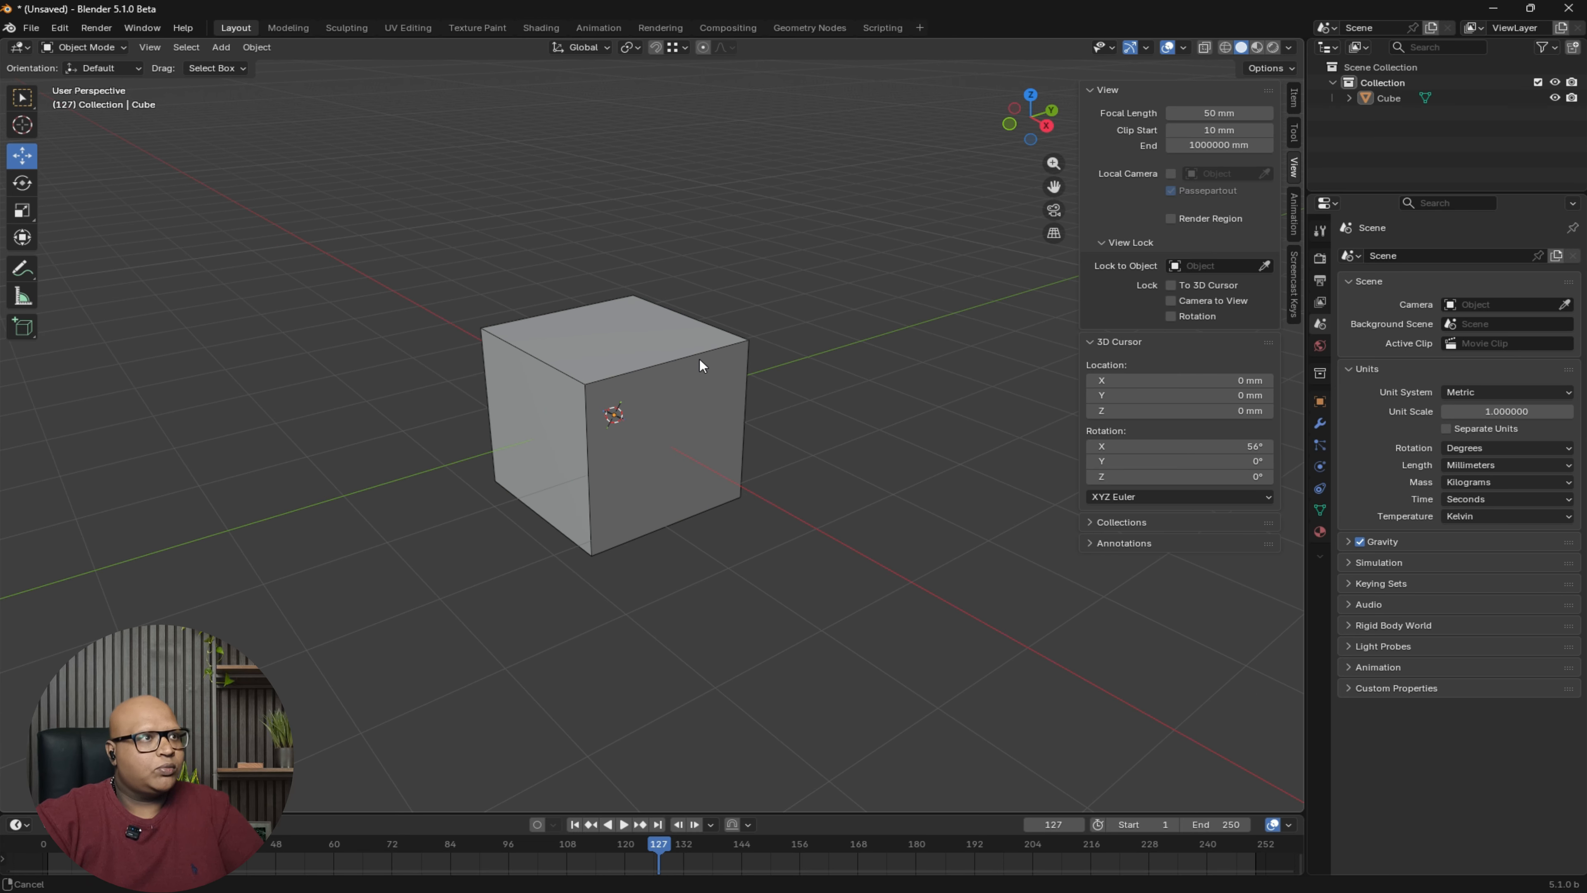
click(598, 48)
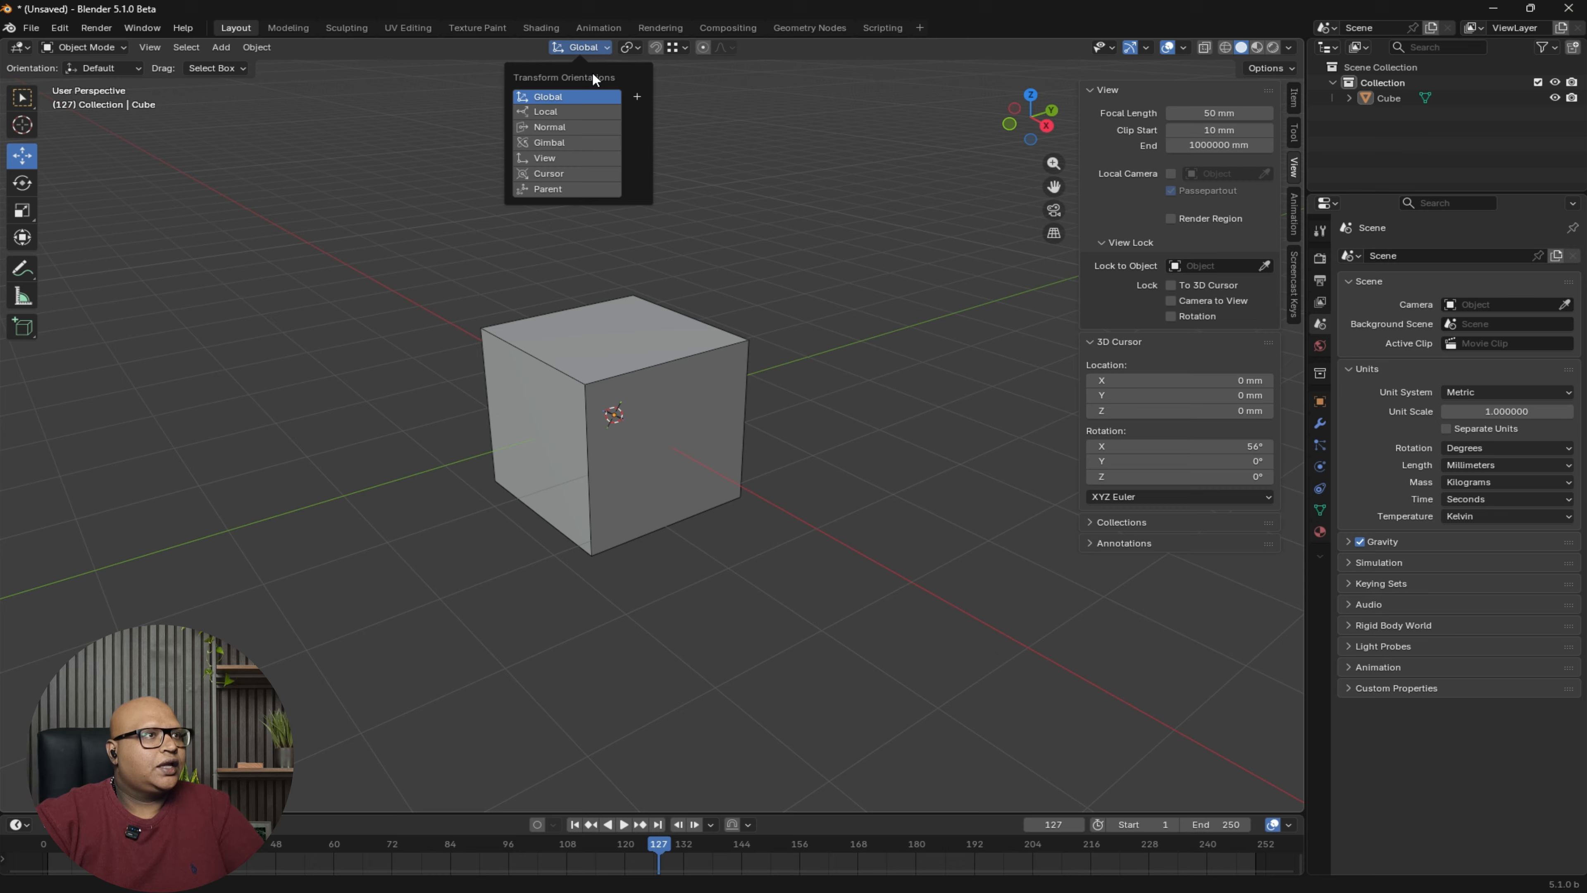
click(553, 112)
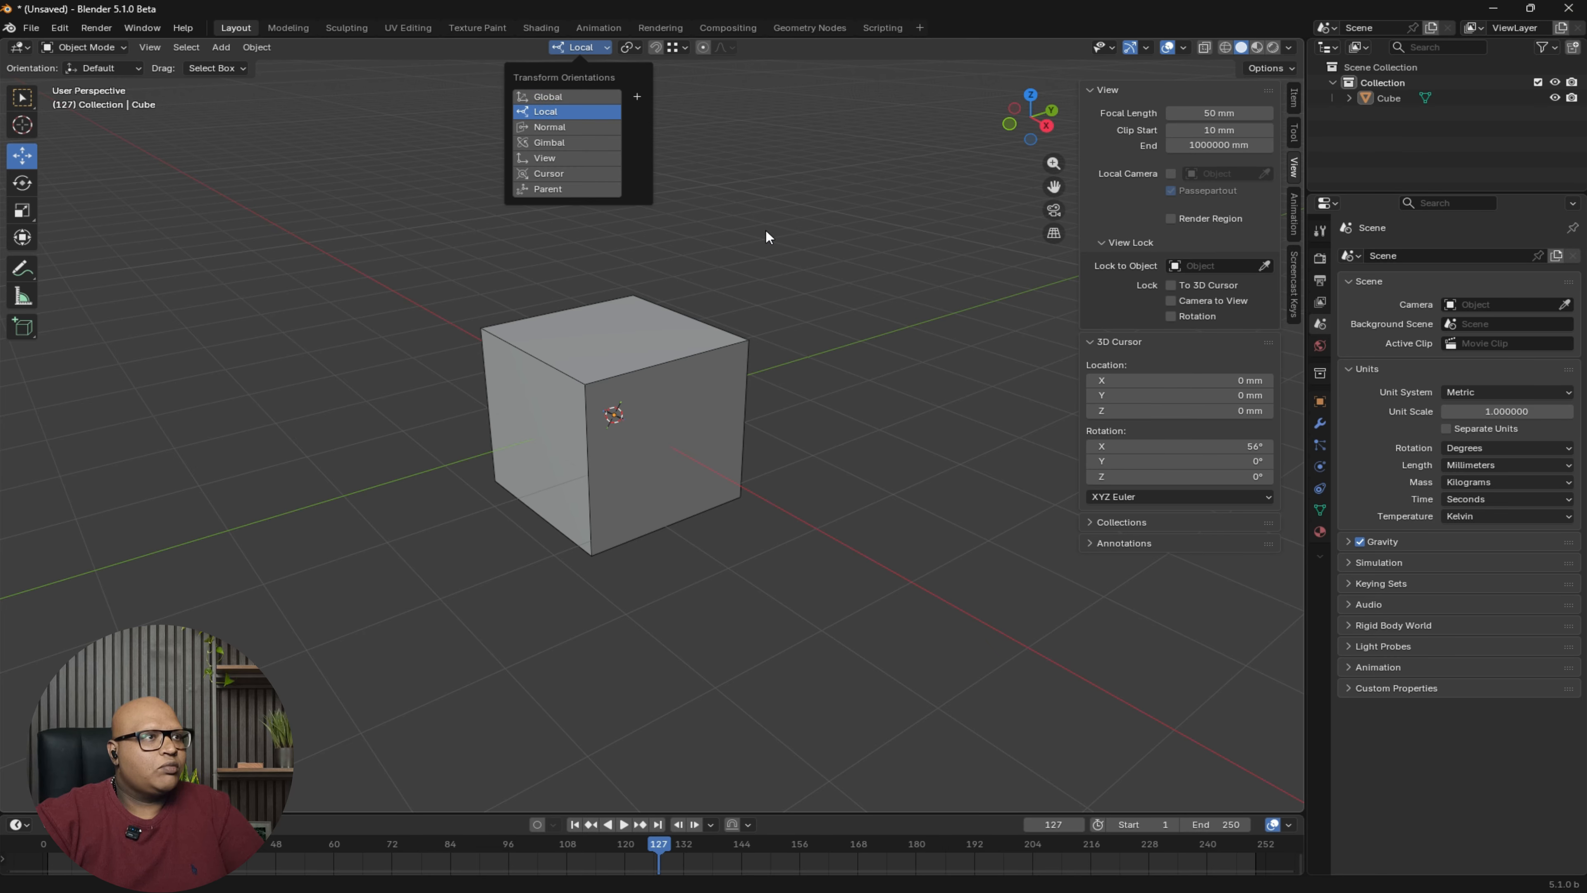
click(623, 390)
shift+middle_drag(676, 354, 690, 379)
middle_drag(783, 403, 709, 382)
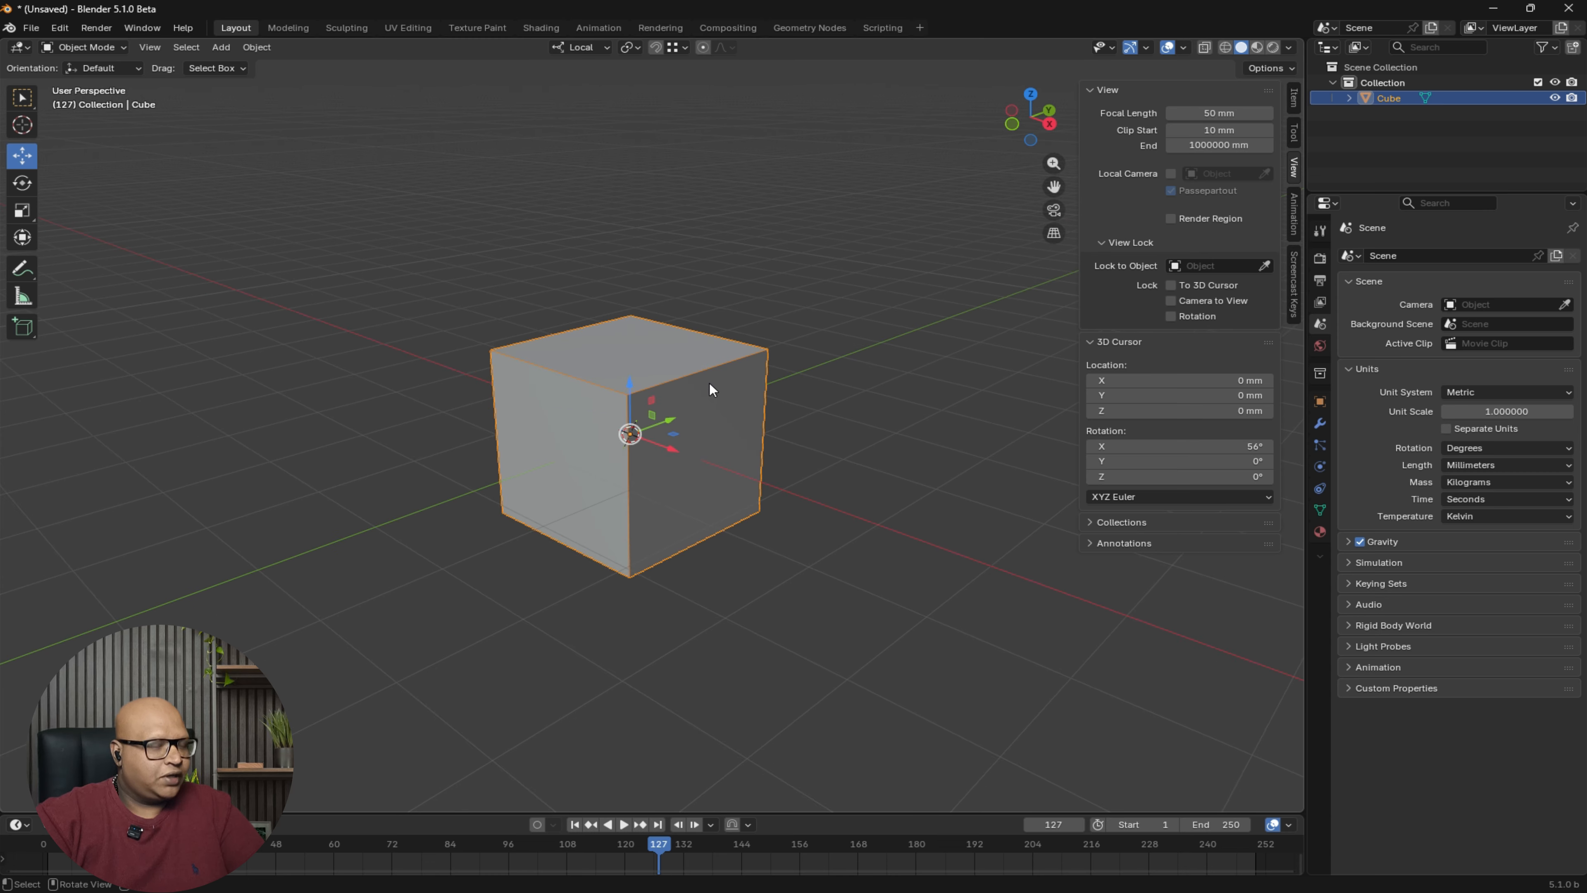
- Rotate the cube about 50 degrees around its local X axis
key(r)
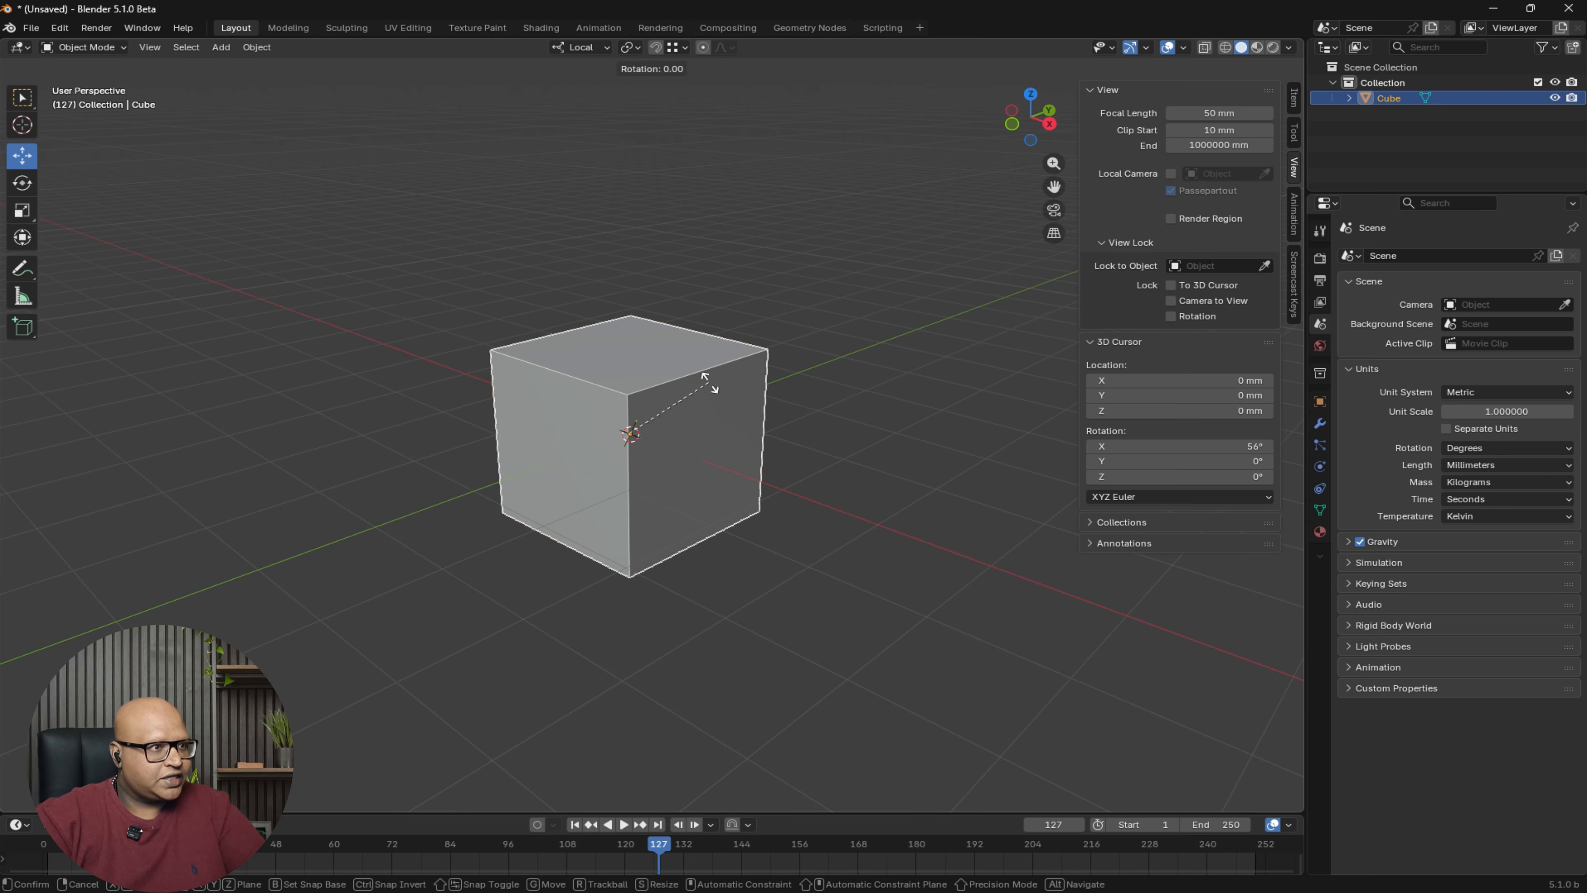
key(x)
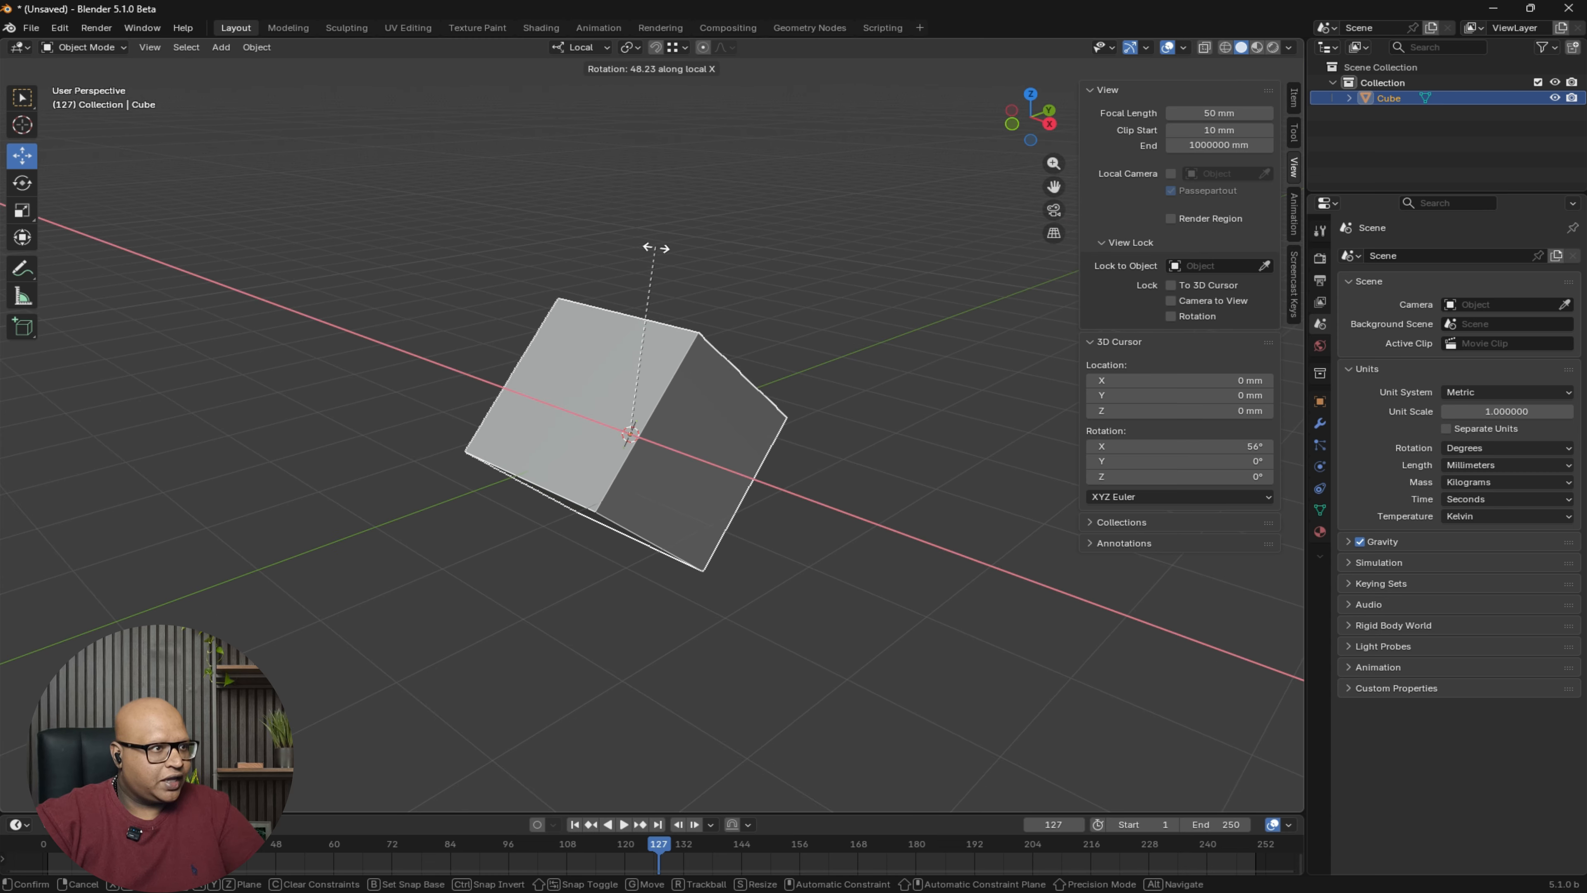
click(632, 255)
- Try moving the tilted cube along its local Y axis with the gizmo arrow, and undo the move
mouse_move(688, 281)
middle_down()
mouse_move(744, 318)
mouse_move(706, 331)
mouse_move(675, 281)
middle_up()
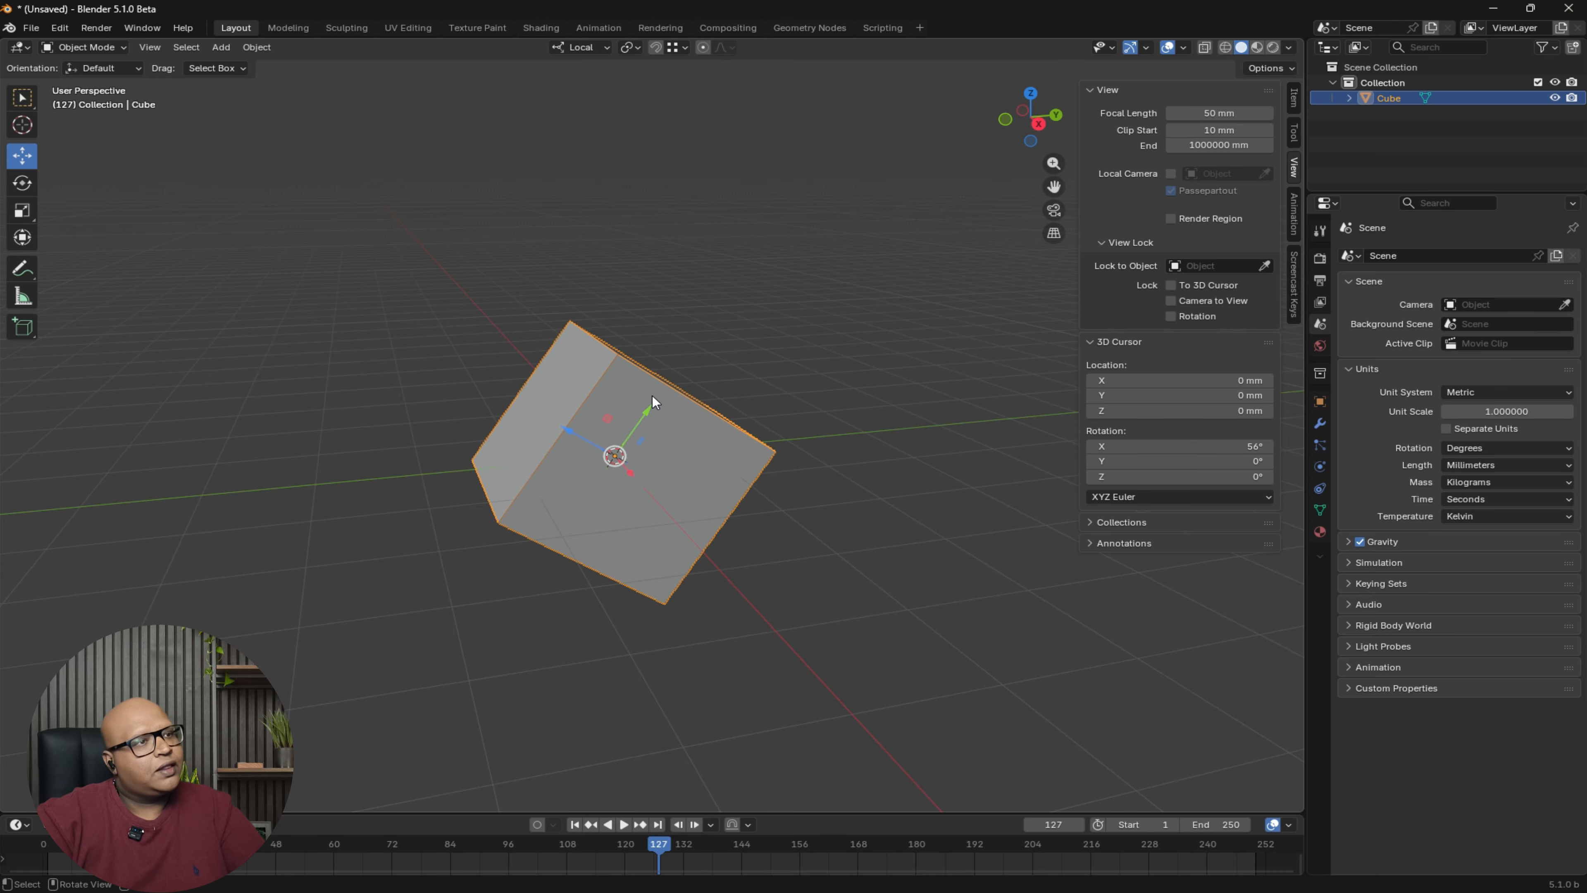
scroll(659, 427, up, 3)
shift+middle_drag(612, 472, 615, 432)
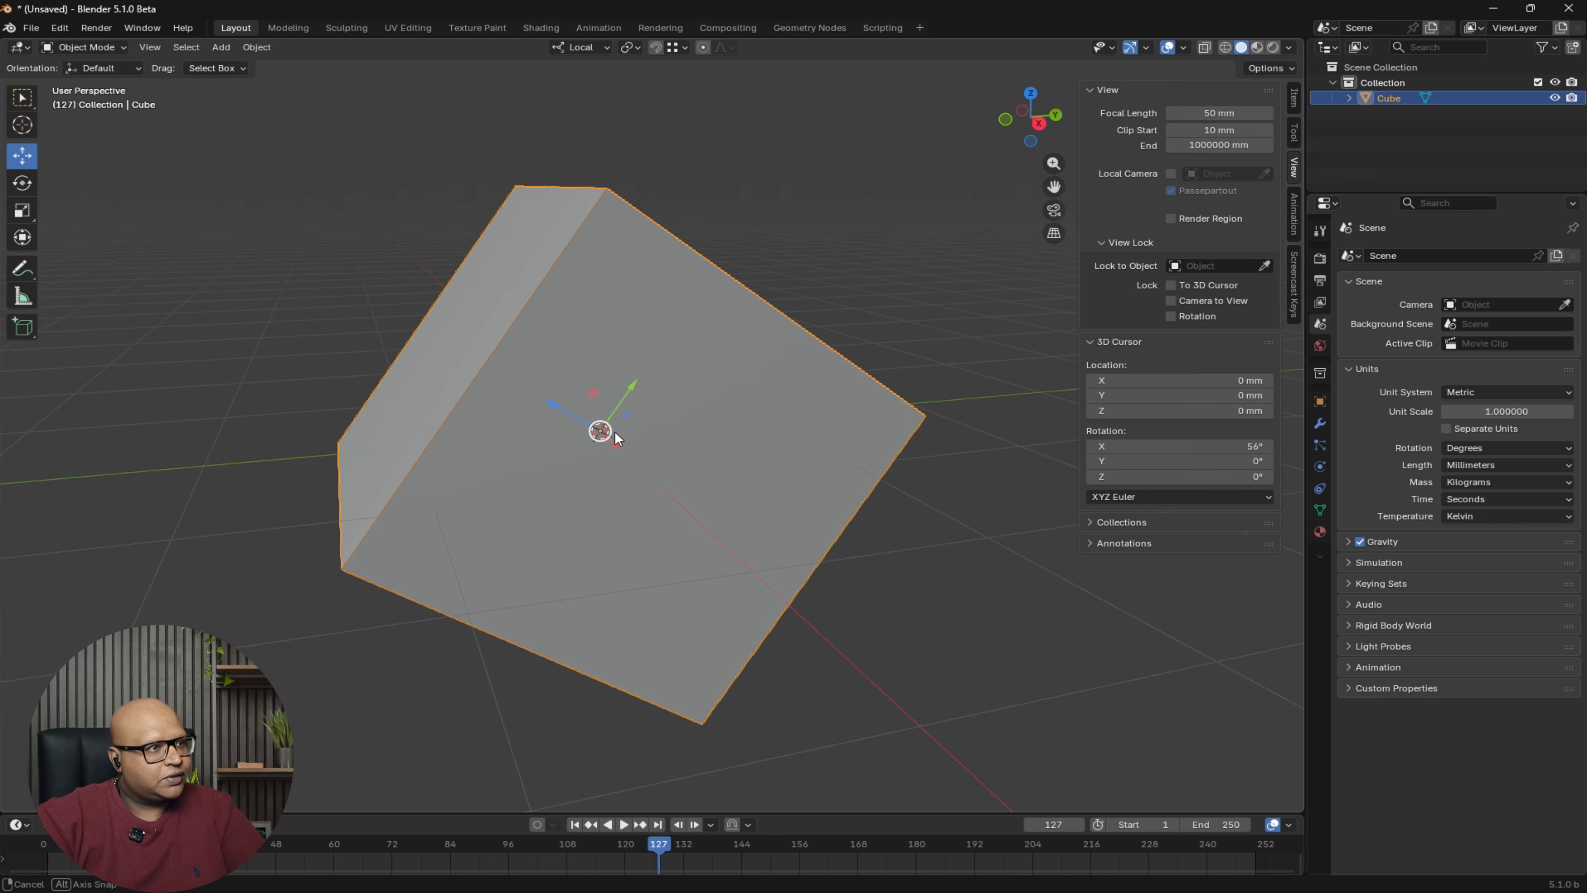
middle_drag(532, 460, 557, 439)
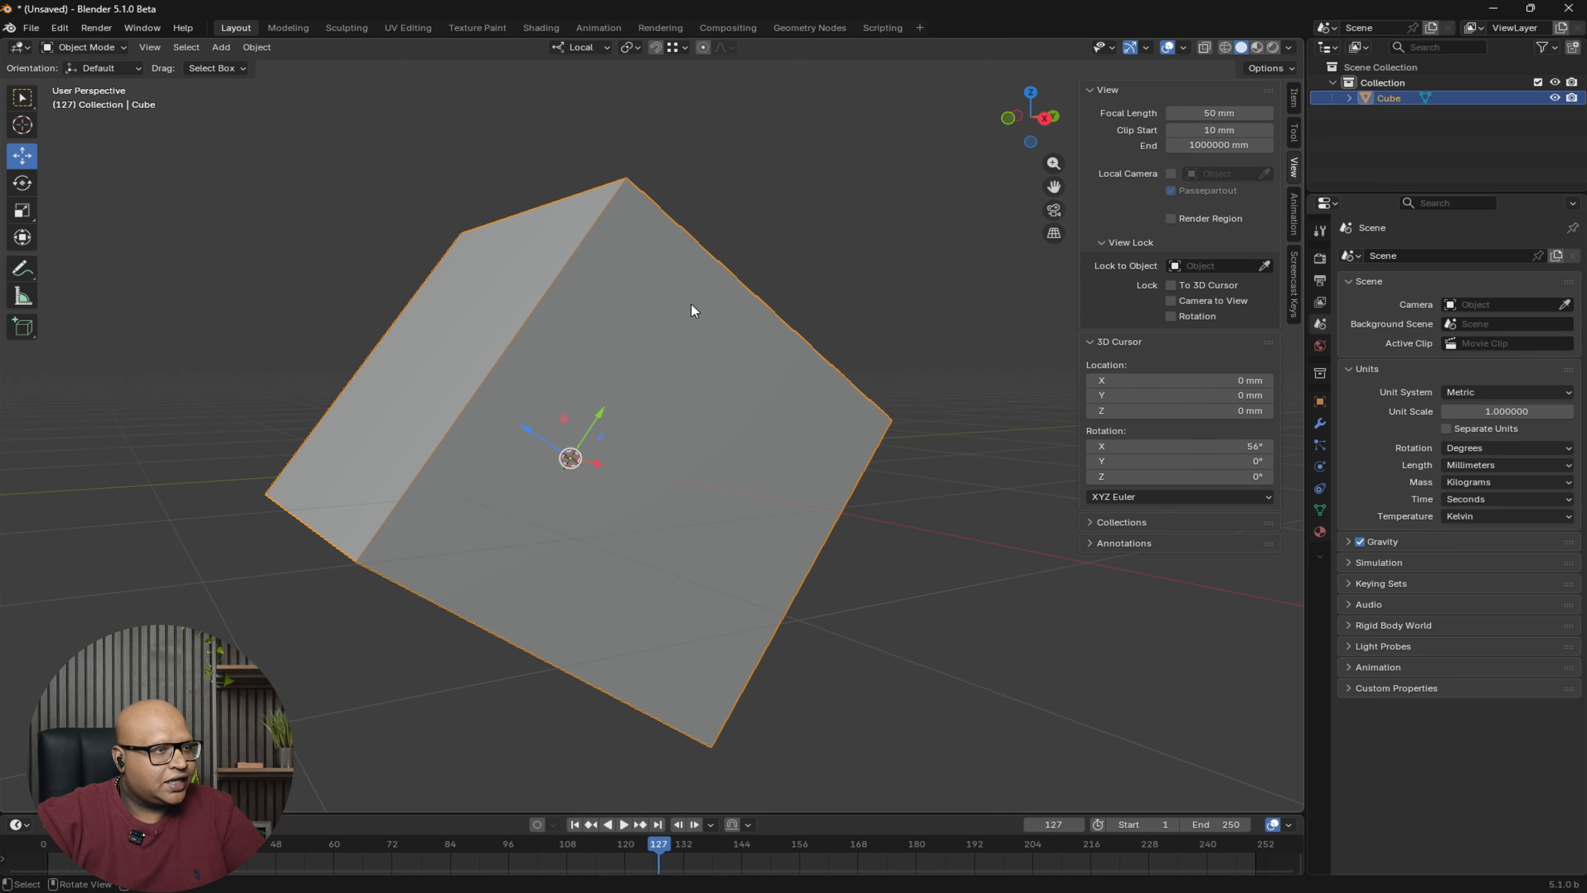
scroll(681, 338, down, 6)
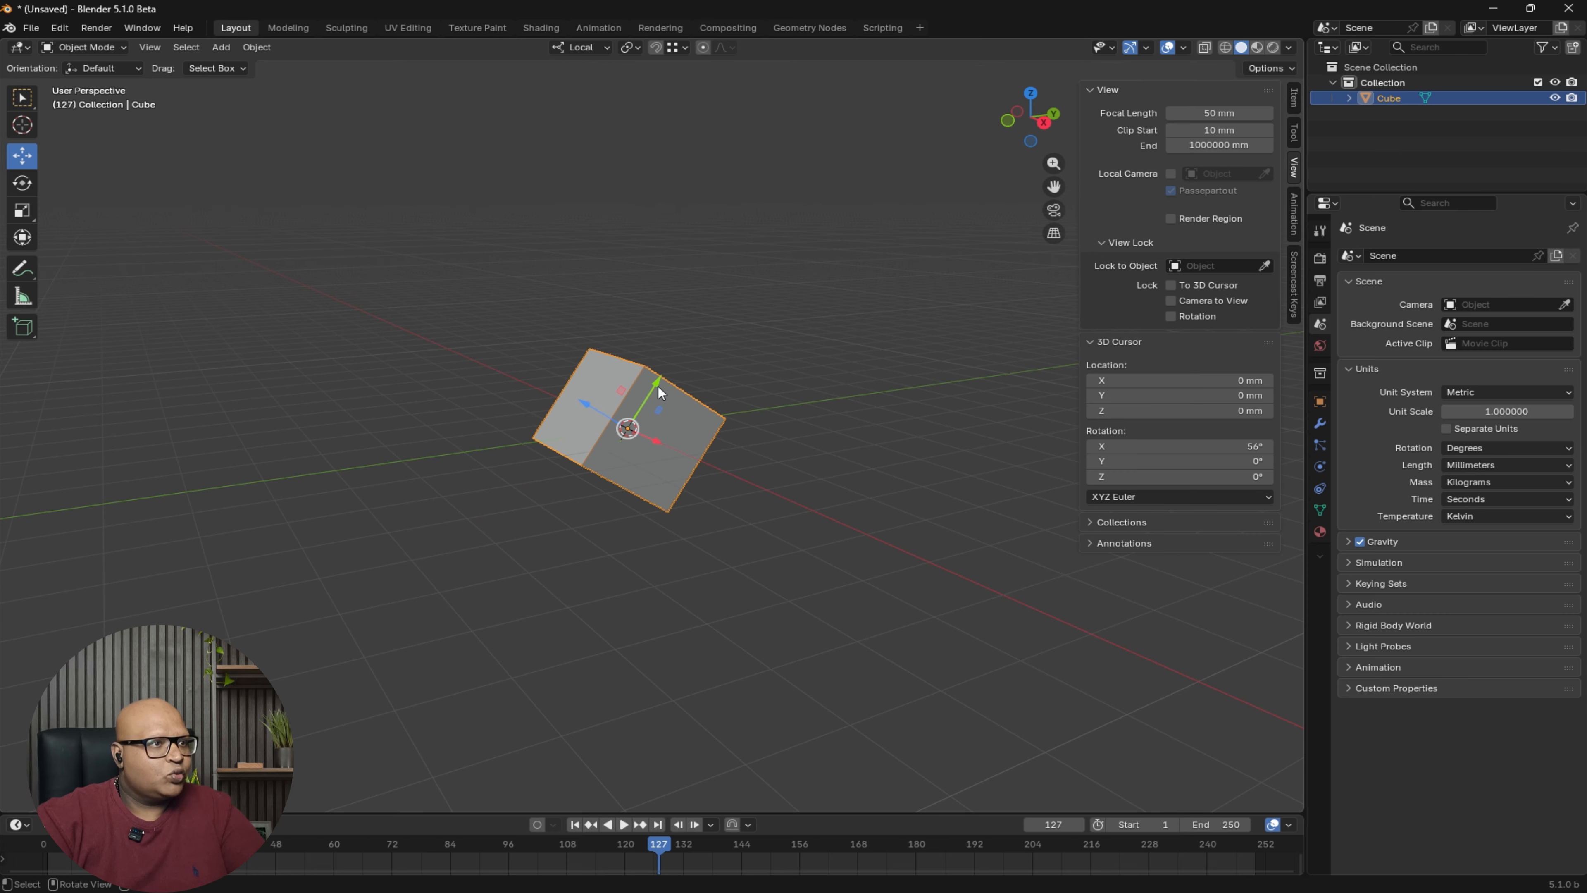
drag(659, 390, 703, 359)
key(ctrl+z)
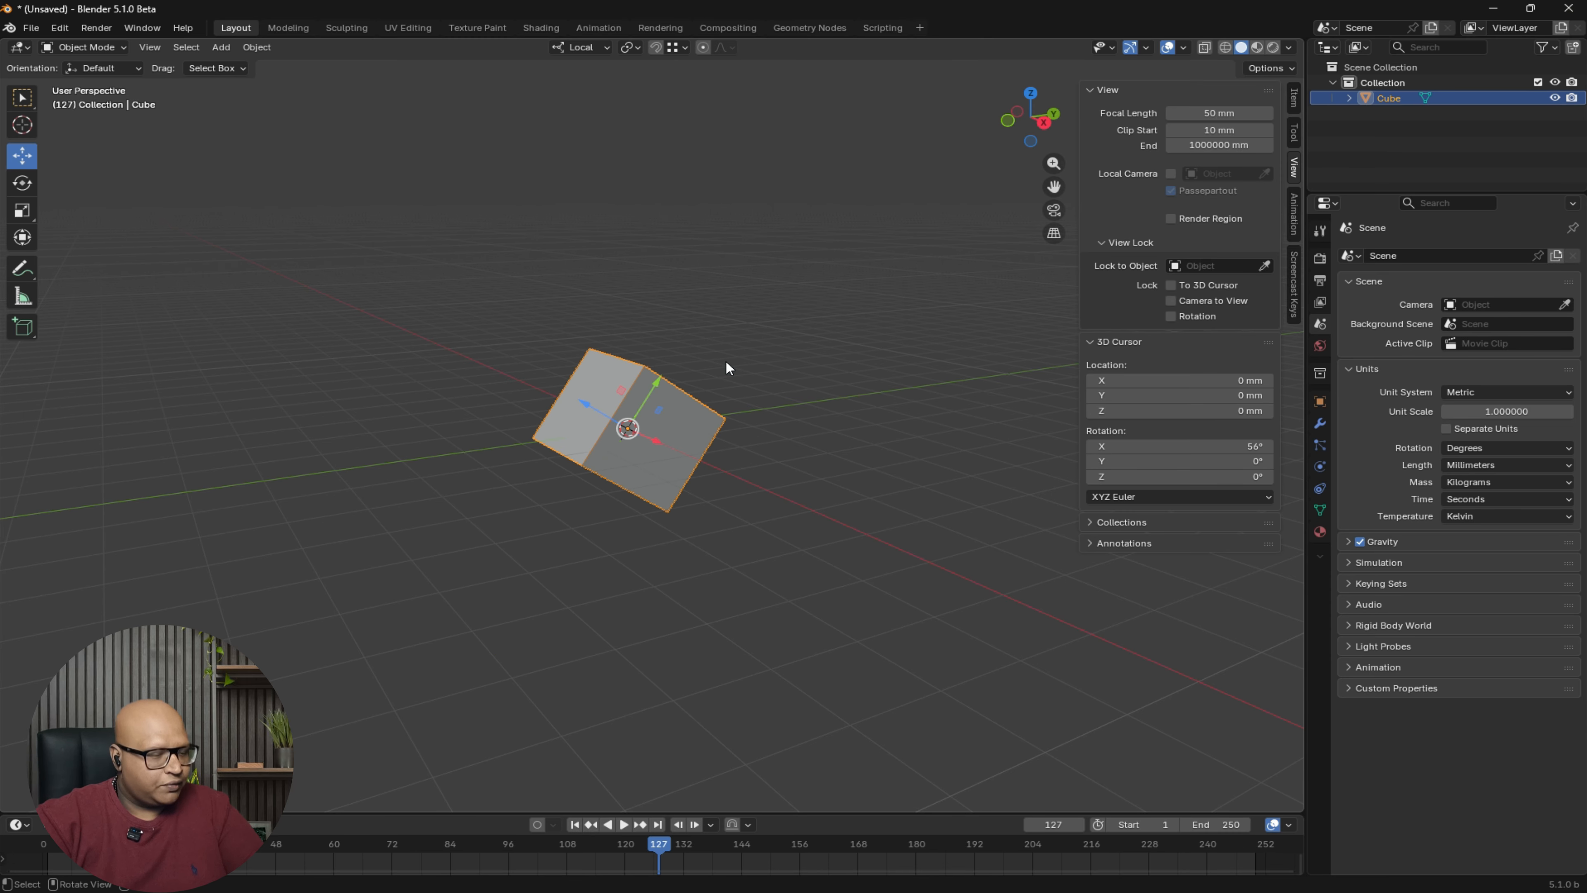
- Rotate the cube about -56 degrees around its local Z axis
key(r)
key(z)
key(z)
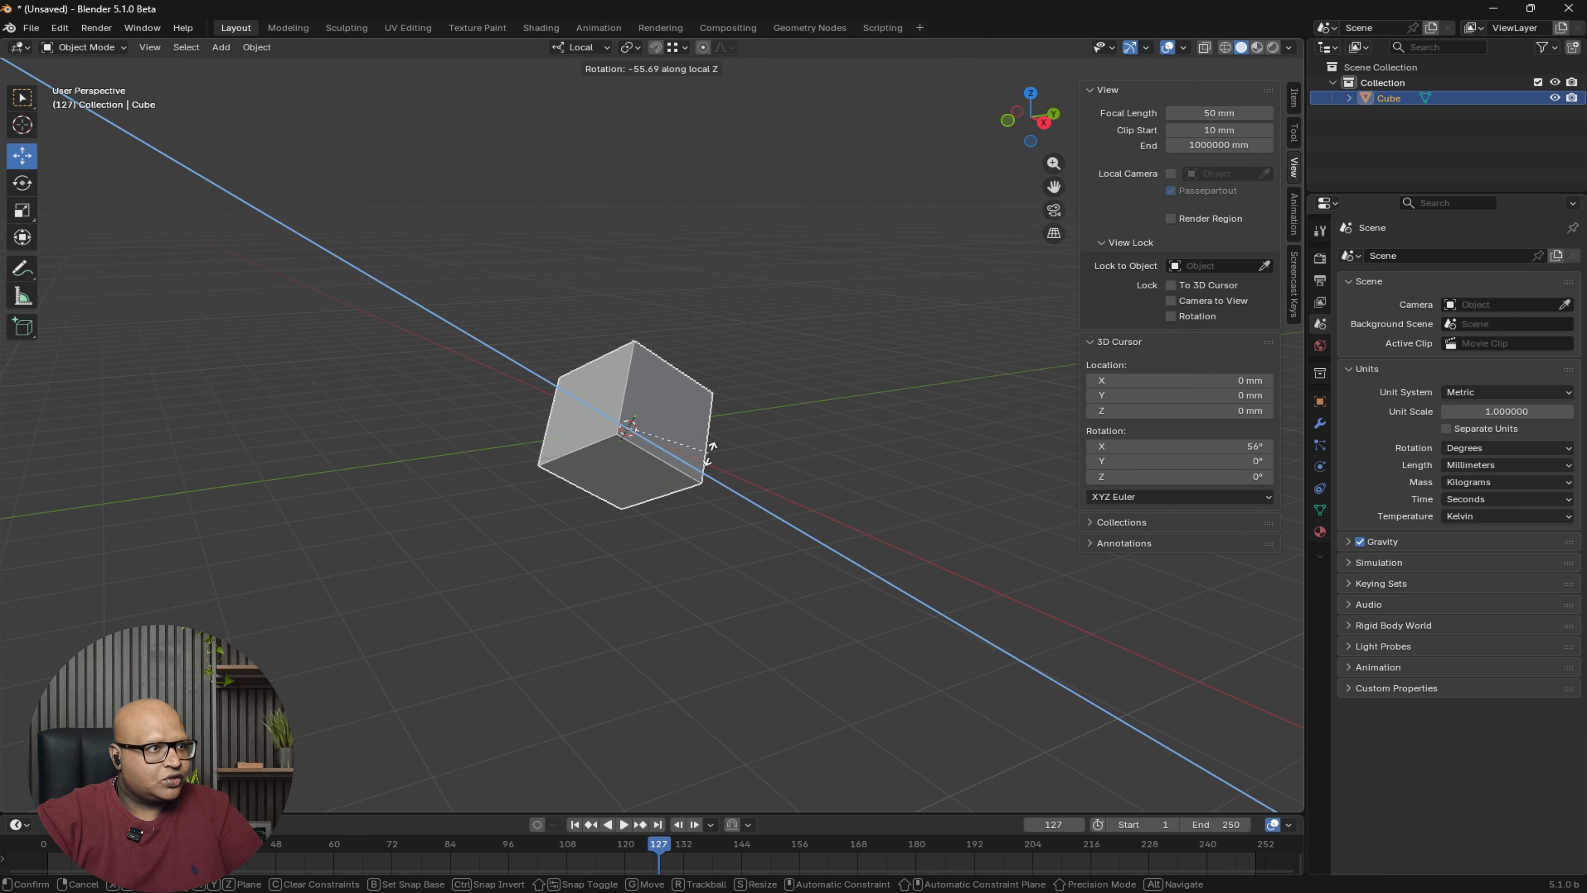
click(710, 455)
- Try moving the rotated cube freely along its local Y axis, and undo the move
middle_drag(669, 454, 703, 473)
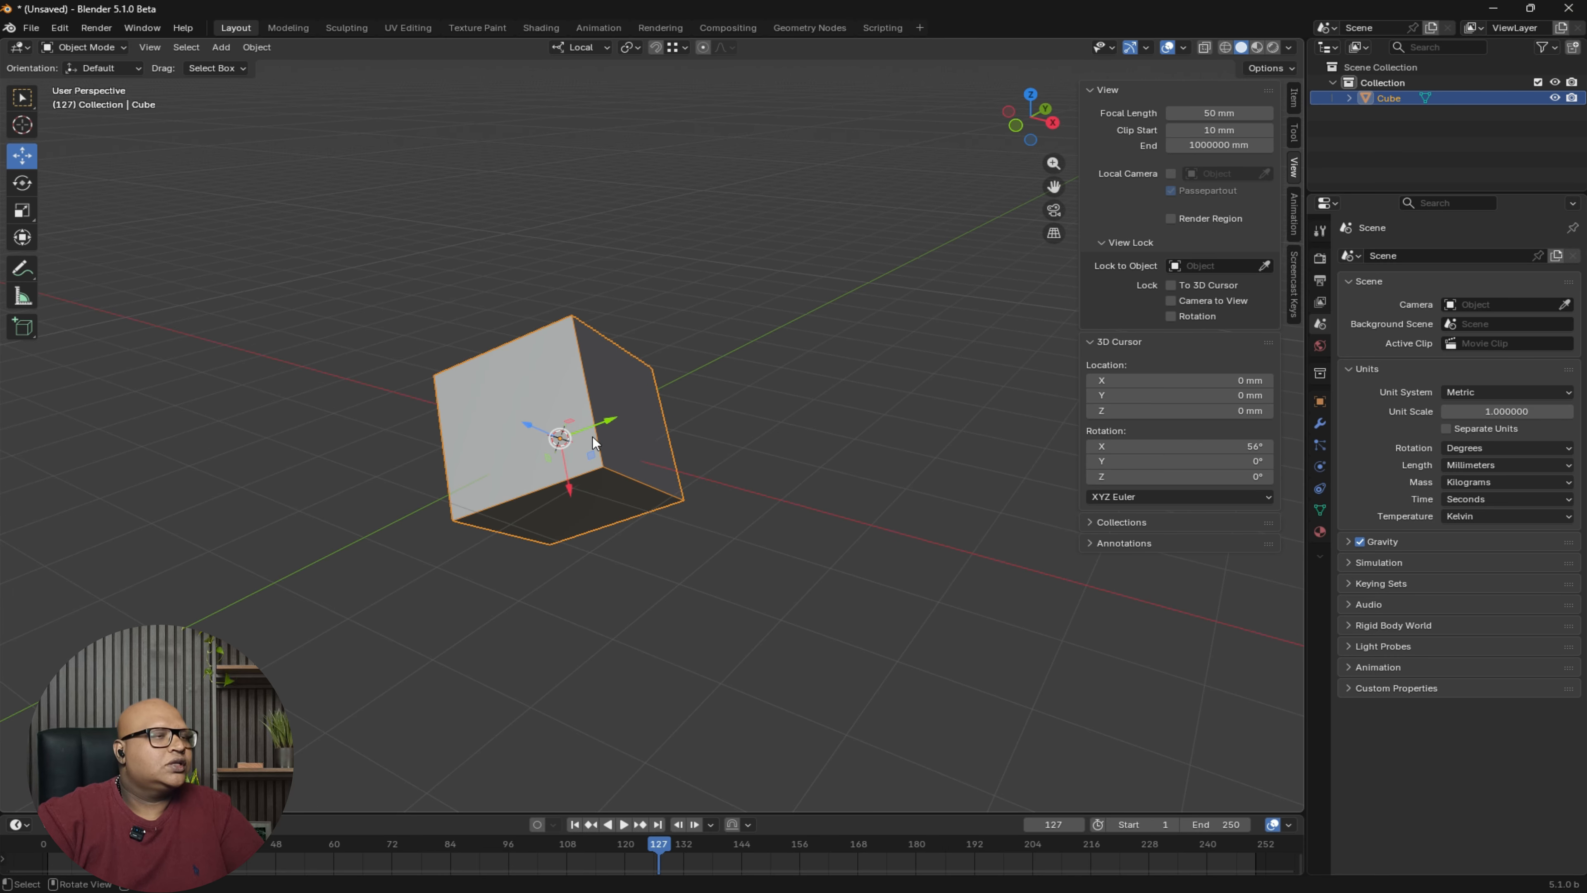
key(g)
key(y)
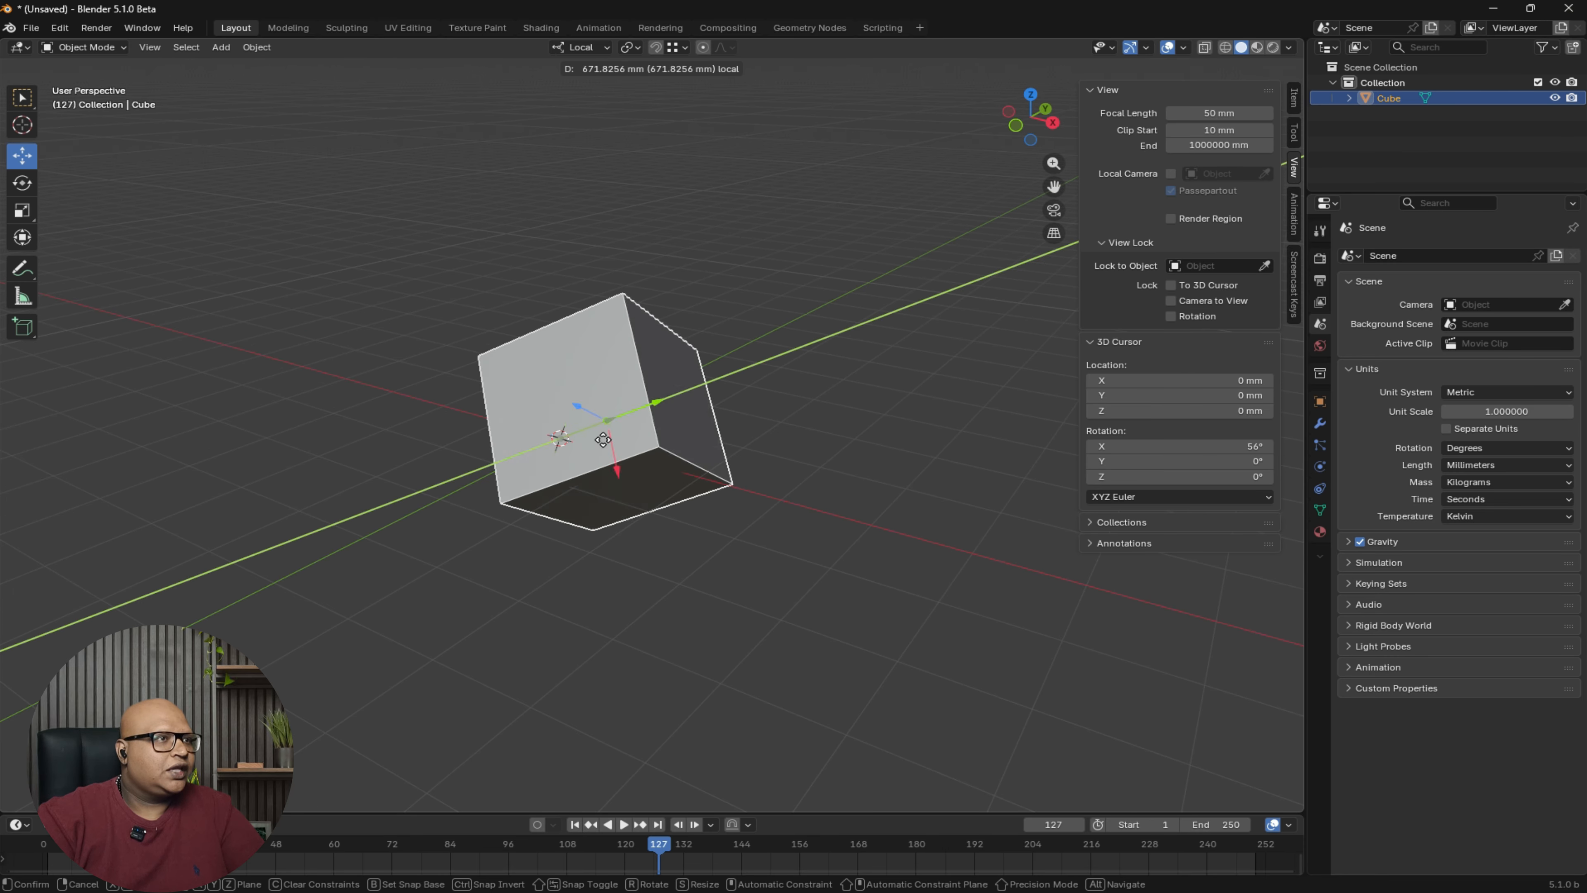
click(908, 470)
key(ctrl+z)
- Undo the cube's earlier rotations so it stands upright again
key(ctrl+z)
key(ctrl+z)
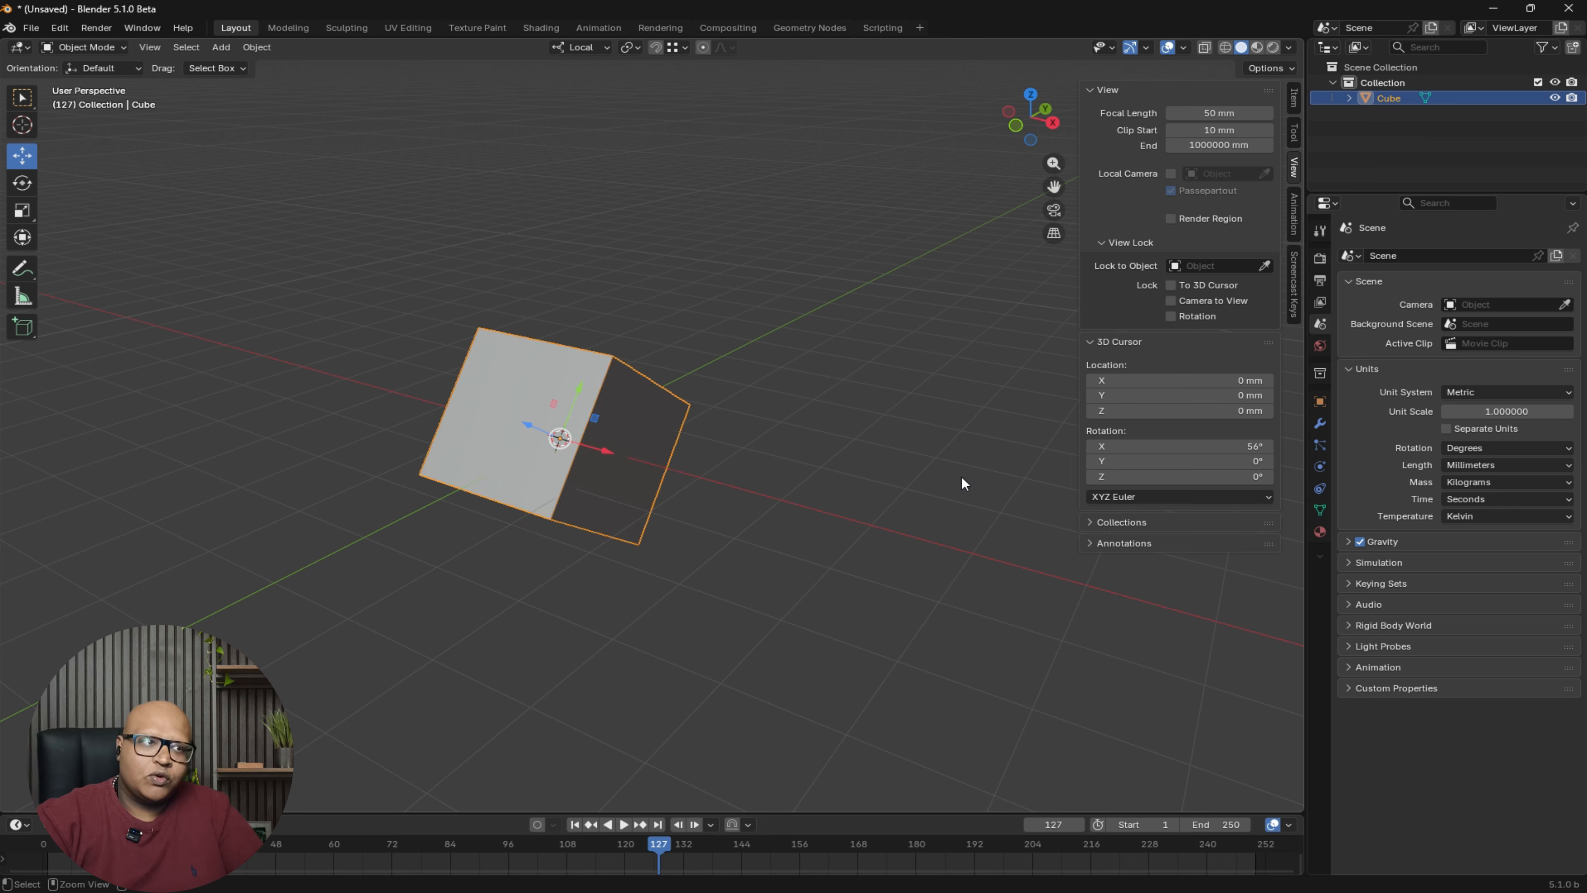
middle_drag(812, 499, 765, 542)
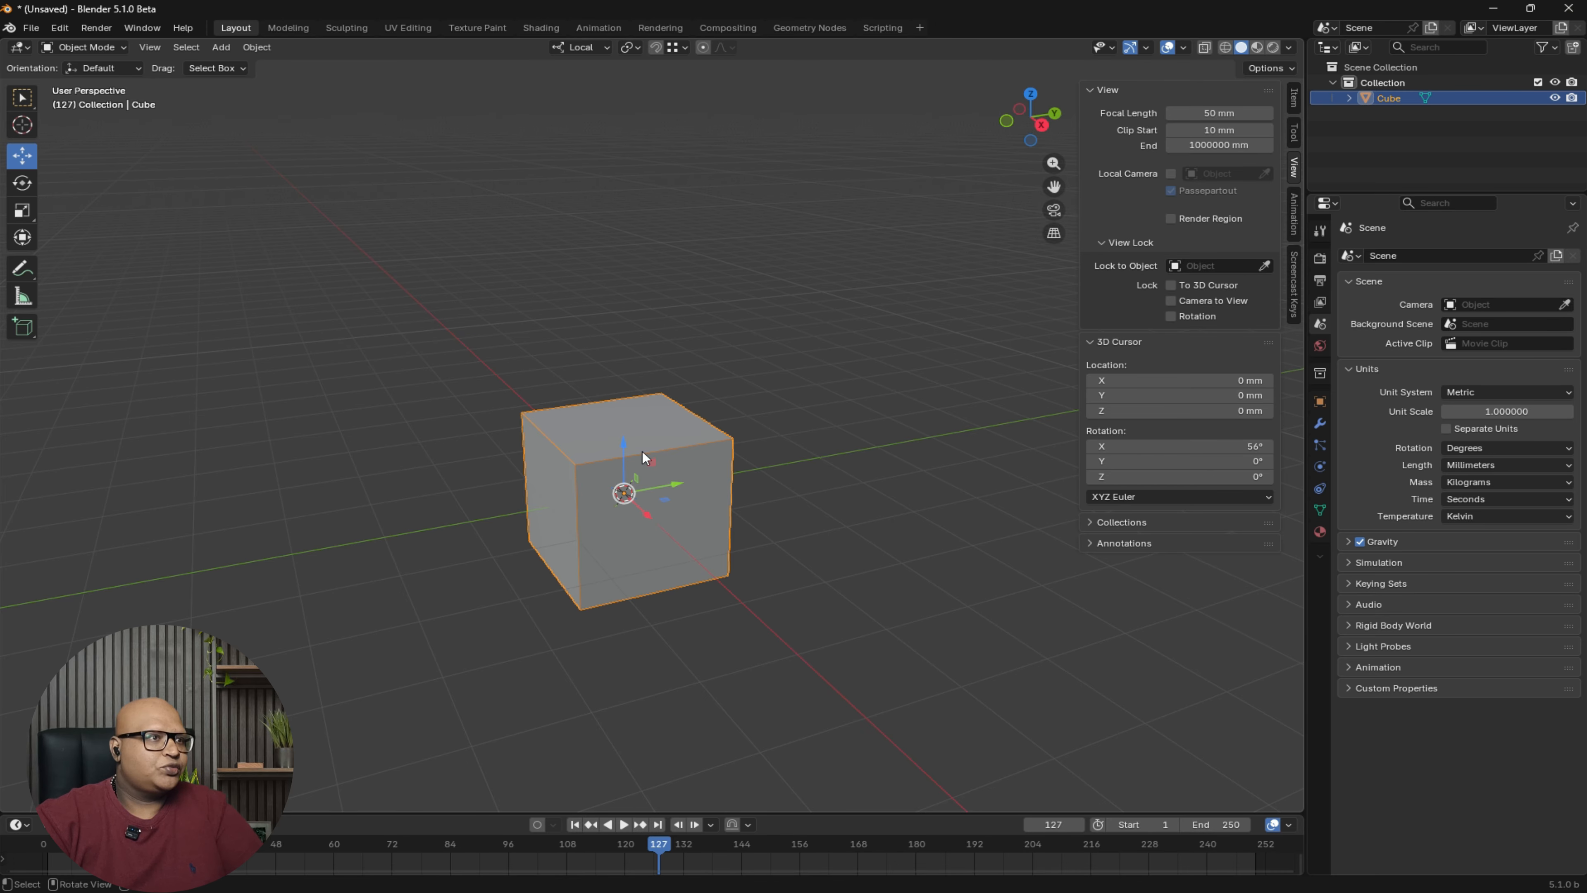
- In Edit Mode with face selection, move the cube's top face far up along Z to form a tall column, and return to Object Mode
scroll(741, 465, down, 2)
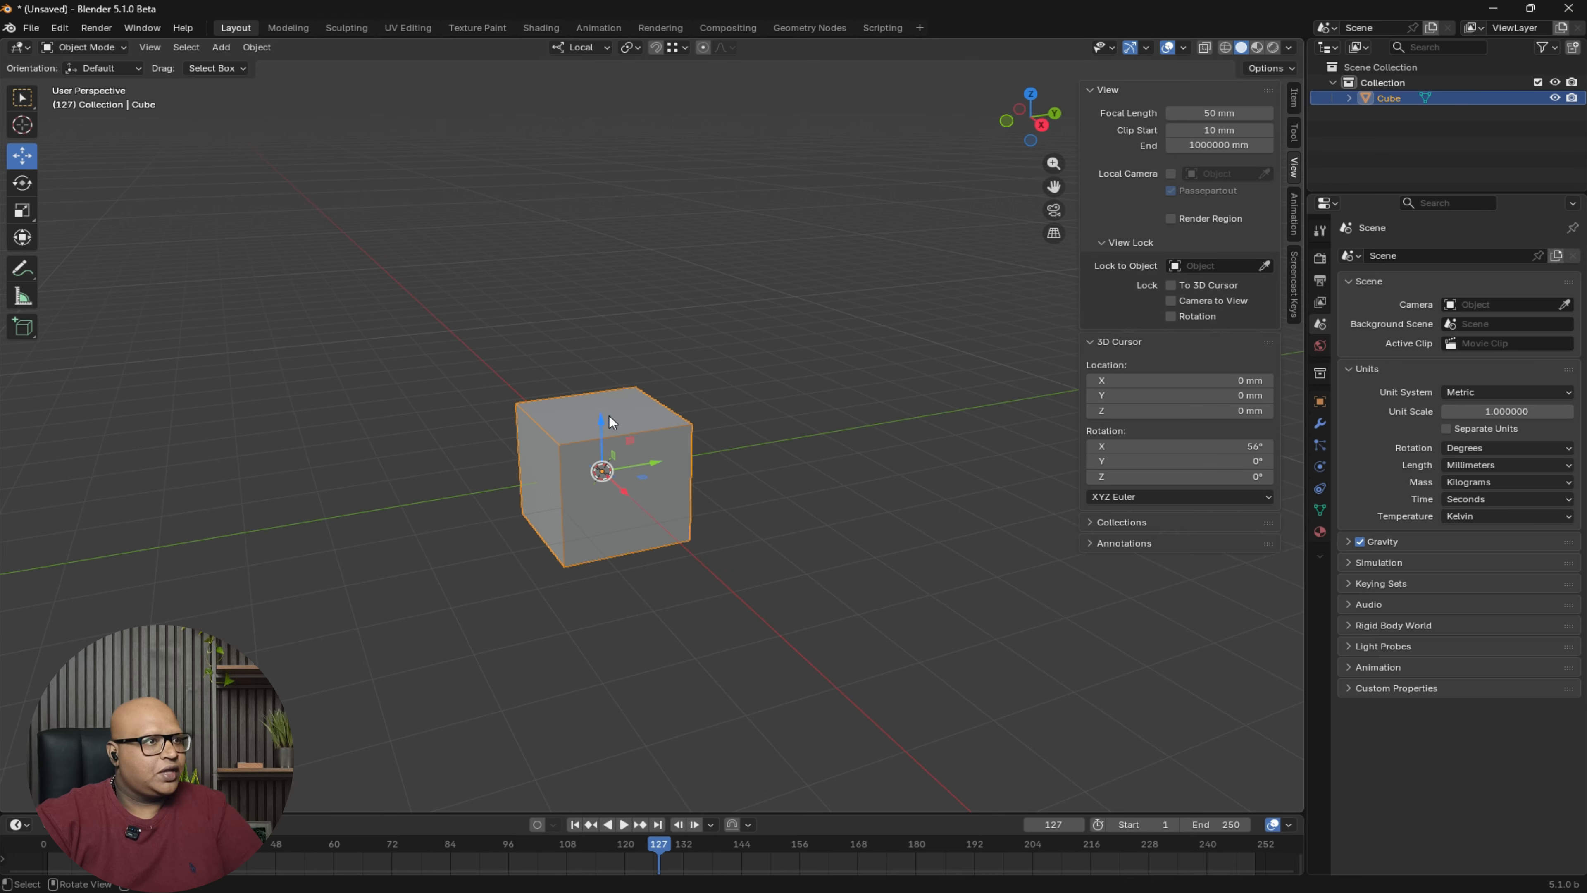
key(Tab)
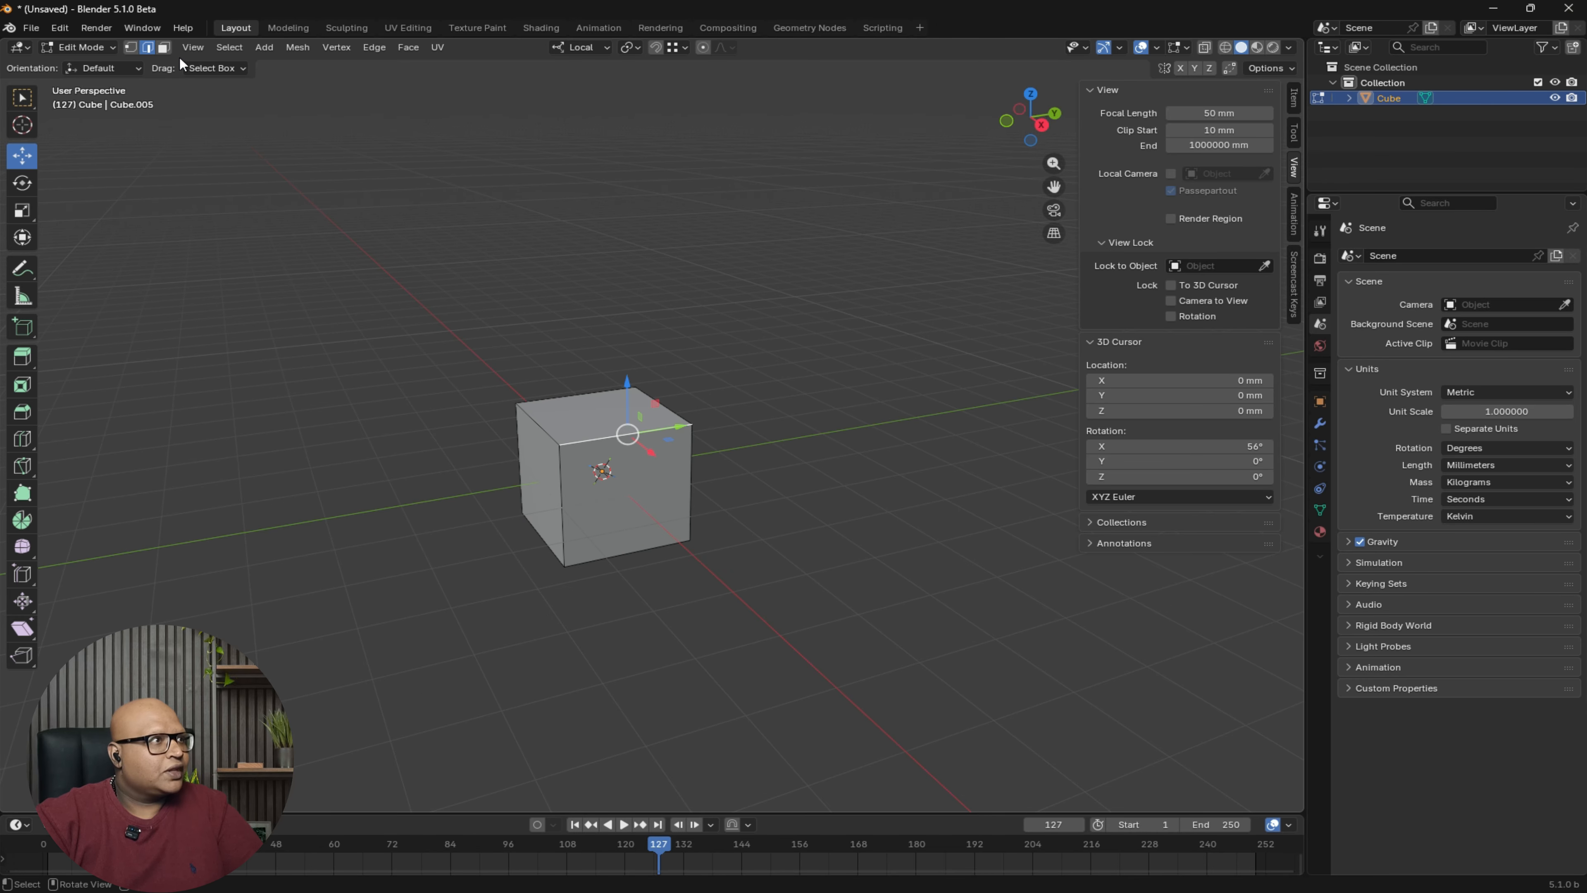
click(165, 47)
click(607, 397)
scroll(609, 397, down, 5)
shift+middle_drag(637, 386, 638, 551)
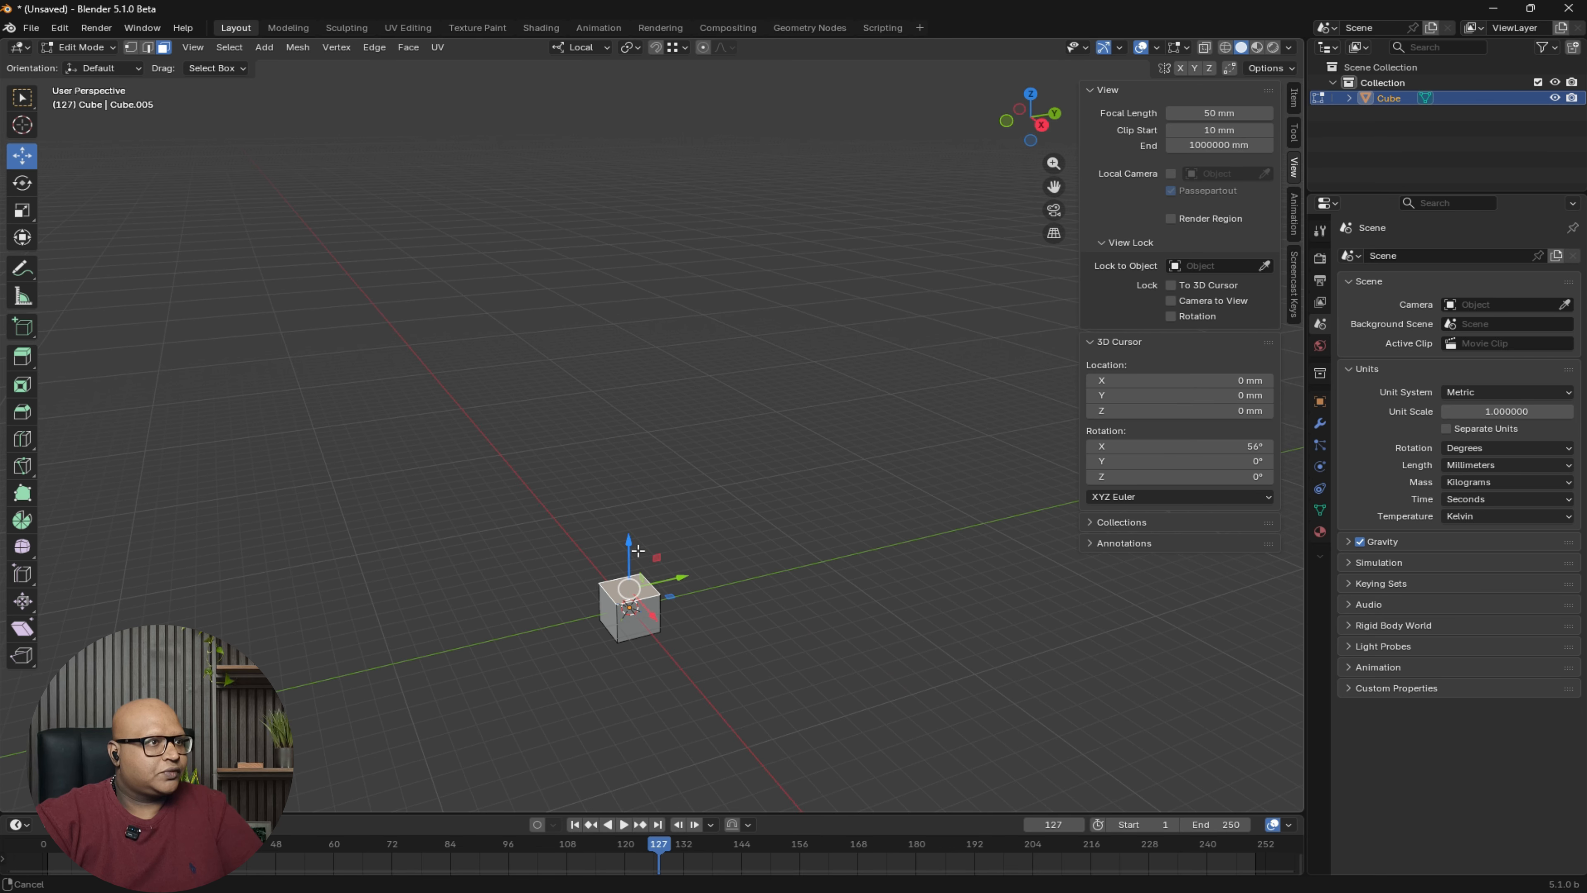
drag(638, 550, 684, 125)
key(Tab)
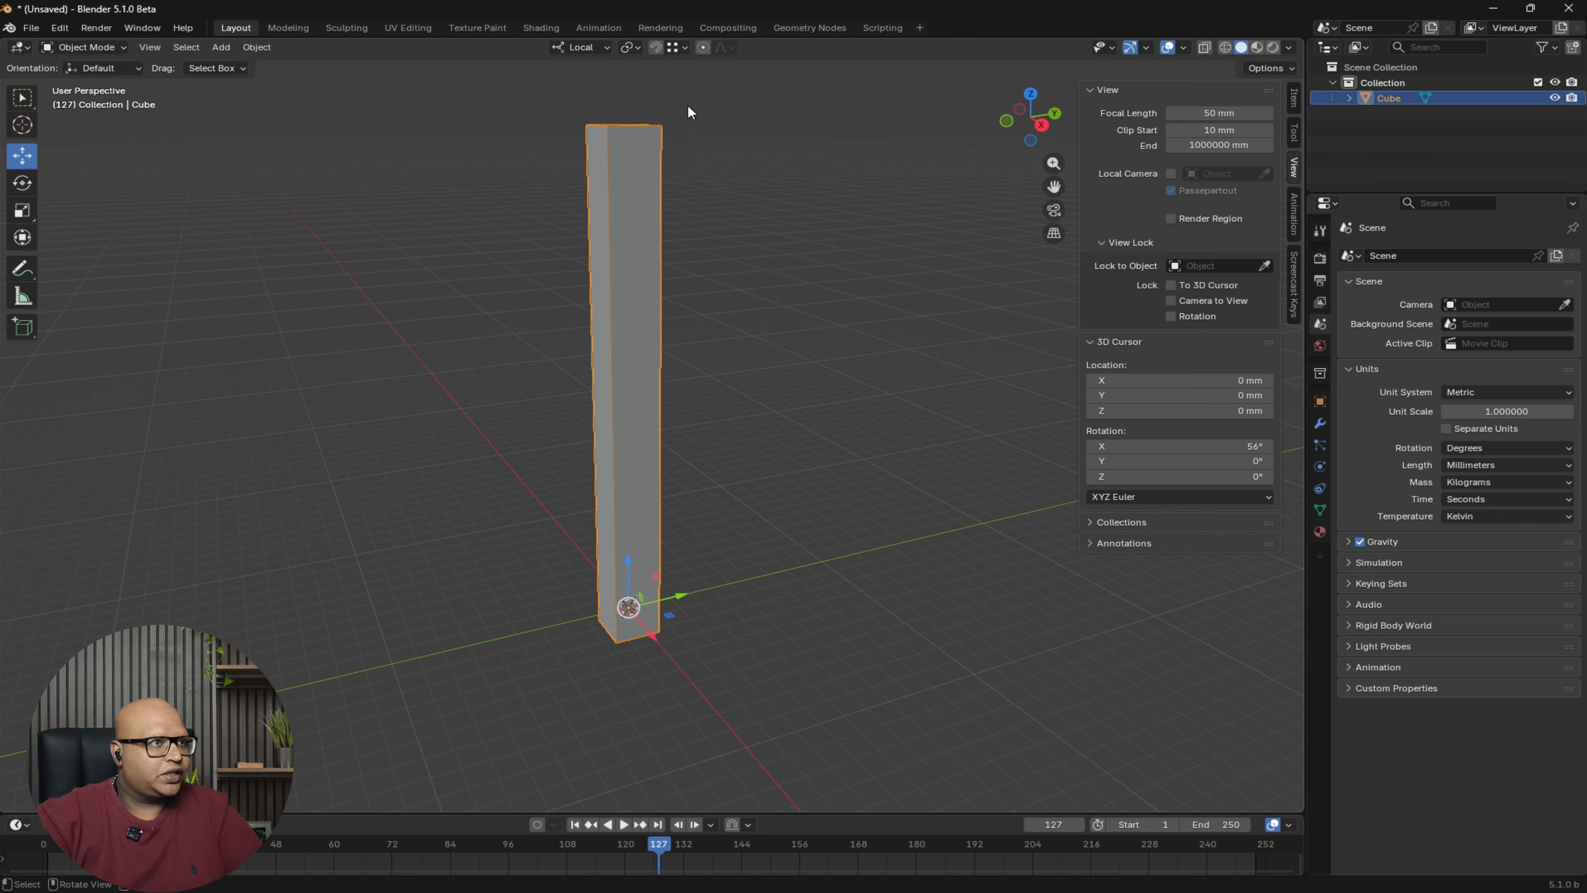
- Duplicate the column in place, scale the copy up slightly, and shorten it along local Z into a block-shaped collar around the base
key(shift+d)
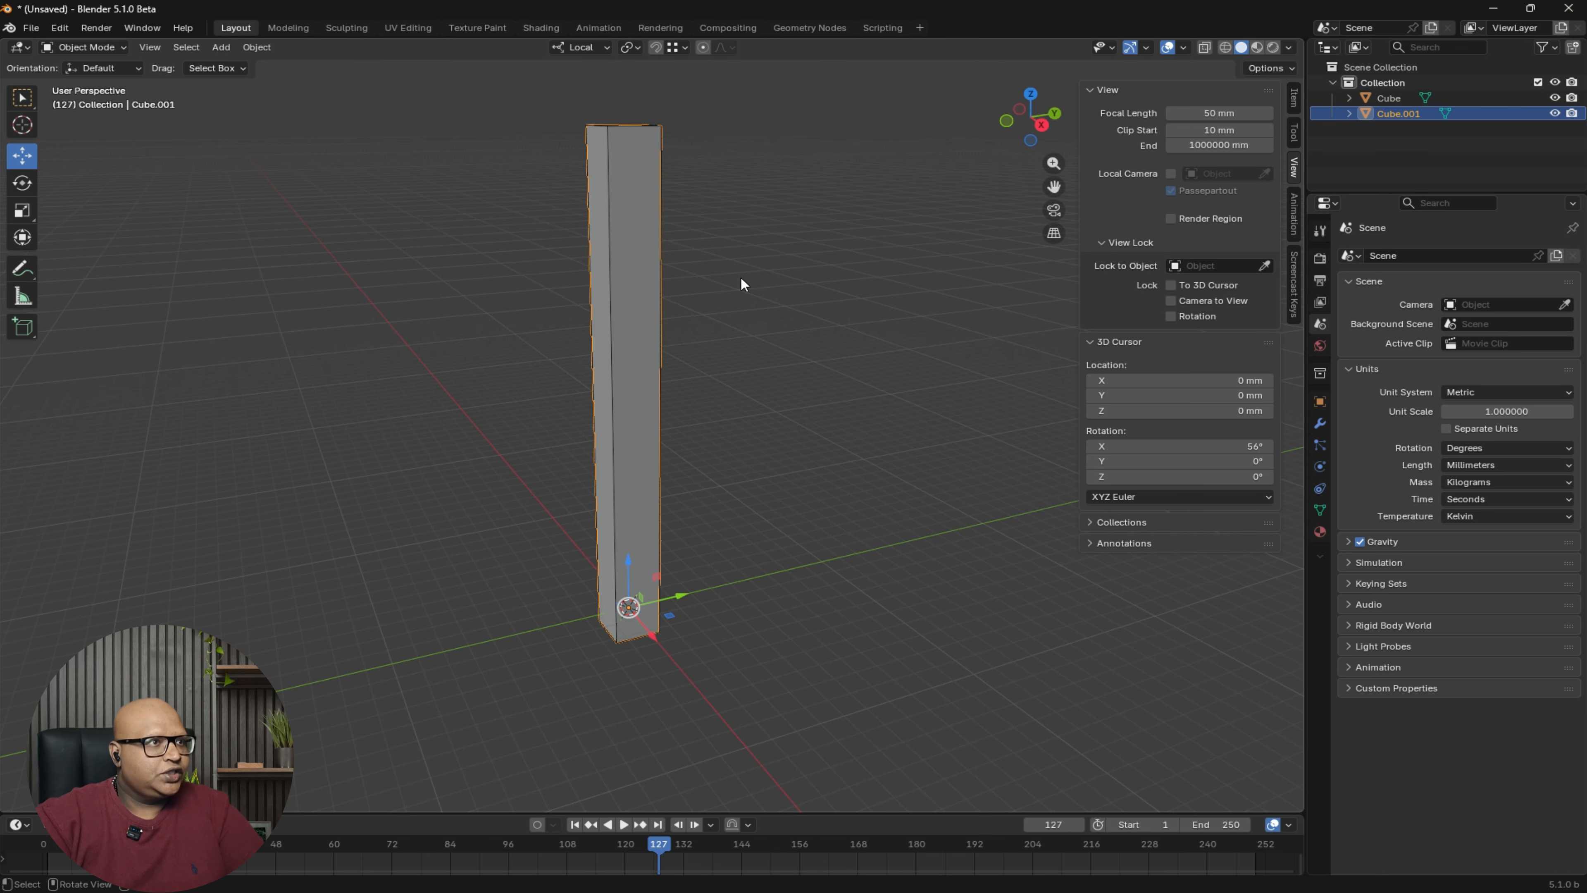
key(s)
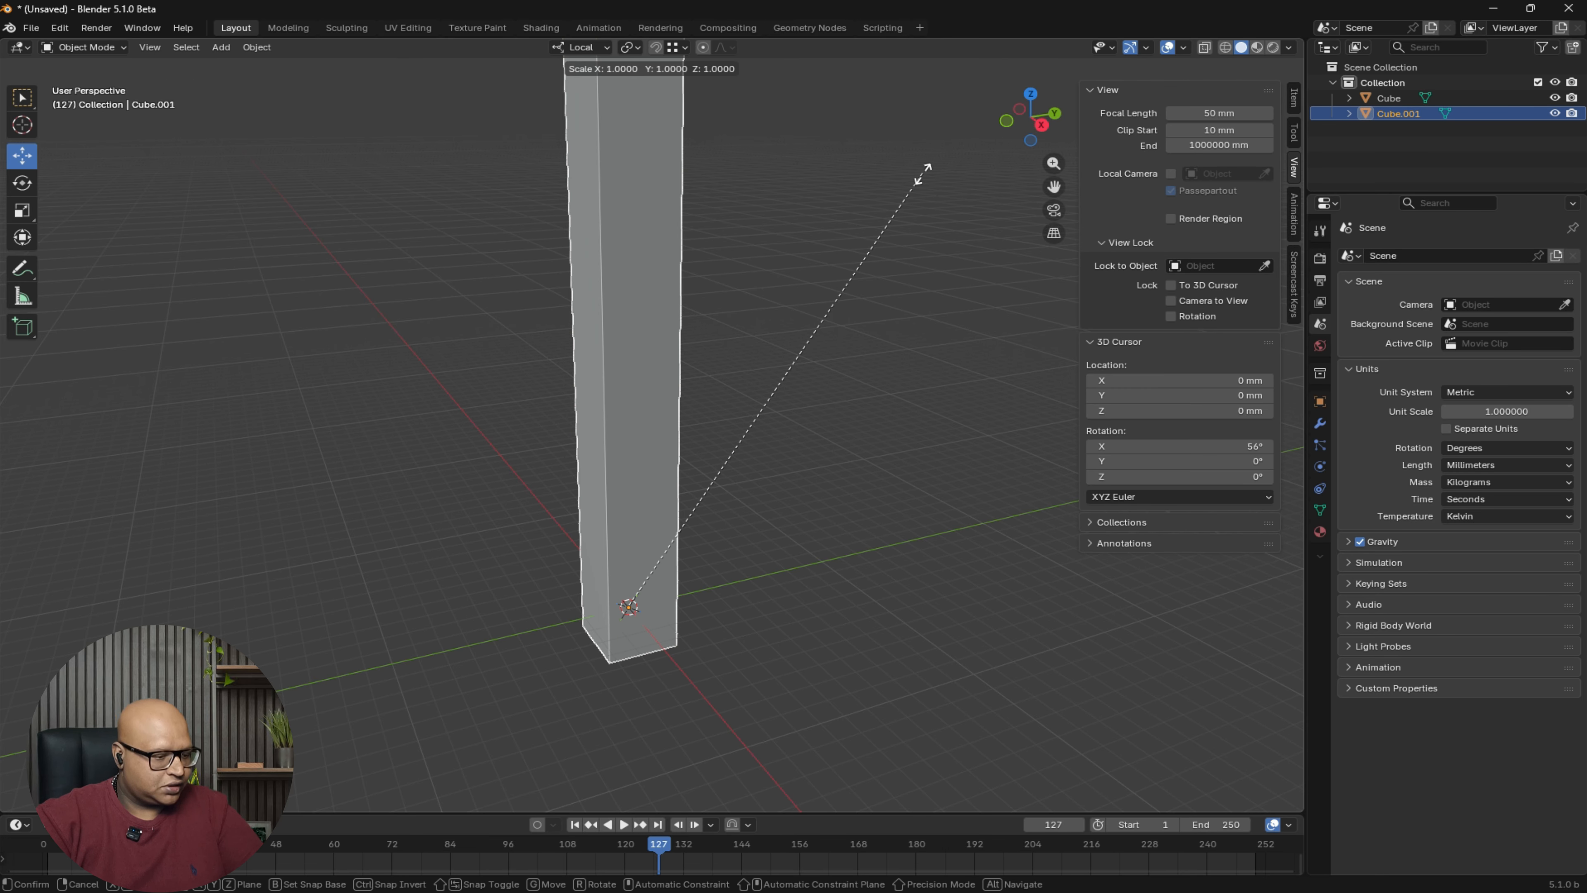
key(z)
key(z)
click(652, 579)
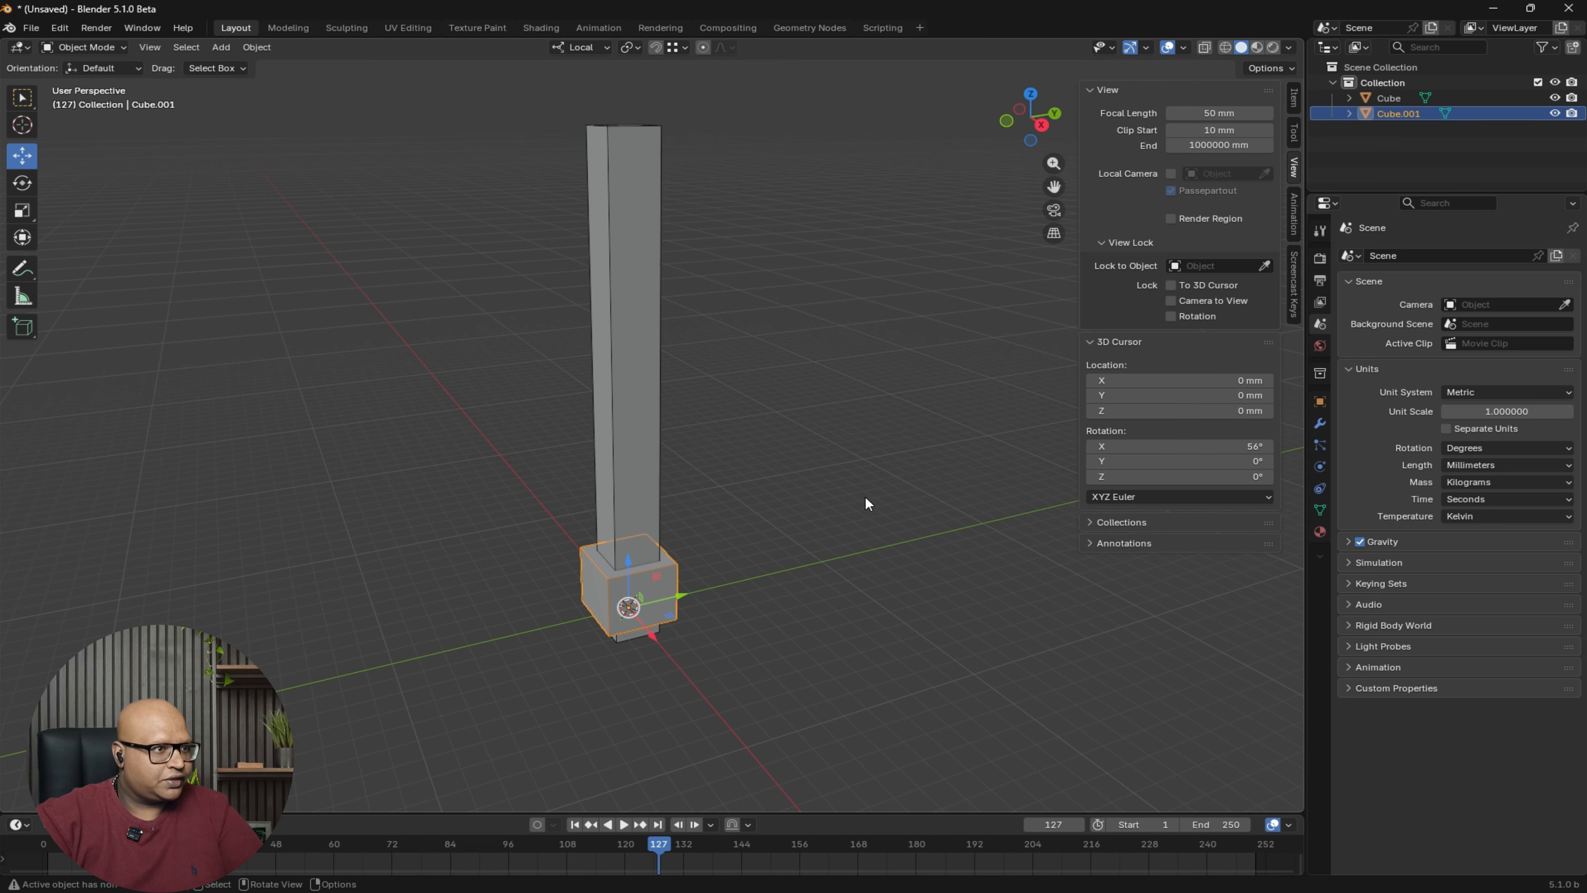
click(865, 498)
- Move the collar up along its local Z axis to just above the column's middle
middle_drag(673, 532, 663, 605)
click(661, 607)
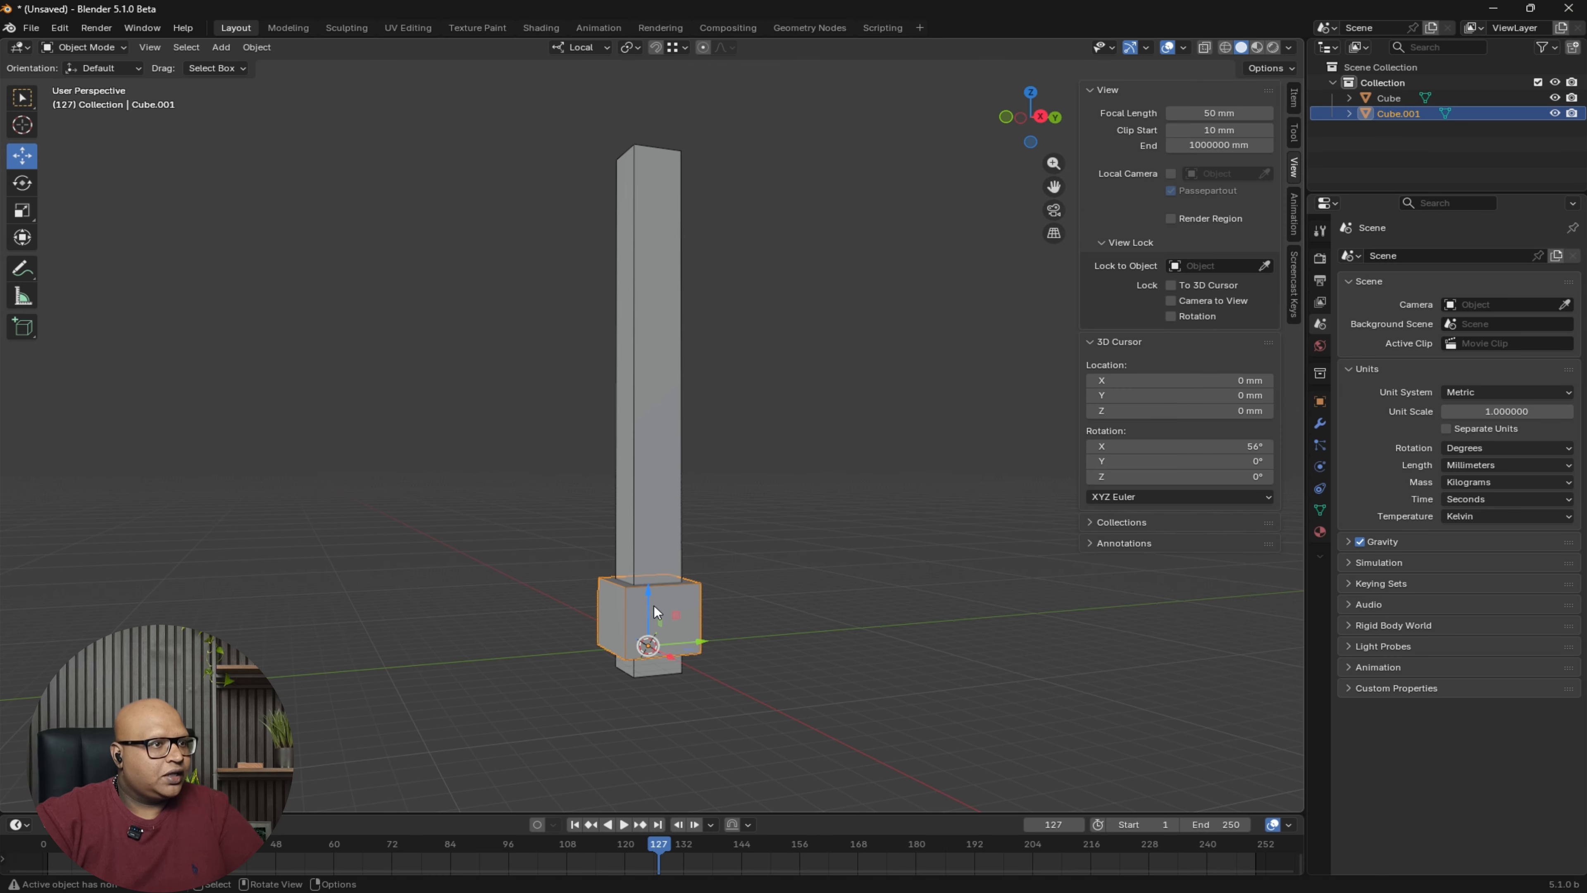
key(g)
key(z)
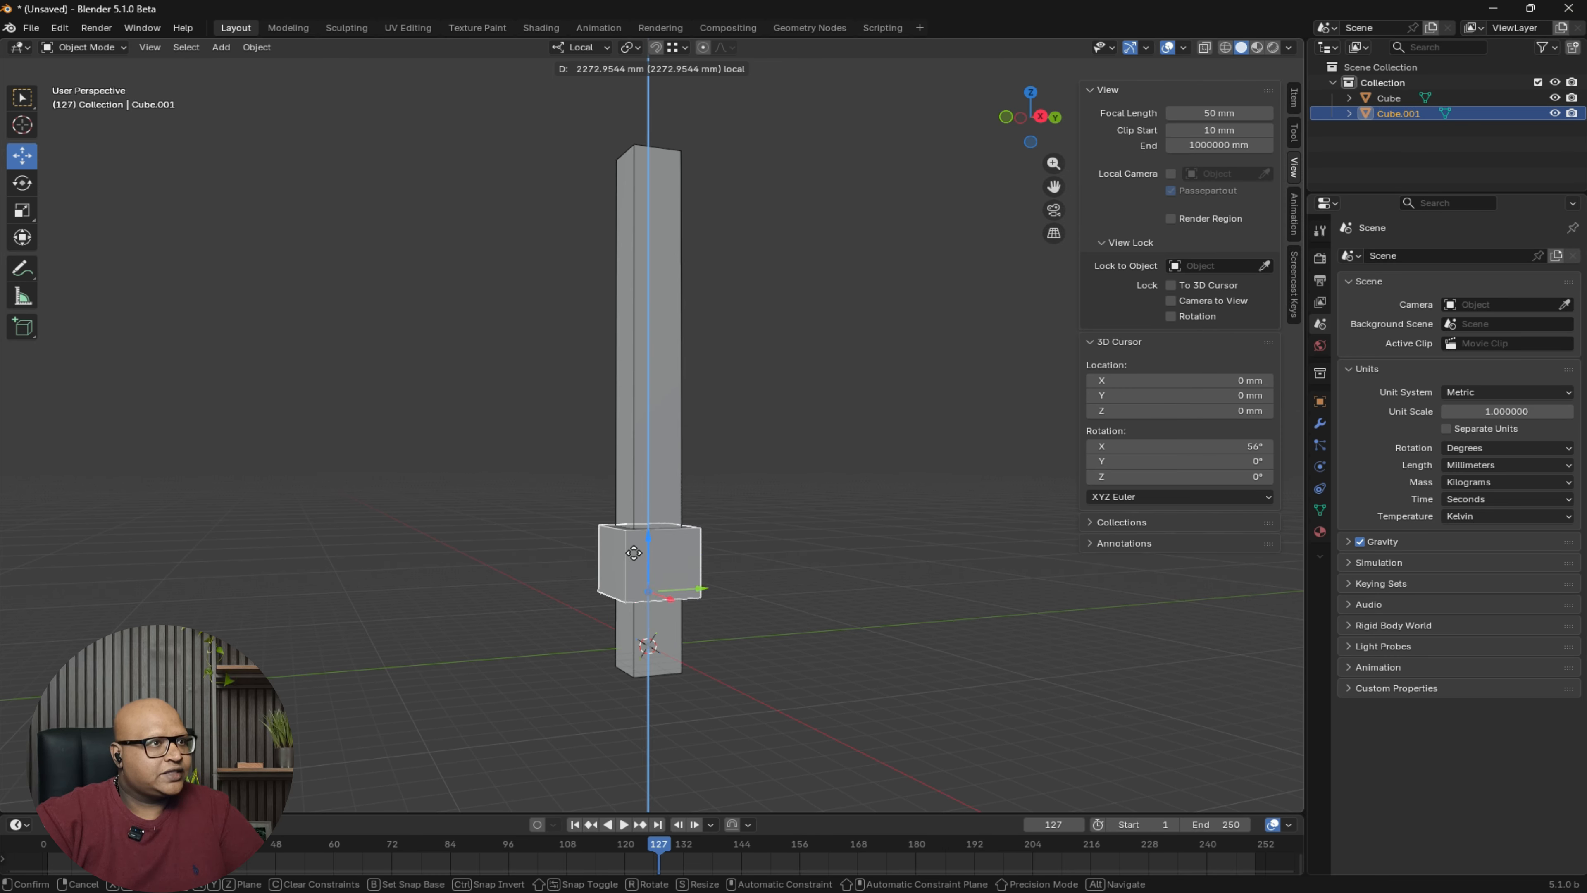
click(638, 406)
- Set the transform orientation to Global and move the collar down the upright column along the global Z axis
click(588, 49)
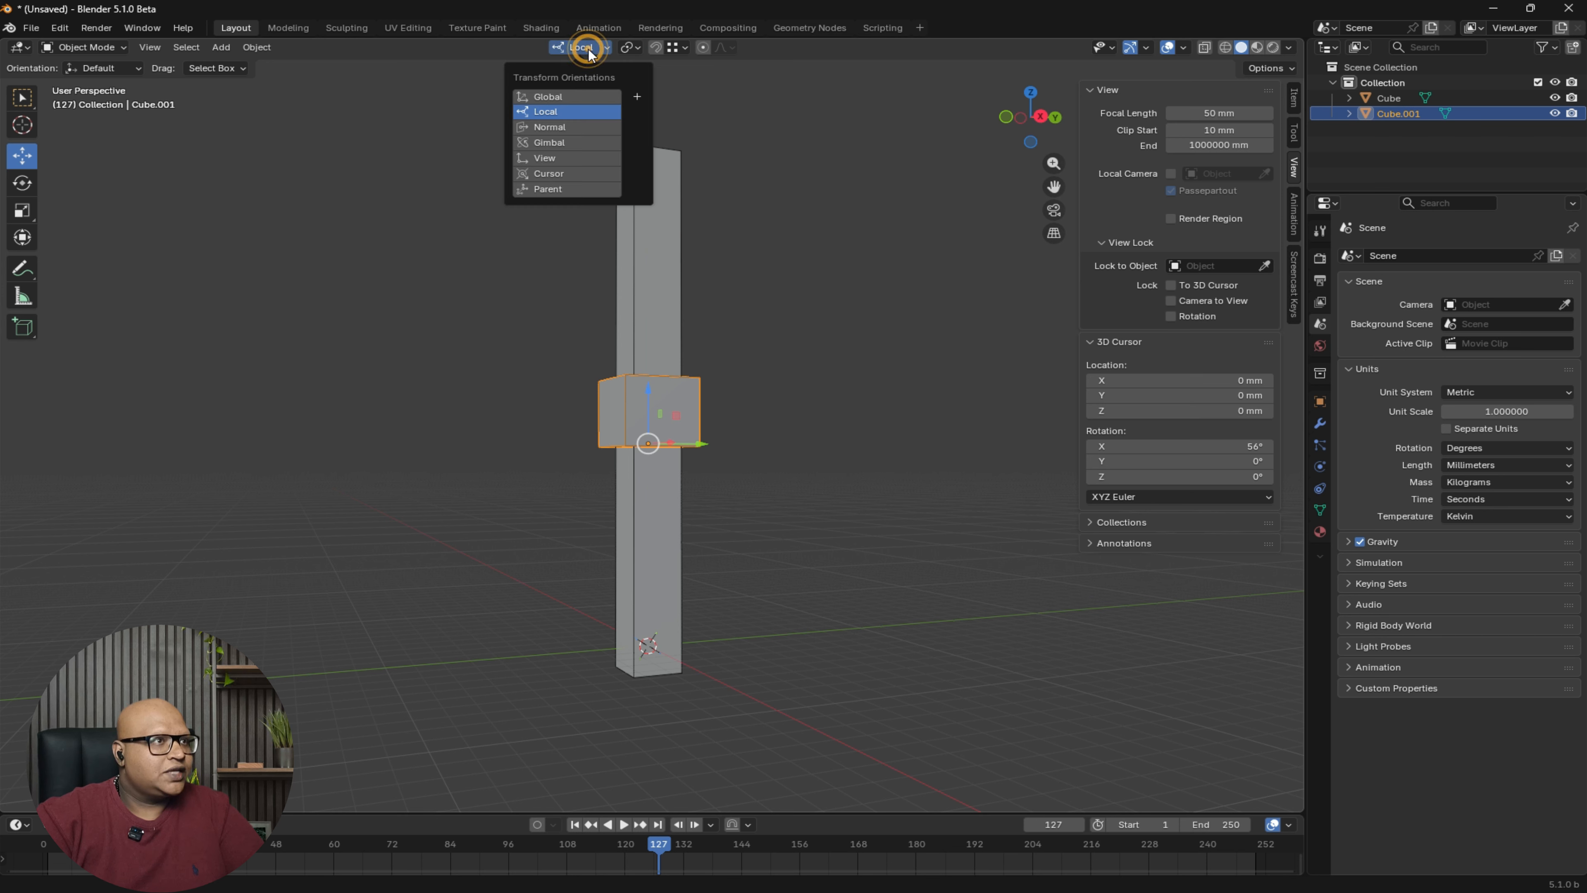
click(574, 95)
click(762, 440)
middle_drag(678, 423, 674, 451)
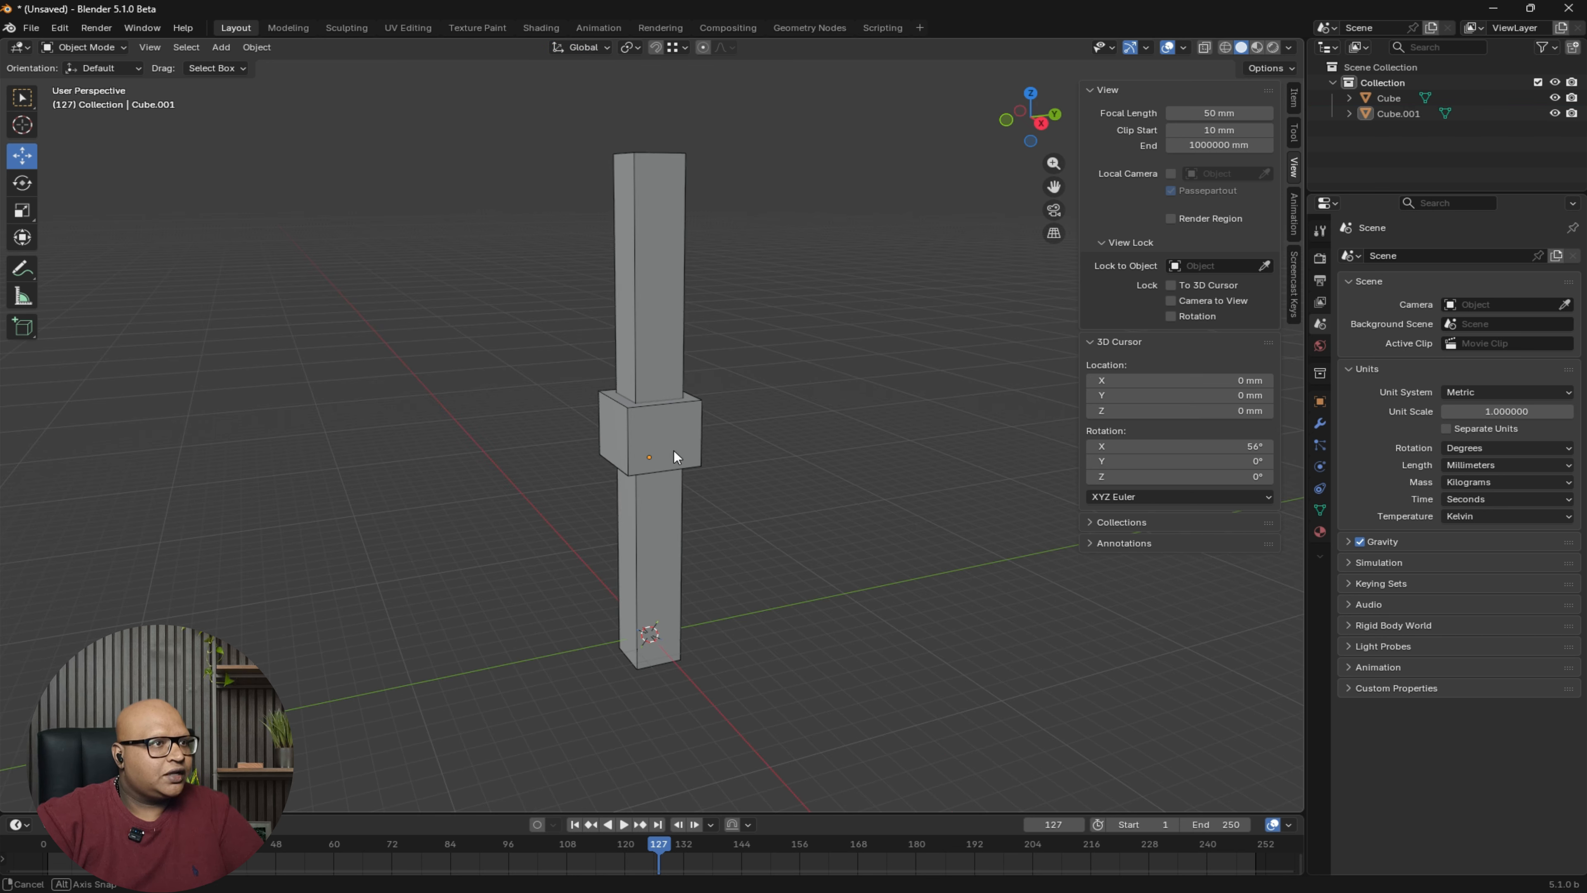
click(655, 436)
key(g)
key(z)
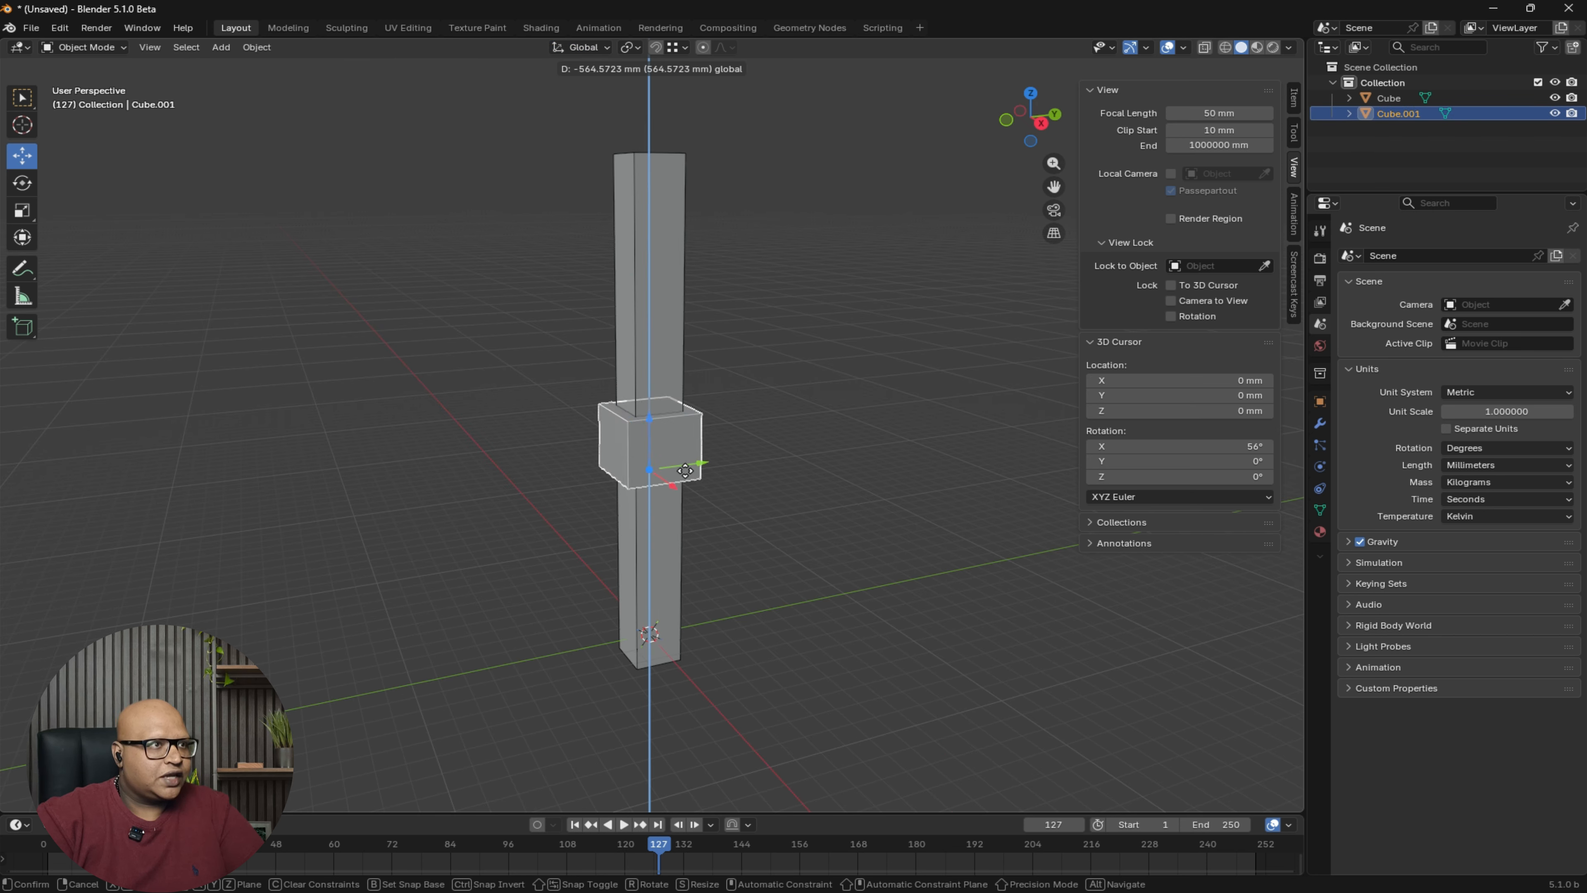
click(625, 99)
- Set the transform orientation to Local and move the collar up the column along its local Z axis
click(581, 47)
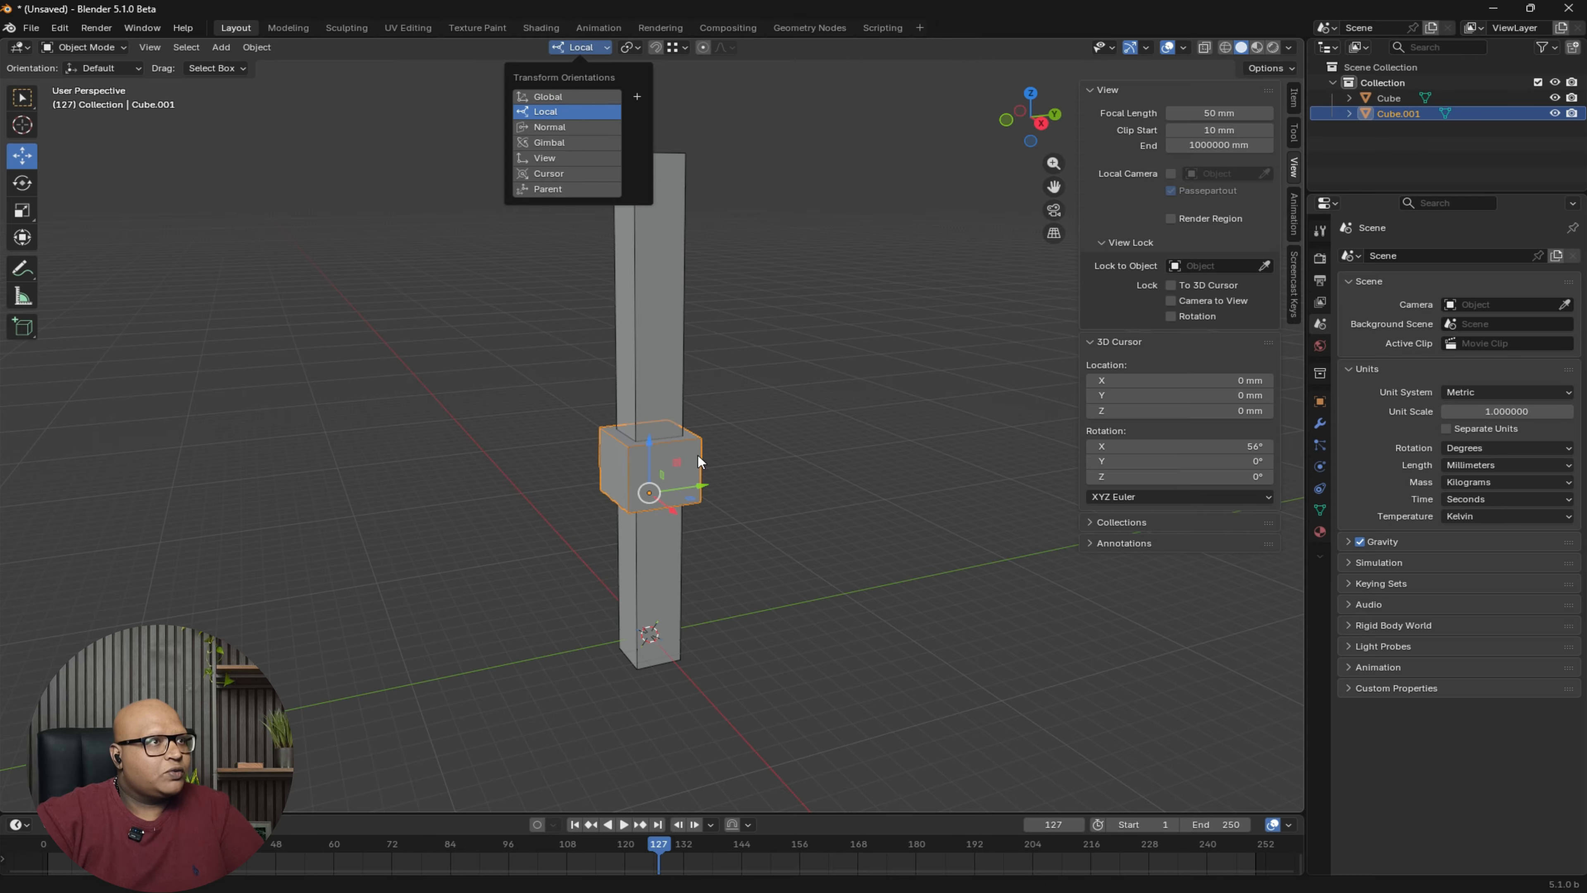
click(566, 110)
key(g)
key(z)
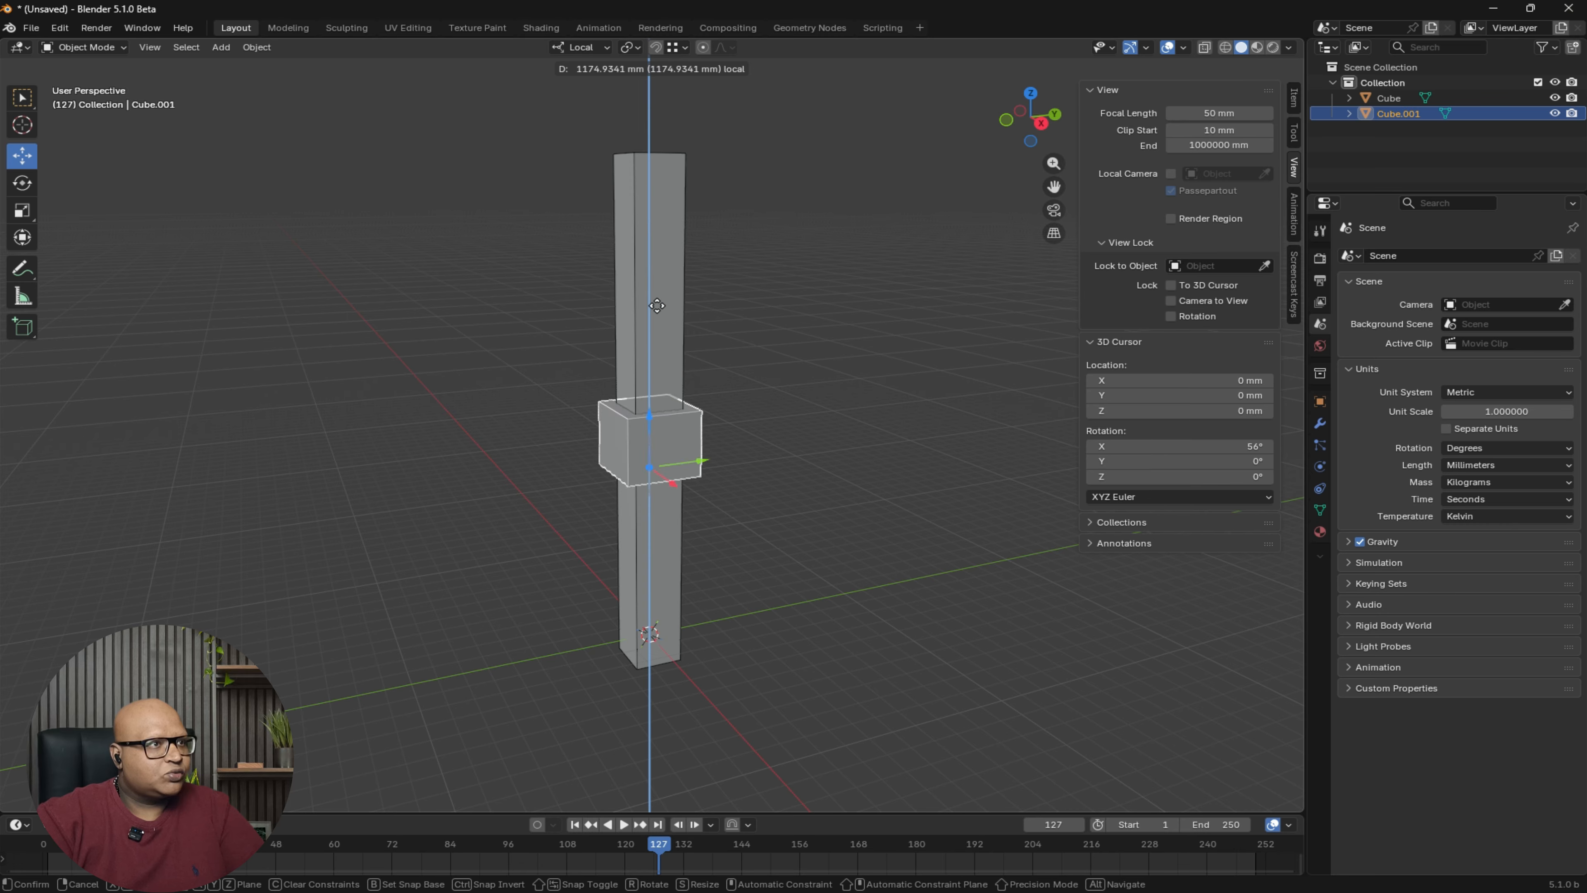
click(660, 348)
- Select the column and collar together, and rotate them clockwise in the right orthographic view so both lean diagonally
middle_drag(713, 398, 708, 380)
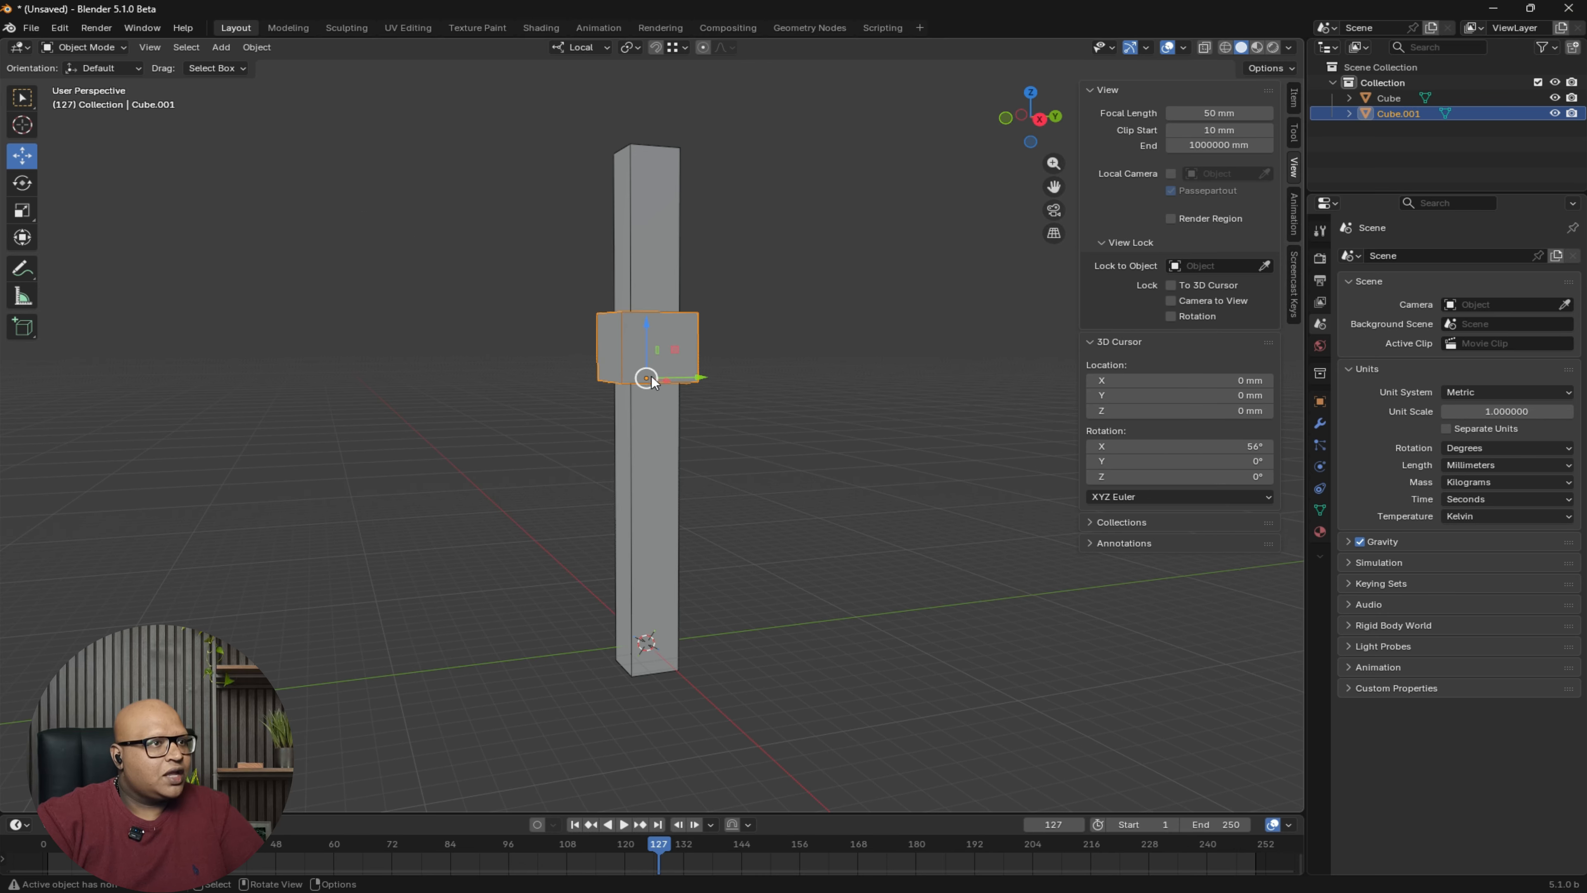
scroll(639, 365, up, 2)
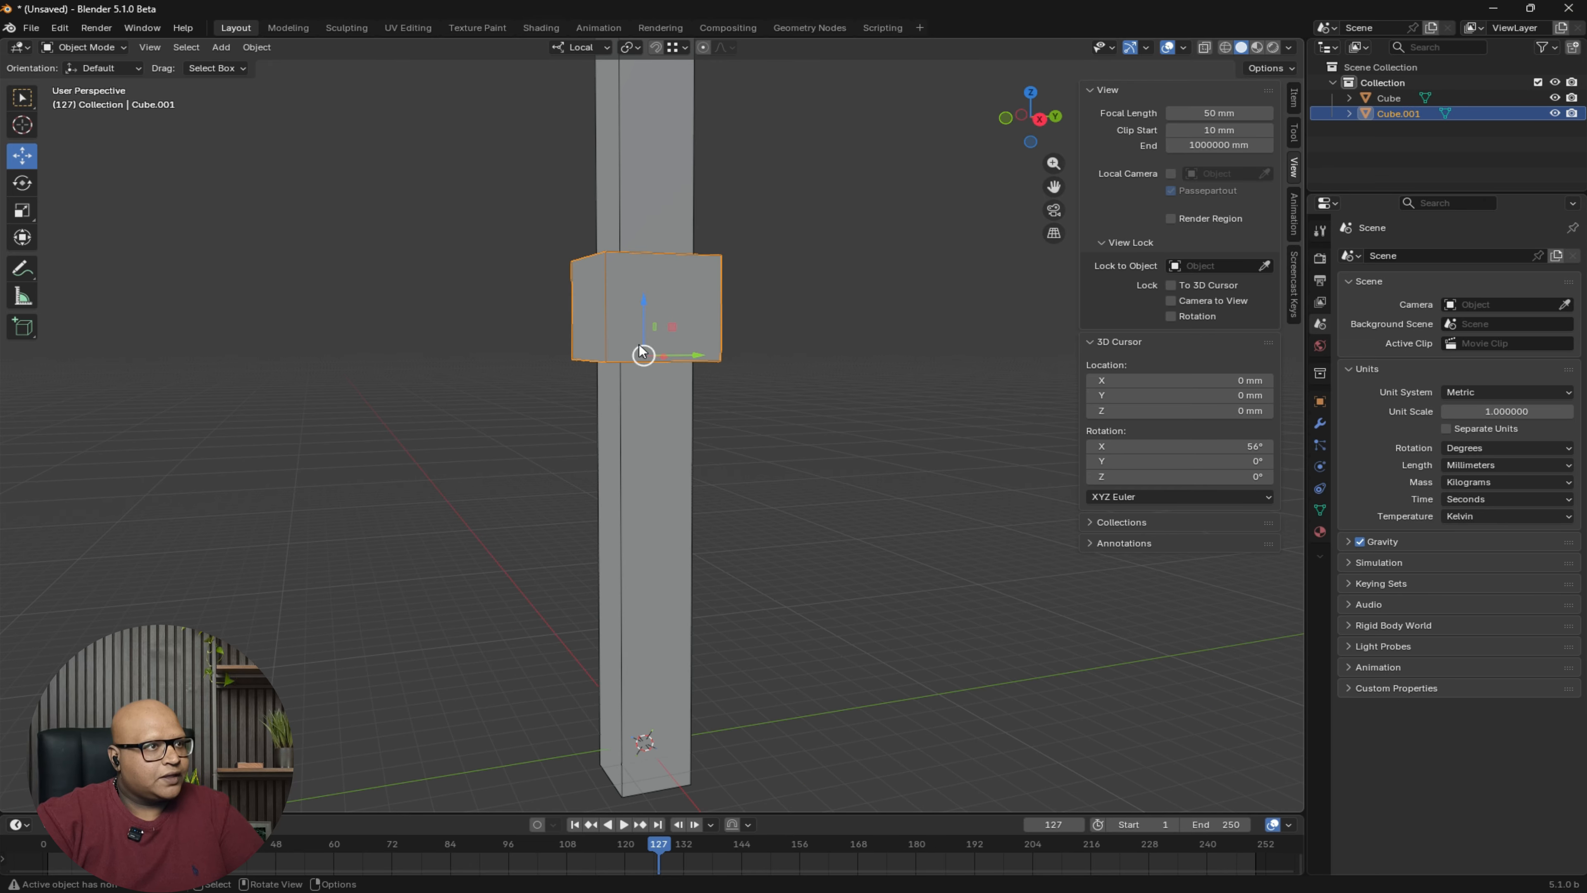
scroll(644, 300, down, 3)
drag(1016, 541, 384, 361)
key(KP_3)
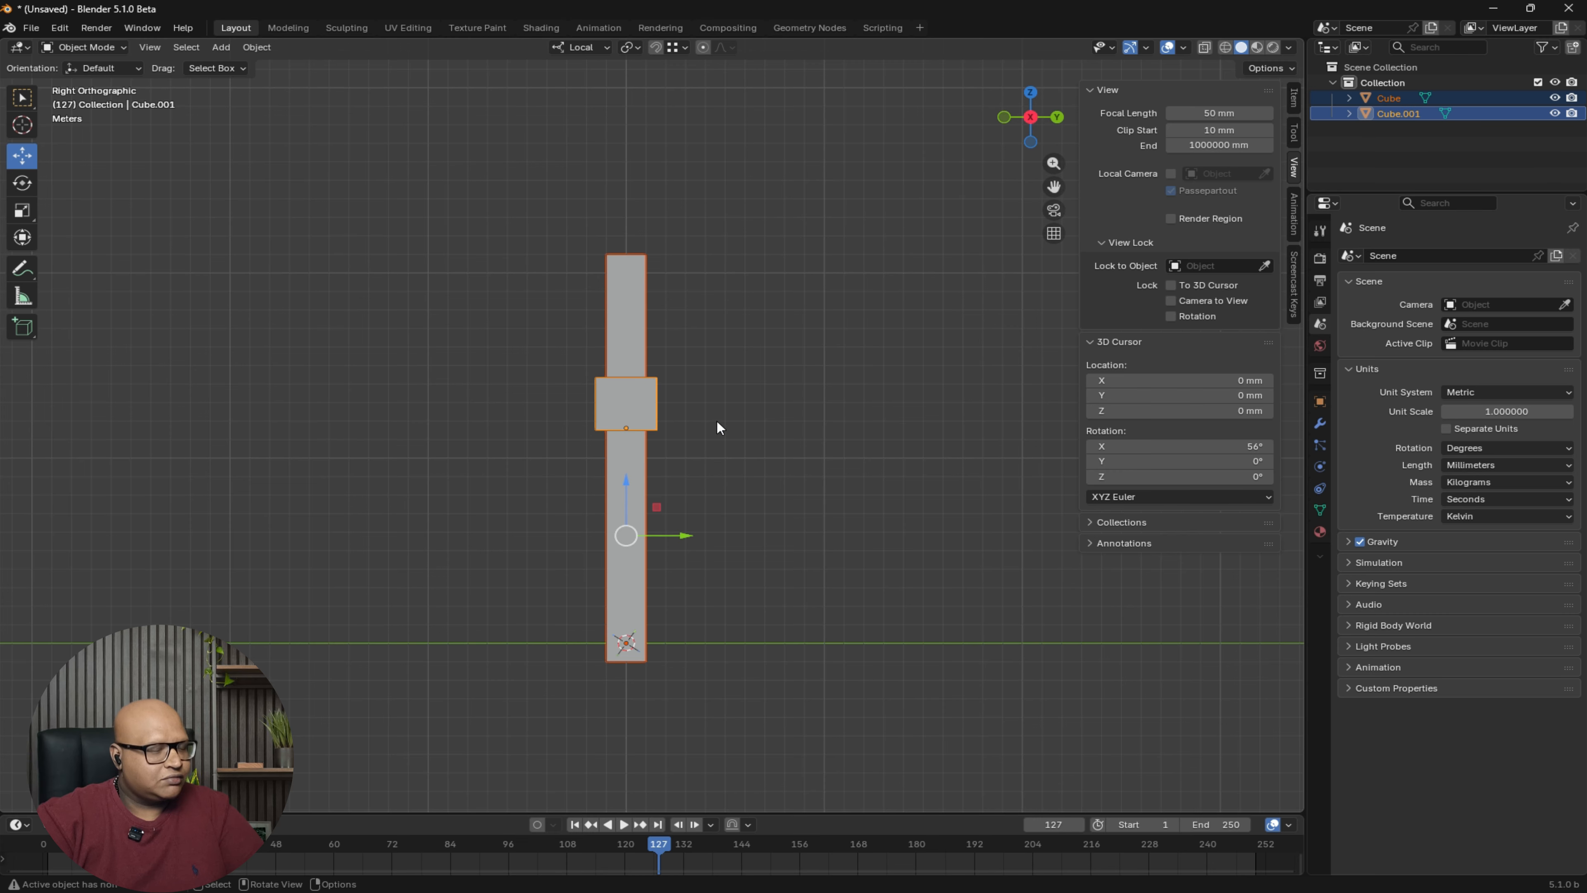
key(r)
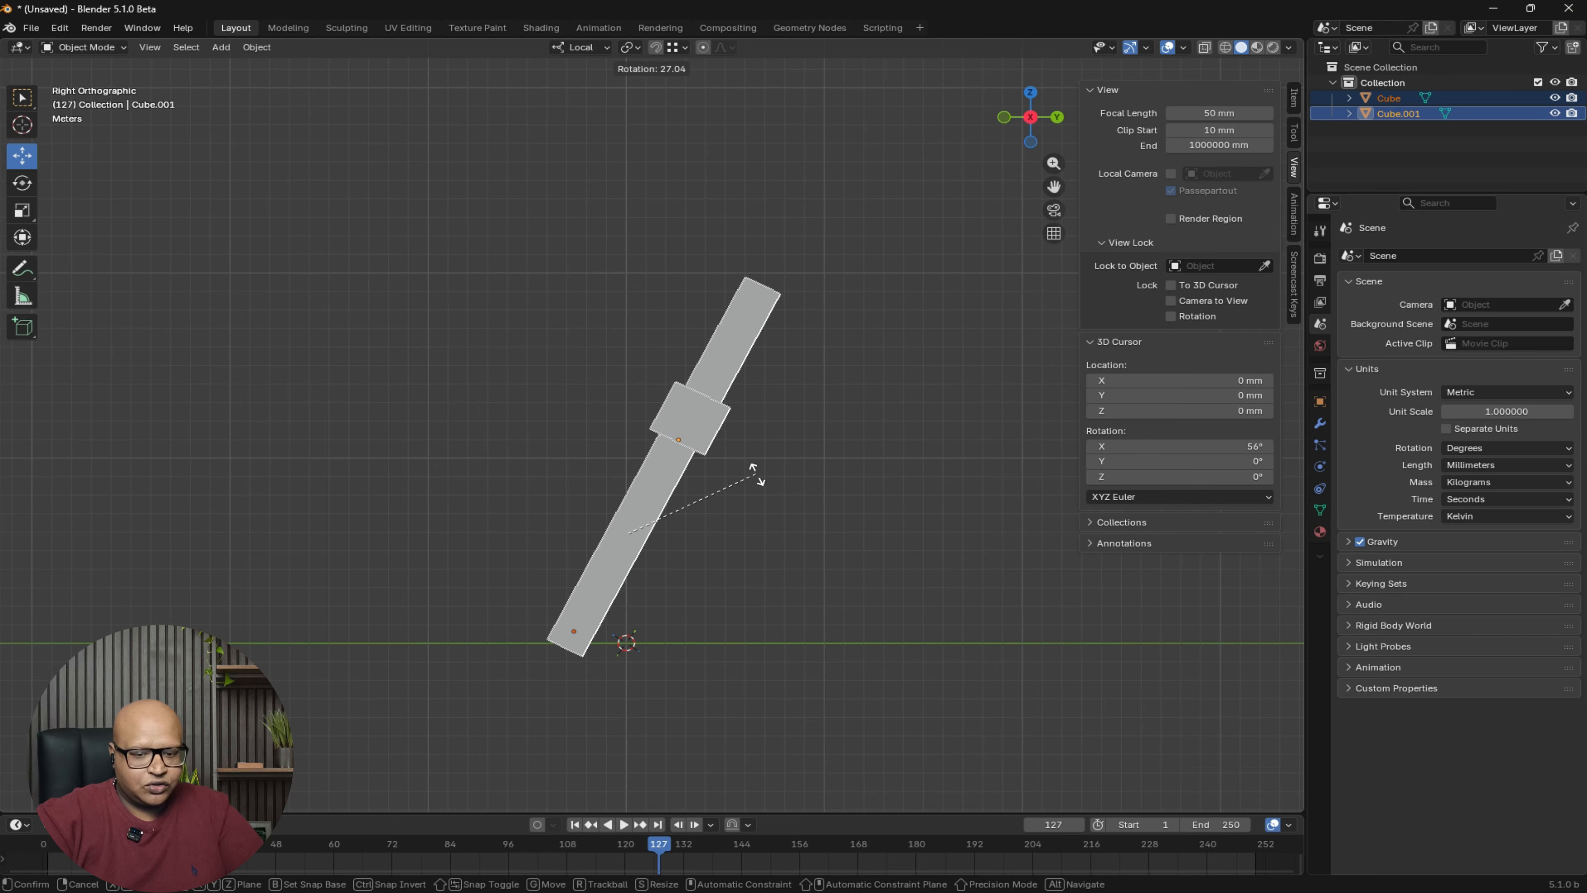
click(753, 473)
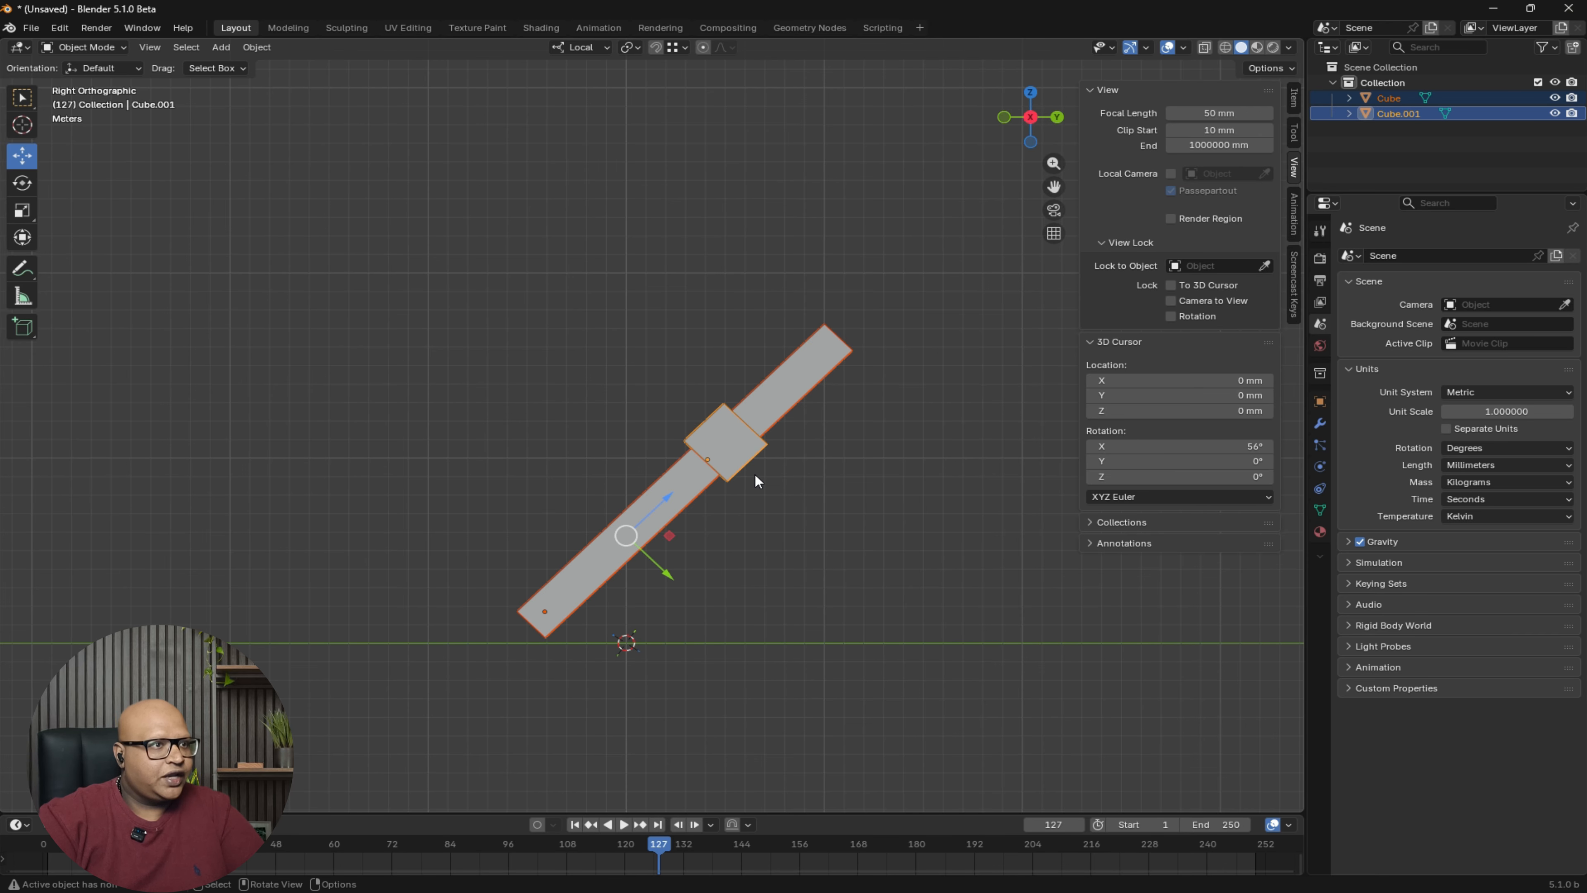
- Set the transform orientation to Global and select only the collar on the tilted column
click(947, 304)
middle_drag(946, 304, 631, 401)
click(581, 47)
click(549, 96)
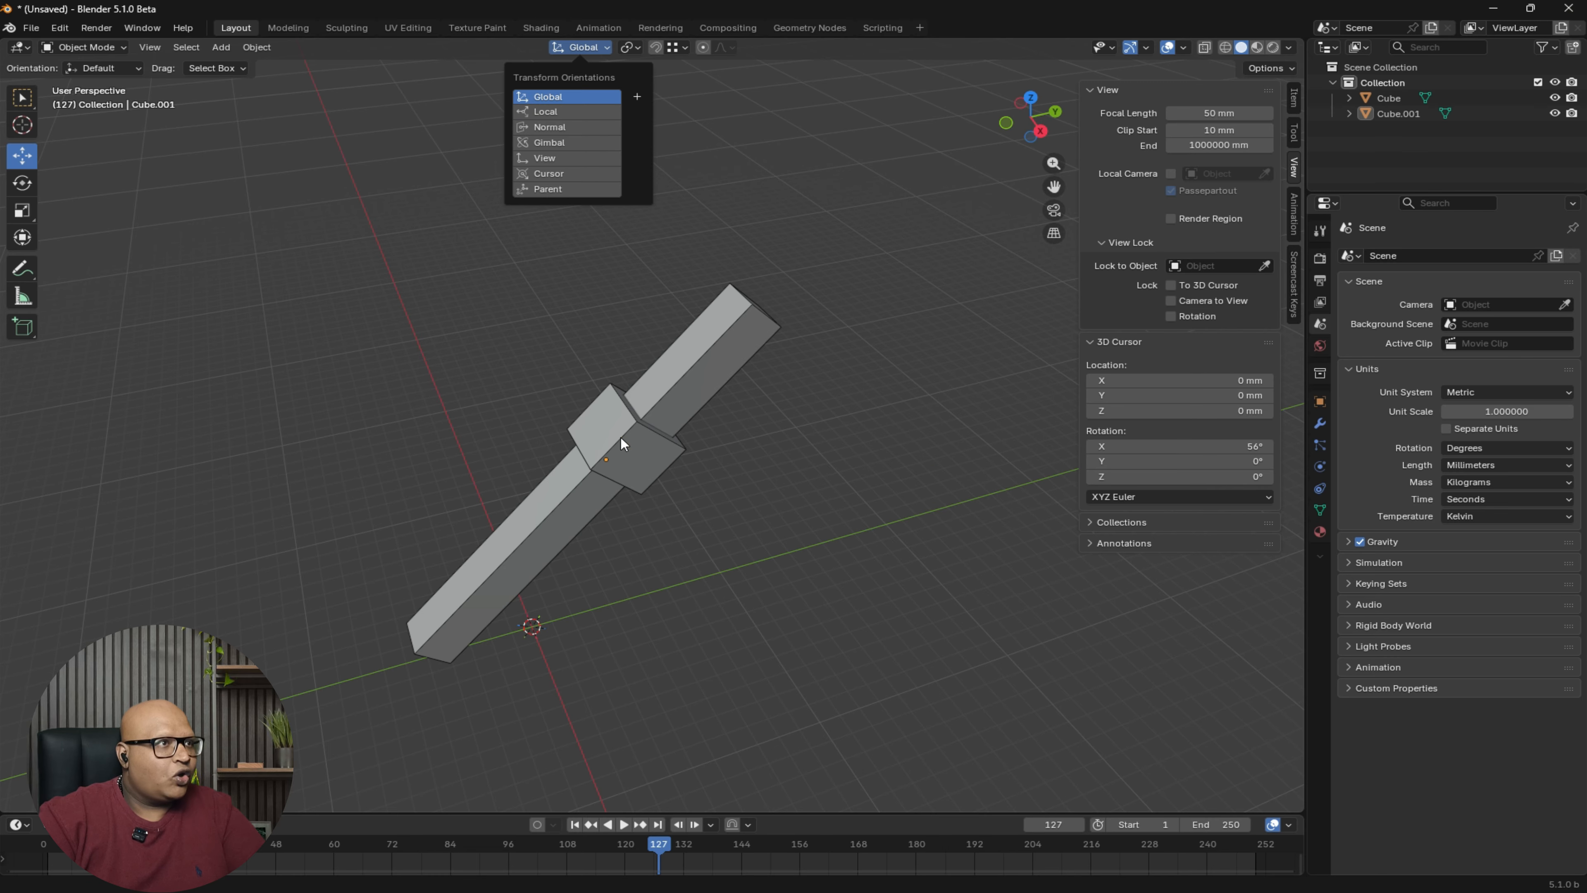
middle_drag(634, 501, 638, 415)
click(628, 430)
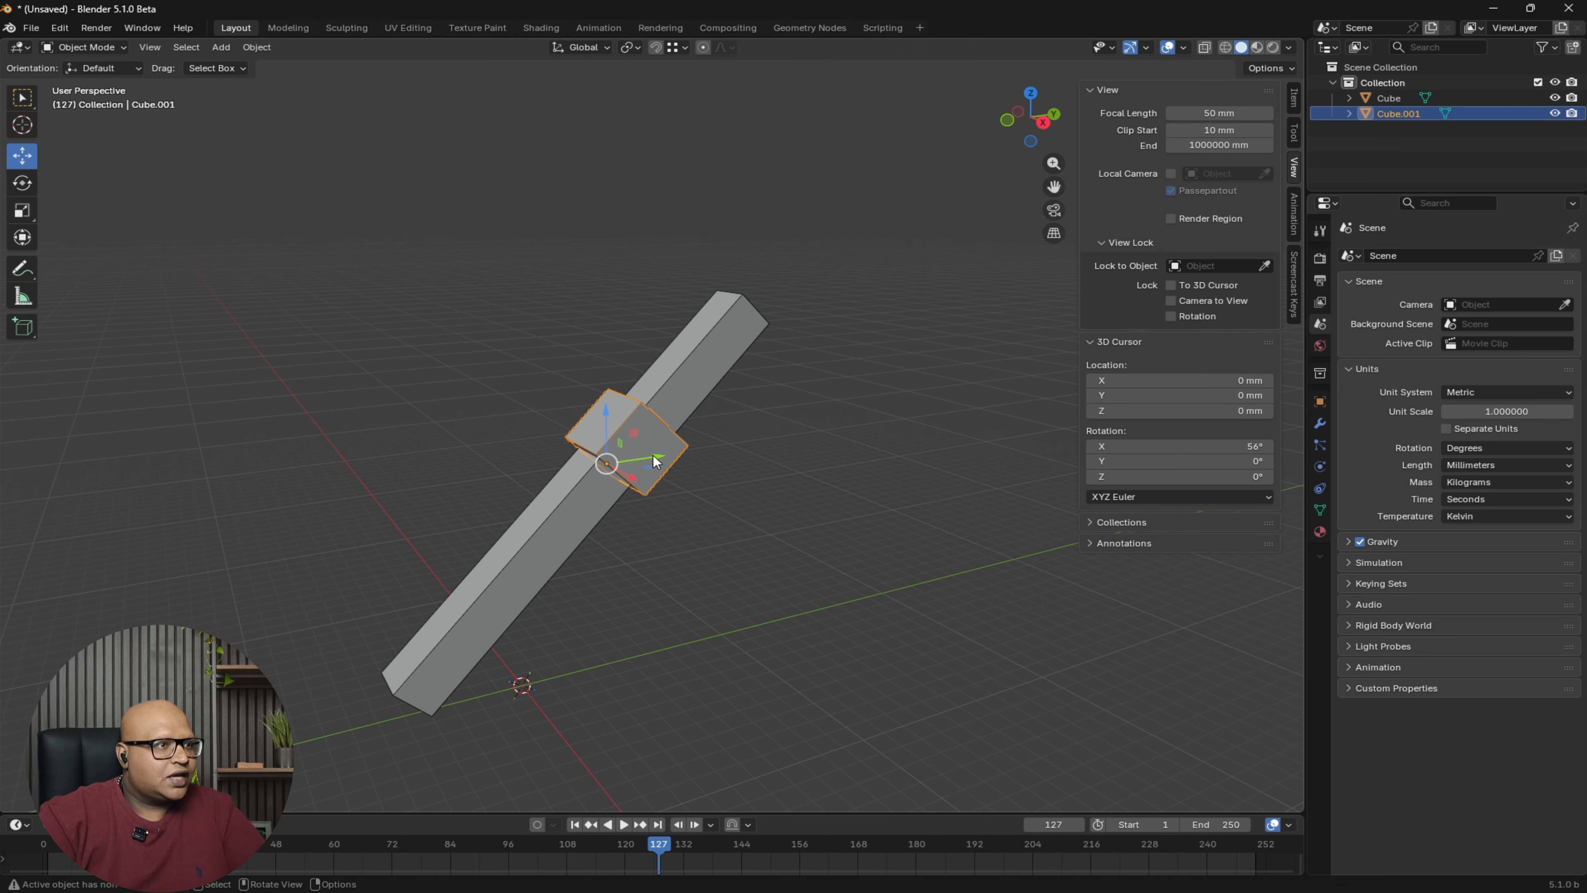
- Try moving the collar along the global Y, X and Z axes, undoing each move
drag(654, 461, 913, 418)
key(ctrl+z)
key(ctrl+z)
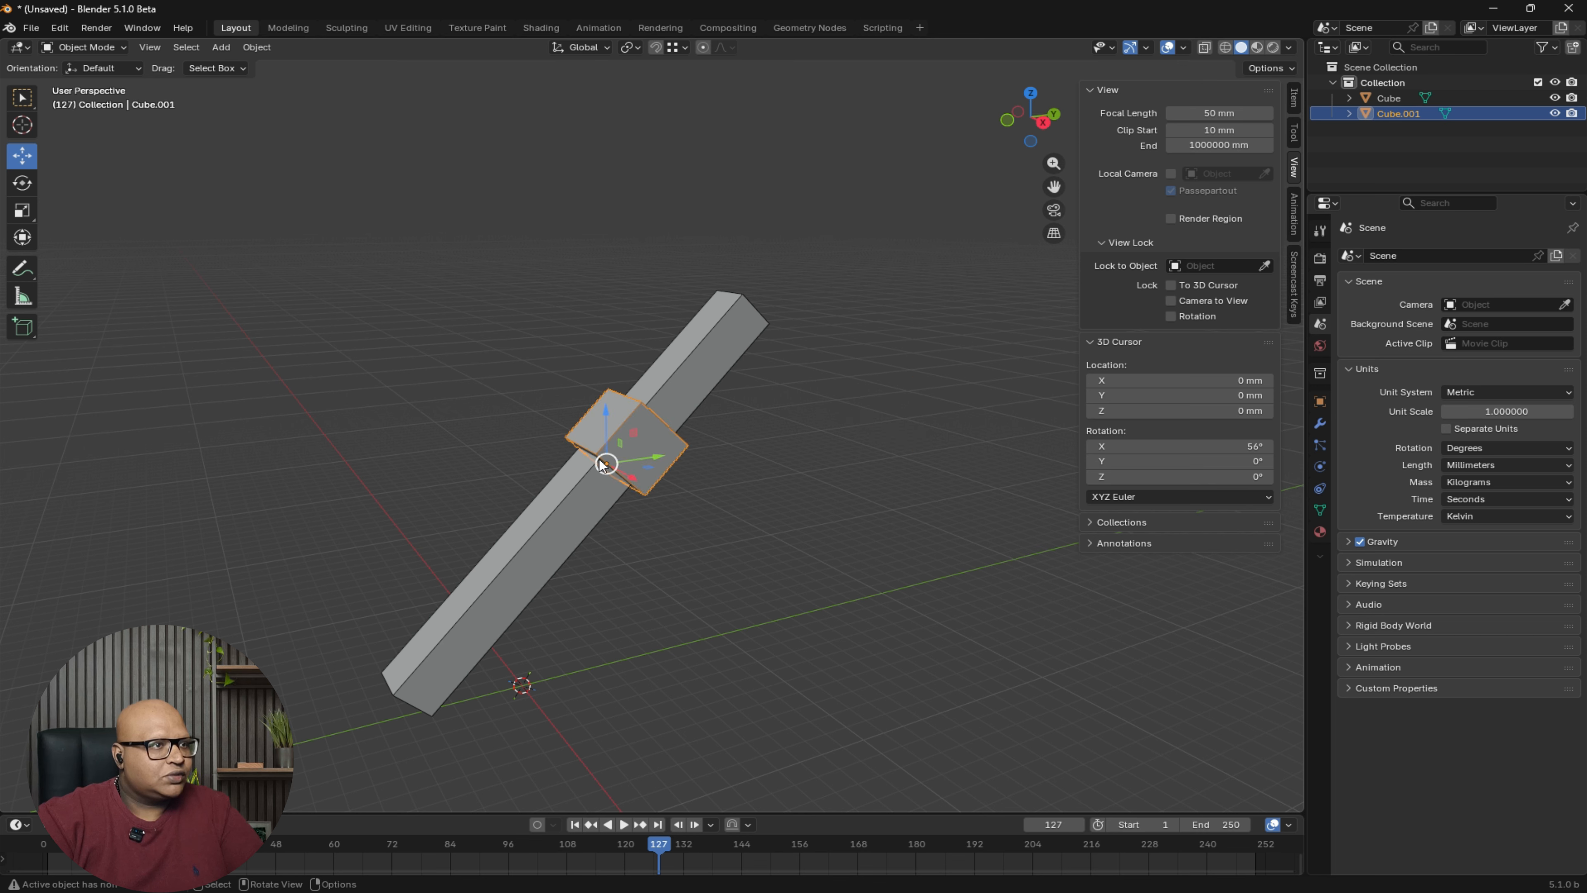
drag(633, 479, 872, 612)
key(ctrl+z)
drag(604, 422, 606, 125)
key(ctrl+z)
- Set the transform orientation to Local and slide the collar along its local Z axis to the tilted column's upper end
middle_drag(739, 352, 668, 385)
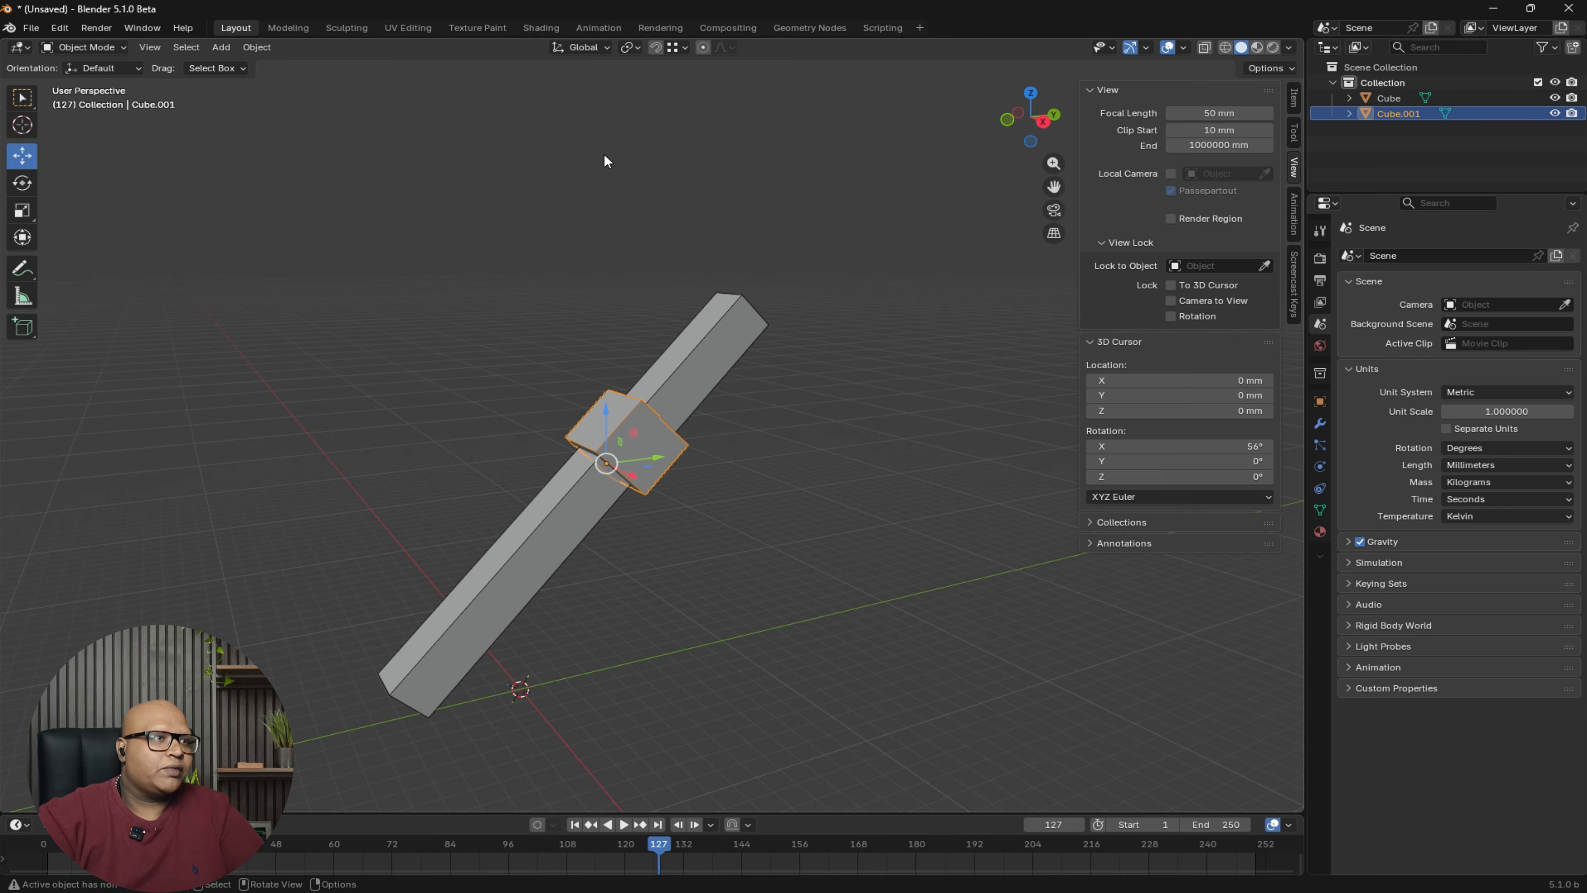
click(576, 47)
click(547, 112)
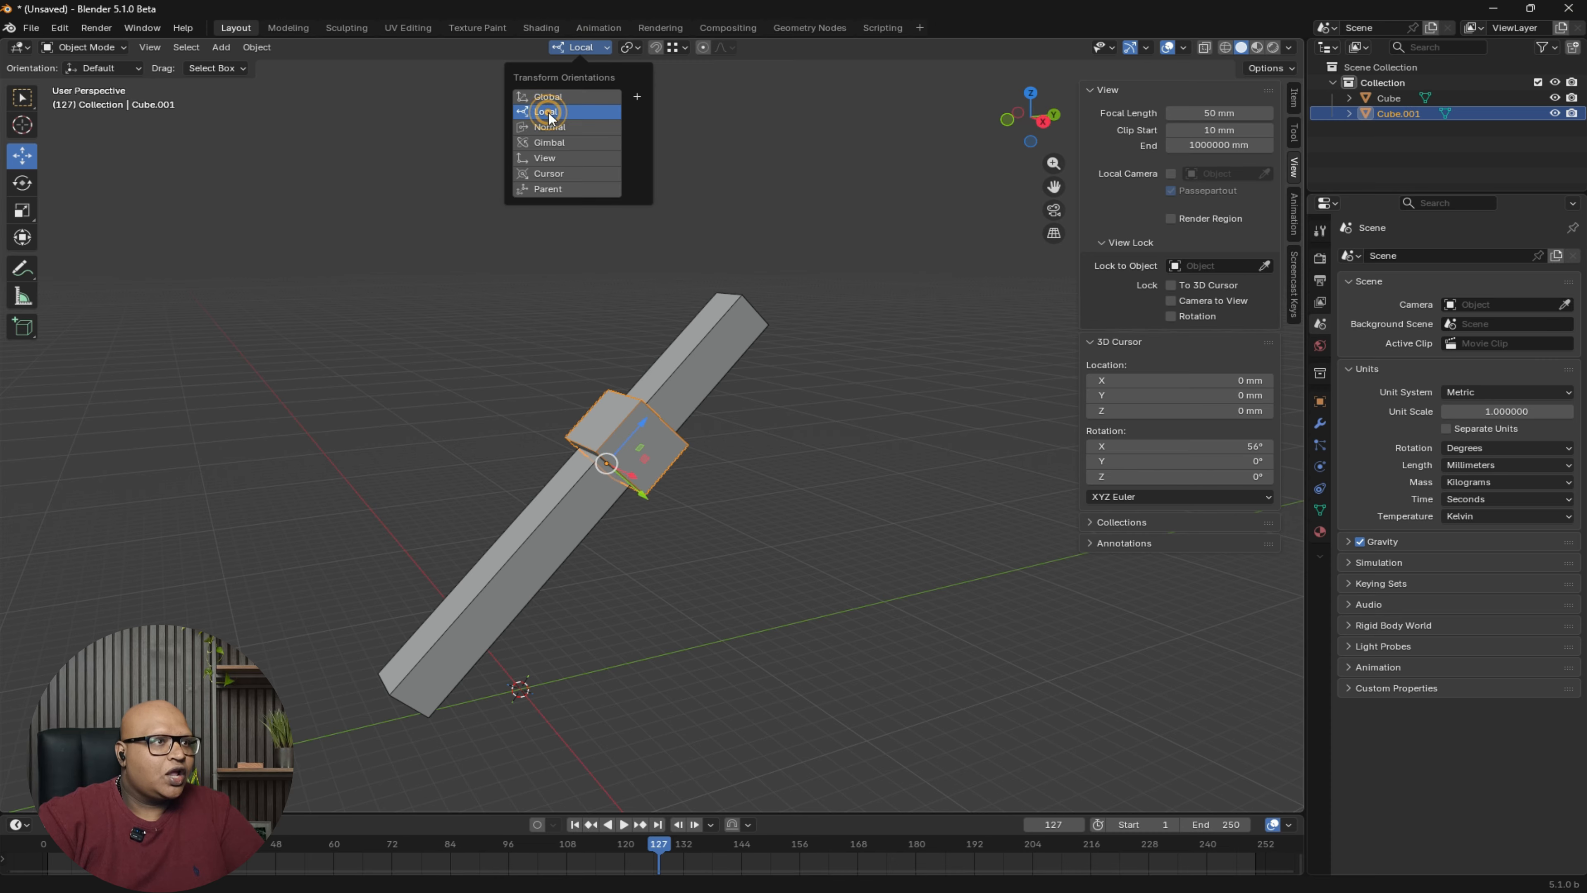
middle_drag(765, 468, 616, 451)
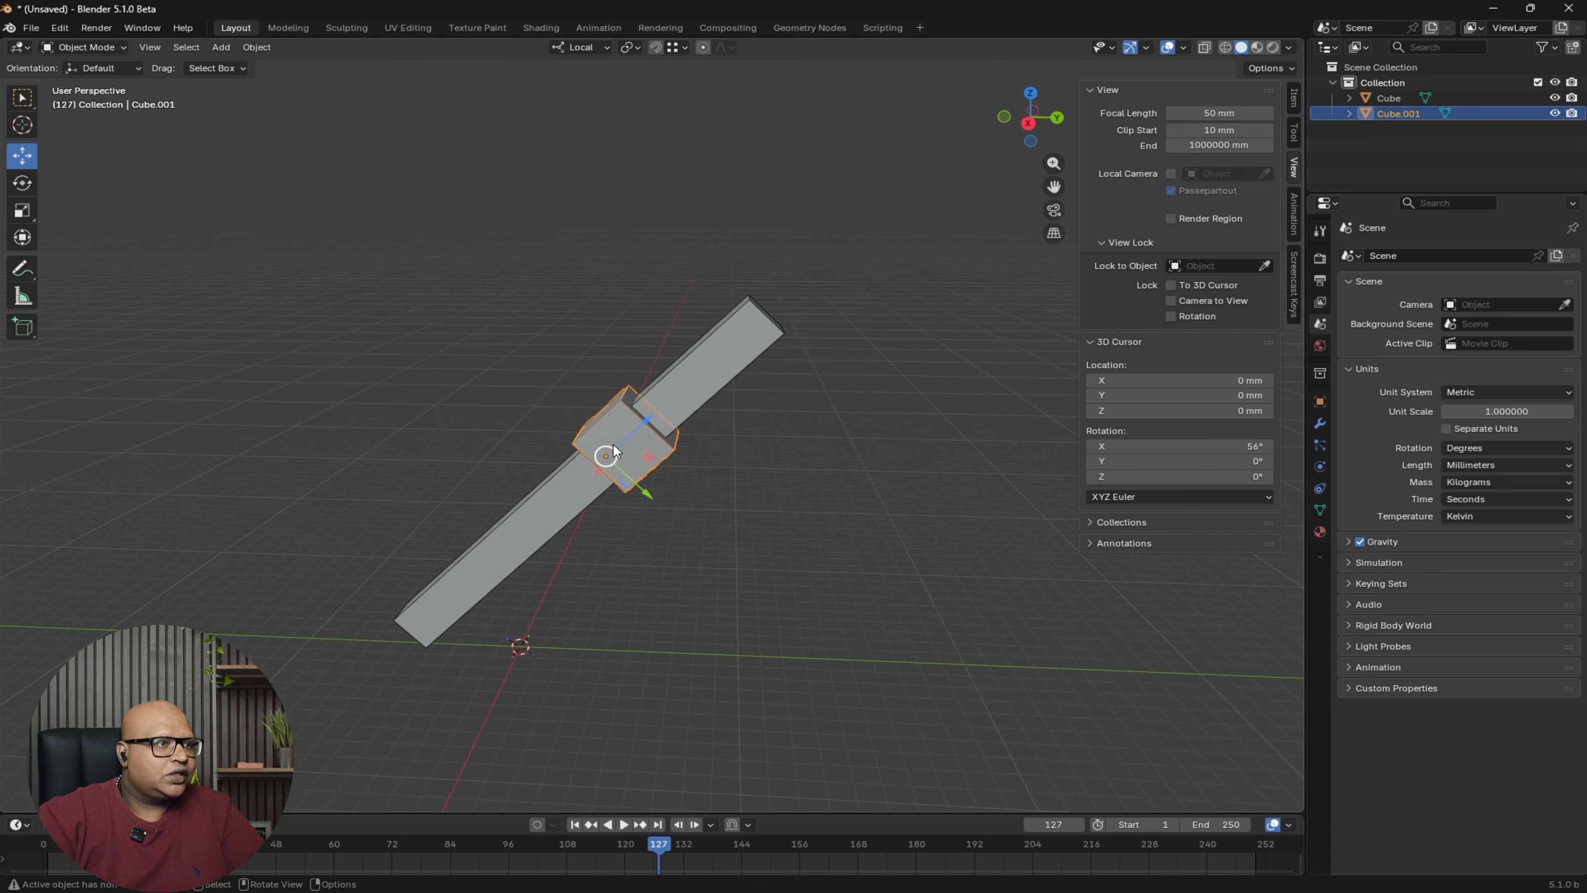
drag(630, 431, 418, 461)
middle_drag(456, 500, 576, 500)
key(ctrl+z)
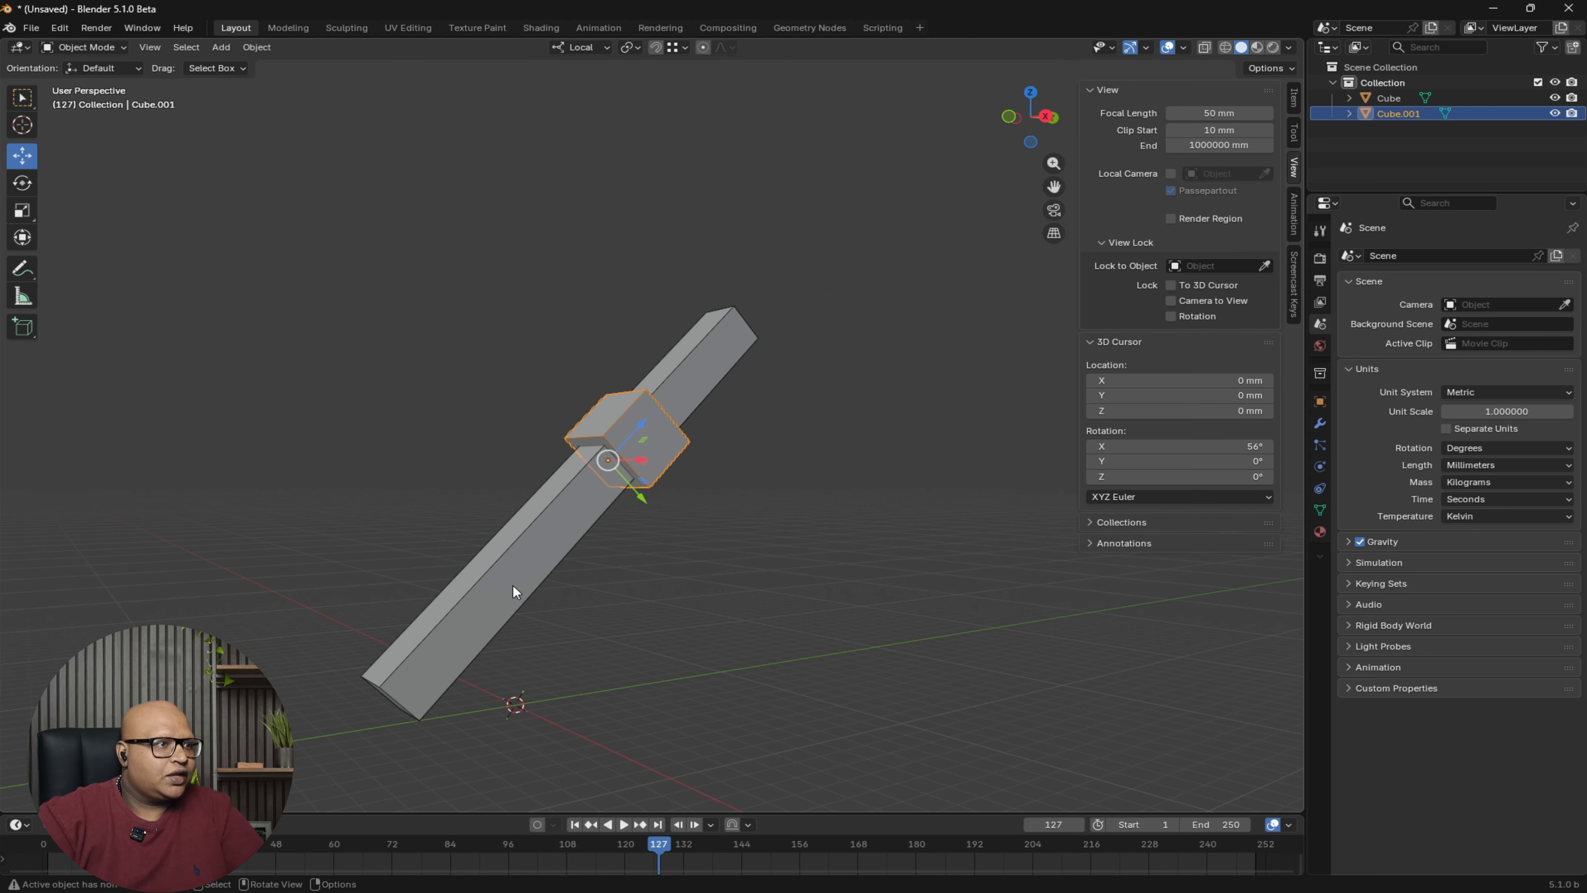
drag(644, 431, 734, 327)
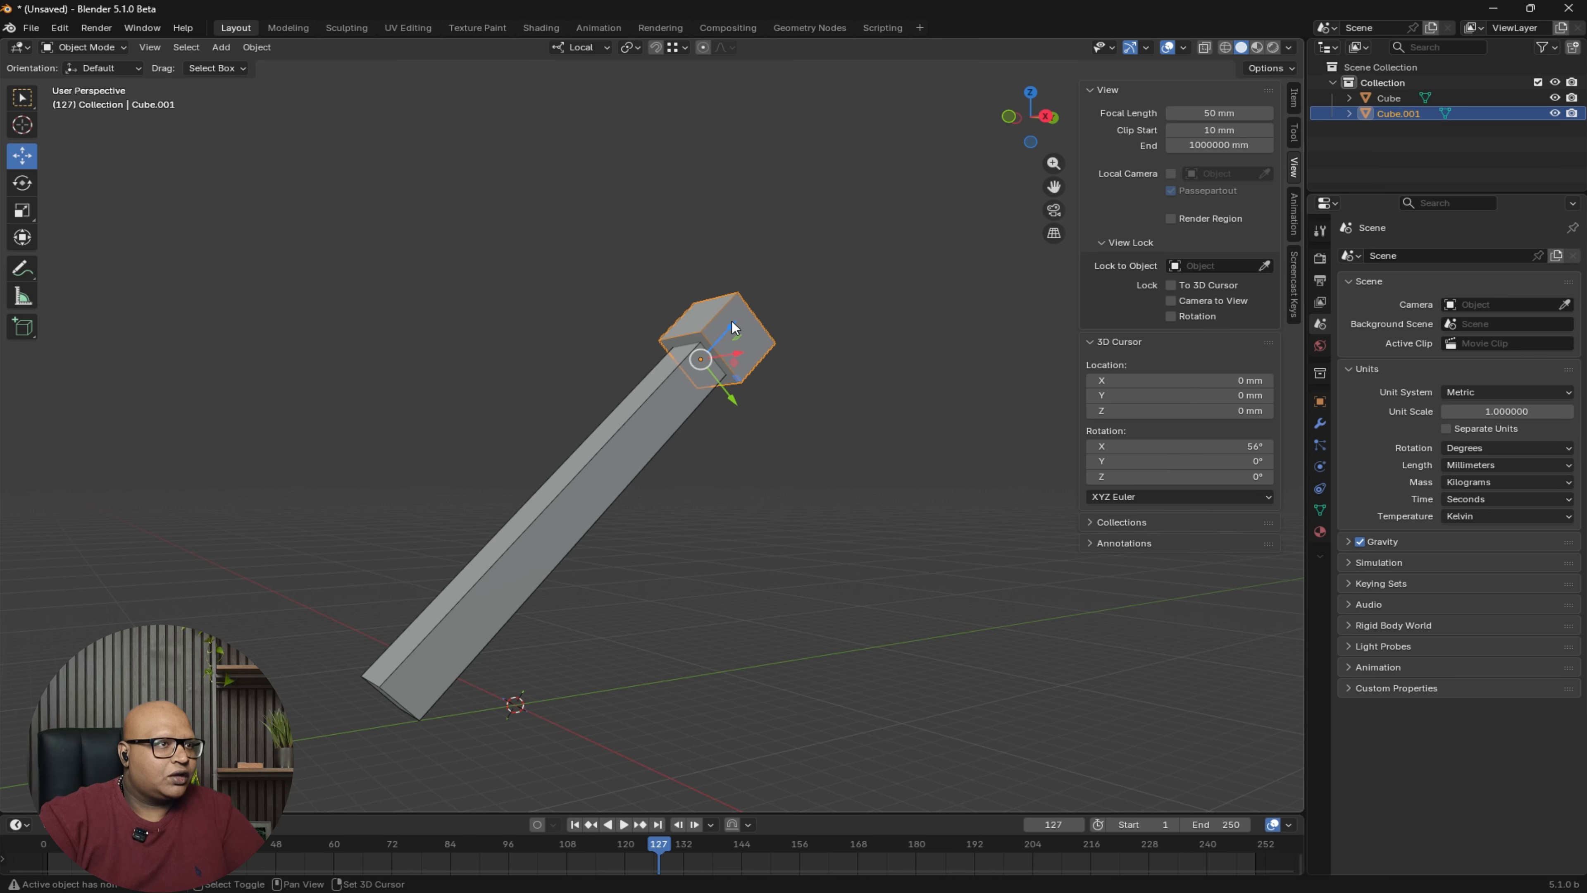
- Duplicate the collar down the column along its local Z axis, and repeat the duplication twice for four evenly spaced collars
key(shift+d)
key(z)
click(627, 413)
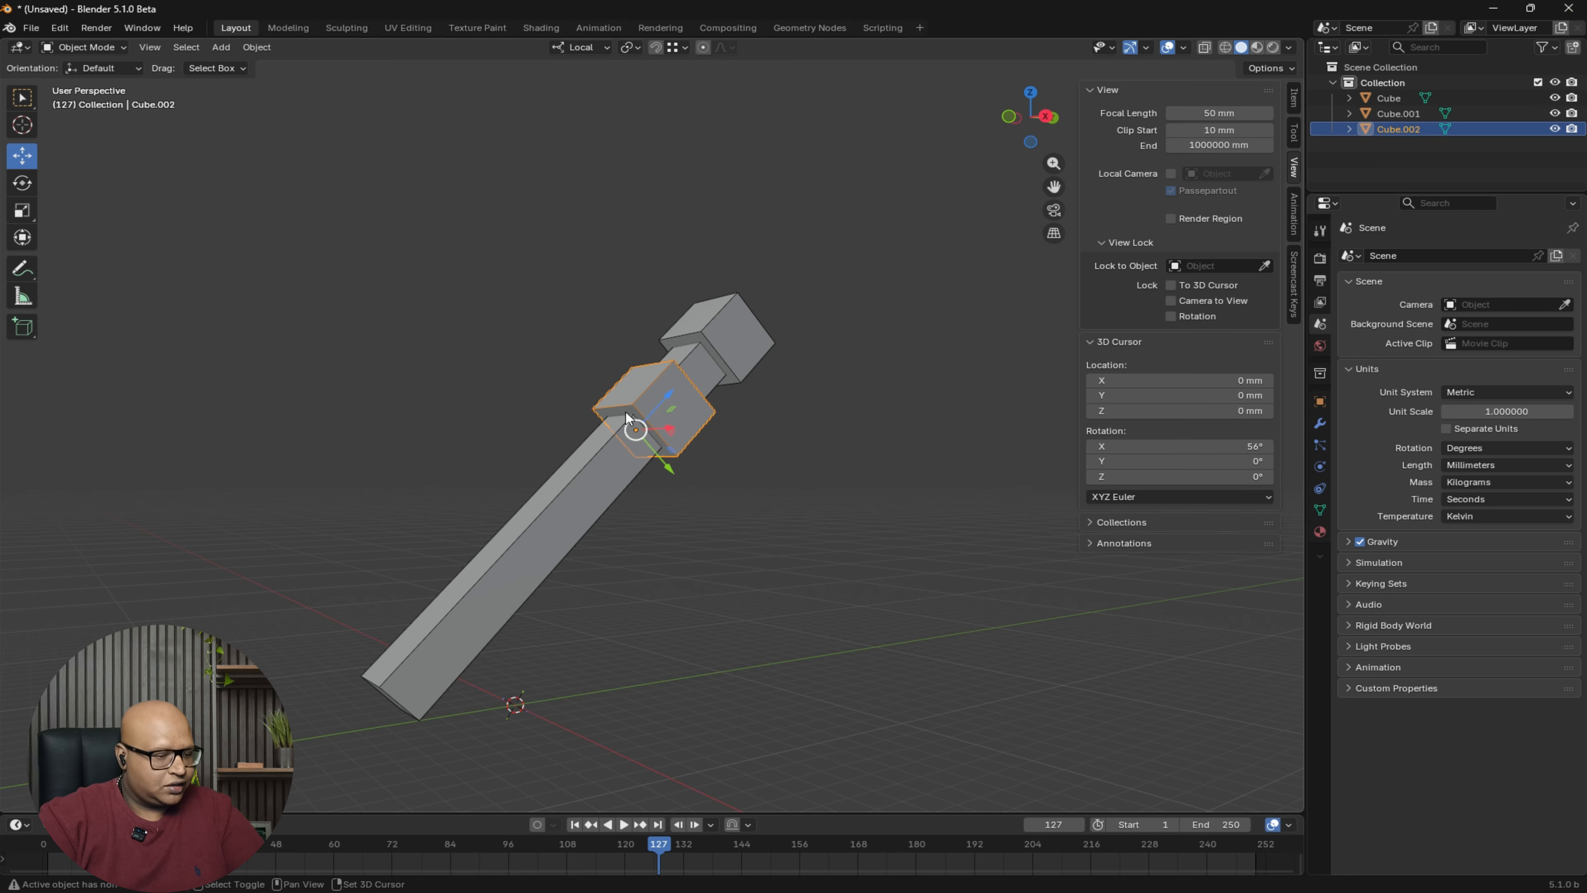
key(shift+r)
key(shift+r)
click(897, 405)
middle_drag(897, 406, 844, 388)
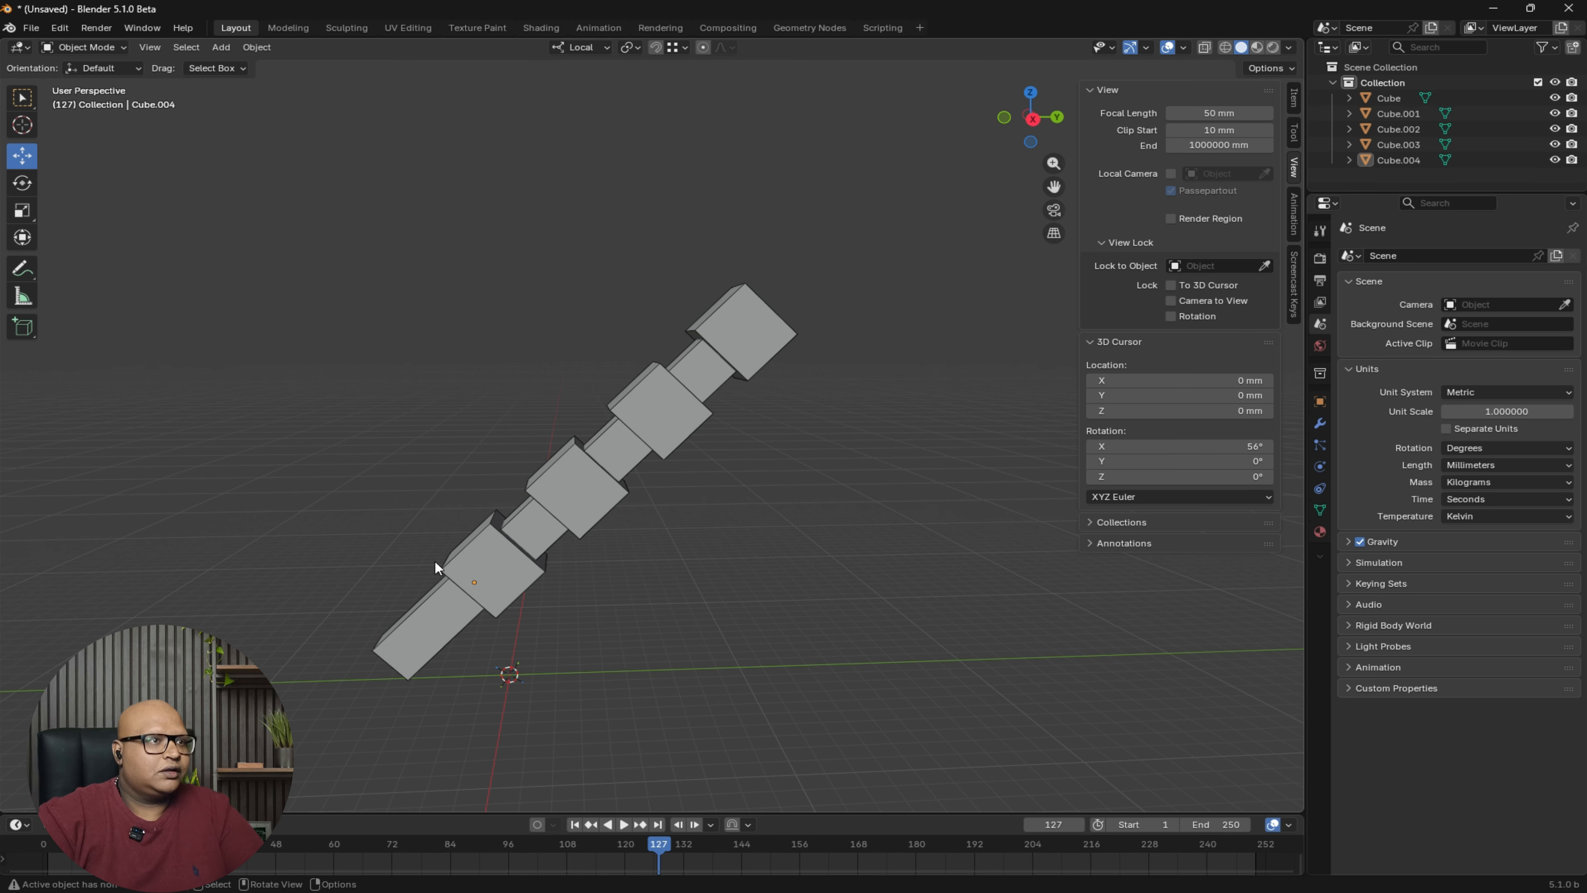
middle_drag(481, 657, 804, 404)
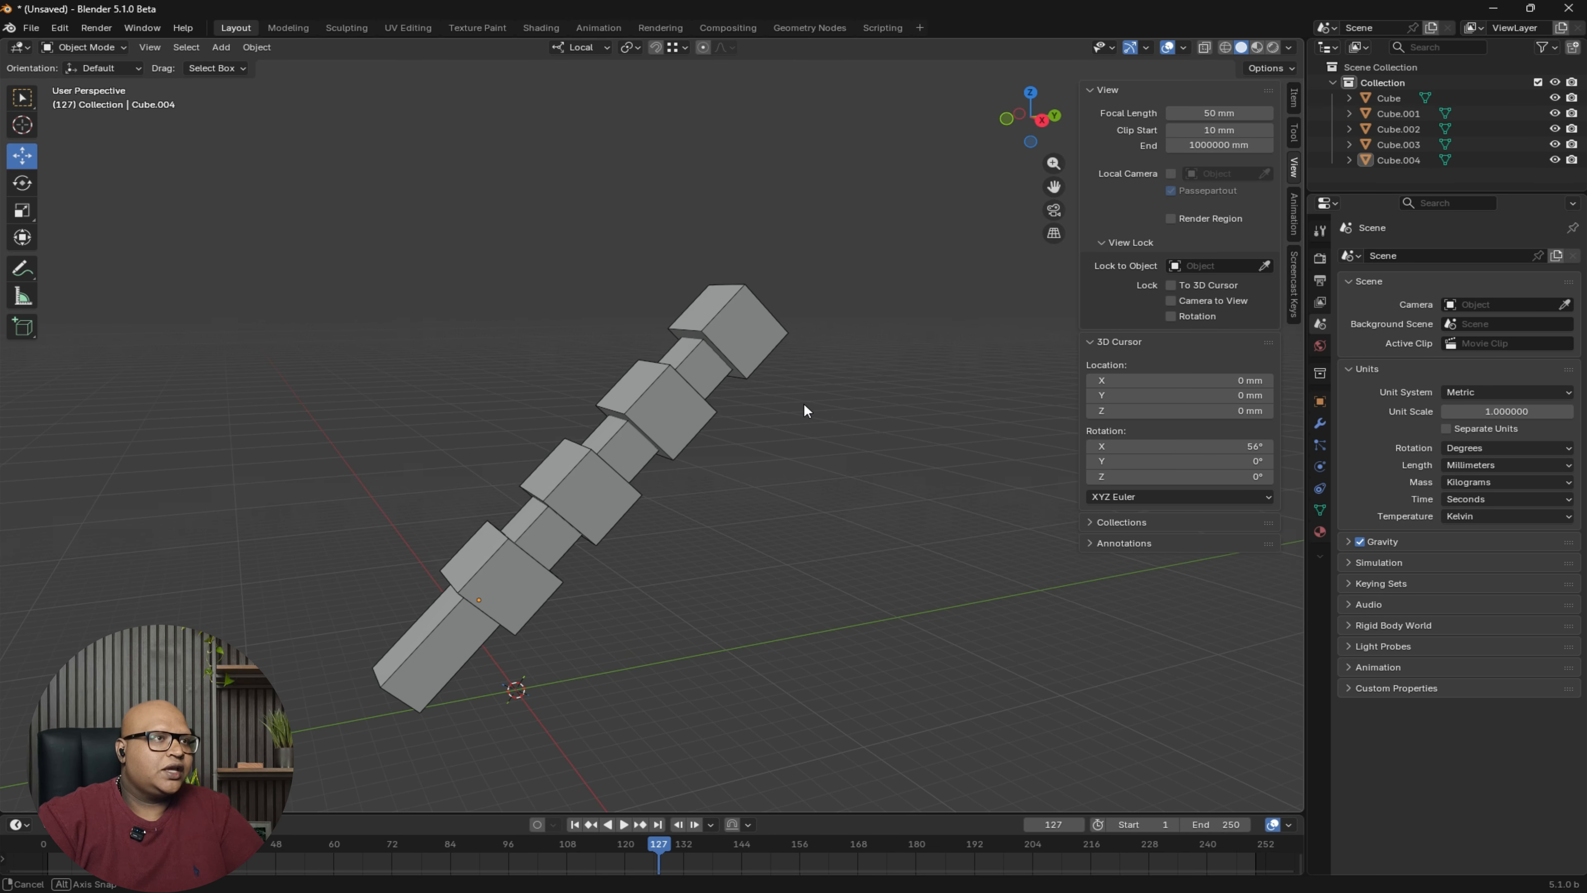
click(579, 48)
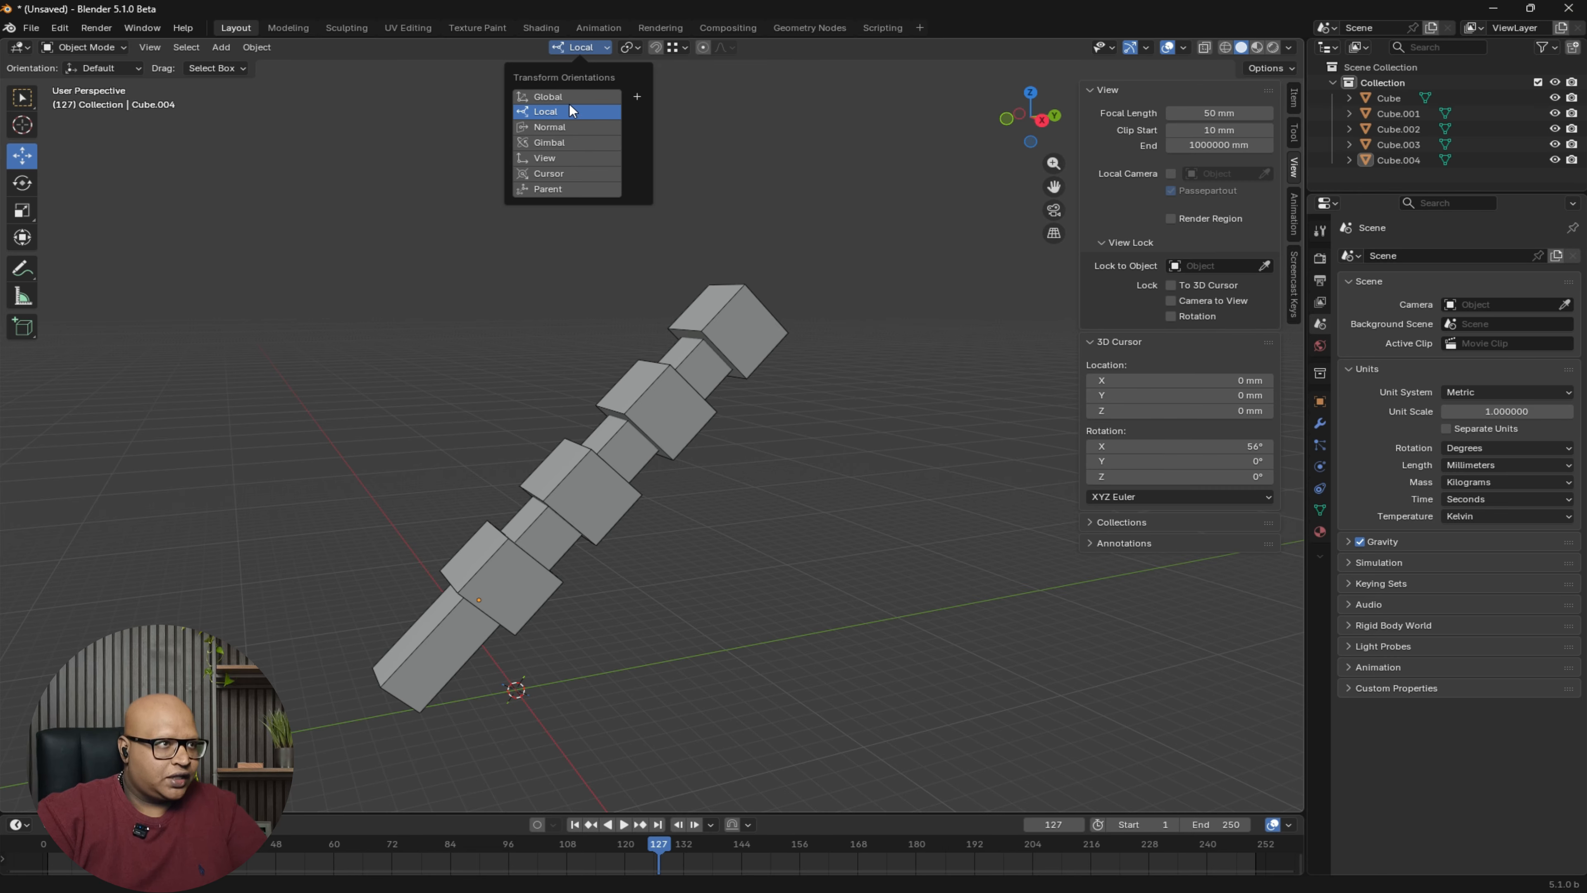
click(939, 391)
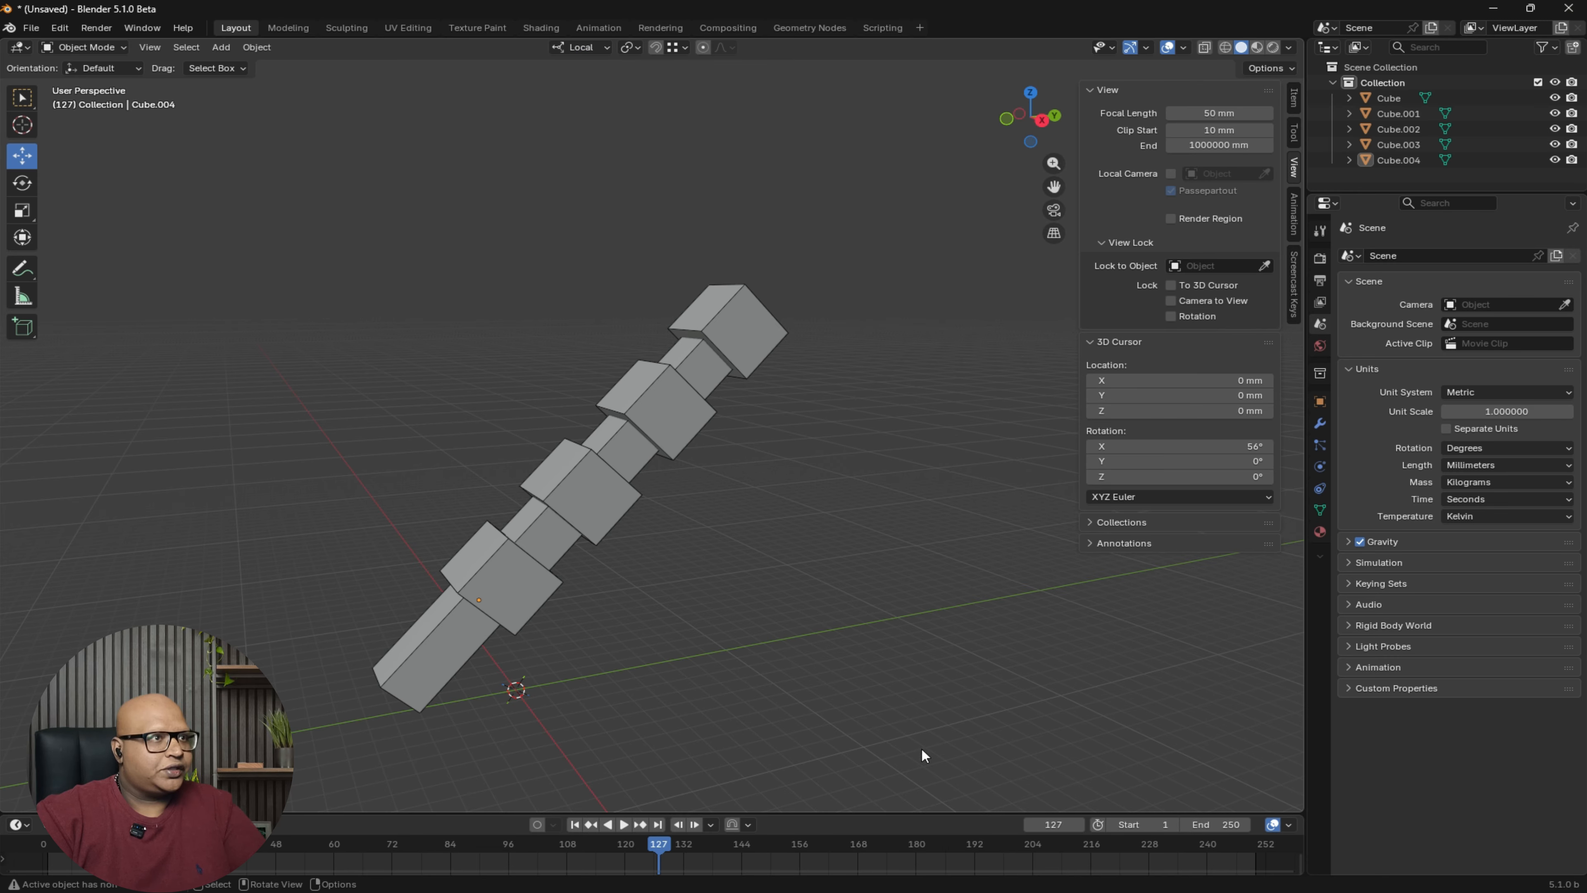
- Delete every object in the scene and add a new mesh cube at the world origin
click(836, 723)
key(a)
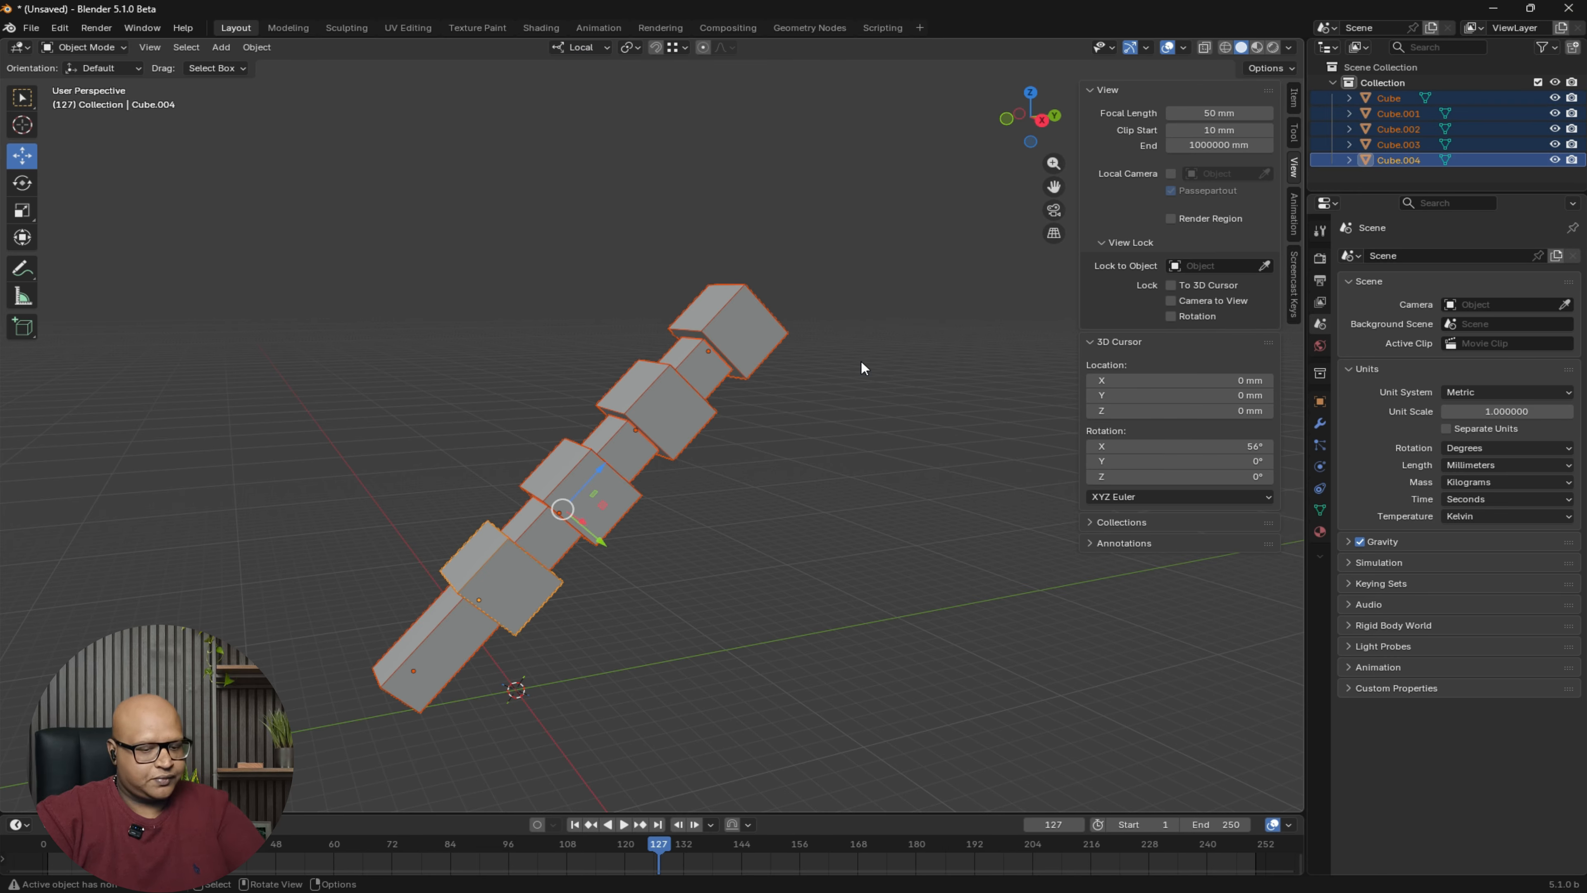
key(Delete)
key(shift+a)
mouse_move(550, 483)
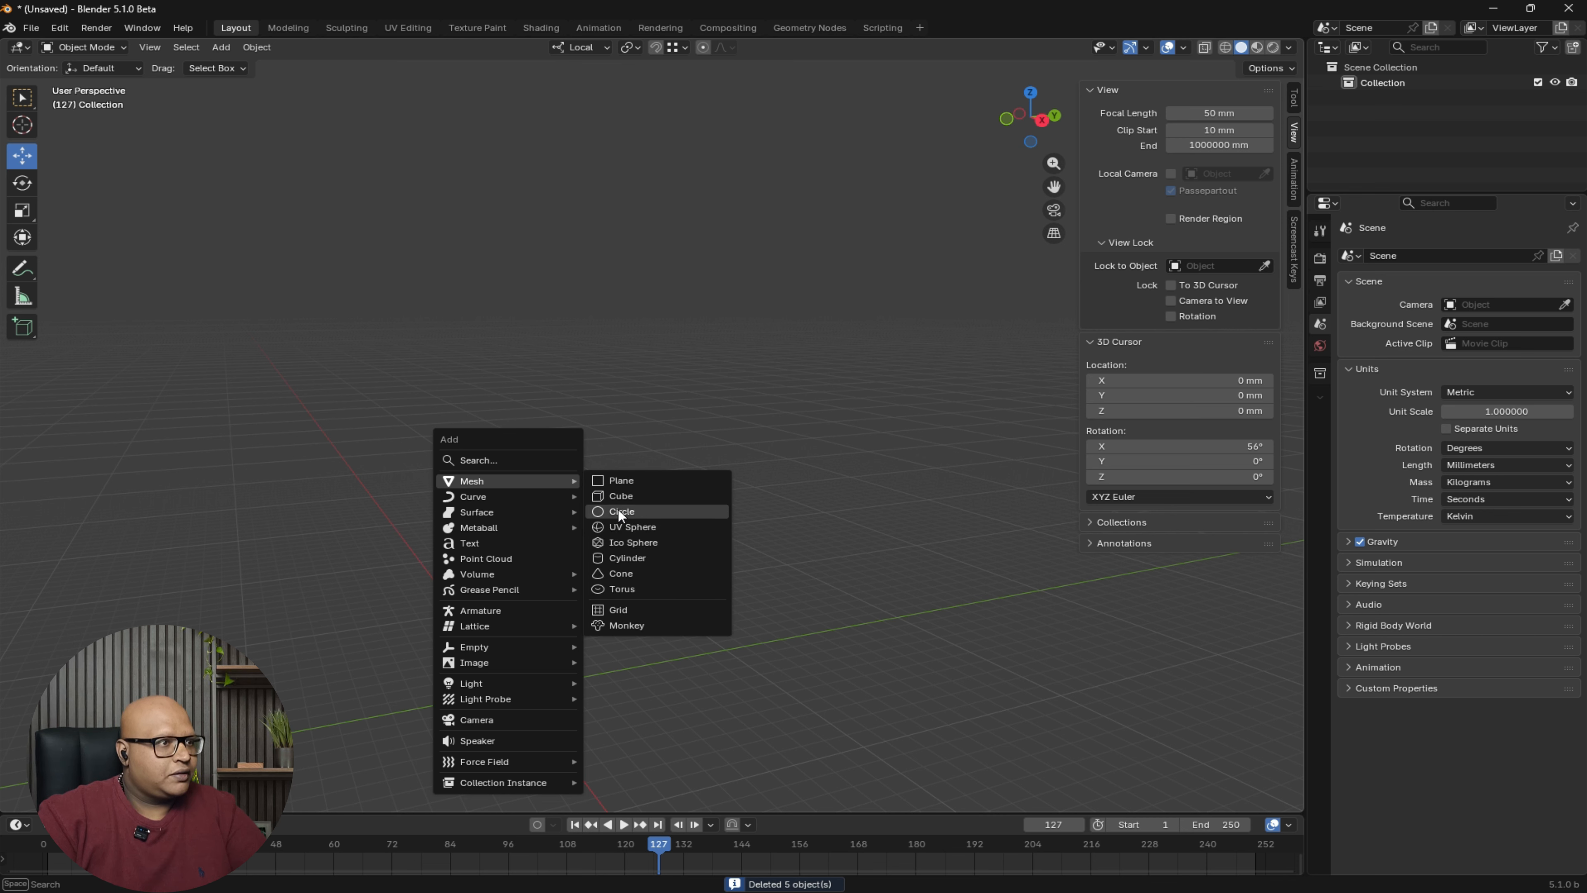
click(626, 496)
- Select the new cube and examine its faces and local axes from several angles
click(587, 63)
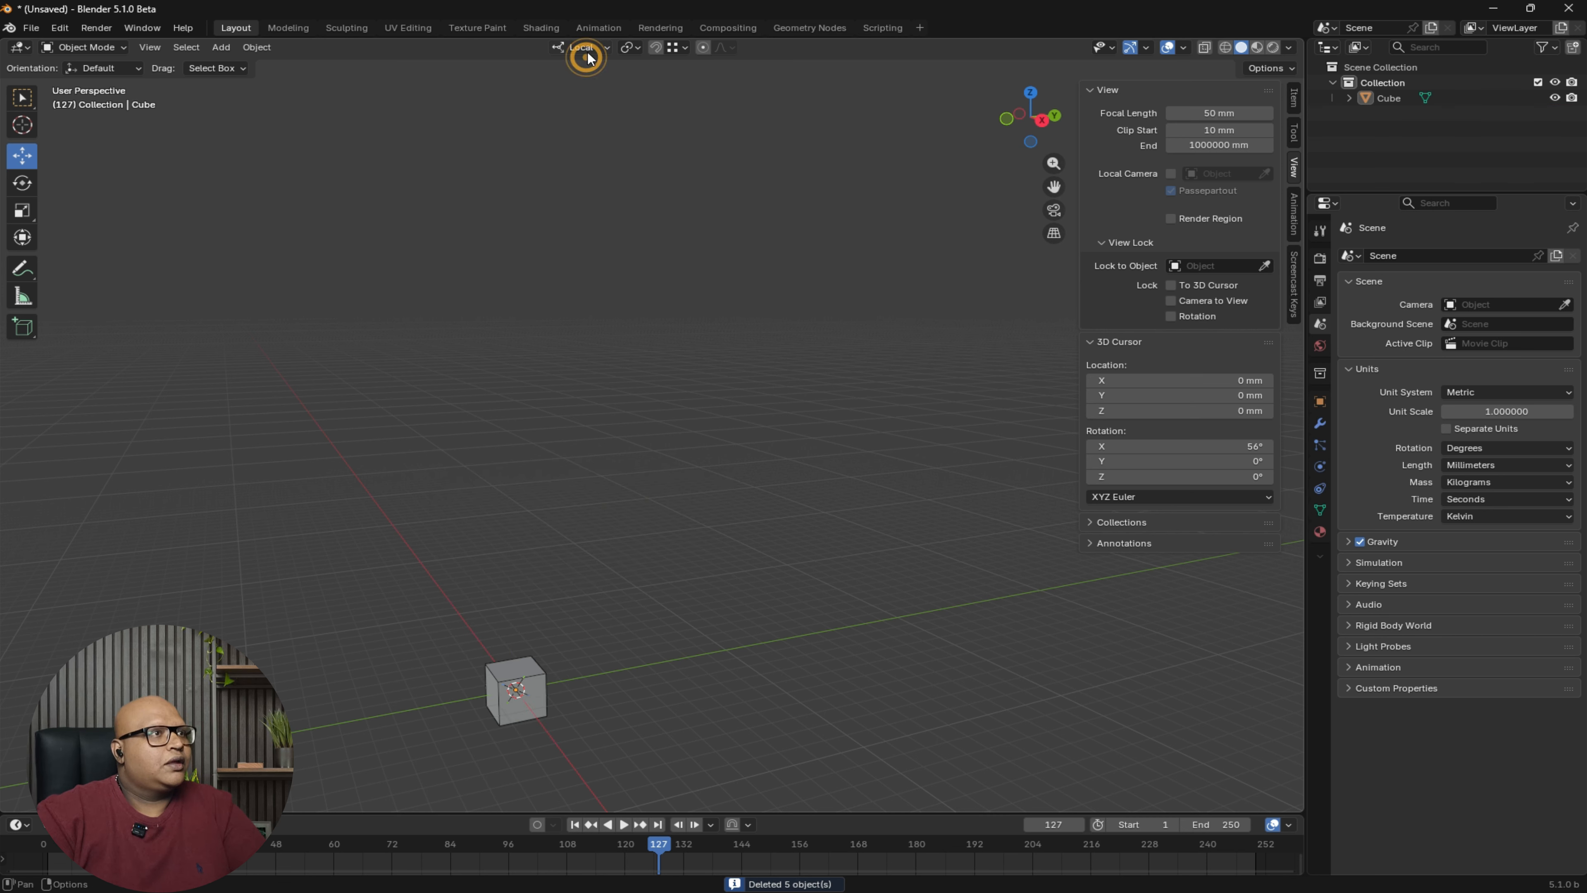
click(581, 48)
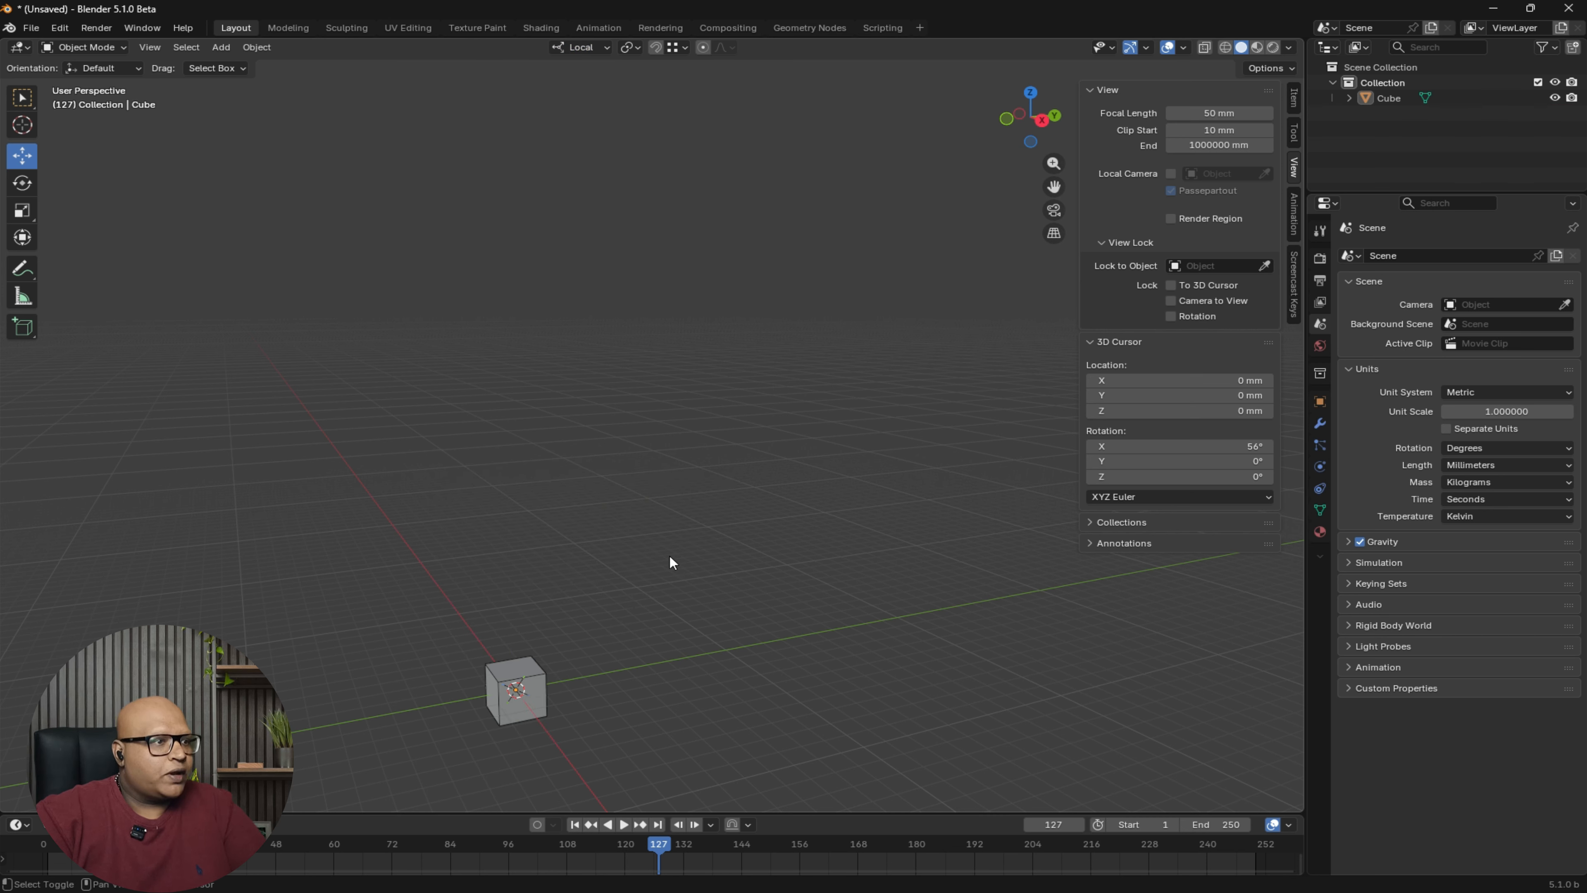
middle_drag(575, 648, 588, 452)
scroll(747, 407, up, 7)
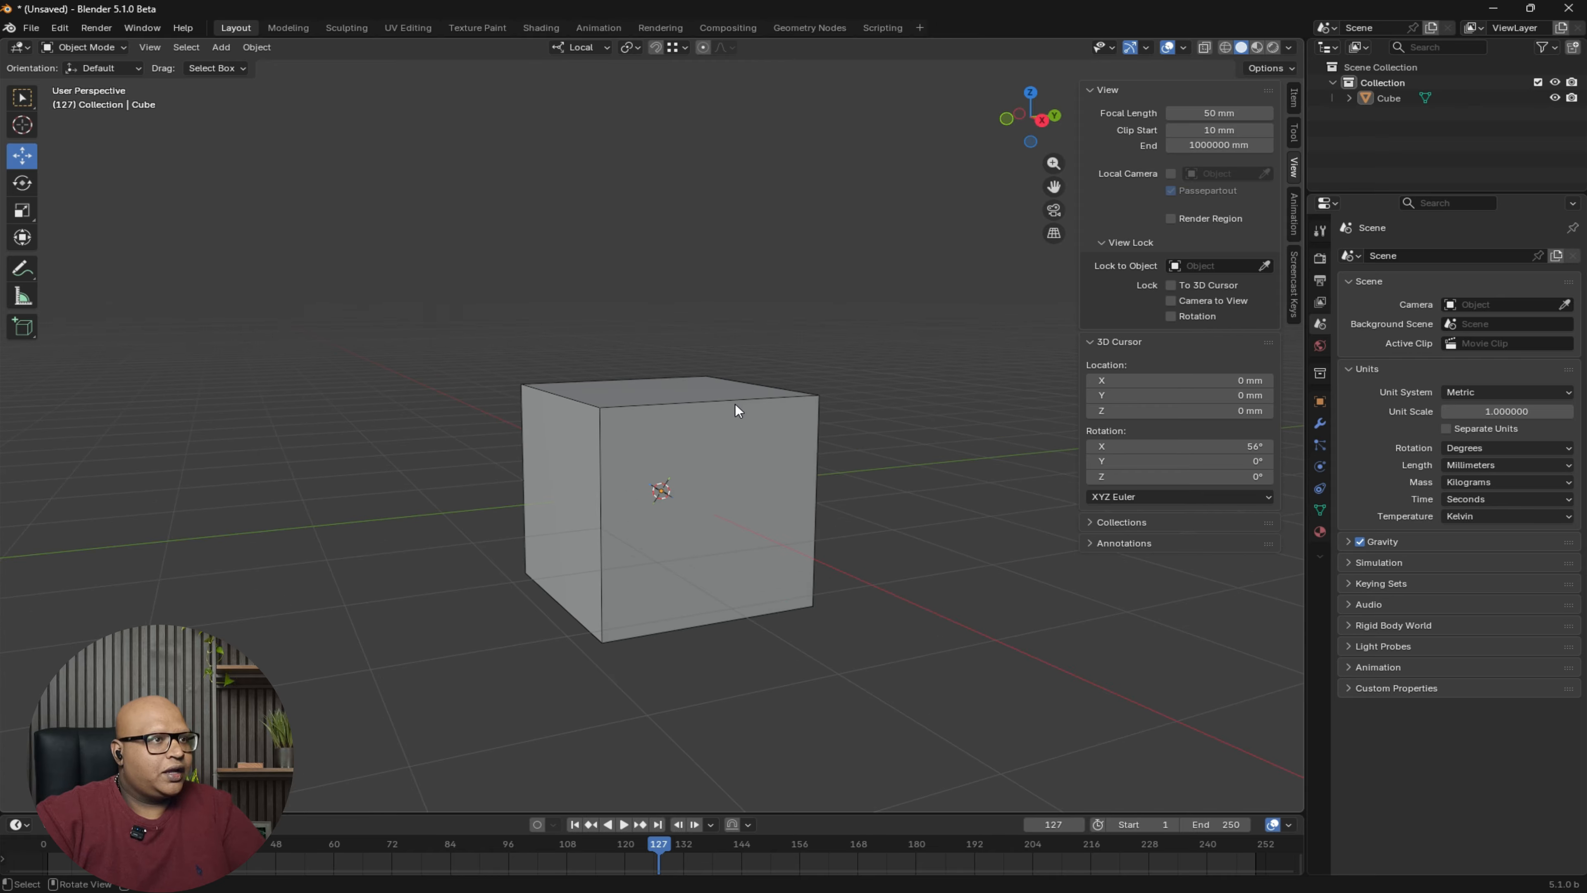
middle_drag(735, 404, 752, 435)
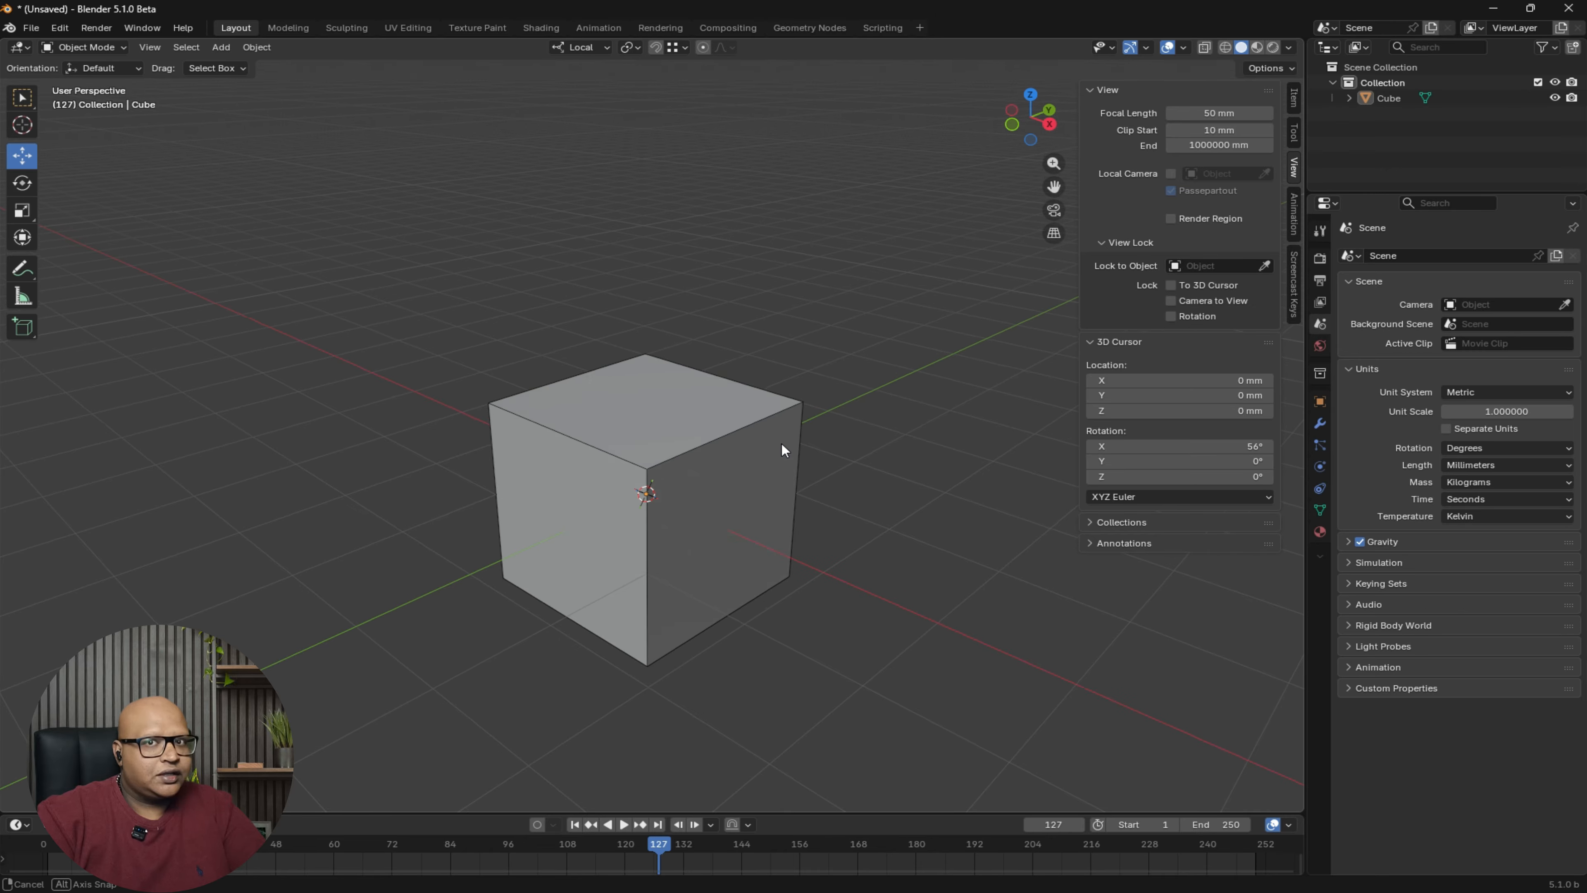
click(646, 432)
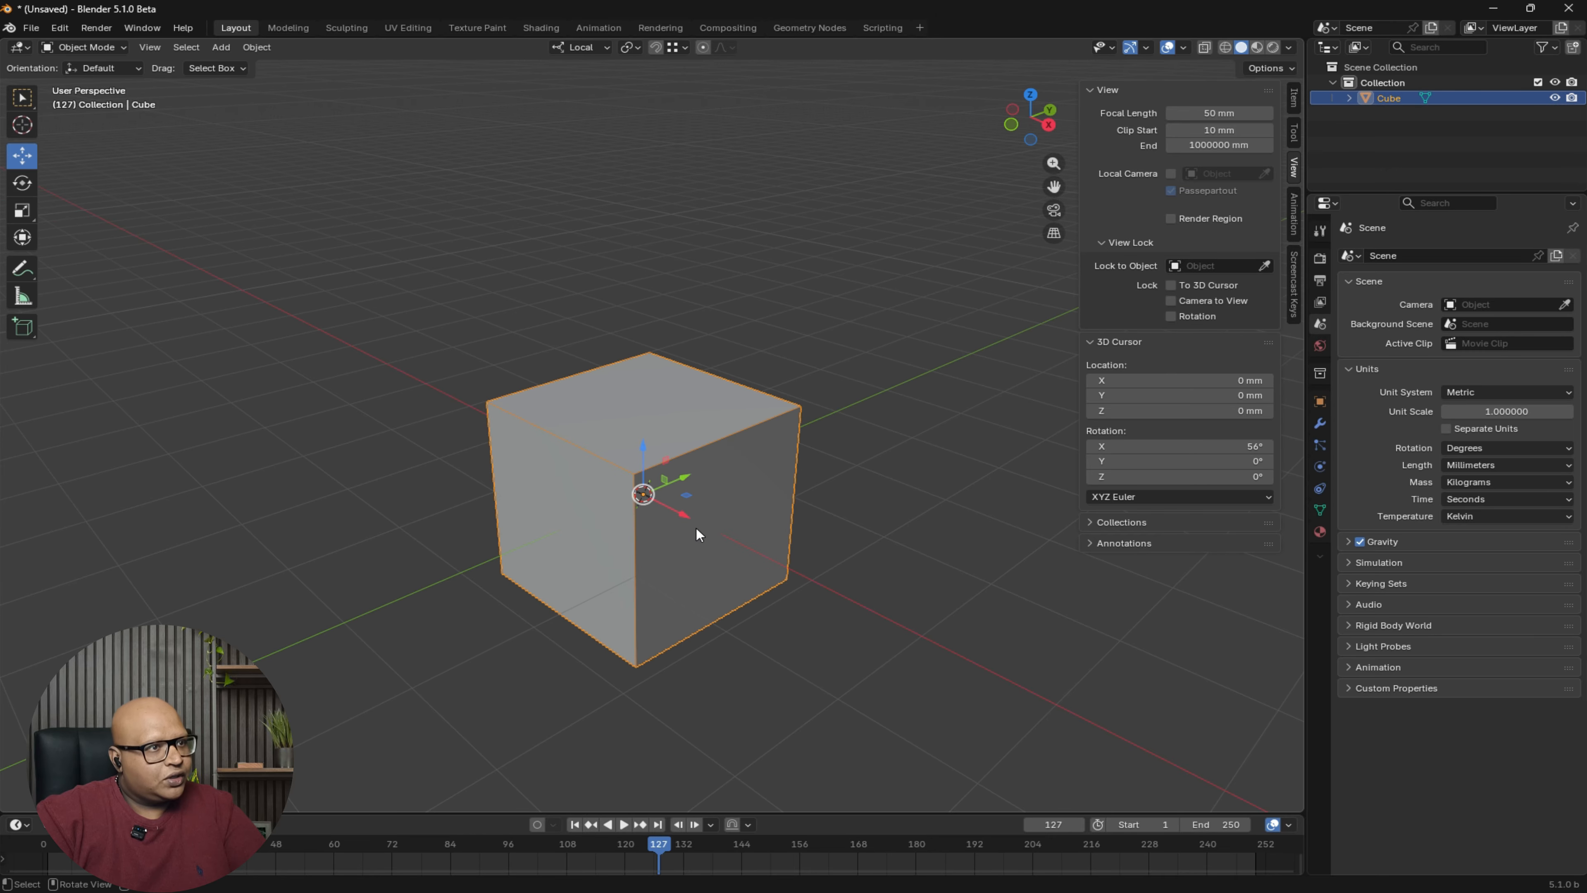
middle_drag(699, 532, 587, 547)
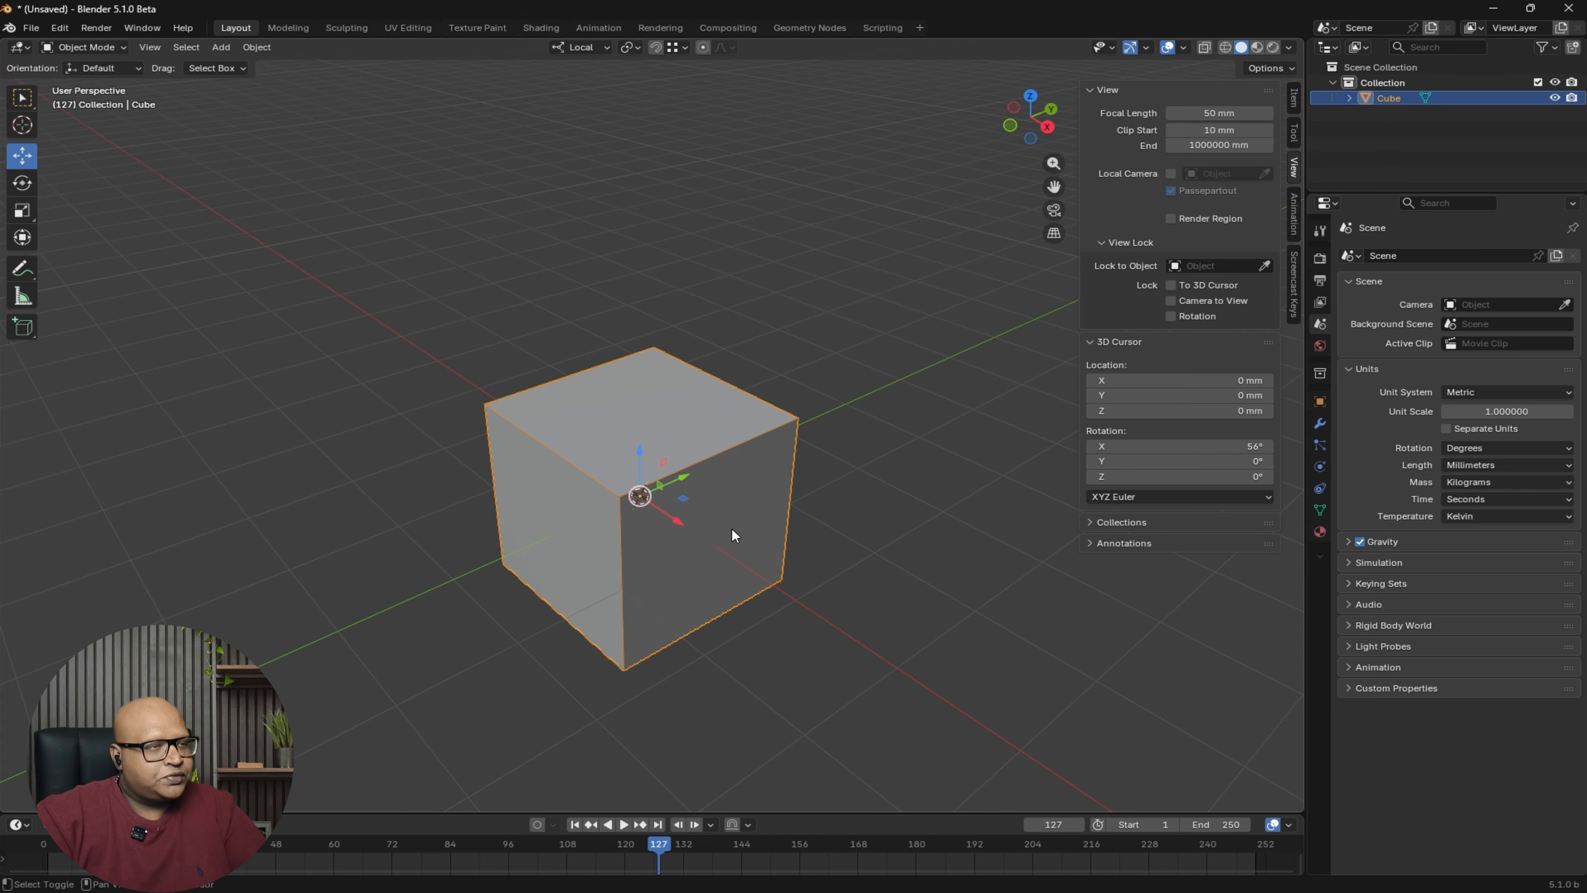
middle_drag(732, 528, 544, 340)
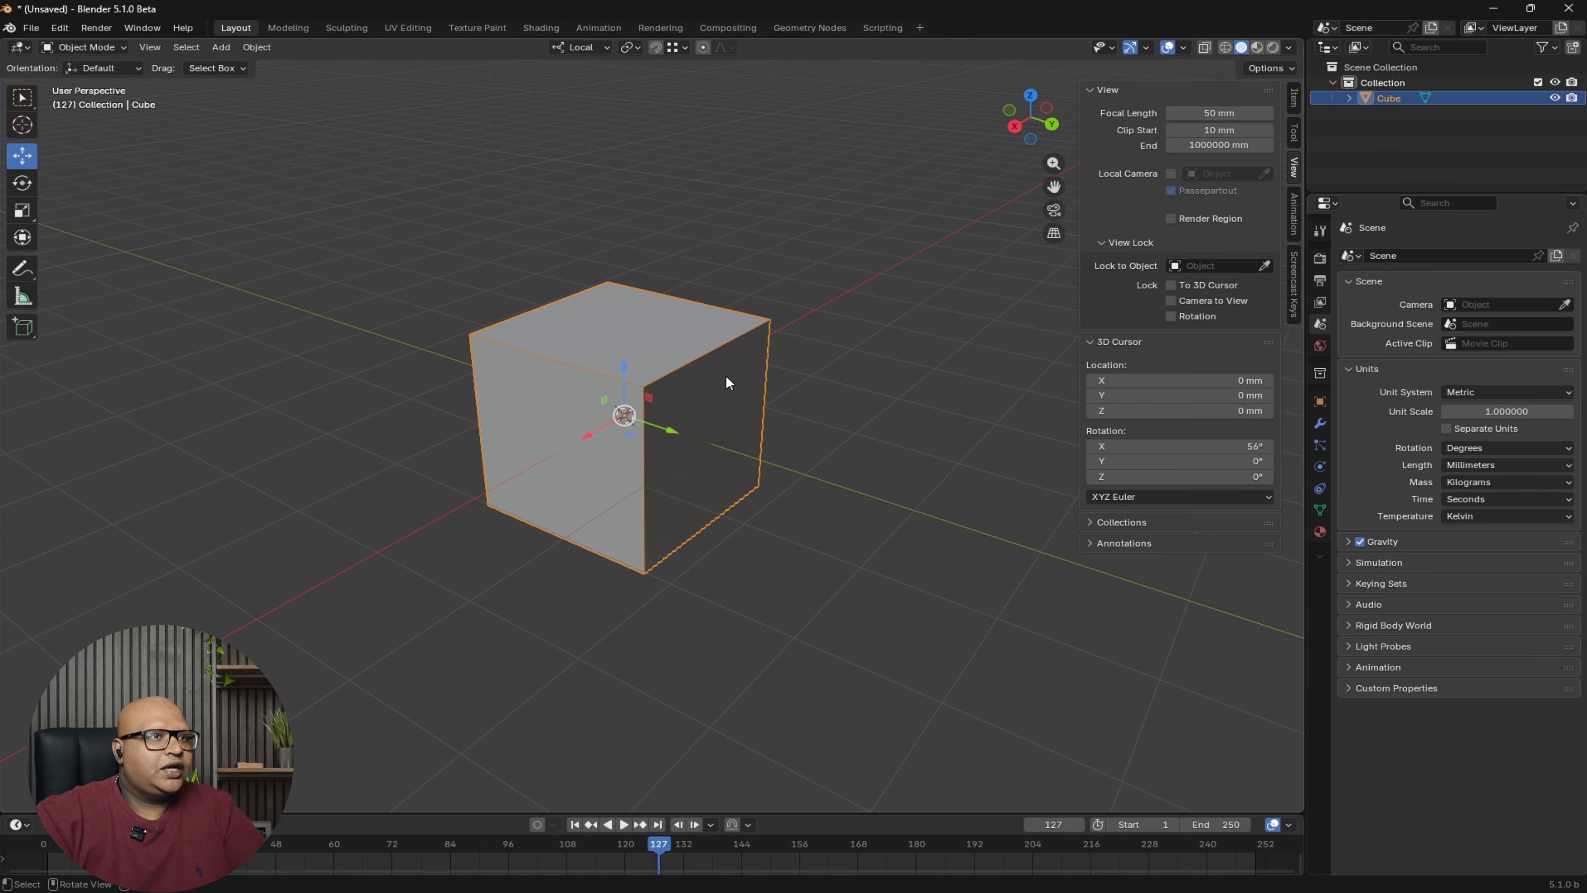
middle_drag(725, 375, 867, 378)
shift+middle_drag(719, 368, 652, 391)
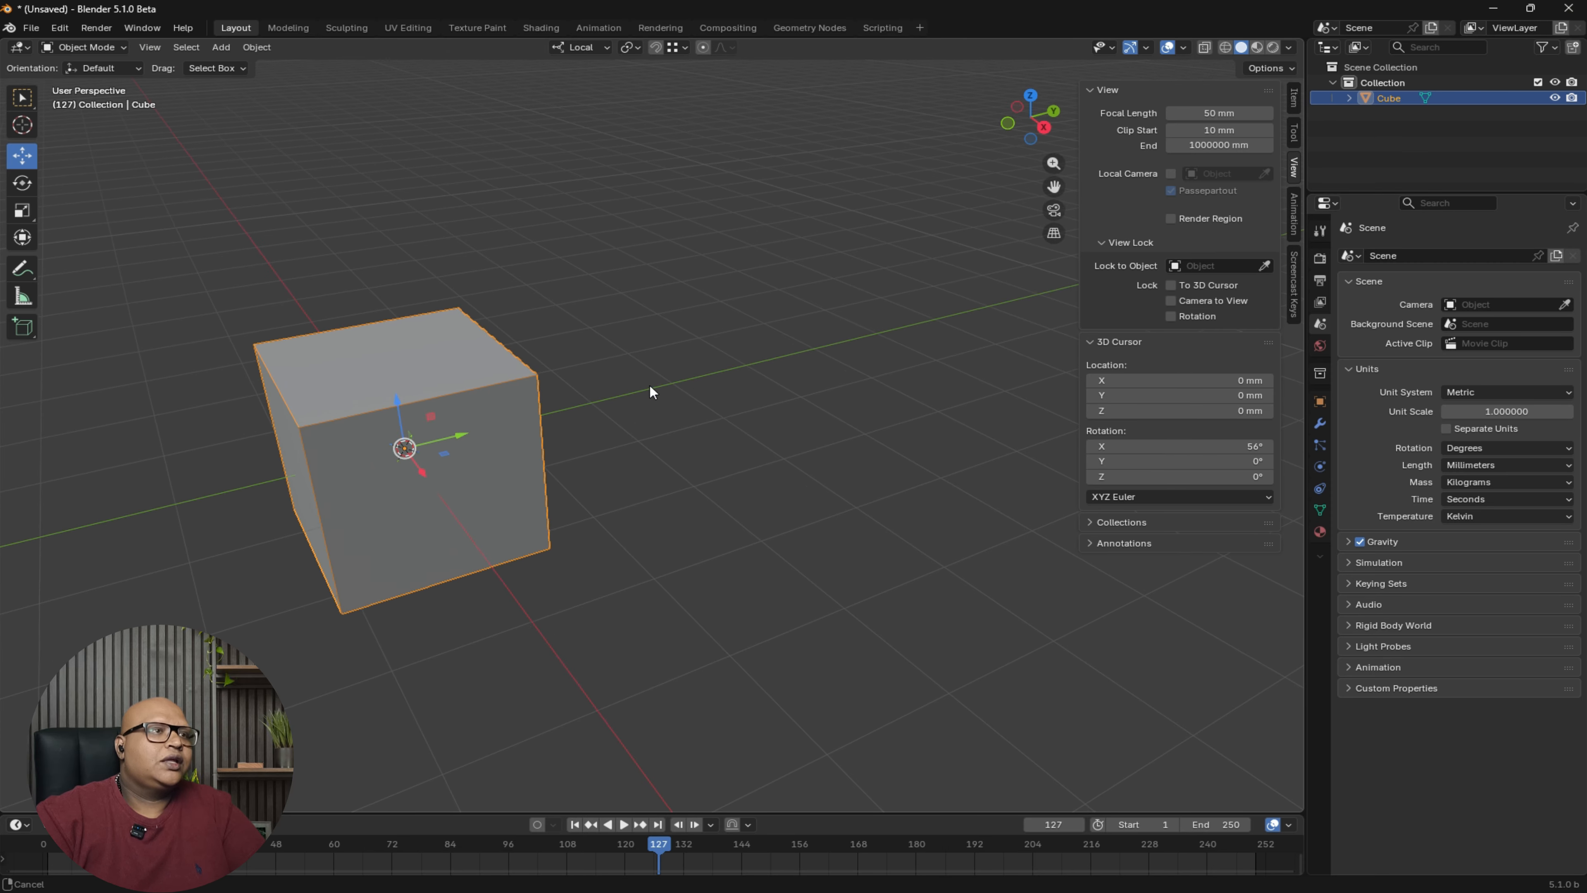
- Place the 3D cursor on the cube's top face and add a mesh plane there
shift+right_click(425, 369)
key(shift+a)
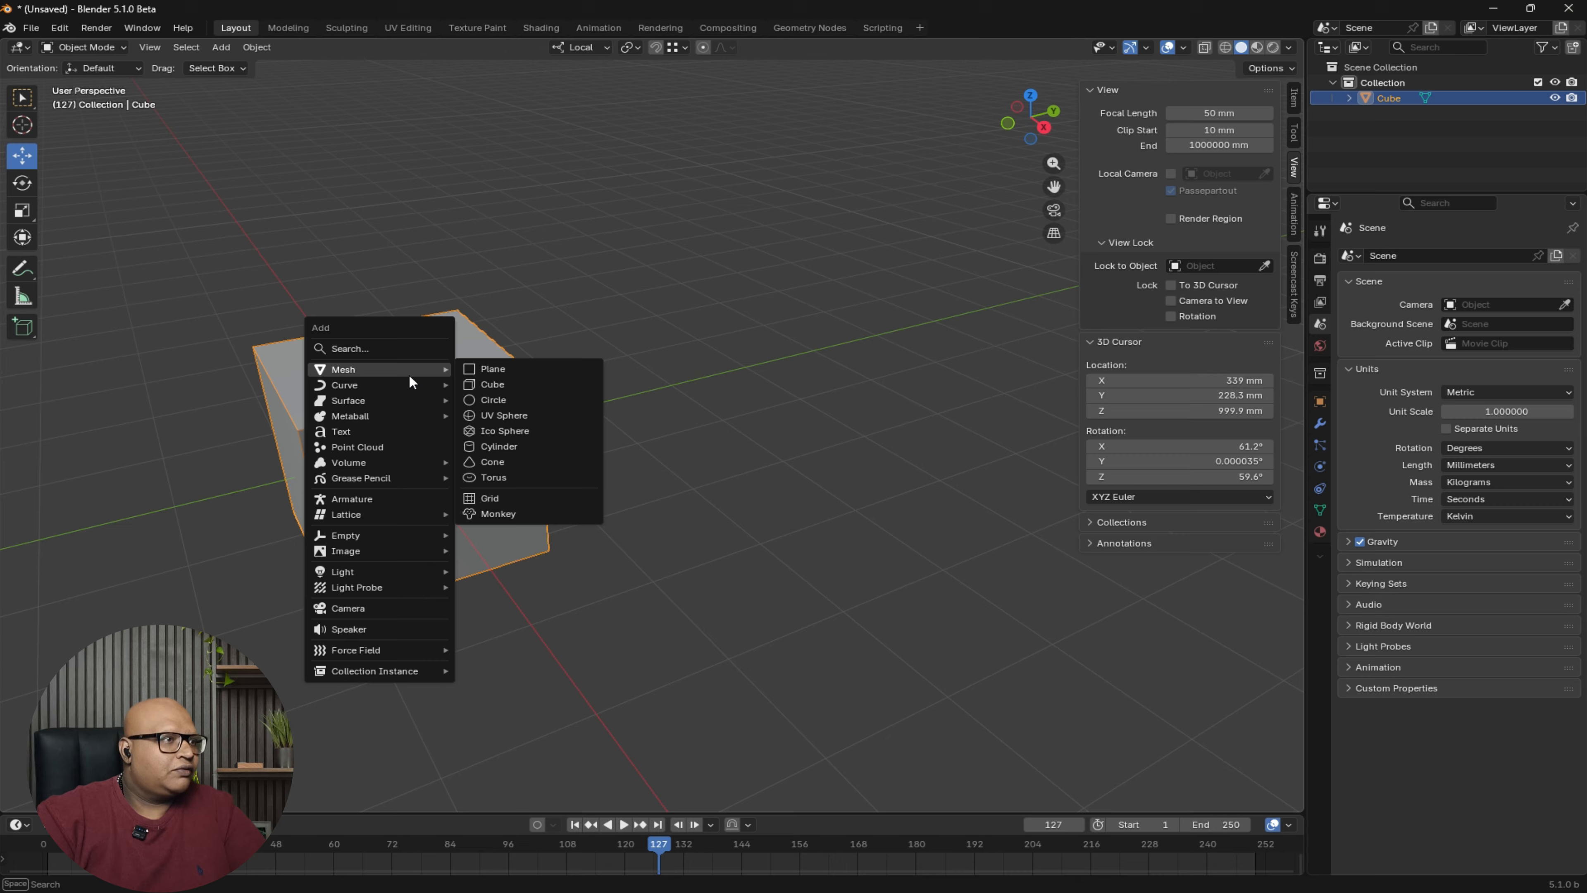
click(532, 368)
- Move the plane along the Y axis until it sits clear of the cube, and deselect it
key(g)
key(y)
drag(635, 306, 746, 277)
shift+middle_drag(746, 279, 762, 367)
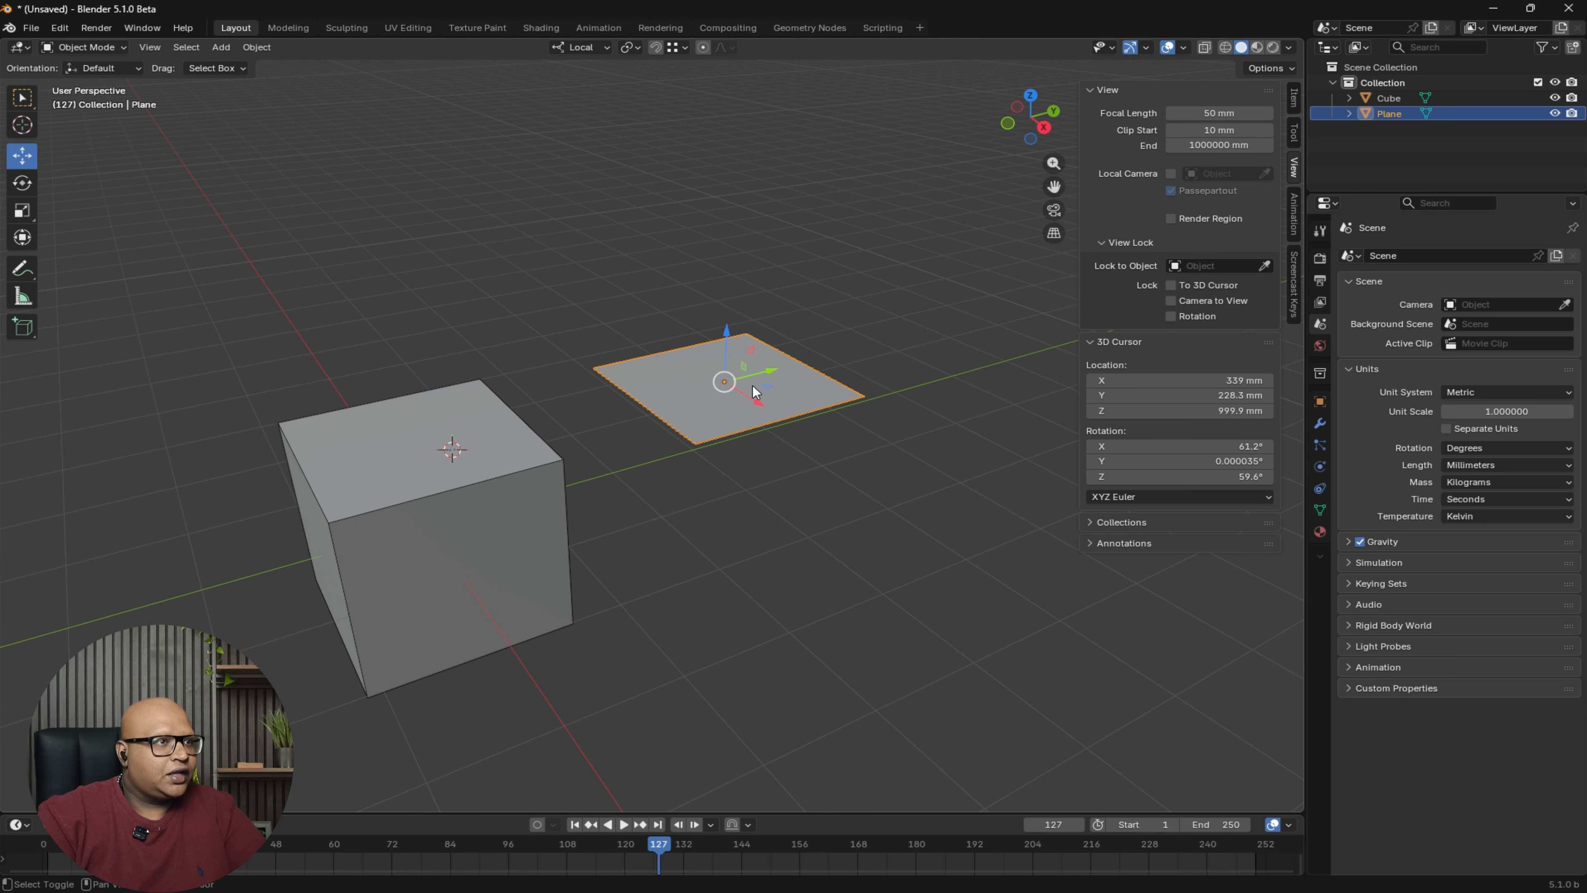
drag(752, 397, 735, 393)
click(985, 365)
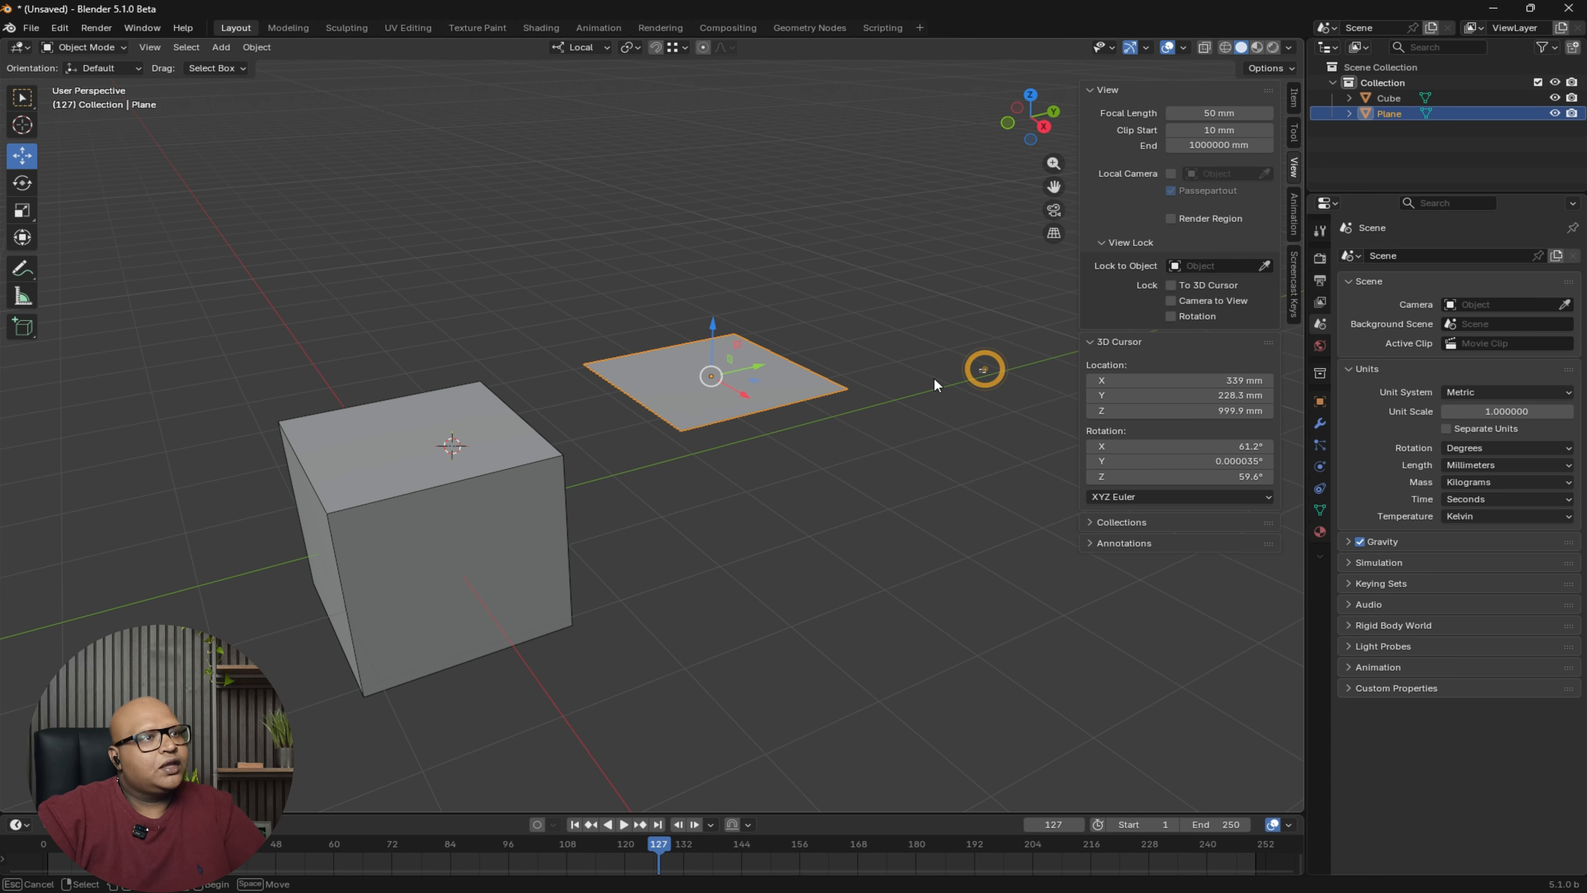
- Check the plane's underside and upper side, and open the plane in Edit Mode
middle_drag(713, 380, 764, 293)
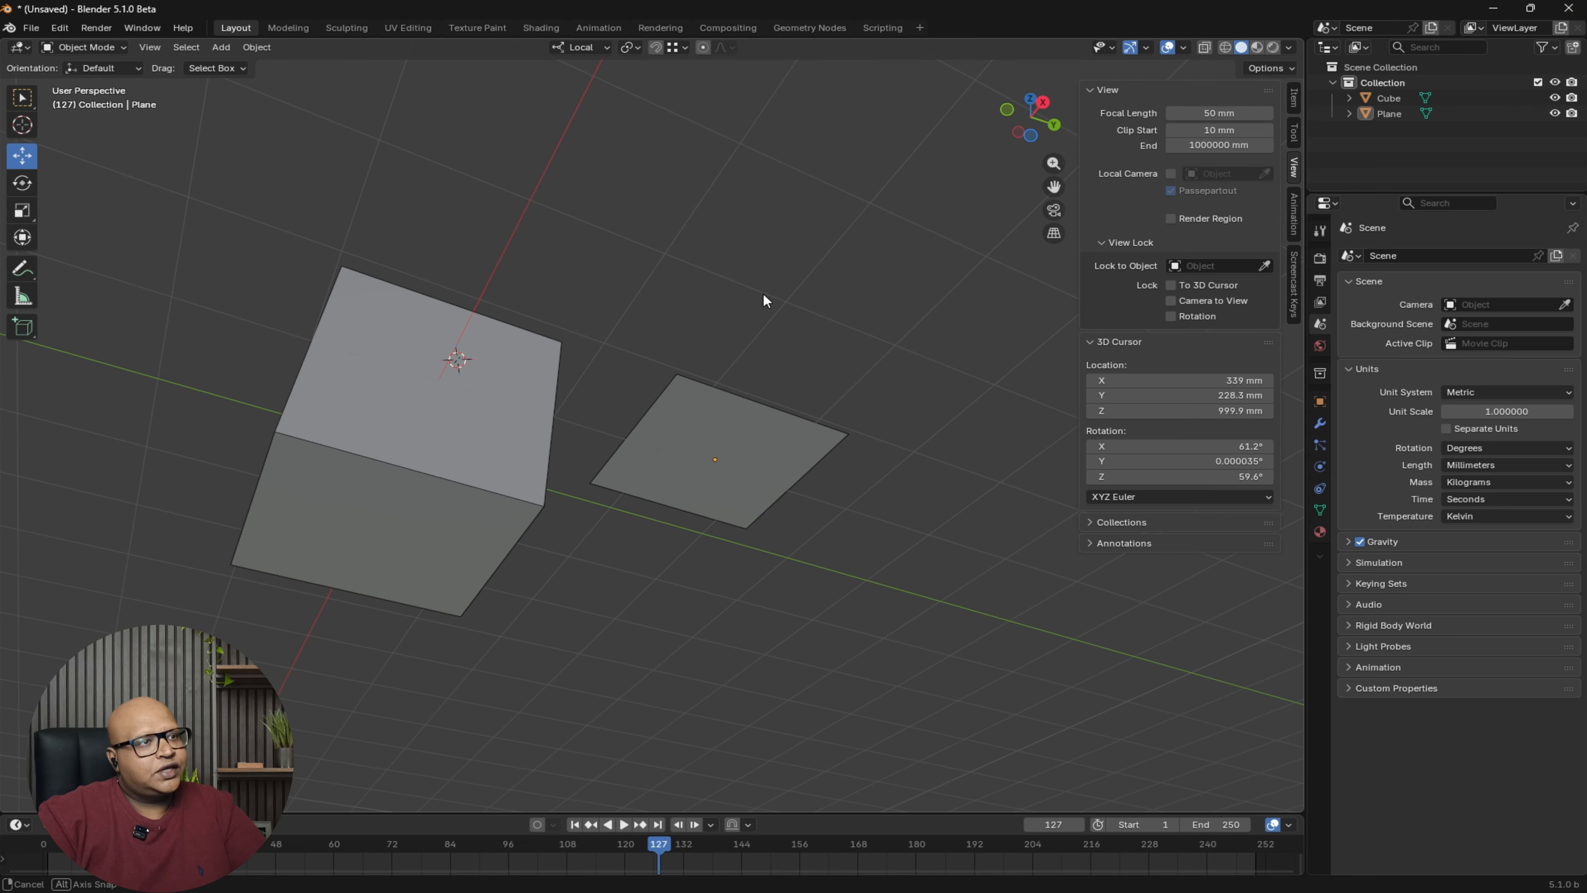
middle_drag(684, 437, 763, 282)
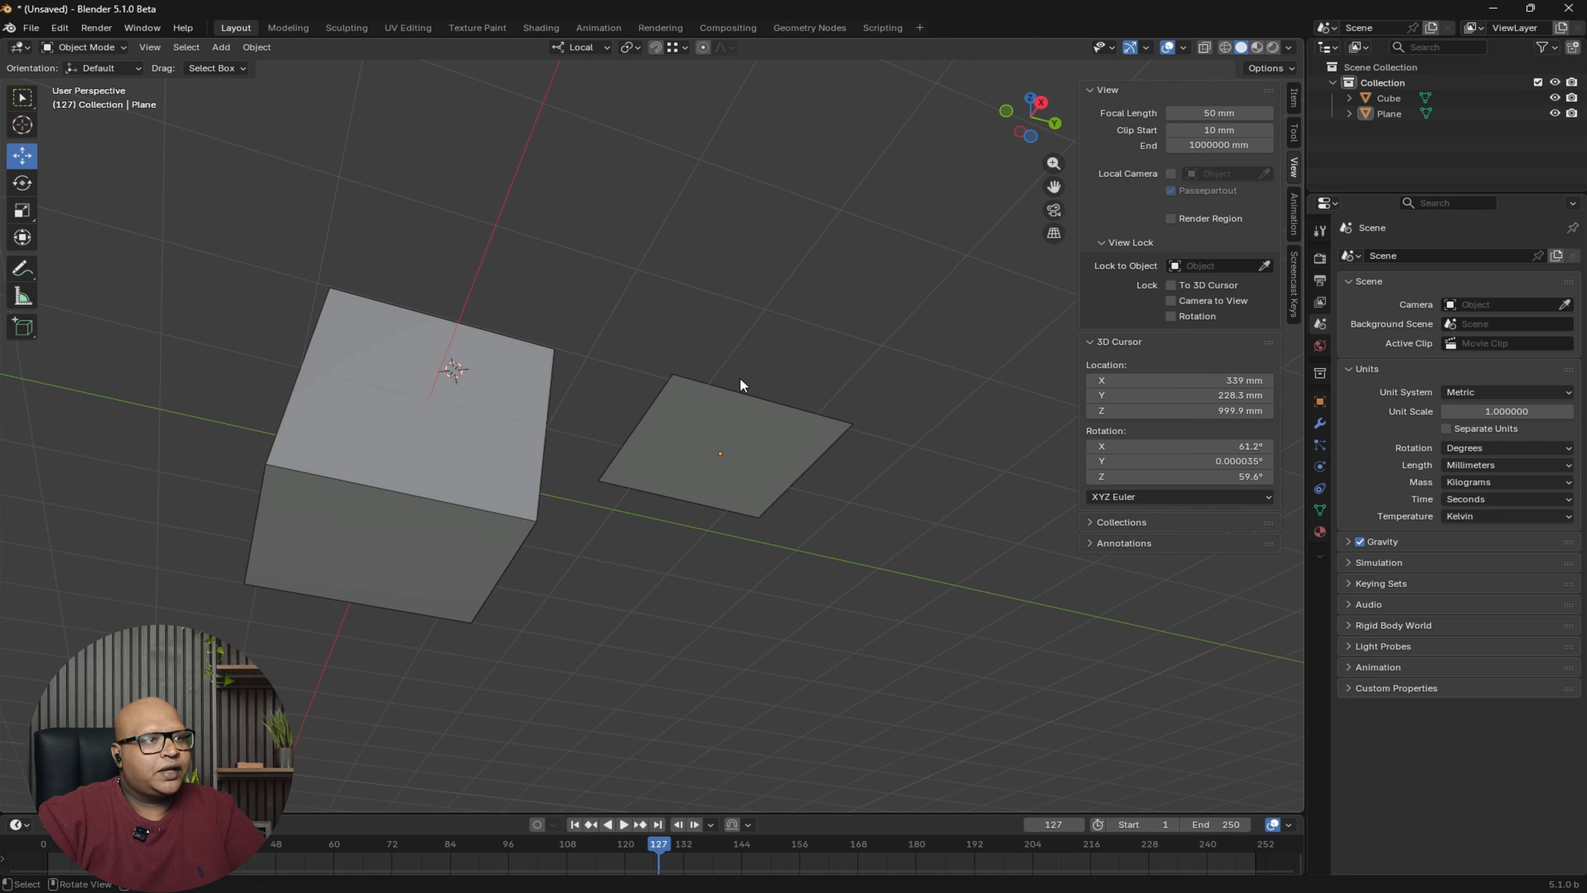
middle_drag(741, 378, 743, 483)
shift+middle_drag(832, 348, 796, 448)
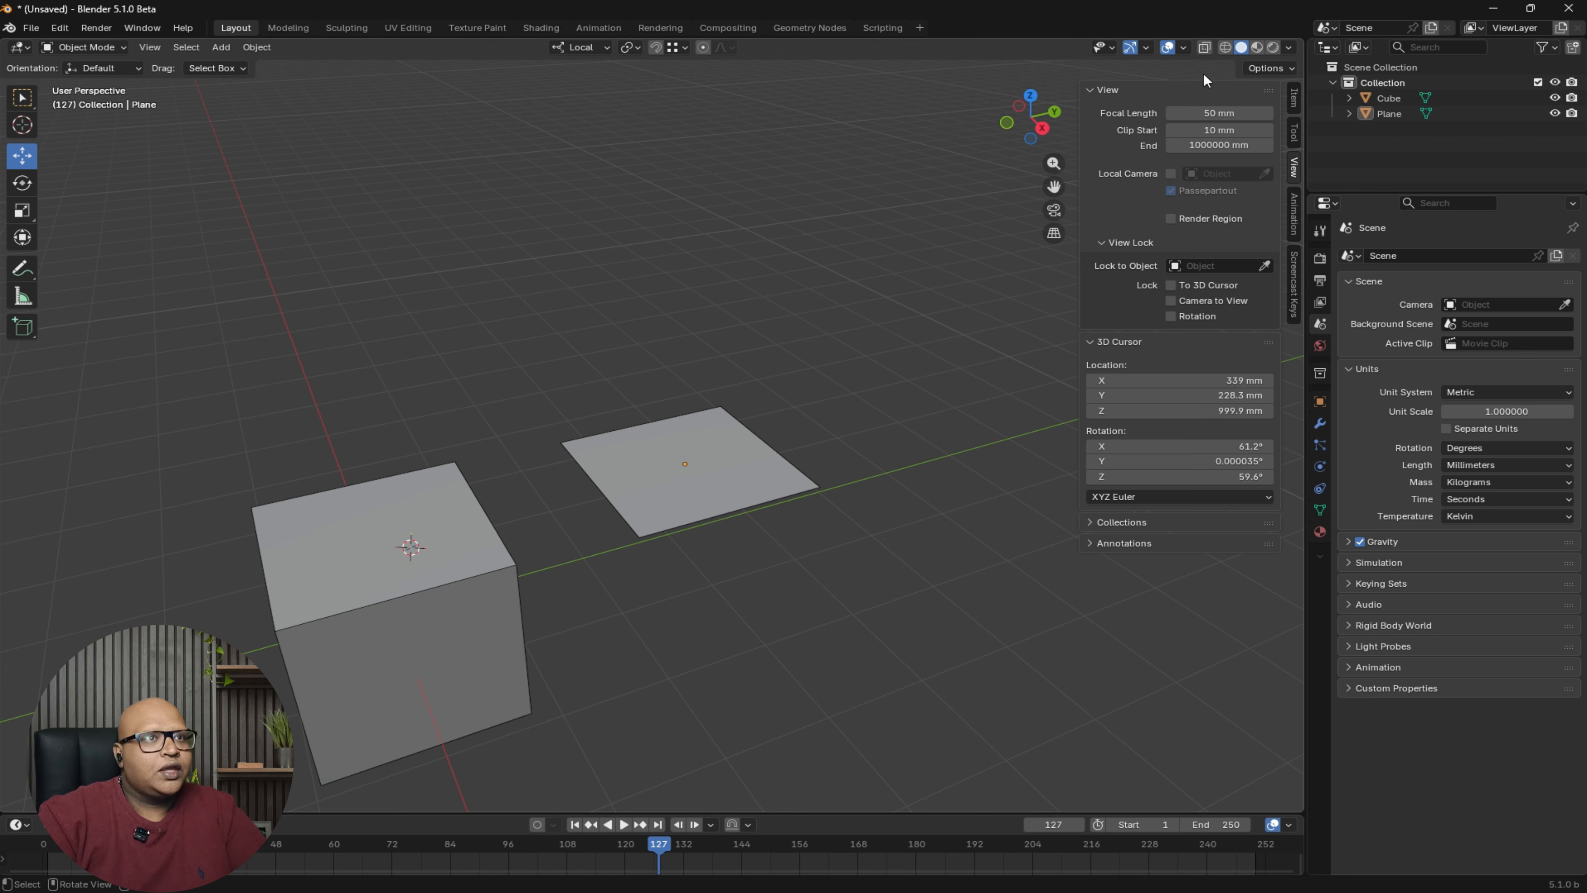
click(1183, 48)
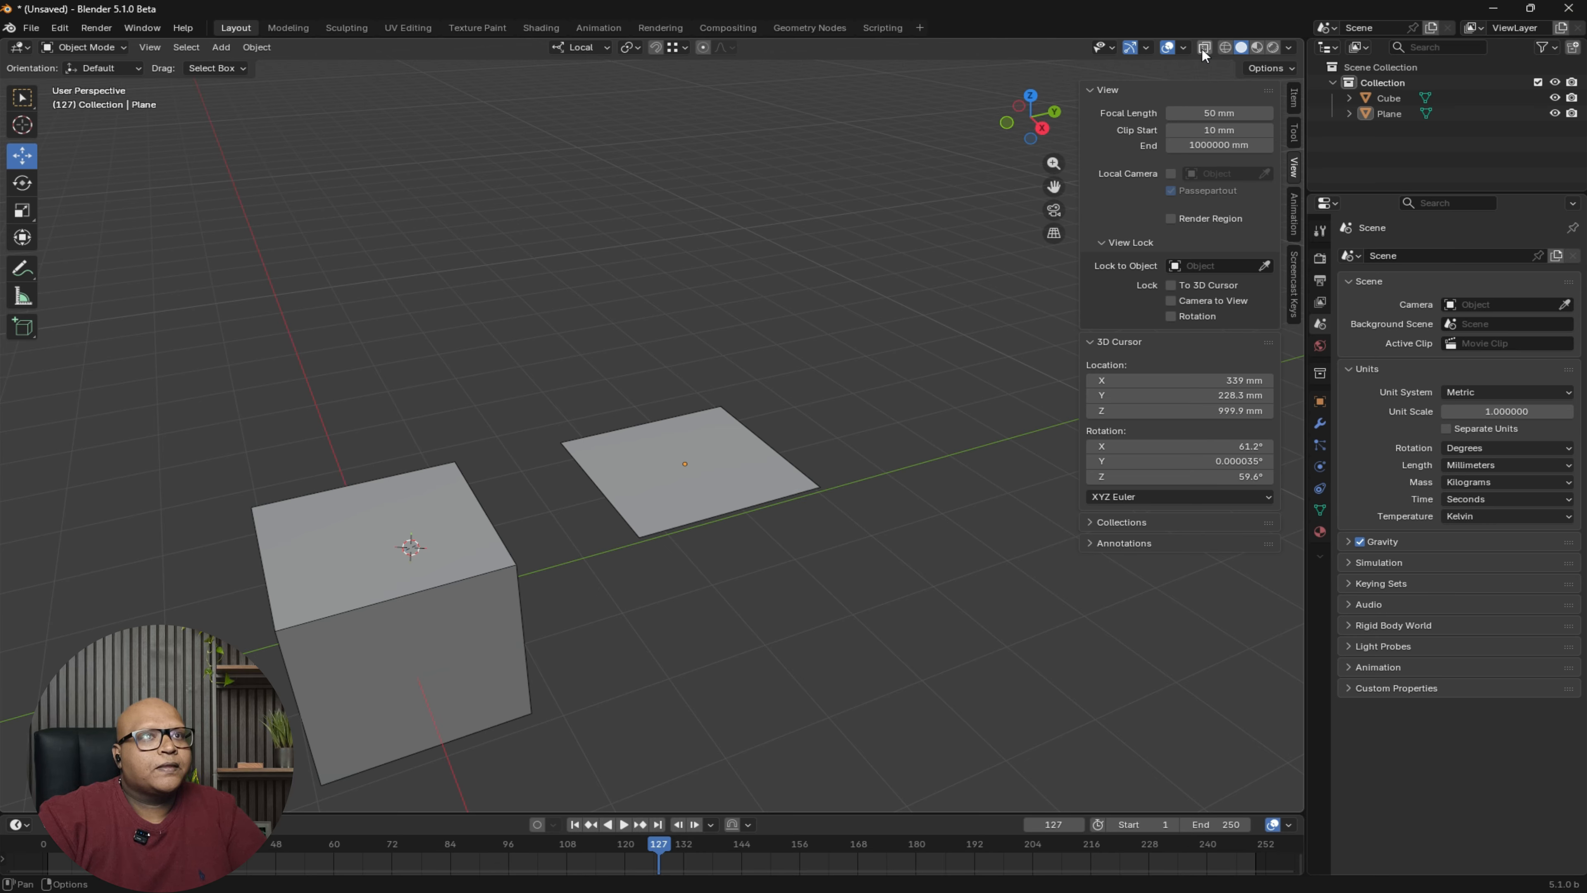
click(691, 463)
key(Tab)
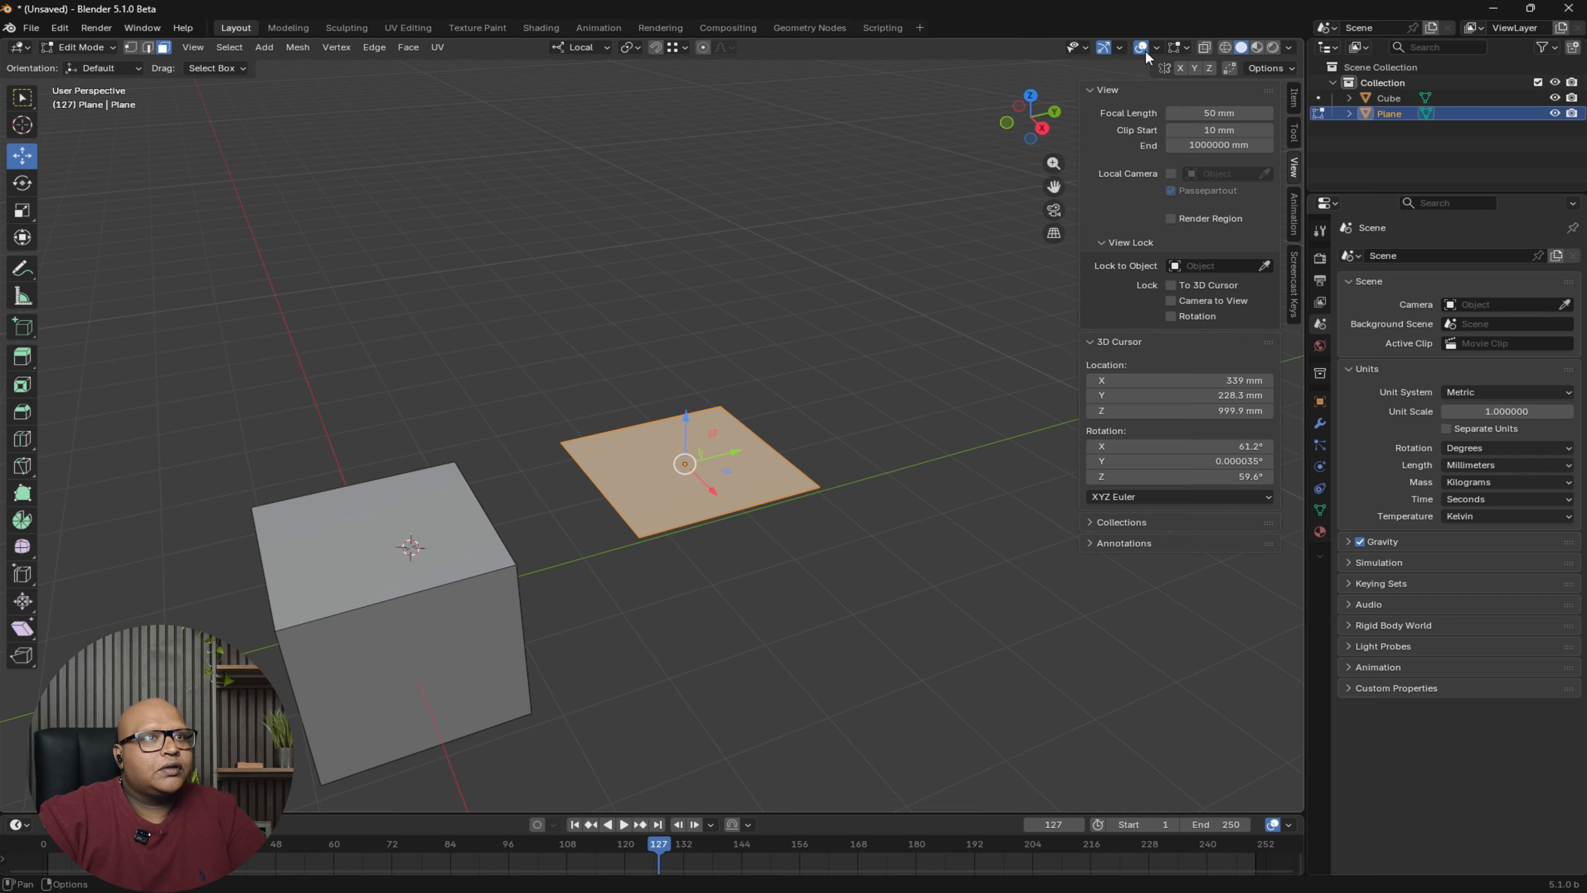
- Display the vertex normals and face normals of the plane in the mesh edit overlays
click(1181, 48)
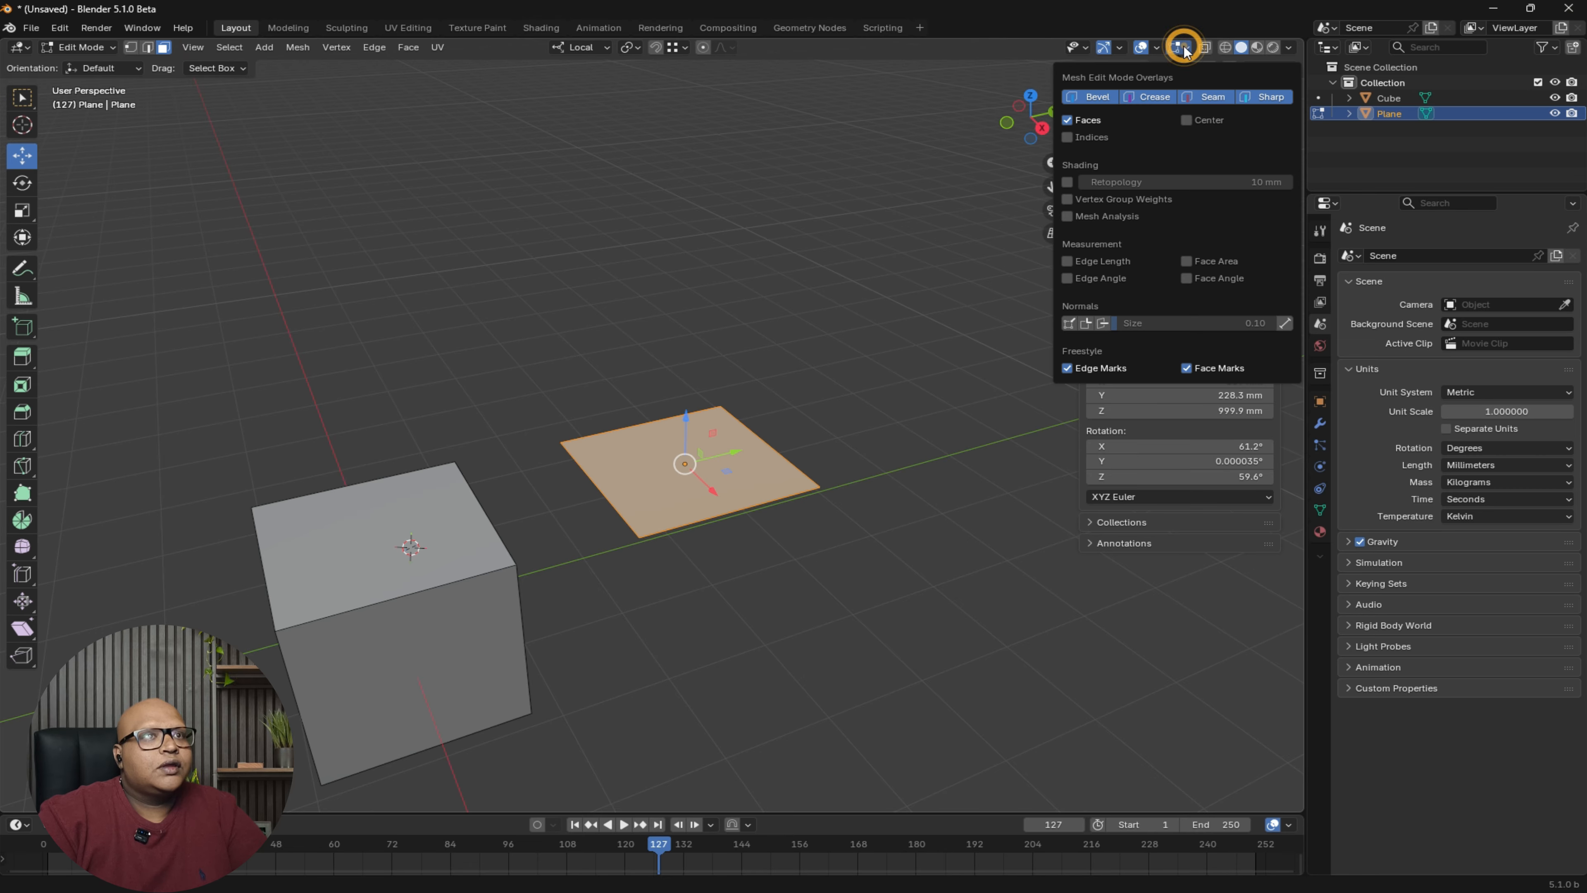
click(1069, 323)
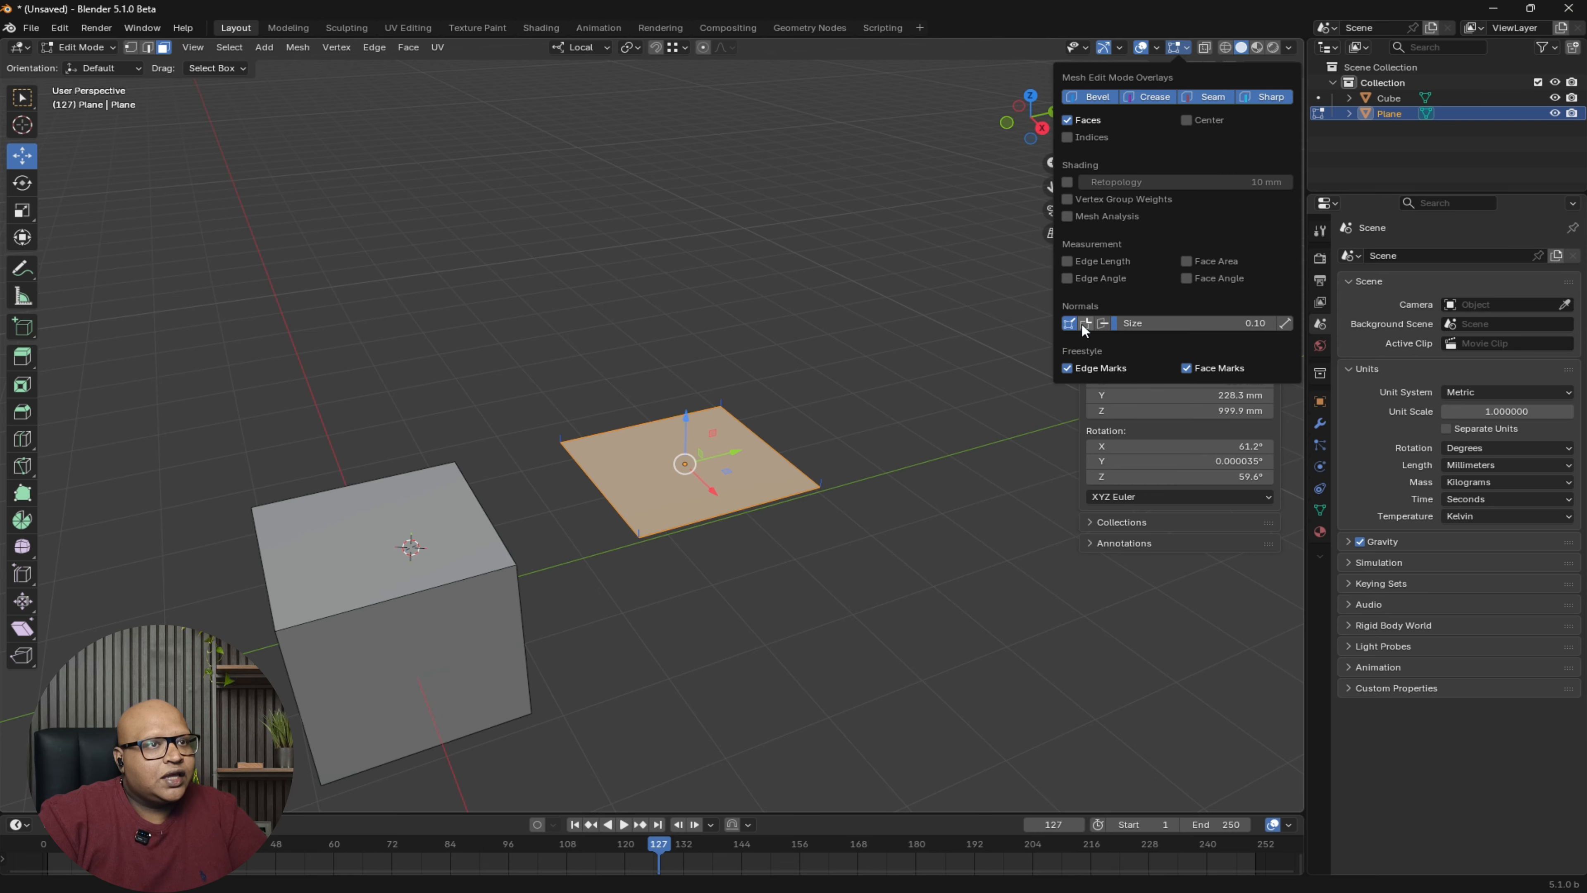
click(1096, 324)
click(799, 465)
scroll(740, 527, up, 4)
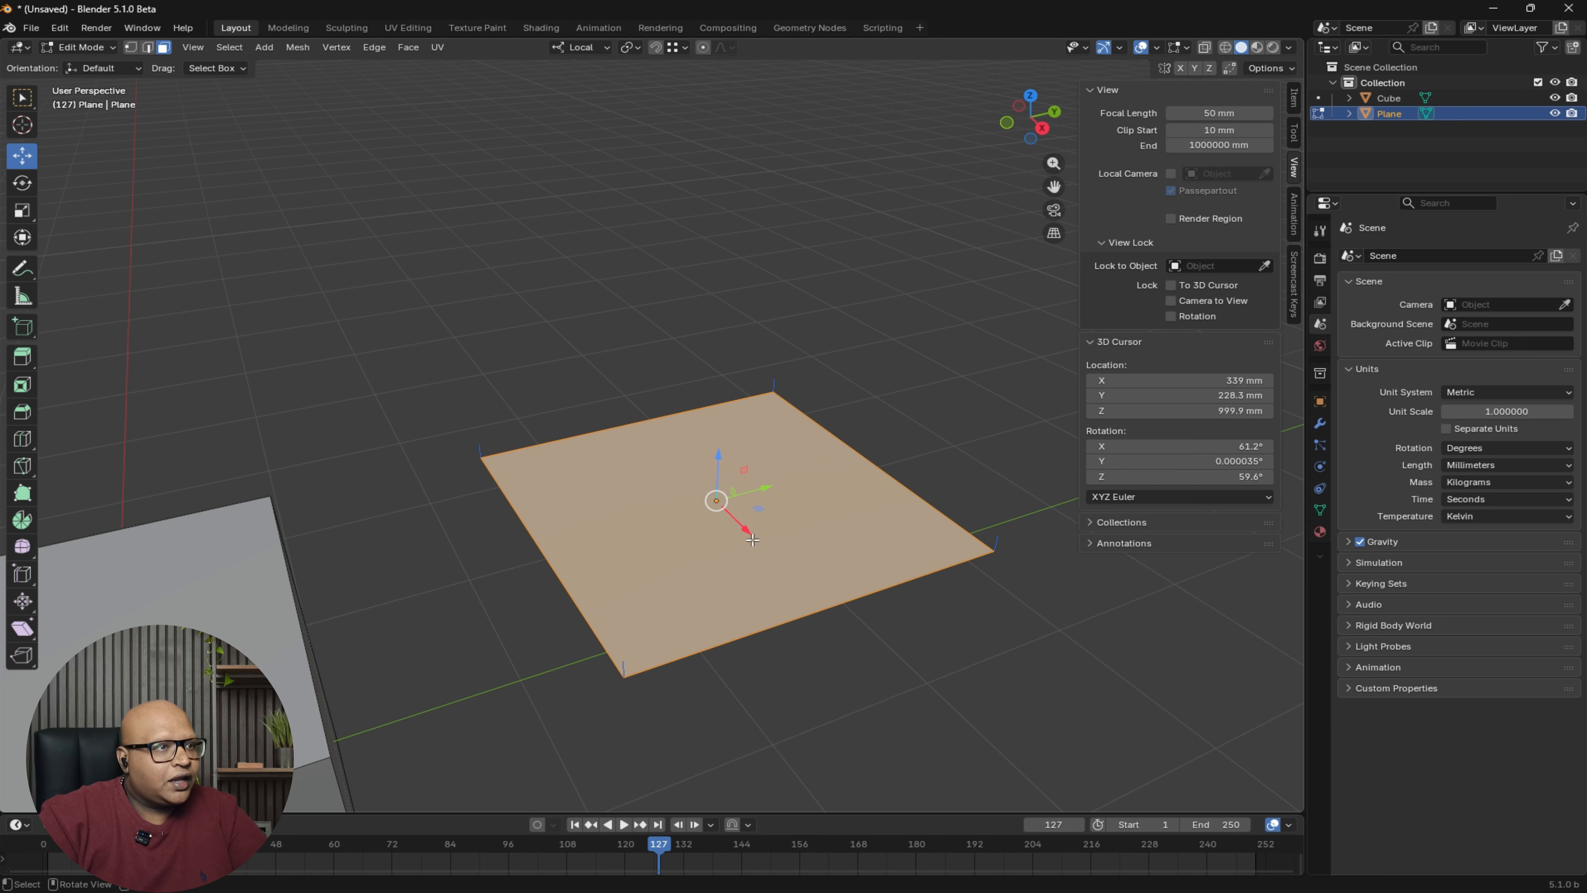
middle_drag(732, 594, 742, 565)
scroll(742, 565, up, 2)
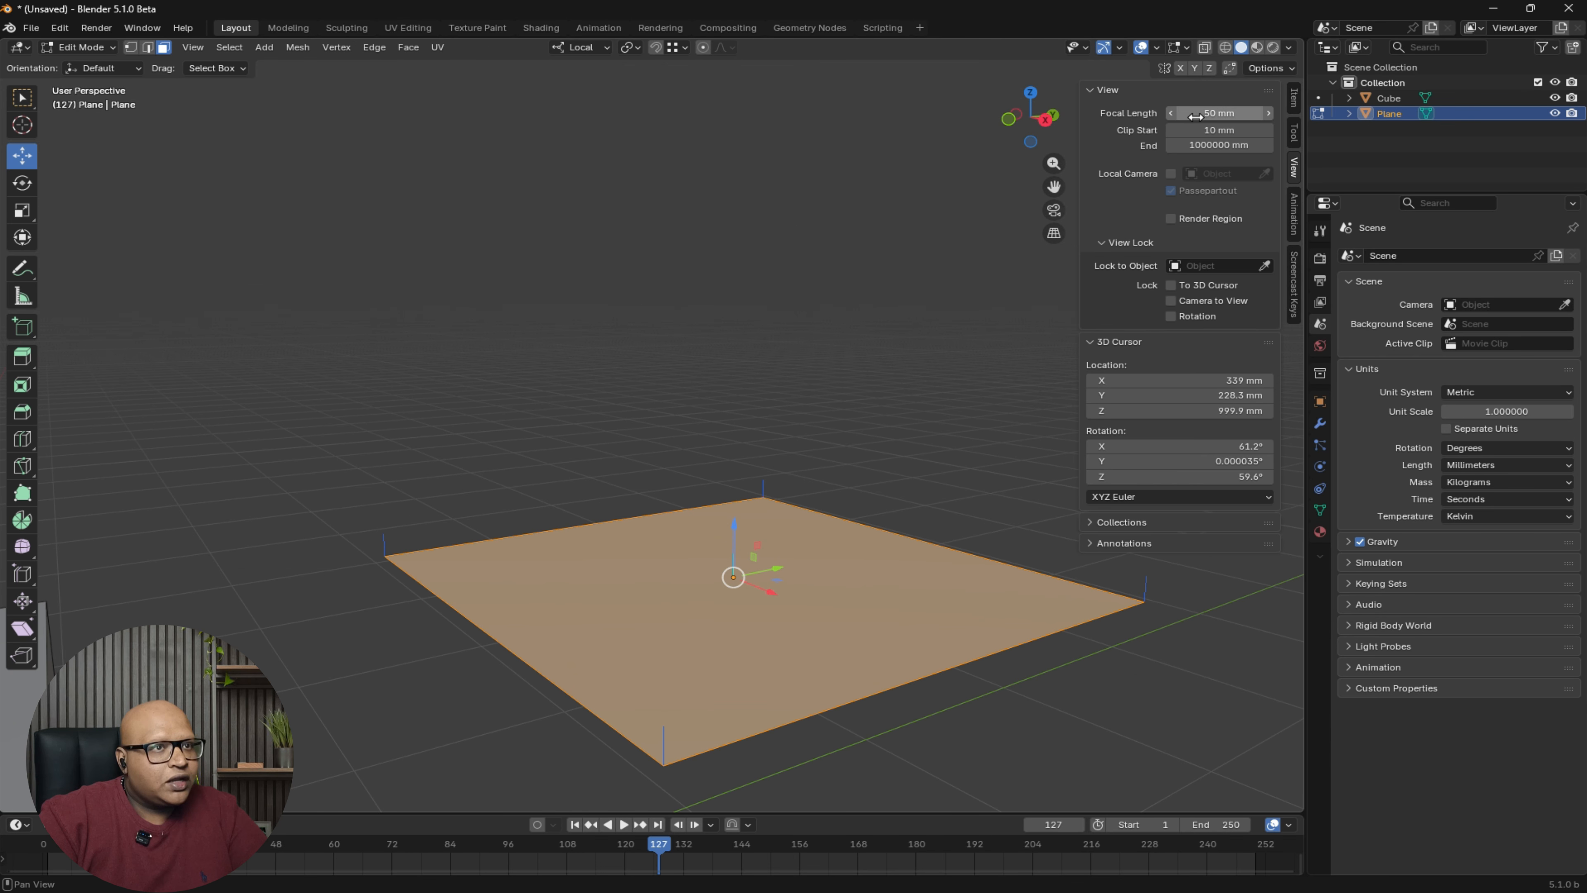
- Increase the display size of the normals so they stand well above the plane
click(1188, 48)
drag(1193, 323, 1214, 336)
click(995, 373)
scroll(782, 566, down, 2)
shift+middle_drag(769, 527, 687, 499)
scroll(687, 499, up, 2)
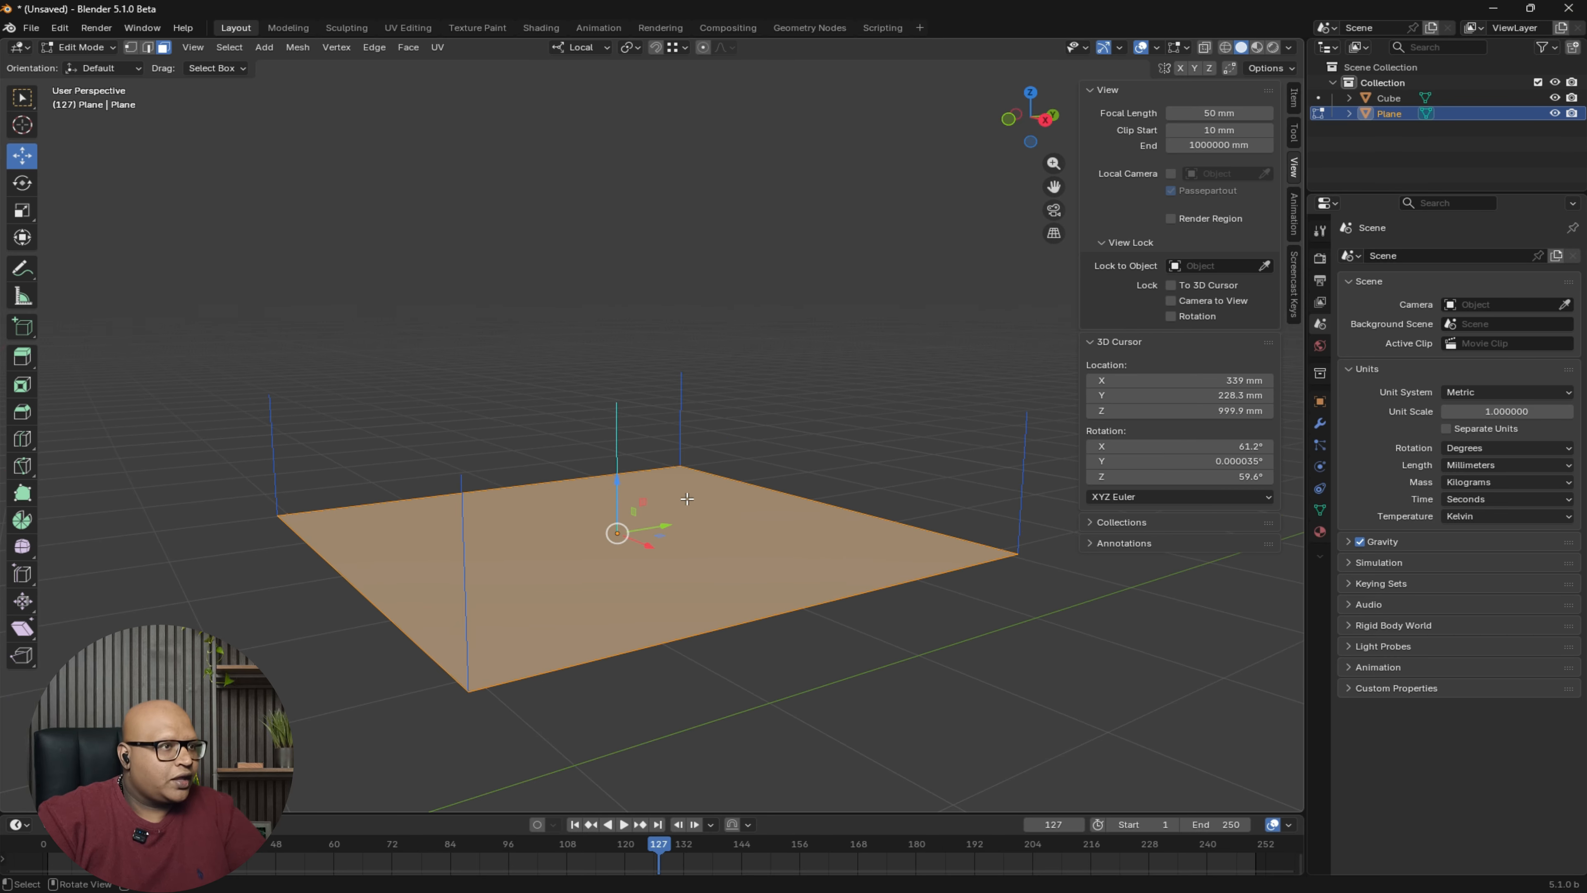
- Examine the face normal and the four vertex normals on the plane, and deselect its face
middle_drag(650, 549, 635, 543)
scroll(631, 554, up, 1)
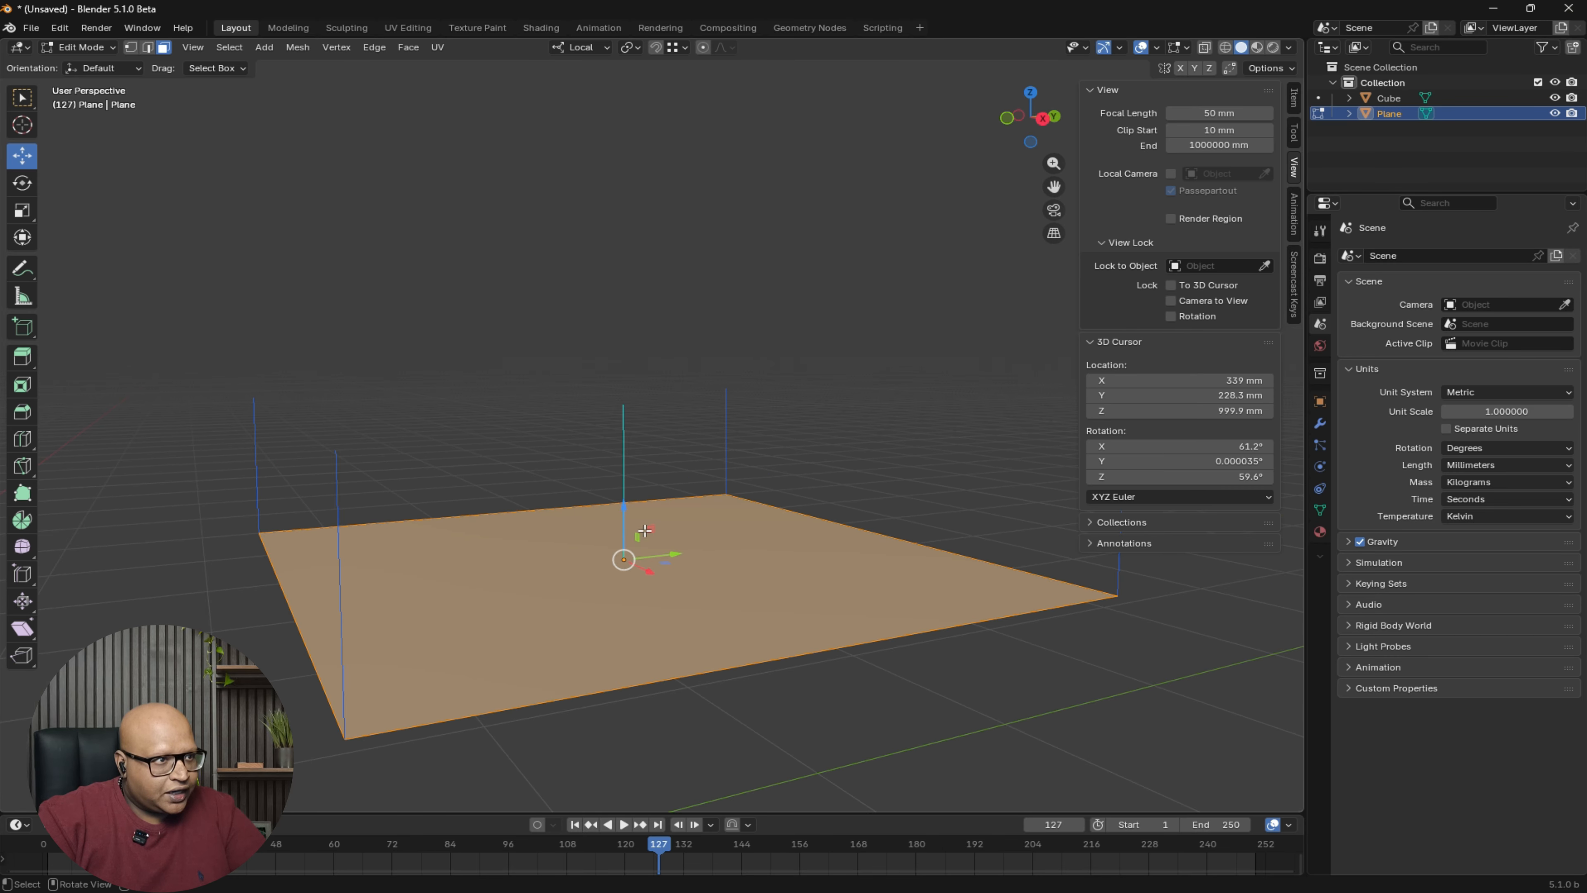
middle_drag(673, 598, 620, 581)
middle_drag(672, 704, 688, 618)
scroll(663, 439, down, 1)
scroll(717, 416, up, 2)
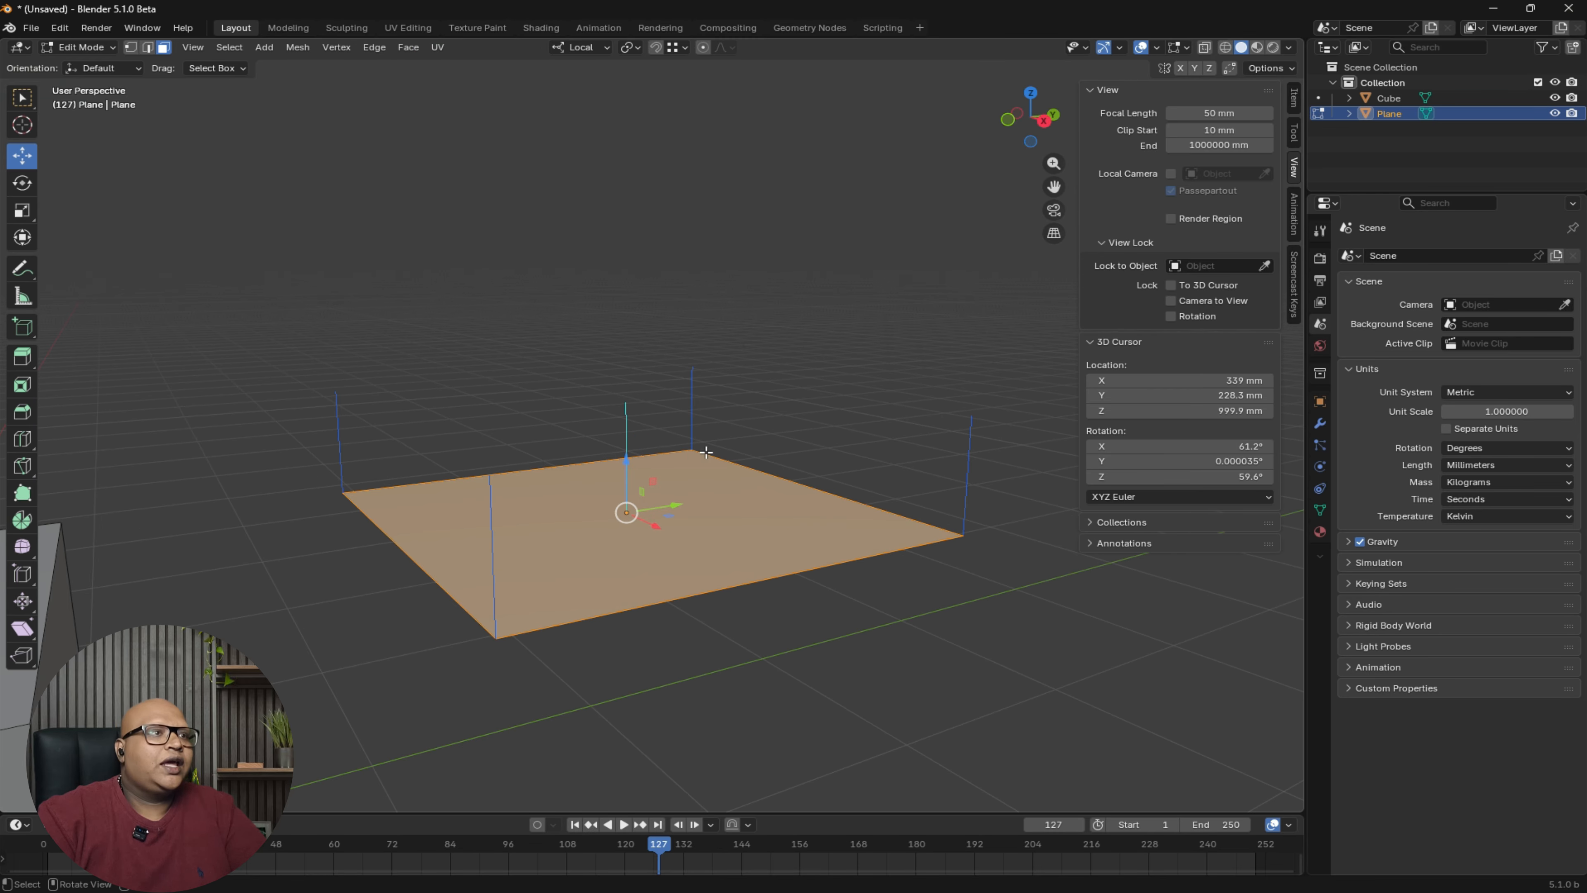
middle_drag(749, 468, 733, 470)
click(947, 354)
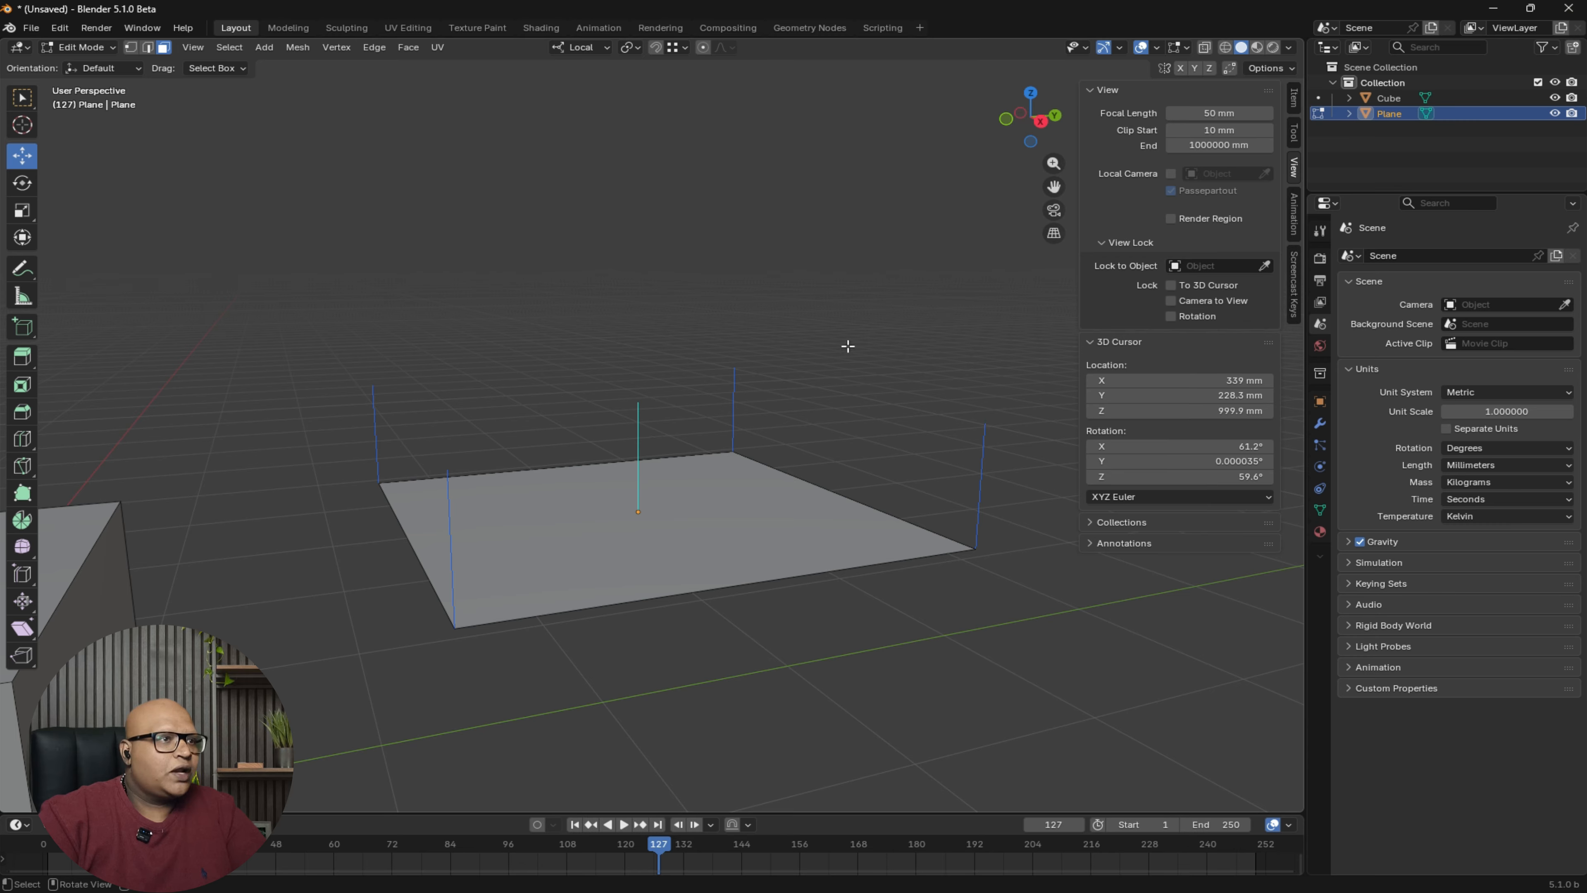
- Turn on the Face Orientation overlay and compare the plane in Material Preview and Solid shading
click(1156, 48)
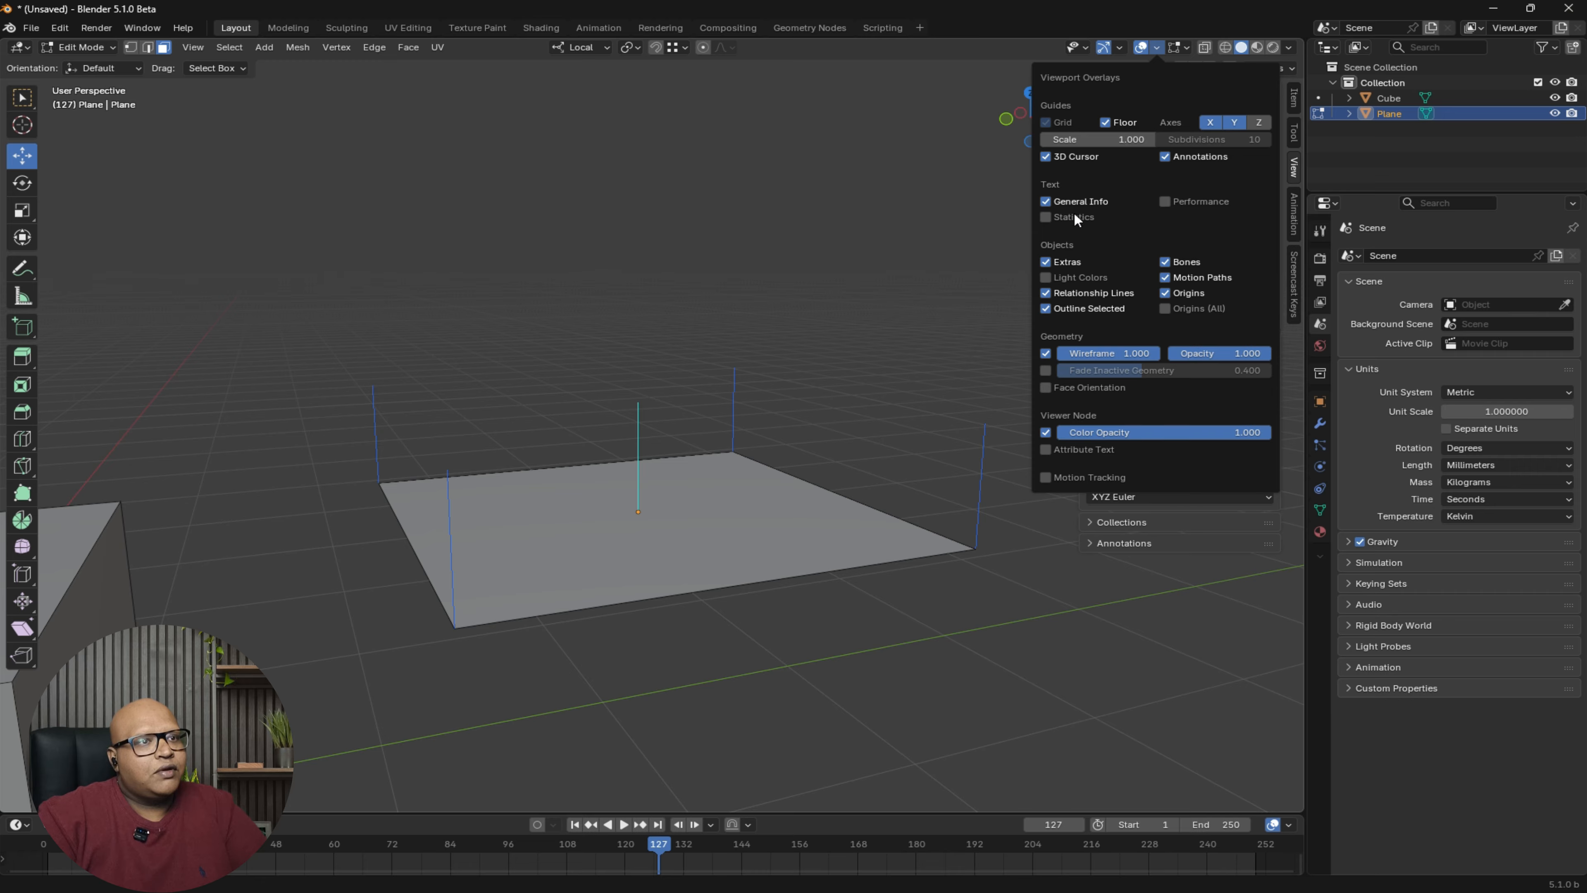
click(1046, 387)
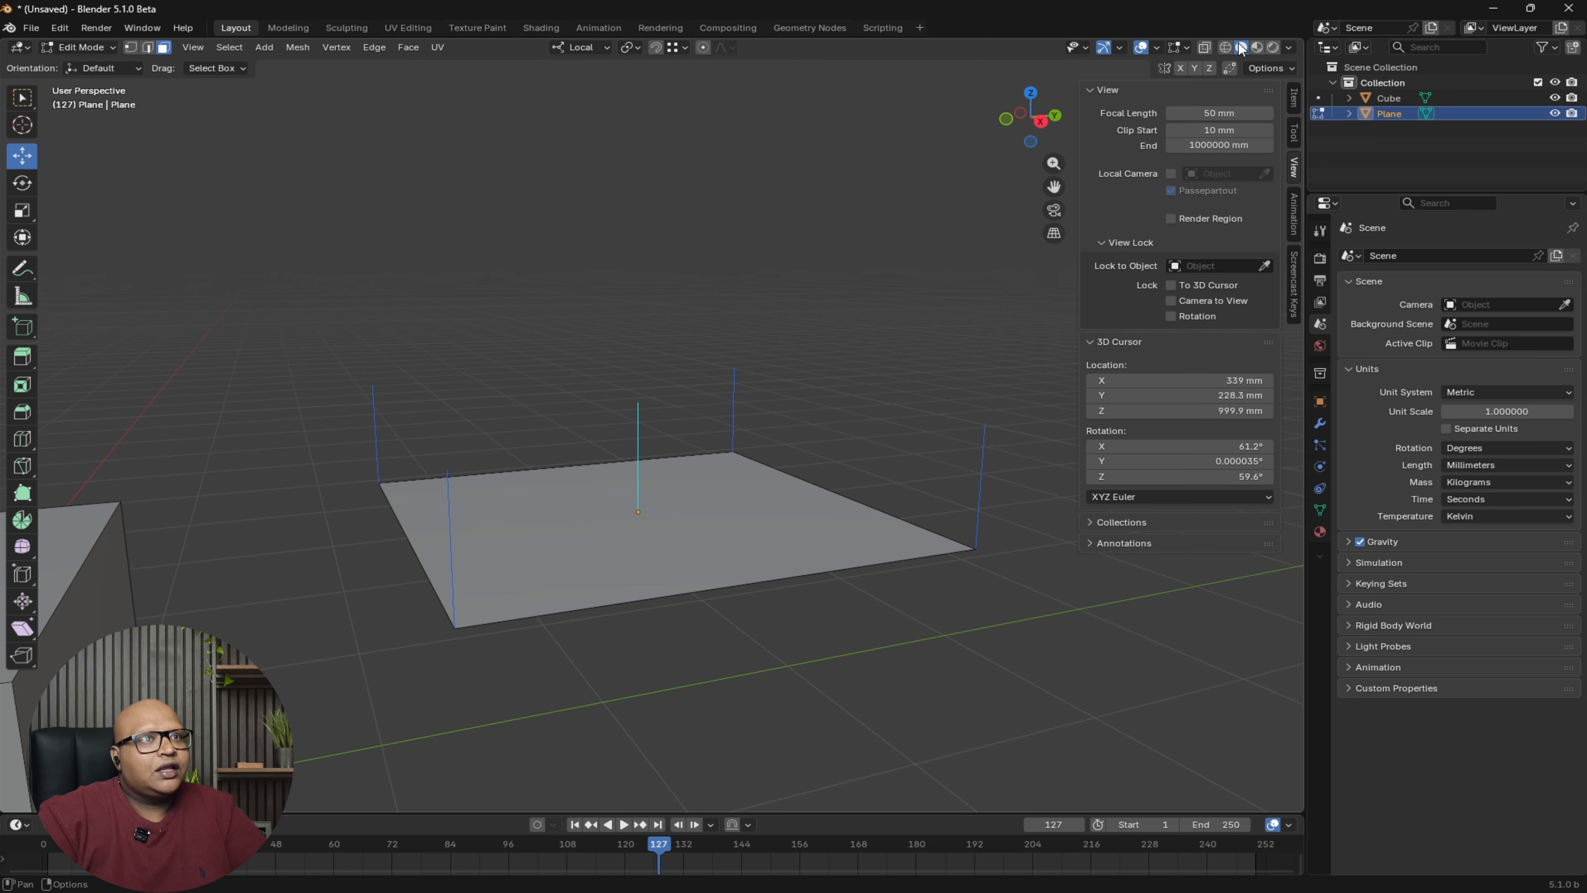
click(1256, 48)
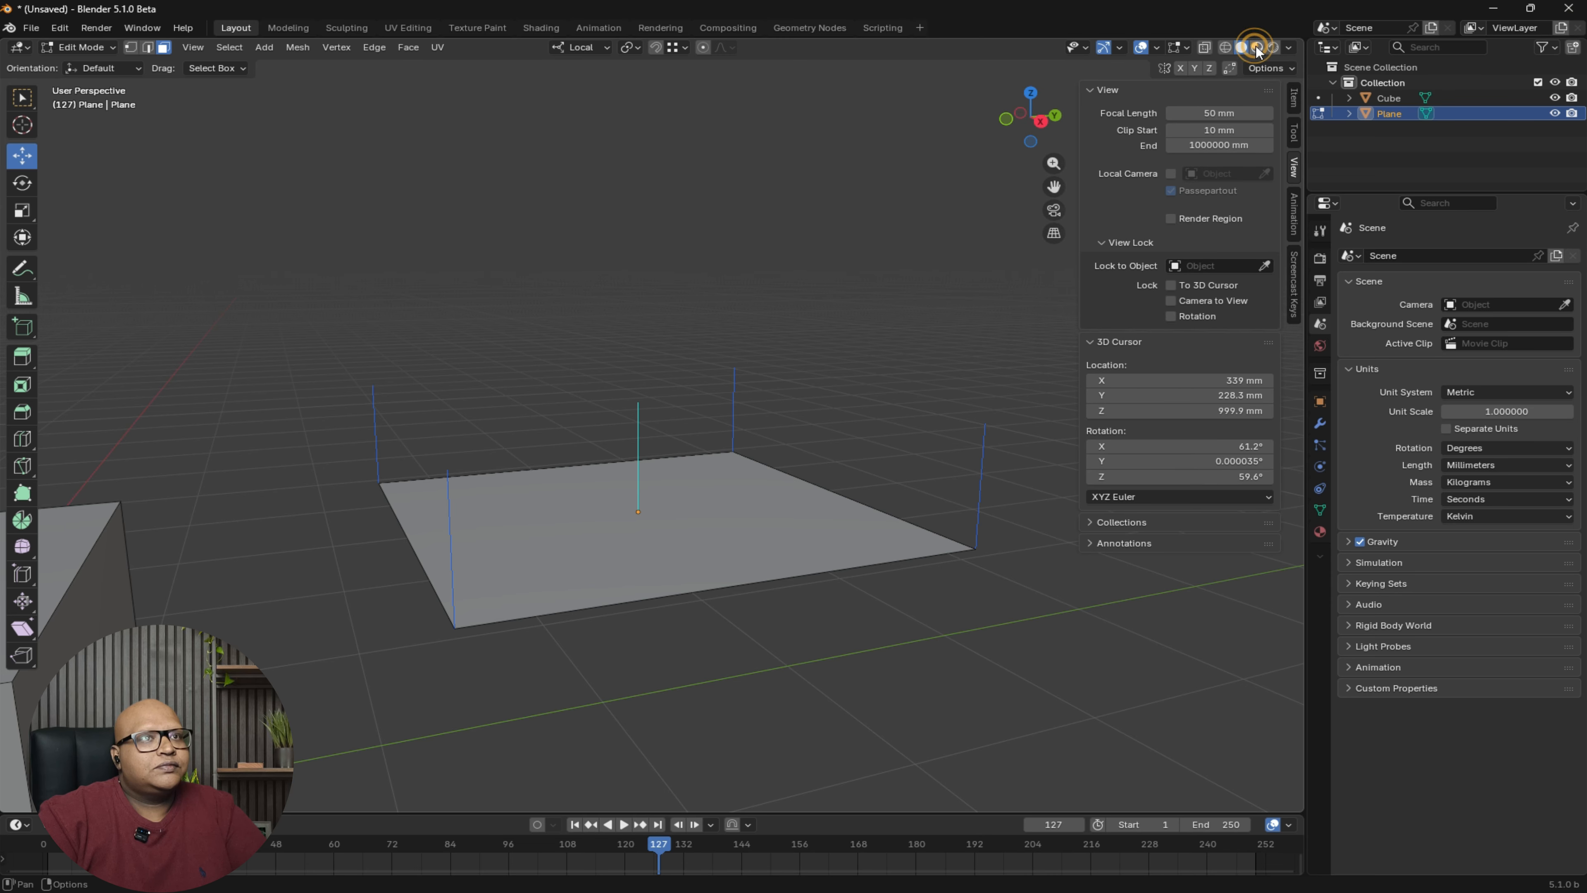
click(1241, 47)
mouse_move(719, 438)
middle_down()
mouse_move(735, 266)
mouse_move(740, 361)
mouse_move(787, 255)
mouse_move(663, 249)
mouse_move(825, 301)
mouse_move(719, 501)
mouse_move(631, 402)
middle_up()
middle_drag(707, 347, 653, 501)
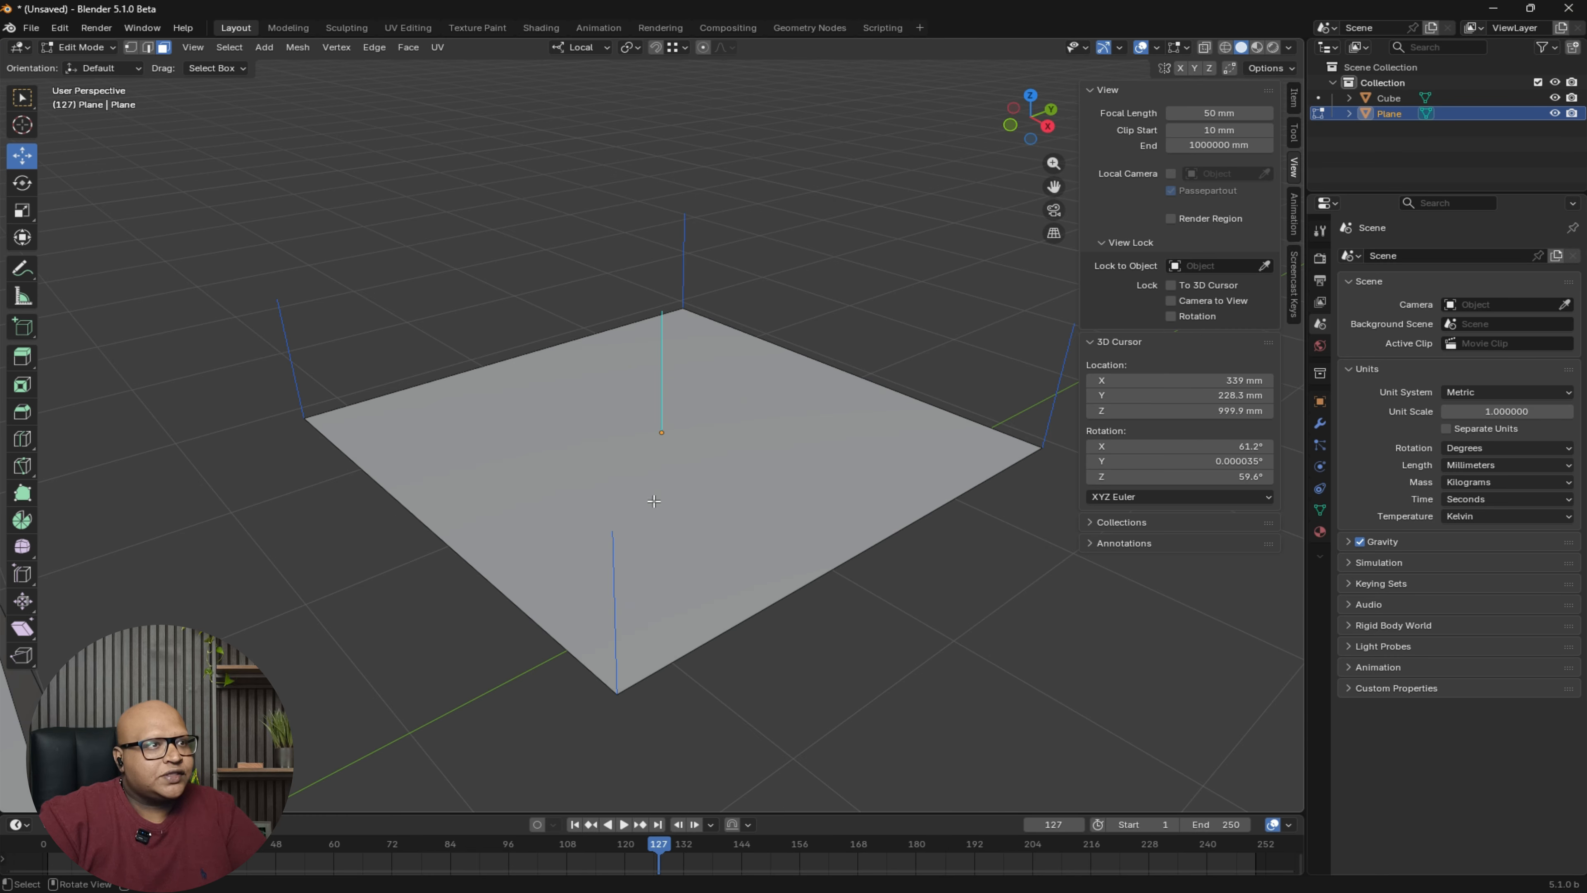
scroll(674, 414, down, 3)
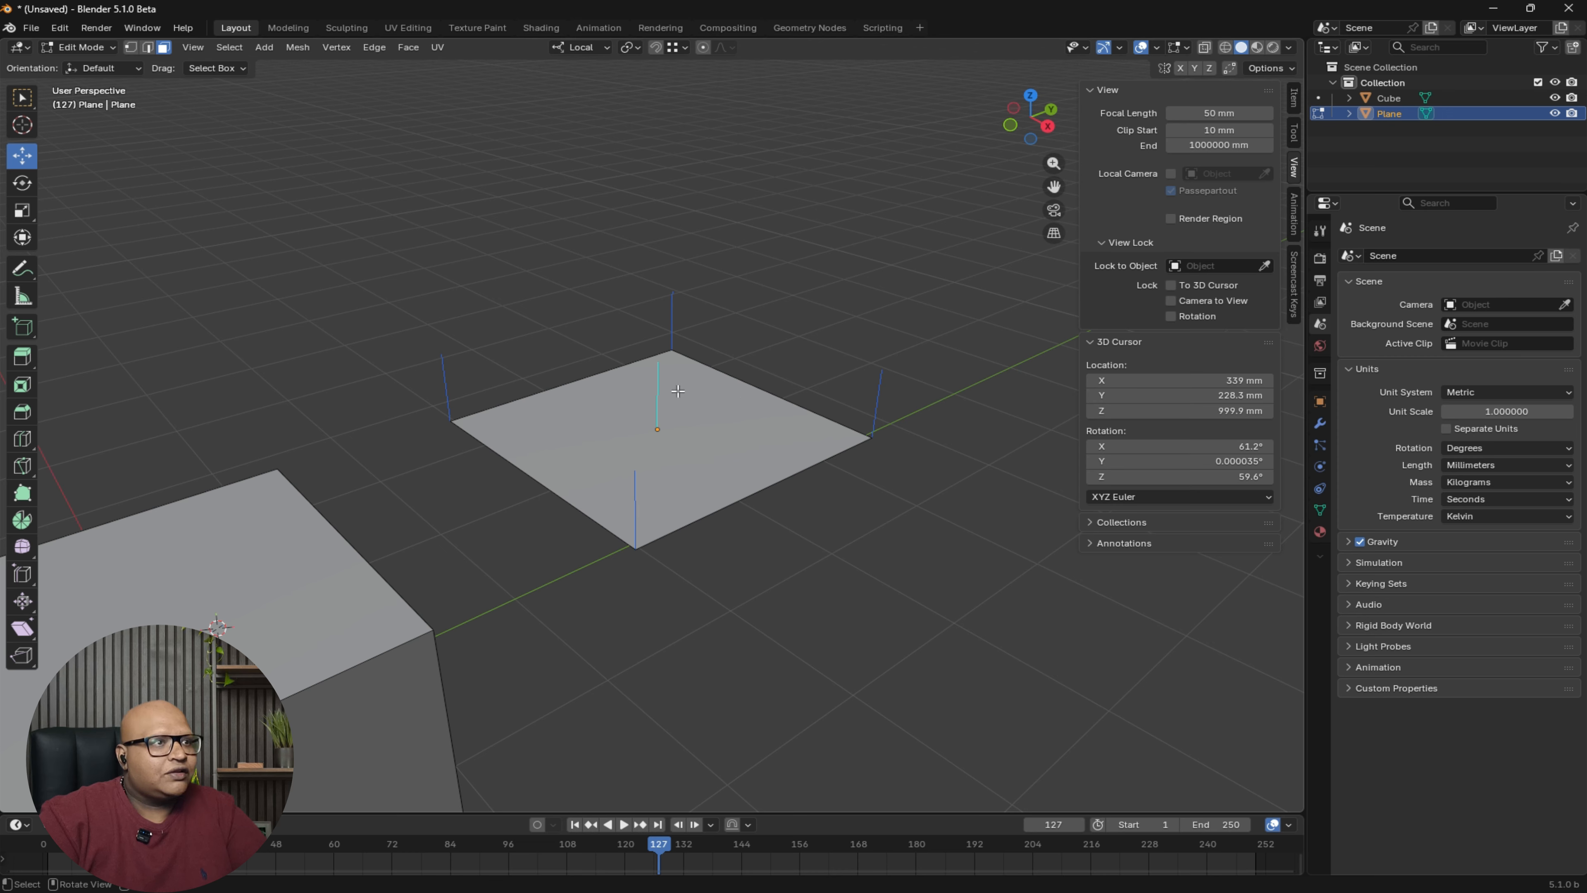
middle_drag(855, 394, 718, 406)
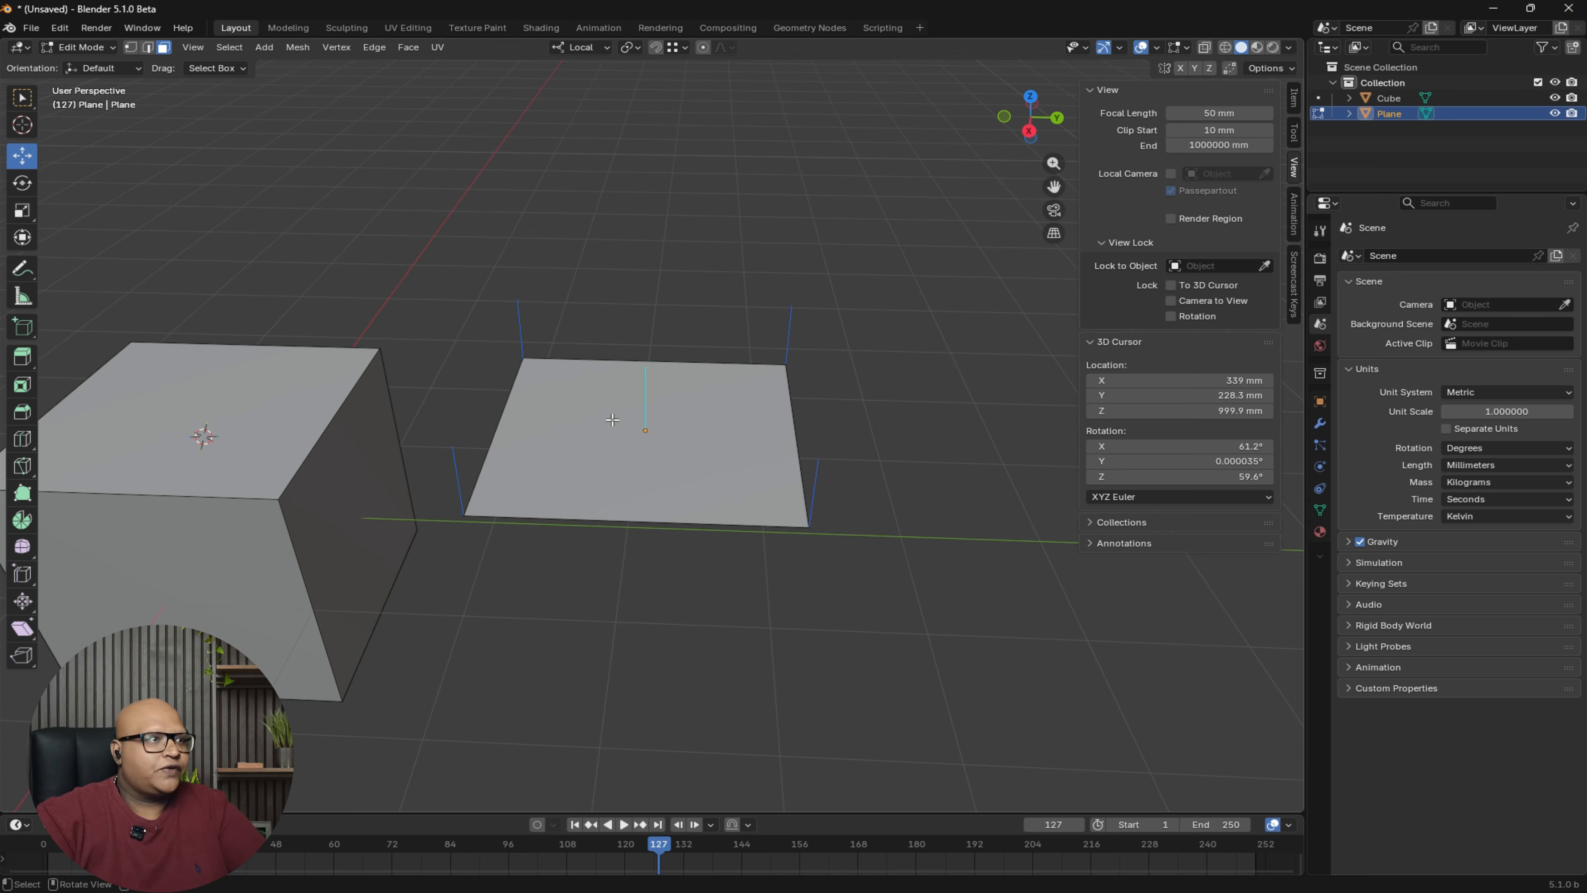
- Leave mesh editing, rotate the plane 180° about its X axis, and deselect it
middle_drag(613, 420, 675, 331)
middle_drag(805, 427, 776, 351)
key(Tab)
text(r)
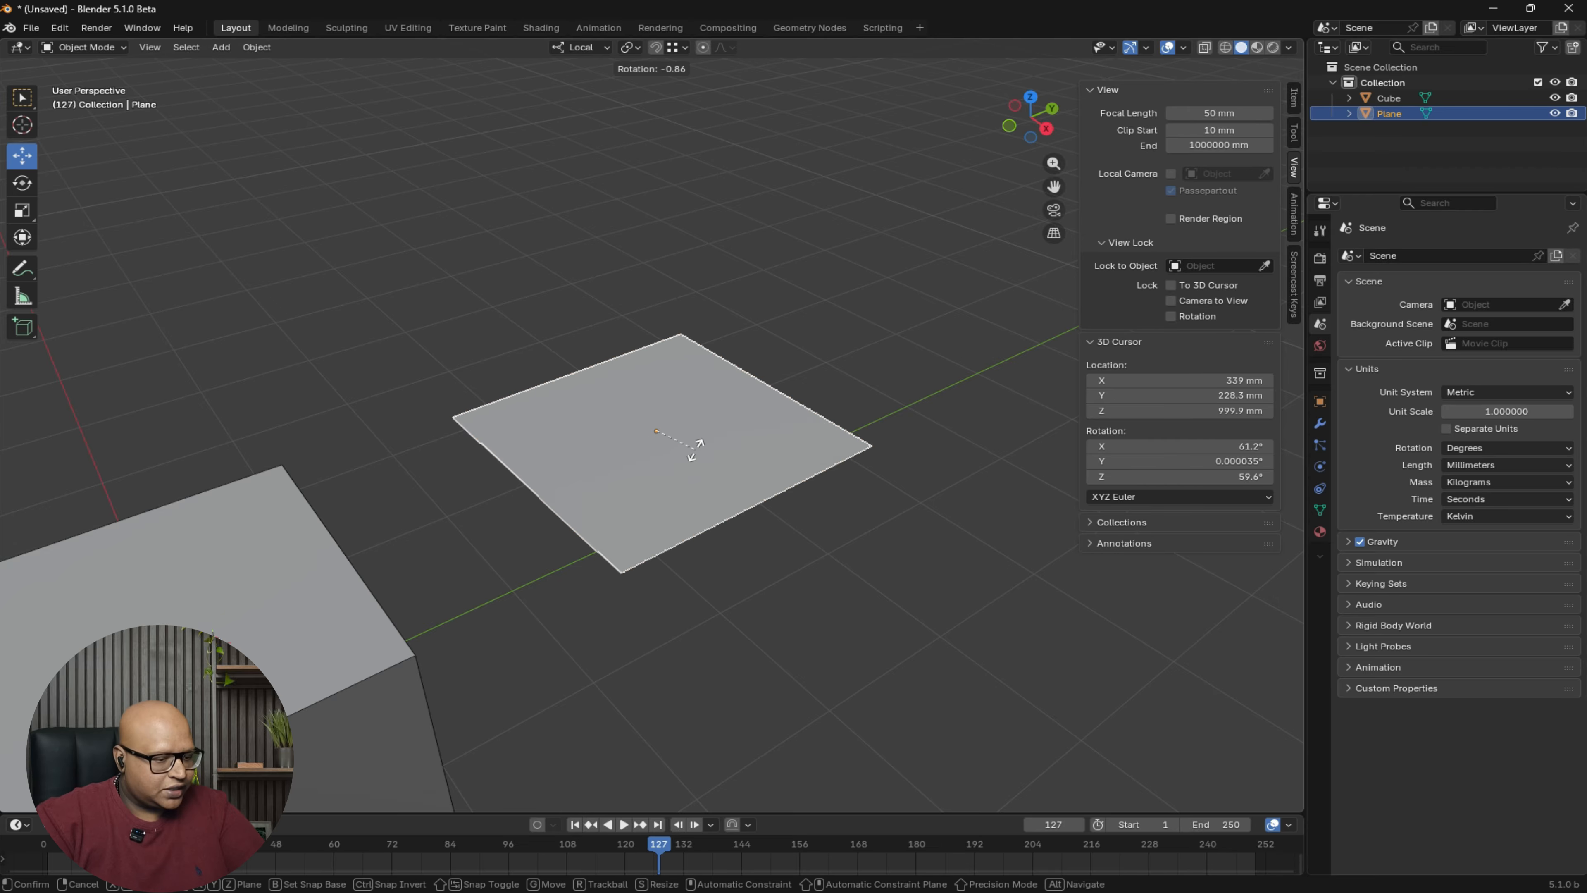
text(x180)
key(Return)
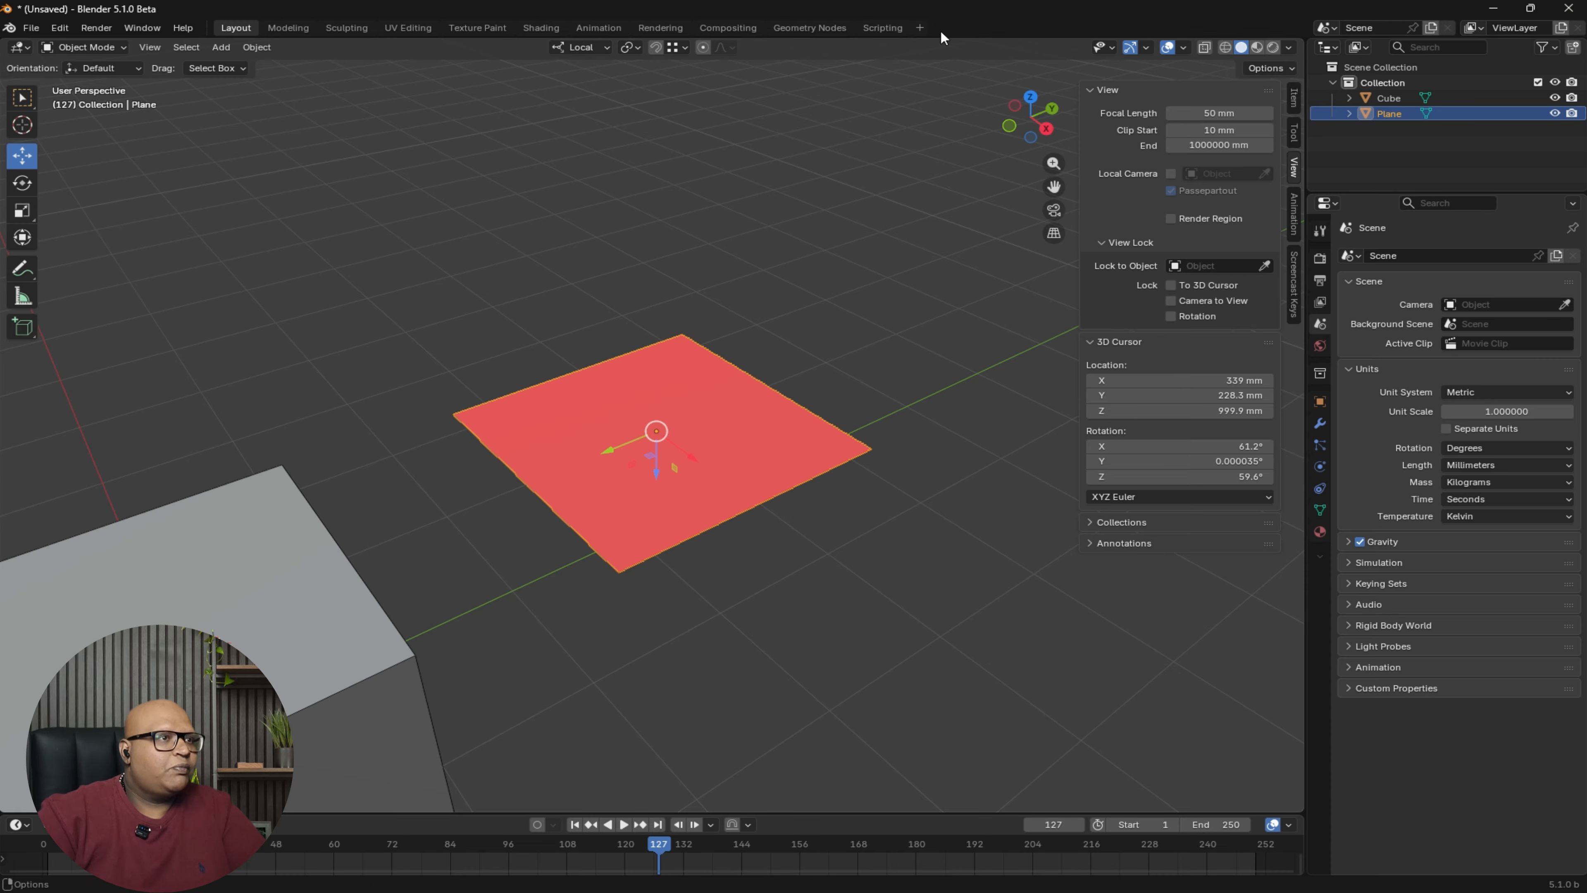
click(912, 237)
middle_drag(818, 602, 827, 561)
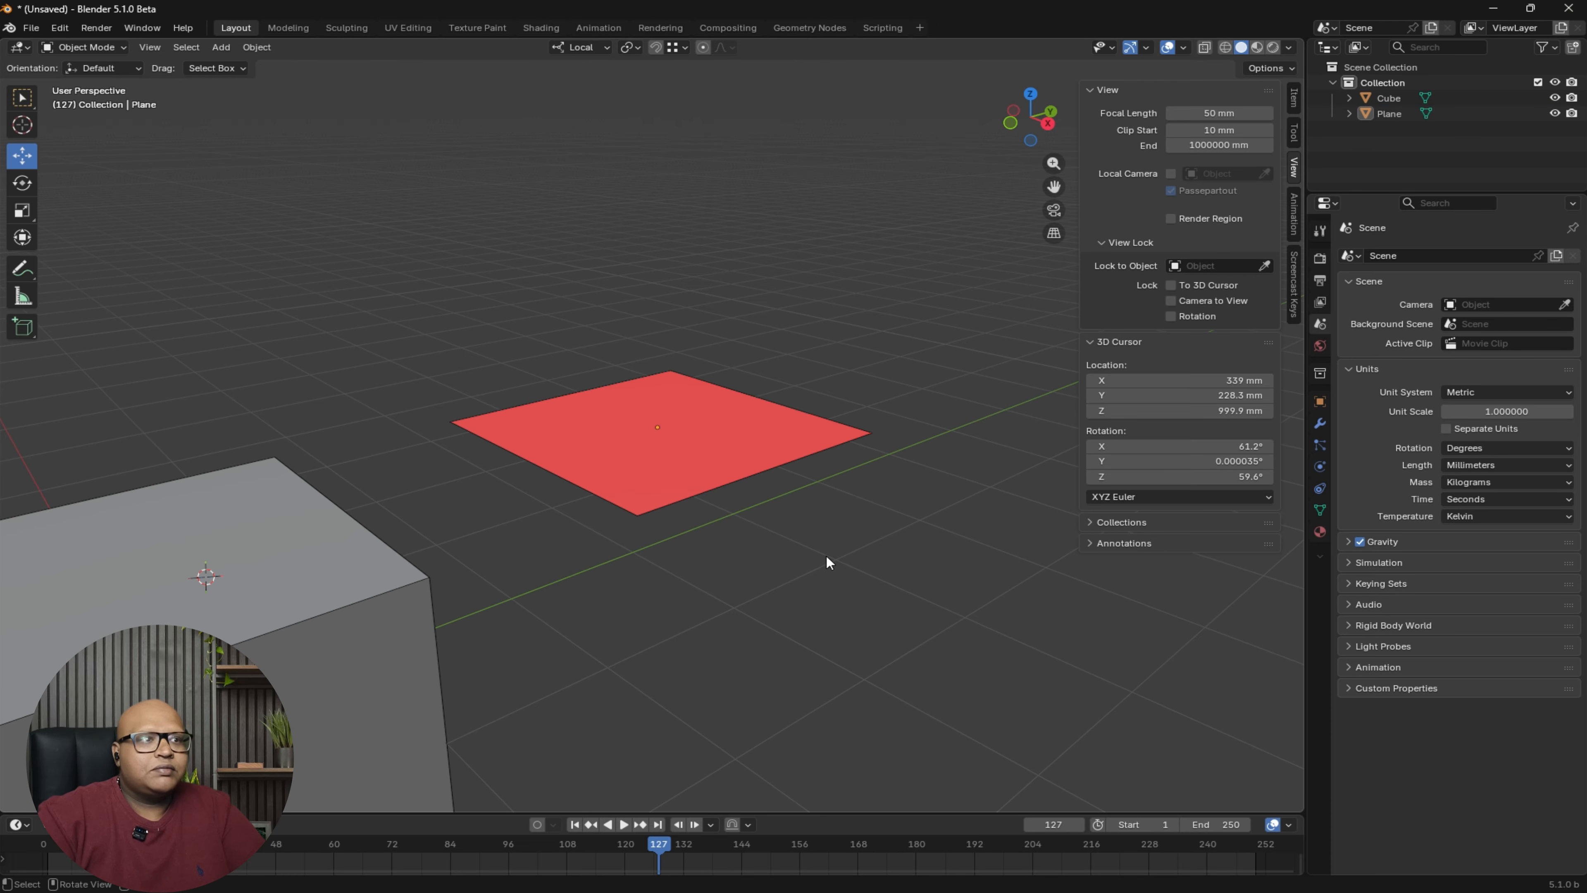
- Turn off the Face Orientation overlay after briefly toggling all viewport overlays off and on
click(1168, 47)
click(1183, 47)
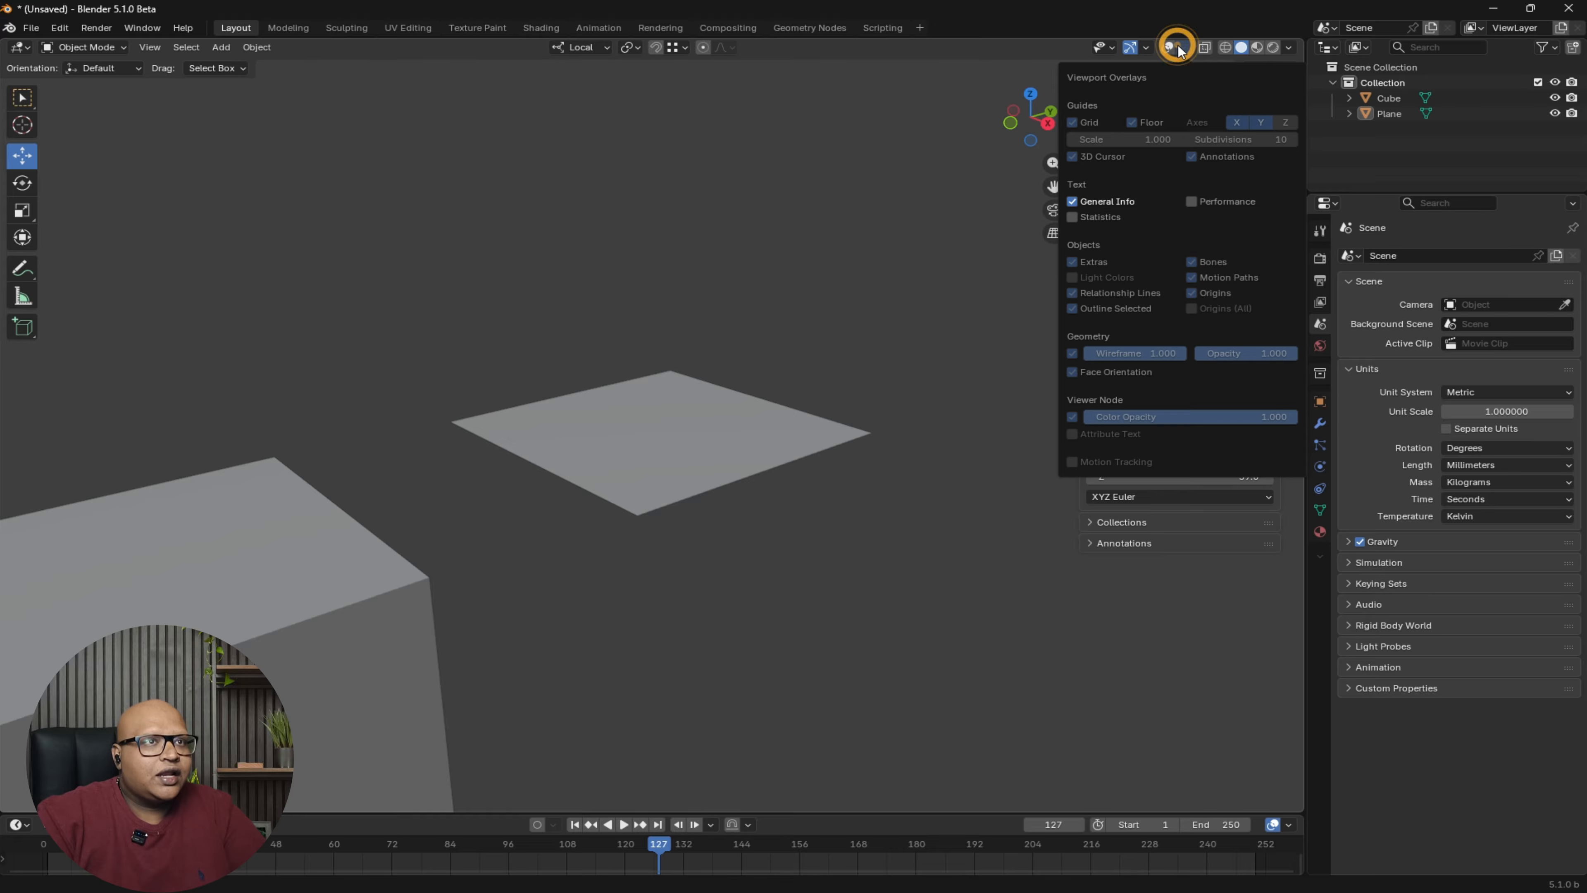
click(1173, 49)
click(1163, 49)
click(1184, 46)
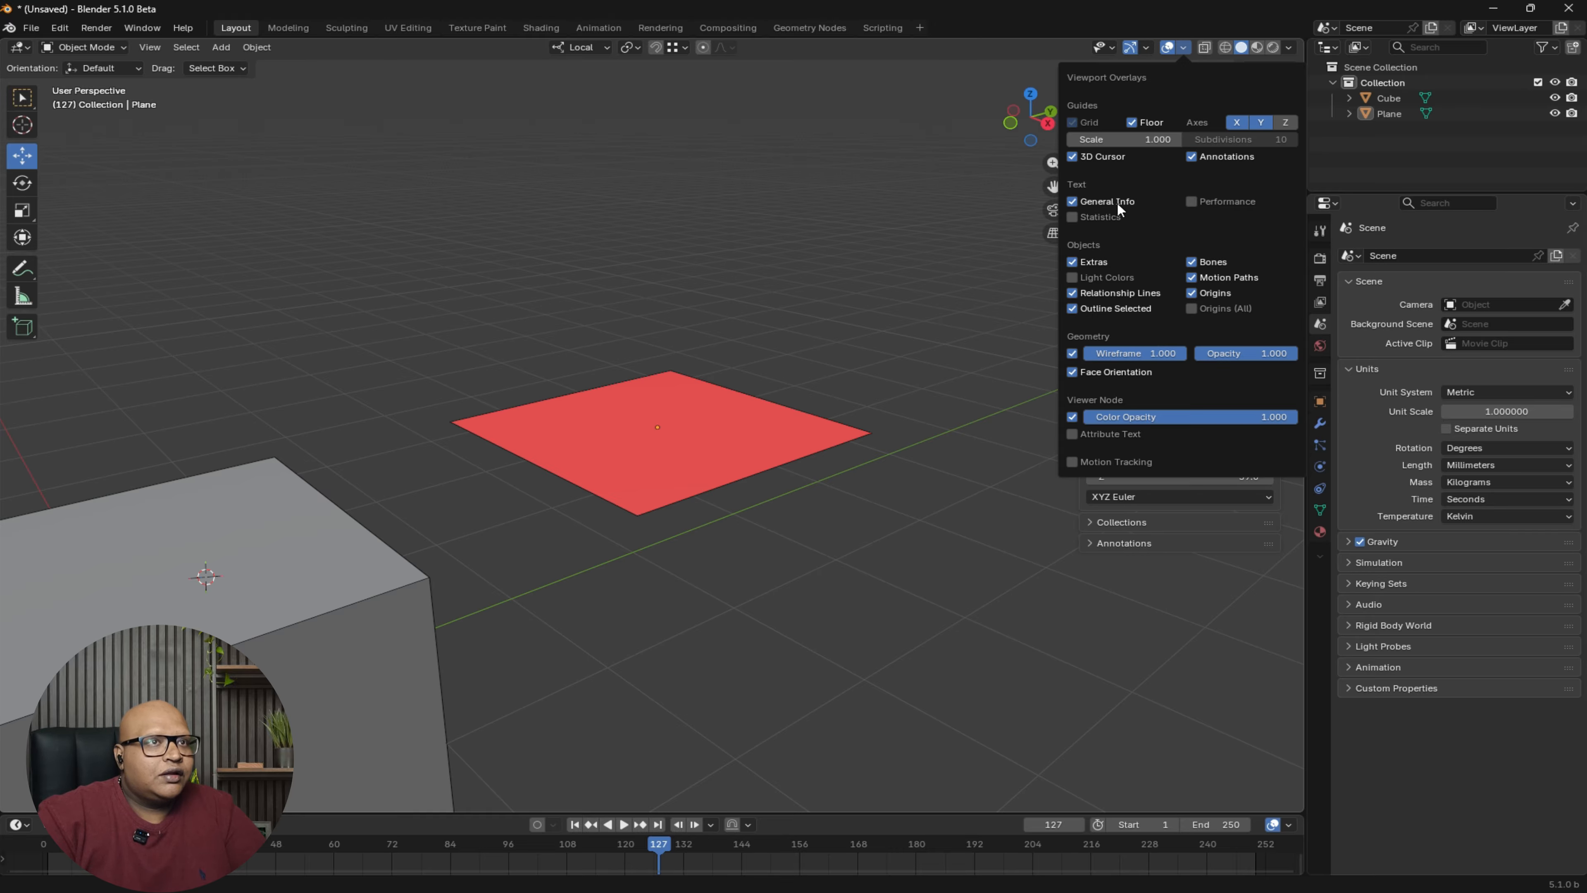
click(1082, 373)
middle_drag(823, 554, 722, 391)
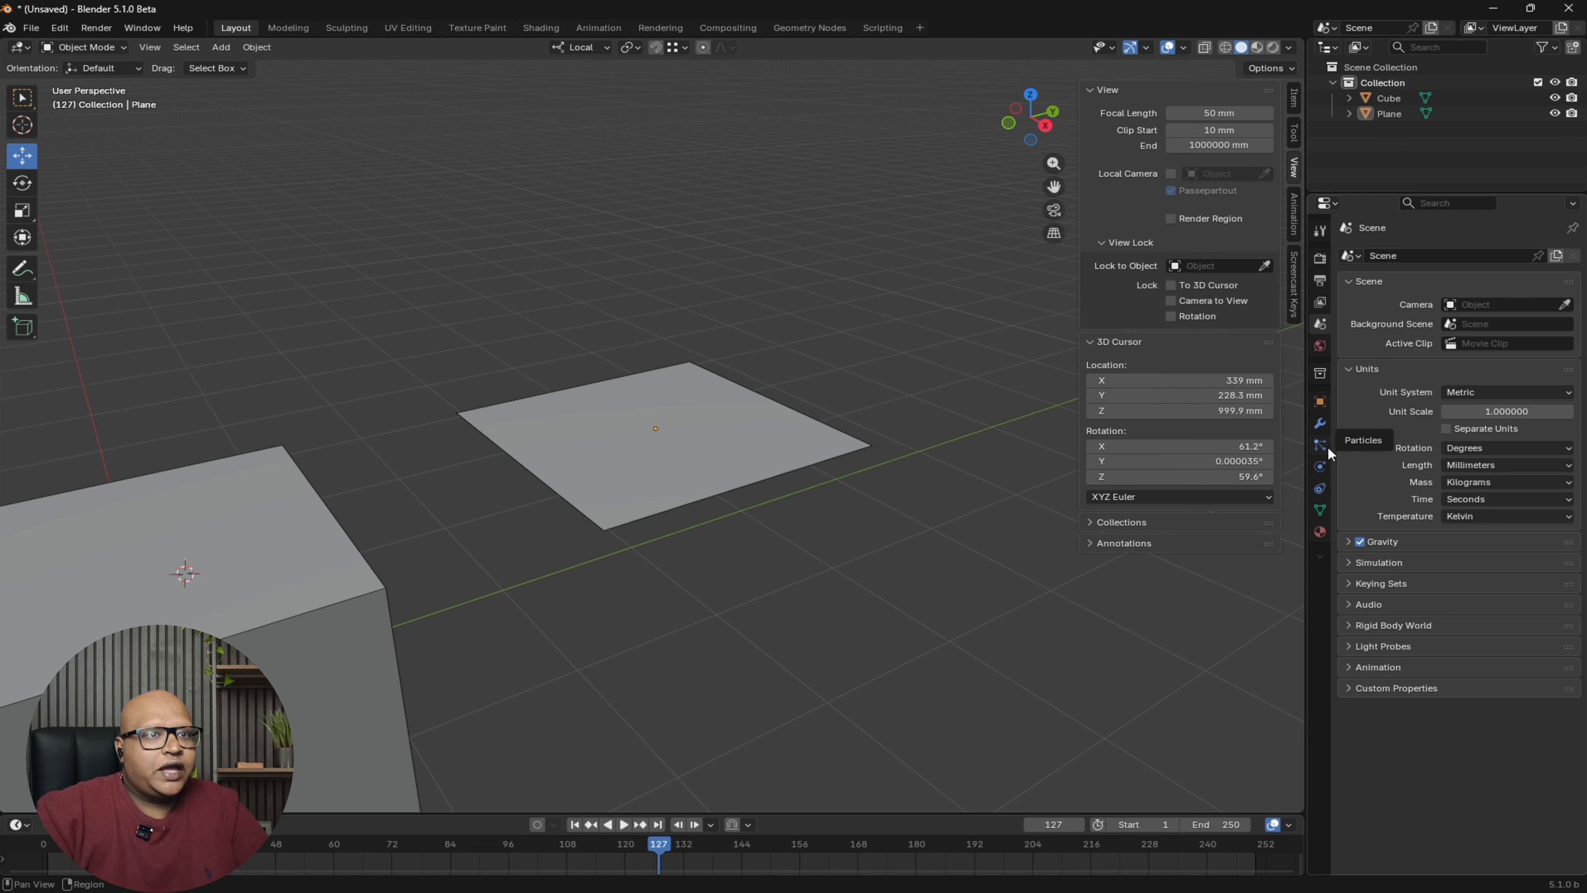
- Add a Particle System physics modifier to the plane
click(1320, 401)
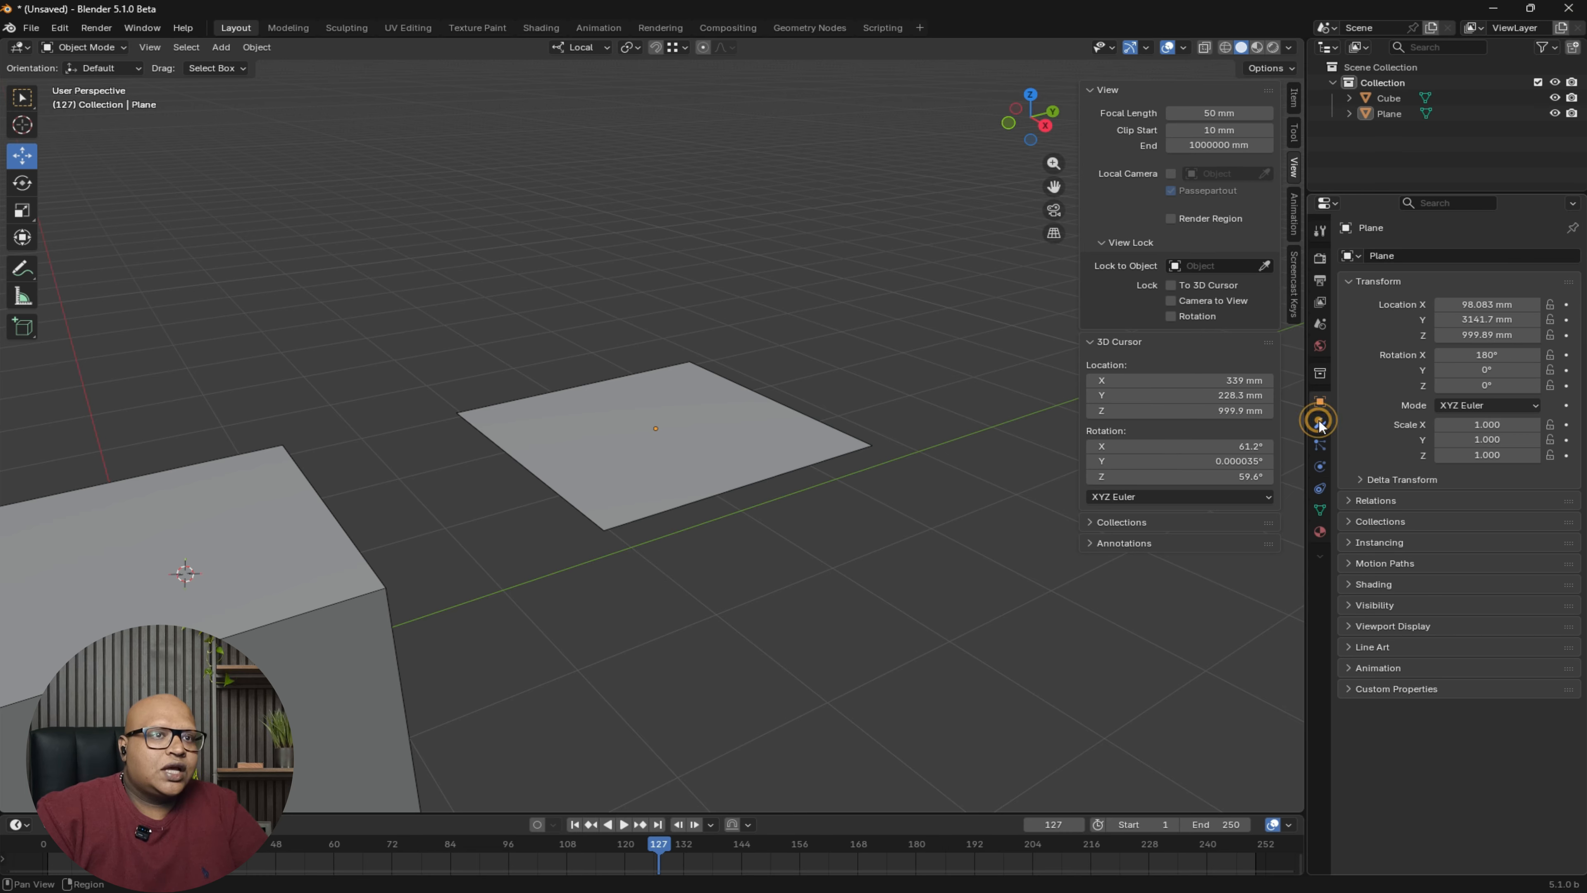
click(1320, 424)
click(1442, 256)
click(1370, 340)
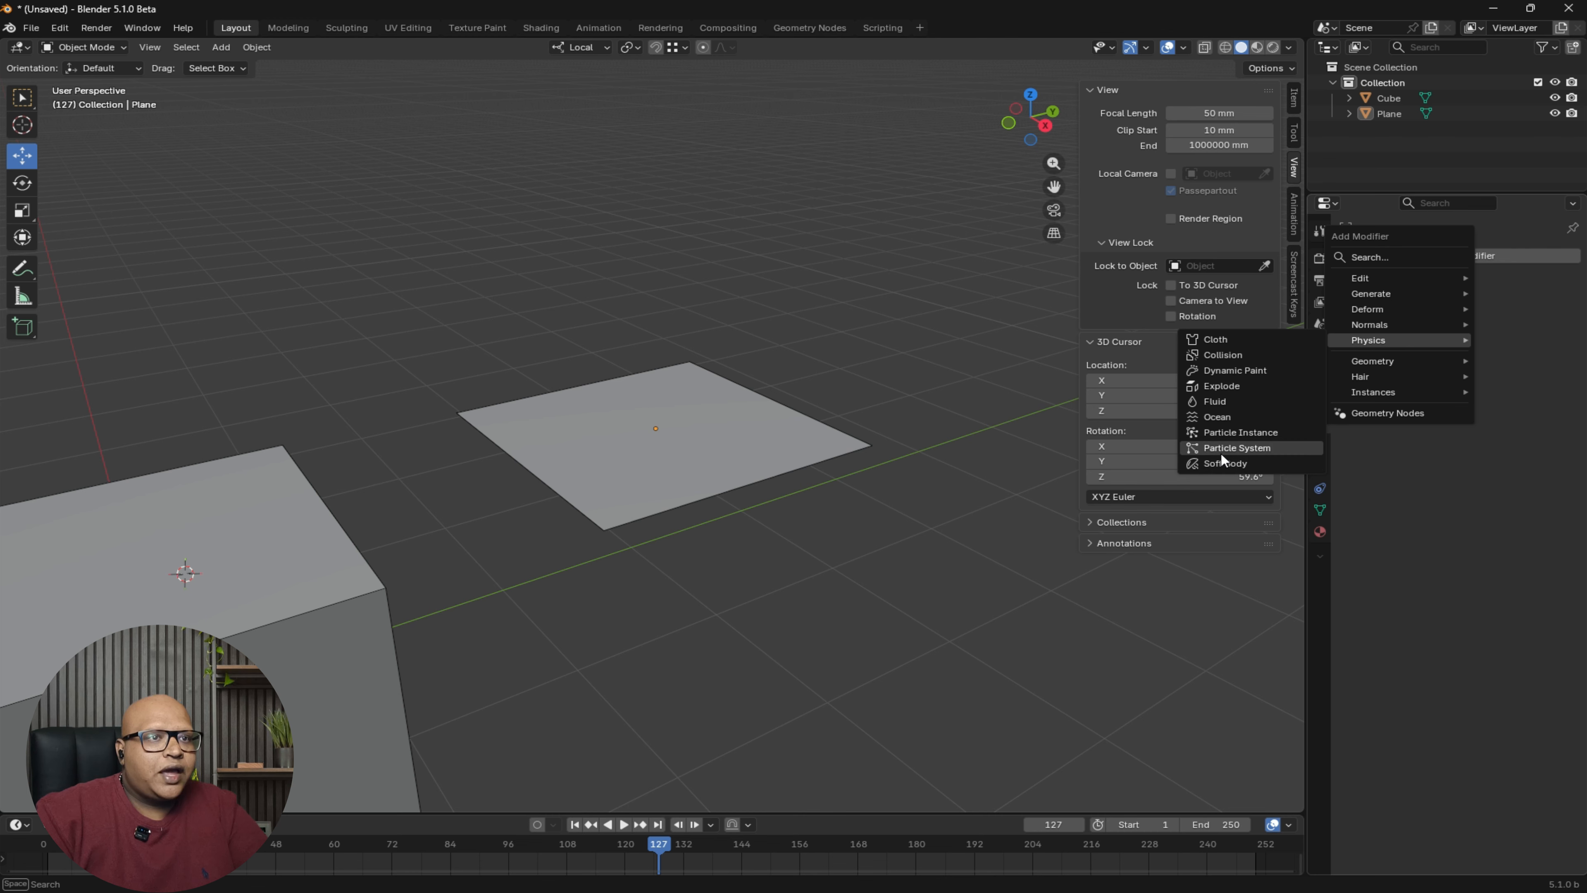
click(1252, 448)
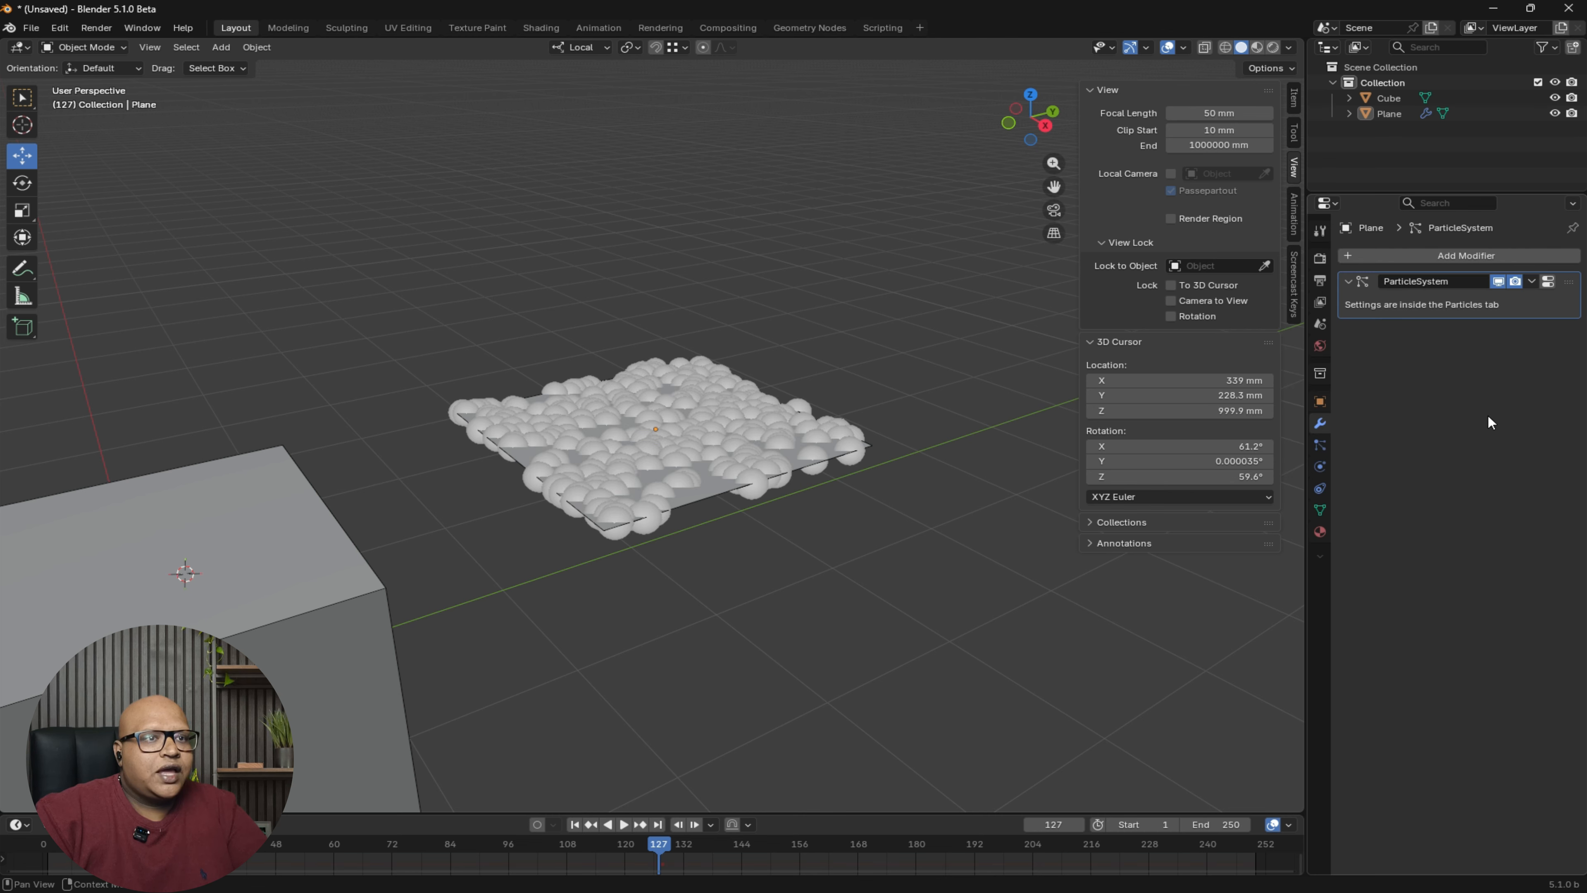
- Change the plane's particle system type to Hair and inspect which way the strands grow
click(1544, 284)
click(1523, 345)
middle_drag(867, 539, 858, 504)
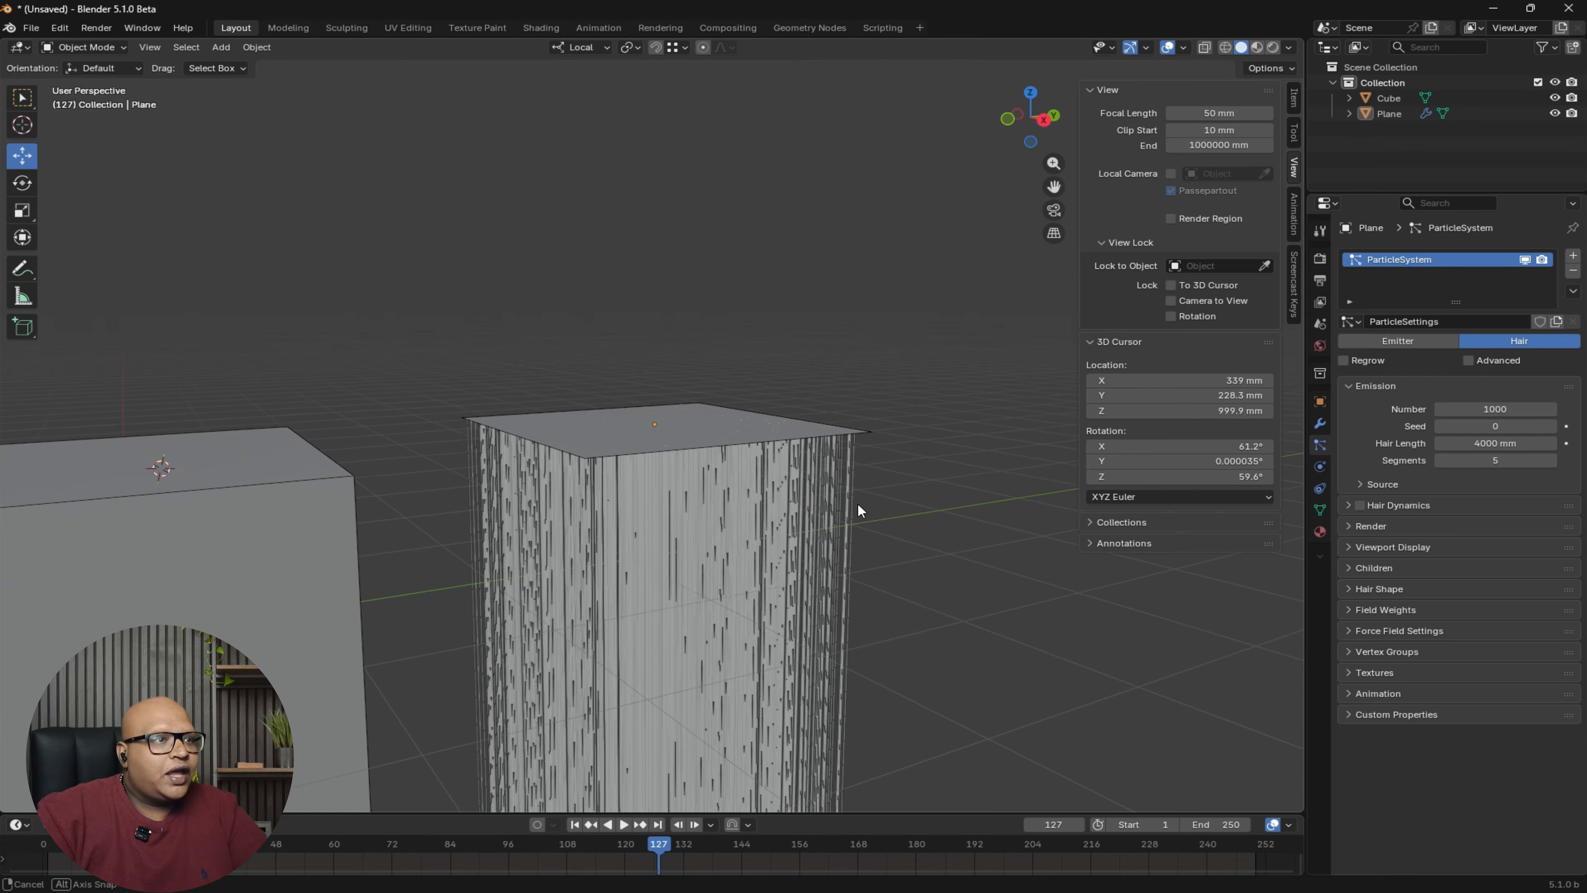
middle_drag(786, 614, 747, 275)
middle_drag(777, 333, 697, 428)
- Recalculate the normals of the plane's face to the outside in Edit Mode, return to Object Mode and deselect the plane
click(656, 399)
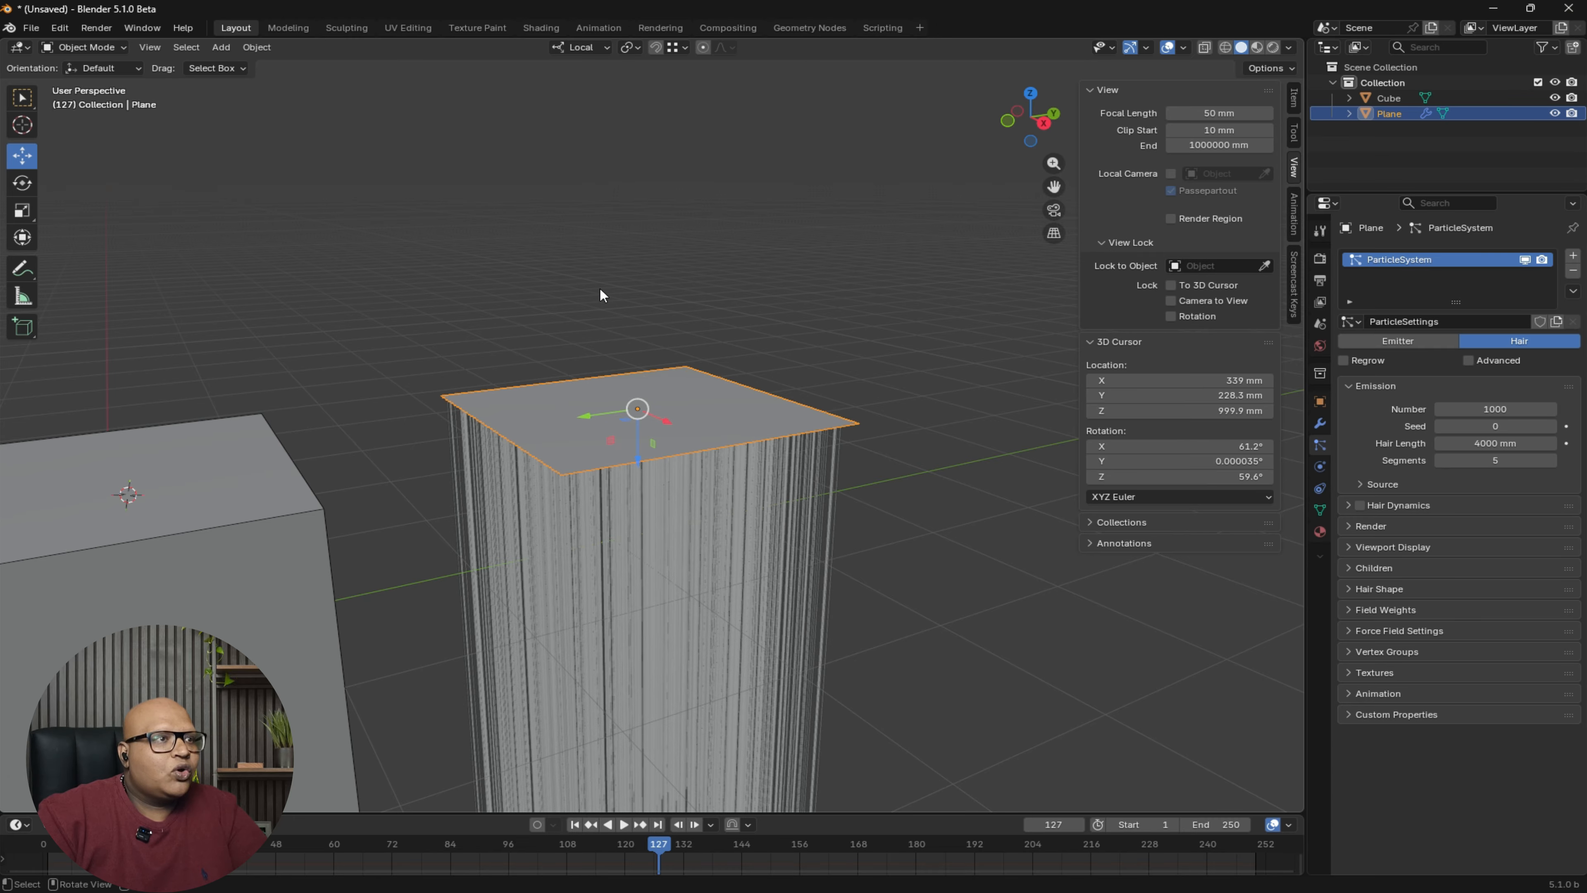
middle_drag(631, 355, 673, 413)
key(Tab)
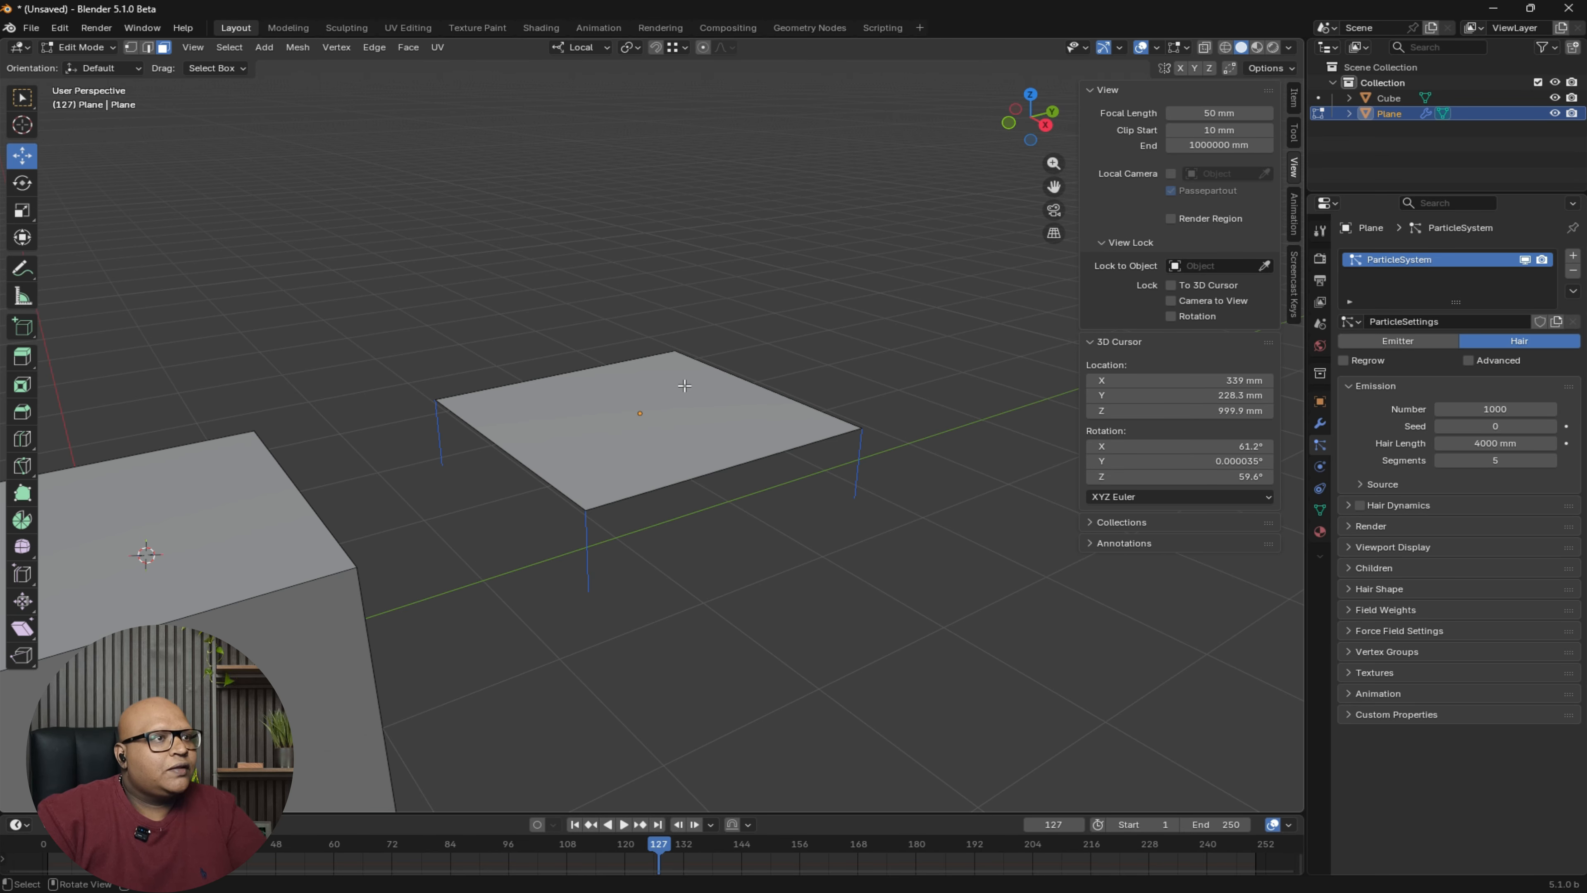
click(651, 420)
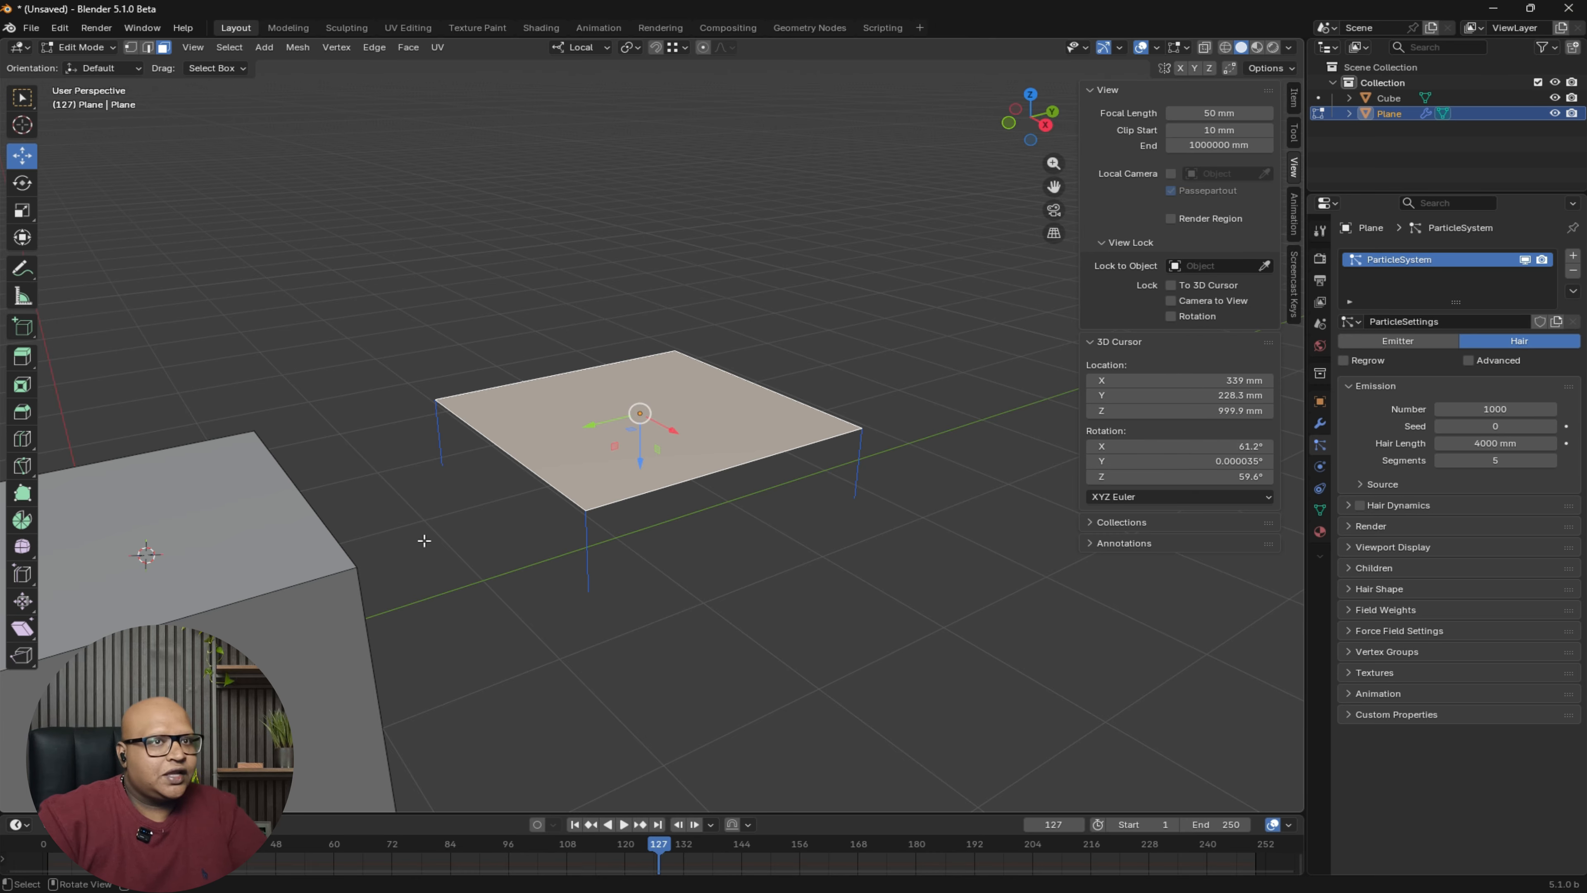
key(shift+n)
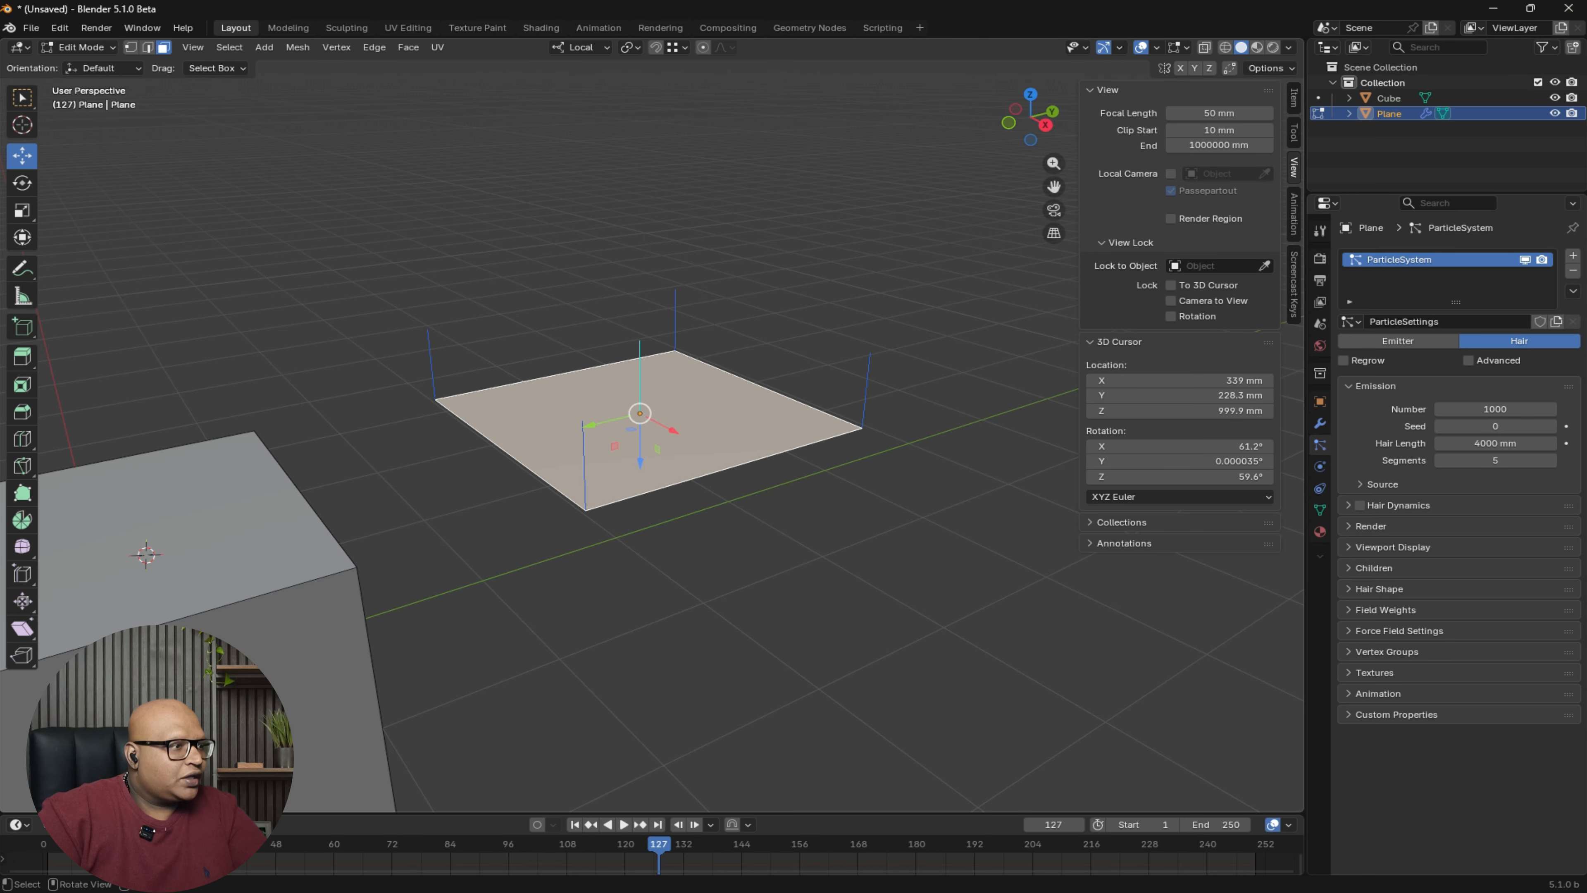
key(Tab)
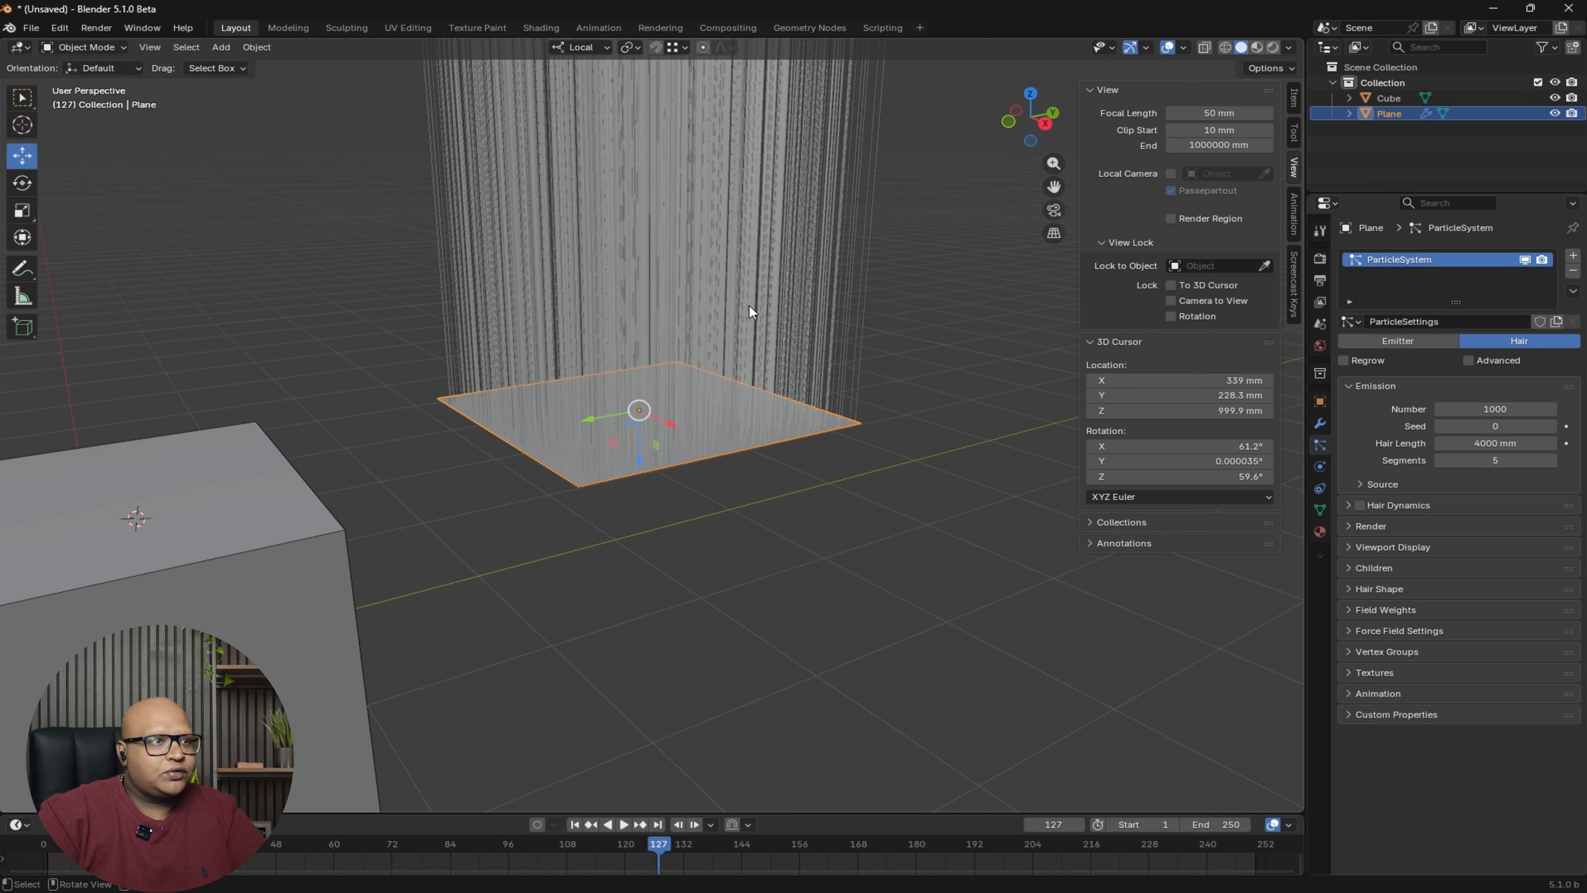
key(alt+a)
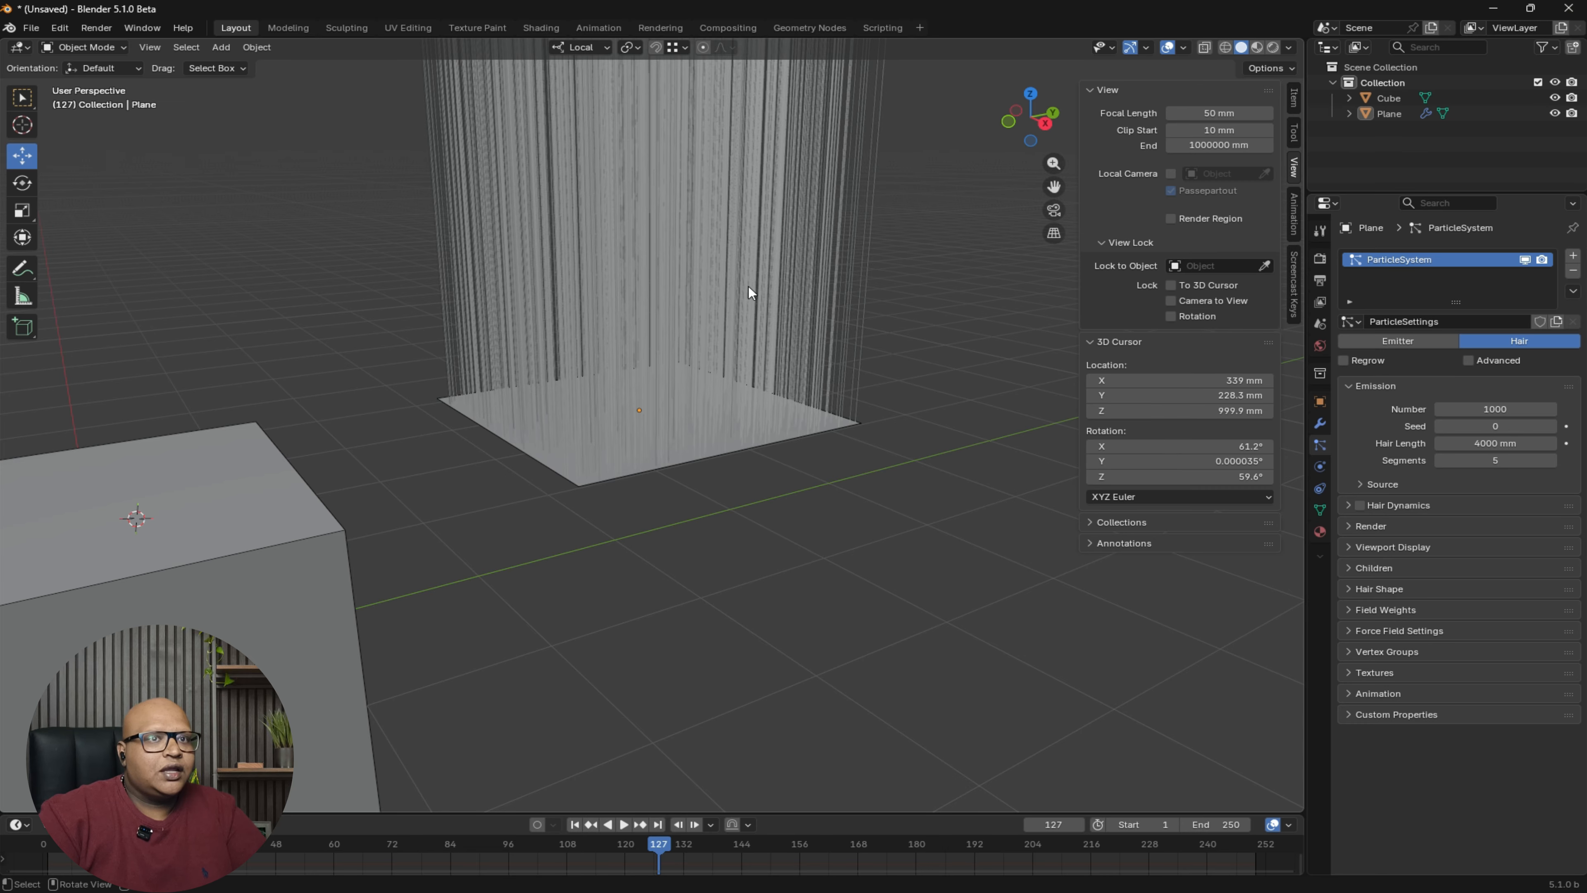
- Sketch an annotation stroke along the hair strands above the plane and erase it
shift+middle_drag(728, 323, 738, 433)
scroll(739, 436, down, 3)
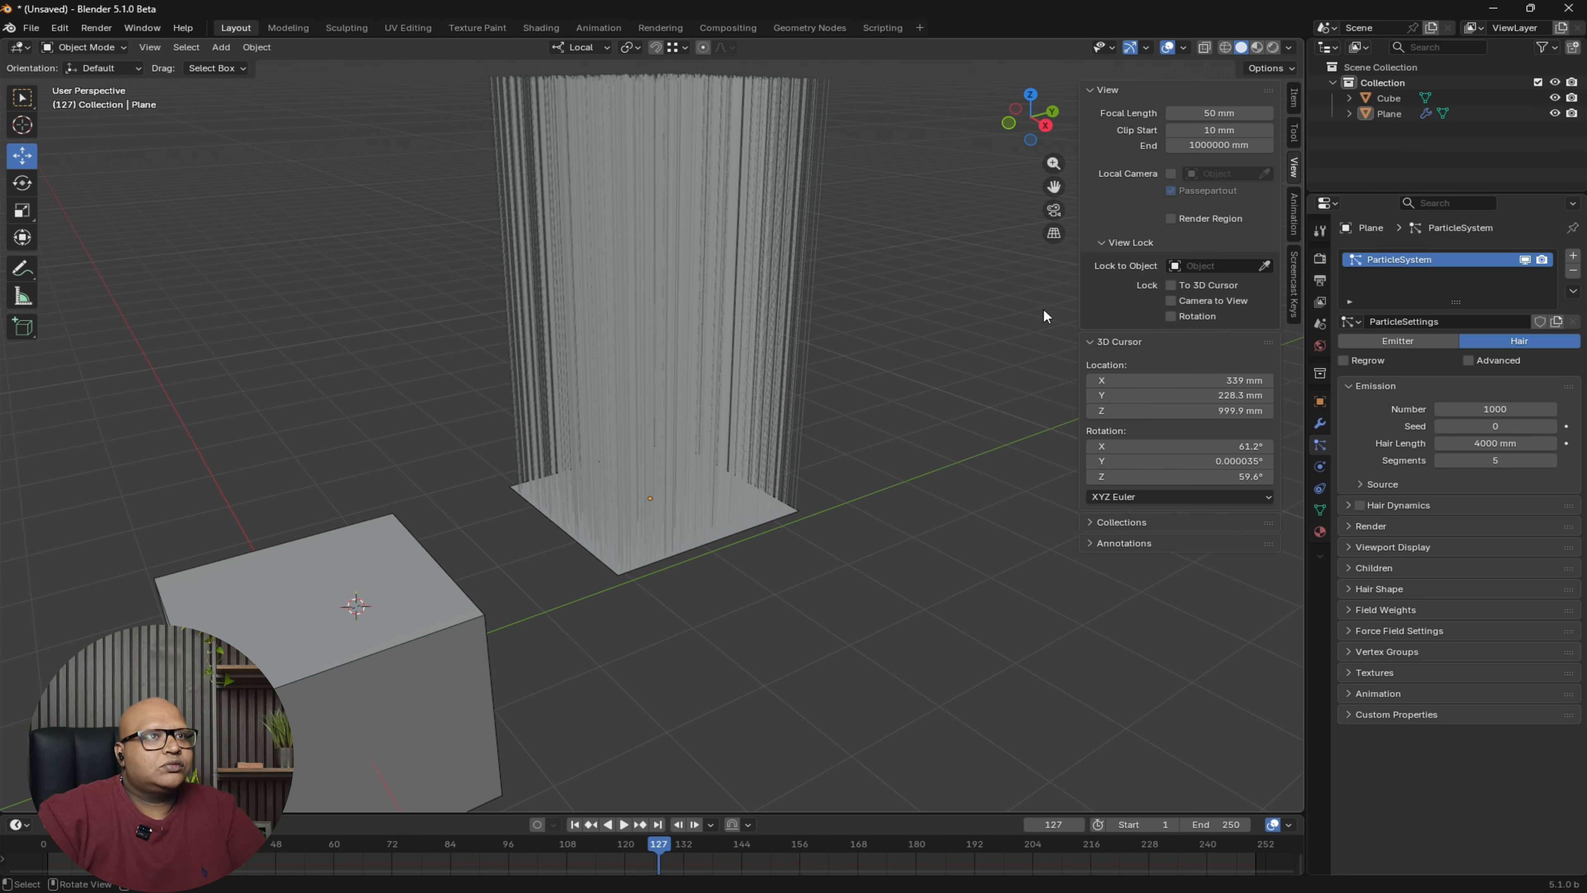
middle_drag(983, 407, 733, 492)
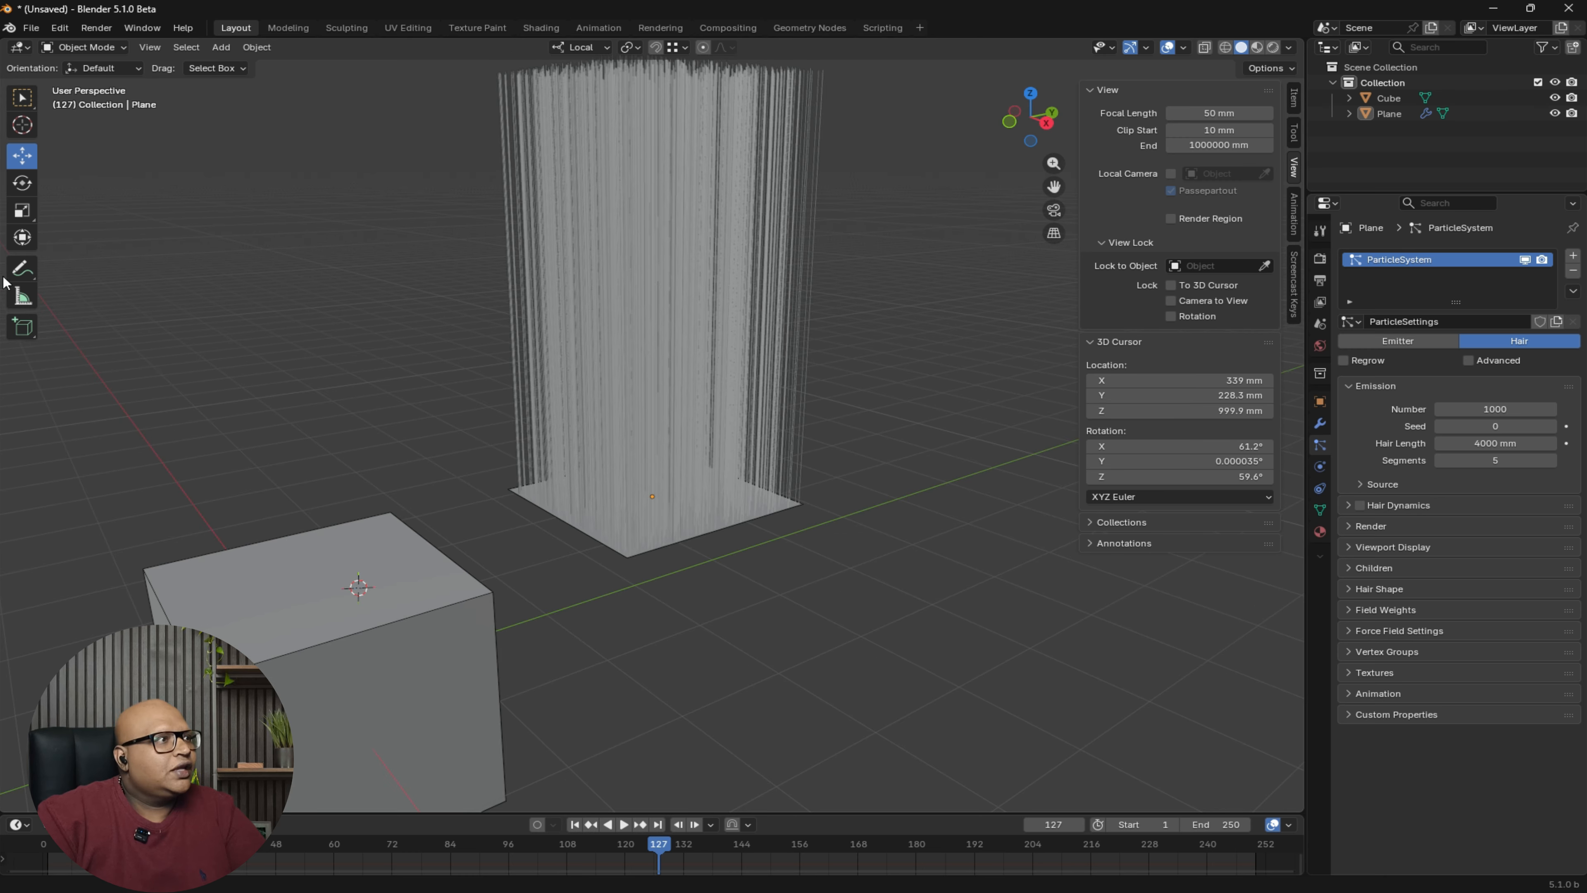
click(21, 269)
mouse_move(666, 510)
mouse_down()
mouse_move(666, 374)
mouse_move(701, 390)
mouse_up()
mouse_move(703, 304)
ctrl+mouse_down()
mouse_move(751, 395)
mouse_move(603, 423)
mouse_move(668, 493)
mouse_move(693, 485)
ctrl+mouse_up()
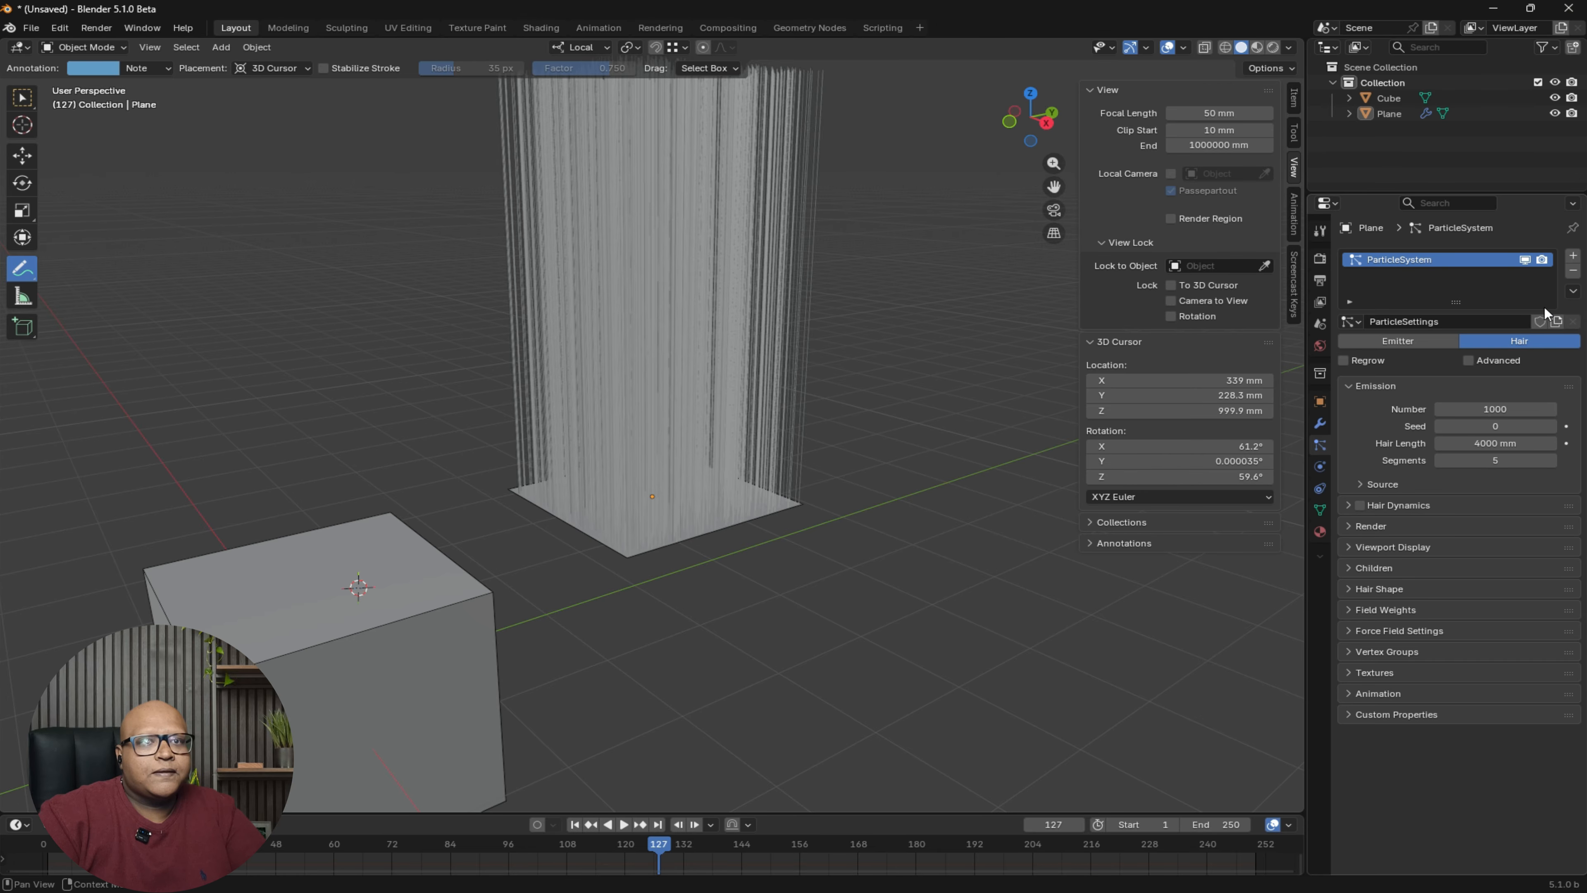
- Remove the particle system from the plane and switch back to the Move tool with both objects in view
click(1573, 272)
middle_drag(564, 530, 647, 446)
click(29, 161)
mouse_move(906, 400)
middle_down()
mouse_move(1018, 368)
mouse_move(826, 325)
middle_up()
middle_drag(885, 224, 832, 370)
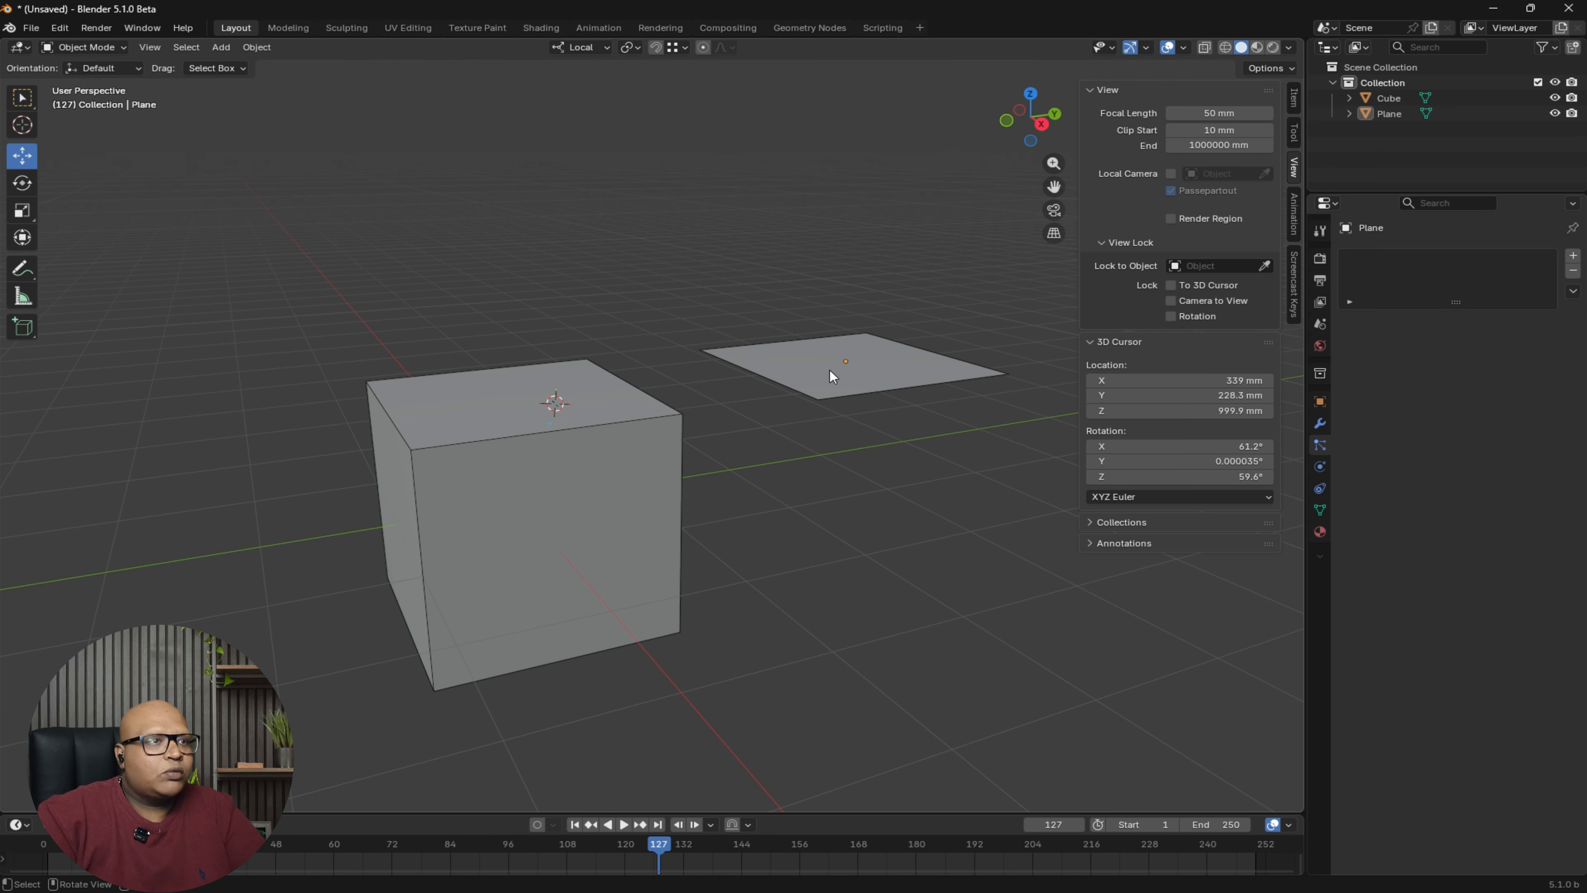
middle_drag(786, 267, 543, 410)
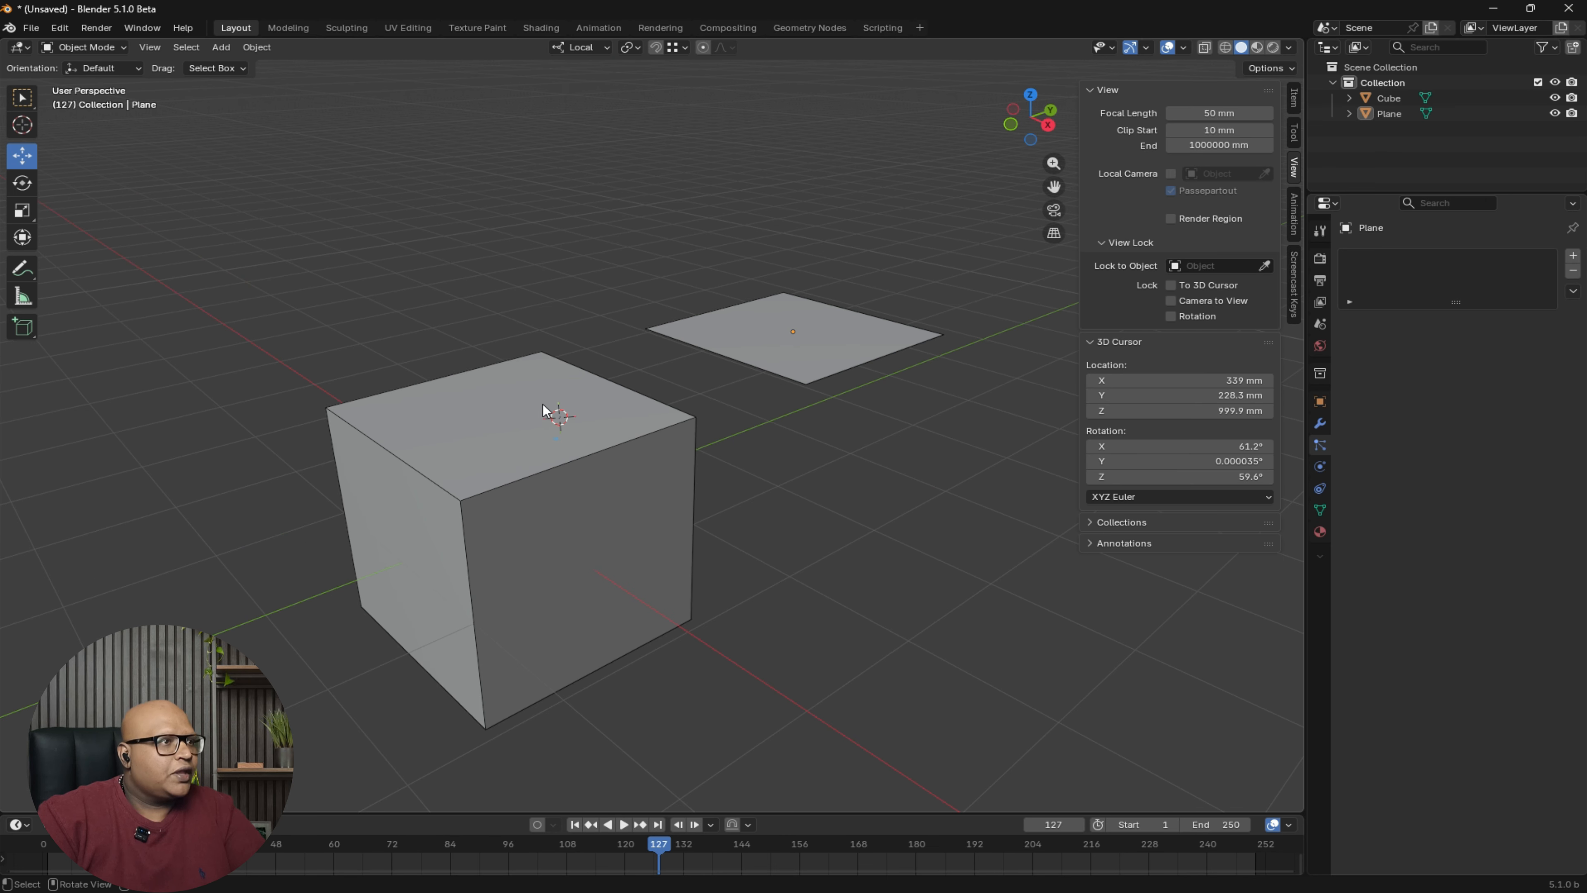
- Select the cube, set the transform orientation to Normal, and deselect the cube
click(417, 420)
click(568, 48)
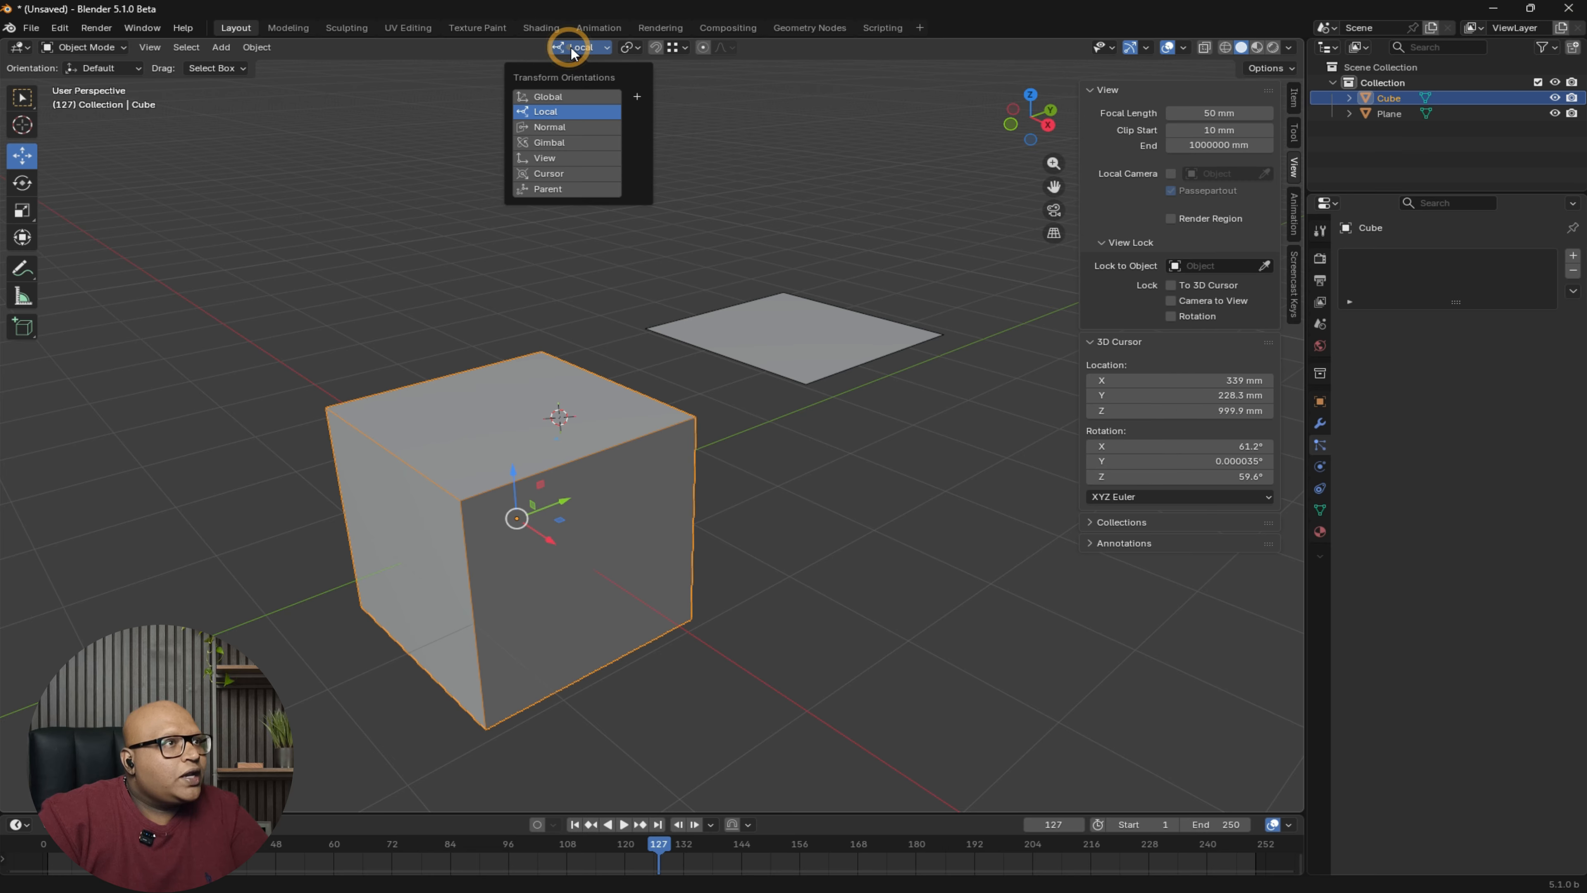
click(527, 129)
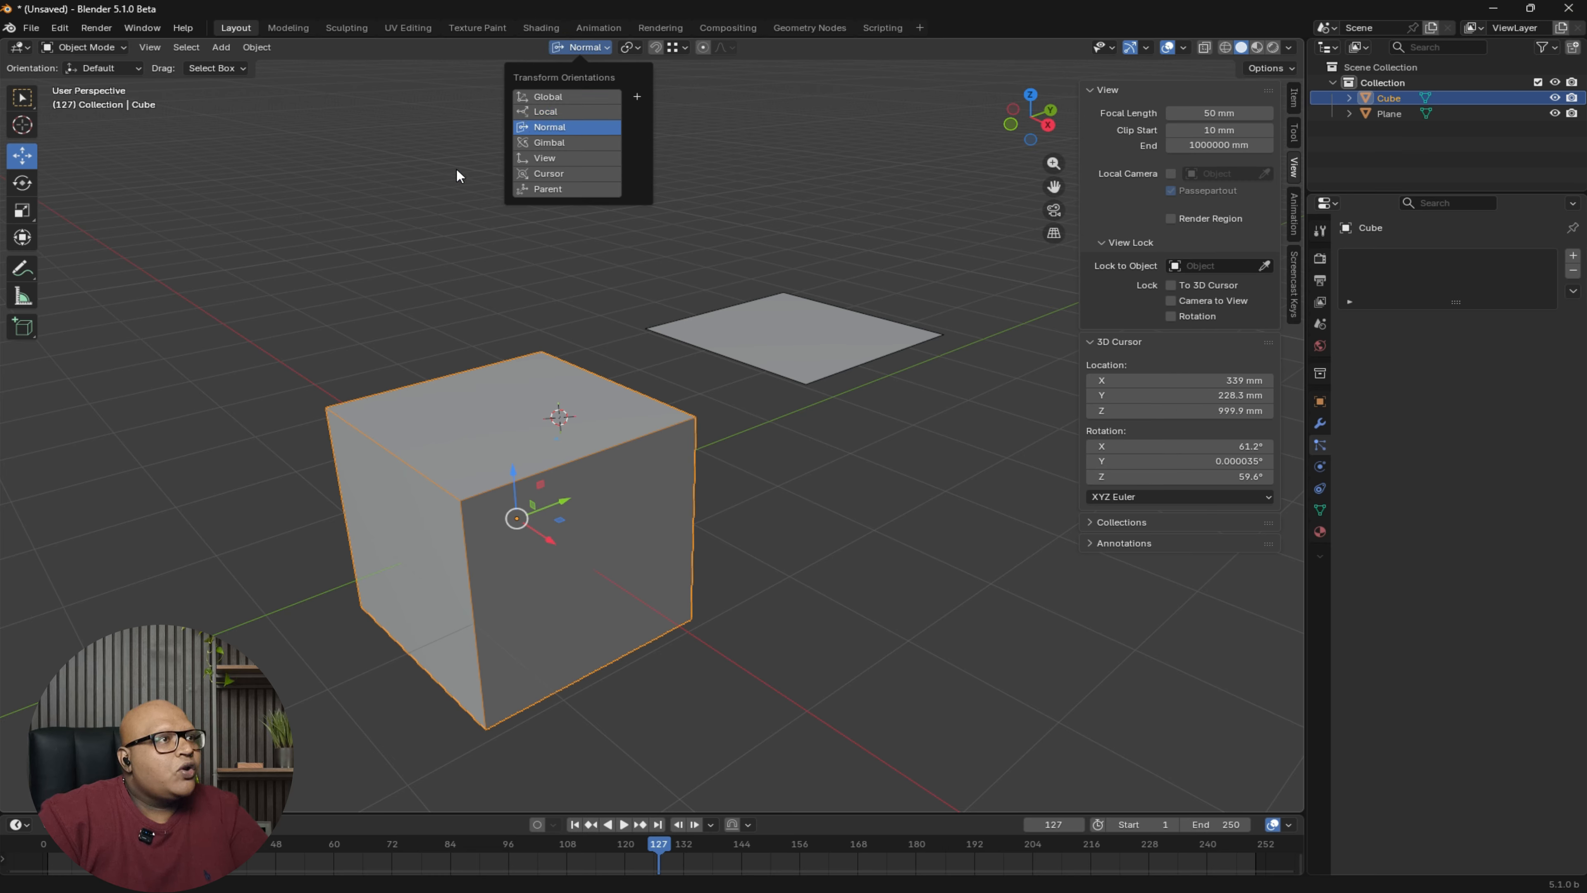
click(751, 170)
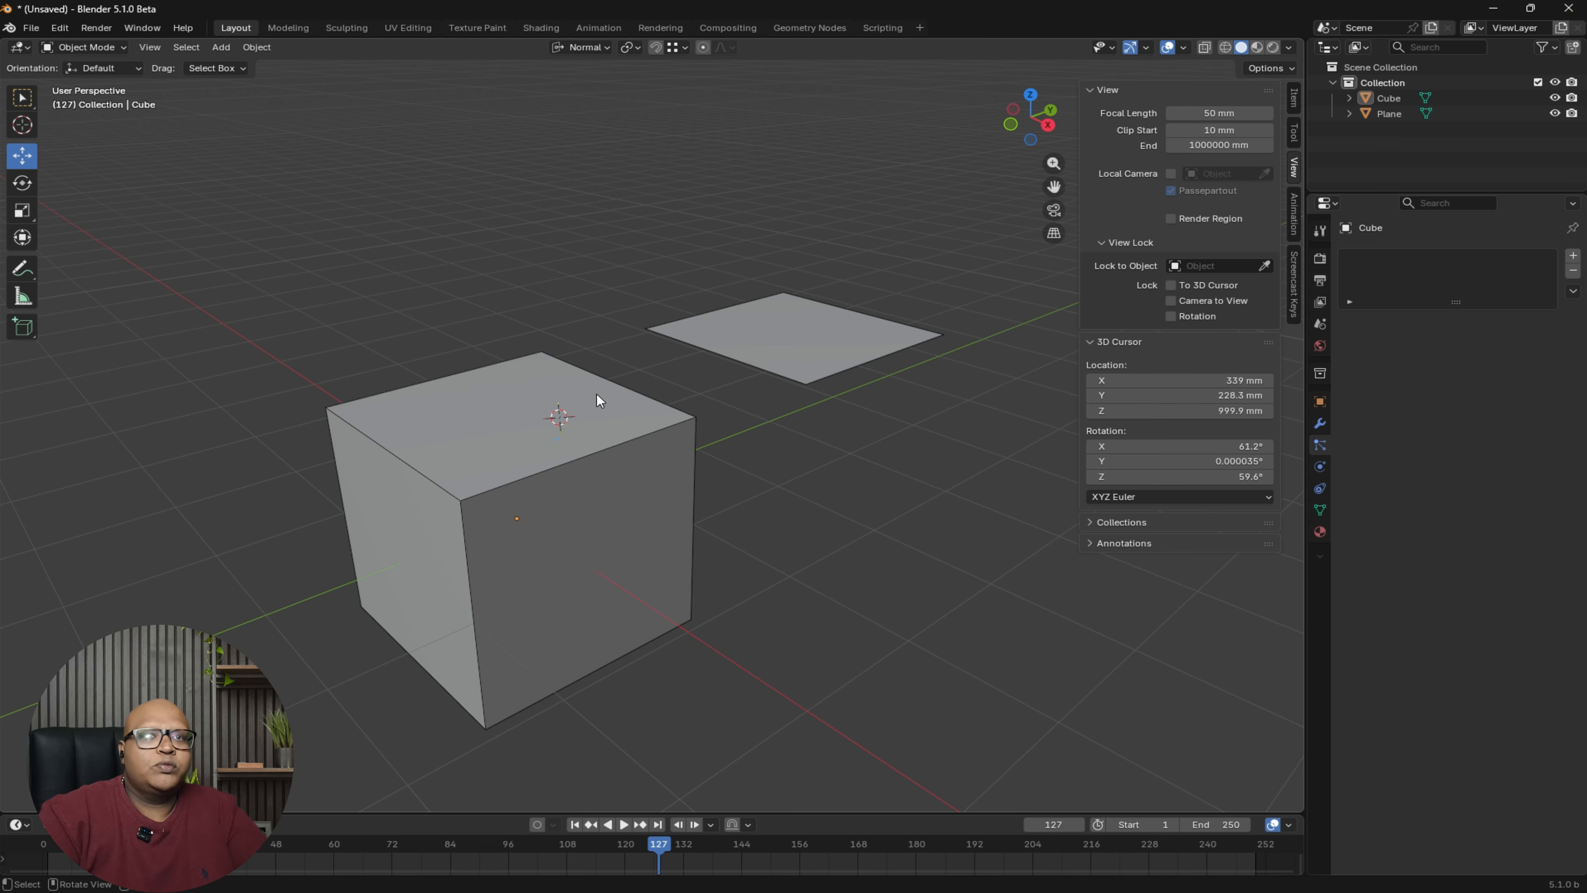
- Set the transform orientation to Global and rotate the cube freehand about the X axis and the Z axis
click(591, 50)
click(553, 97)
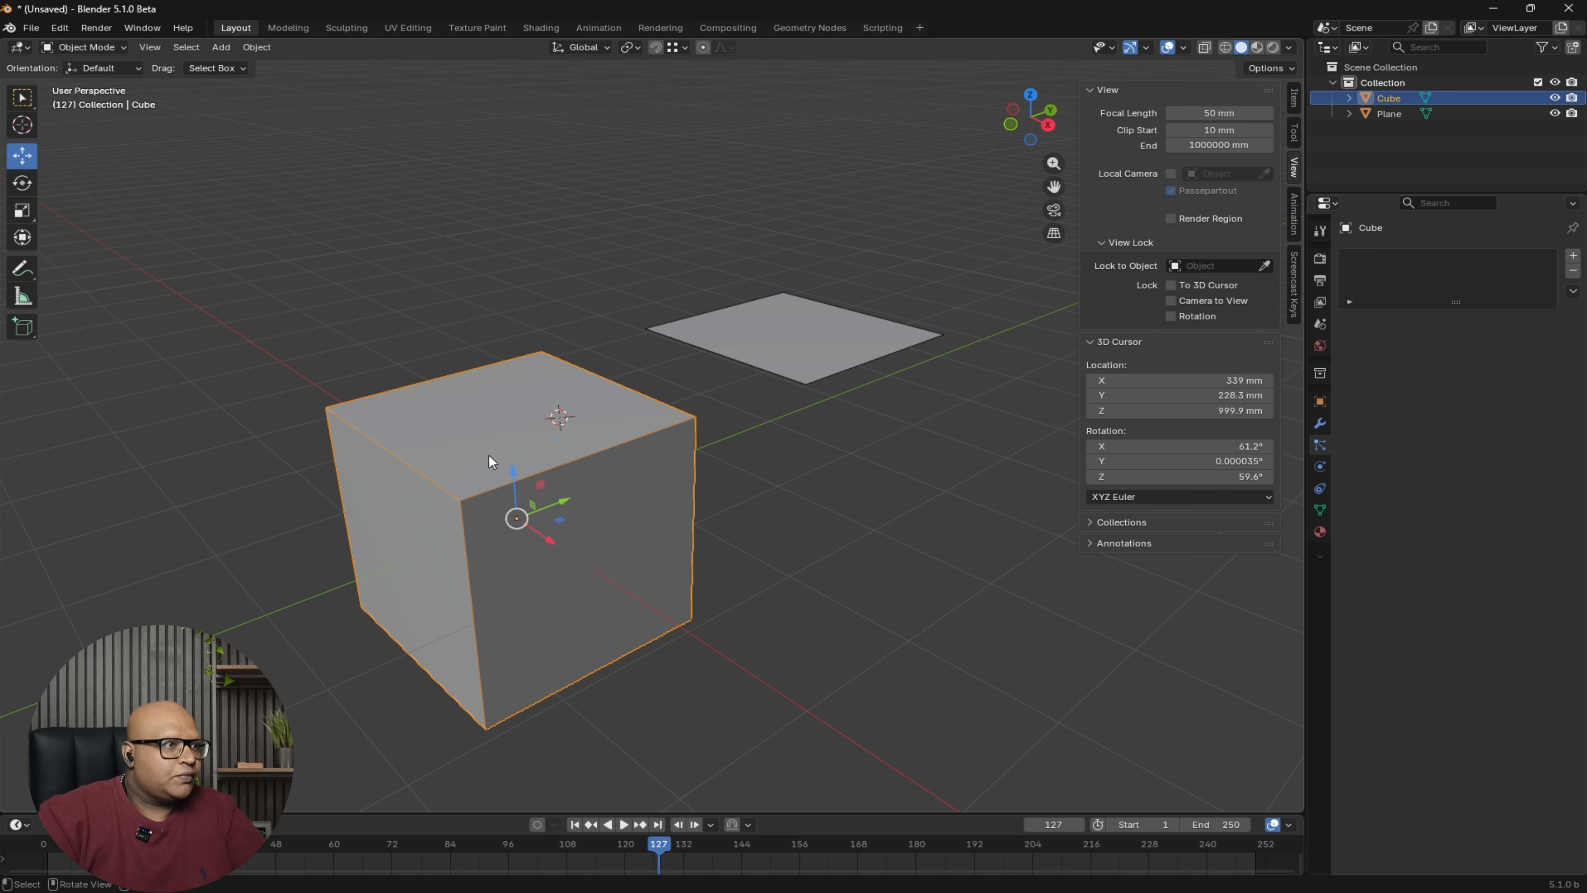
key(r)
key(x)
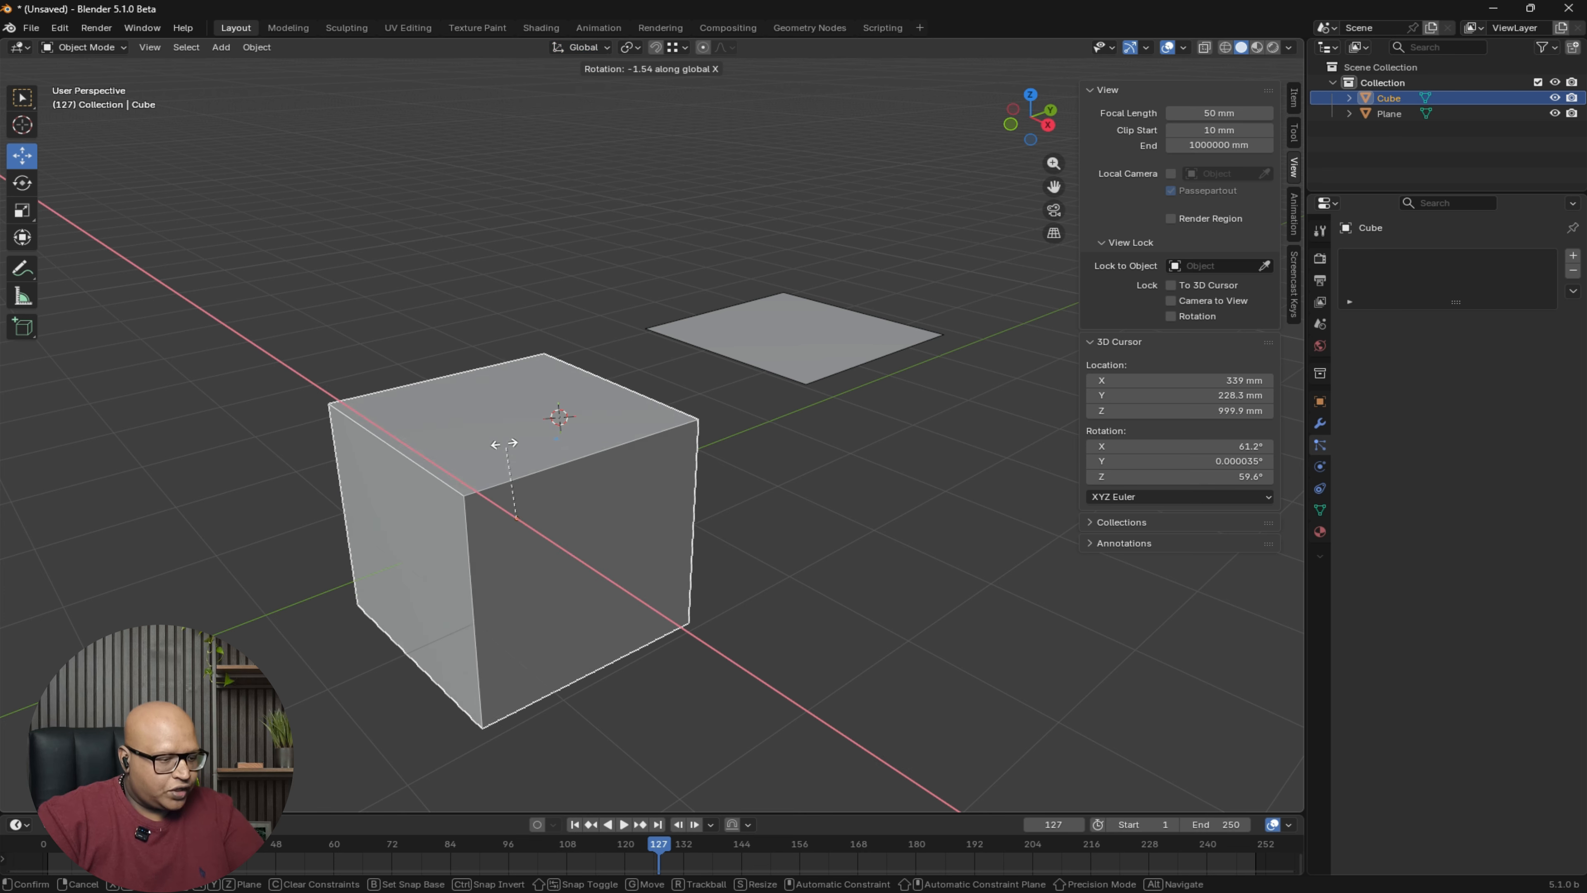
click(616, 431)
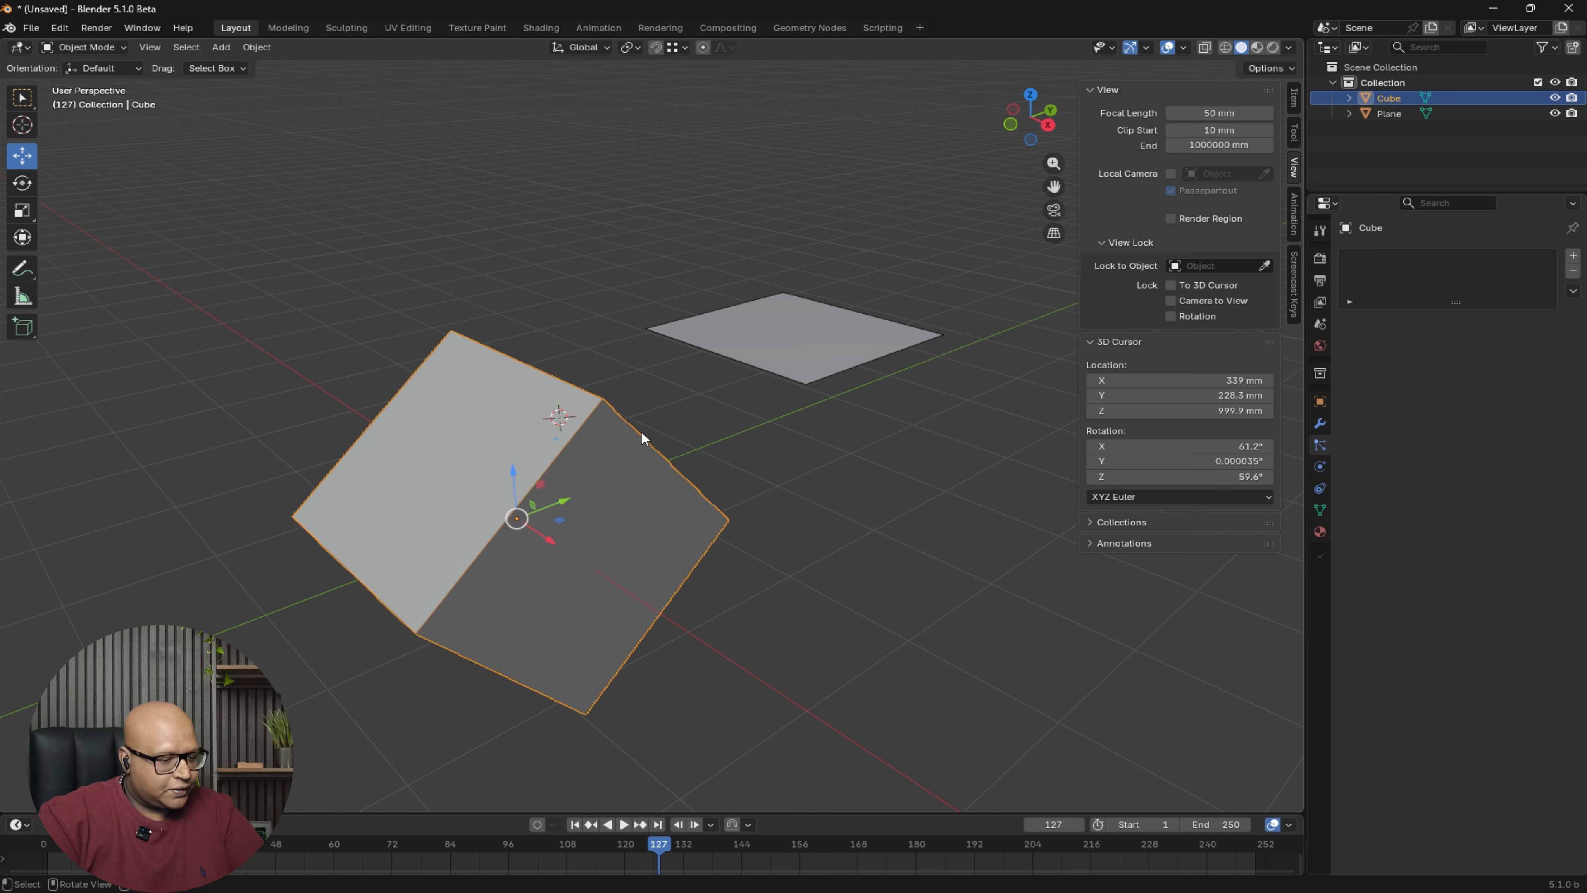
key(r)
key(z)
click(656, 524)
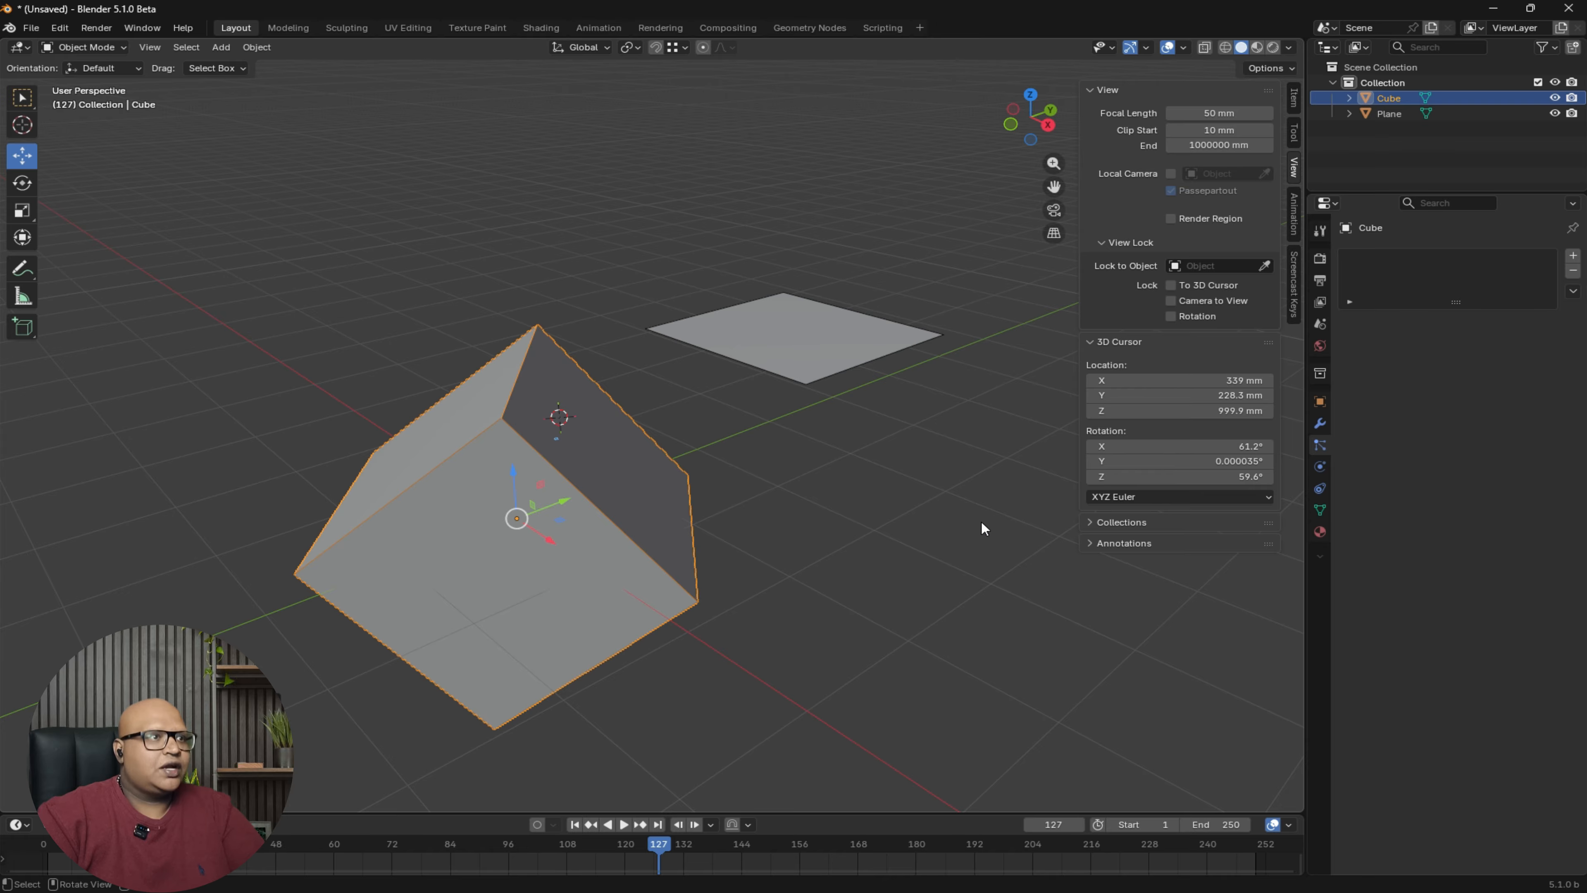
mouse_move(790, 524)
middle_down()
mouse_move(762, 524)
mouse_move(783, 520)
middle_up()
- Set the transform orientation to Local and examine the gizmo on the rotated cube
click(586, 48)
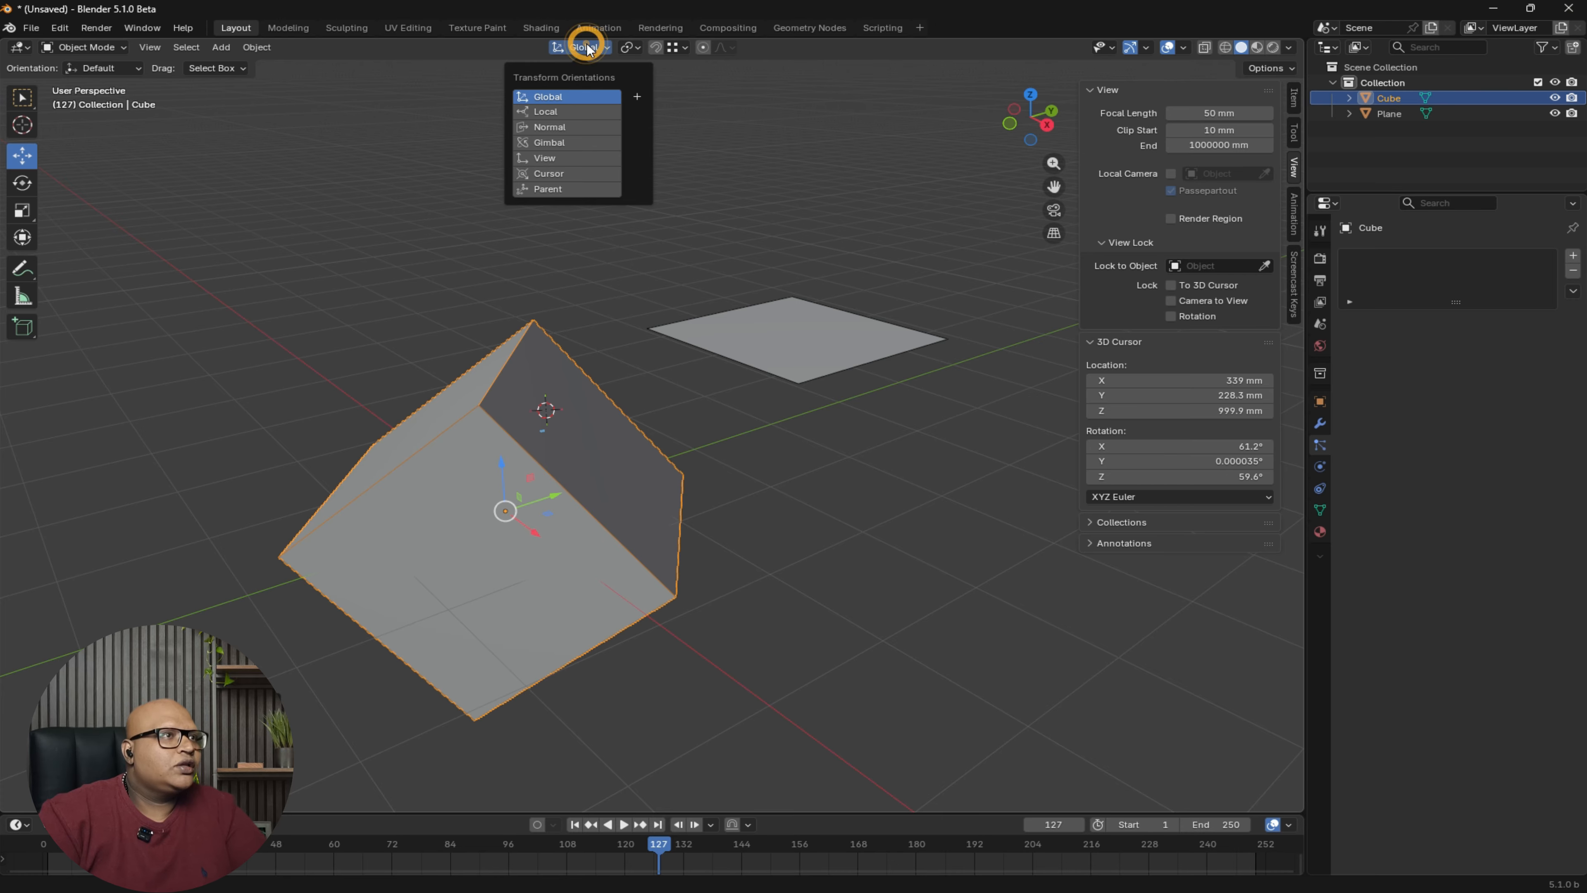
click(565, 112)
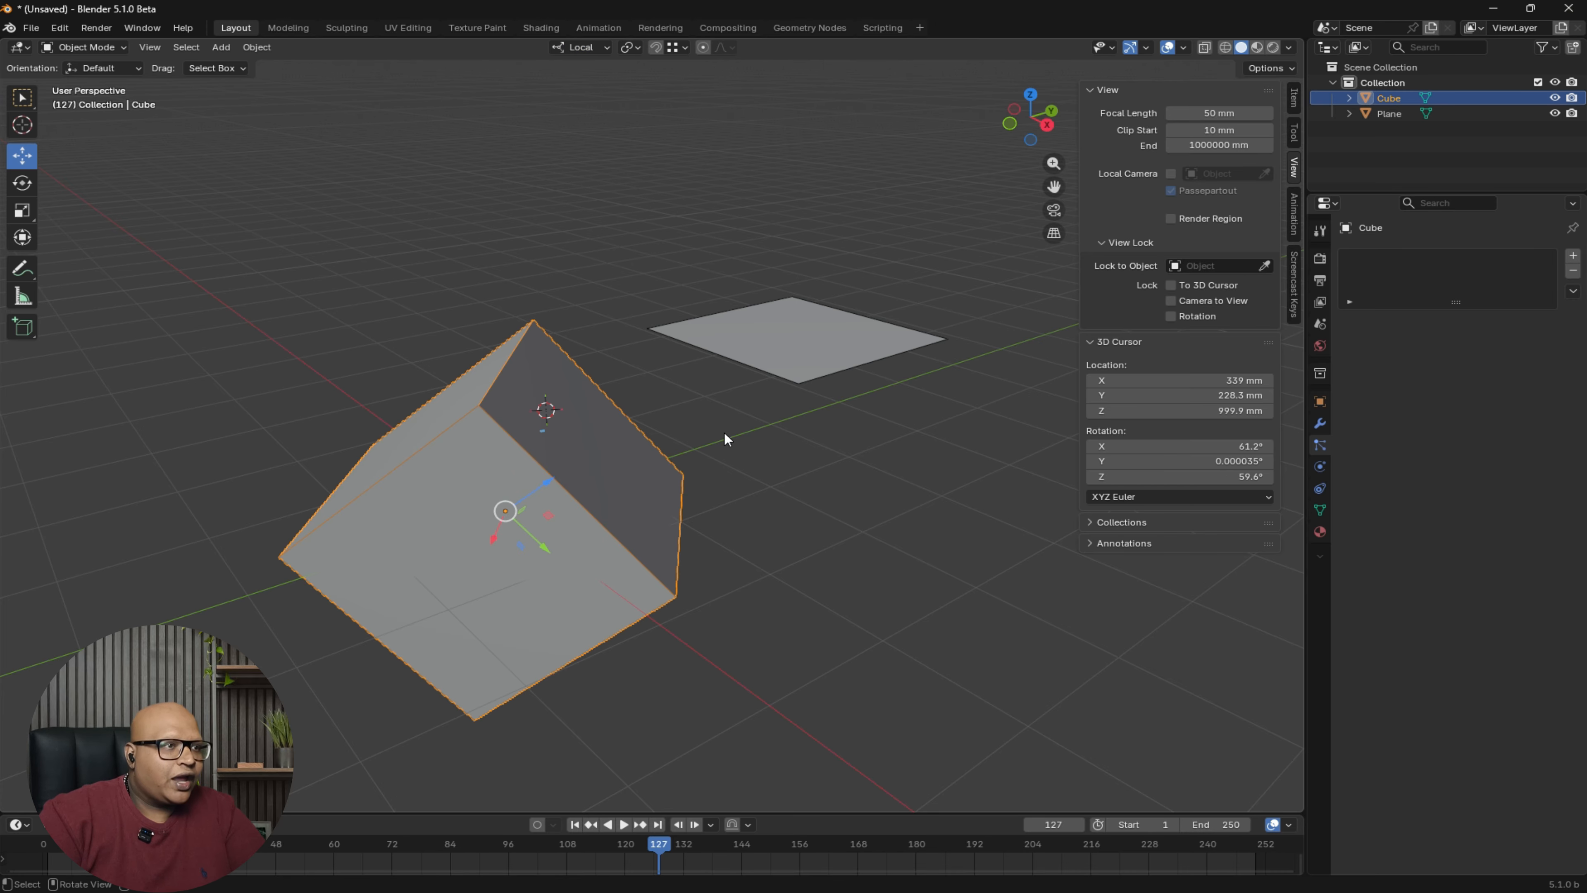
middle_drag(725, 432, 609, 450)
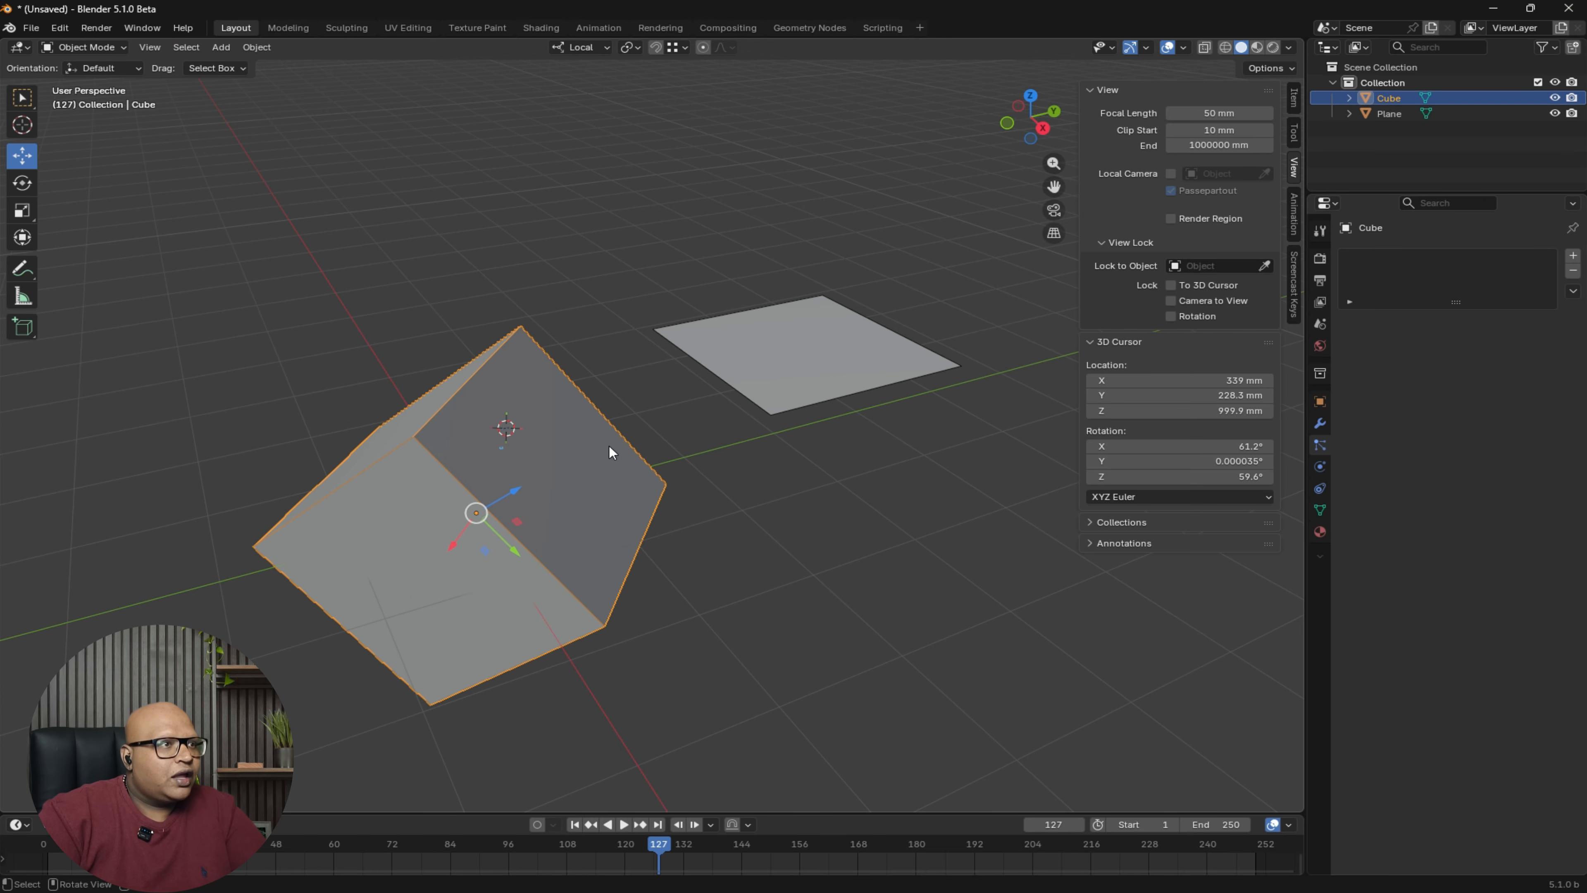
click(587, 47)
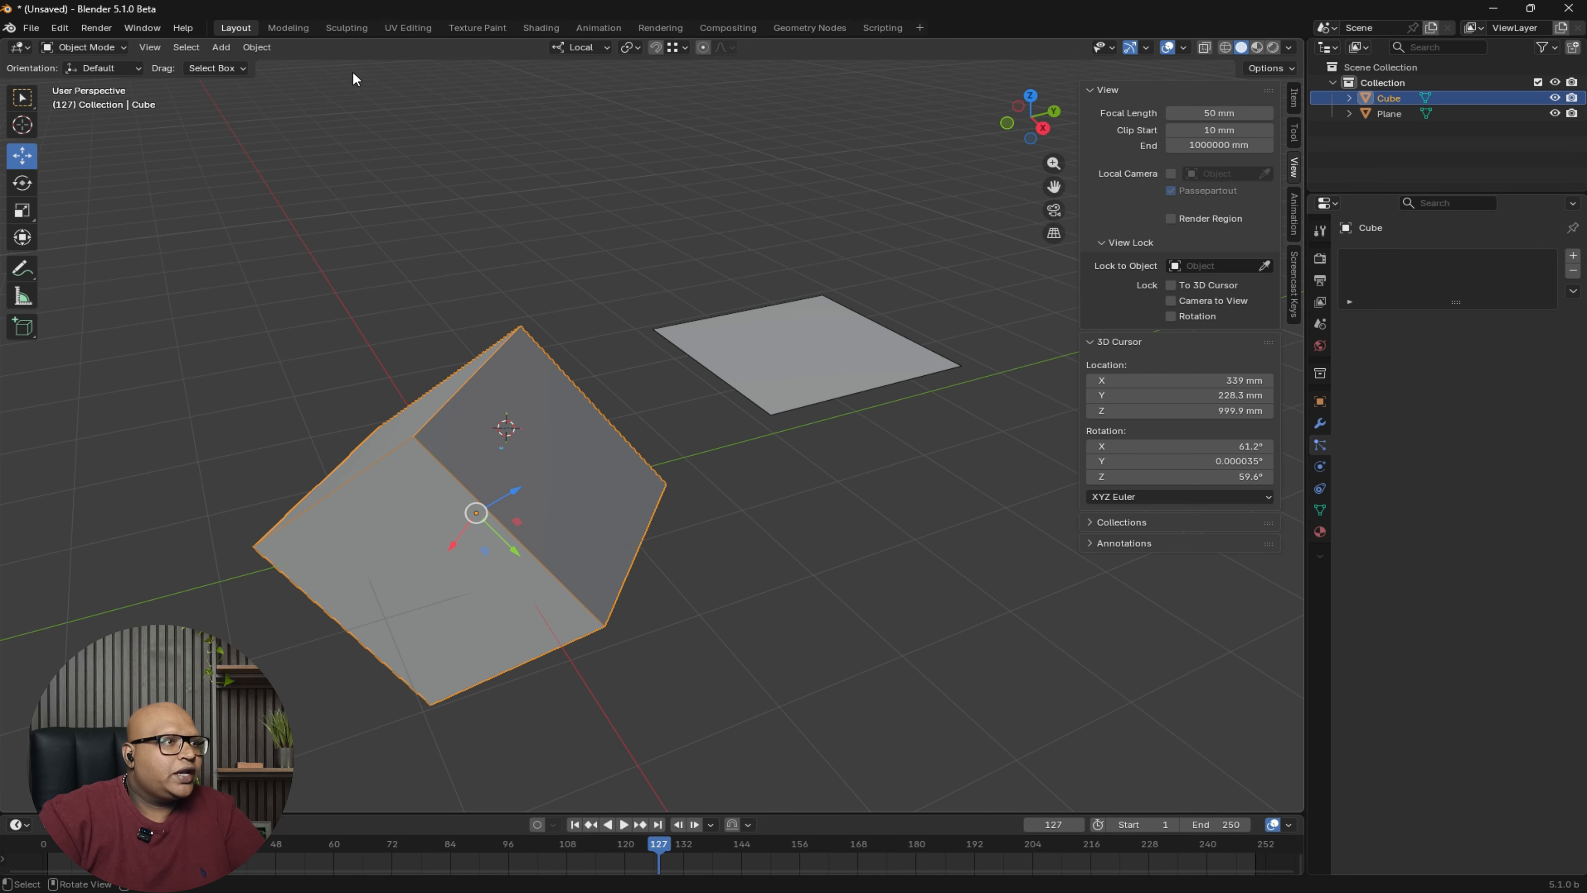
- Select a side face of the tilted cube in Edit Mode and compare the Normal and Local transform orientations on it
key(Tab)
click(586, 458)
click(584, 48)
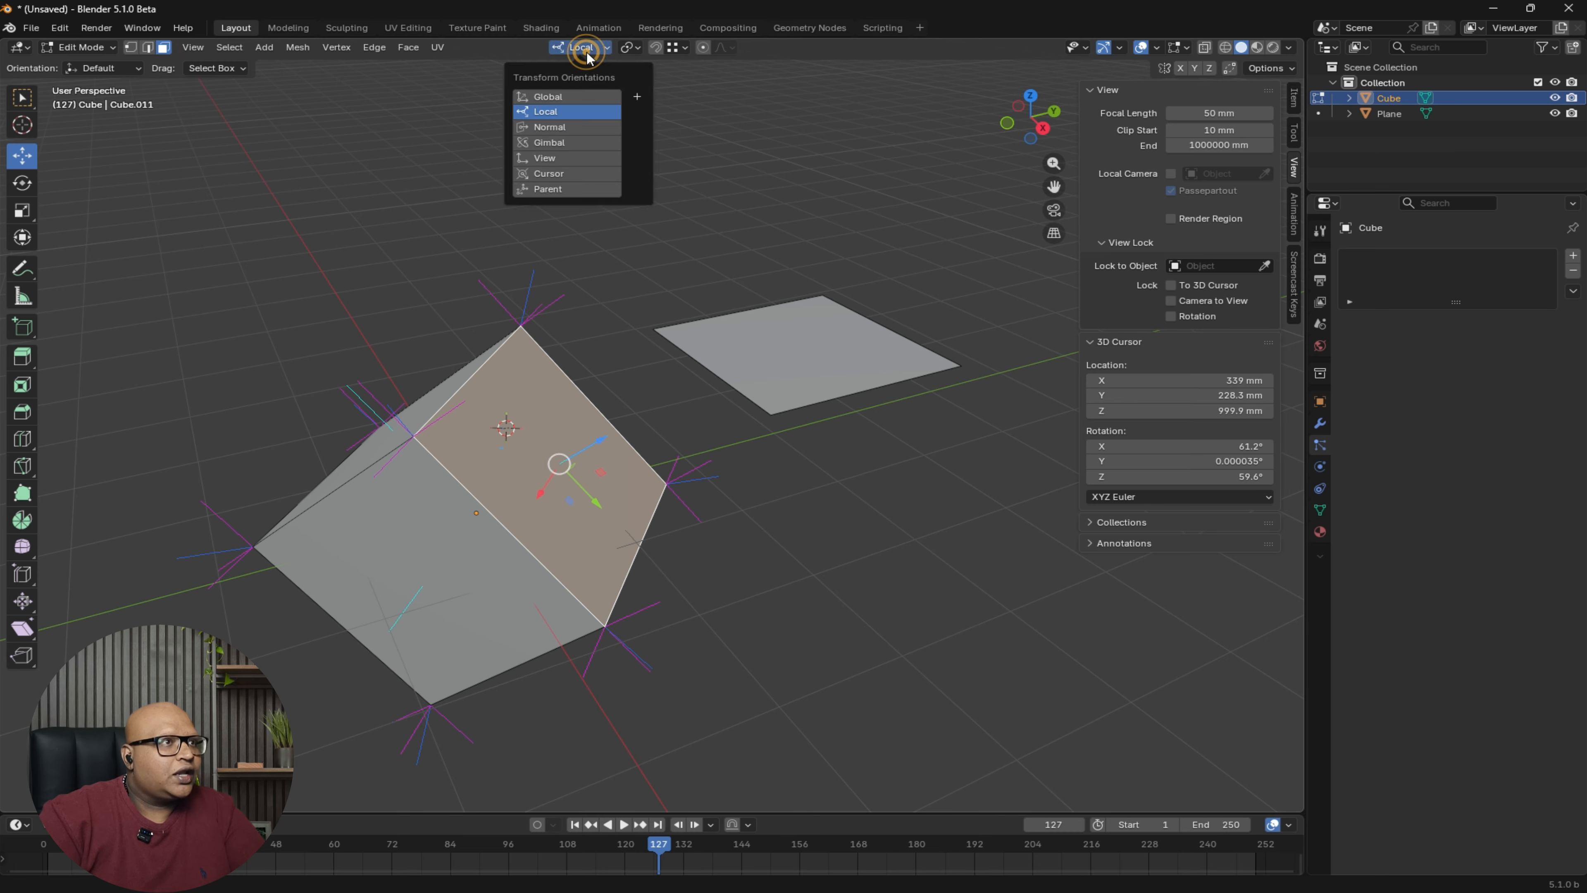
click(565, 130)
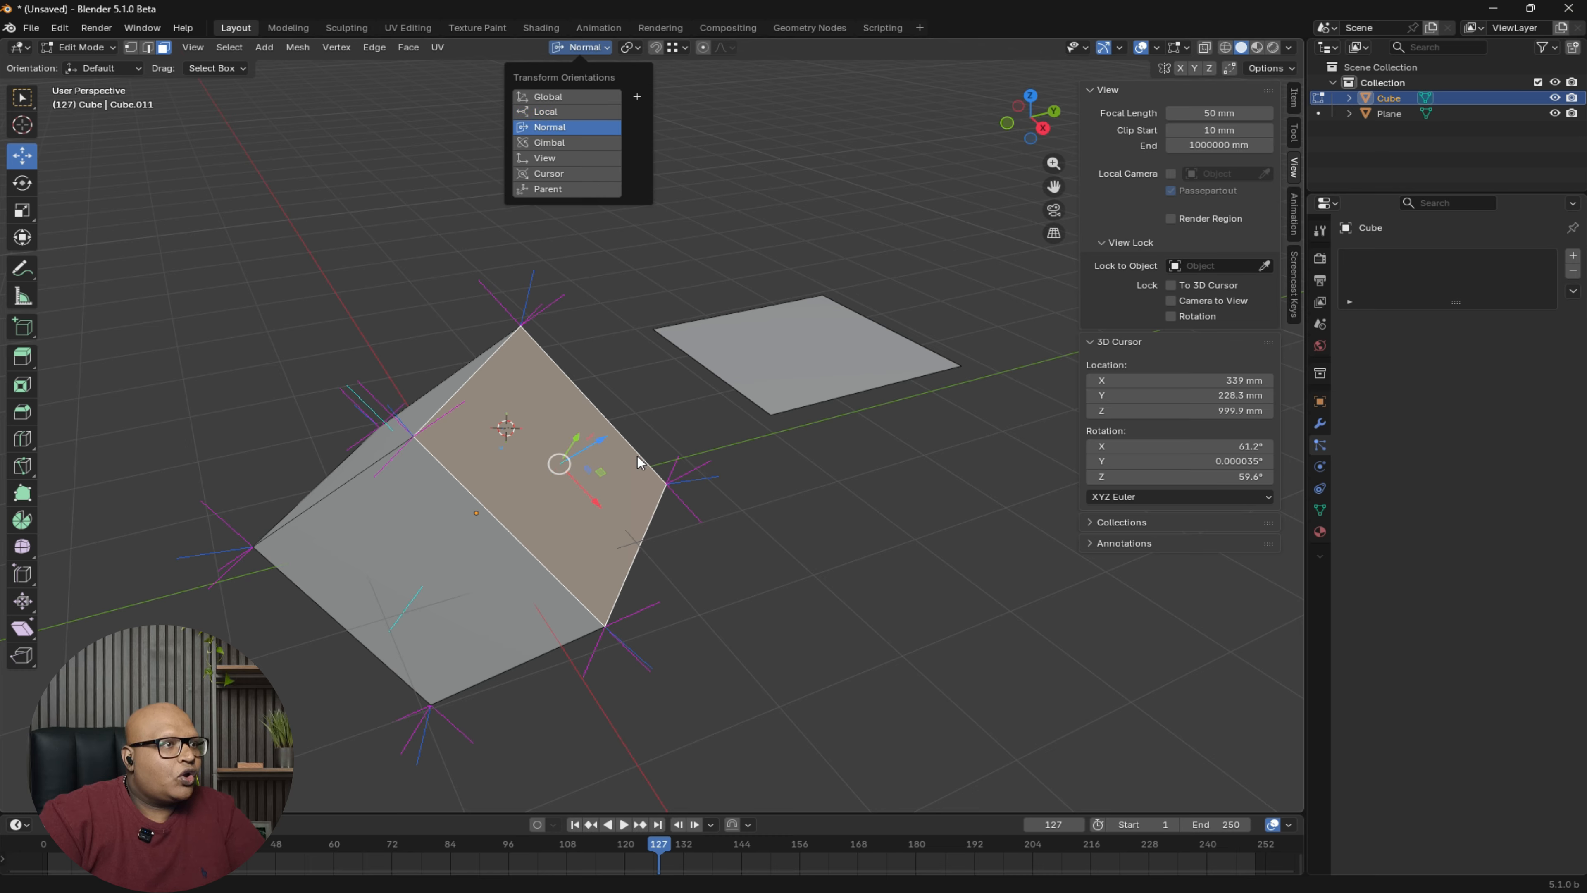
click(549, 111)
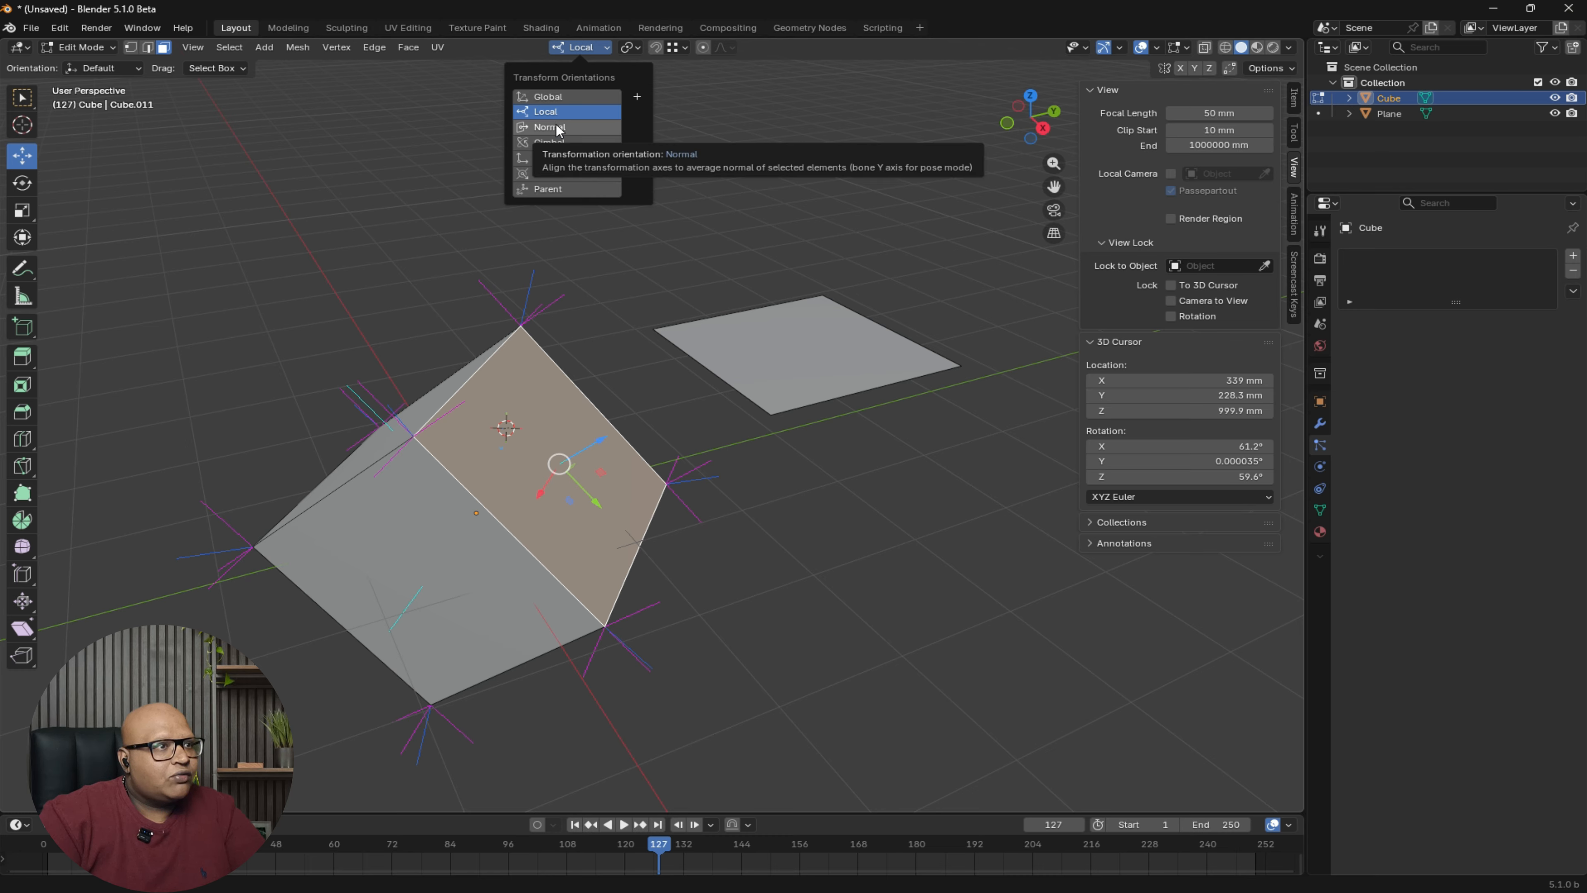
- Set the transform orientation to Normal and move the selected face of the tilted cube freehand outward along its normal Z axis
click(558, 128)
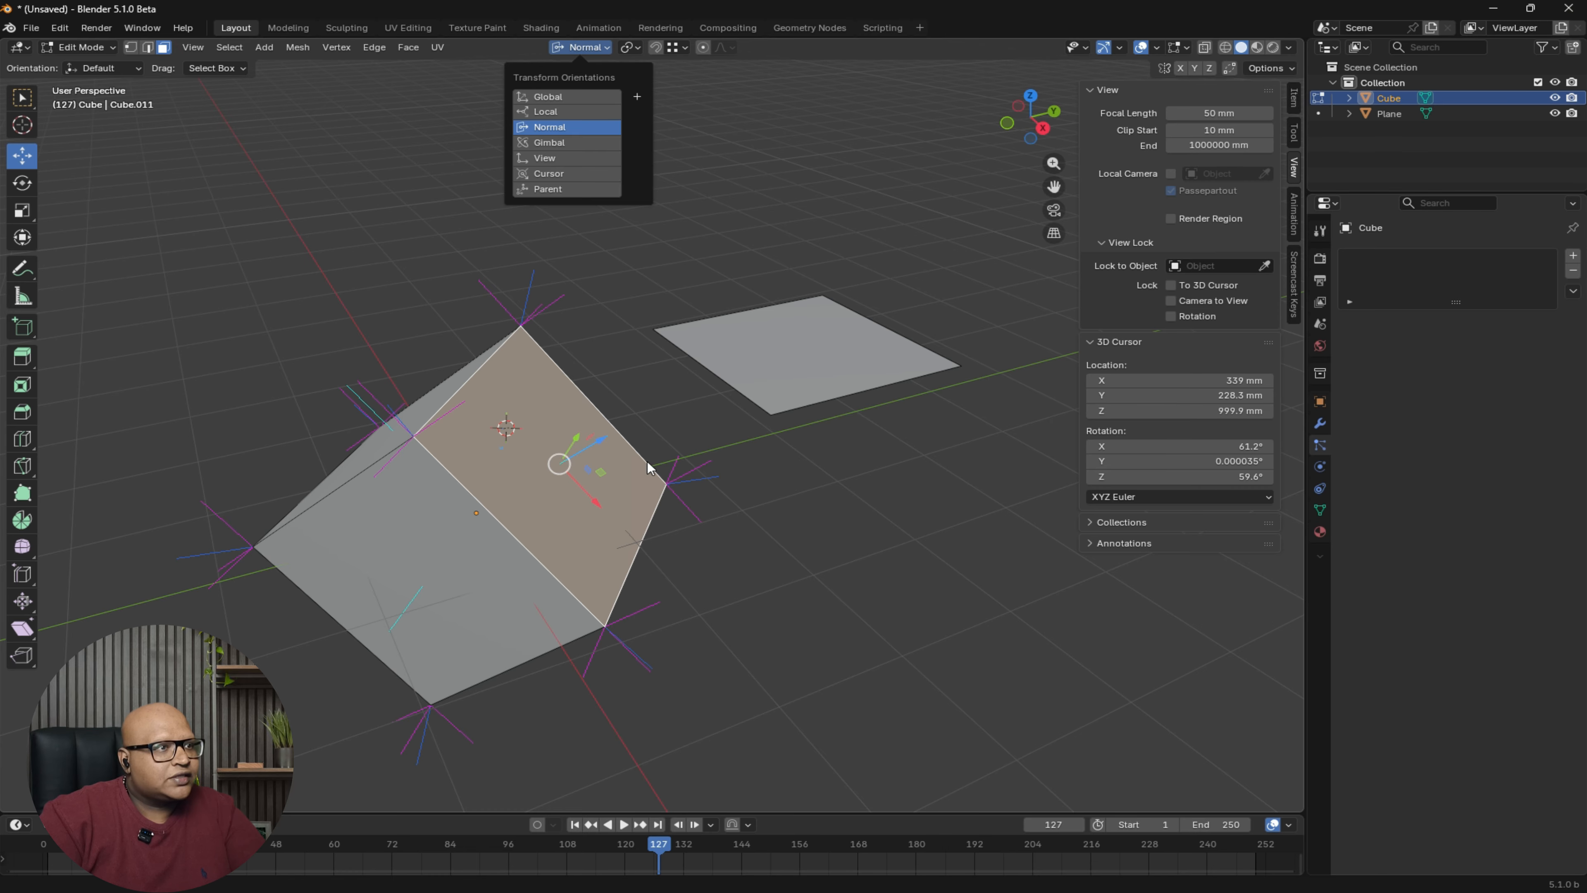
drag(600, 440, 654, 411)
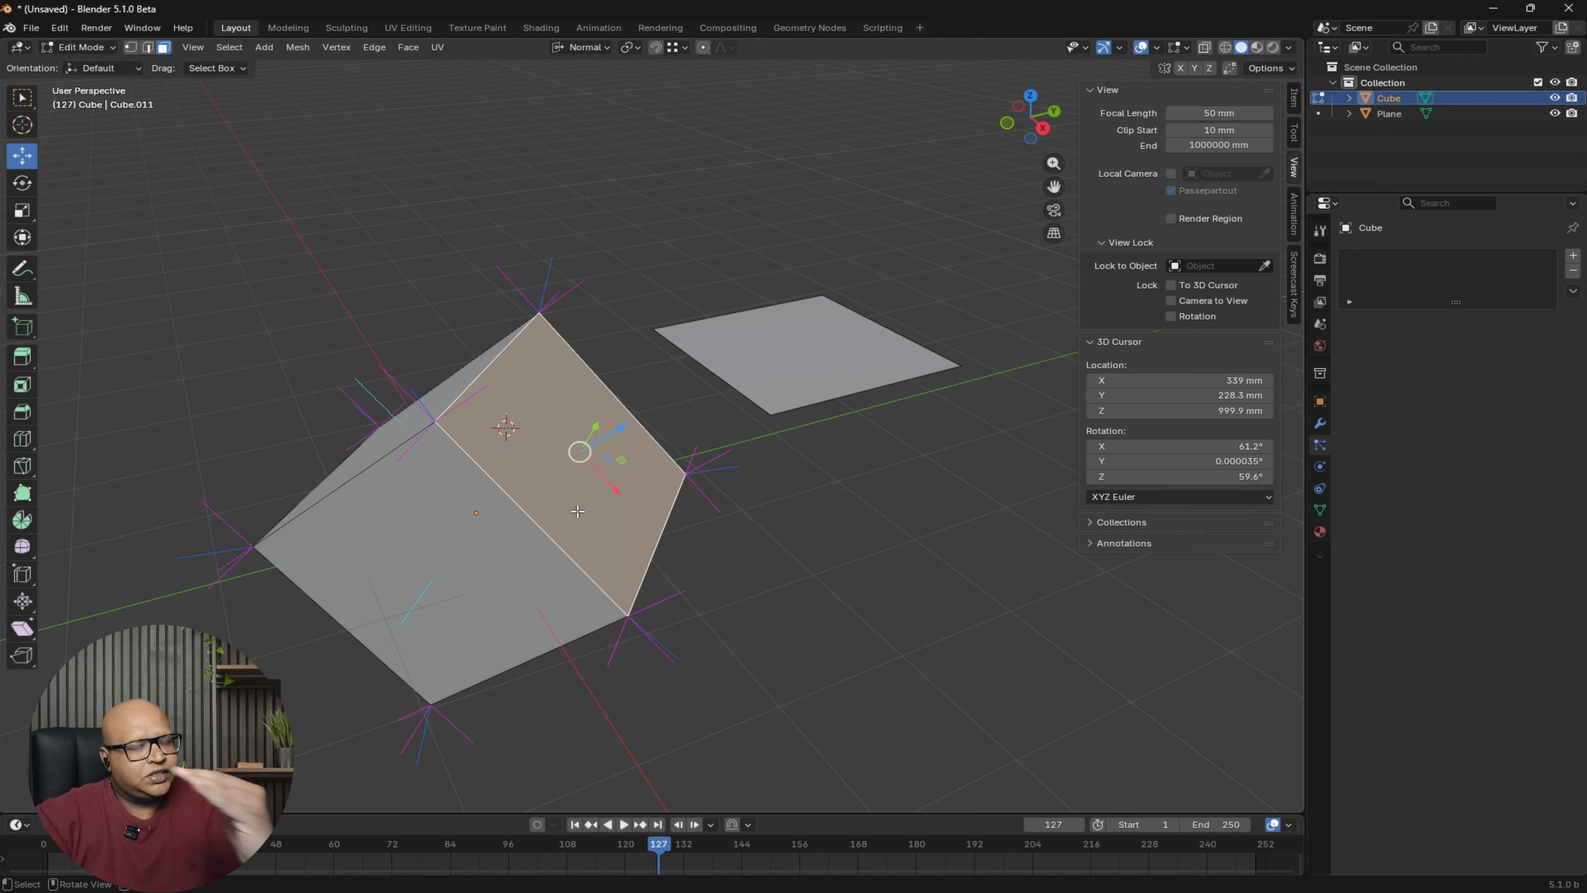
middle_drag(581, 566, 704, 332)
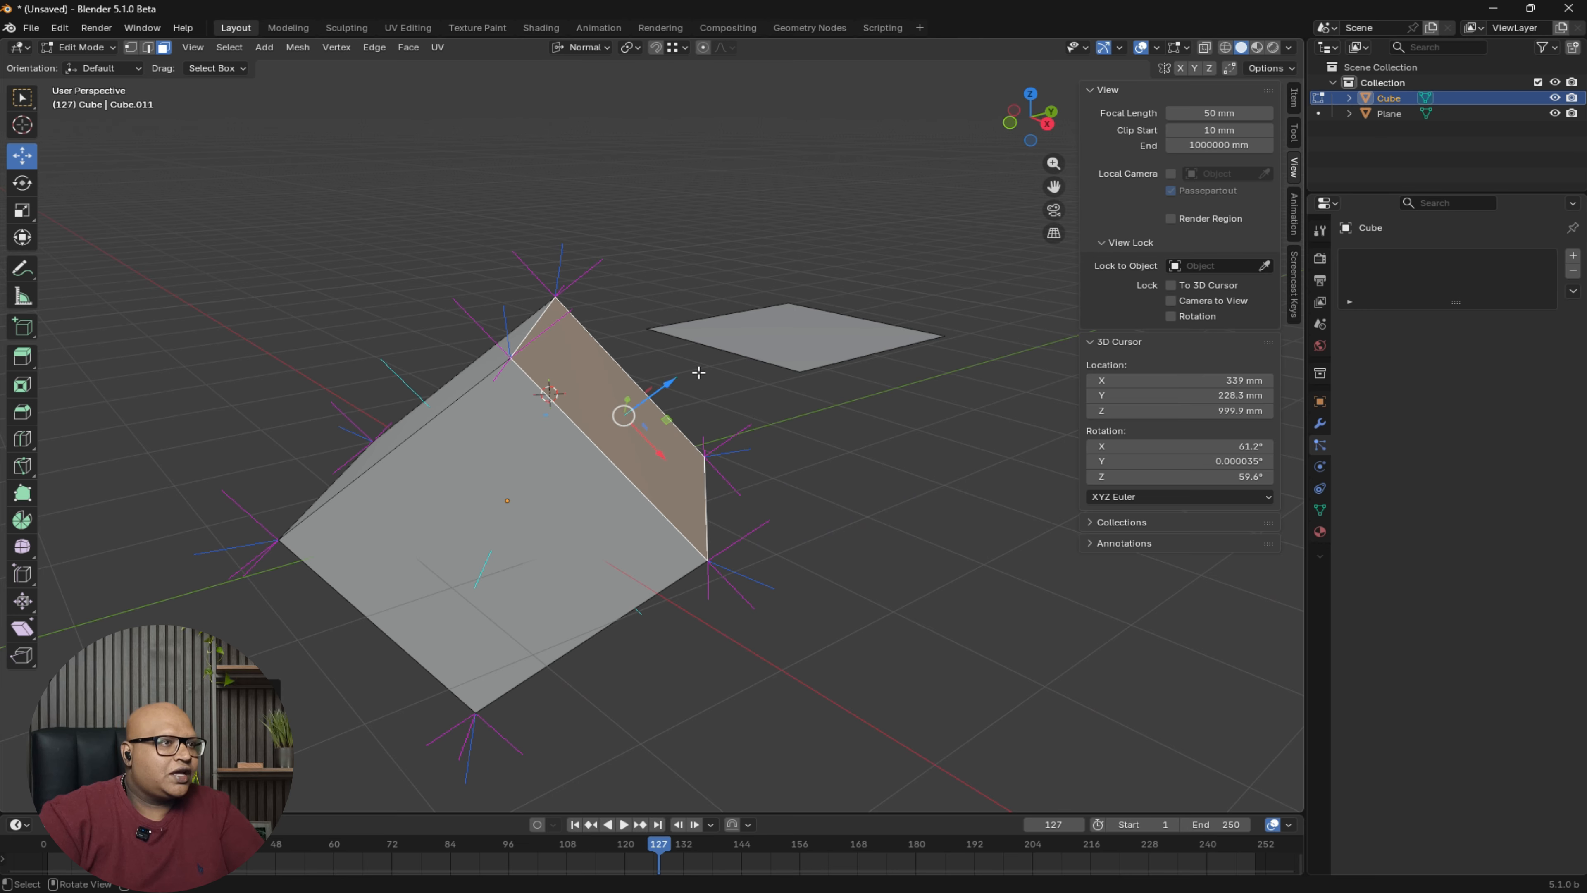
drag(659, 391, 693, 375)
middle_drag(694, 374, 635, 403)
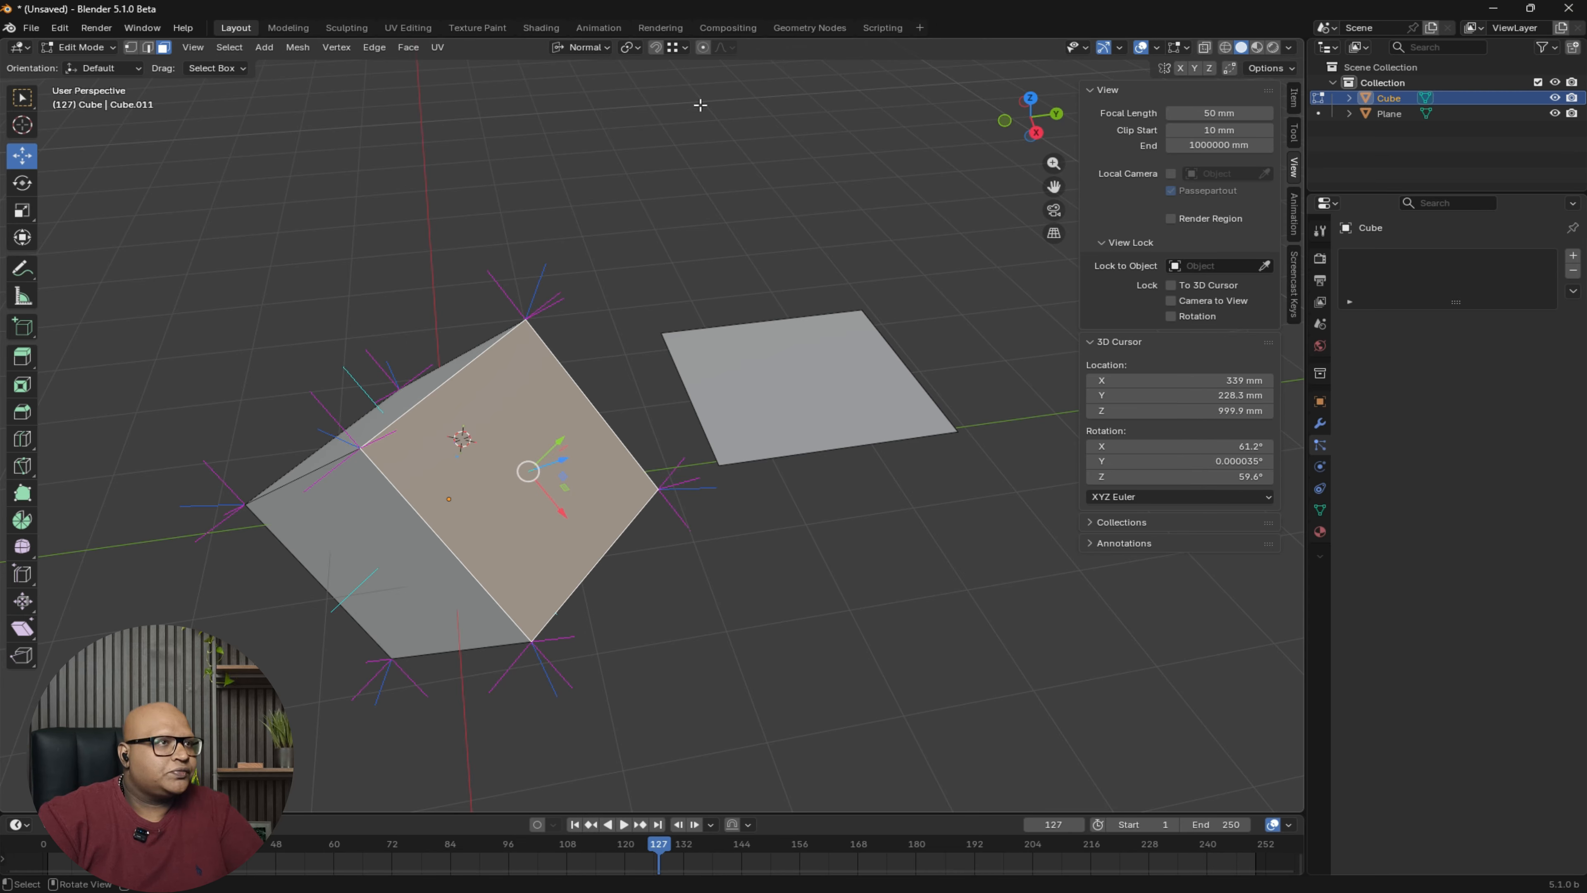
- Set the transform orientation to Gimbal with the unrotated cube selected
click(590, 46)
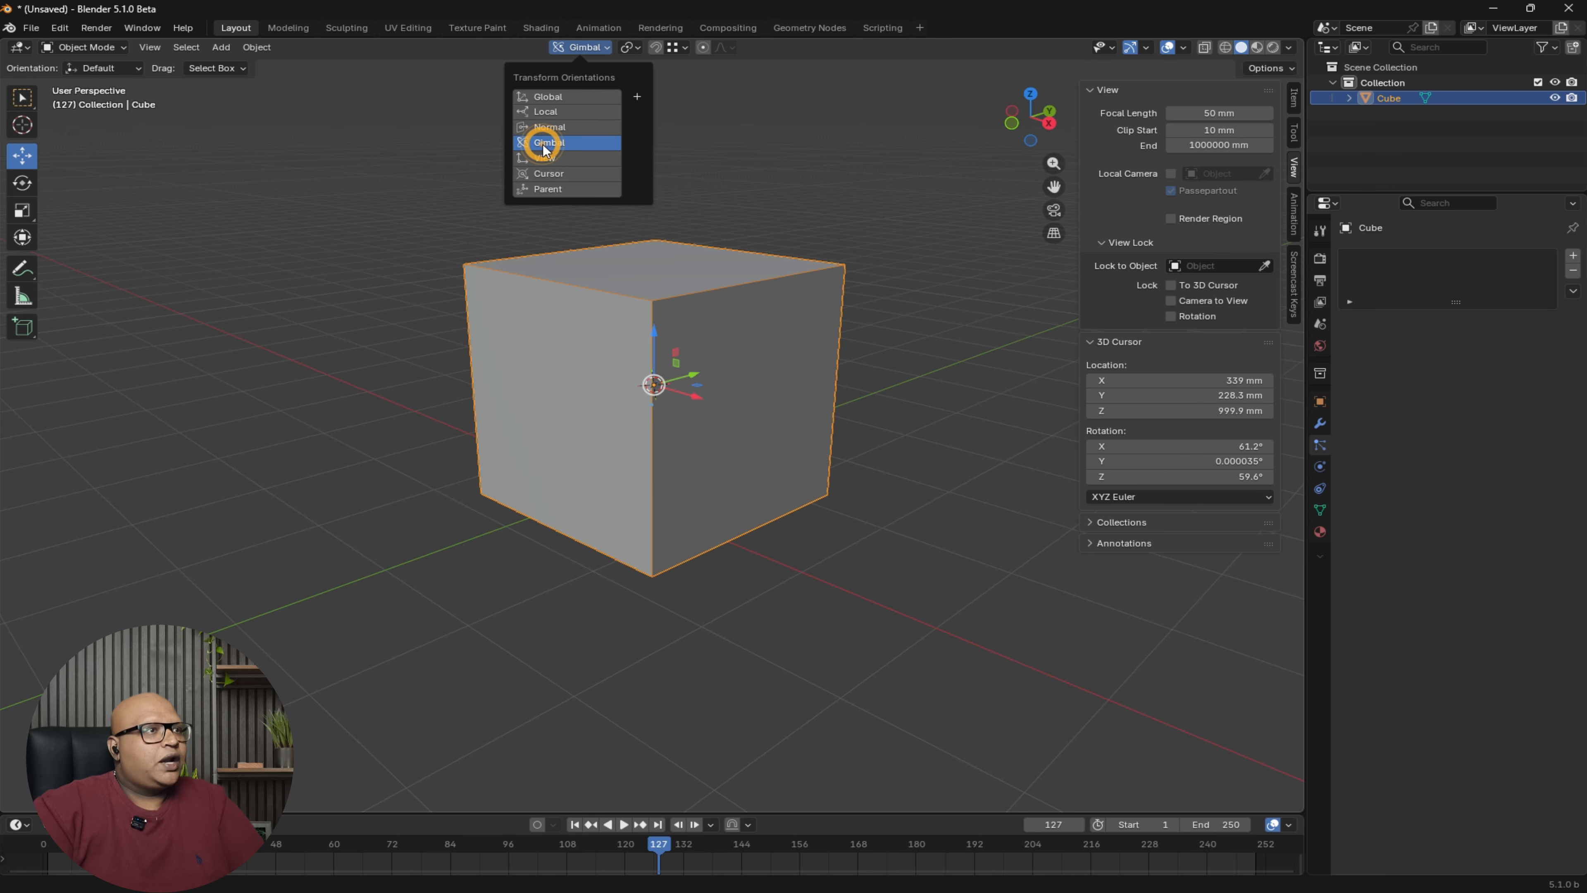
click(543, 144)
click(593, 49)
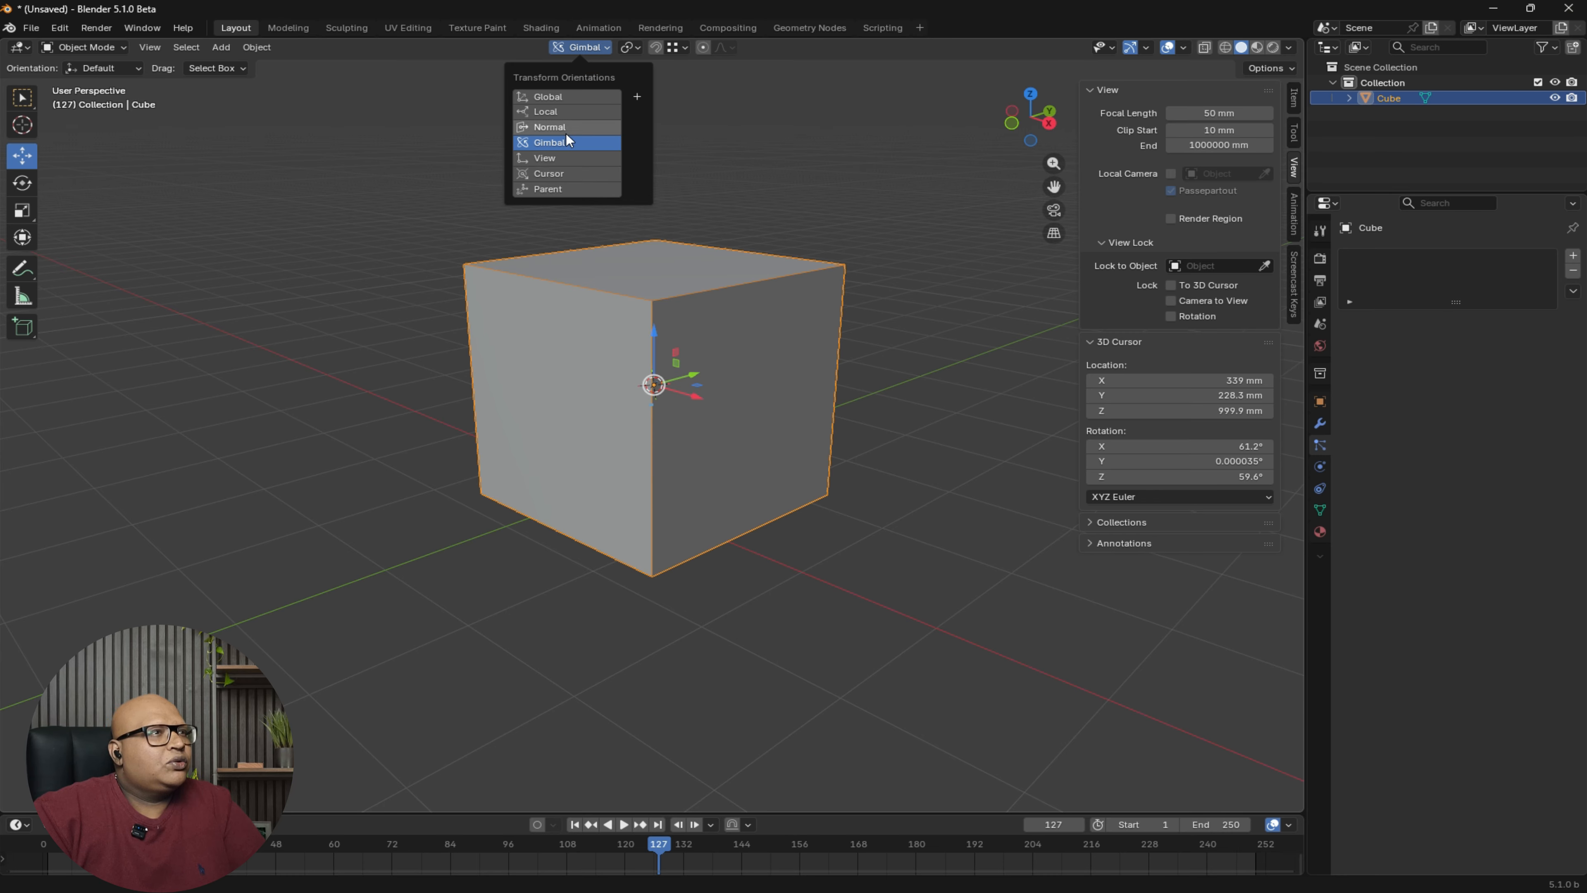
click(775, 103)
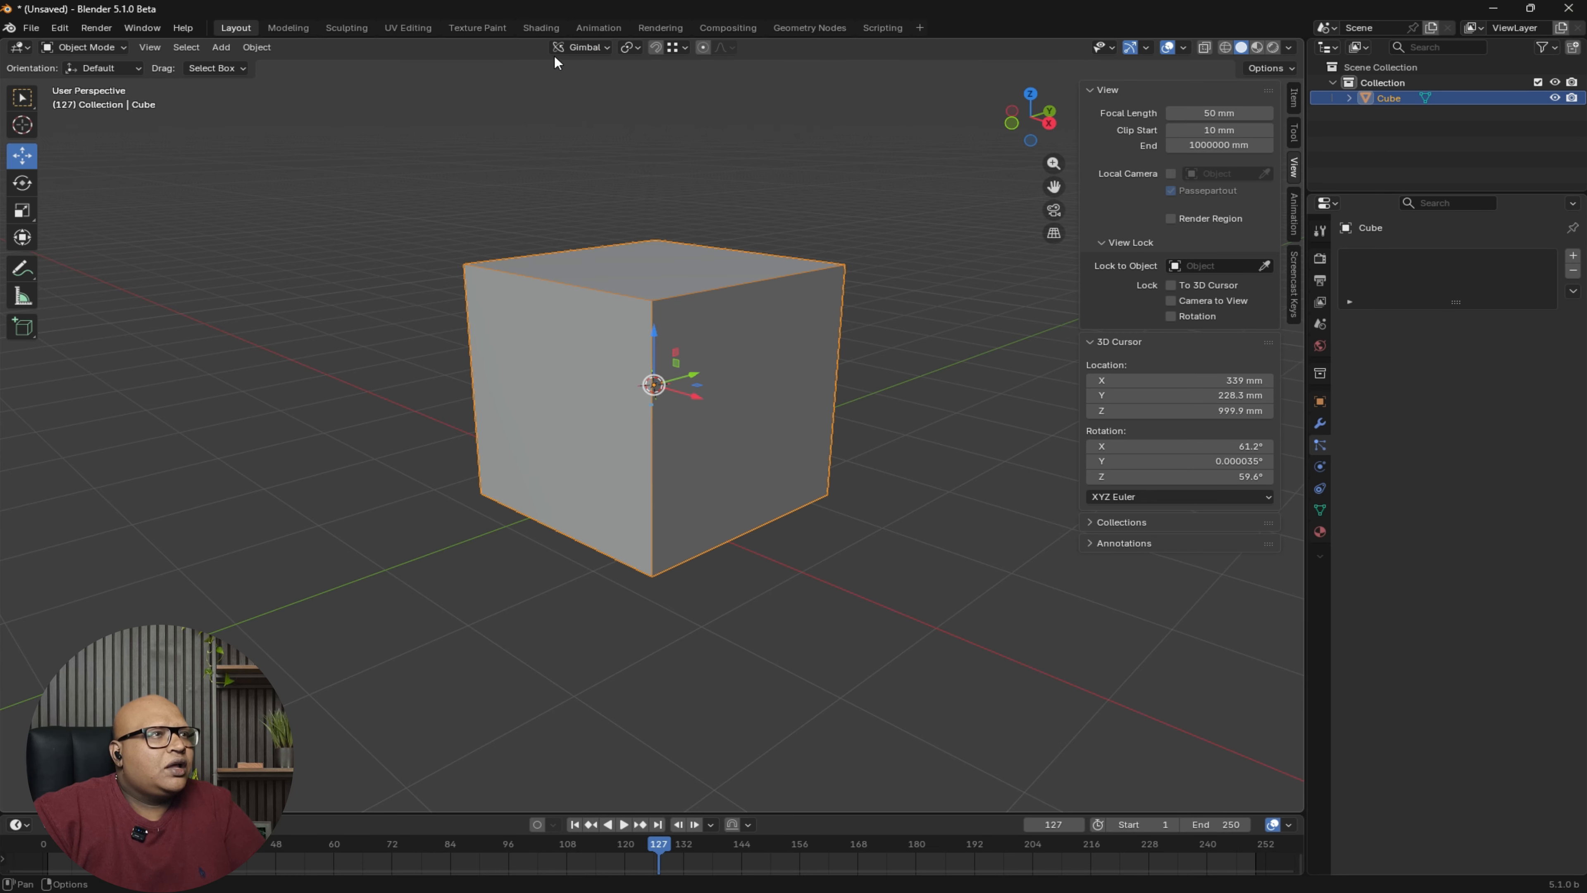
shift+middle_drag(776, 240, 721, 338)
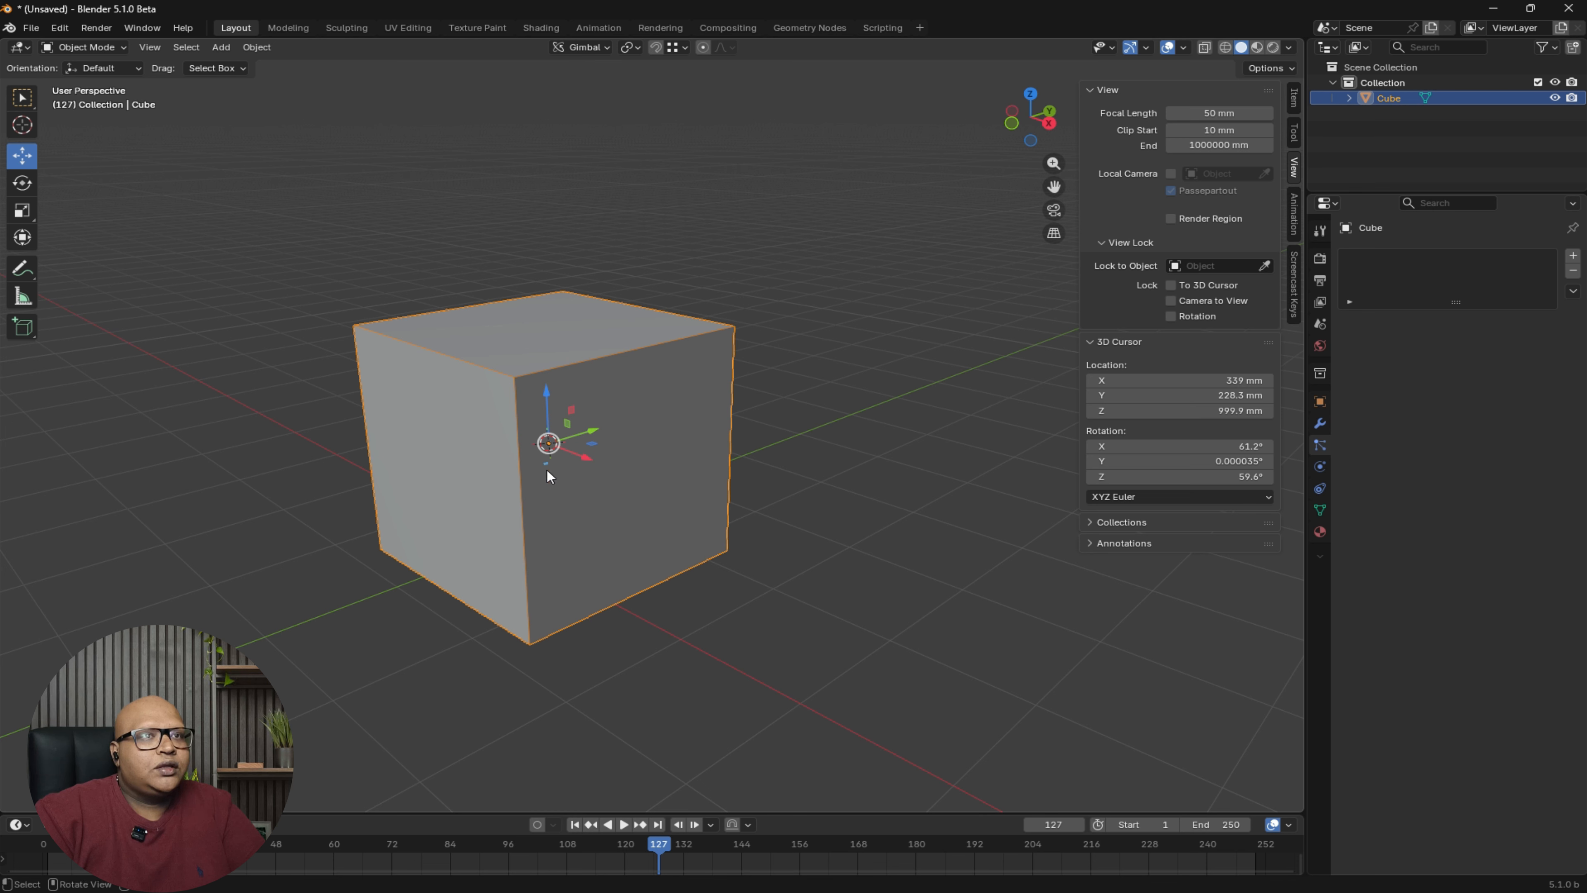
- Display the cube's transform values and look through the available Euler rotation modes
click(1295, 100)
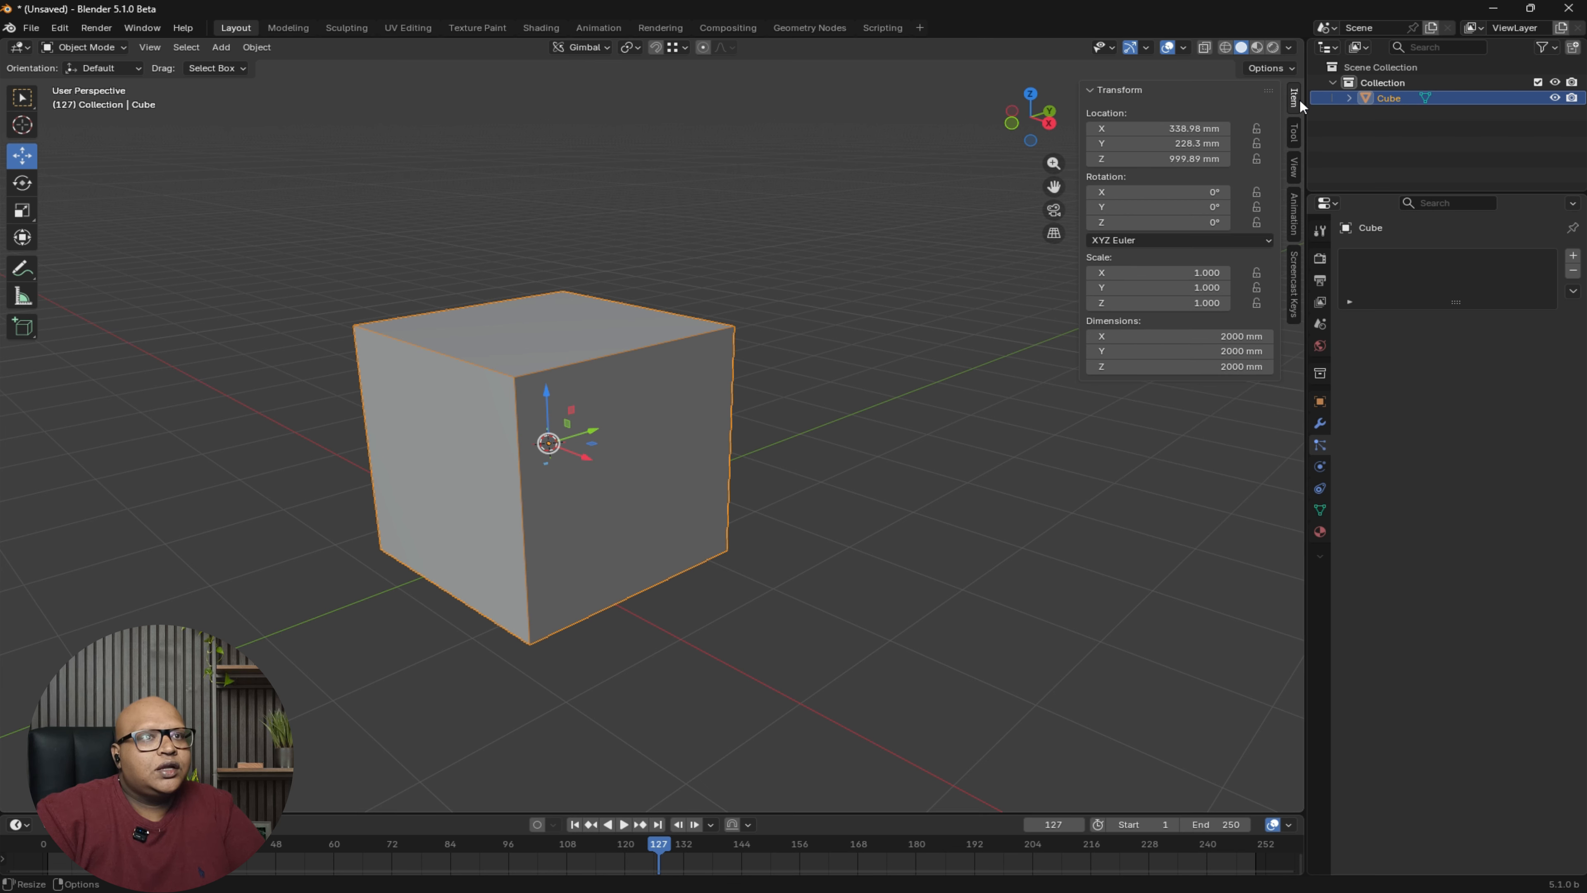
shift+middle_drag(557, 375, 895, 347)
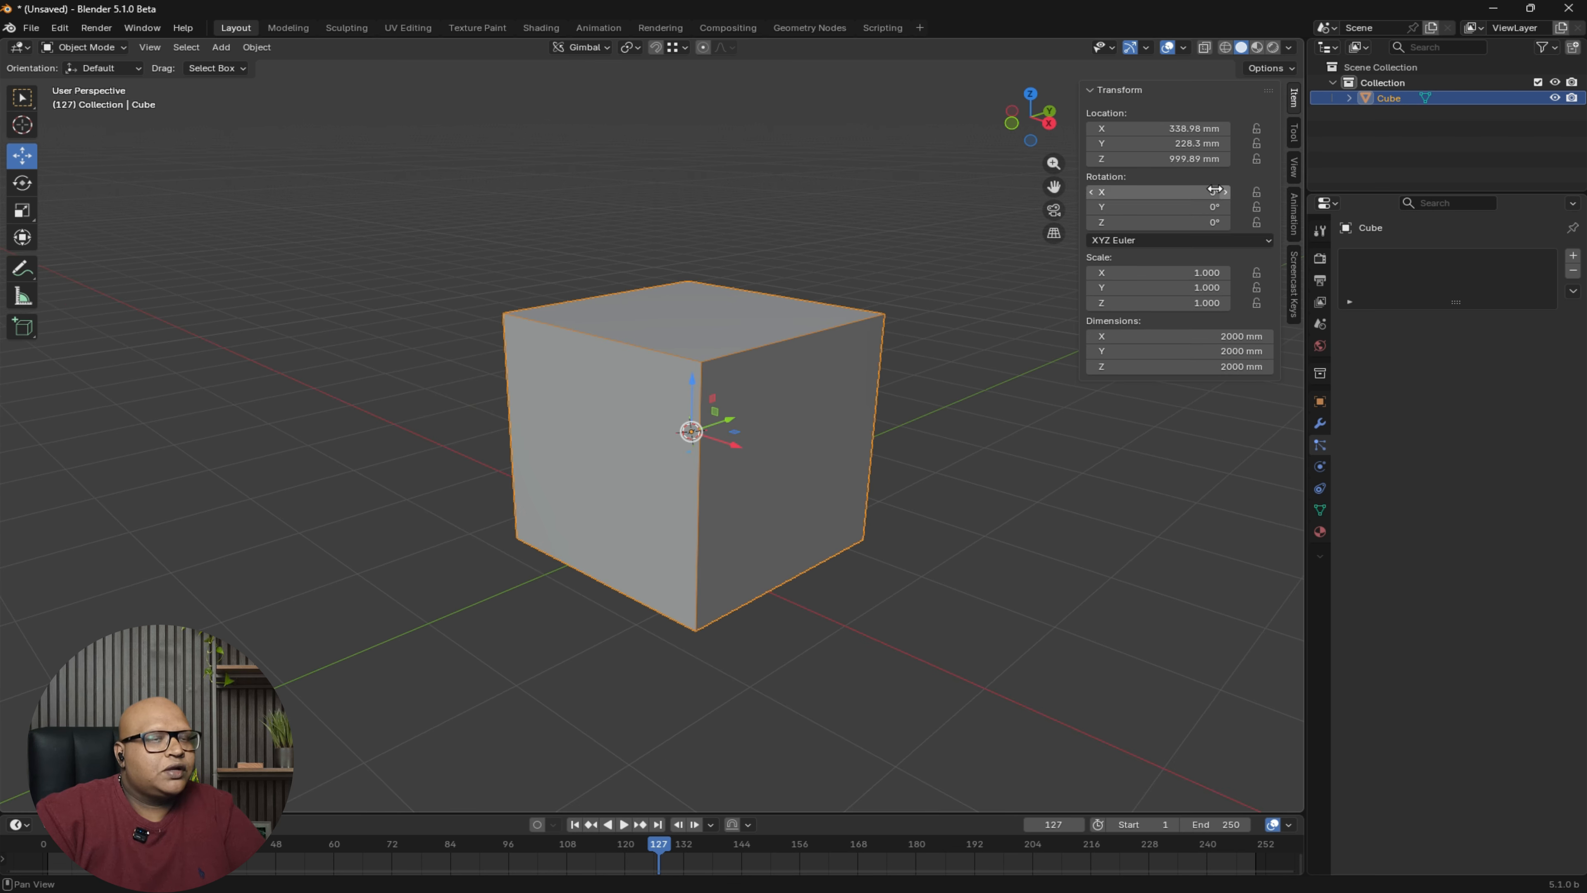
click(1164, 242)
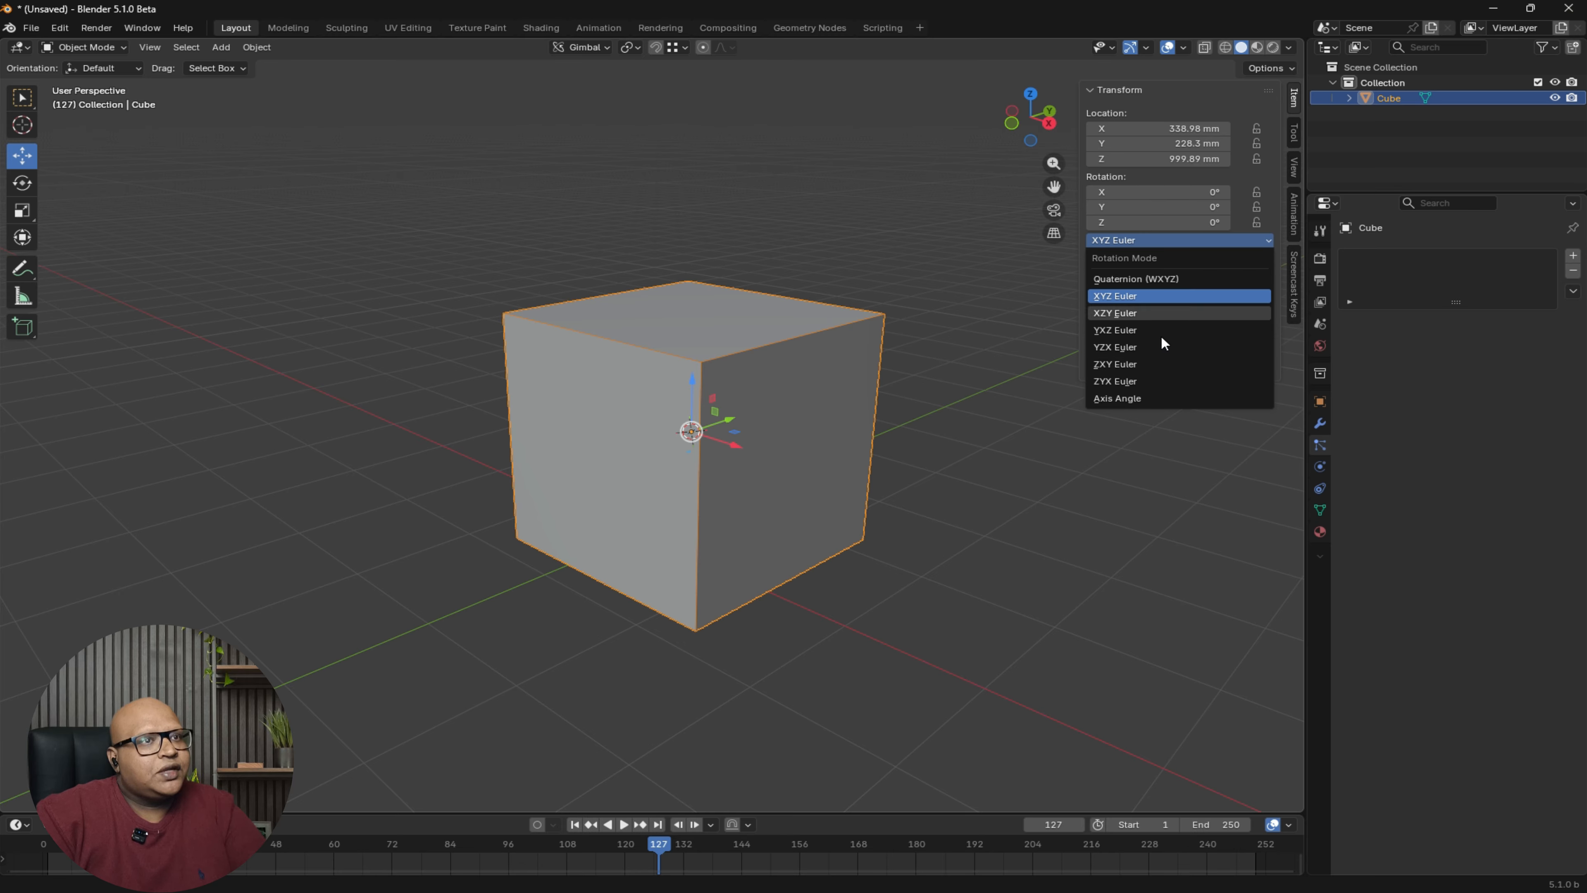
- Rotate the cube 45° about the X axis and undo the rotation
click(1149, 191)
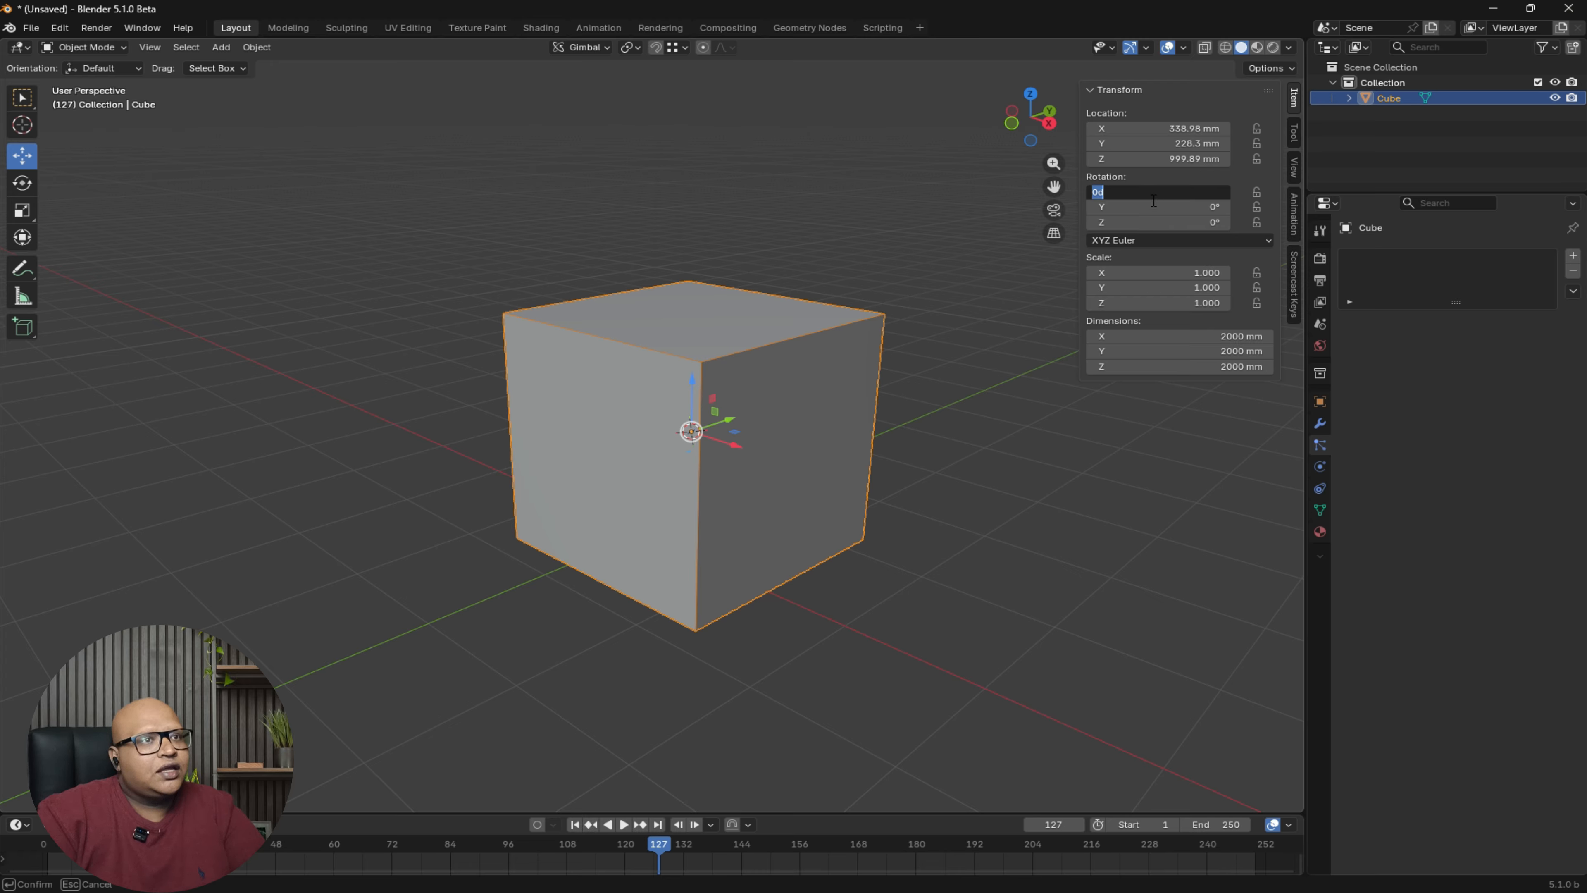
key(Return)
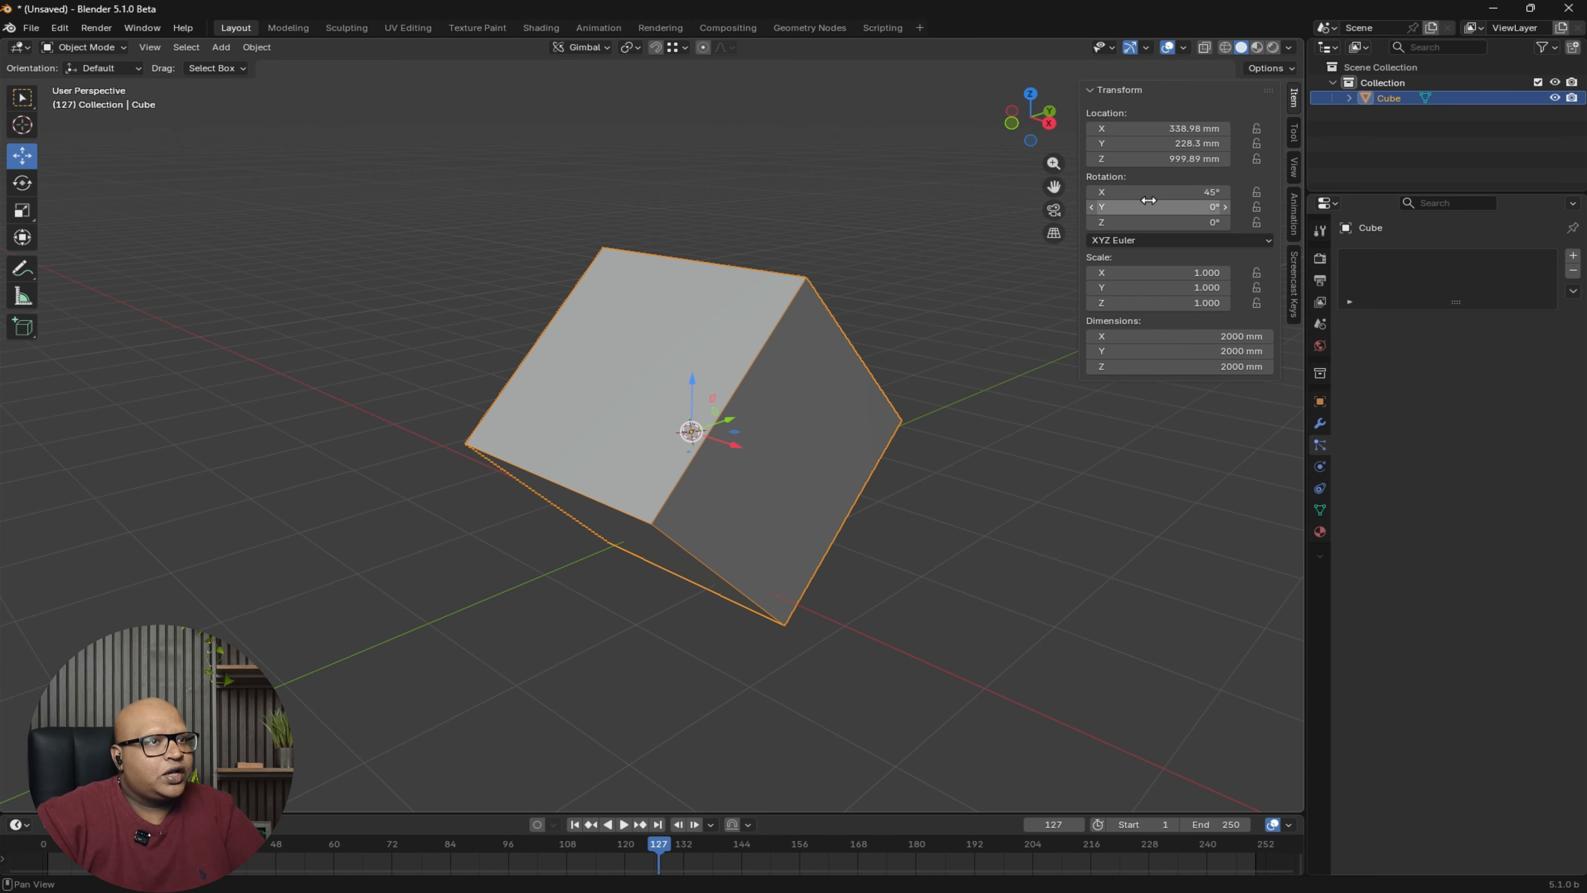
click(907, 335)
key(ctrl+z)
key(ctrl+z)
- Set the transform orientation to View and examine the cube's gizmo from a higher viewing angle
click(592, 51)
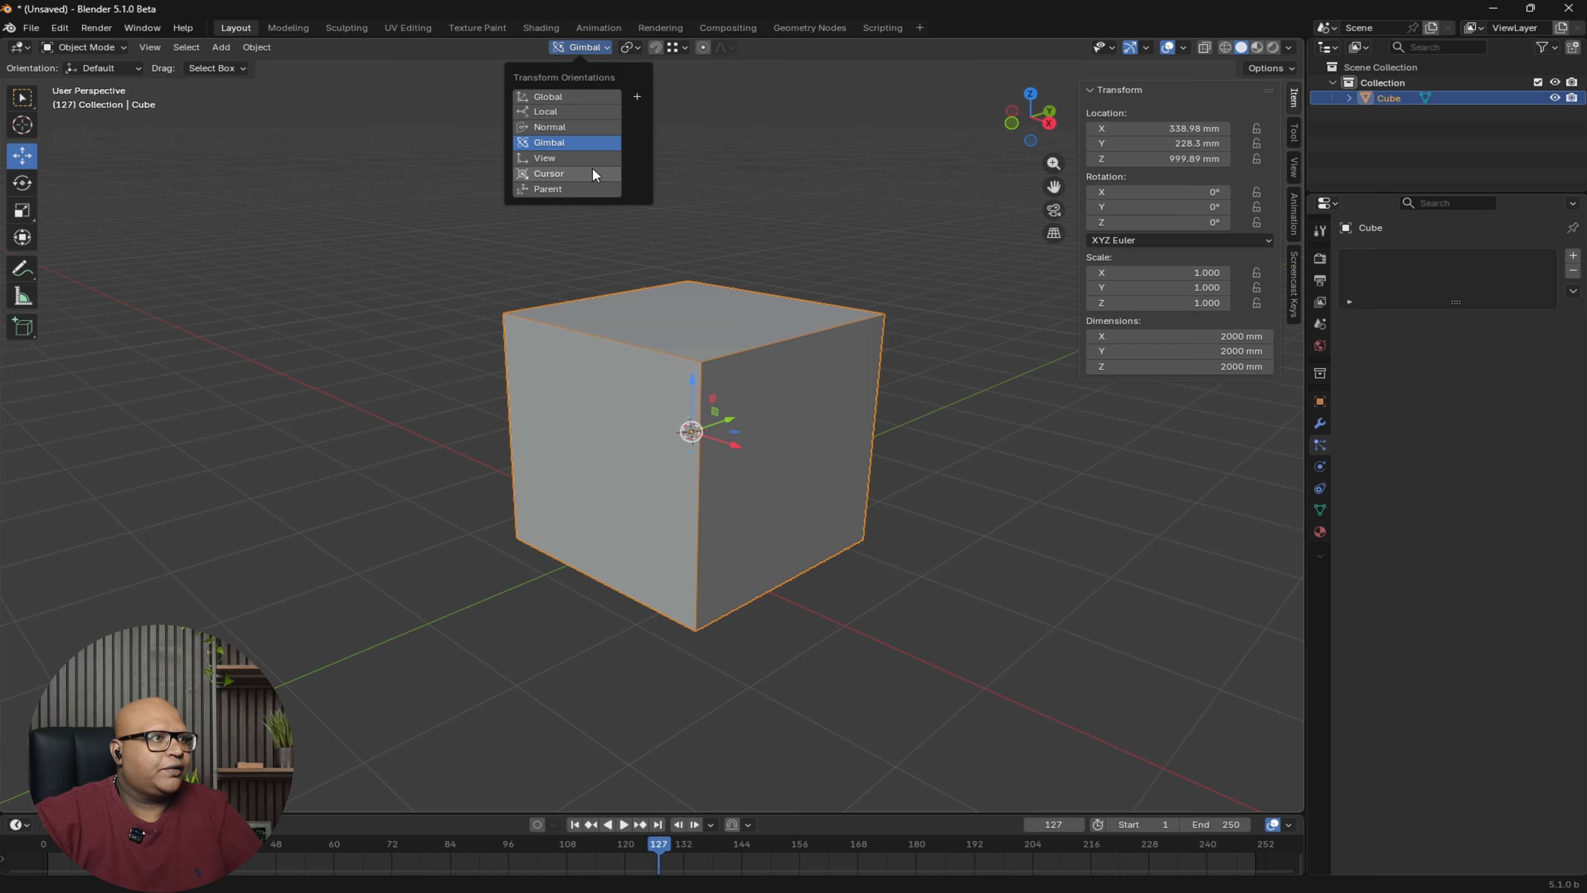
click(560, 159)
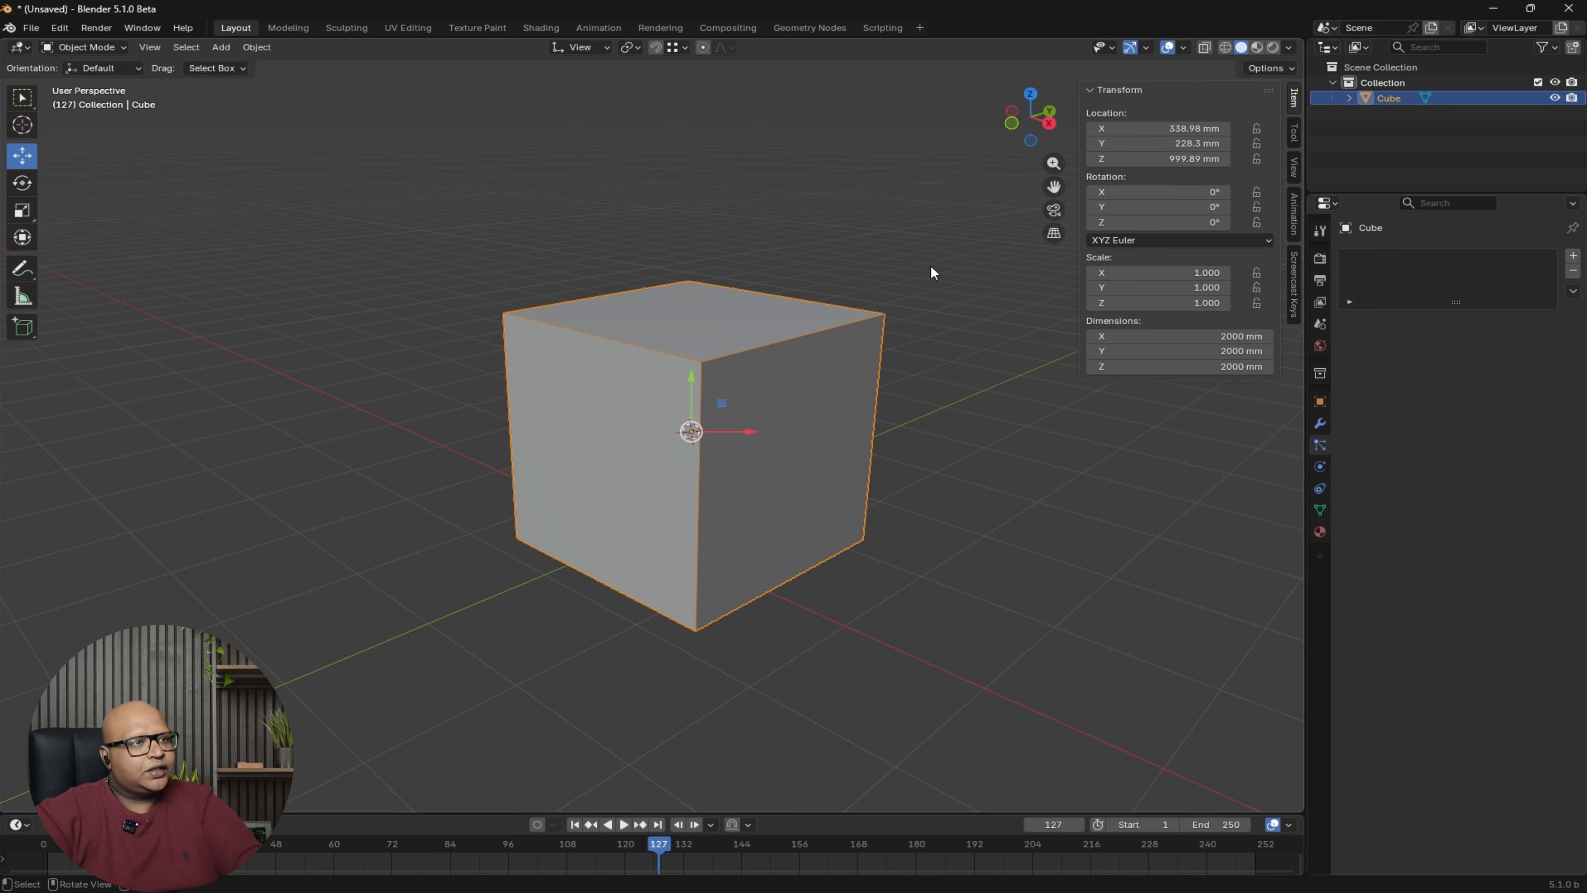
middle_drag(932, 266, 746, 446)
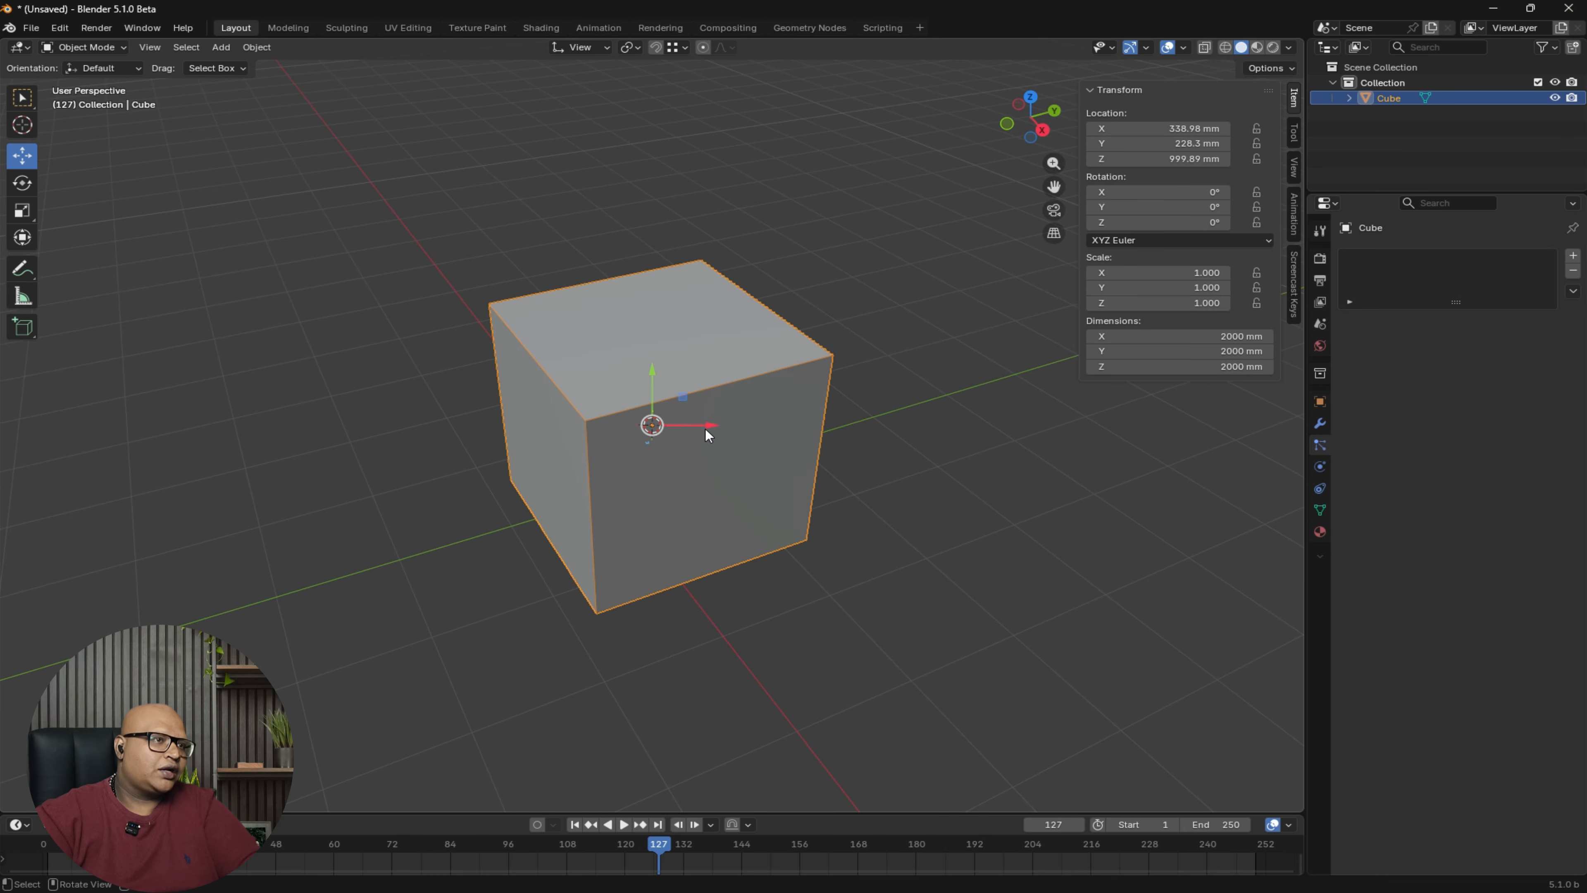
- Try moving the cube freehand along the view's X axis from two viewing angles, undoing each move
drag(700, 427, 785, 512)
key(ctrl+z)
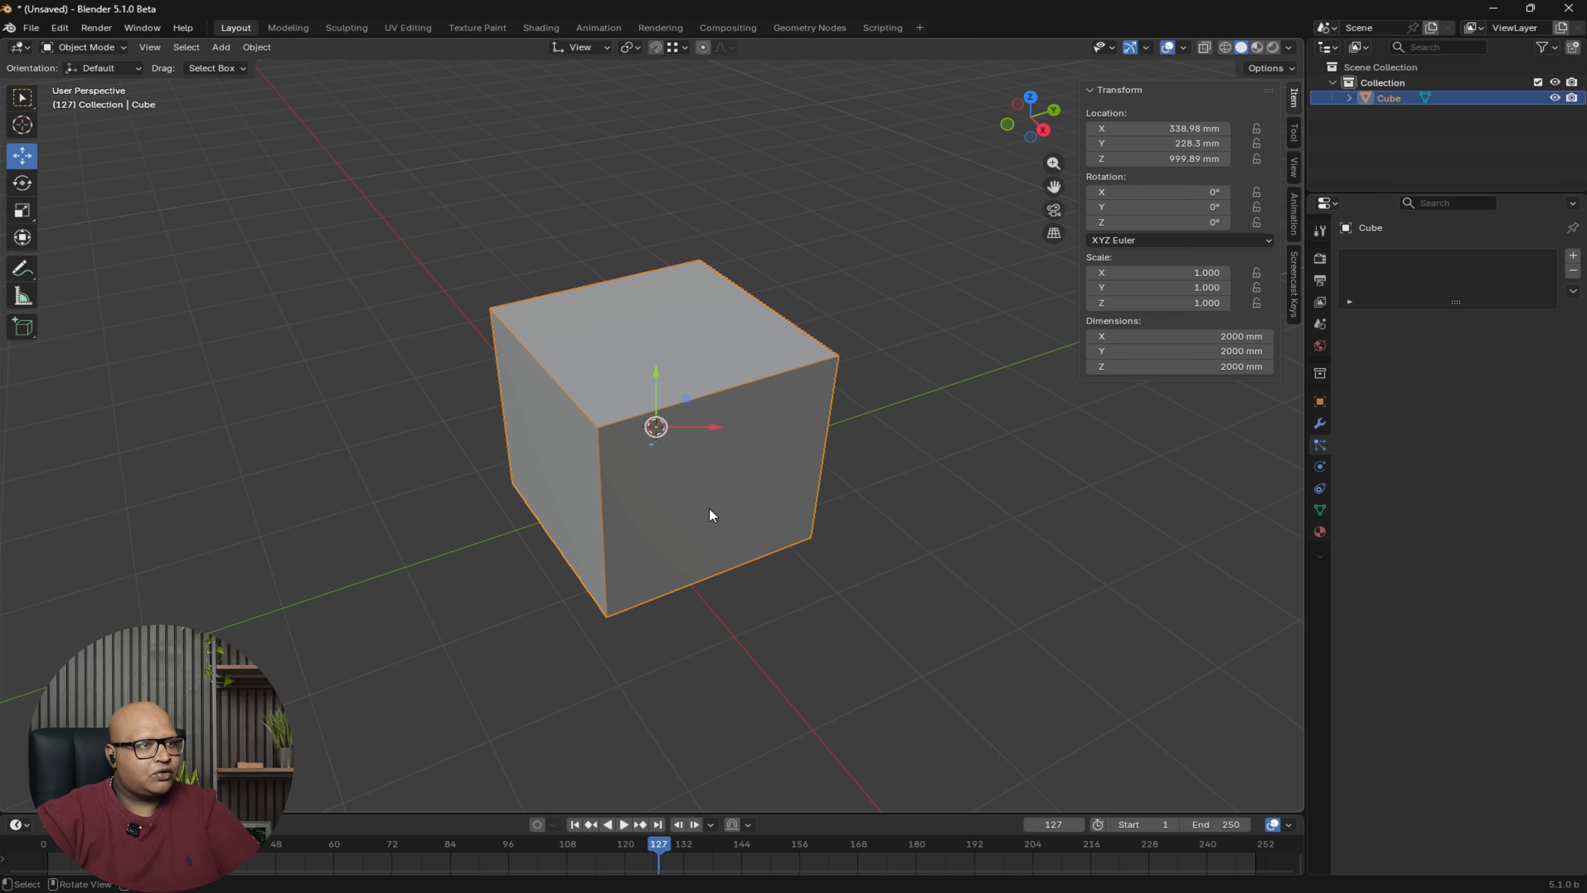
middle_drag(713, 514, 807, 590)
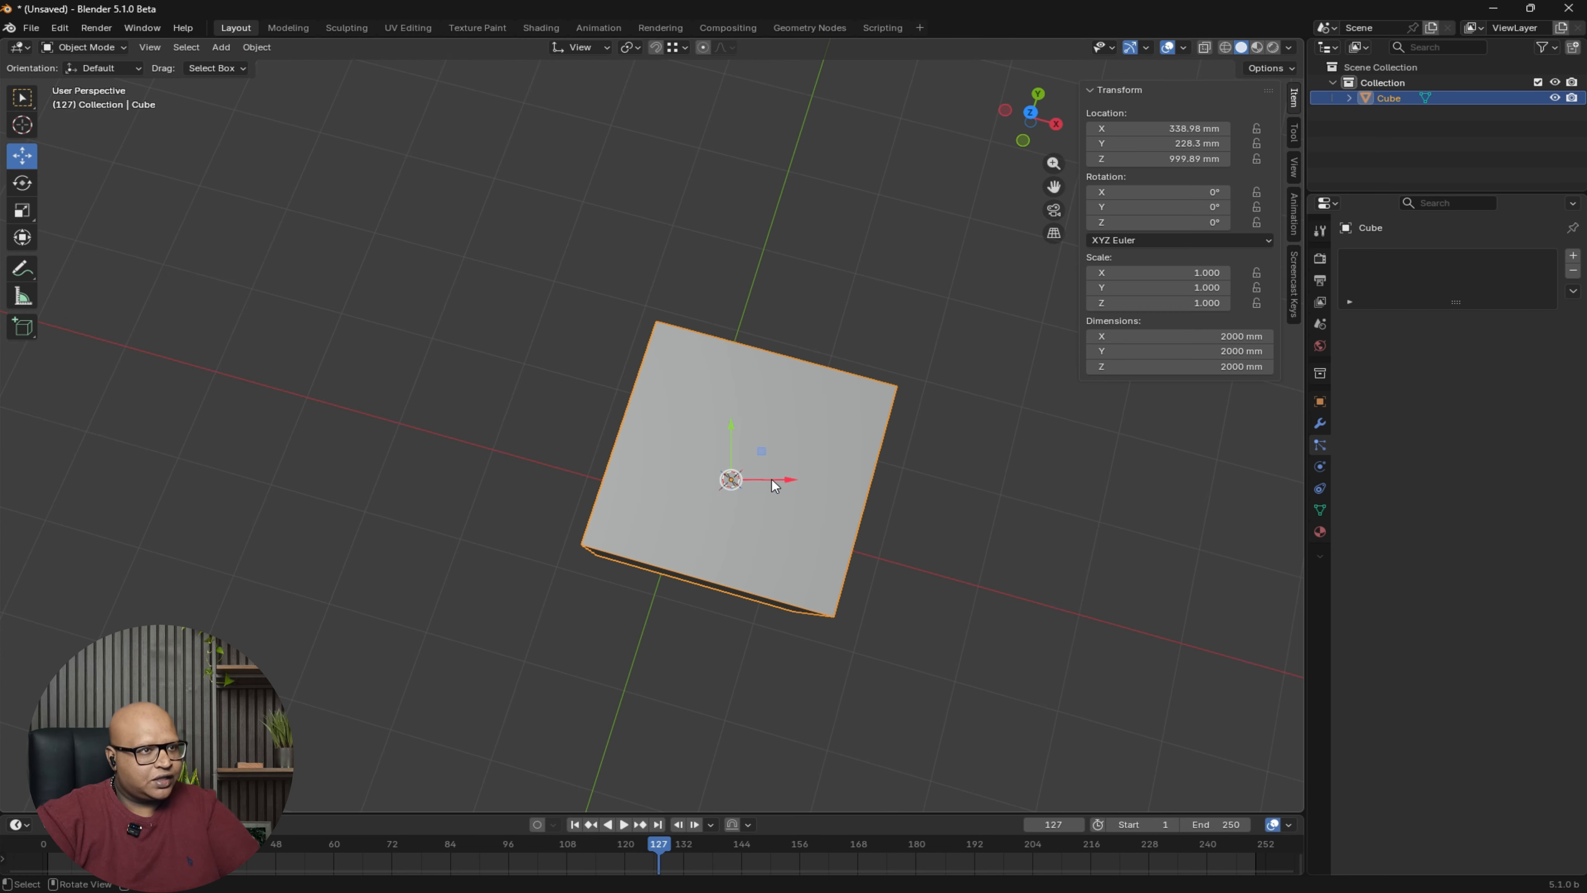
drag(772, 479, 956, 479)
key(ctrl+z)
middle_drag(942, 574, 722, 436)
- Add a camera to the scene and look through it
key(shift+a)
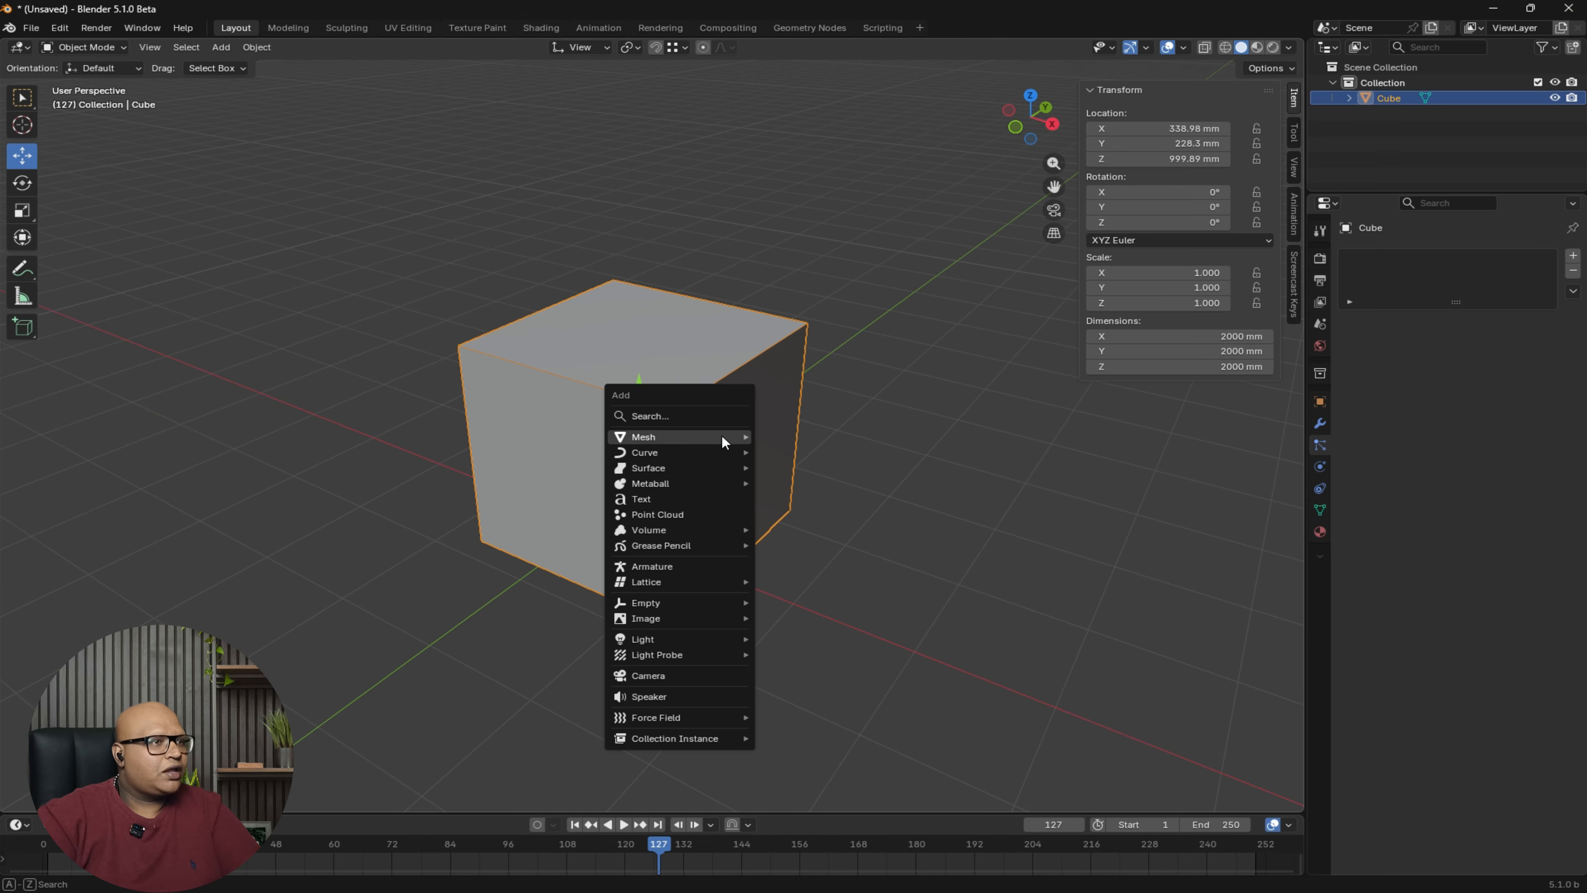
click(679, 677)
key(KP_0)
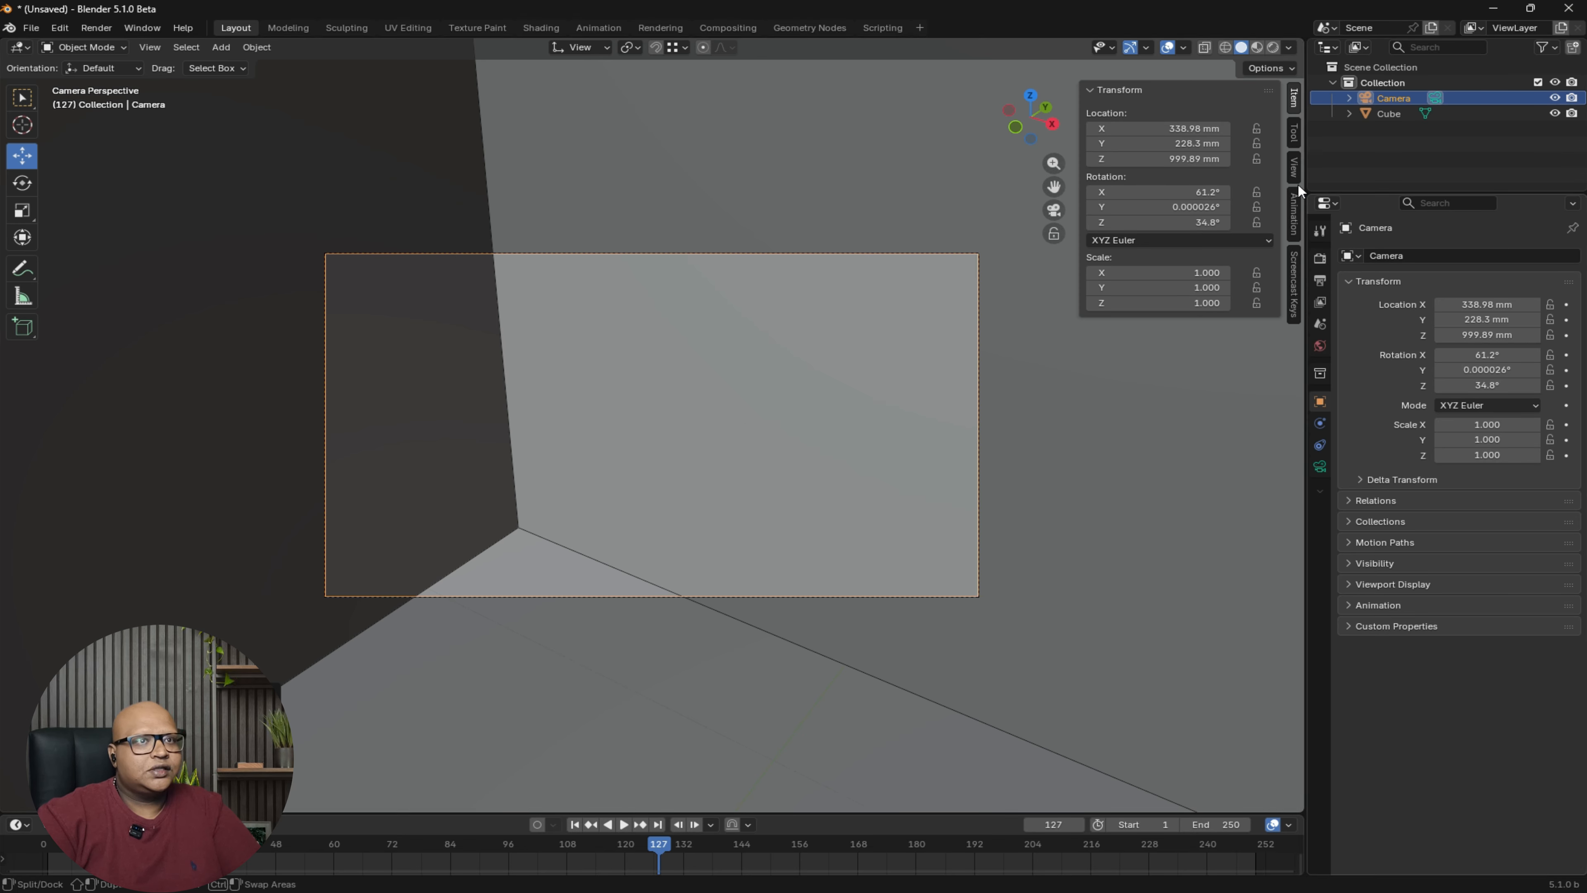
- Enable the To 3D Cursor and Camera to View locks and frame the whole cube in the camera view
click(1294, 166)
scroll(801, 526, down, 5)
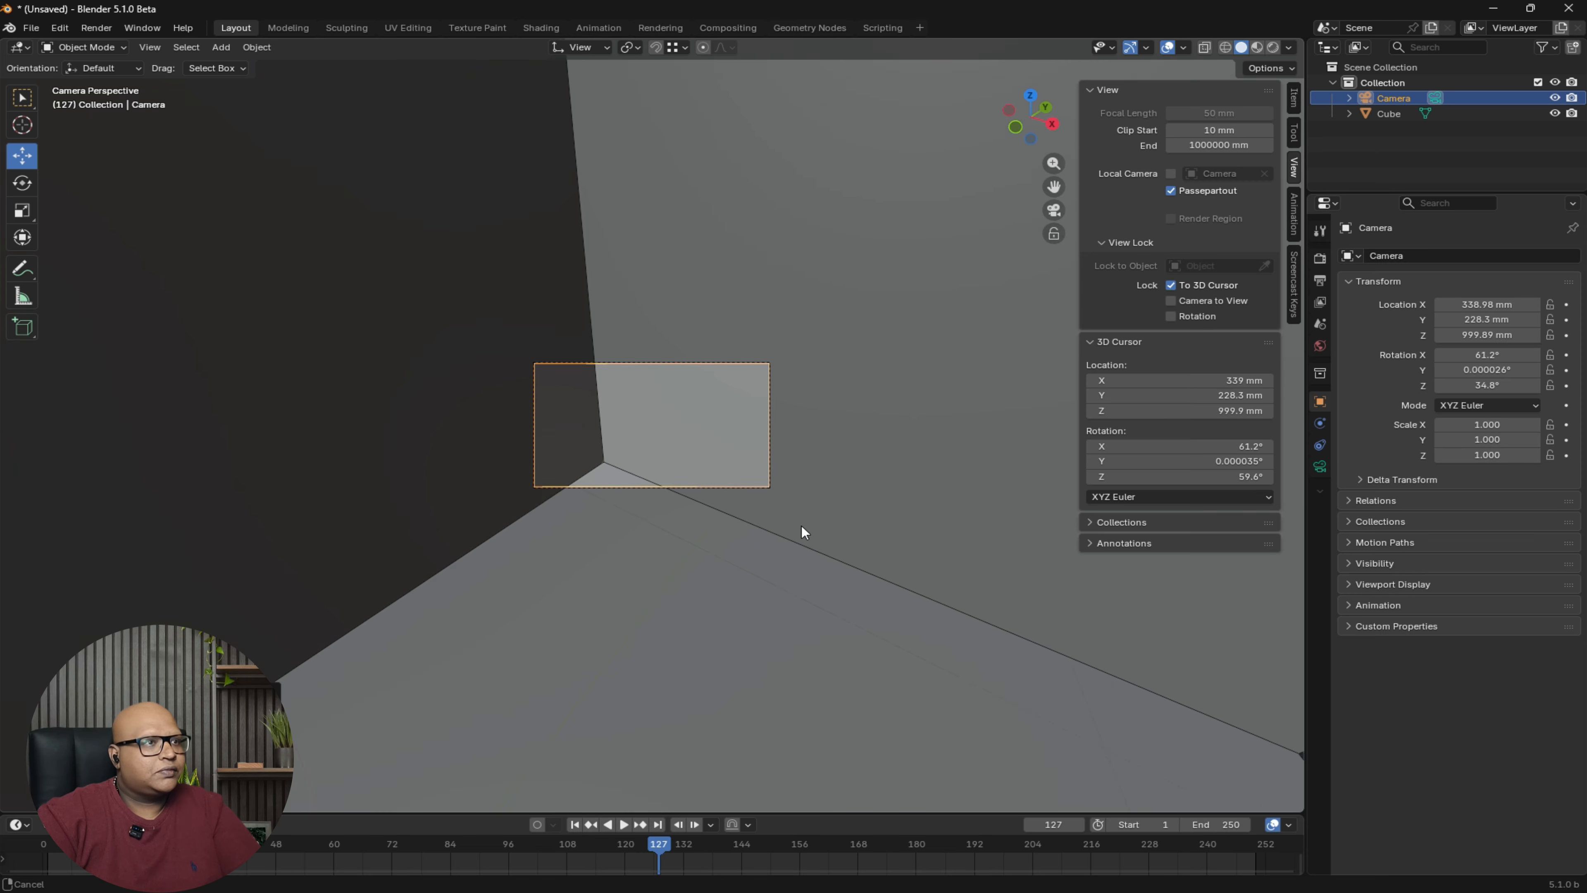
scroll(814, 323, up, 7)
click(1171, 301)
ctrl+middle_drag(842, 415, 728, 407)
mouse_move(781, 462)
middle_down()
mouse_move(758, 443)
mouse_move(765, 465)
middle_up()
- Select the cube and move it freehand along the view's X axis toward the left side of the camera frame
click(705, 408)
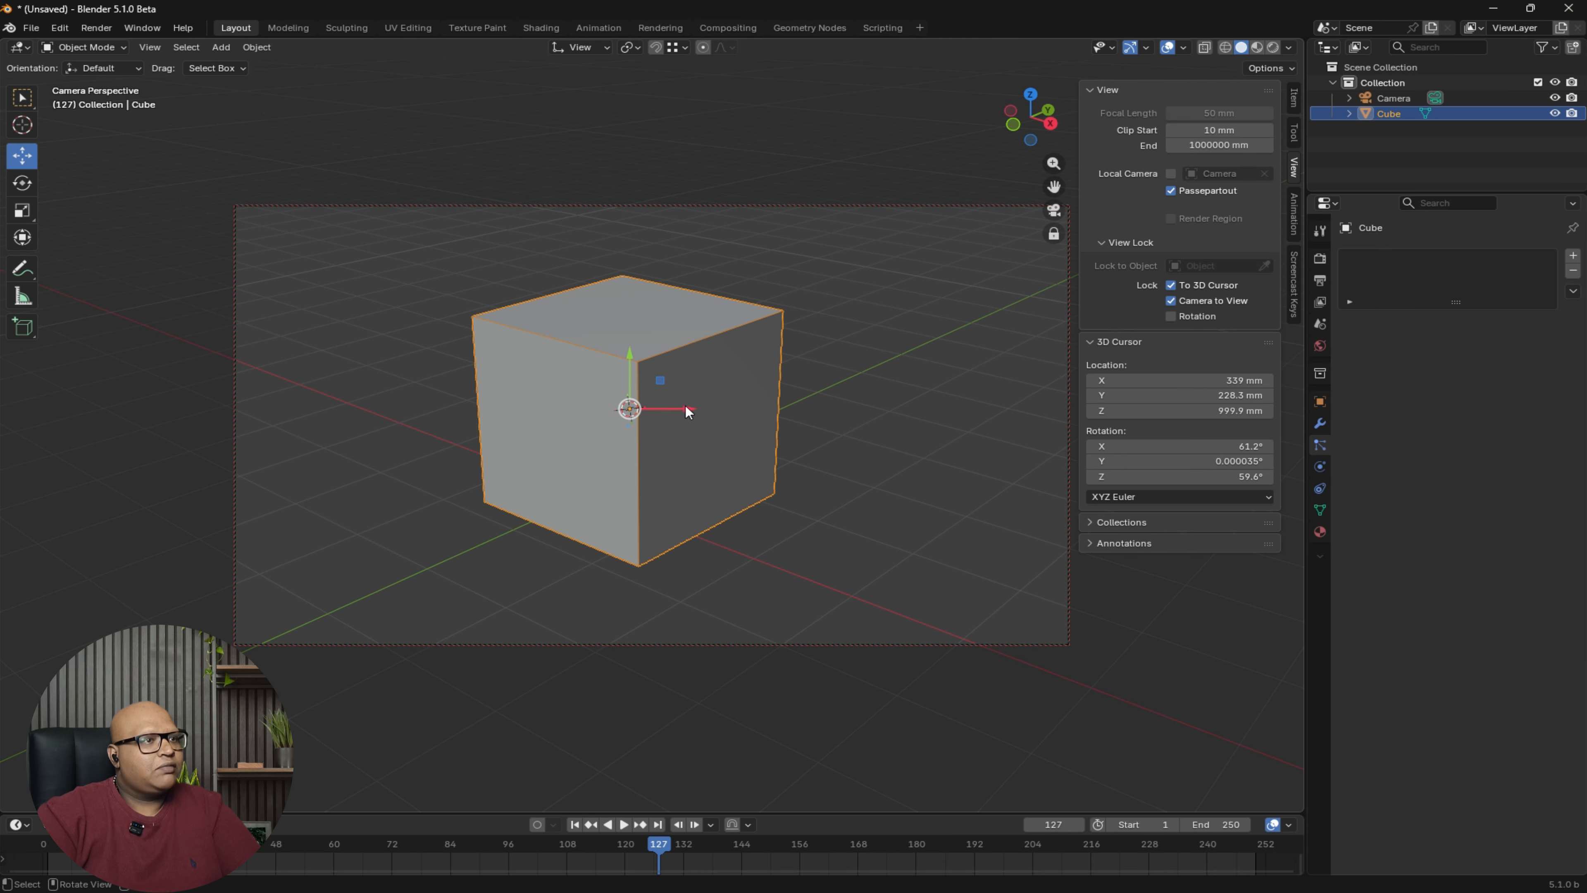
drag(668, 404, 577, 383)
- Set the transform orientation to Global, try moving the cube along the global X axis, and undo the move
click(565, 47)
click(550, 97)
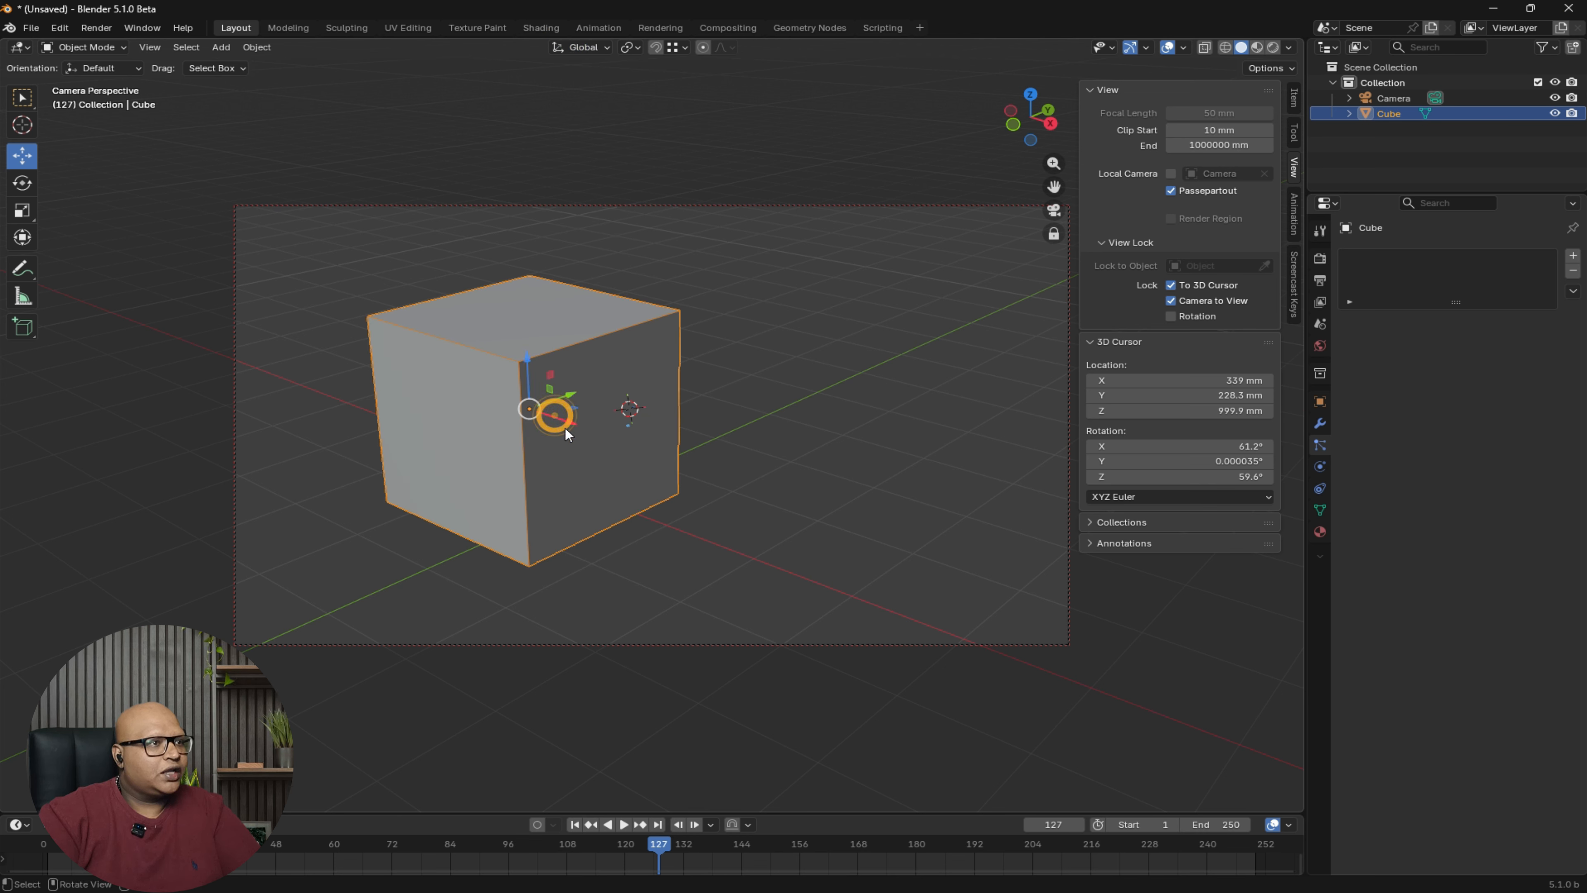
drag(563, 420, 280, 674)
key(ctrl+z)
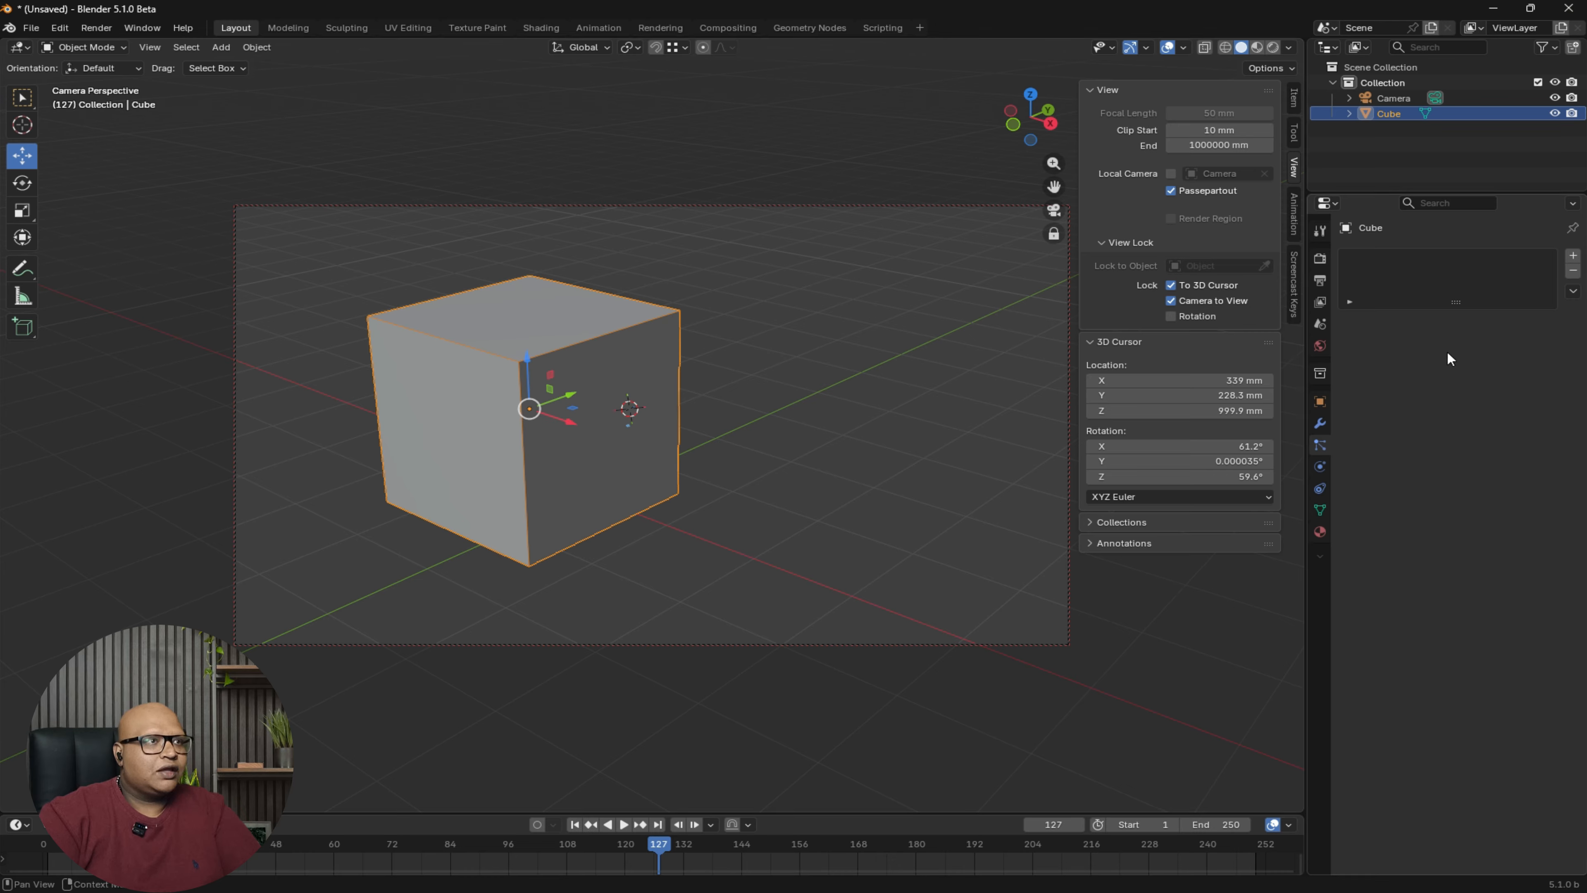
- Set the transform orientation to View and move the cube freehand along the view's X axis to just right of the frame's centre
click(591, 50)
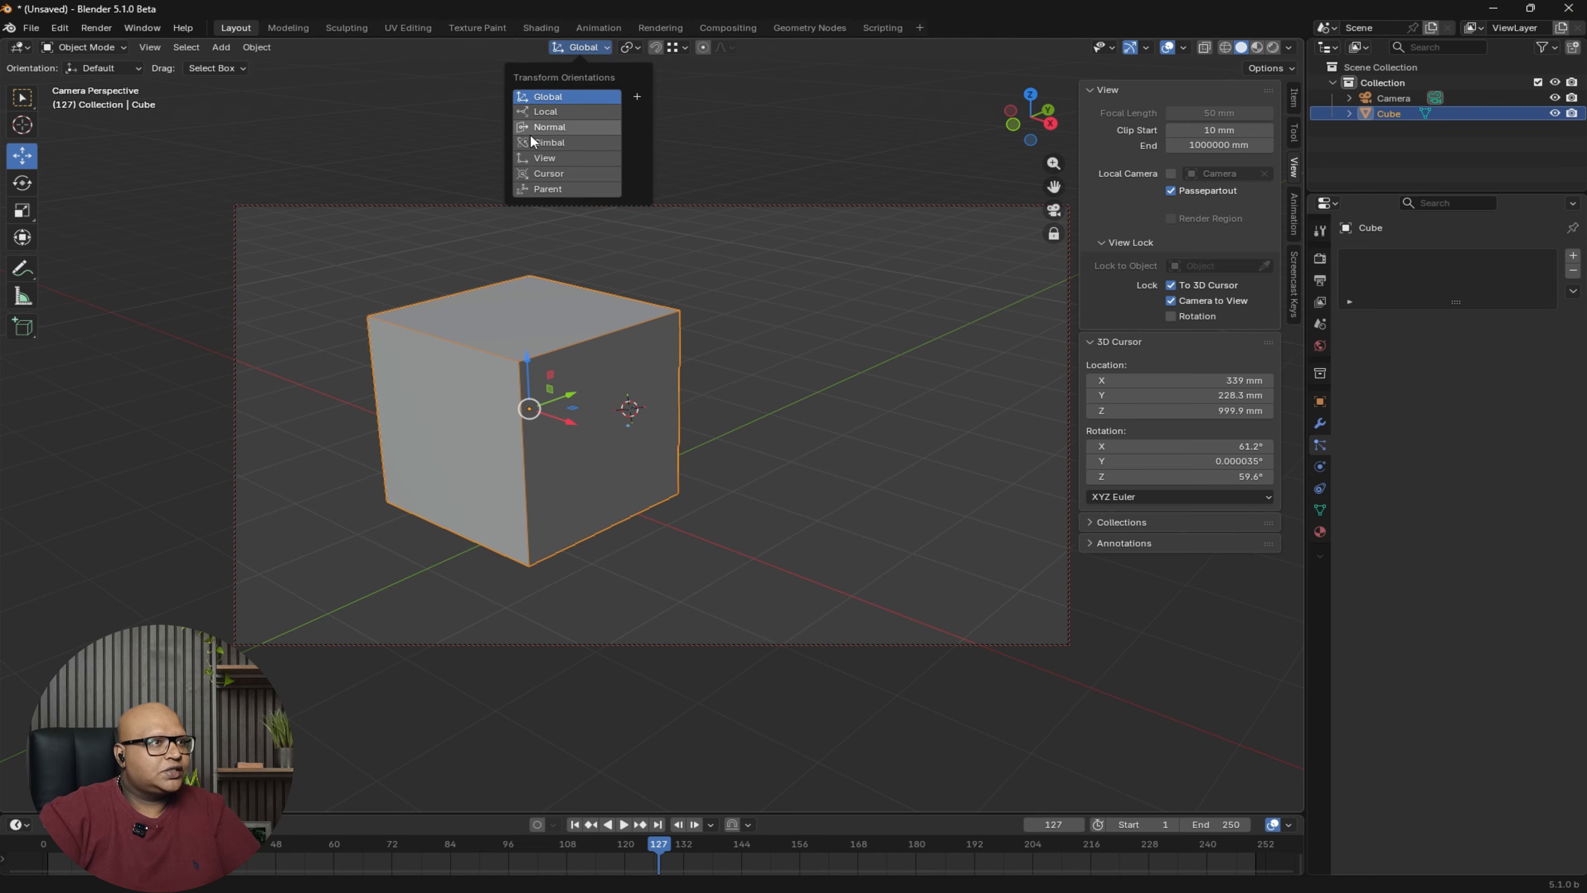
click(553, 157)
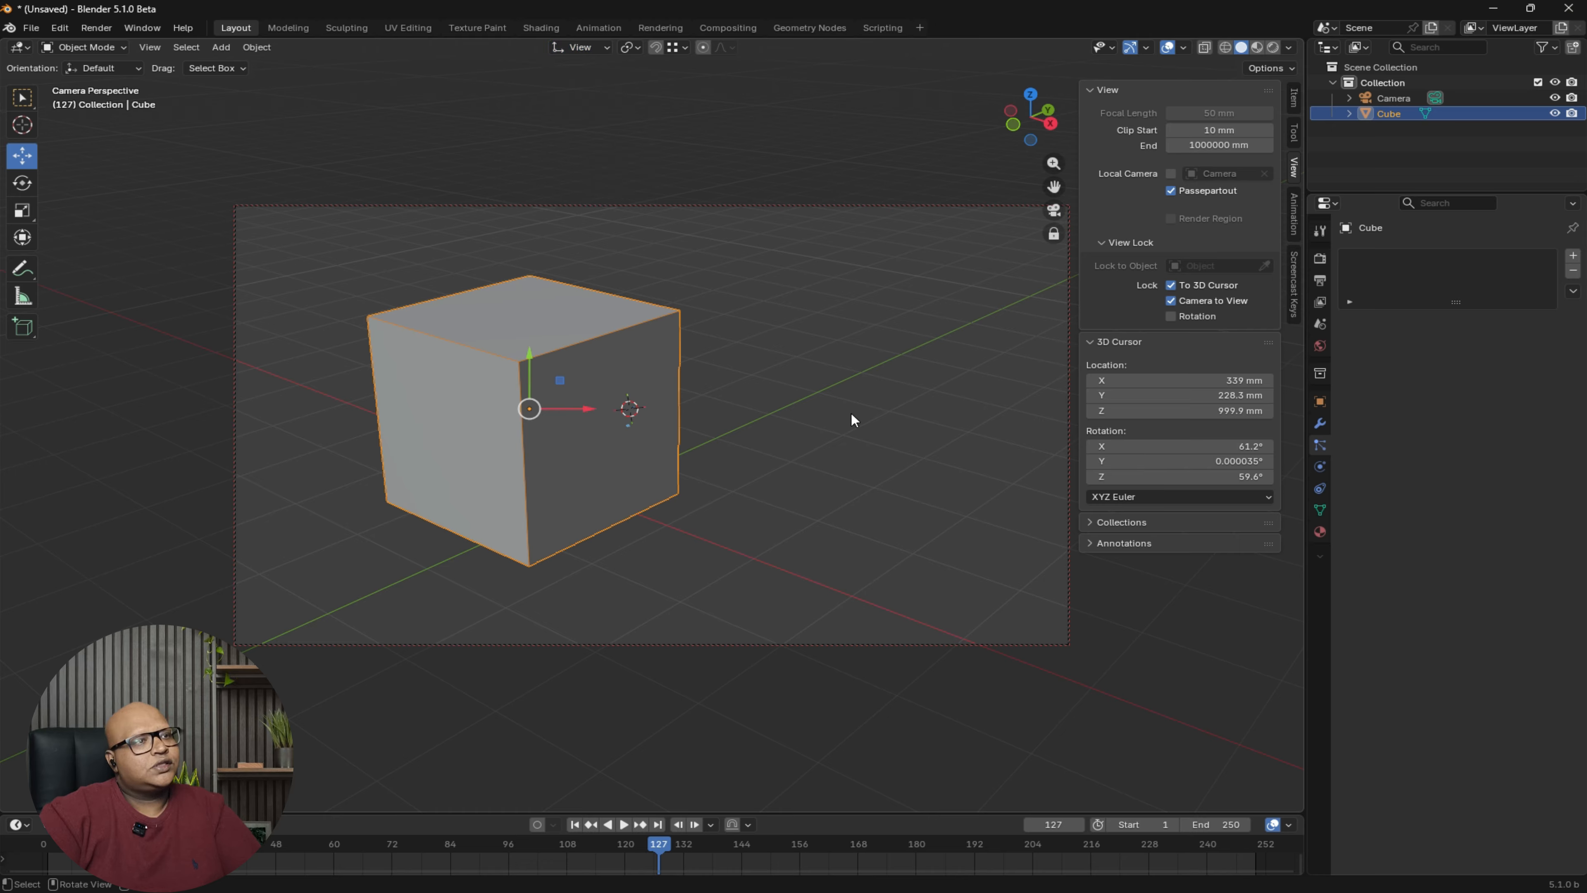
drag(580, 412, 742, 412)
mouse_move(690, 366)
mouse_down()
mouse_move(713, 413)
mouse_move(708, 365)
mouse_up()
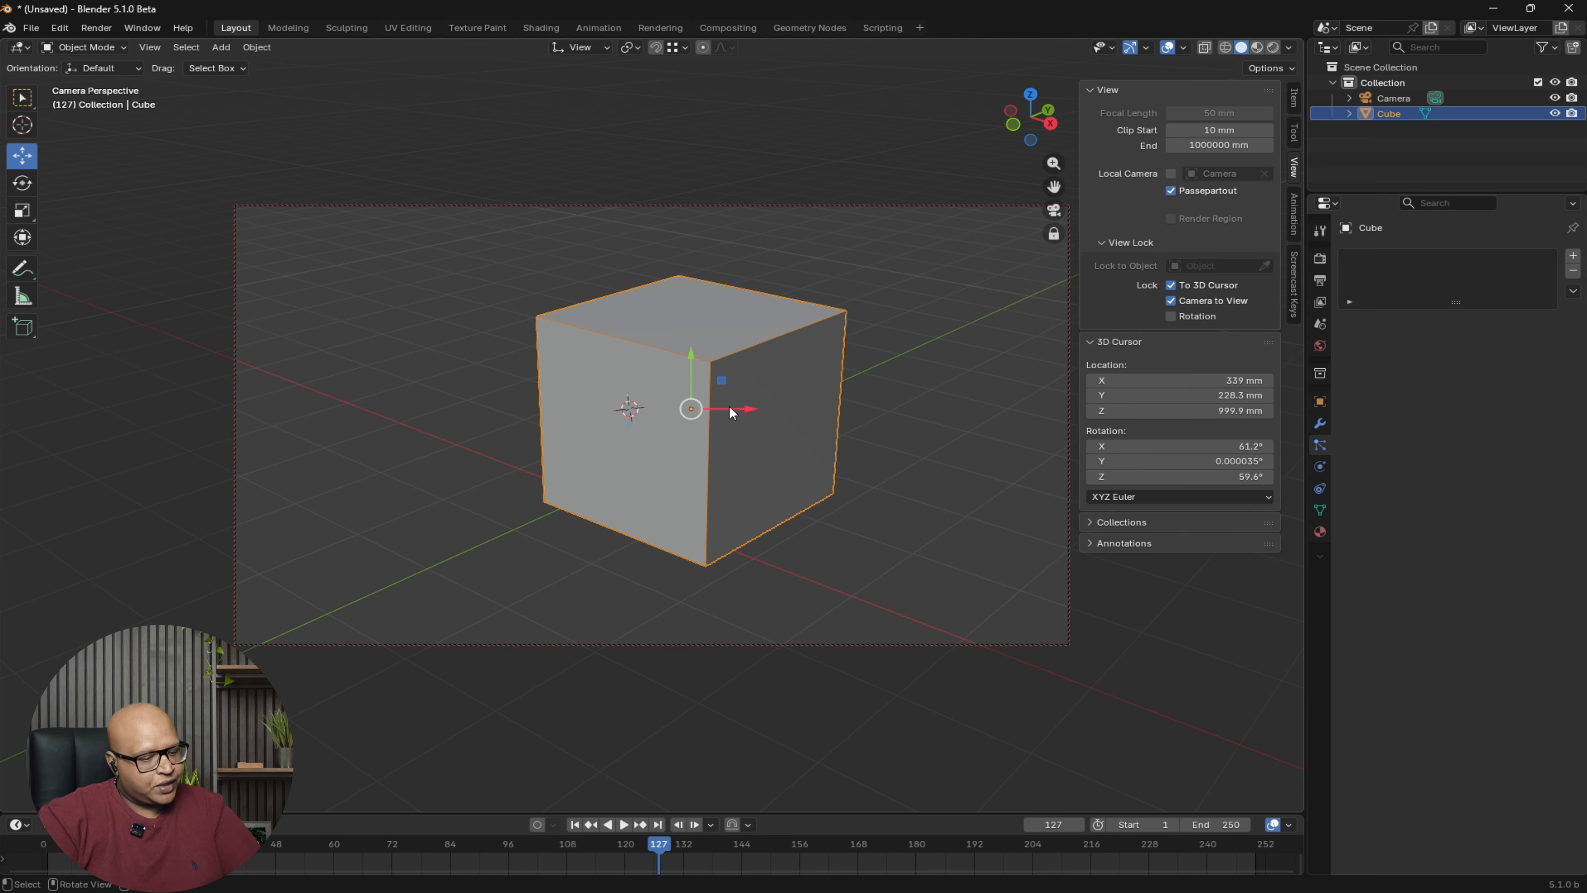
- Move the cube freehand along the view's Z axis, toward and away from the camera
key(g)
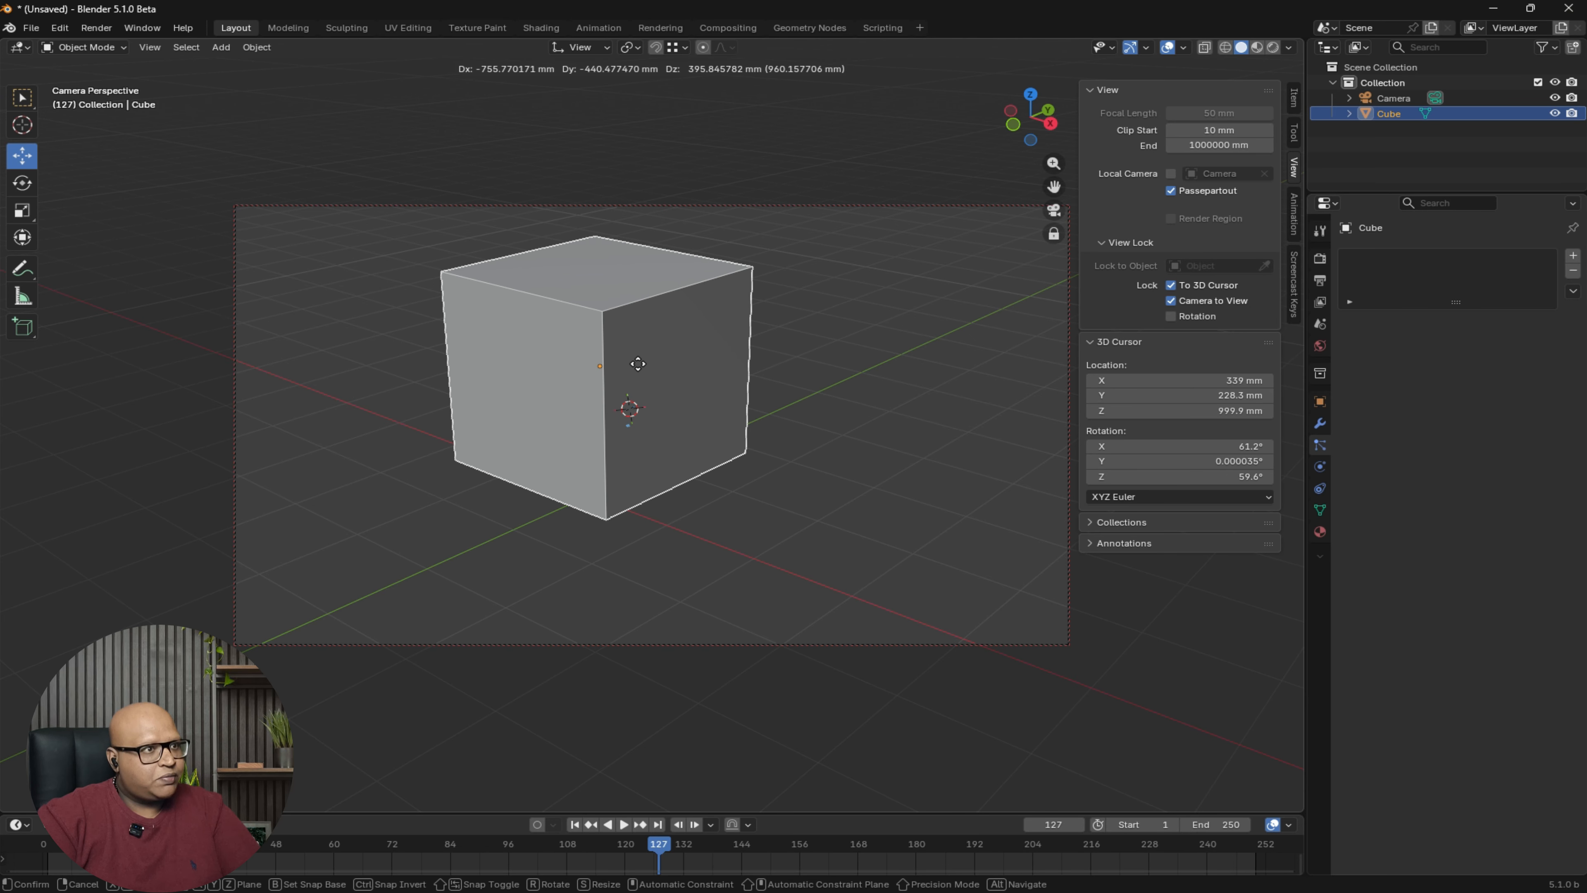
key(z)
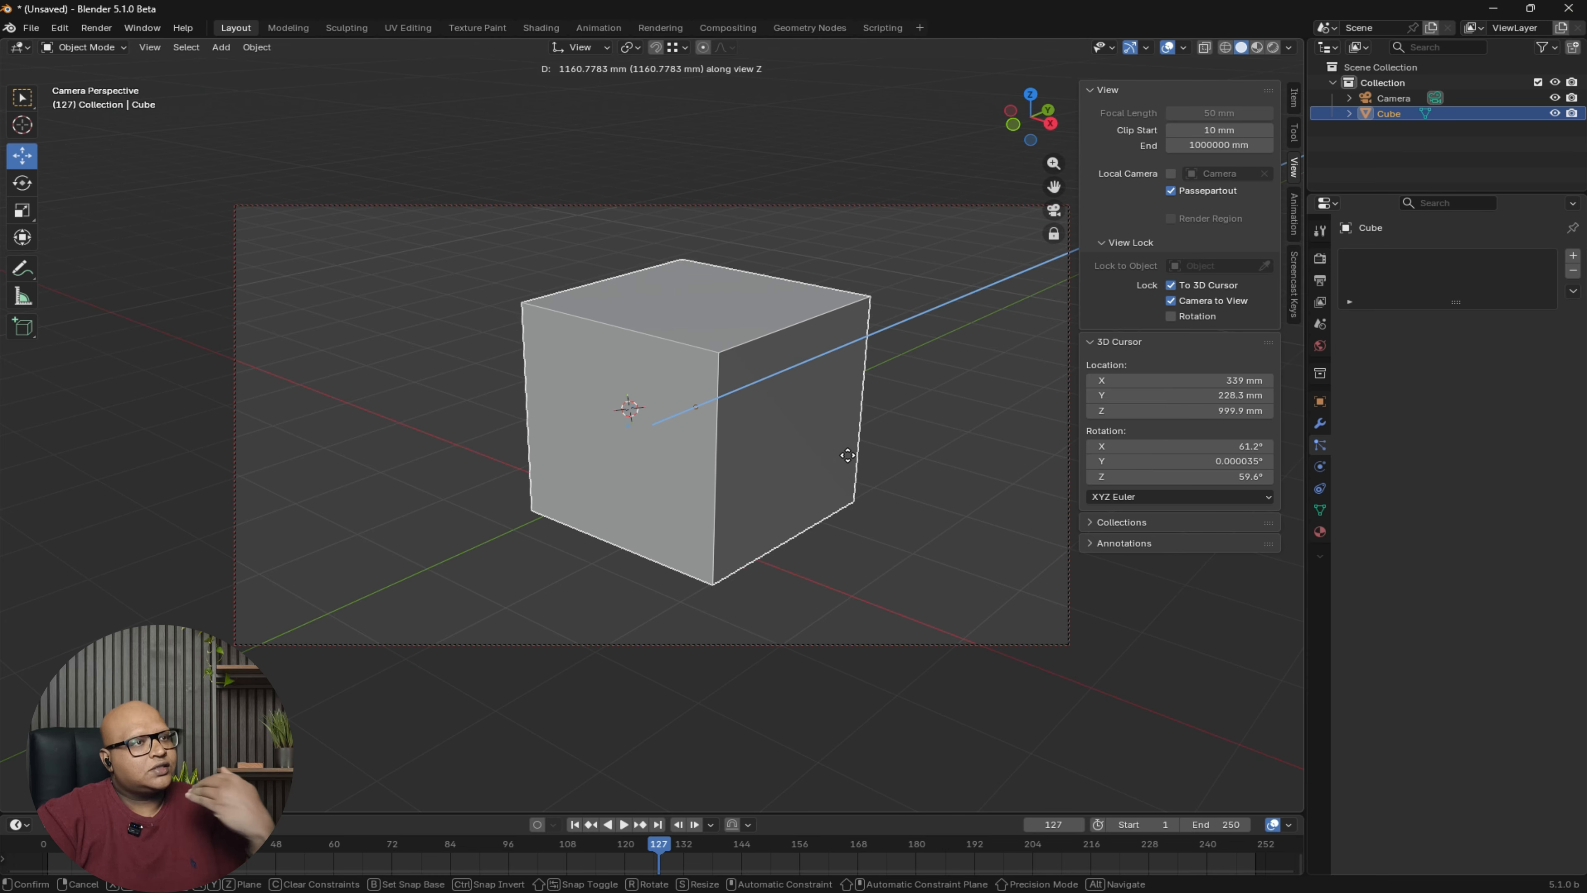
click(642, 424)
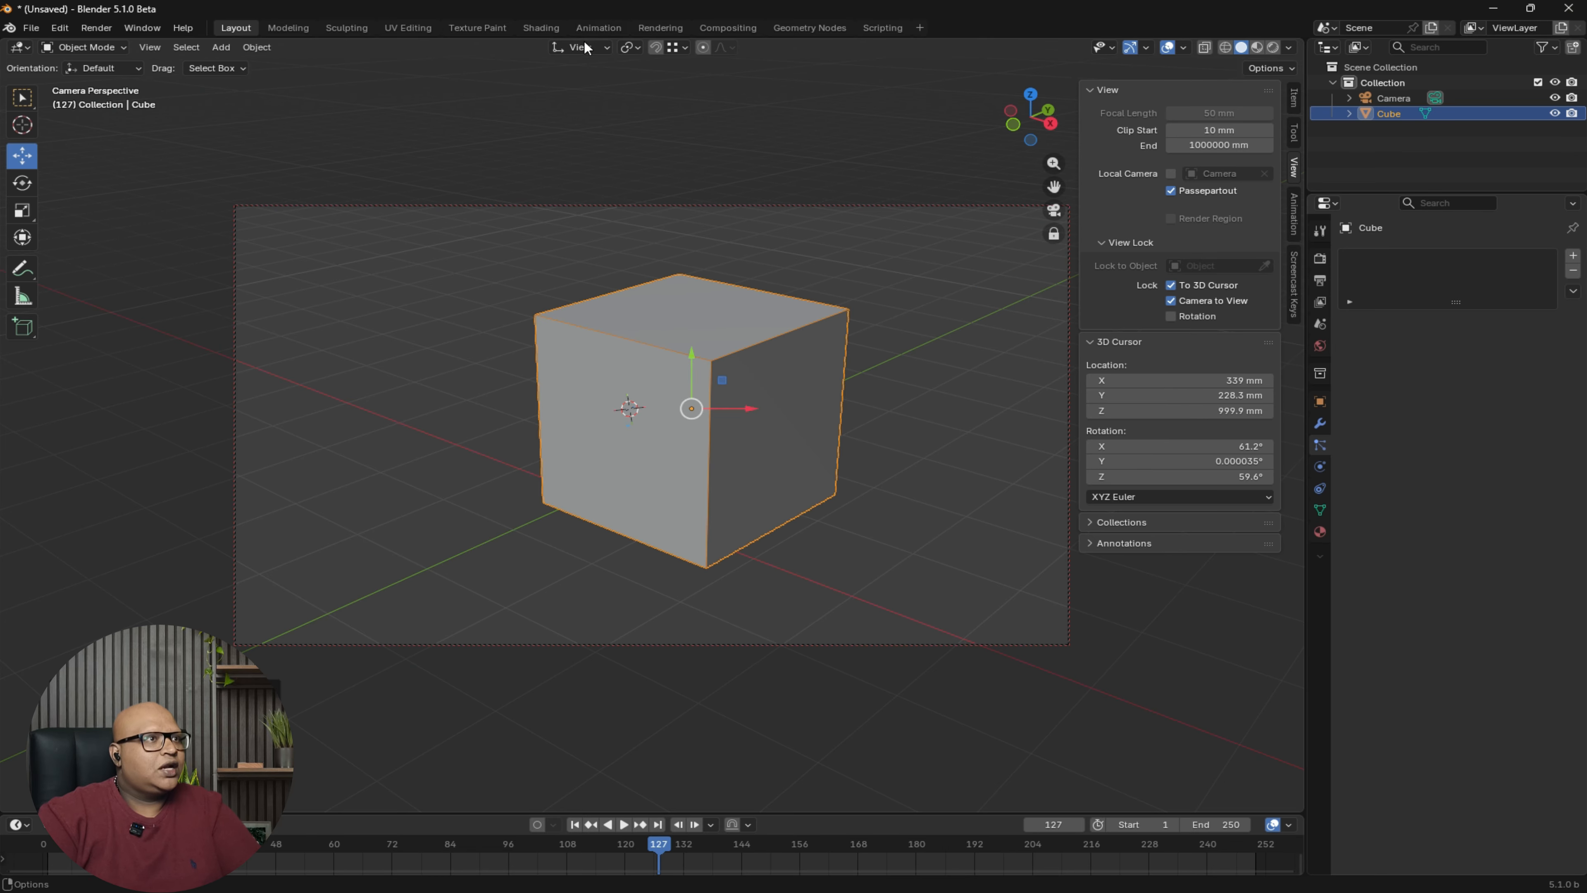
middle_drag(766, 277, 840, 310)
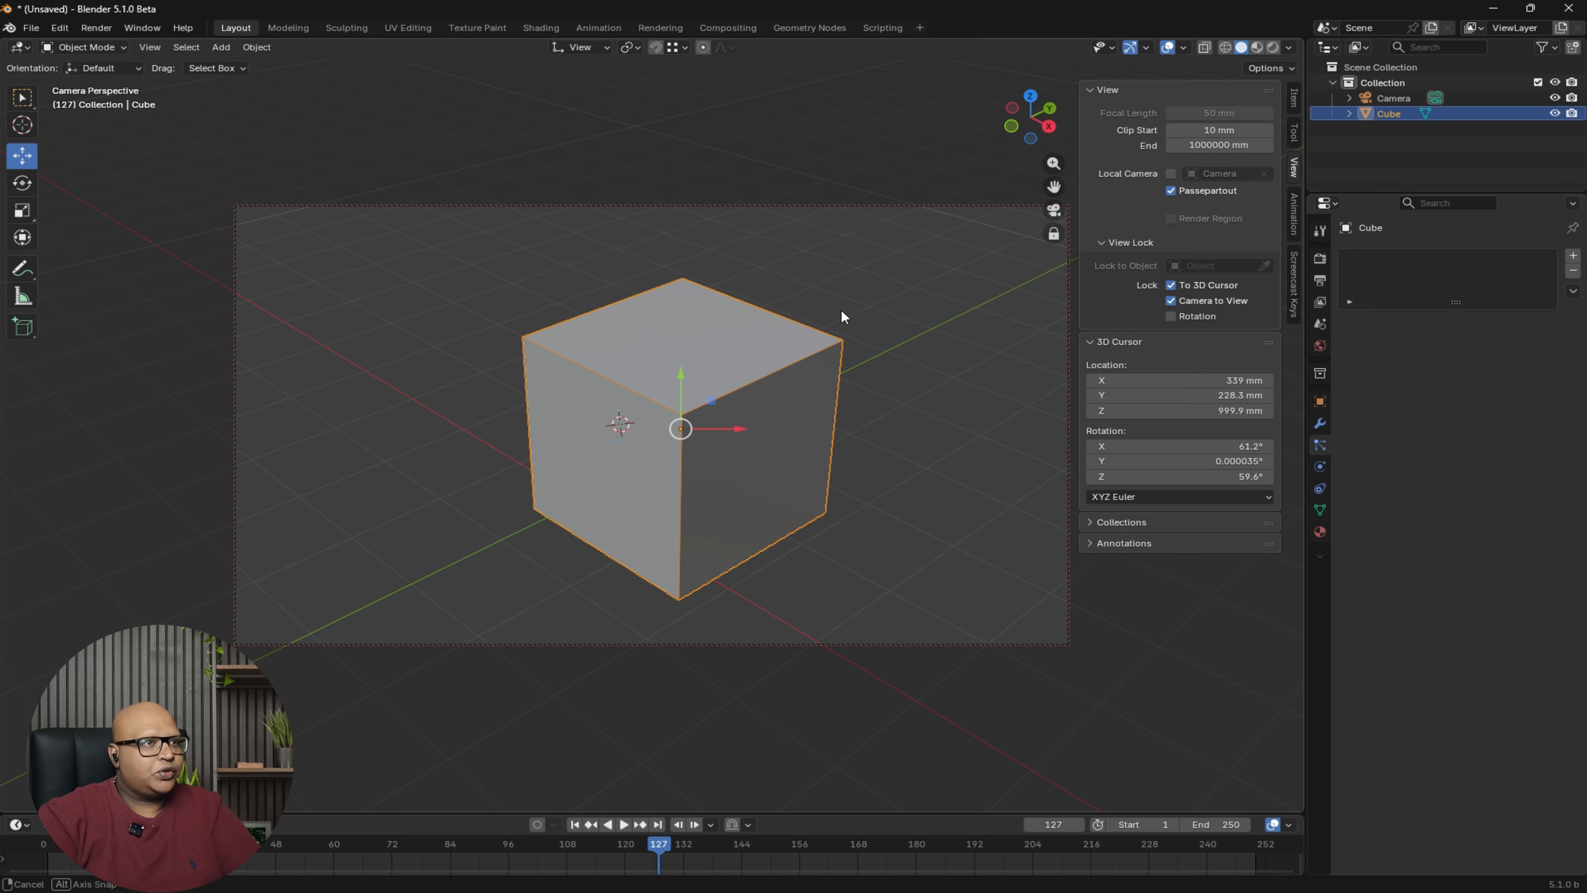
click(851, 166)
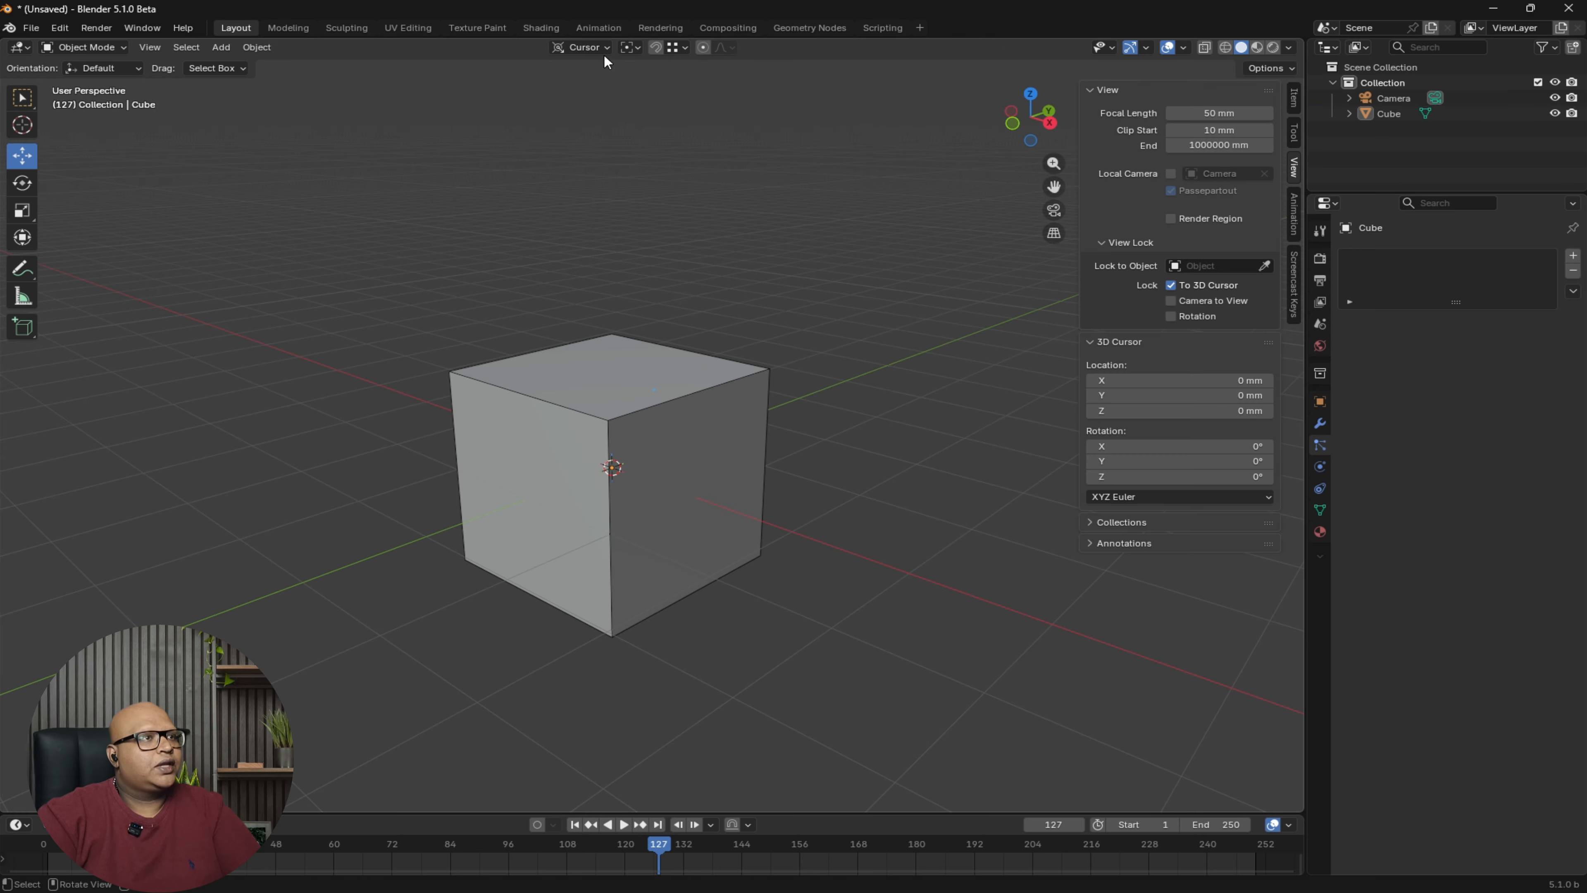
- Set the transform orientation to Cursor, select the cube, and examine its gizmo from several angles
click(594, 47)
click(572, 175)
click(864, 351)
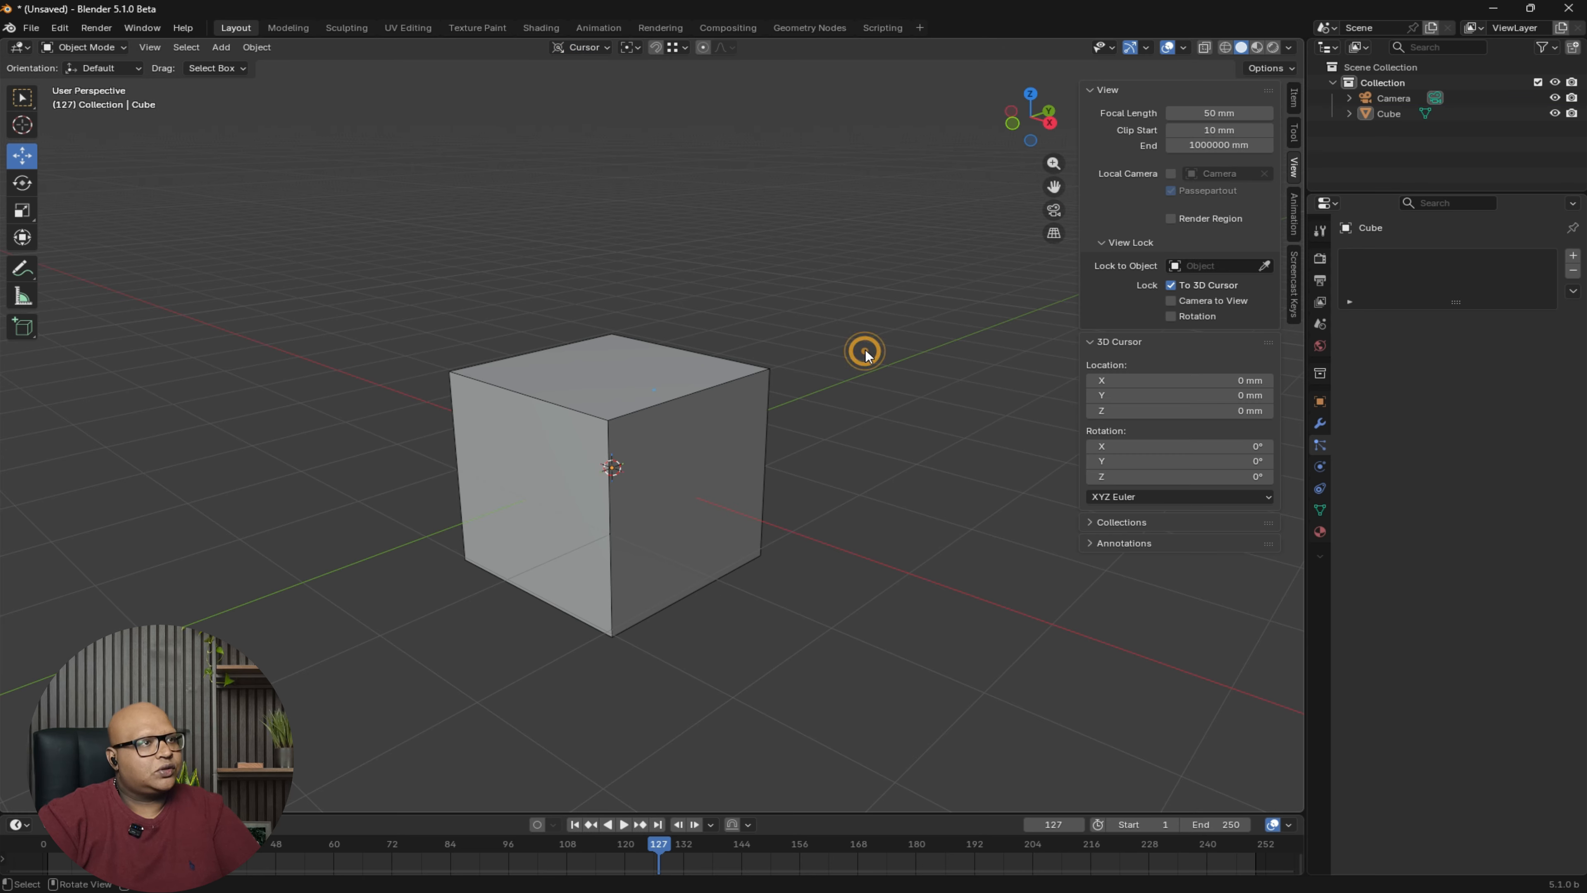
shift+middle_drag(840, 418, 789, 392)
click(637, 407)
middle_drag(814, 461, 685, 462)
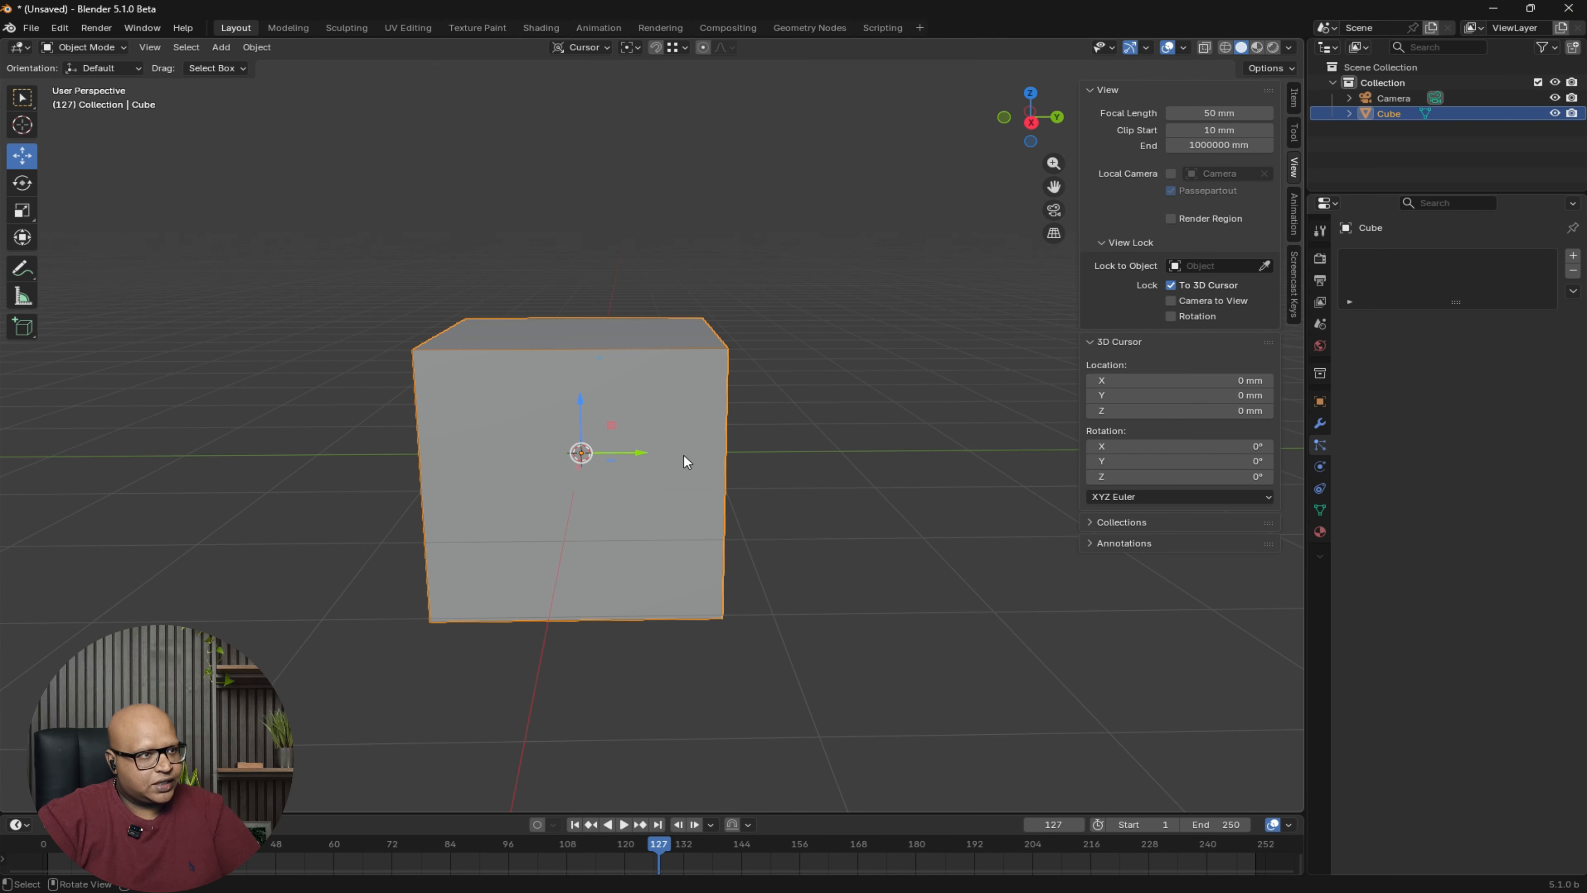
middle_drag(638, 525, 548, 460)
middle_drag(653, 542, 600, 482)
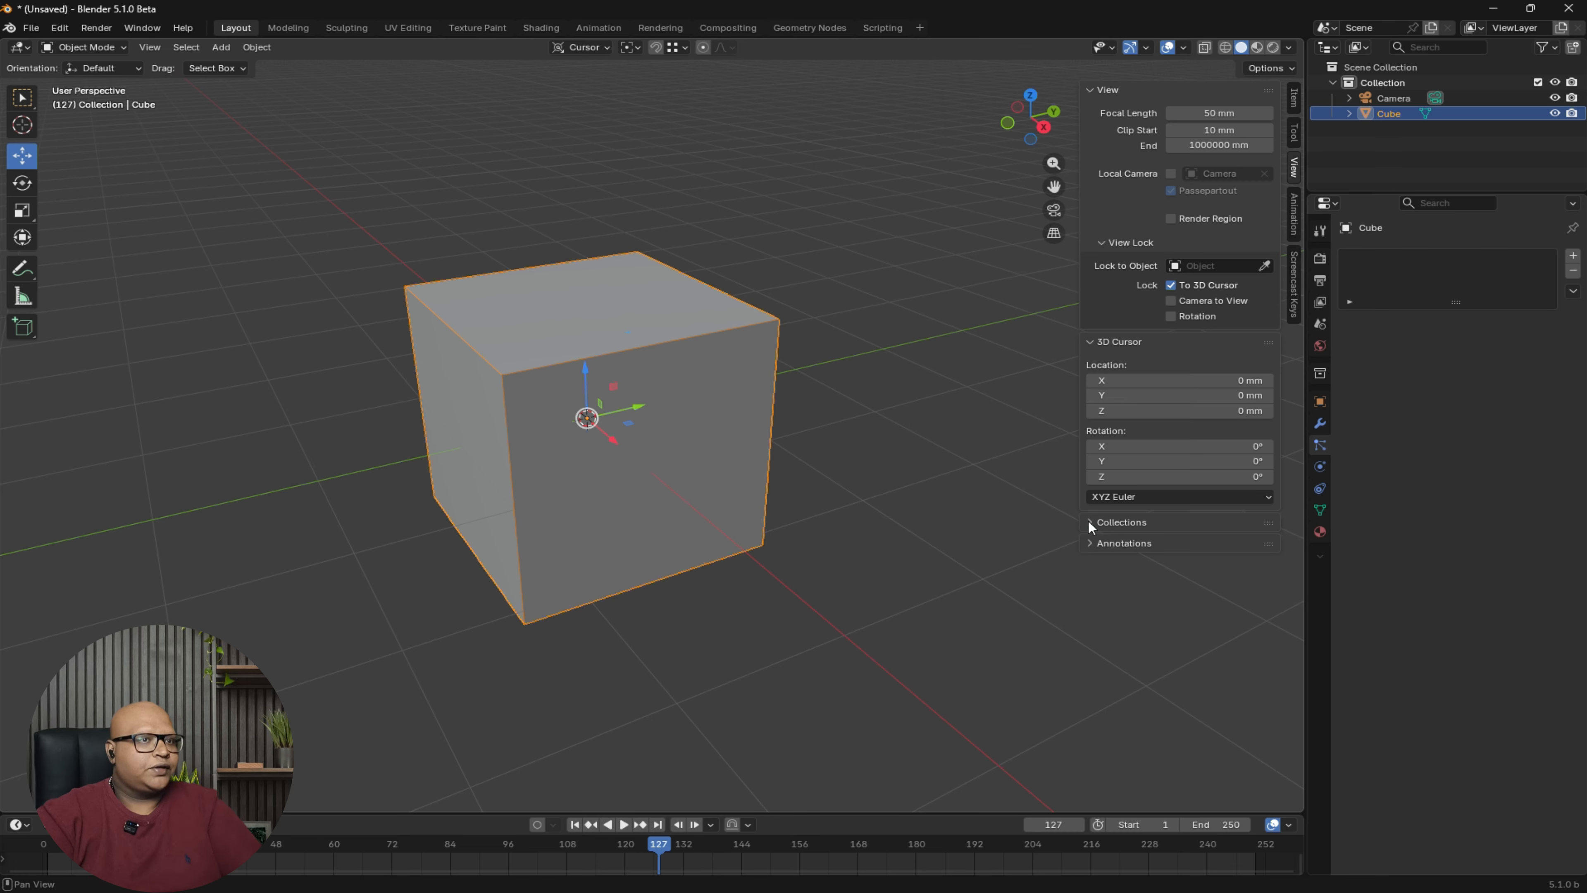
- Set the 3D cursor's X rotation to 62° so the cube's gizmo follows the tilted cursor orientation
click(1295, 166)
click(1295, 165)
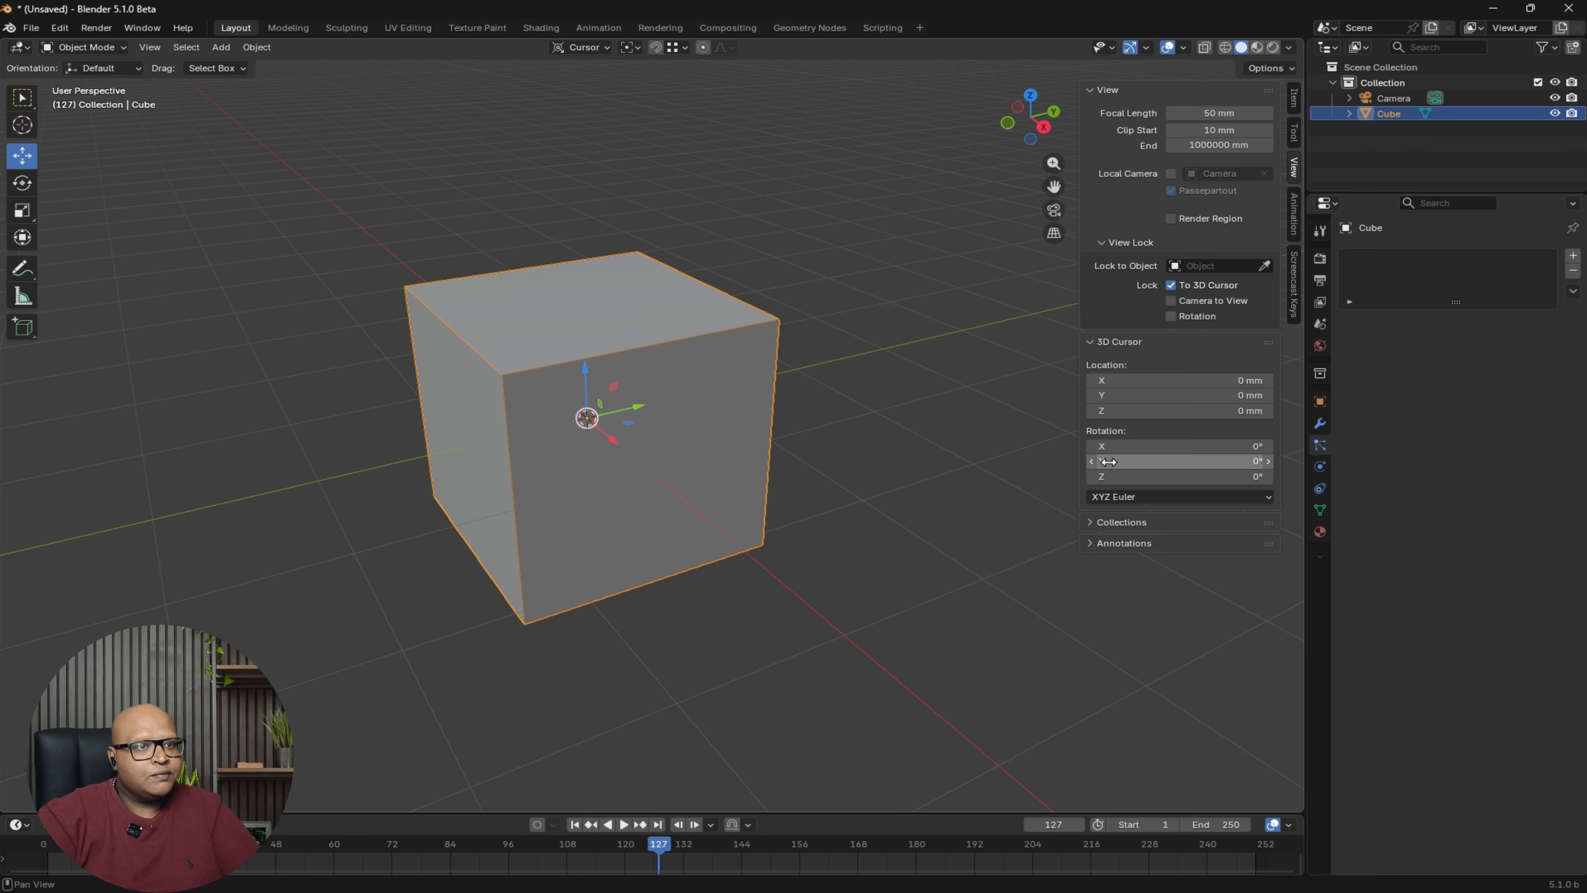
drag(1157, 451, 1218, 451)
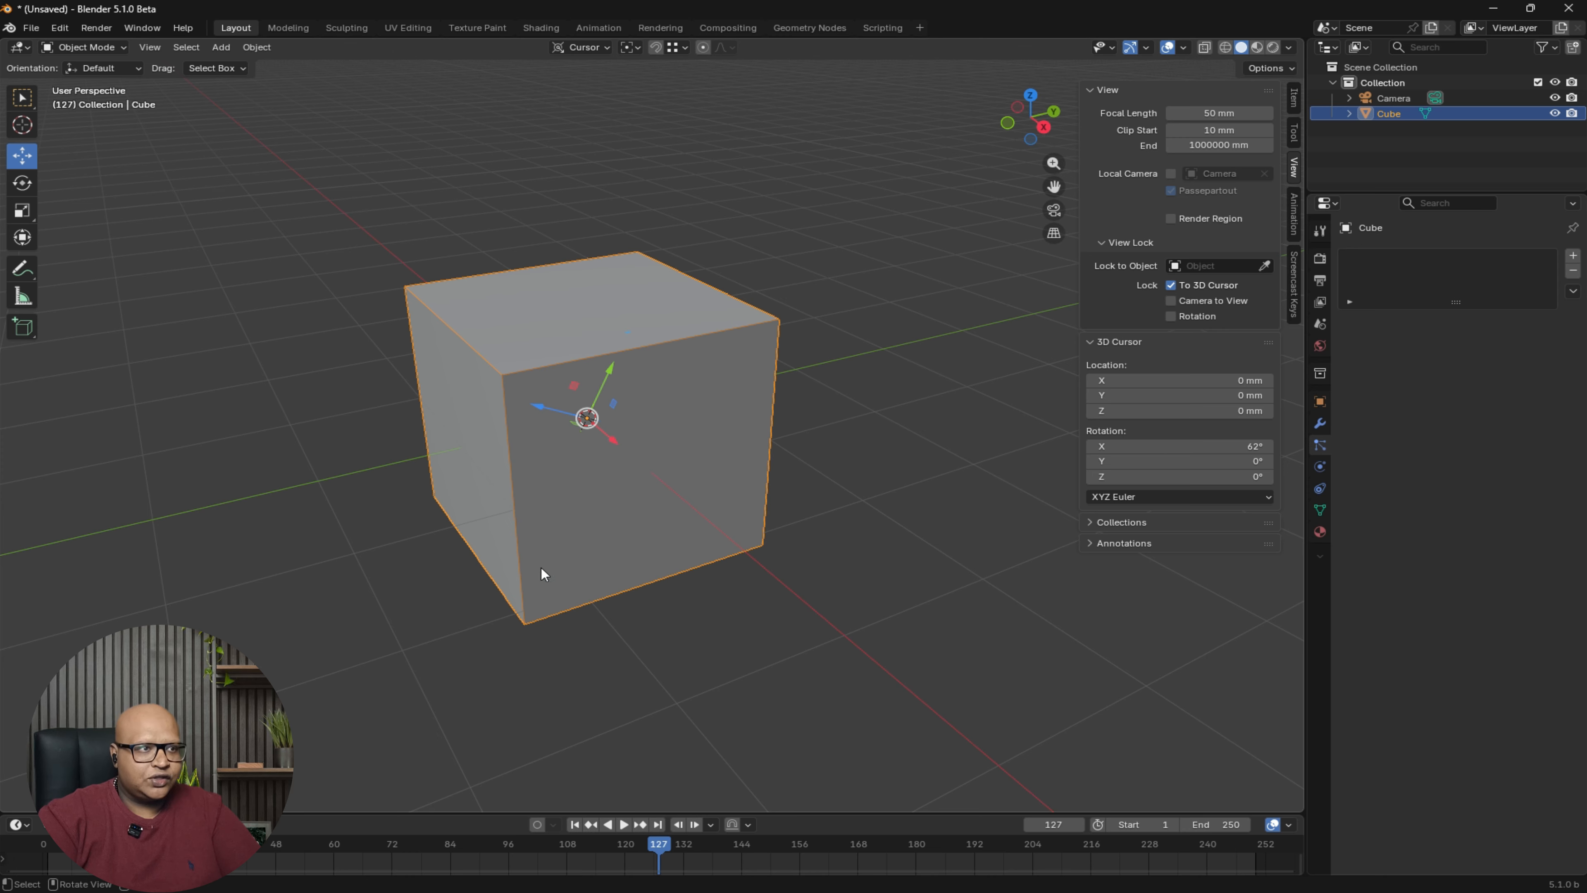
shift+middle_drag(779, 507, 489, 554)
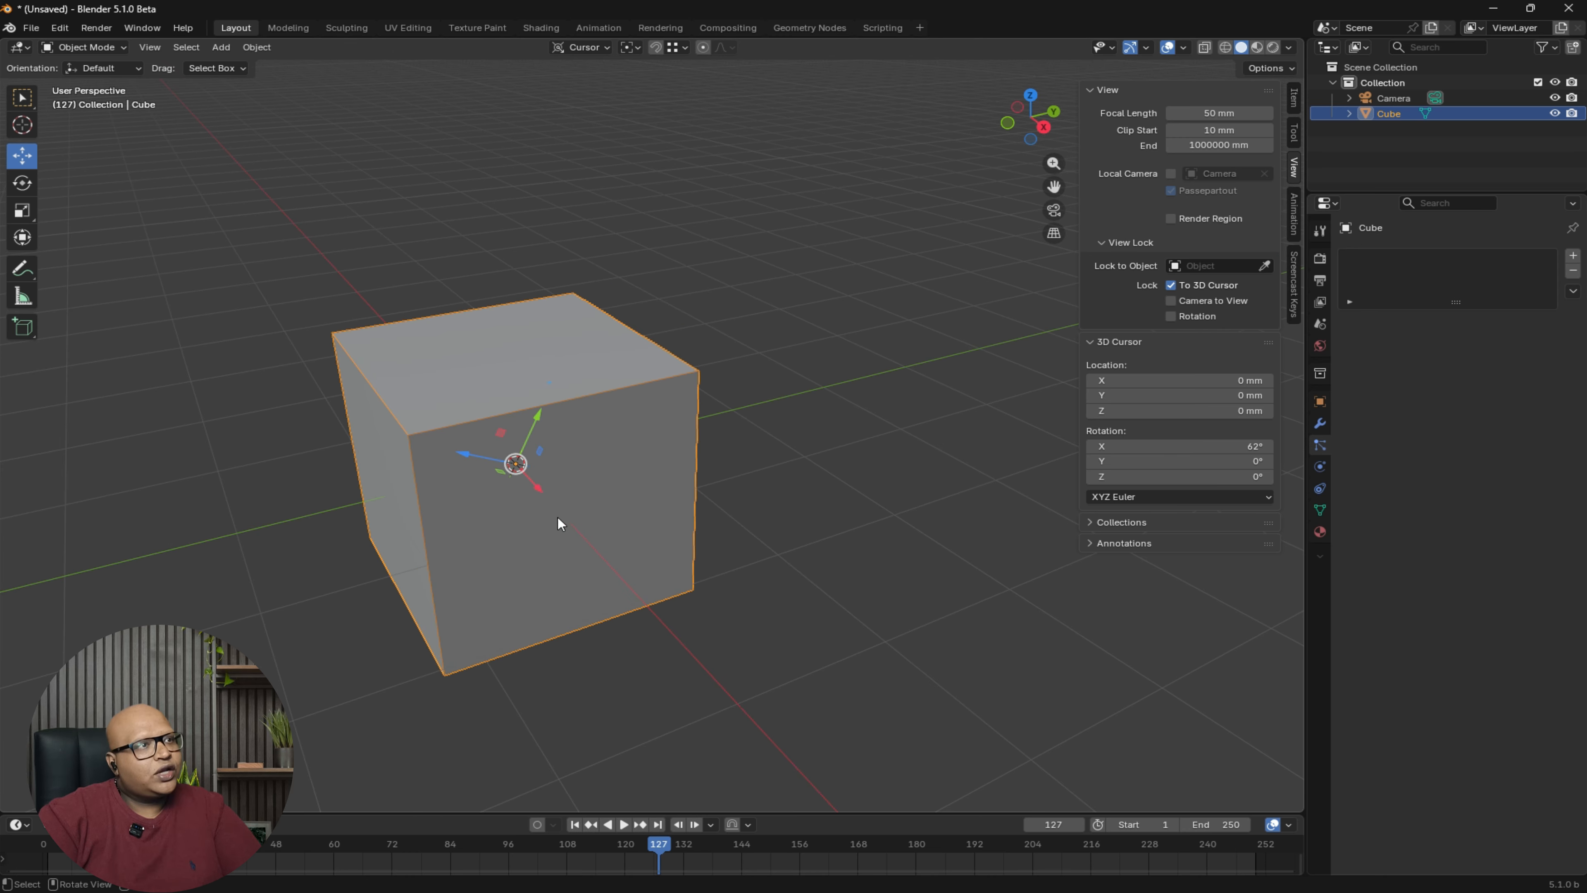
middle_drag(578, 487, 589, 484)
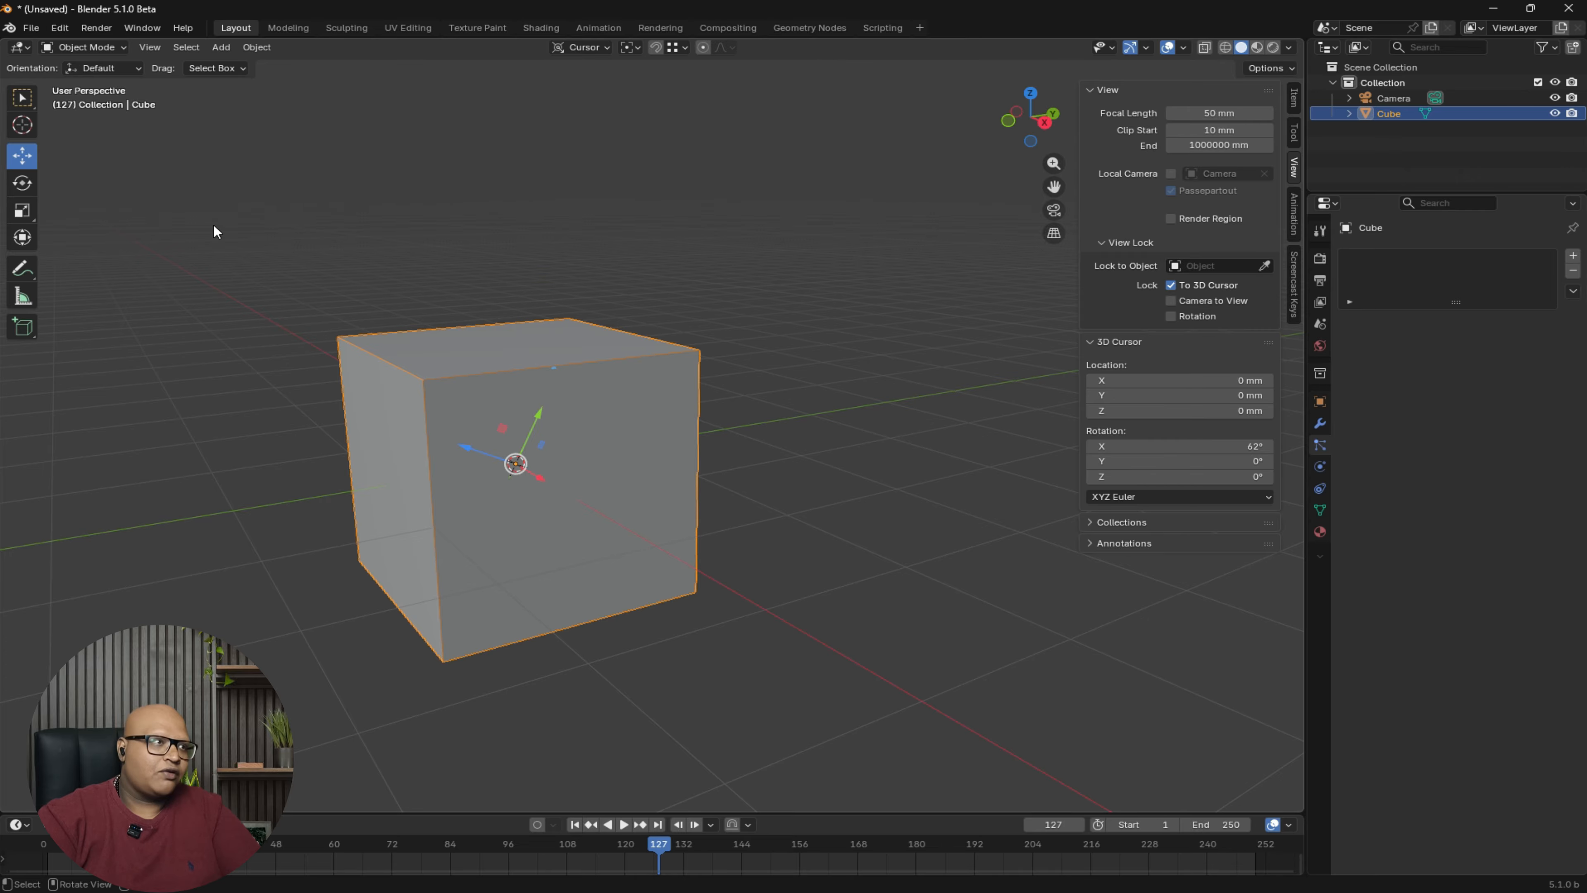
- Try moving the cube along the cursor's Y axis and cancel the move
key(g)
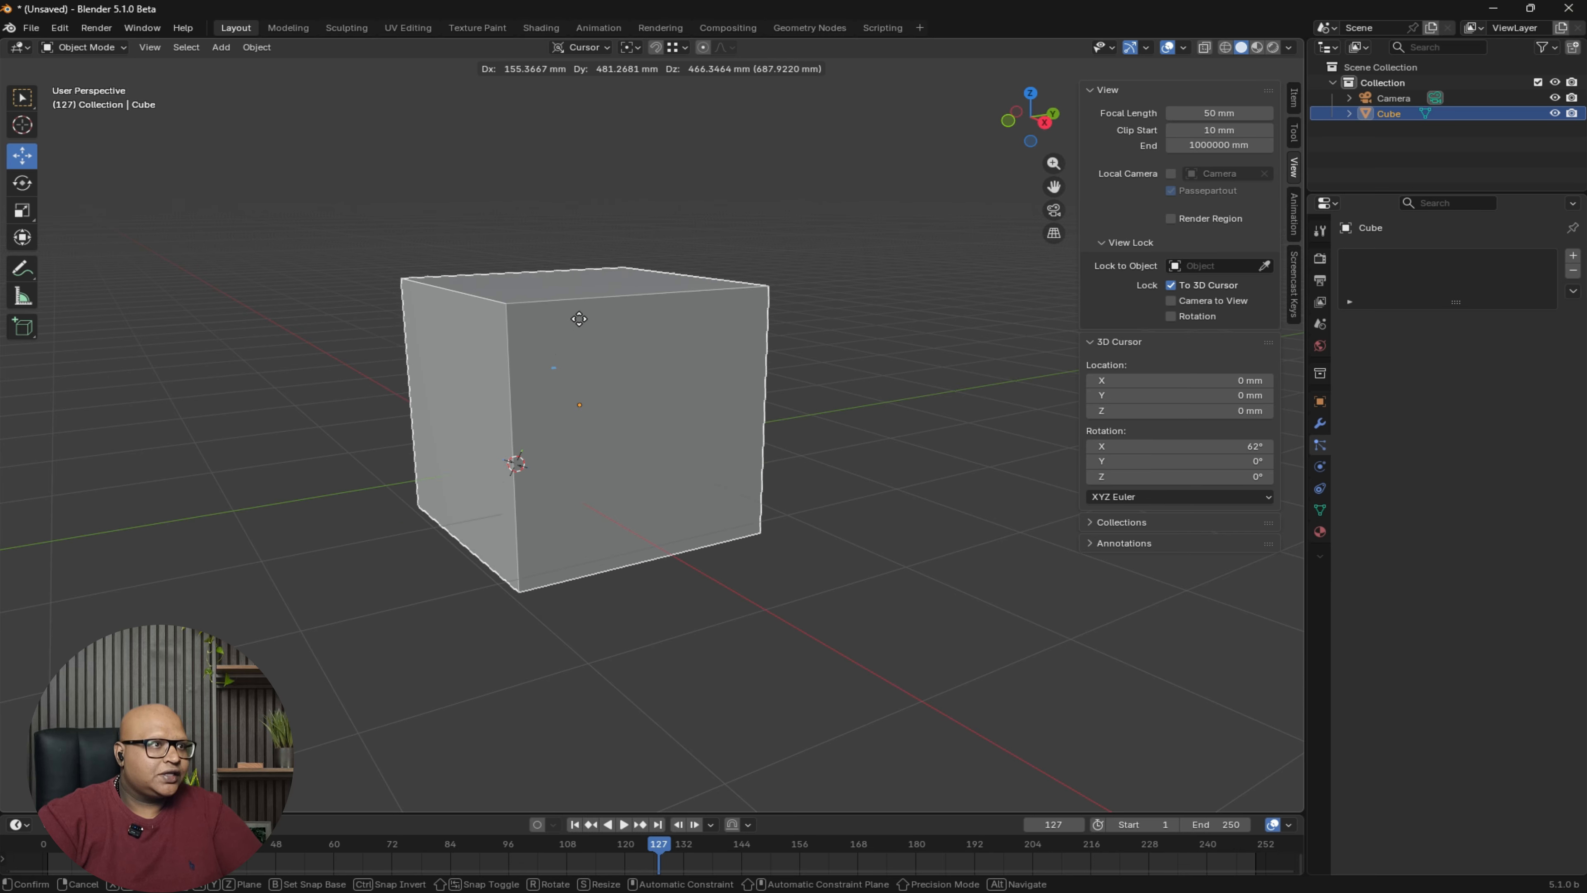
key(y)
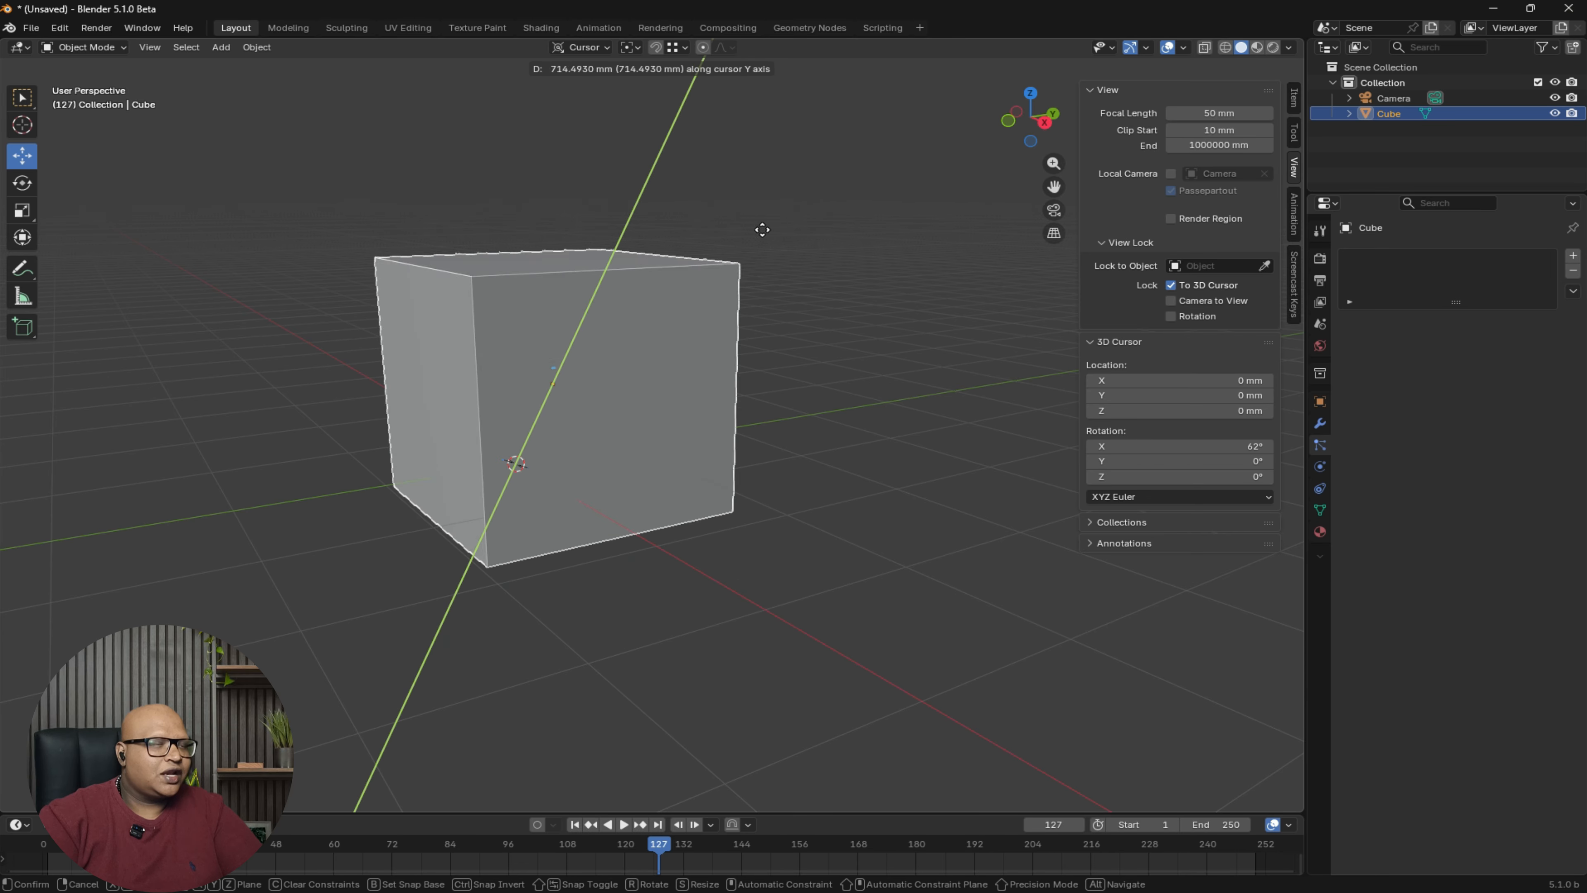
key(Escape)
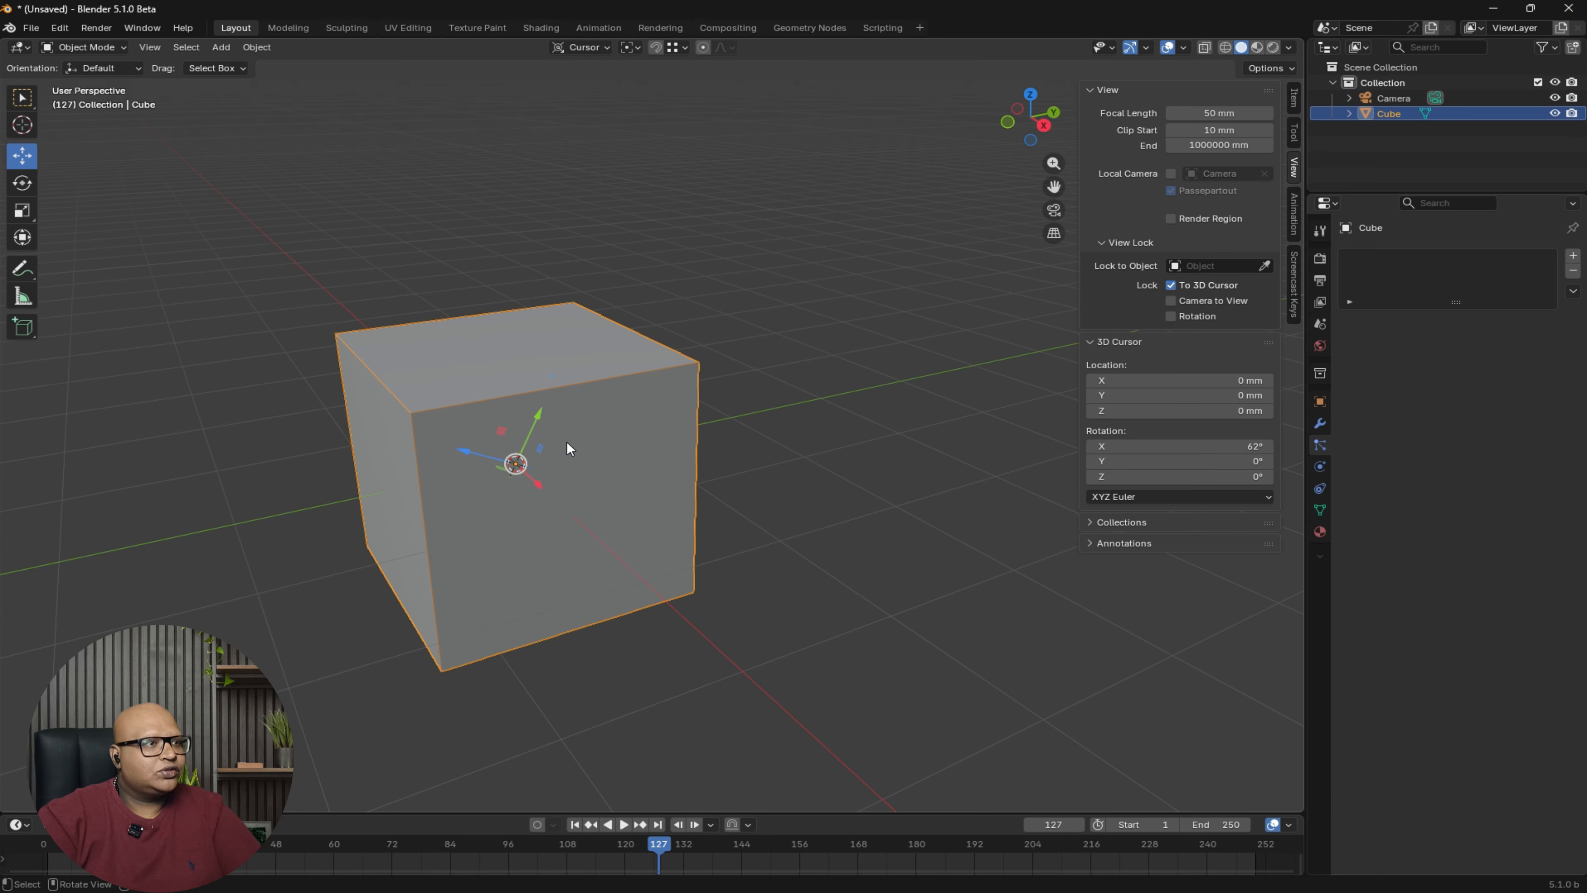
middle_drag(592, 367, 595, 382)
- Enter Edit Mode on the cube with edge selection and turn off all normals display overlays
key(Tab)
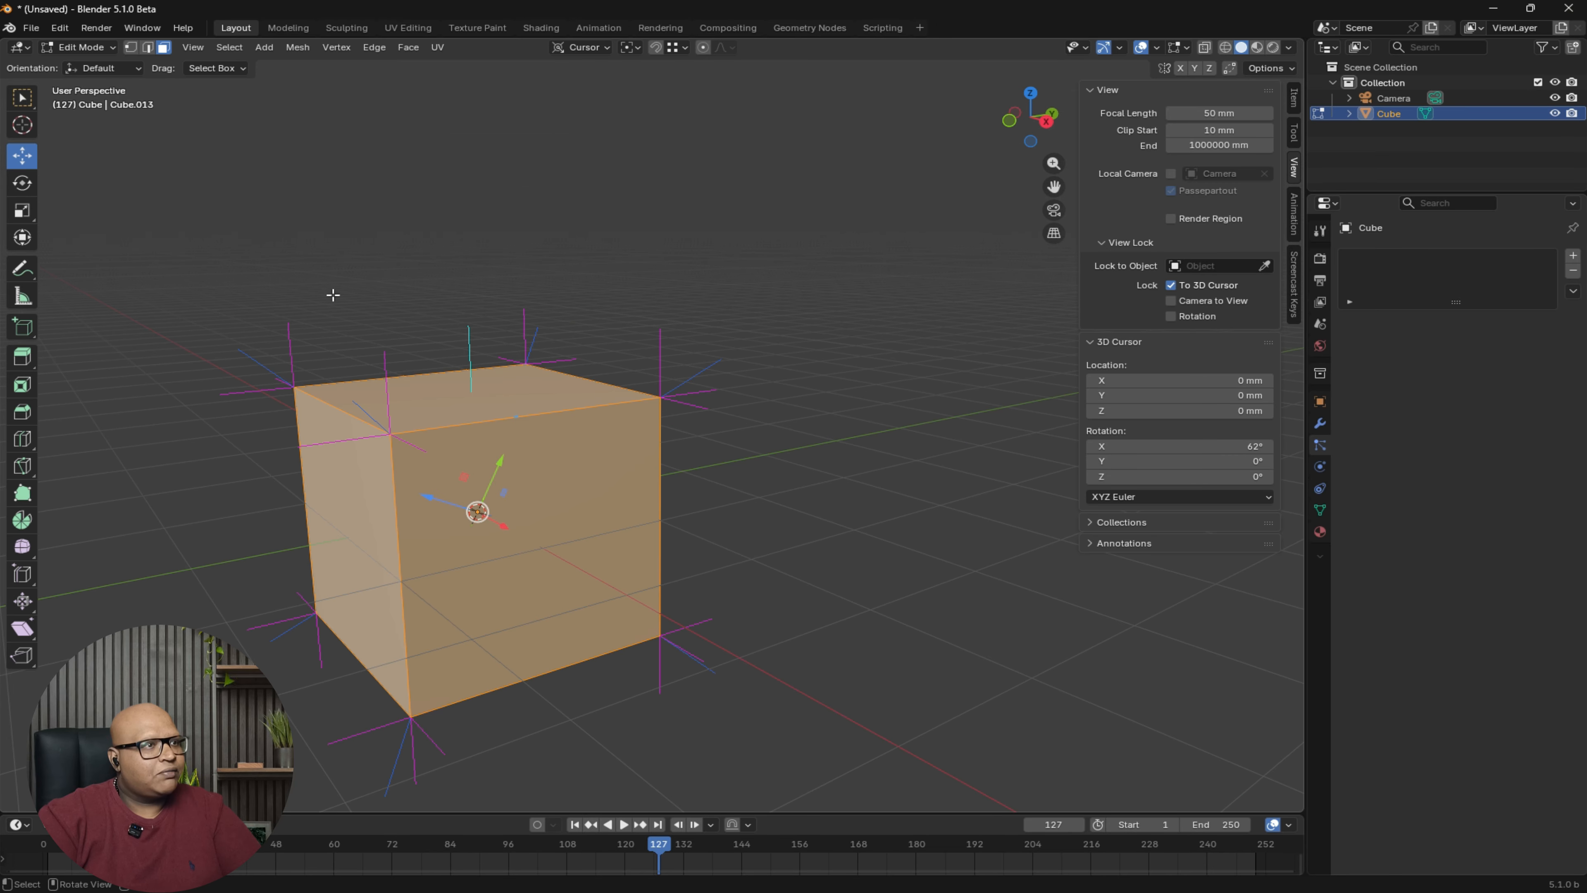
click(148, 47)
click(1069, 323)
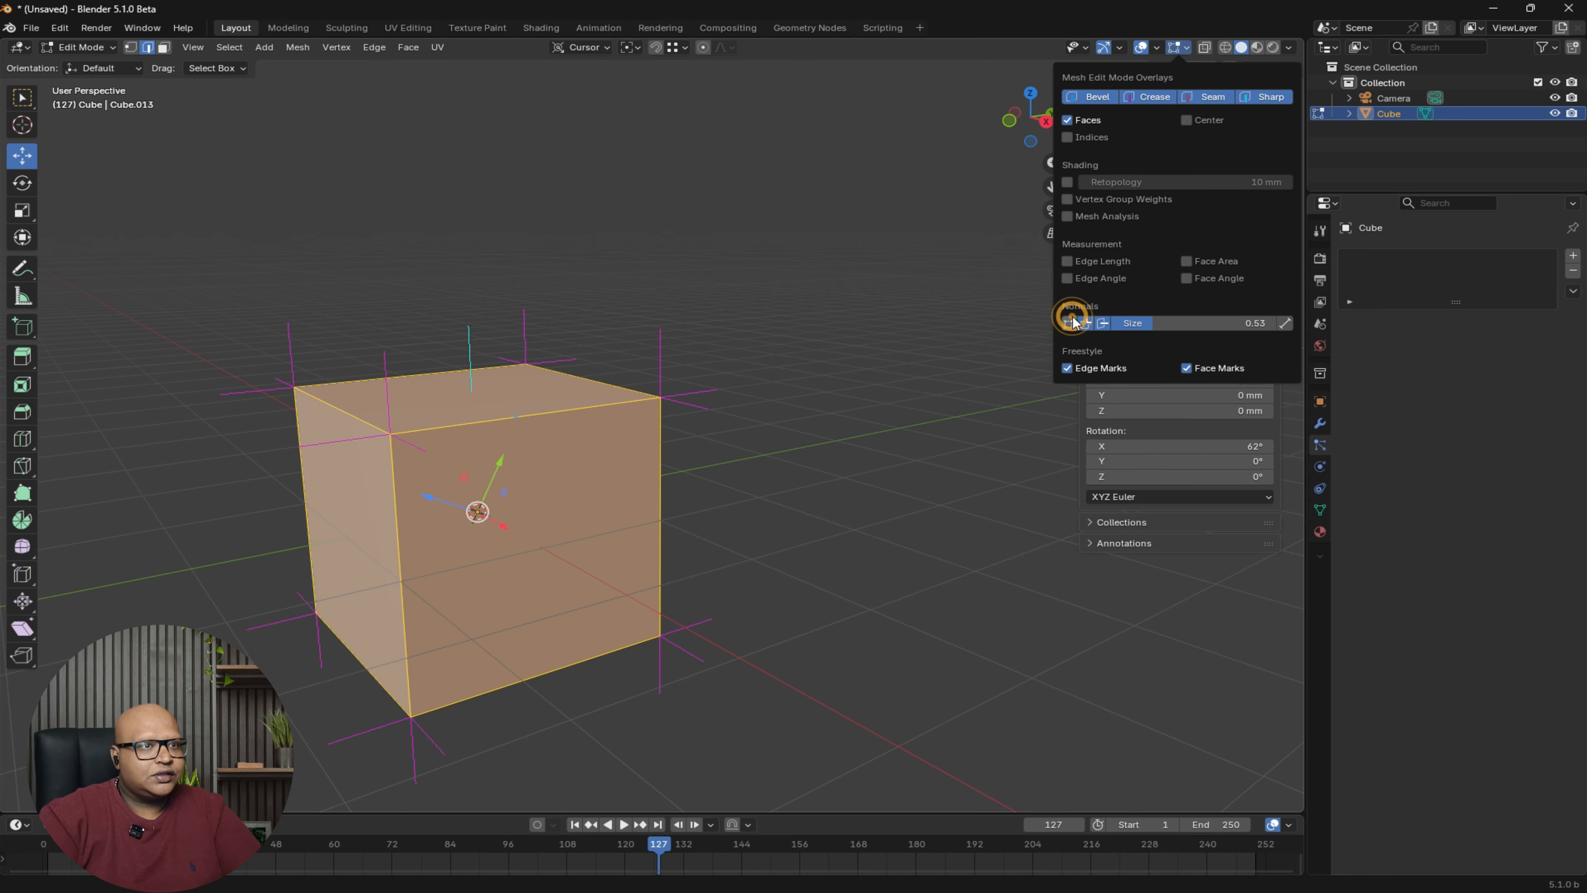
click(1086, 323)
click(1103, 322)
- Select the cube's far top edge and extrude it upward along the cursor's Y axis into a slanted face
click(550, 369)
click(566, 375)
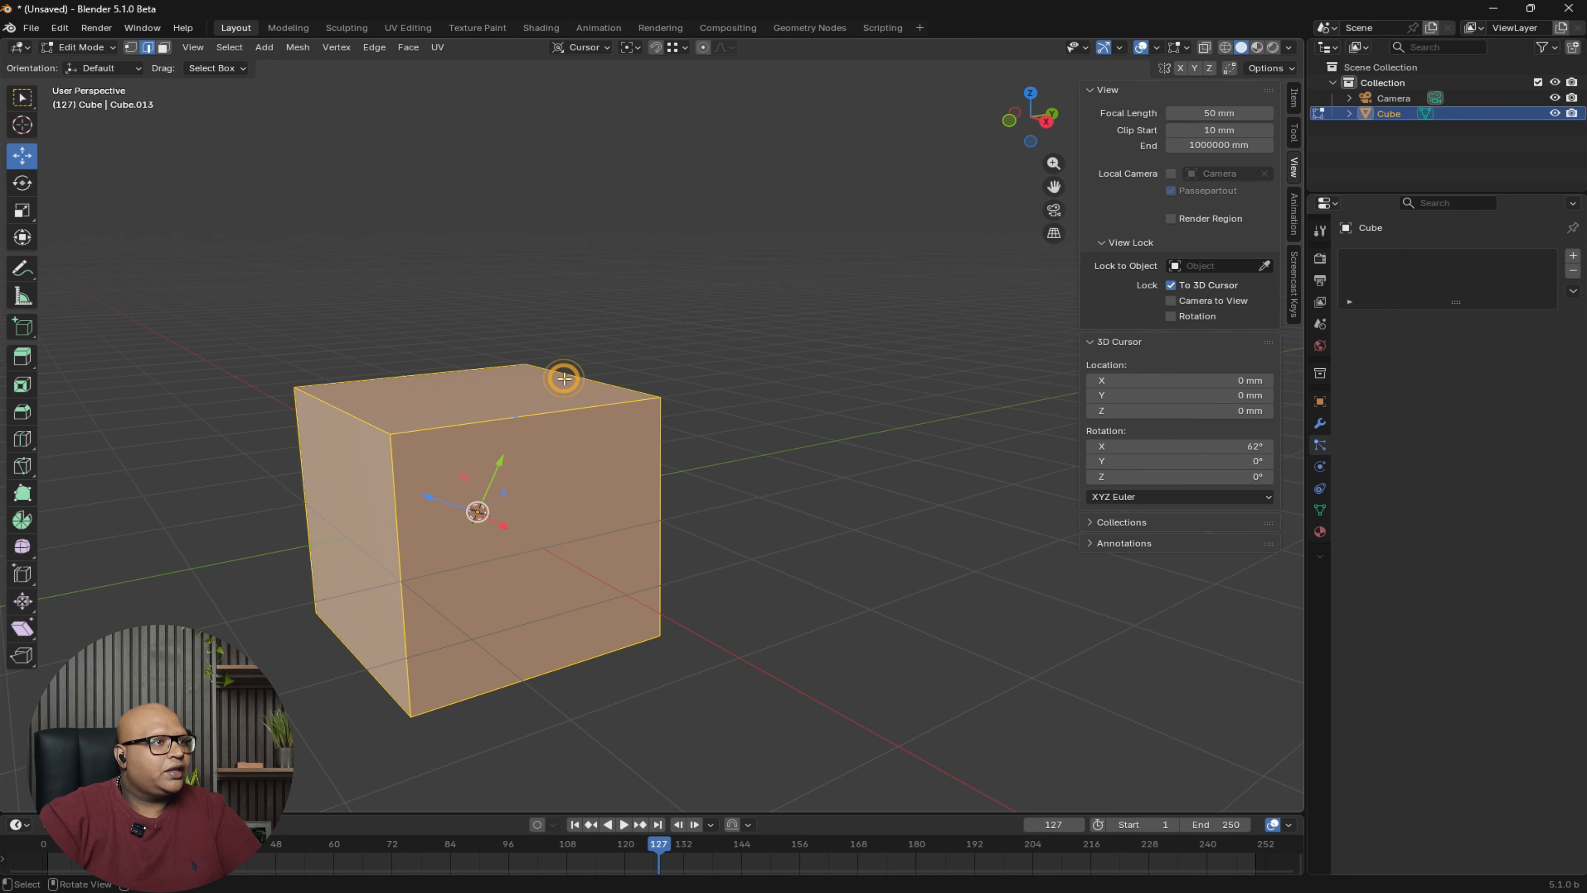
shift+middle_drag(598, 364, 624, 395)
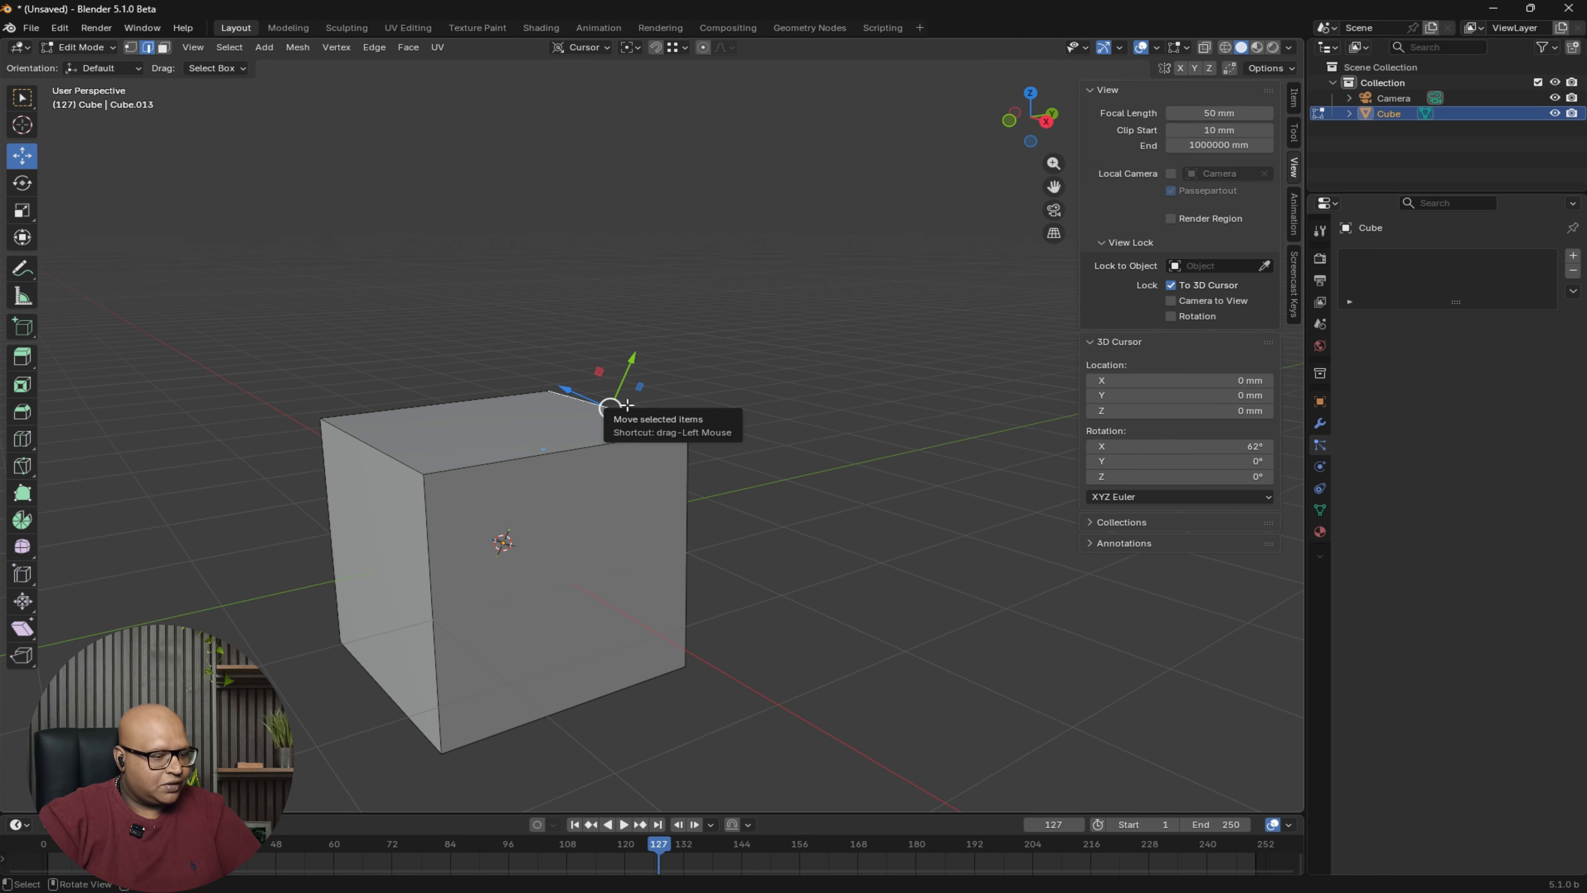
key(e)
key(y)
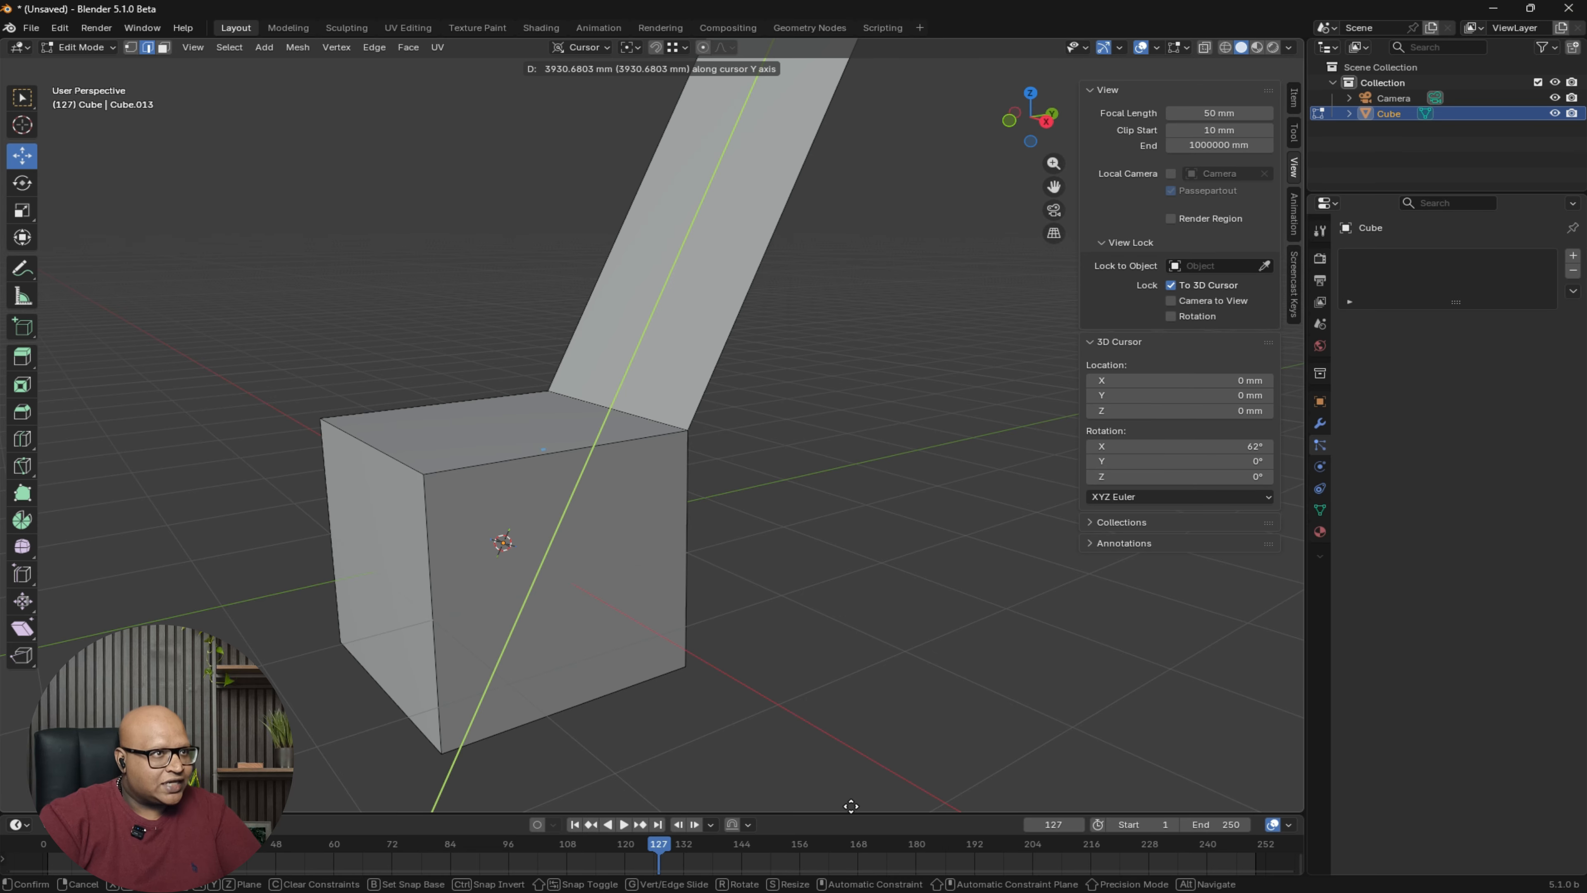
click(772, 109)
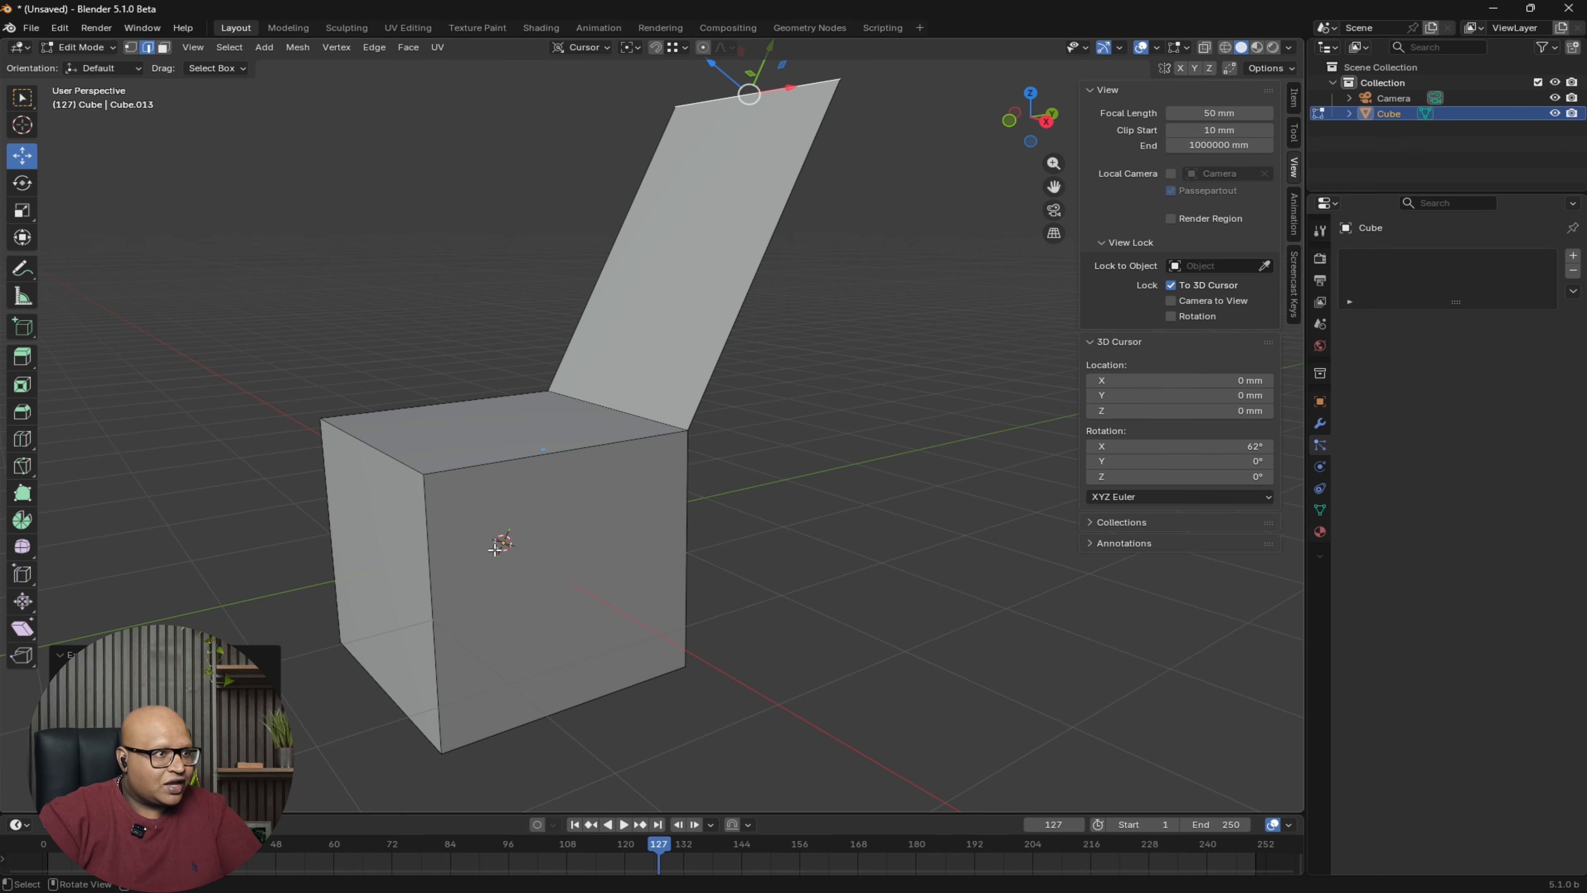
middle_drag(556, 475, 560, 461)
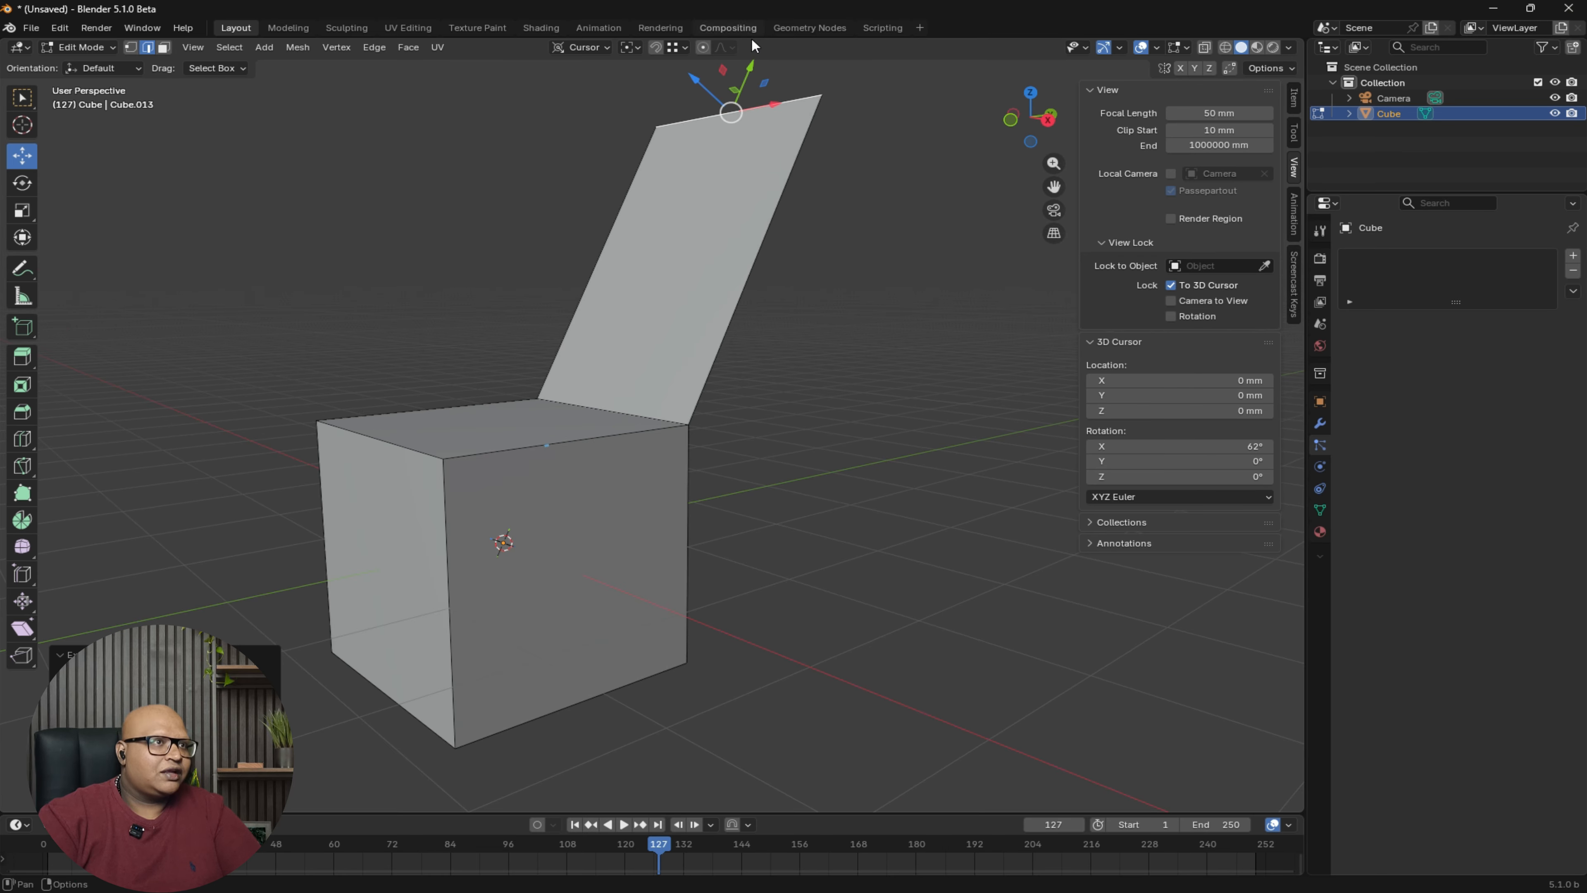
middle_drag(484, 408, 696, 439)
middle_drag(630, 501, 560, 432)
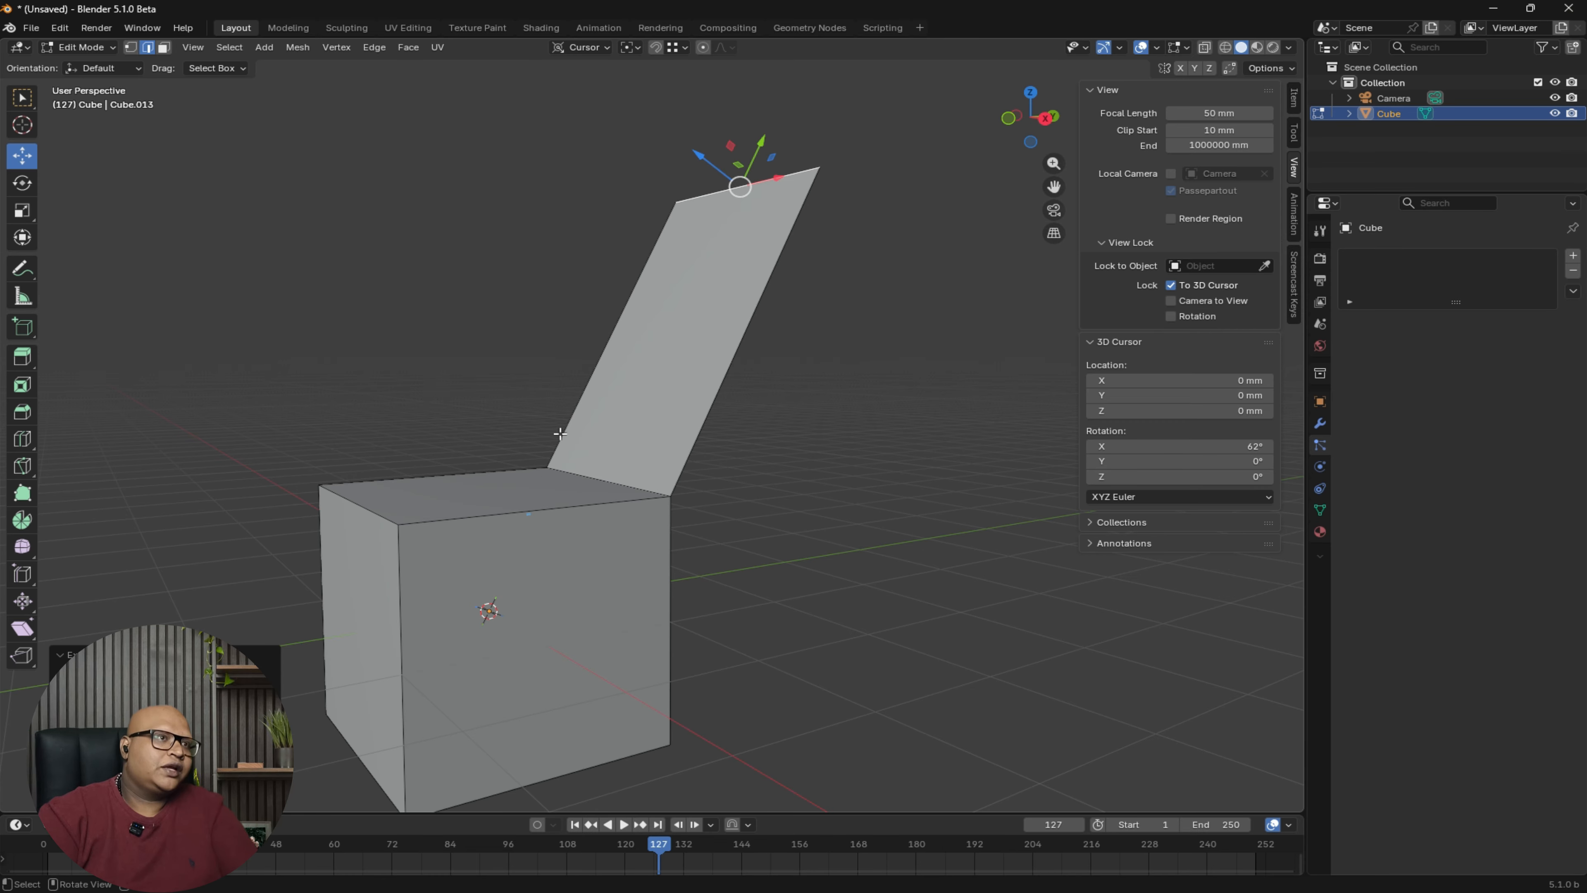
- Try the same cursor Y-axis extrusion on the opposite top edge, and undo both extrusions back to Object Mode
click(369, 494)
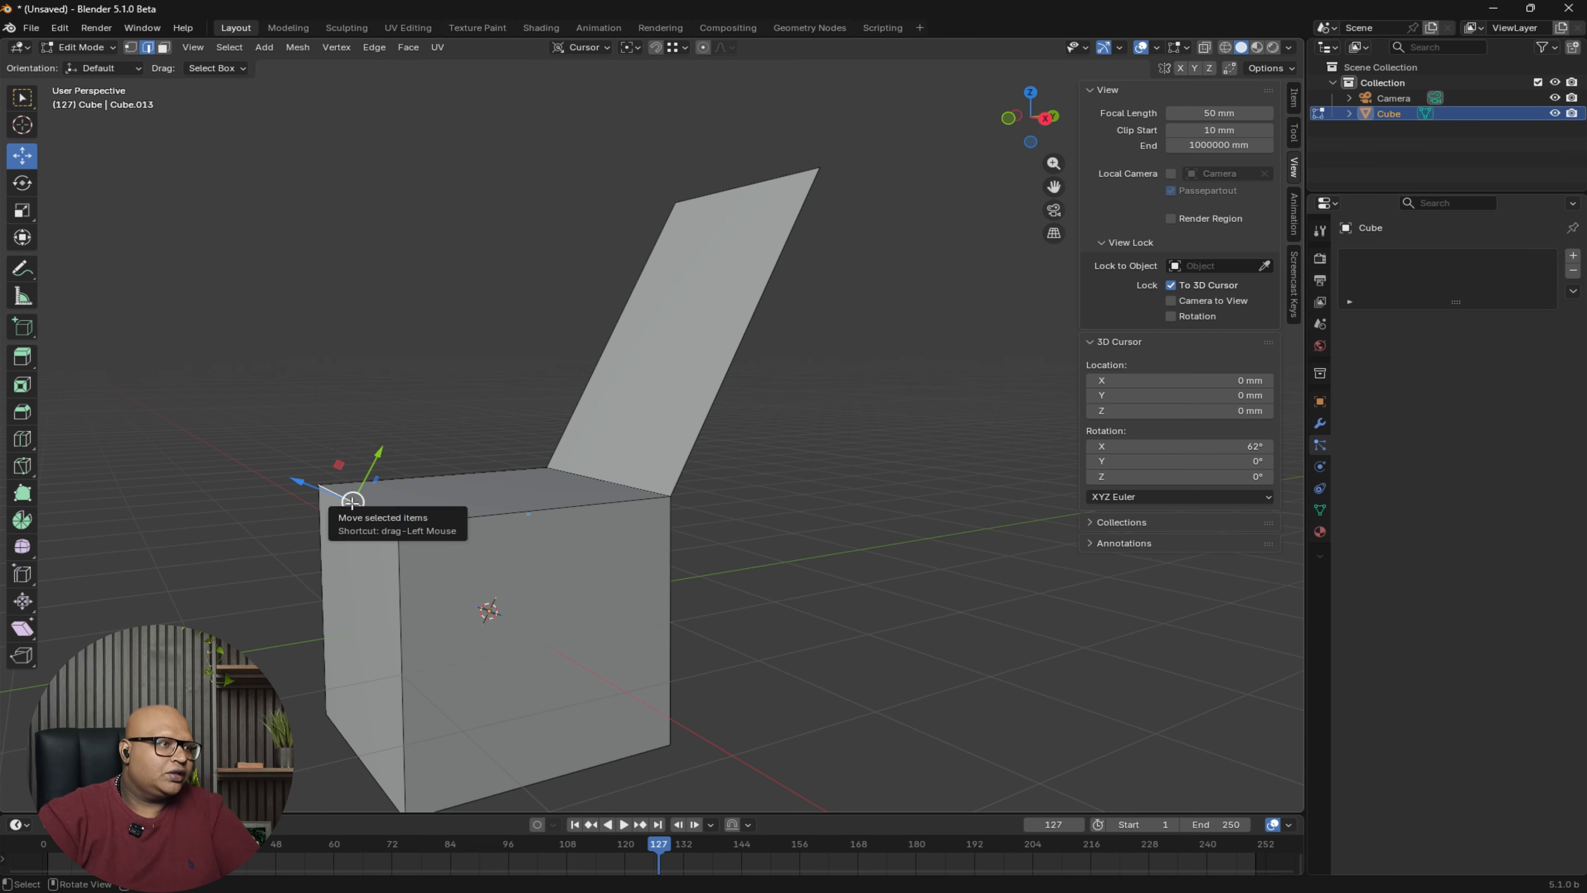
drag(374, 486, 600, 175)
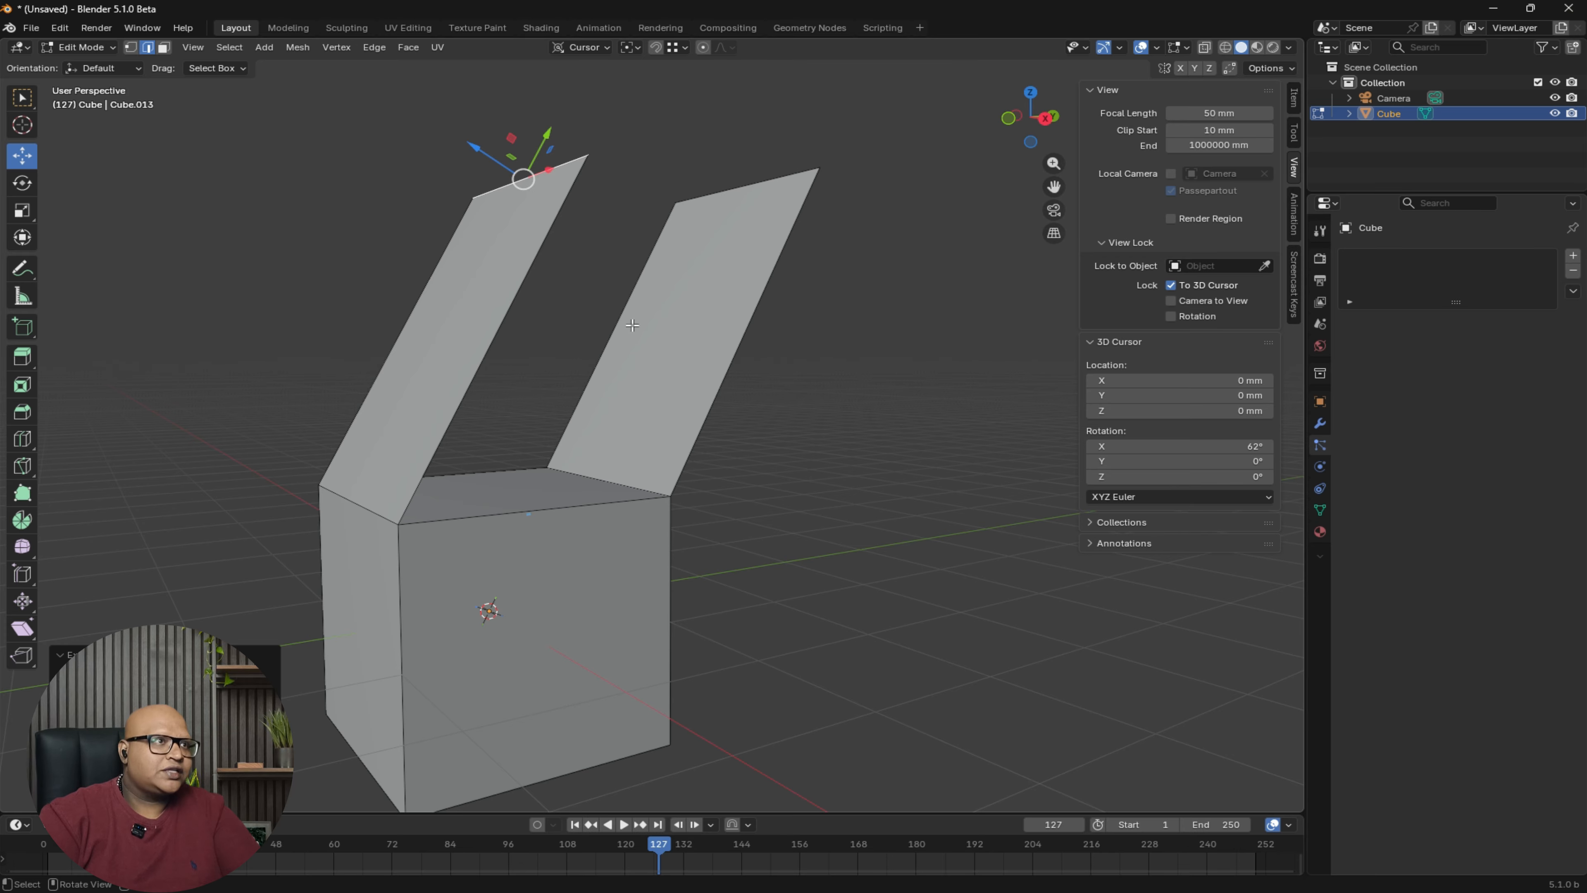
key(ctrl+z)
key(ctrl+z)
key(ctrl+z)
key(ctrl+z)
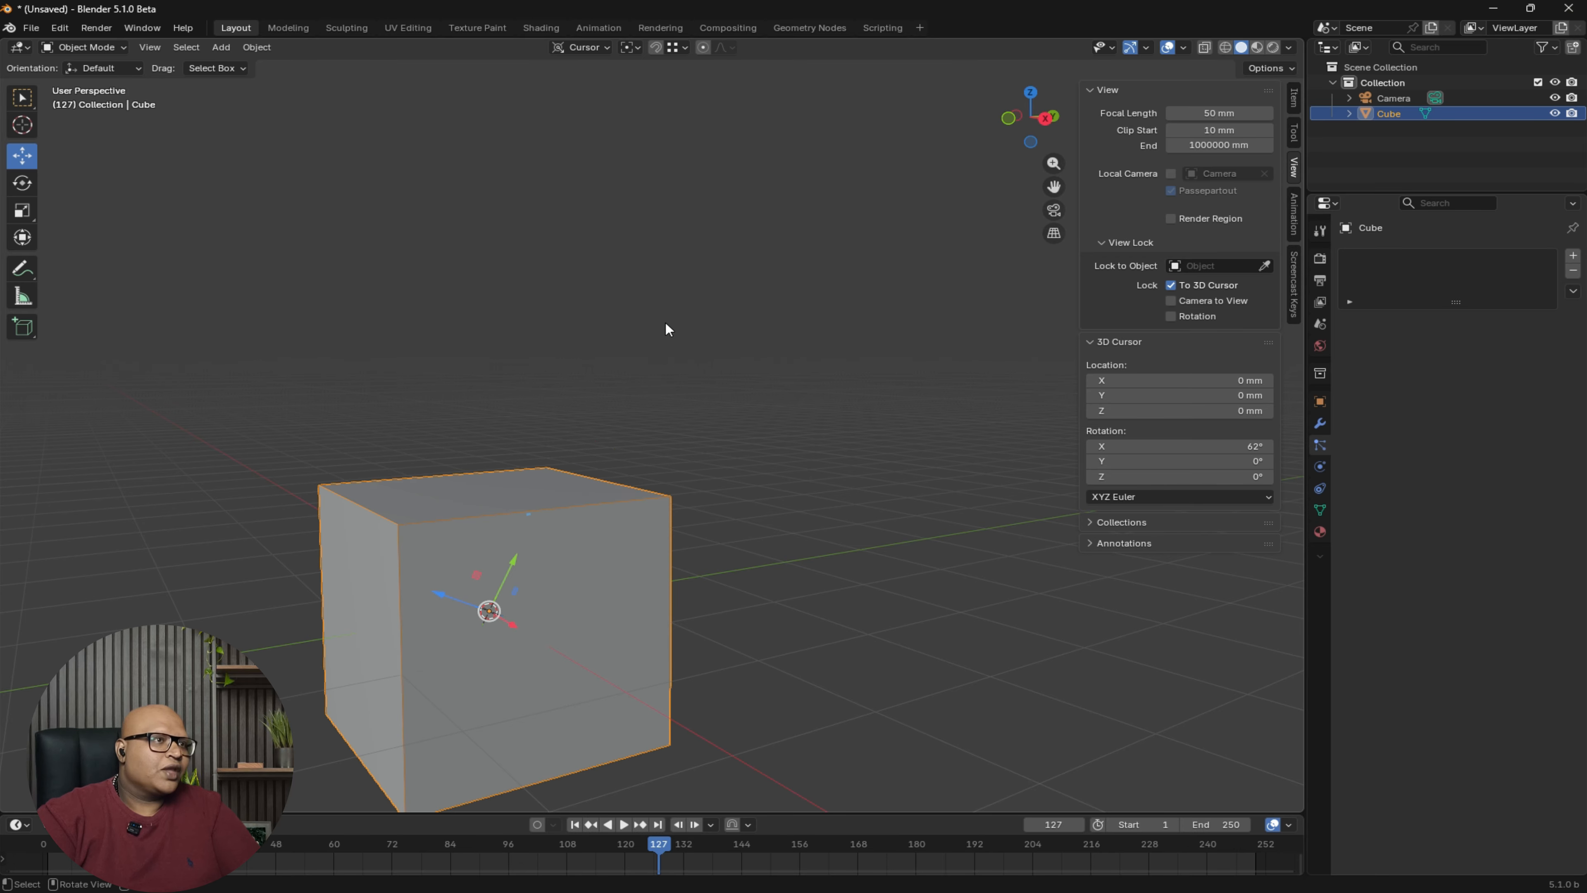
middle_drag(667, 324, 595, 66)
shift+middle_drag(617, 541, 652, 455)
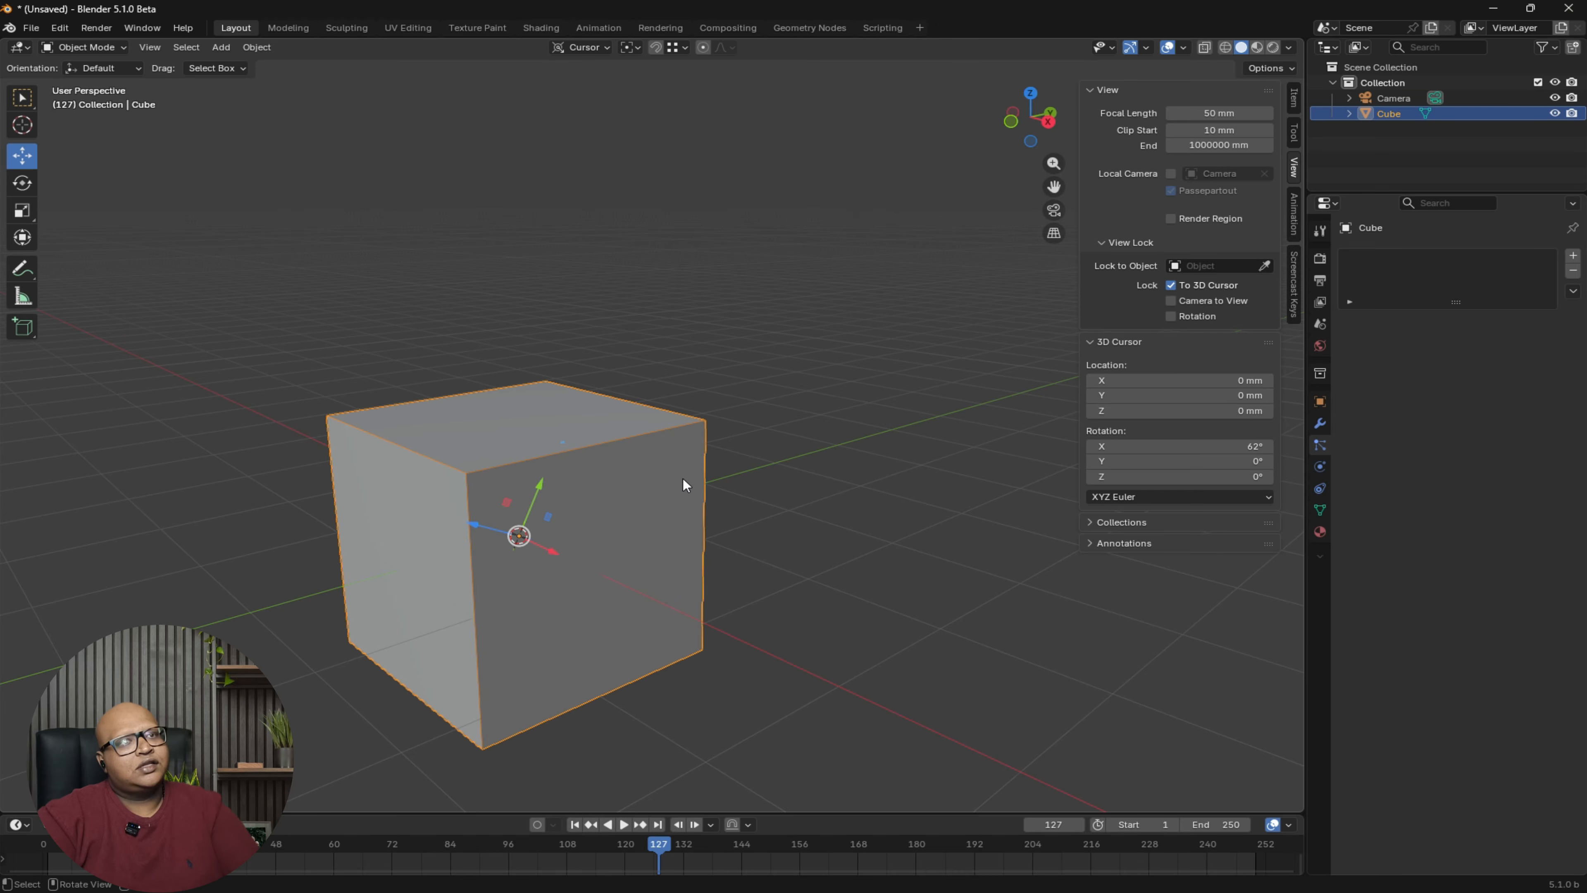
middle_drag(632, 510, 609, 481)
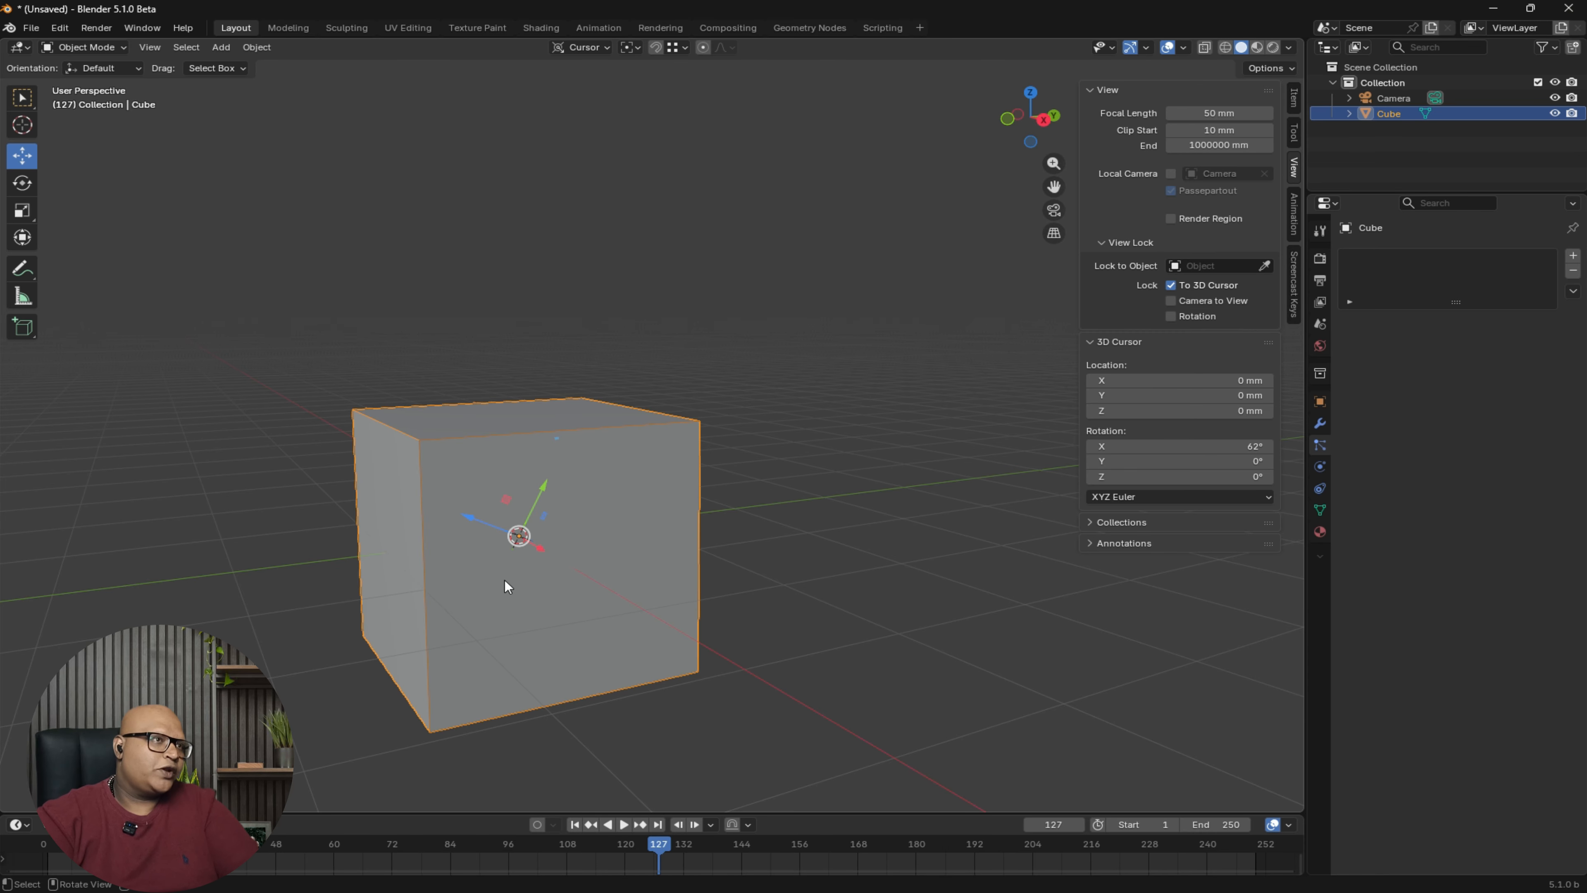
click(605, 48)
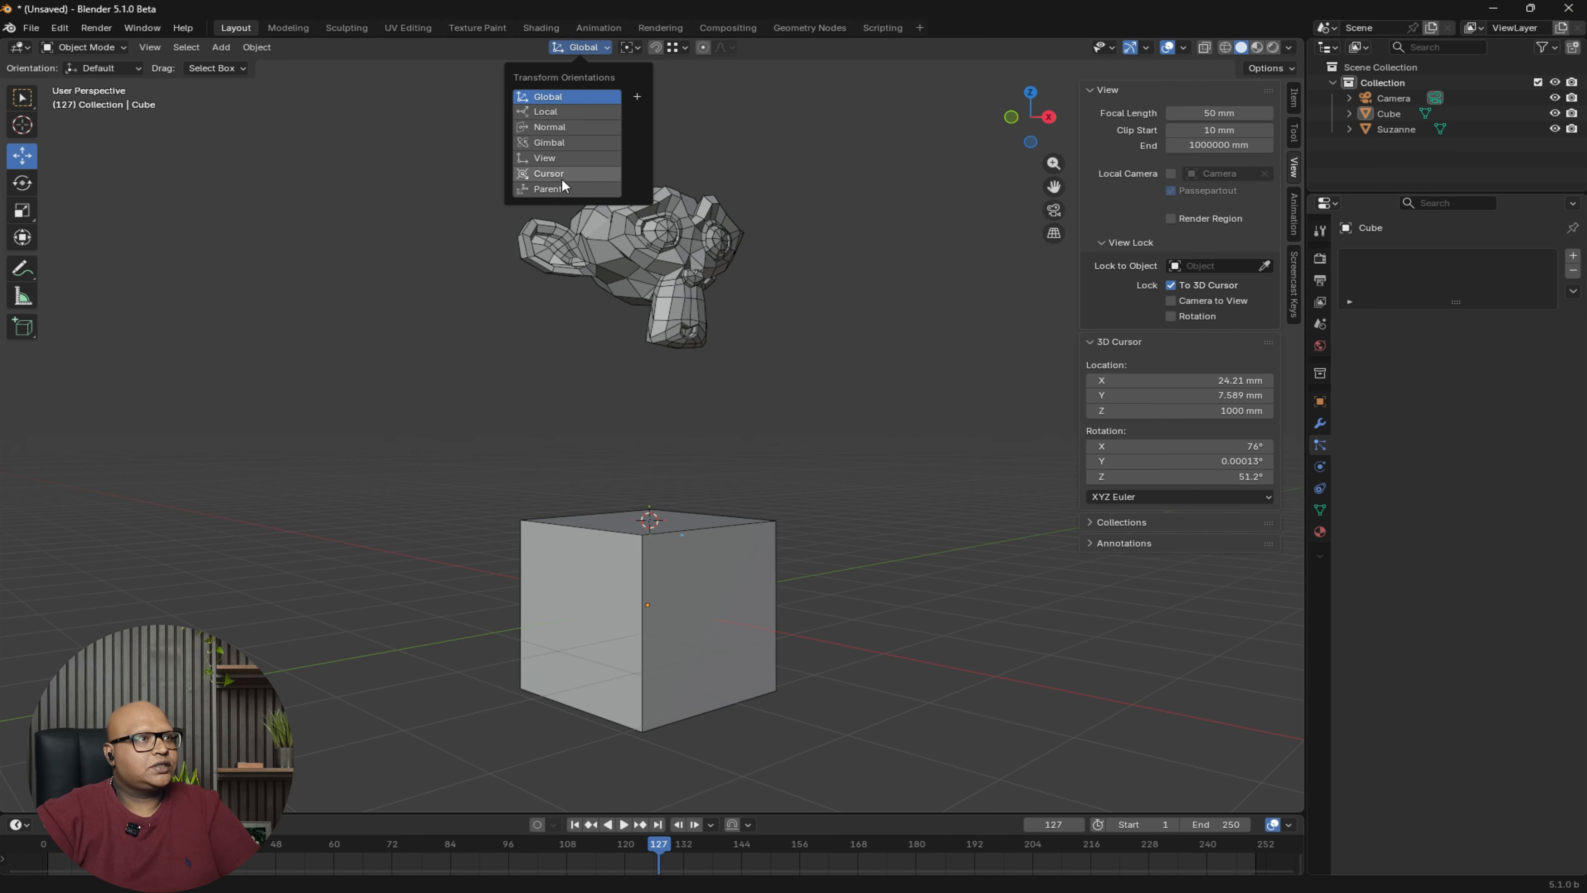
click(870, 165)
mouse_move(810, 466)
middle_down()
mouse_move(855, 484)
mouse_move(852, 456)
mouse_move(831, 455)
middle_up()
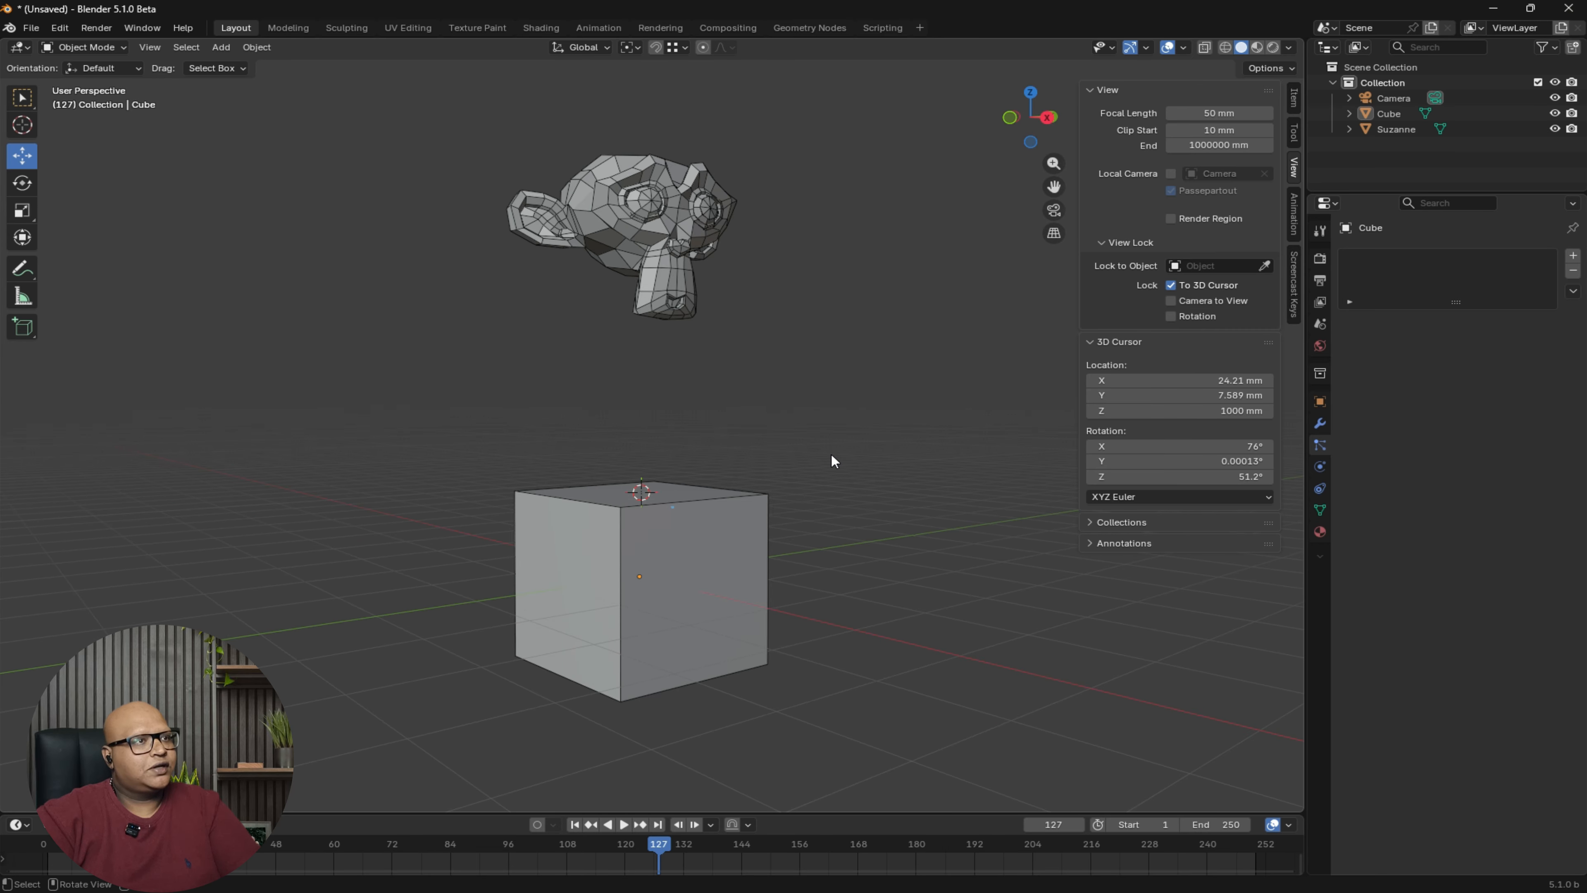
- Examine the gizmos of the cube and the monkey head, selecting each one individually and both together
click(701, 537)
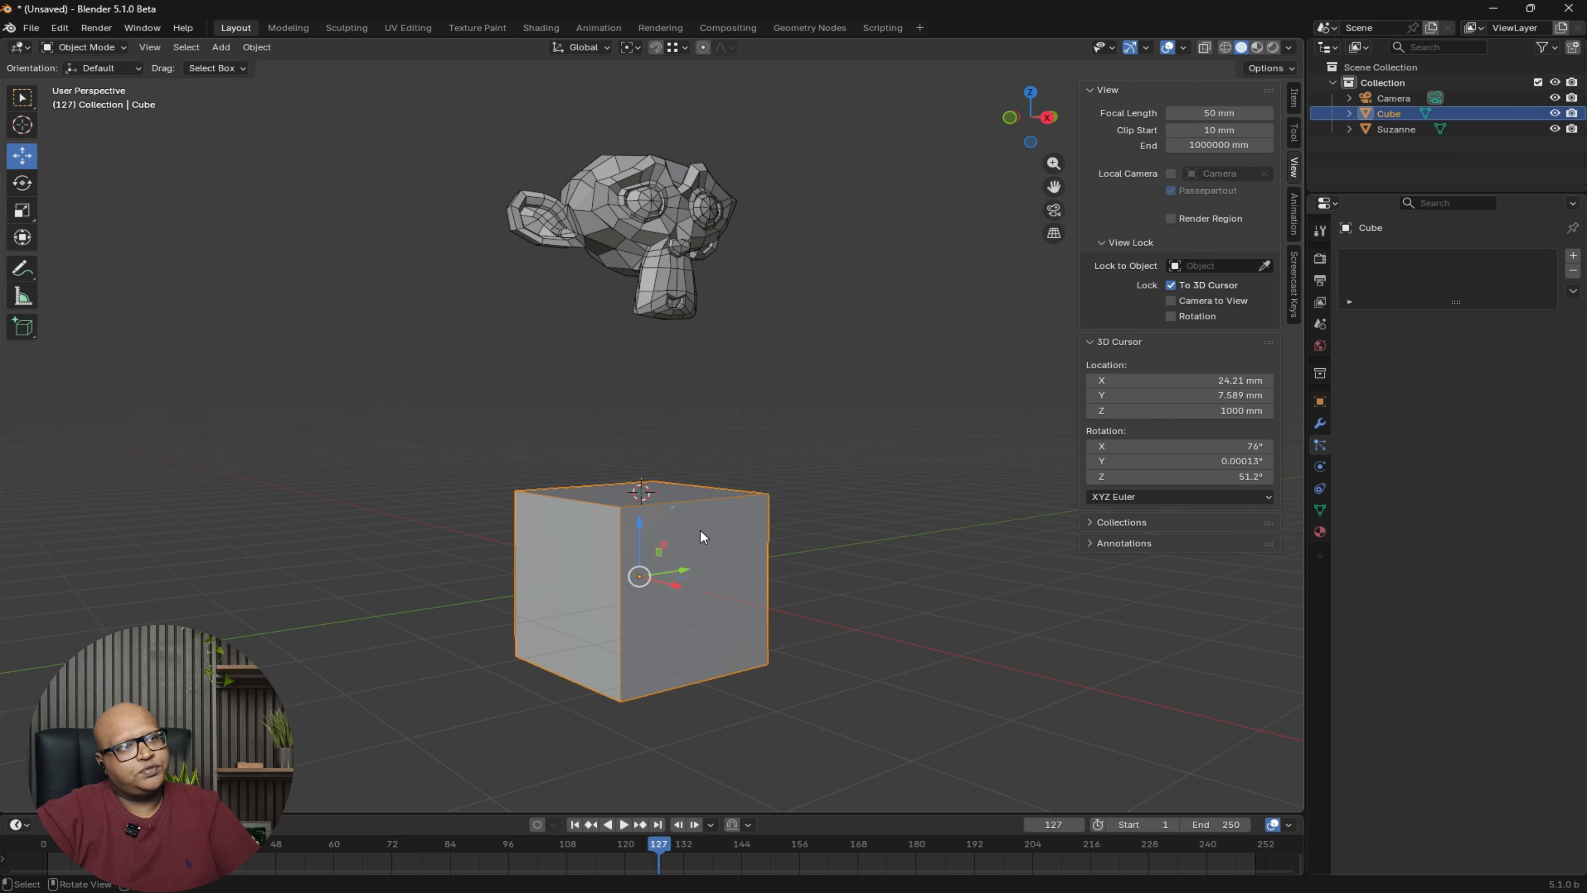
click(662, 209)
click(917, 381)
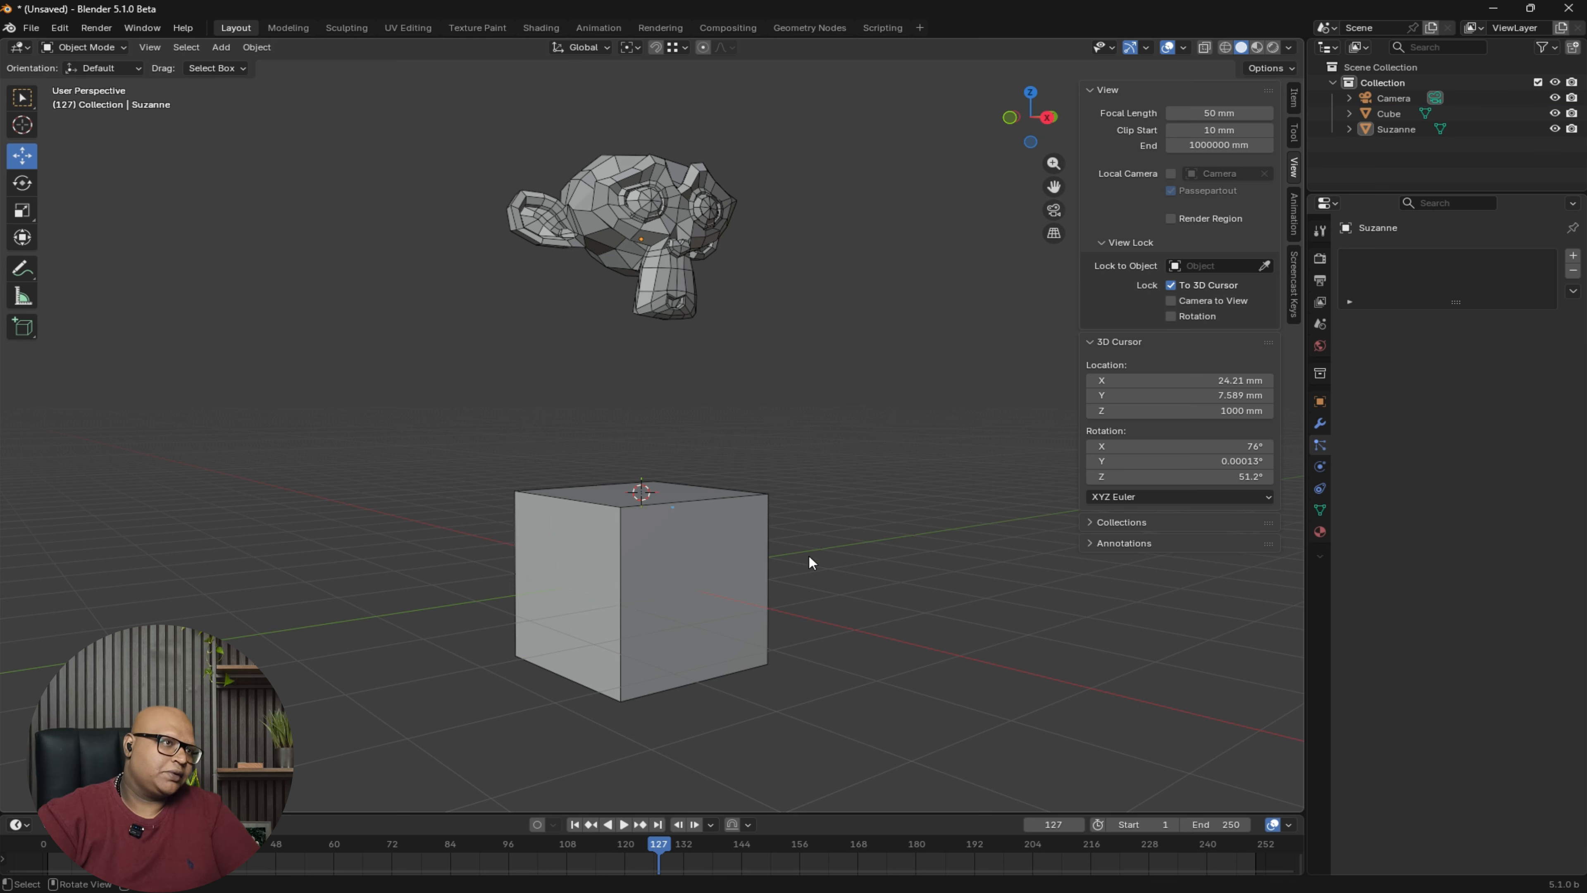
click(667, 547)
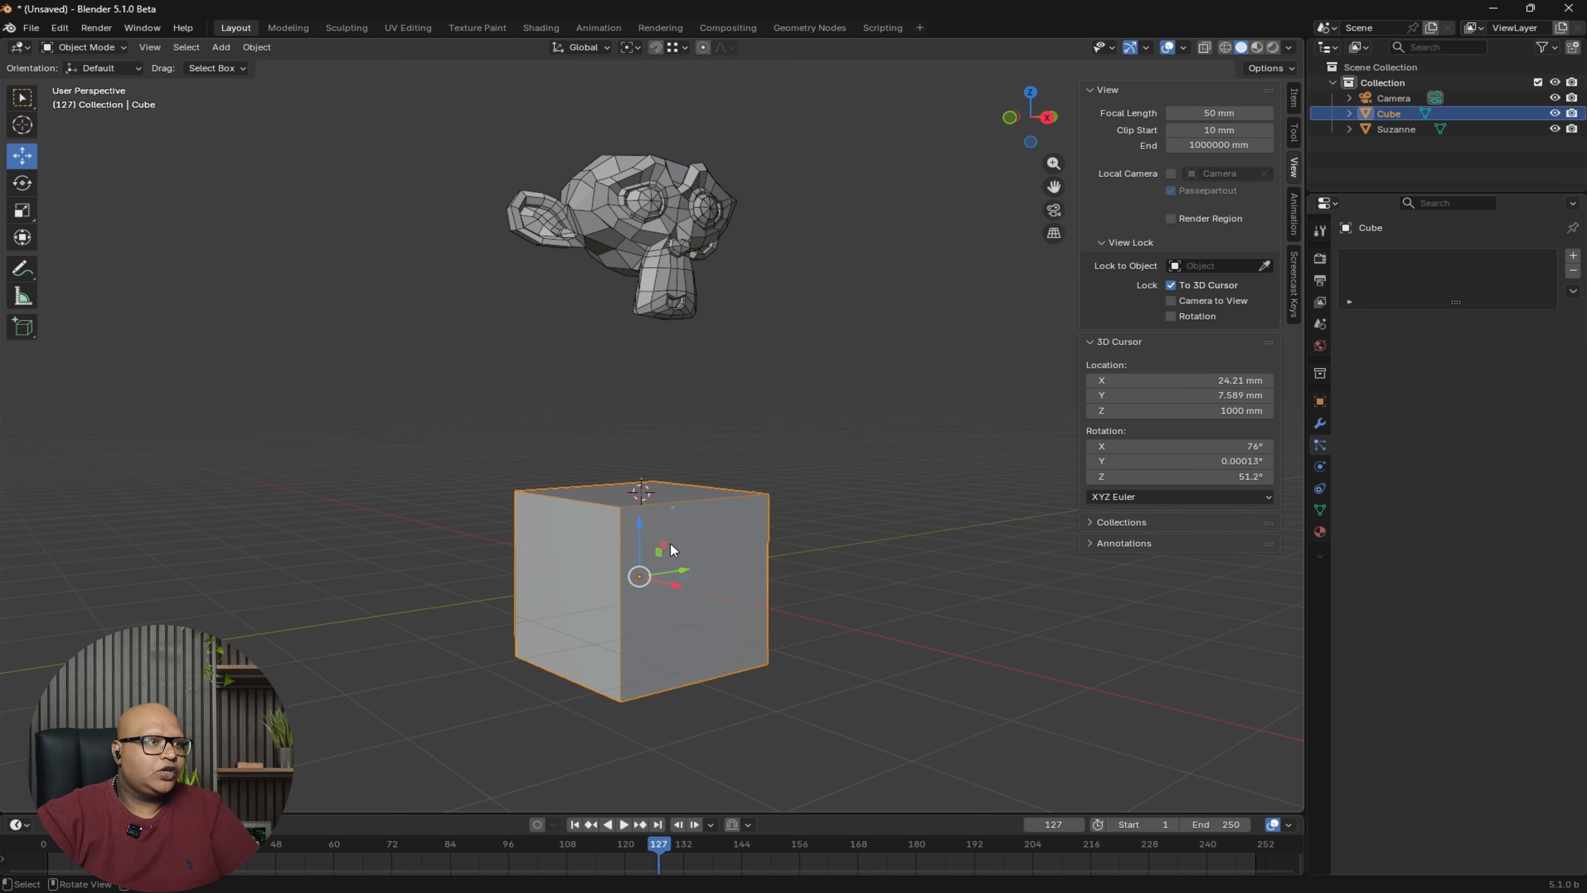
click(601, 244)
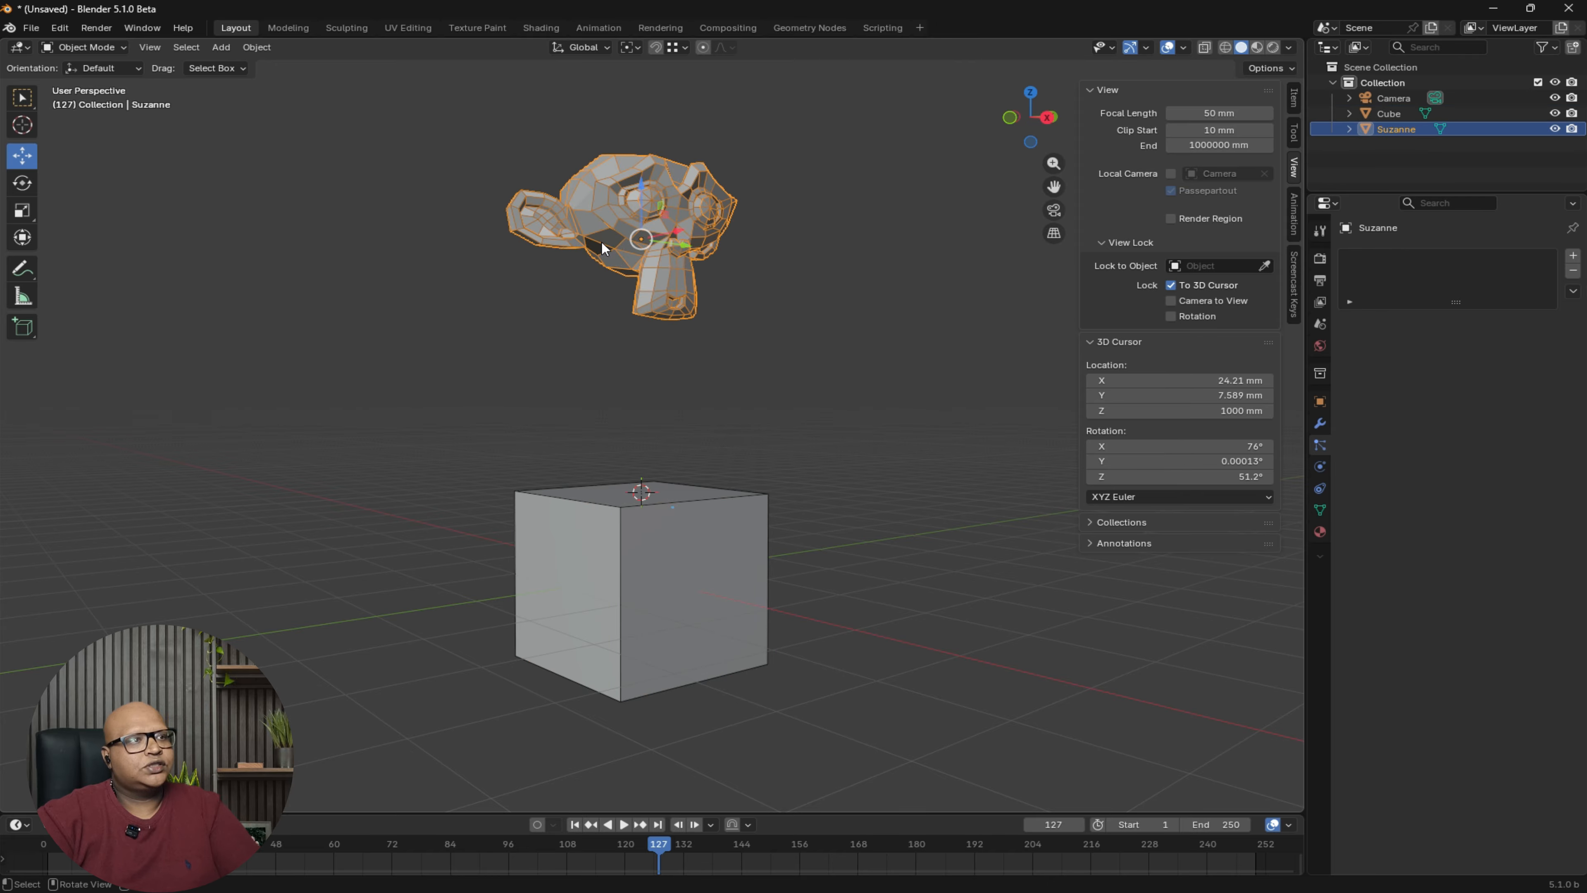
click(791, 540)
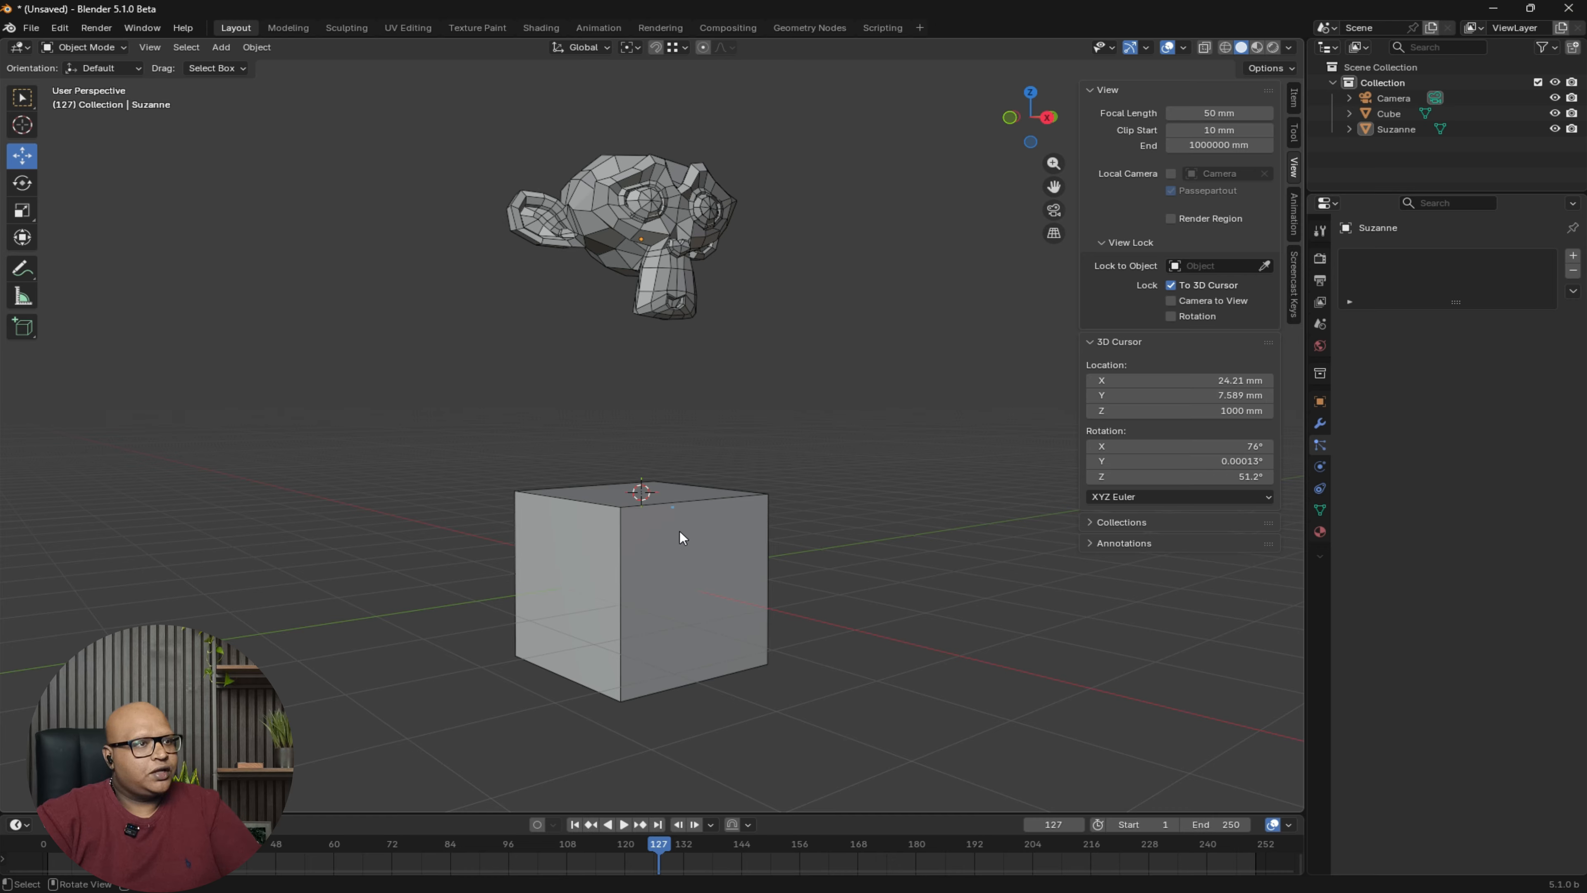
click(667, 265)
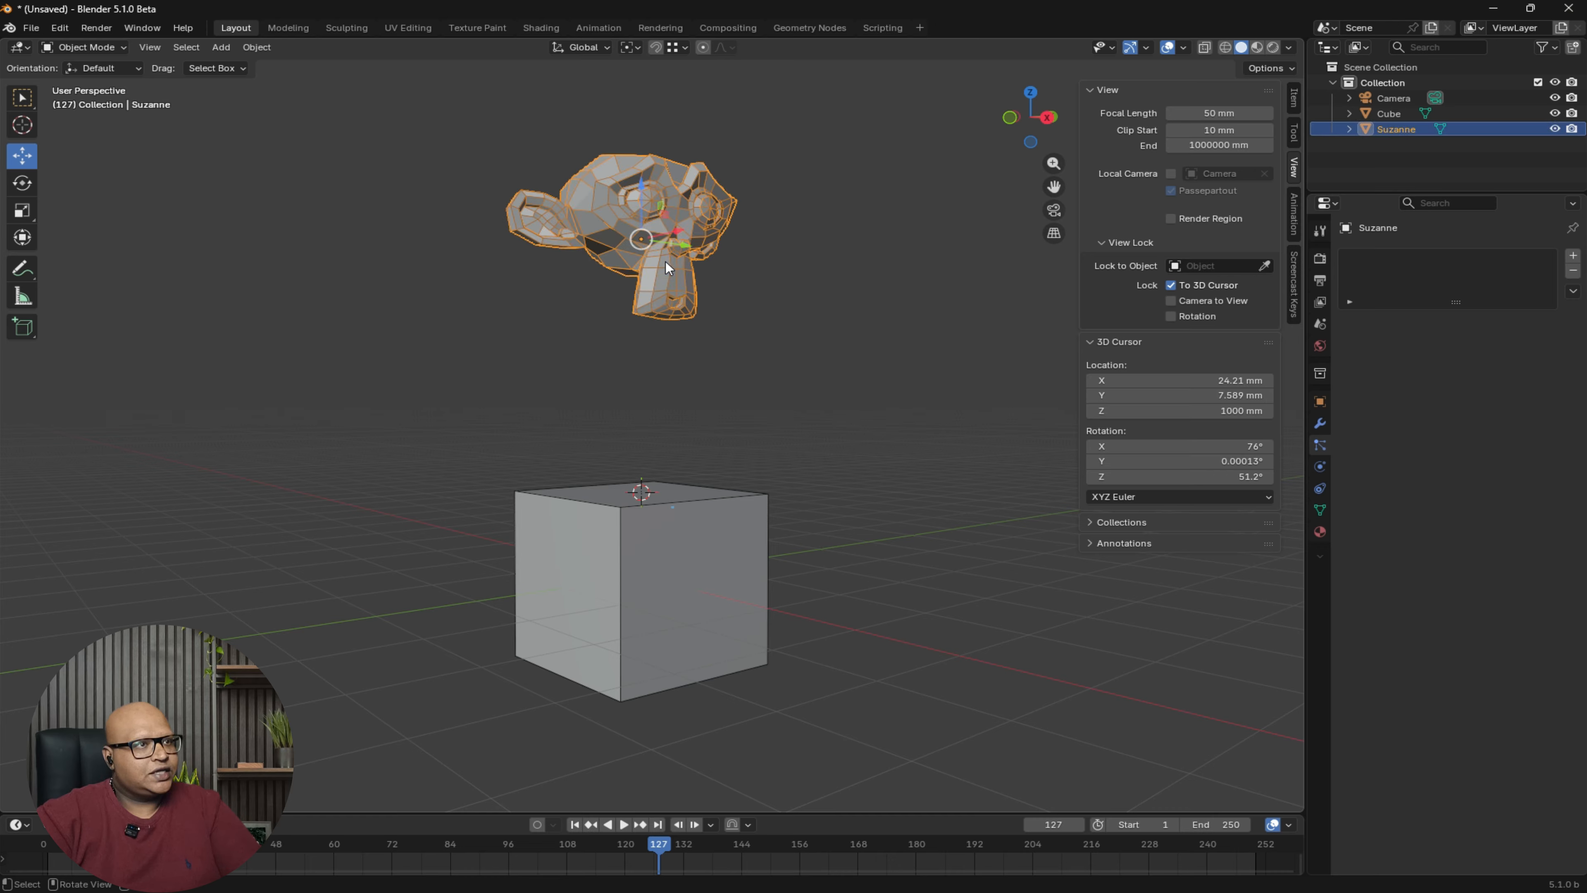
shift+click(694, 551)
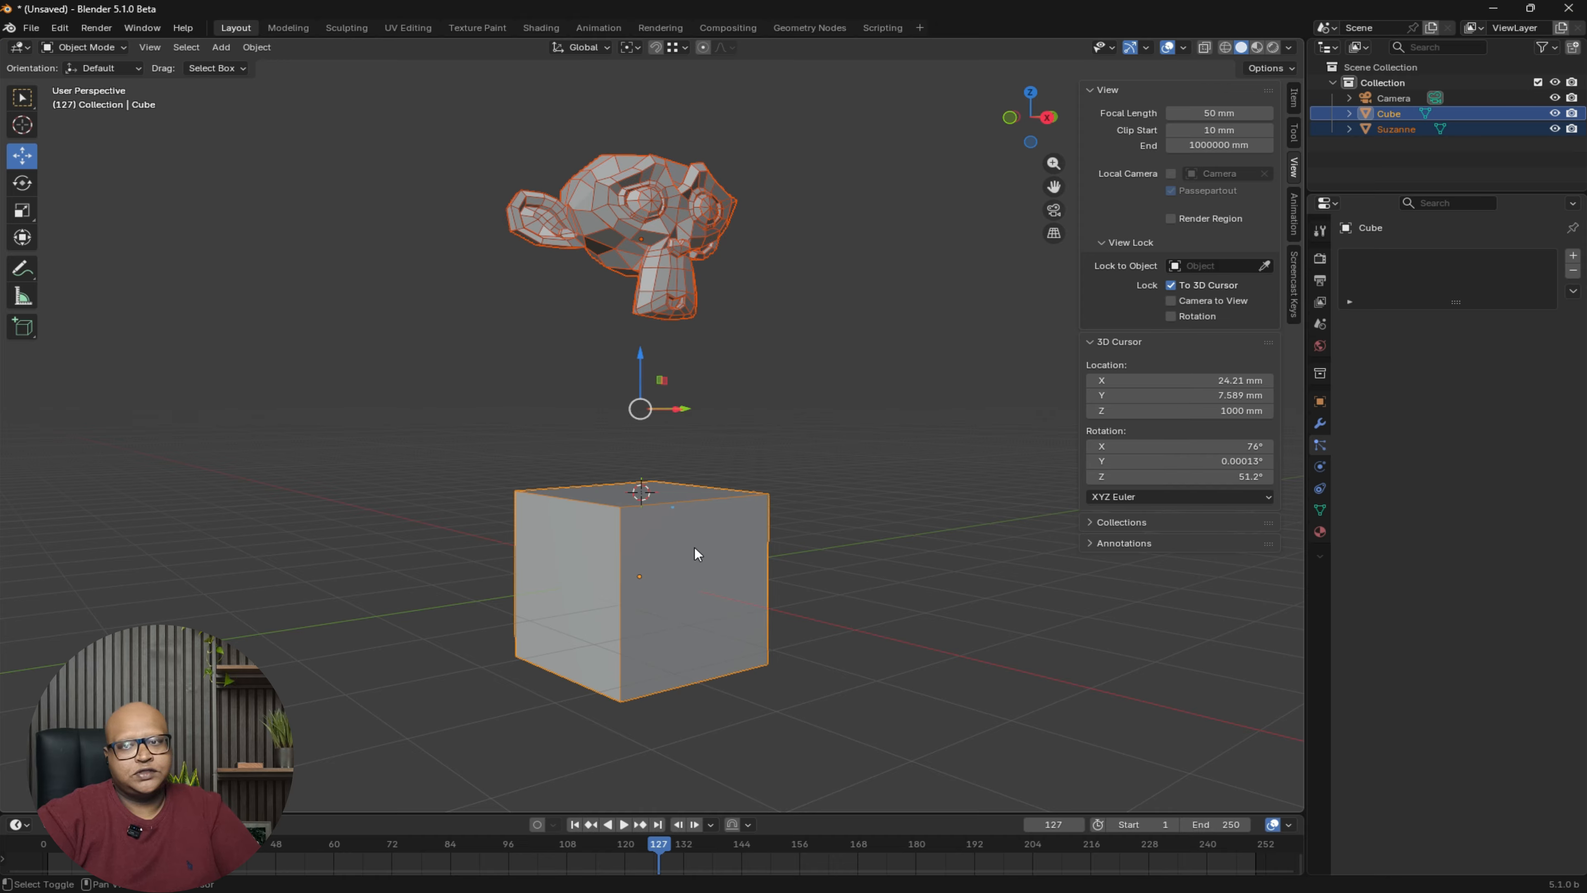
- Enable the Screencast Keys display and leave only the cube selected
click(1291, 291)
click(1102, 90)
click(705, 504)
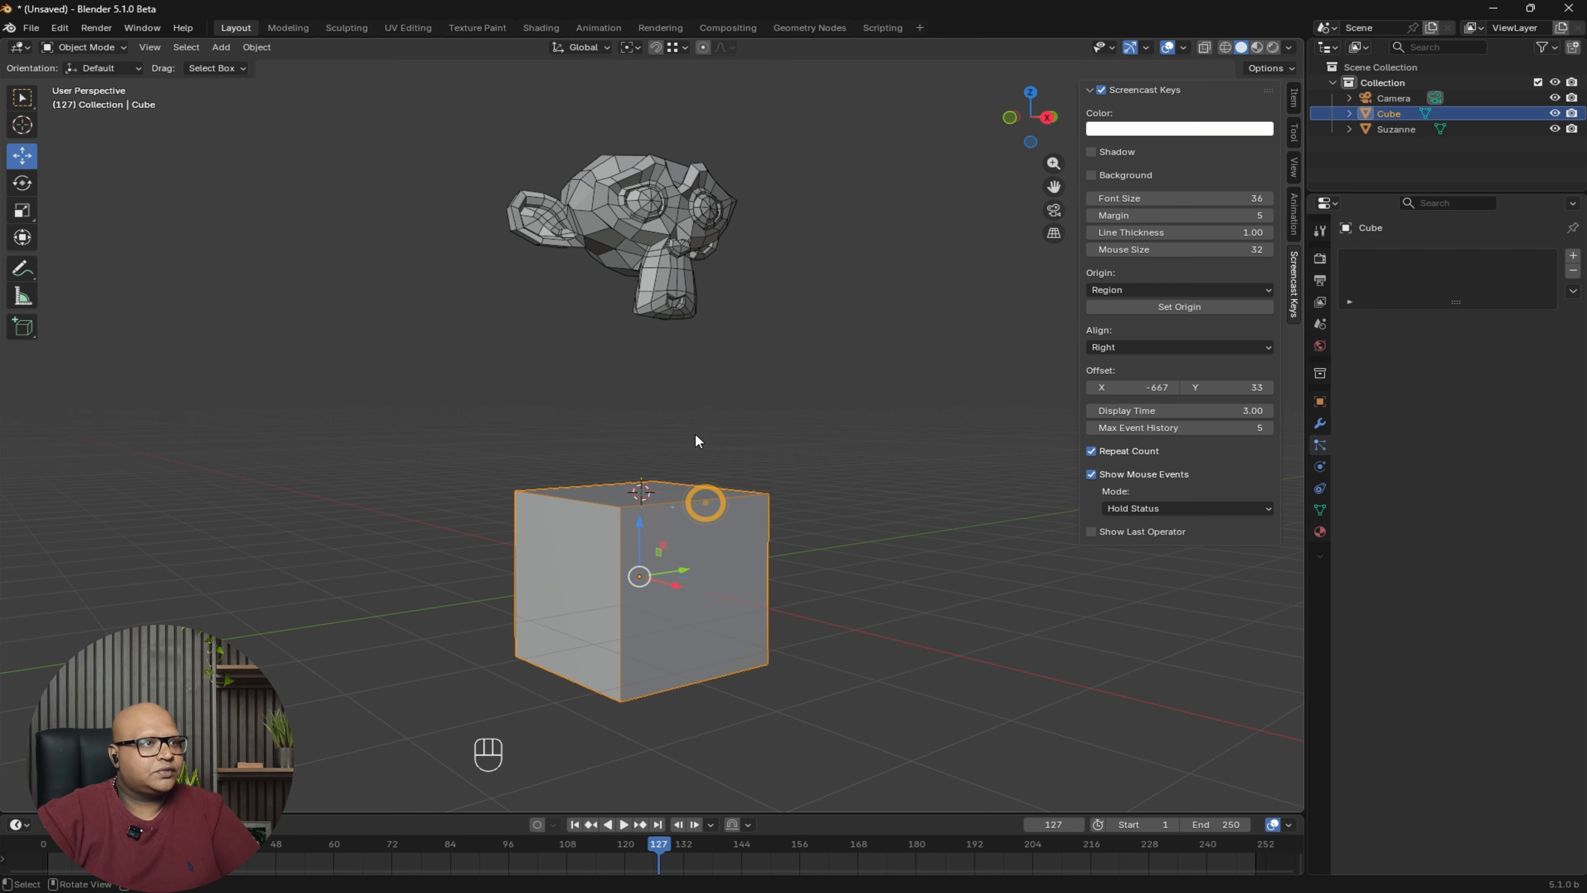
- Parent the monkey head to the cube using the Object option, and clear the selection
click(657, 224)
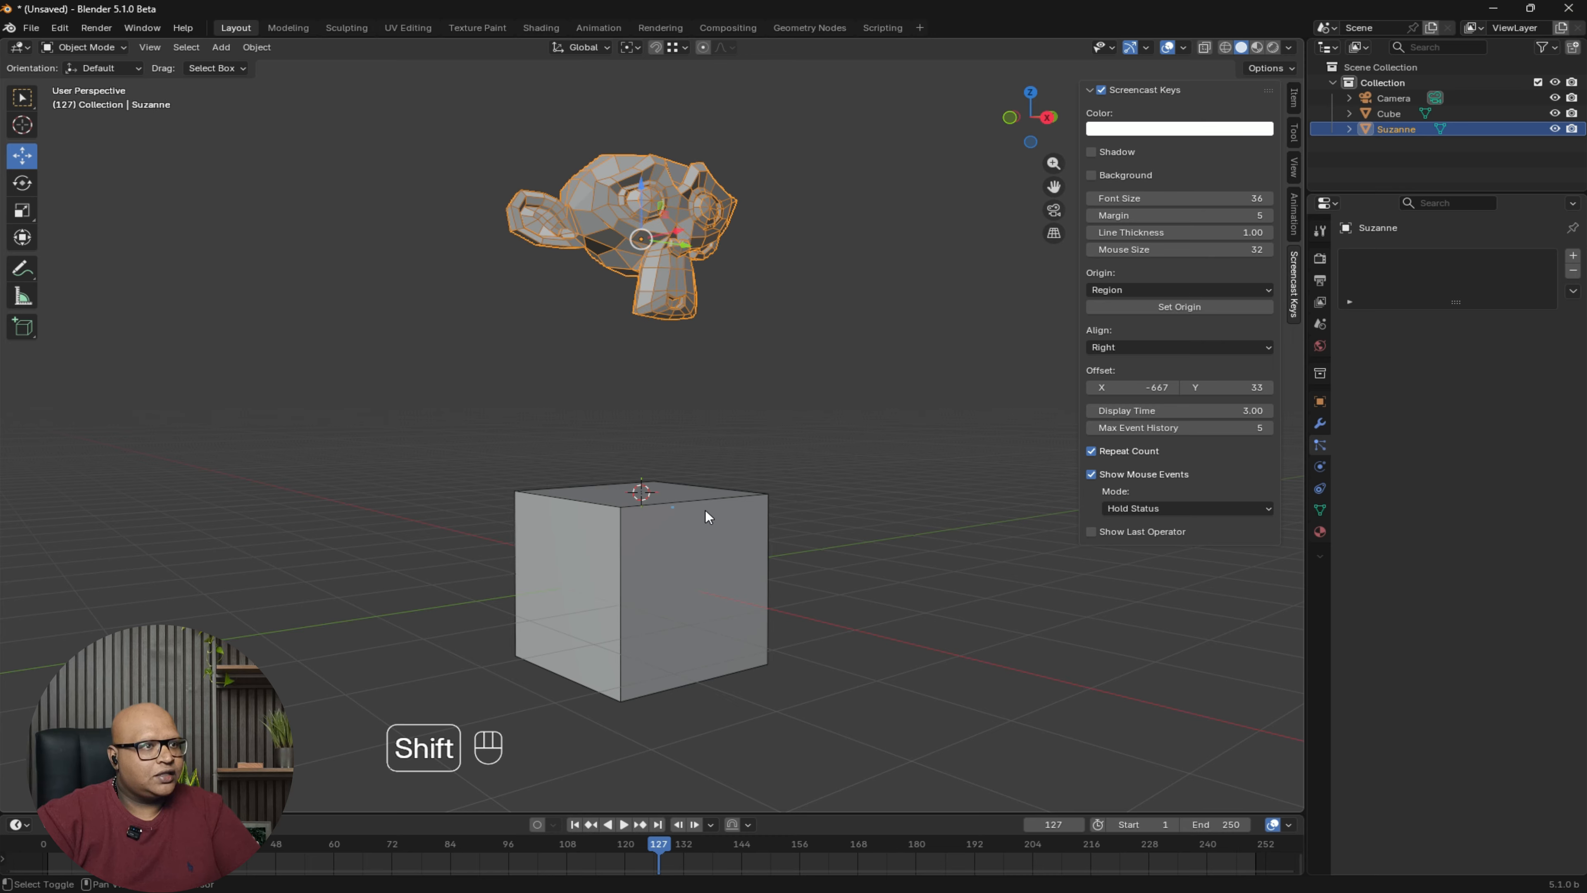
shift+click(699, 536)
key(ctrl)
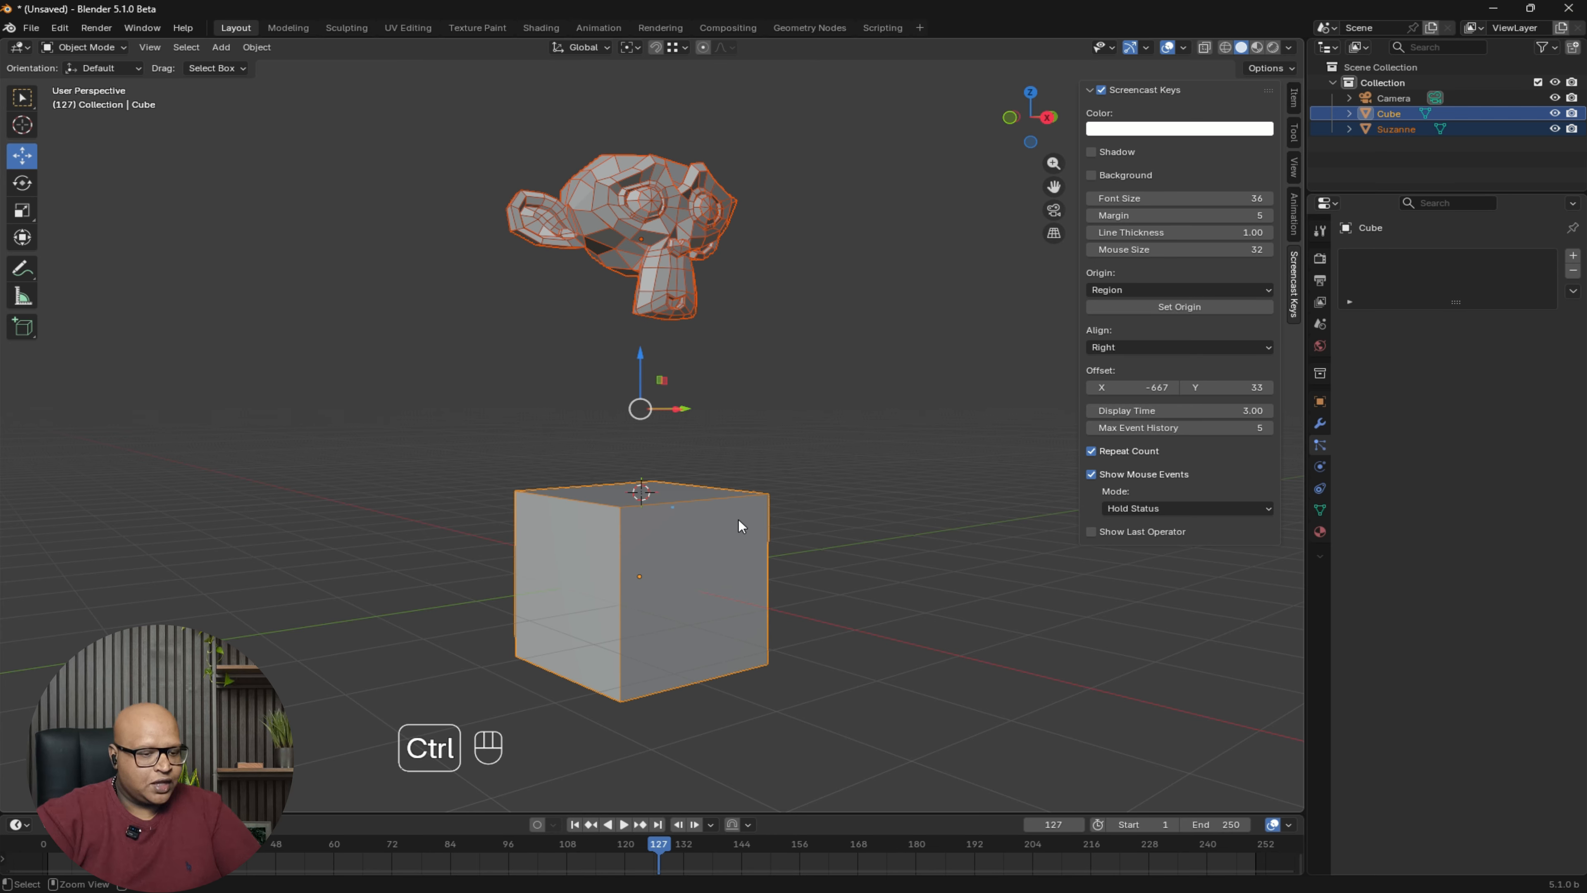
key(ctrl+p)
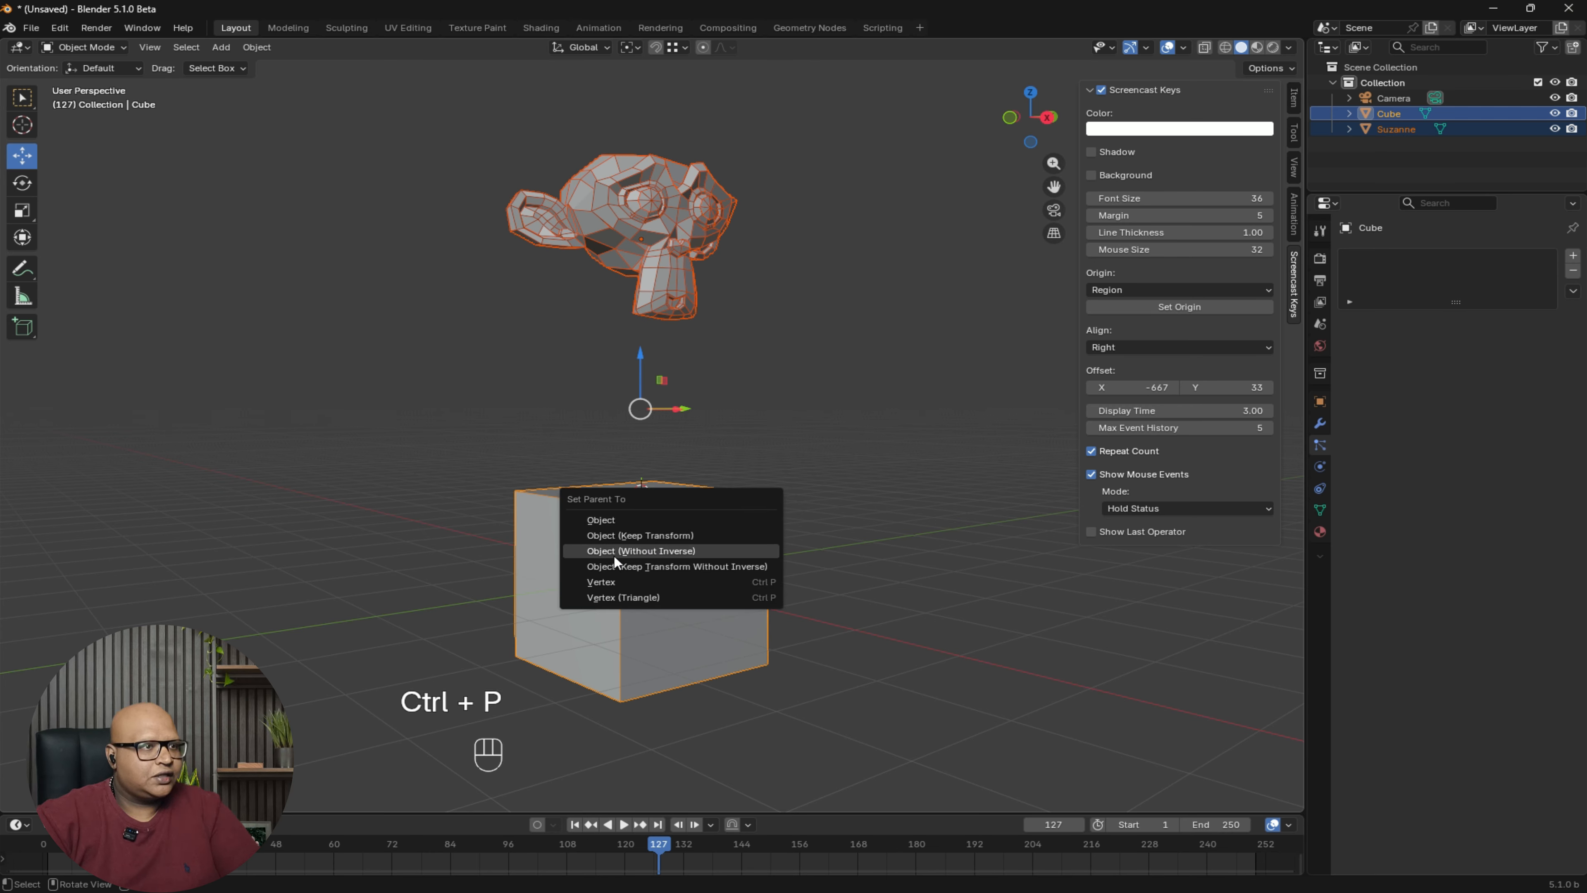
click(595, 522)
click(841, 491)
- Select the parent cube, try moving it to test the parent link, and undo the move
click(683, 576)
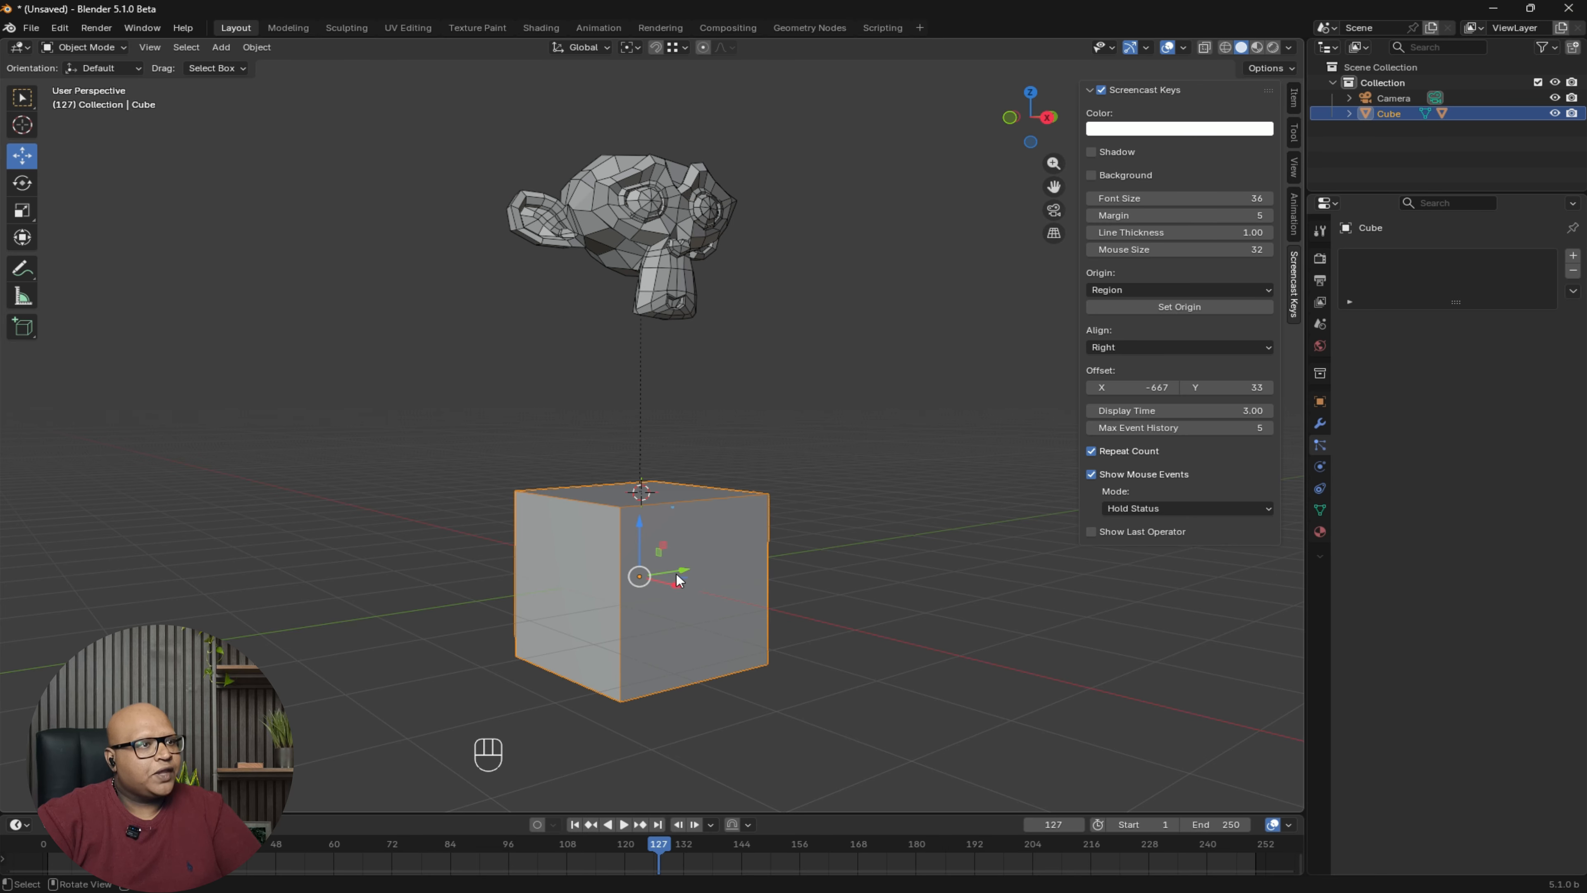
drag(680, 580, 719, 566)
key(ctrl+z)
key(ctrl+z)
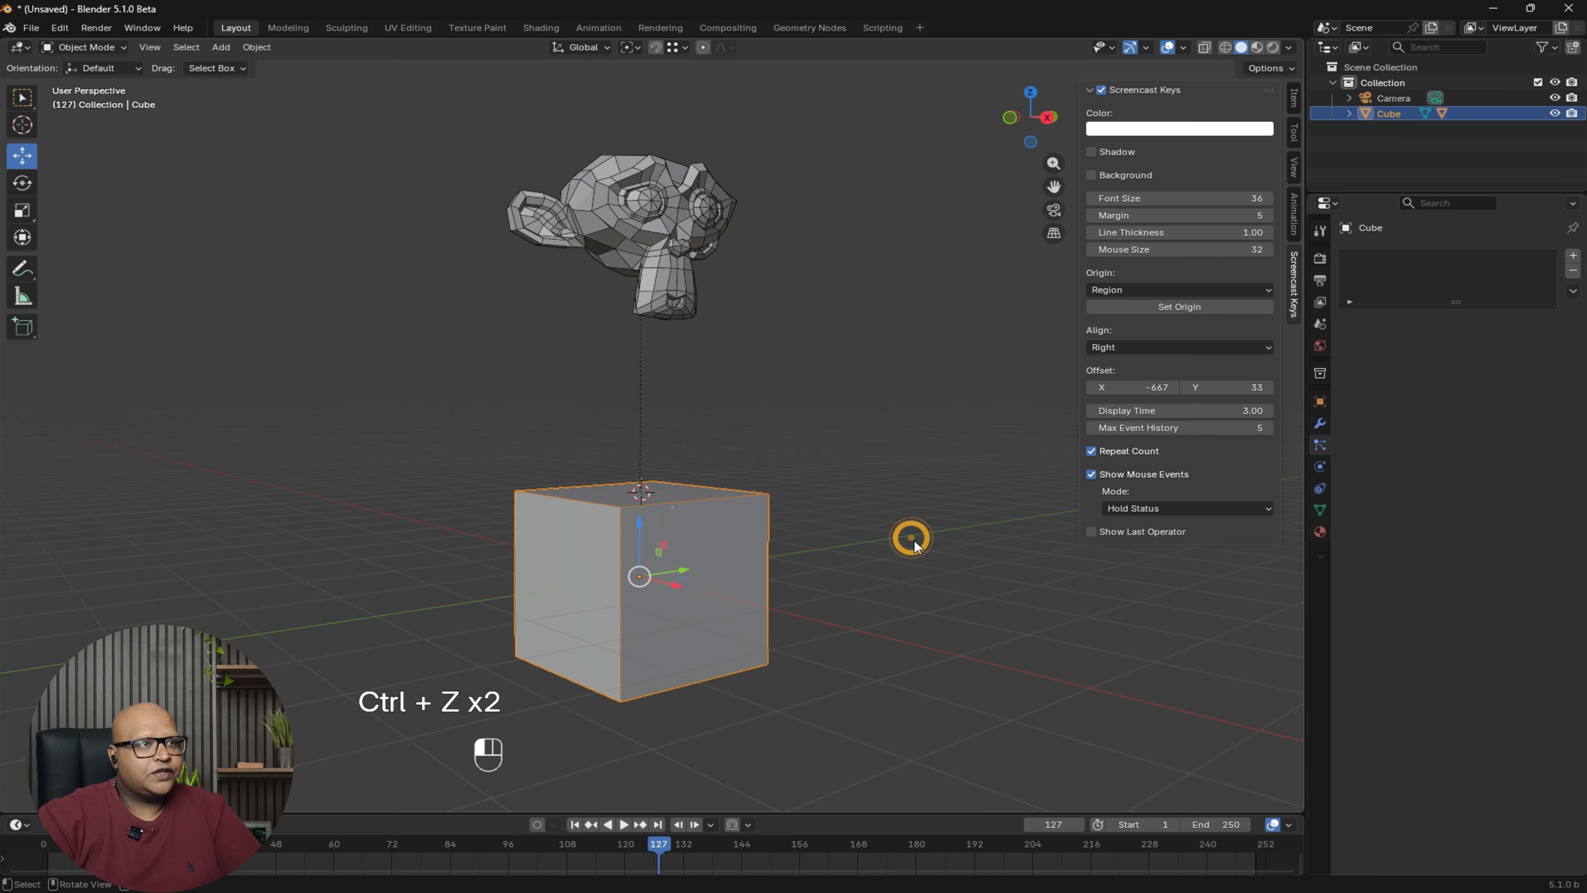
- Try moving only the child monkey head above the cube, undo the move, and clear the selection
click(914, 543)
click(680, 223)
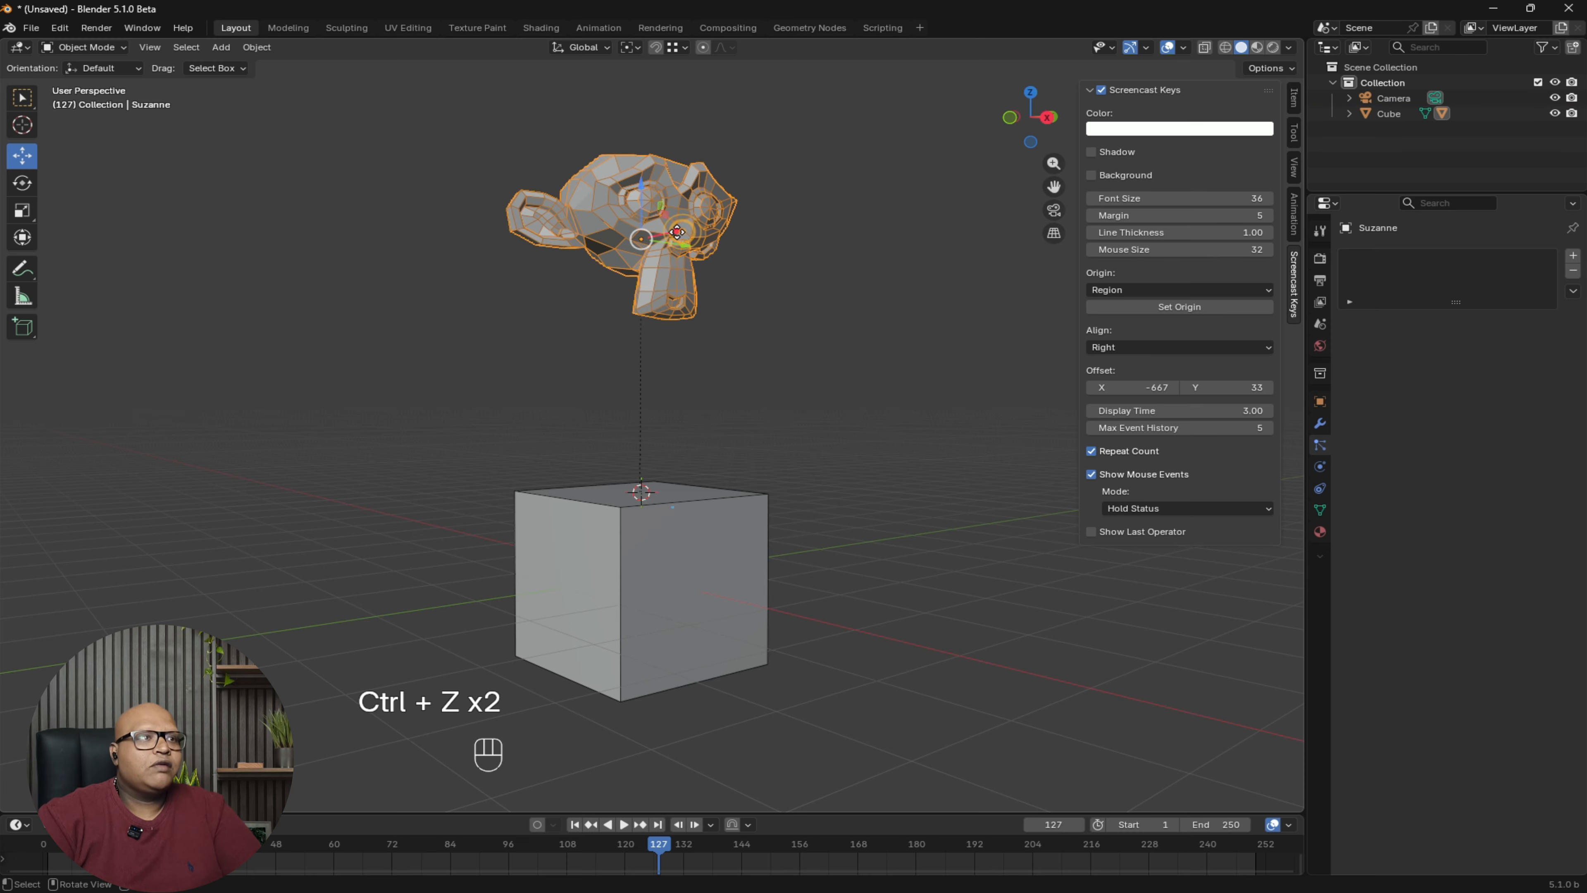
mouse_move(672, 231)
mouse_down()
mouse_move(840, 268)
mouse_move(648, 437)
mouse_move(843, 214)
mouse_move(671, 227)
mouse_up()
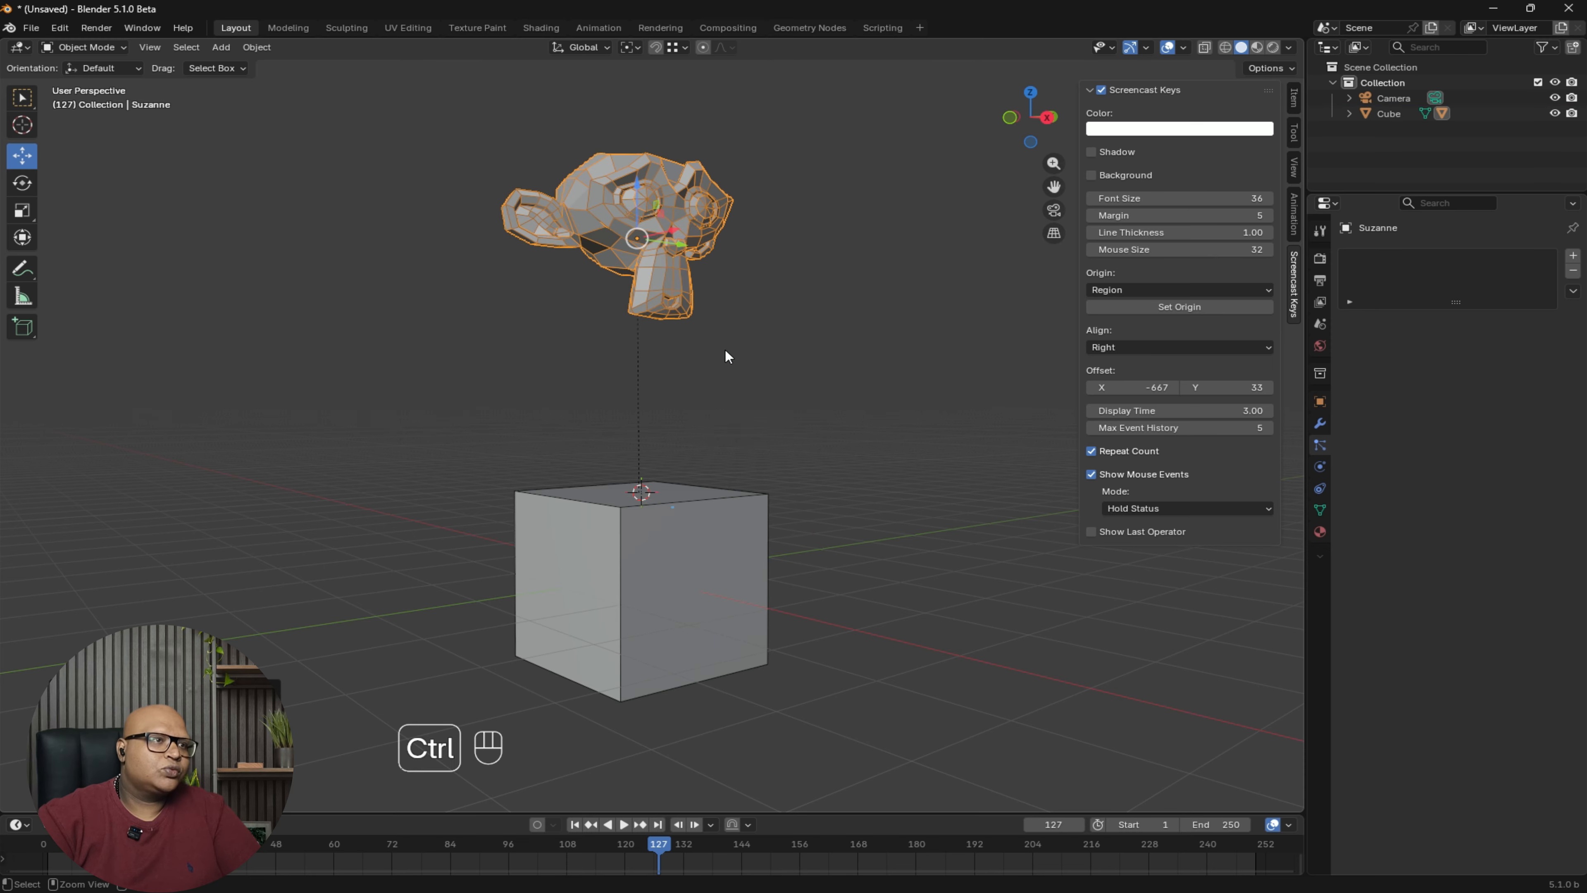
key(ctrl+z)
click(886, 463)
- Select the parent cube, try shifting it slightly along the global Y axis, and undo the shift
click(711, 590)
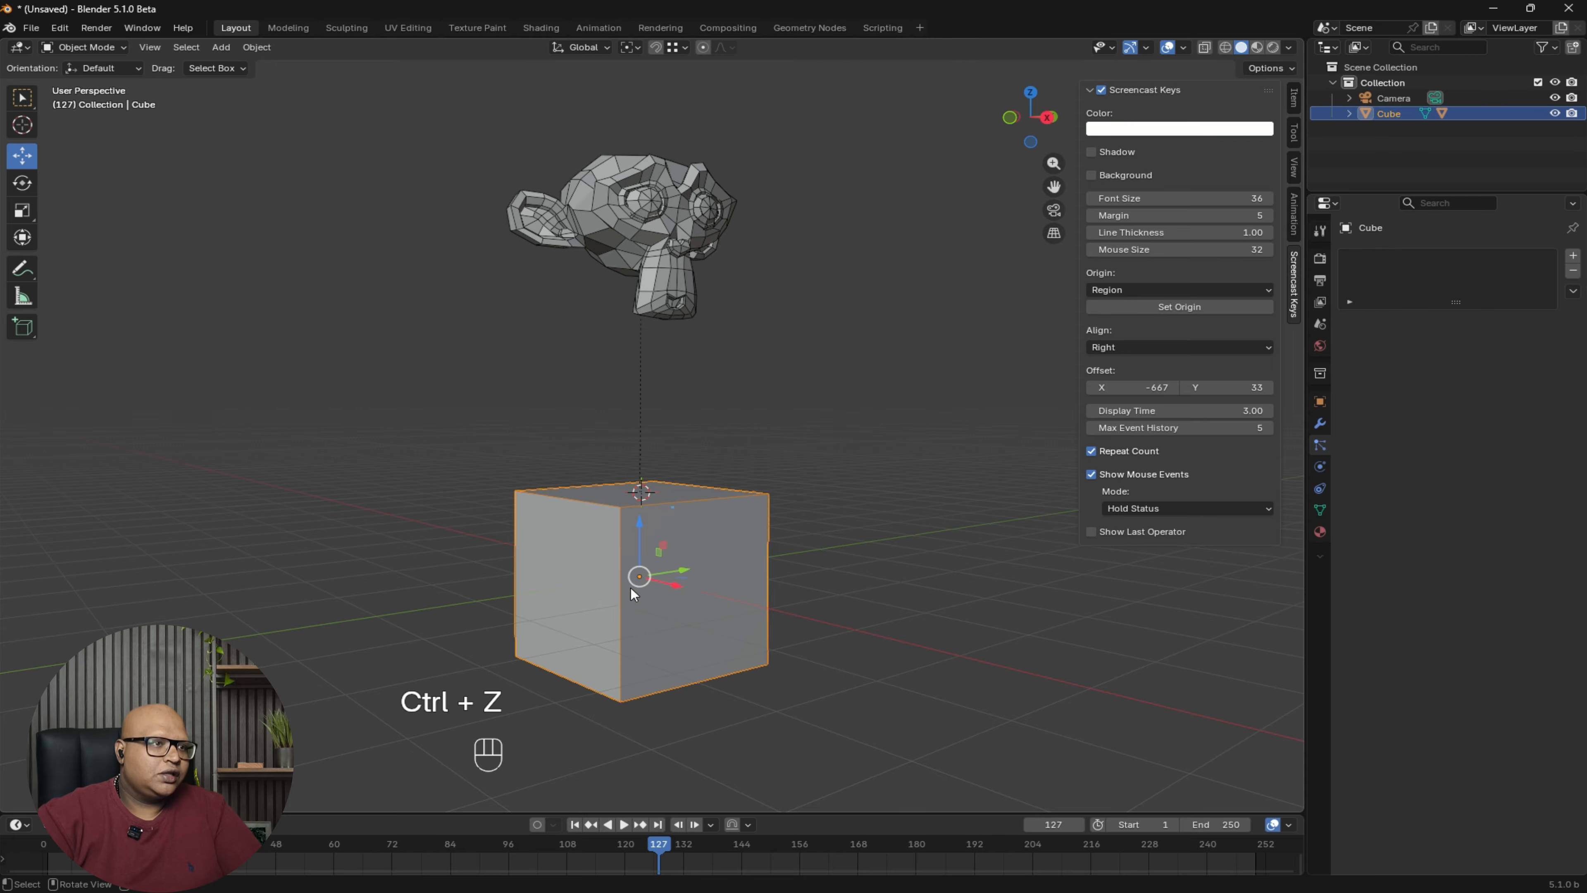
drag(684, 569, 666, 520)
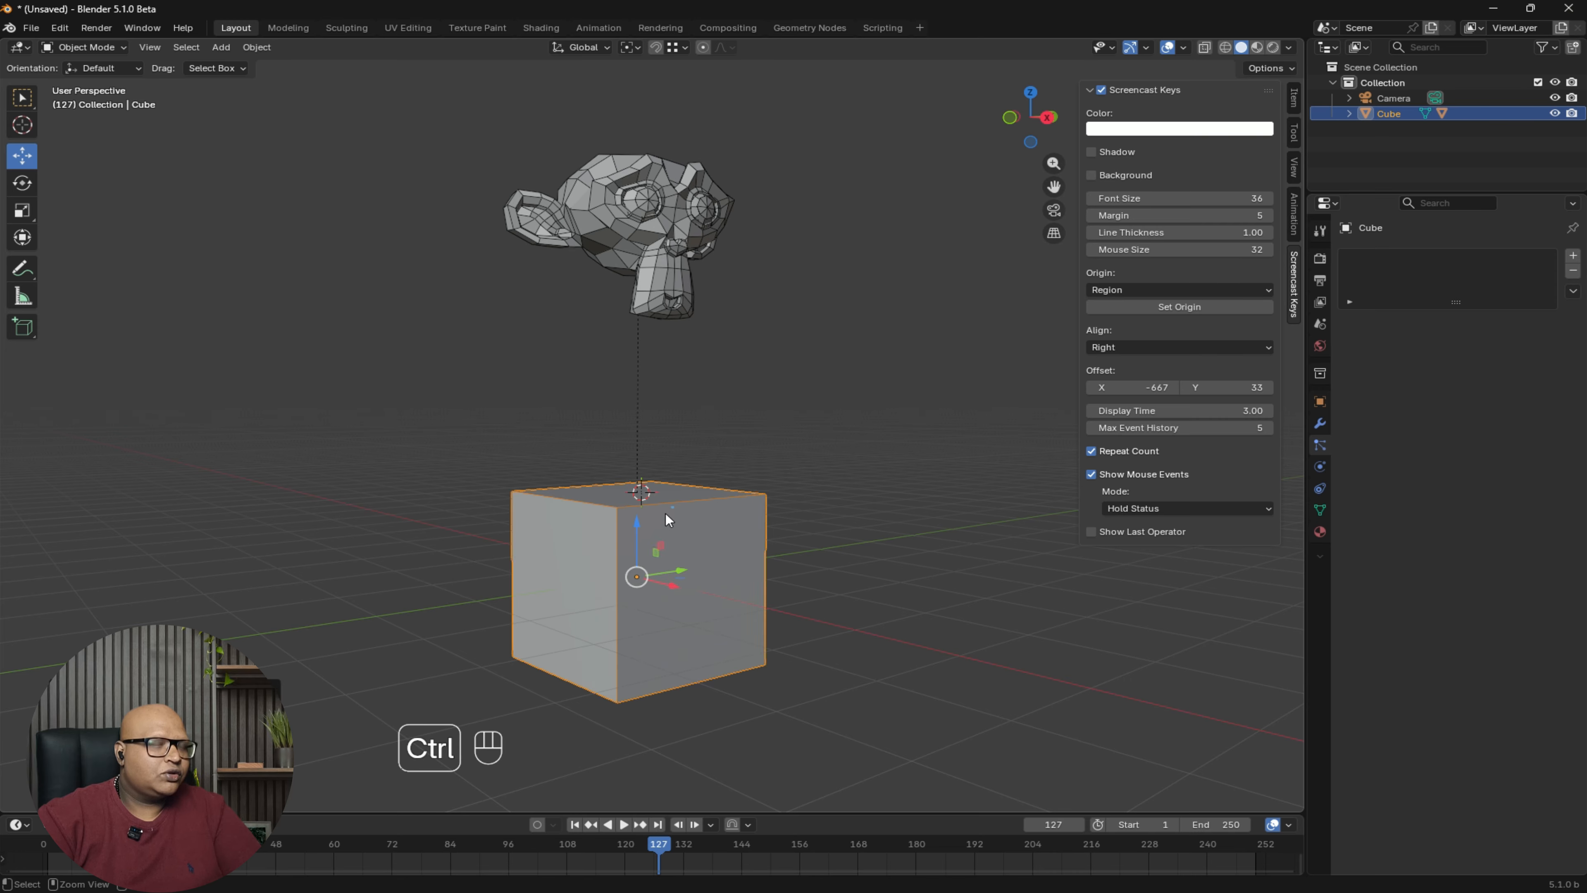
key(ctrl+z)
- Try rotating and moving the monkey head independently of the cube, revert both changes, and deselect it
click(648, 197)
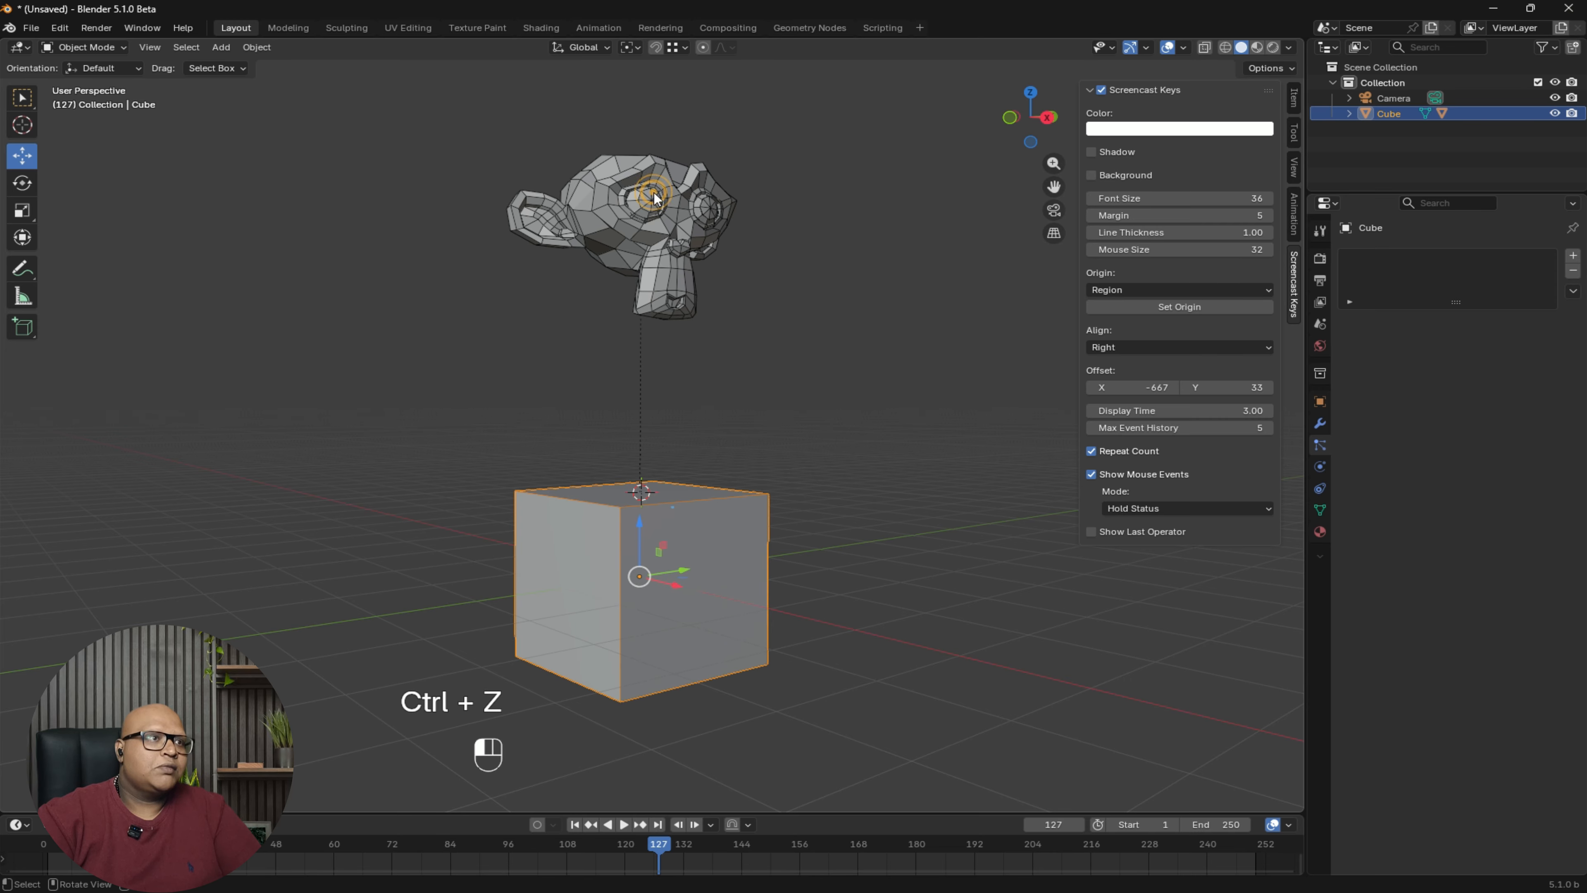
key(r)
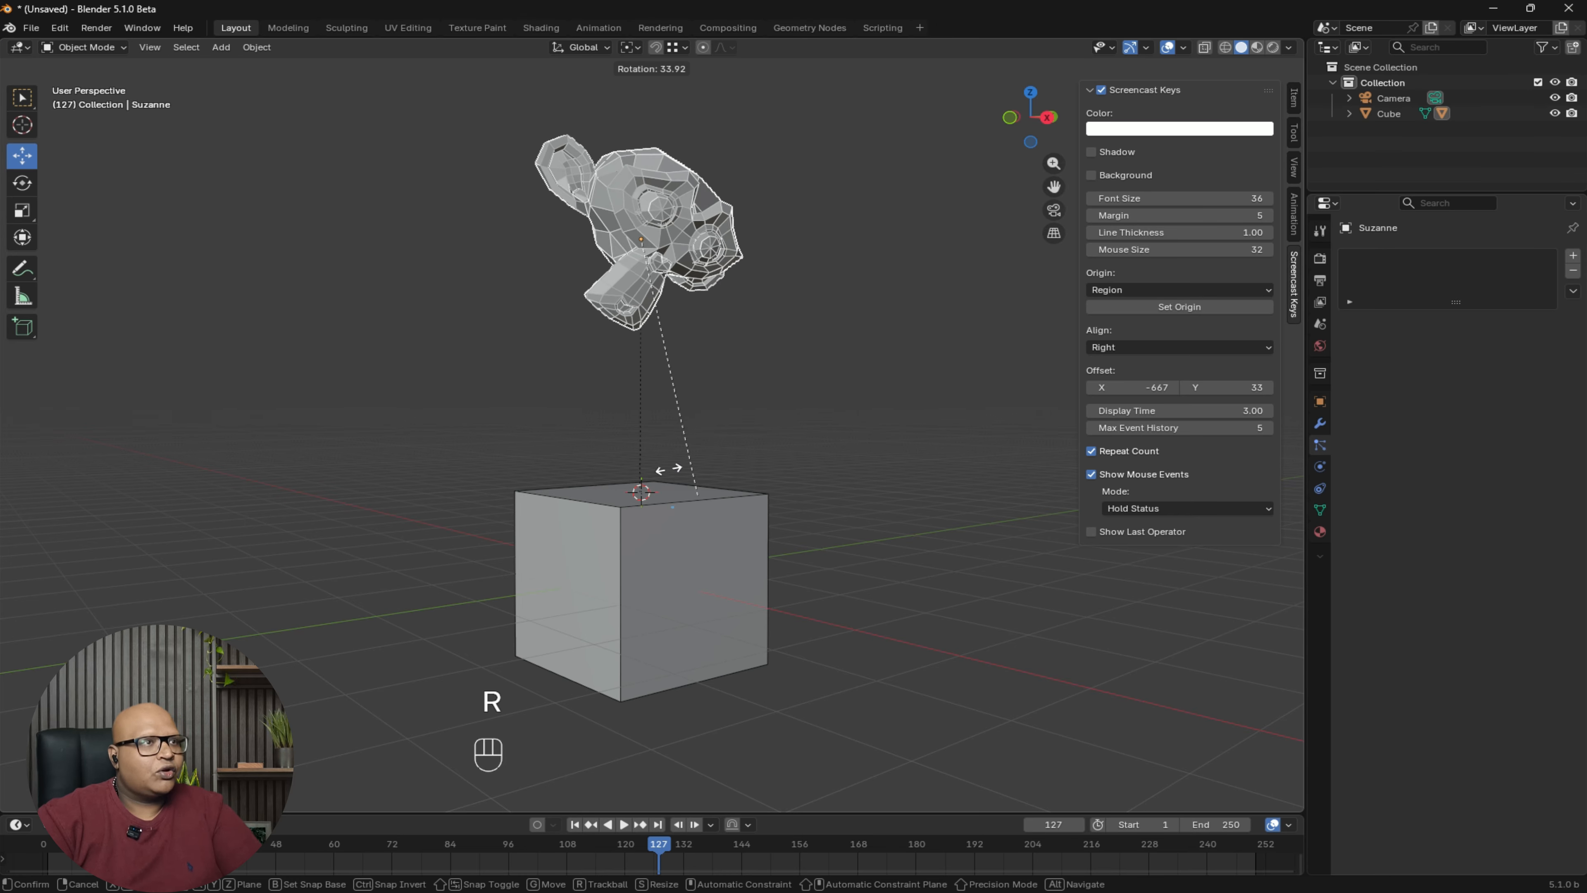
key(Escape)
mouse_move(680, 240)
mouse_down()
mouse_move(547, 218)
mouse_move(697, 243)
mouse_up()
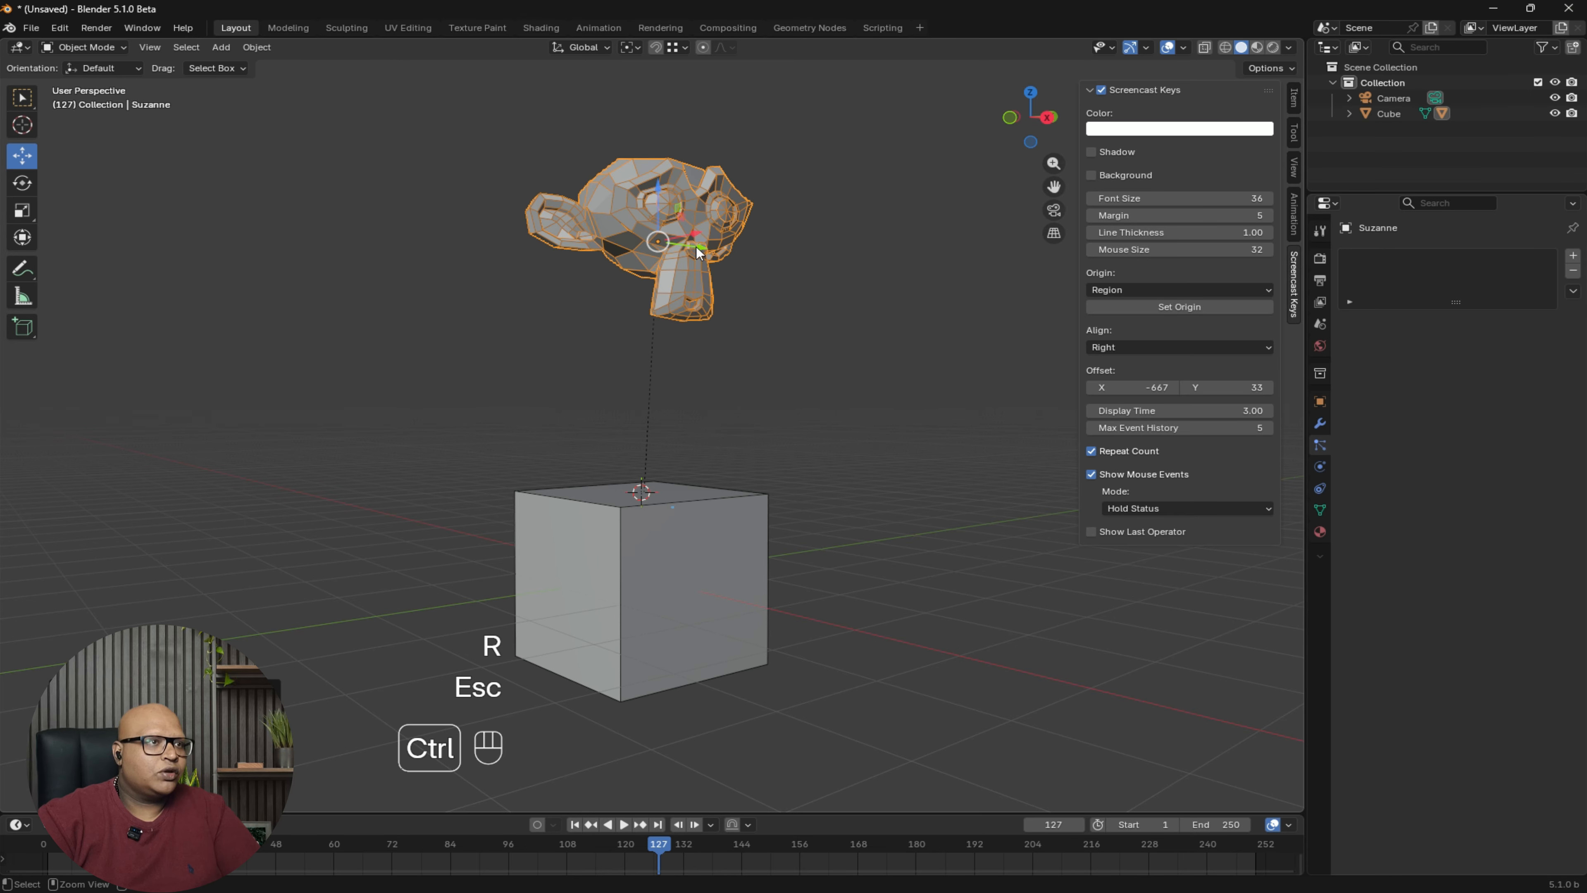
key(ctrl+z)
click(856, 415)
click(587, 53)
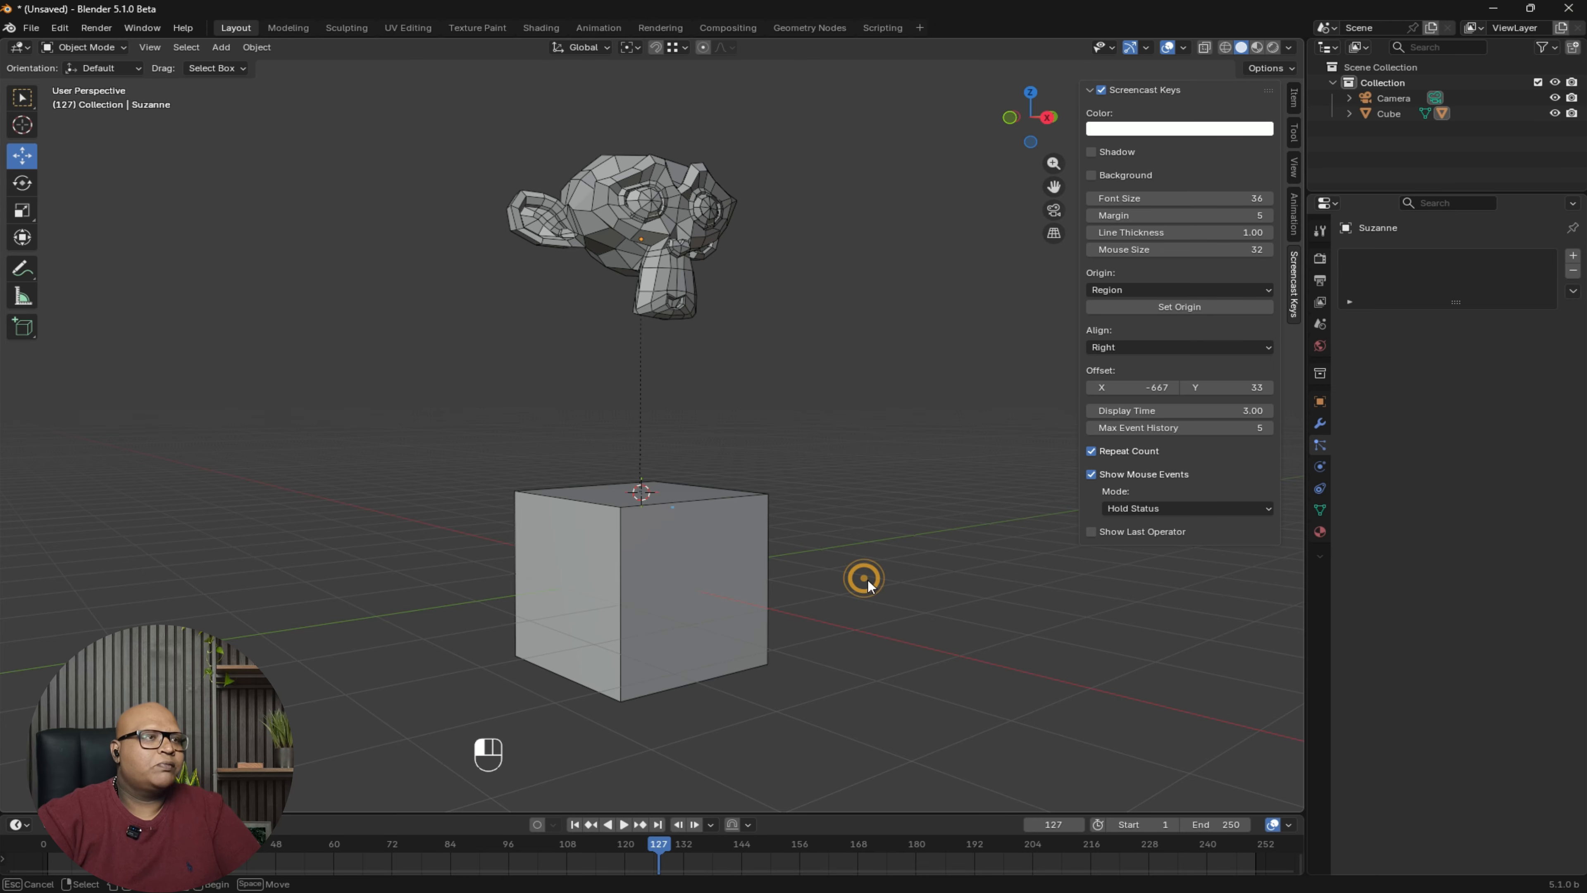
- Rotate the parent cube about 49° around the global X axis and clear the selection
click(664, 577)
key(r)
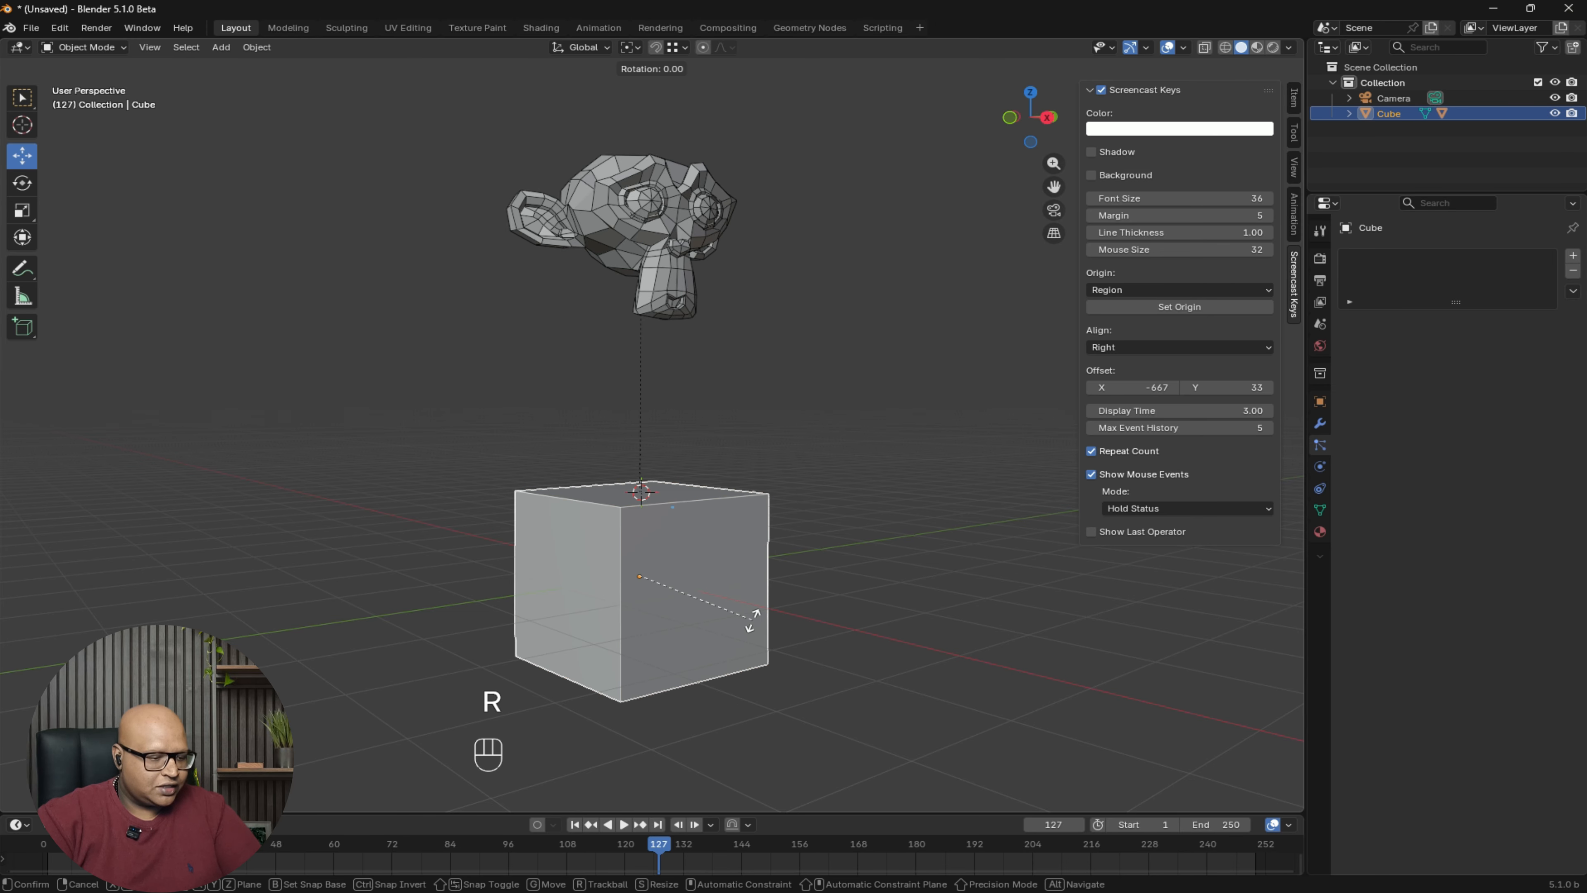
key(z)
key(x)
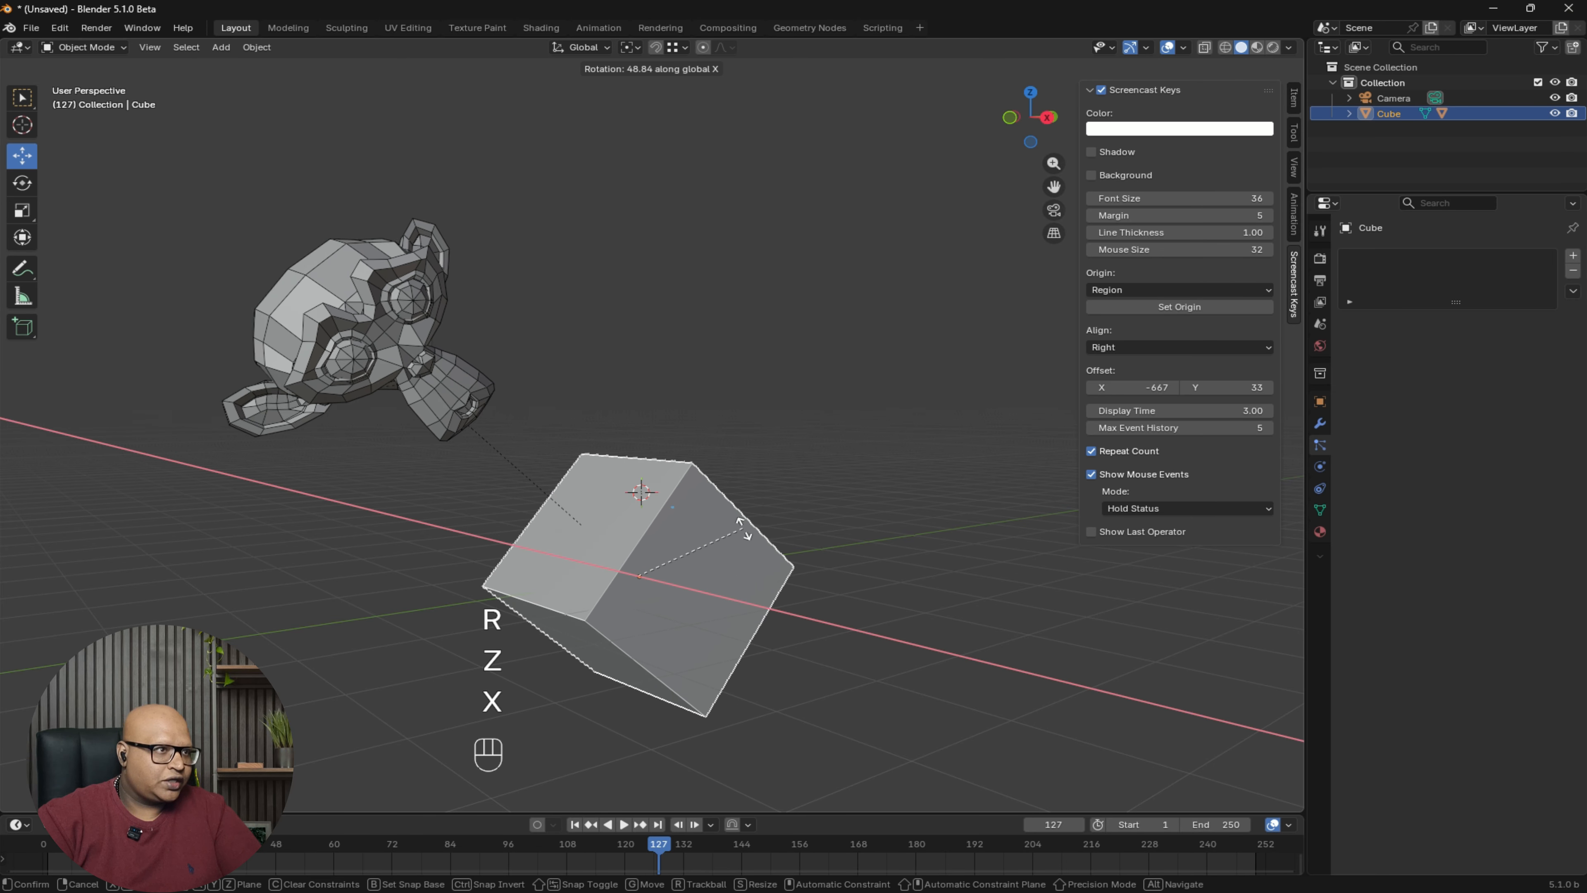
click(742, 530)
middle_drag(895, 535, 916, 499)
click(915, 499)
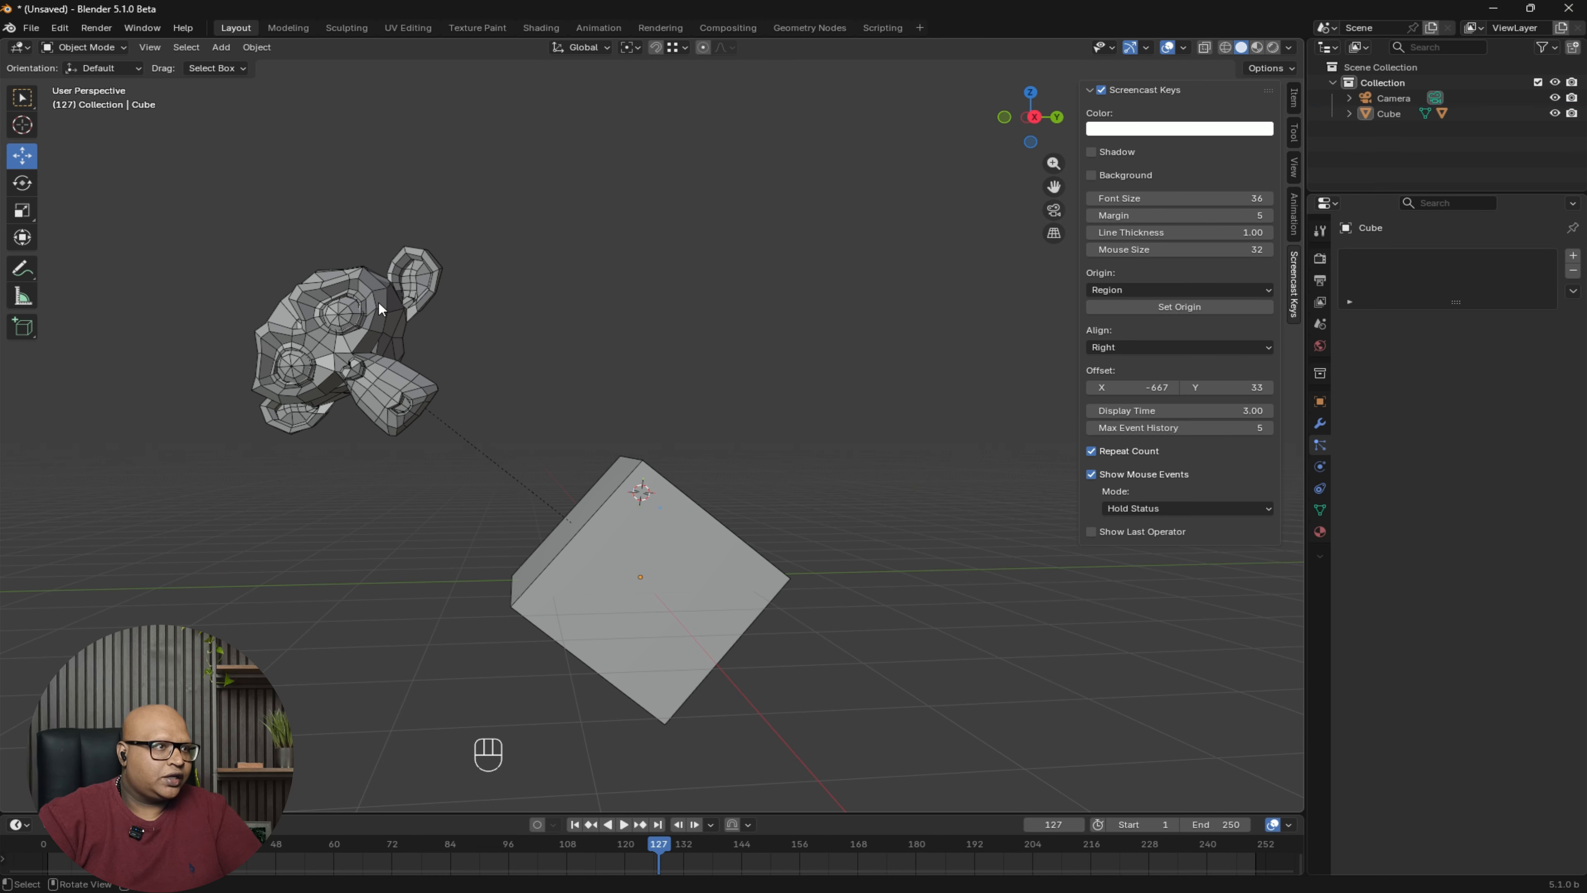
- Select the monkey head, try moving it along the global Y and Z axes, and undo each move
click(314, 295)
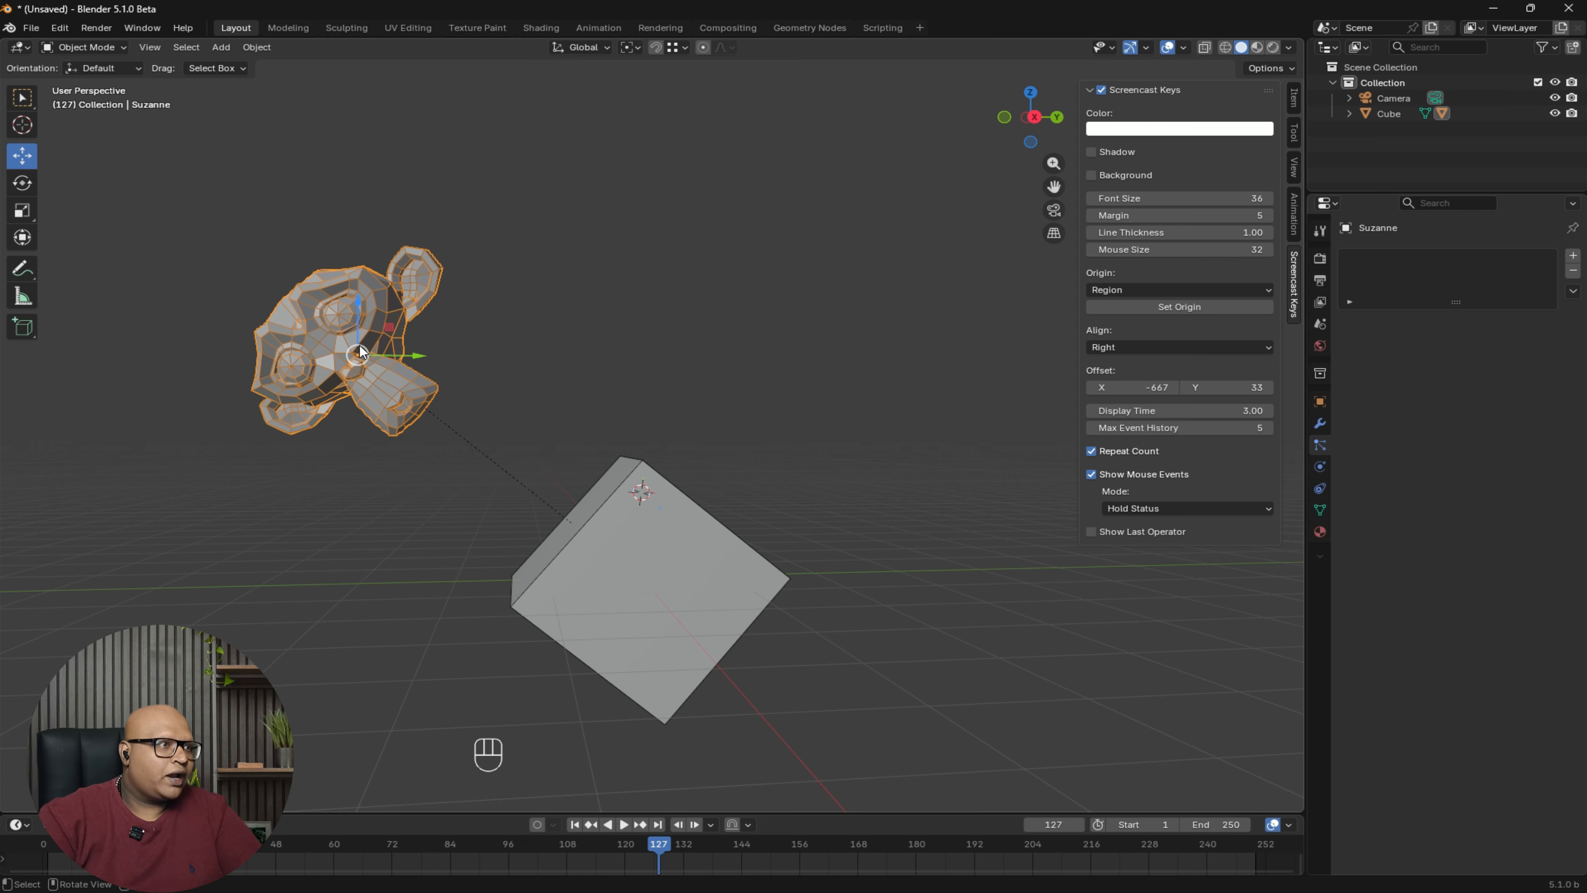
drag(416, 361, 528, 323)
key(ctrl+z)
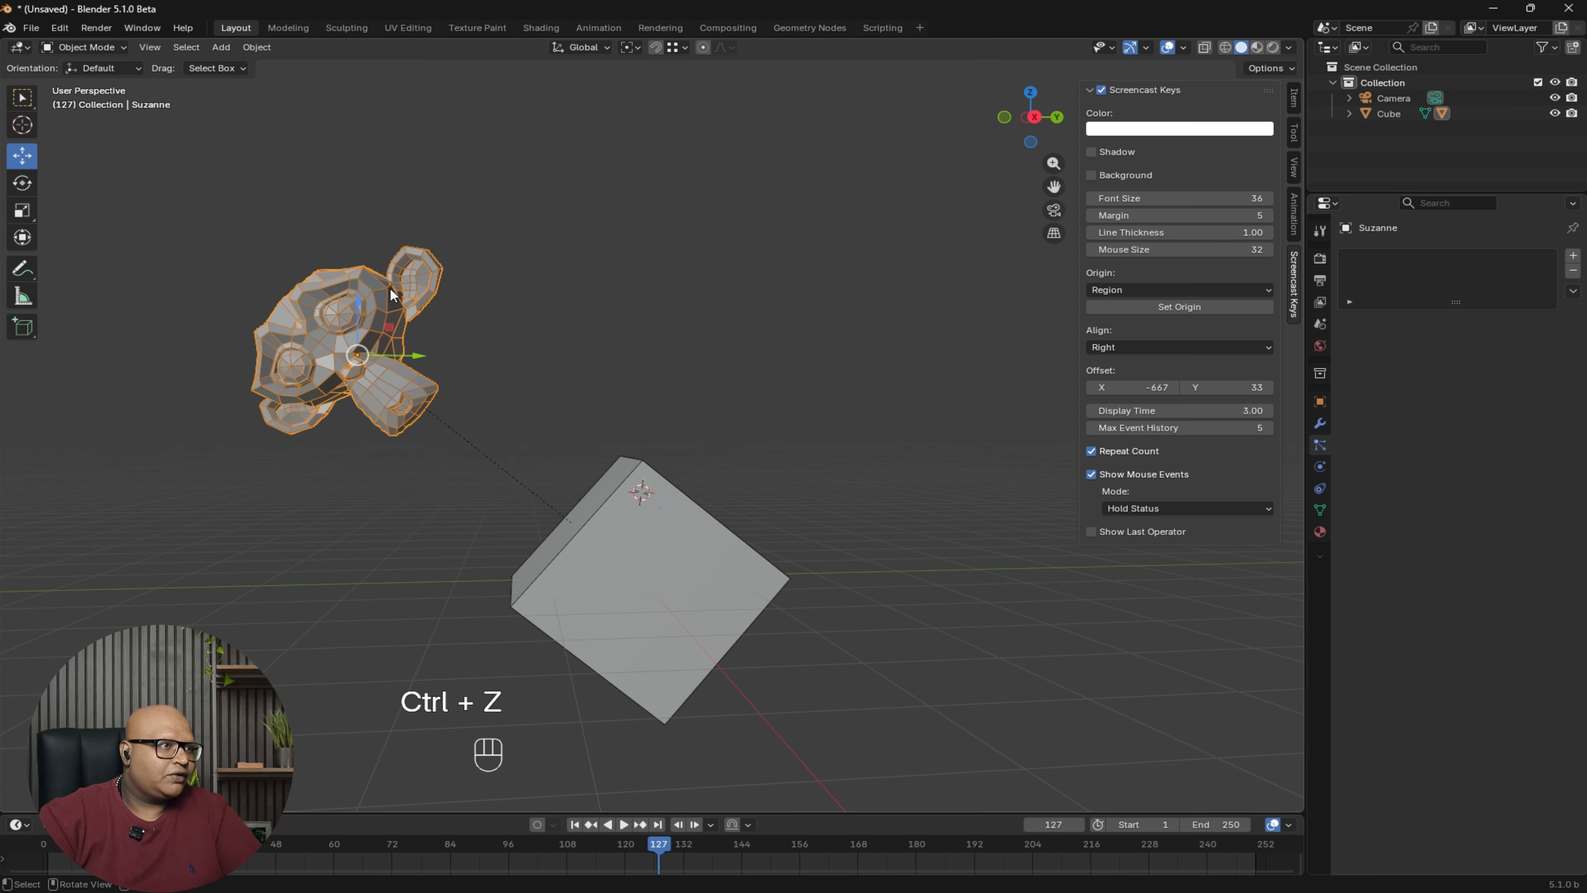
mouse_move(346, 294)
mouse_down()
mouse_move(347, 478)
mouse_move(350, 265)
mouse_up()
key(ctrl+z)
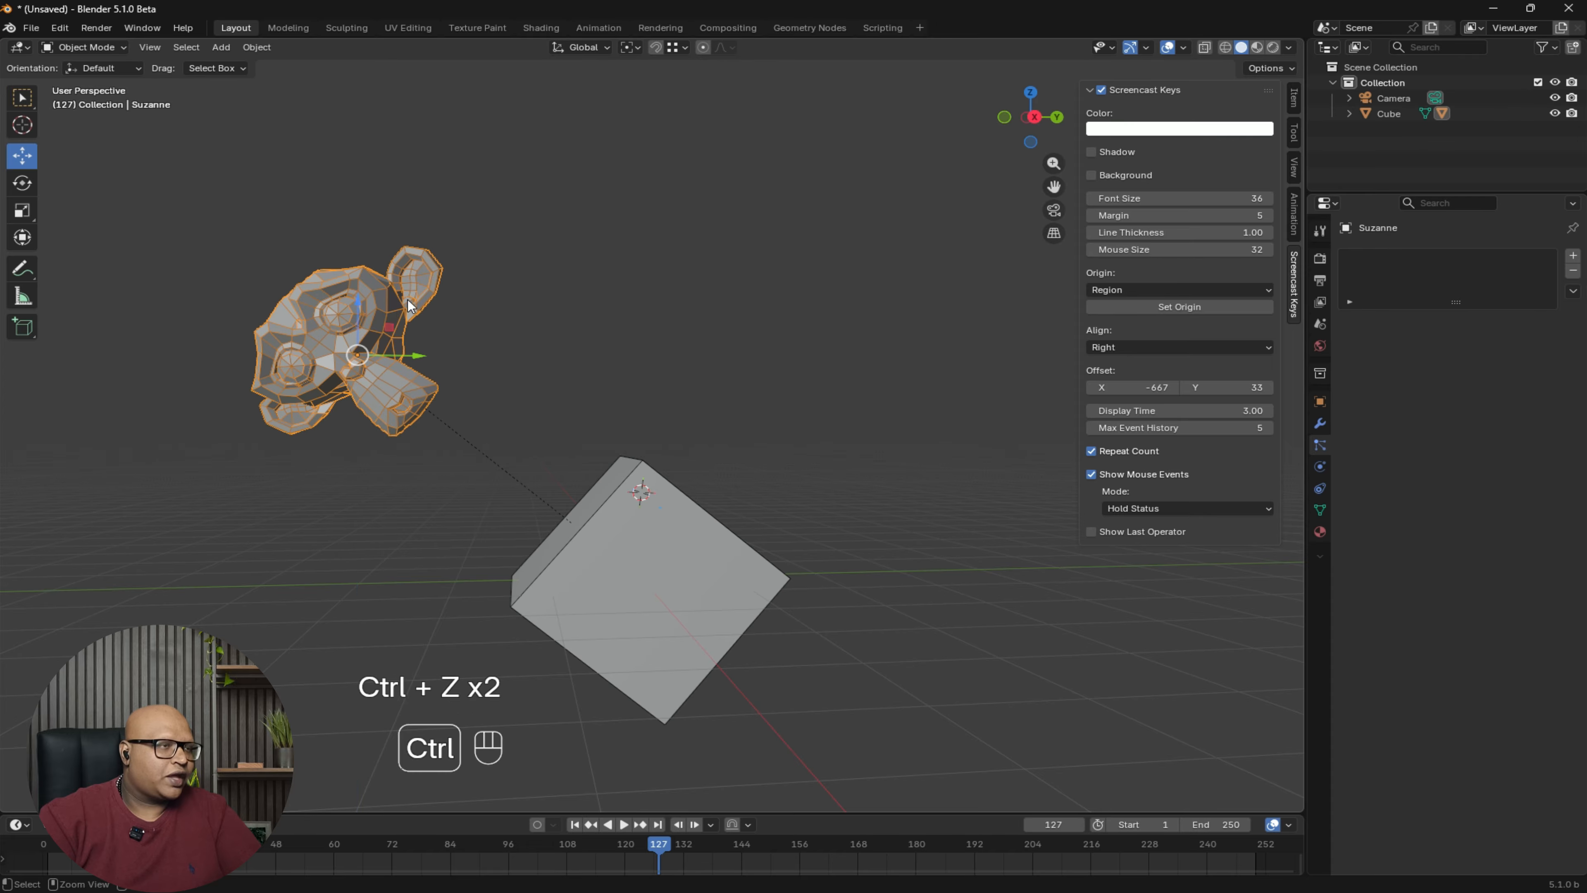
middle_drag(447, 443, 587, 527)
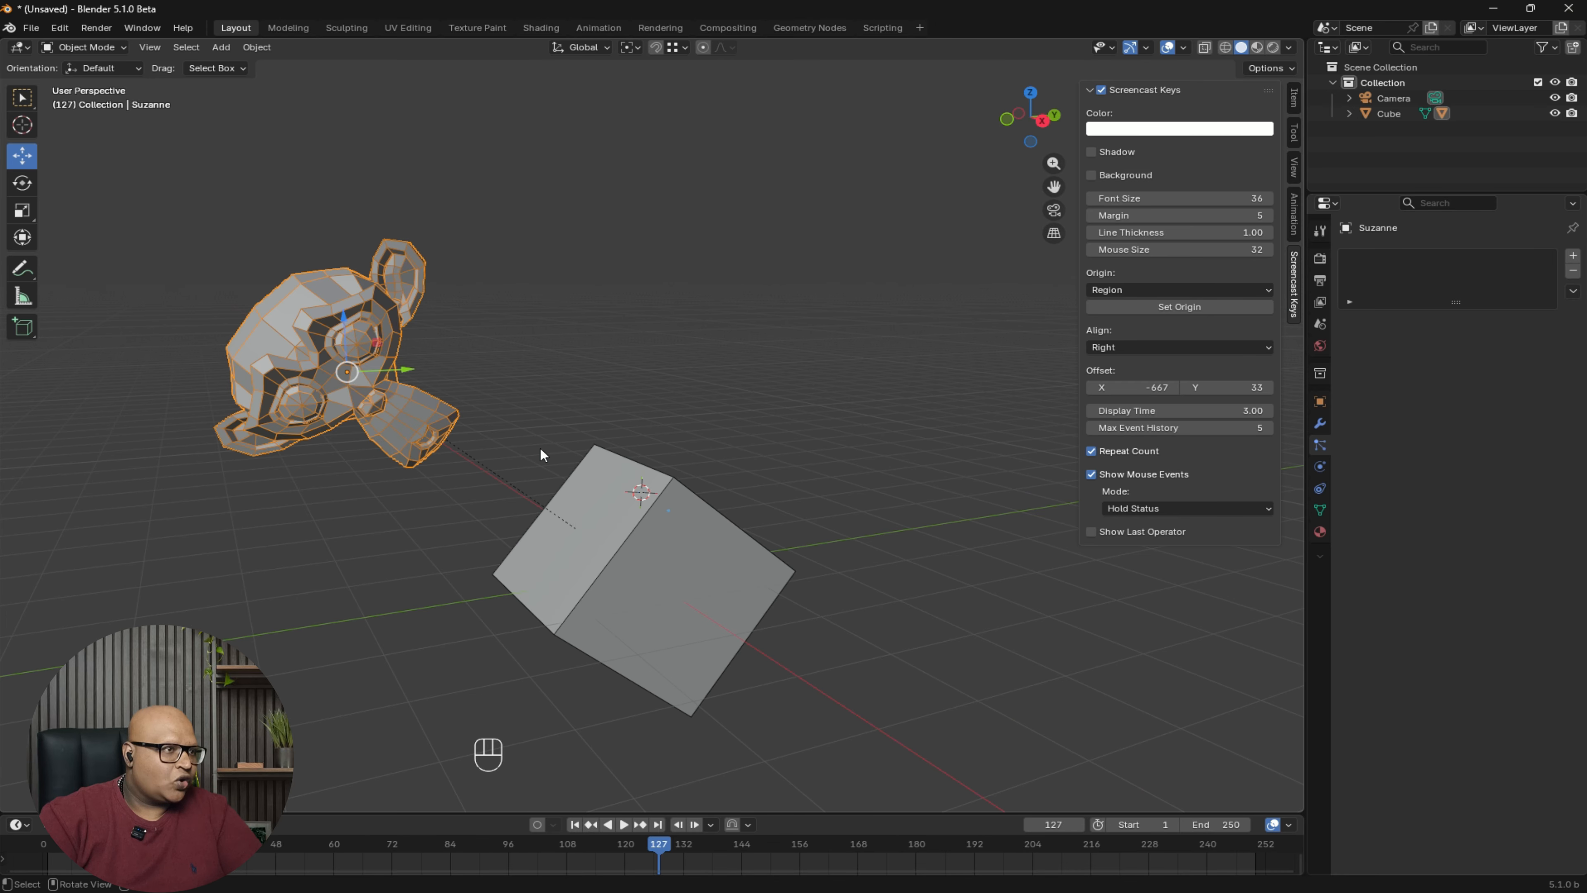
middle_drag(541, 450, 392, 383)
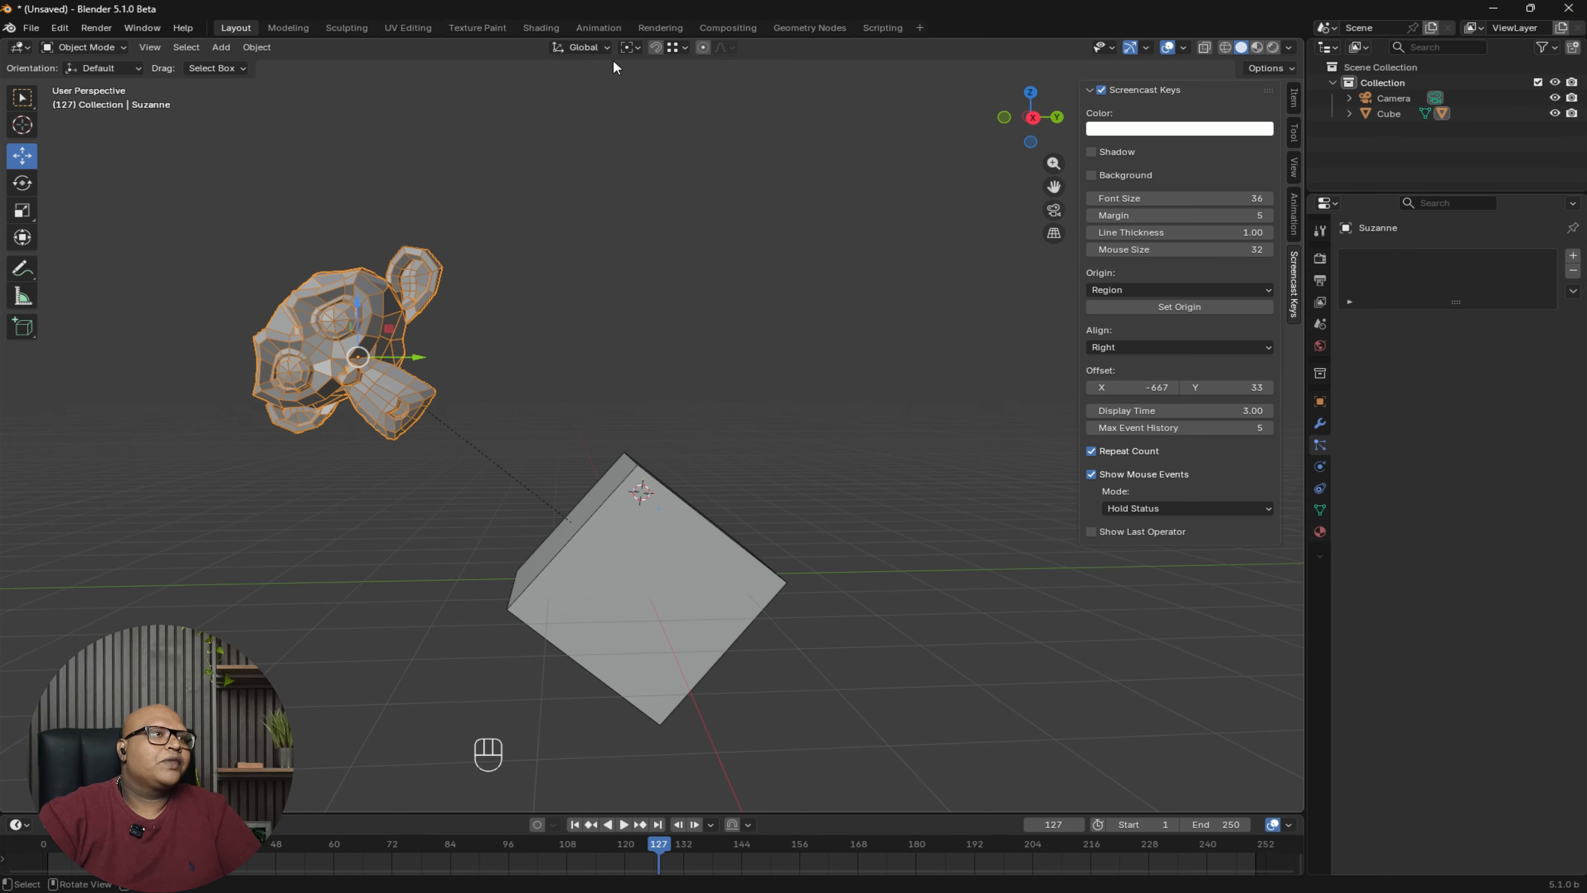
- Switch the transform orientation to Parent, try moving the monkey head along the tilted axes, and undo each move
click(590, 47)
click(551, 186)
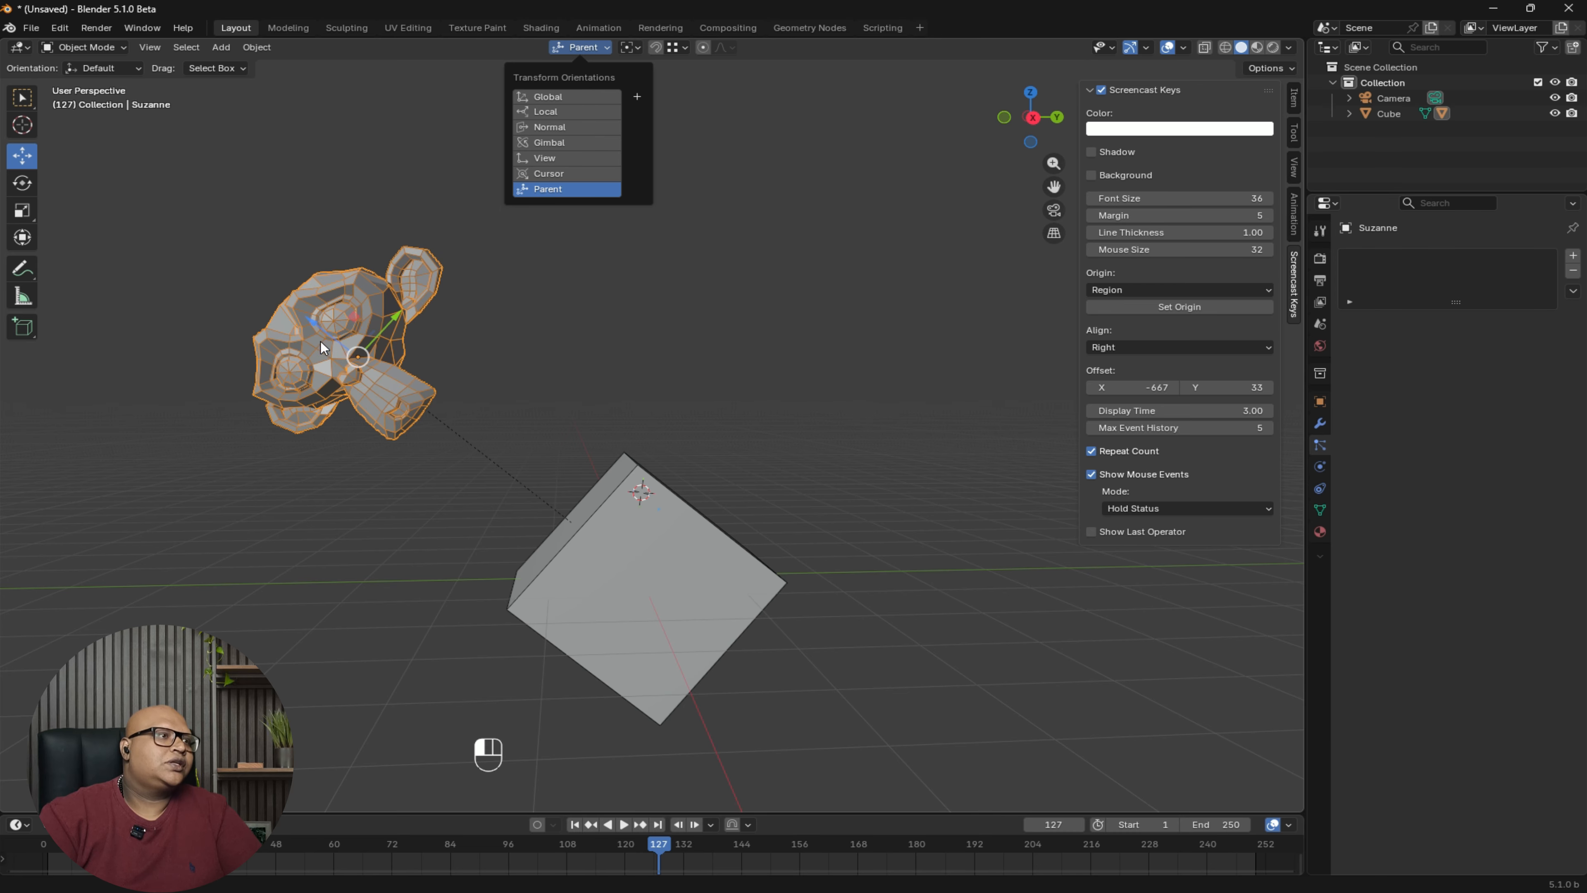
drag(329, 334, 469, 458)
key(ctrl+z)
mouse_move(534, 439)
middle_down()
mouse_move(589, 448)
mouse_move(558, 432)
middle_up()
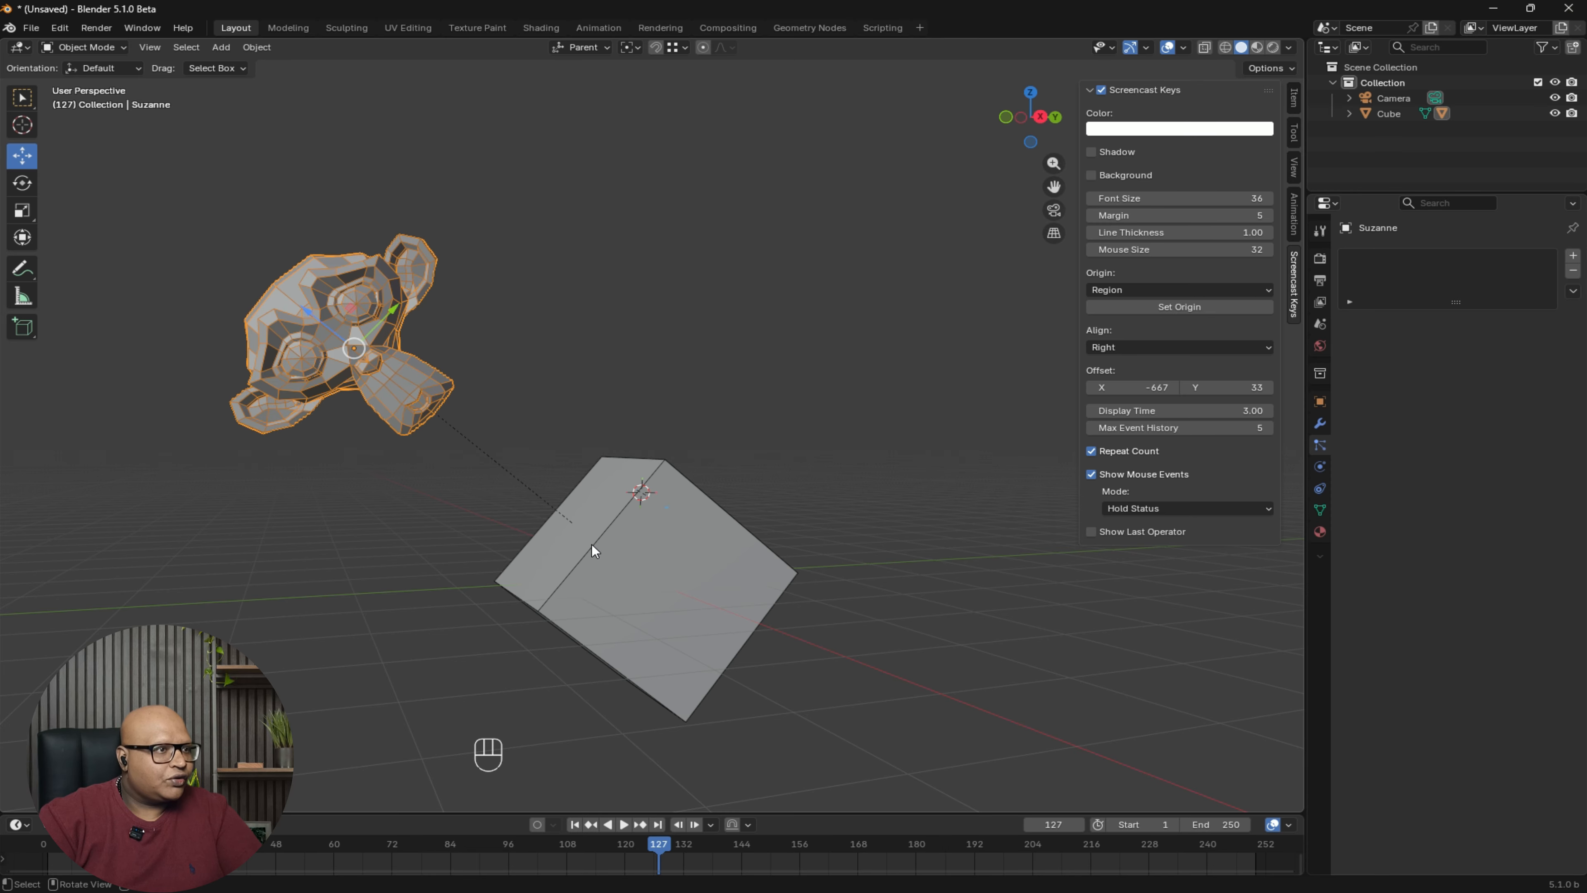
drag(314, 323, 666, 262)
key(ctrl+z)
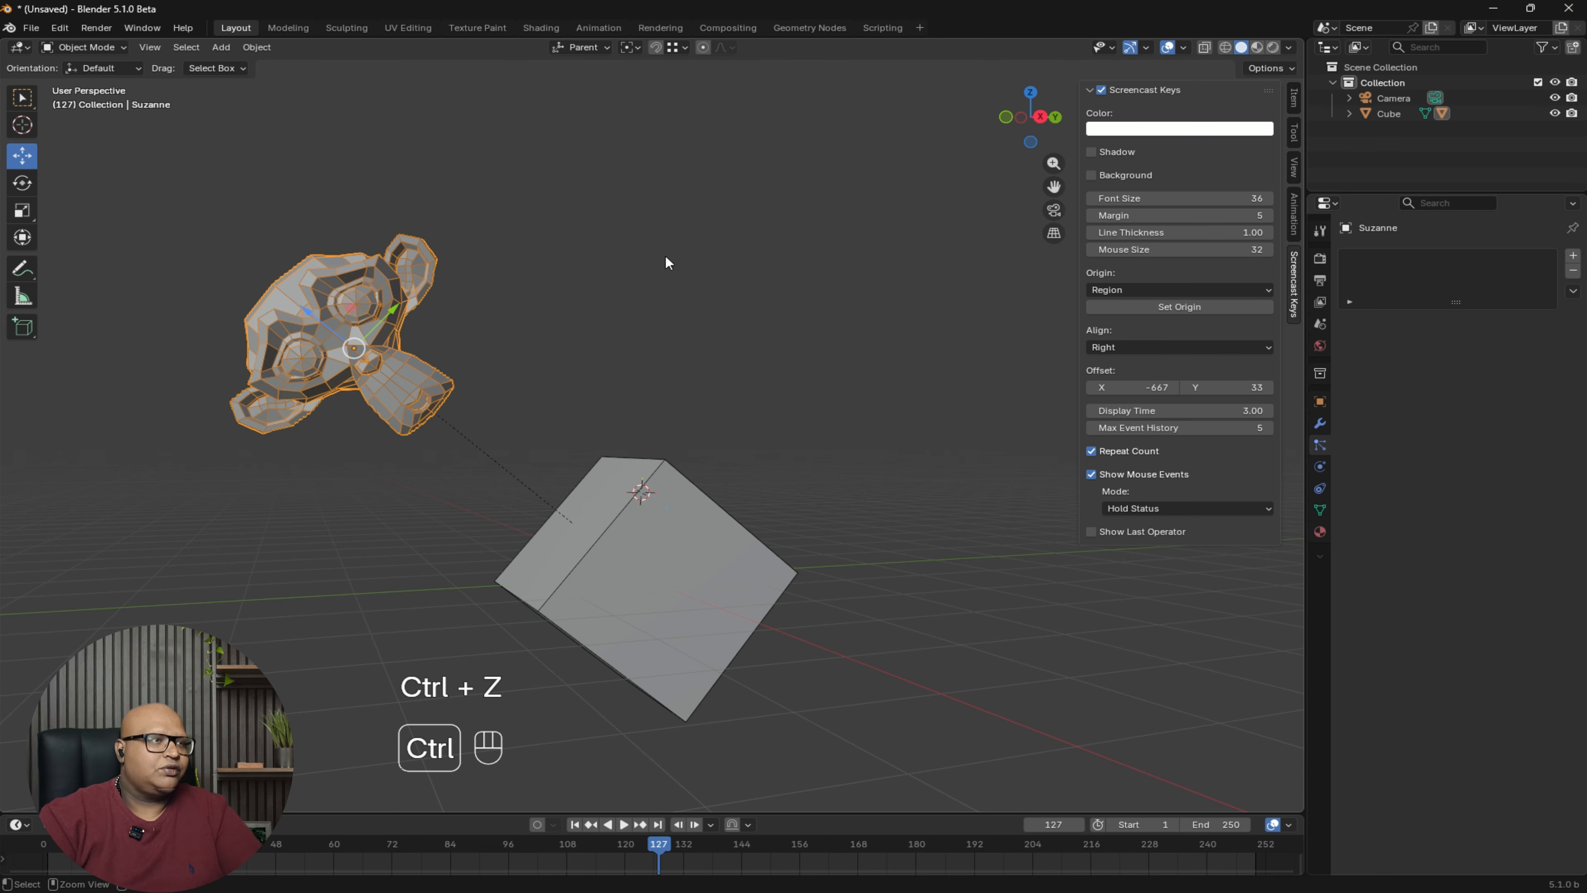
- Delete all objects from the scene and look through the transform pivot point options without changing them
click(582, 47)
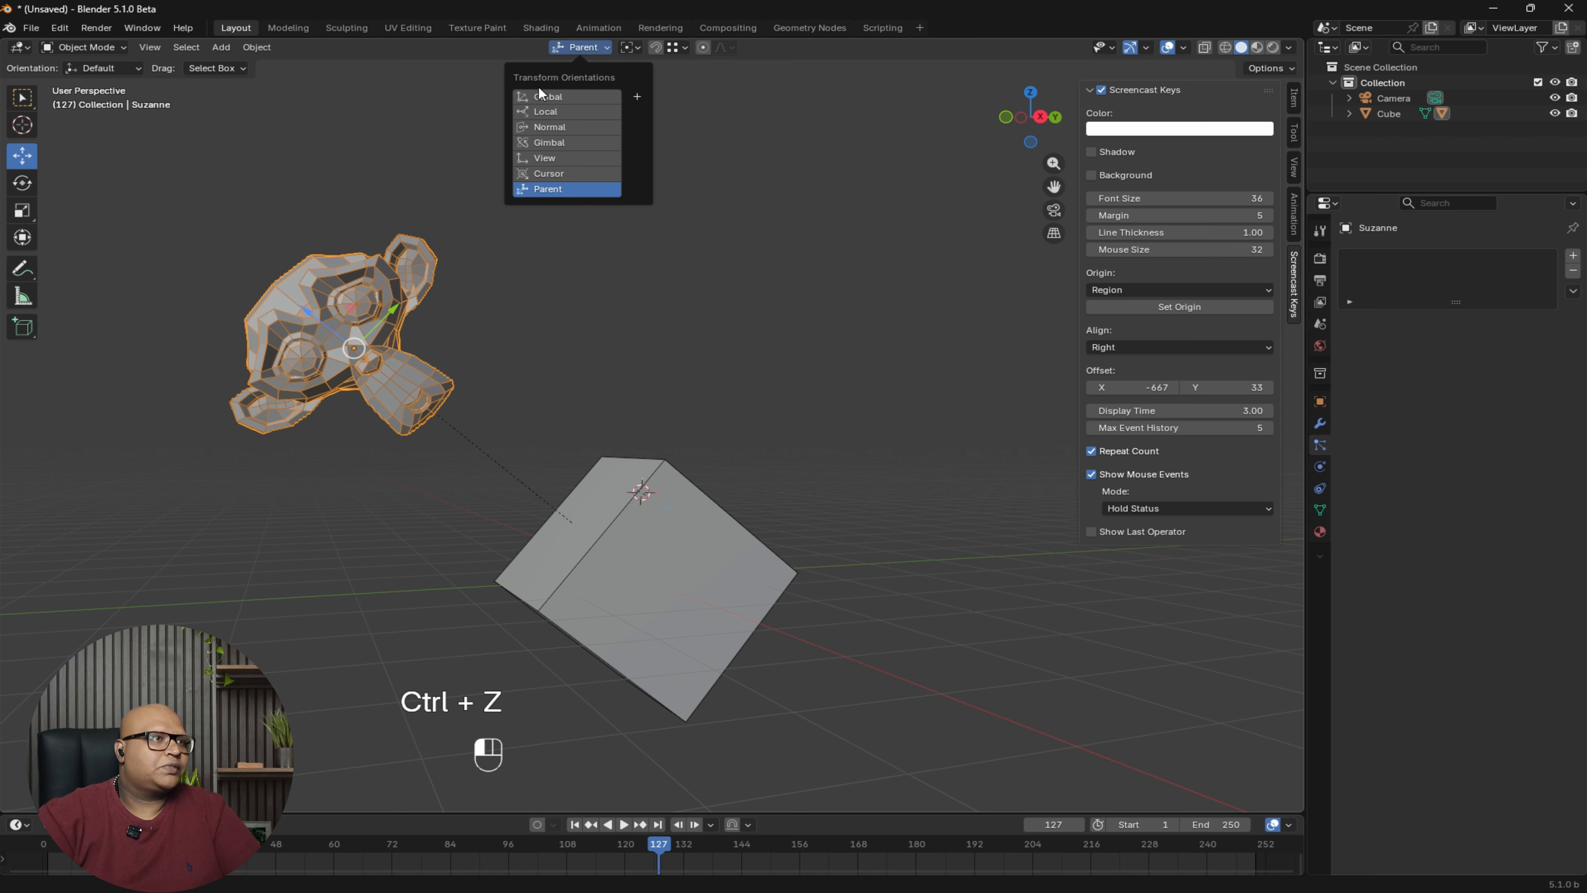
click(783, 556)
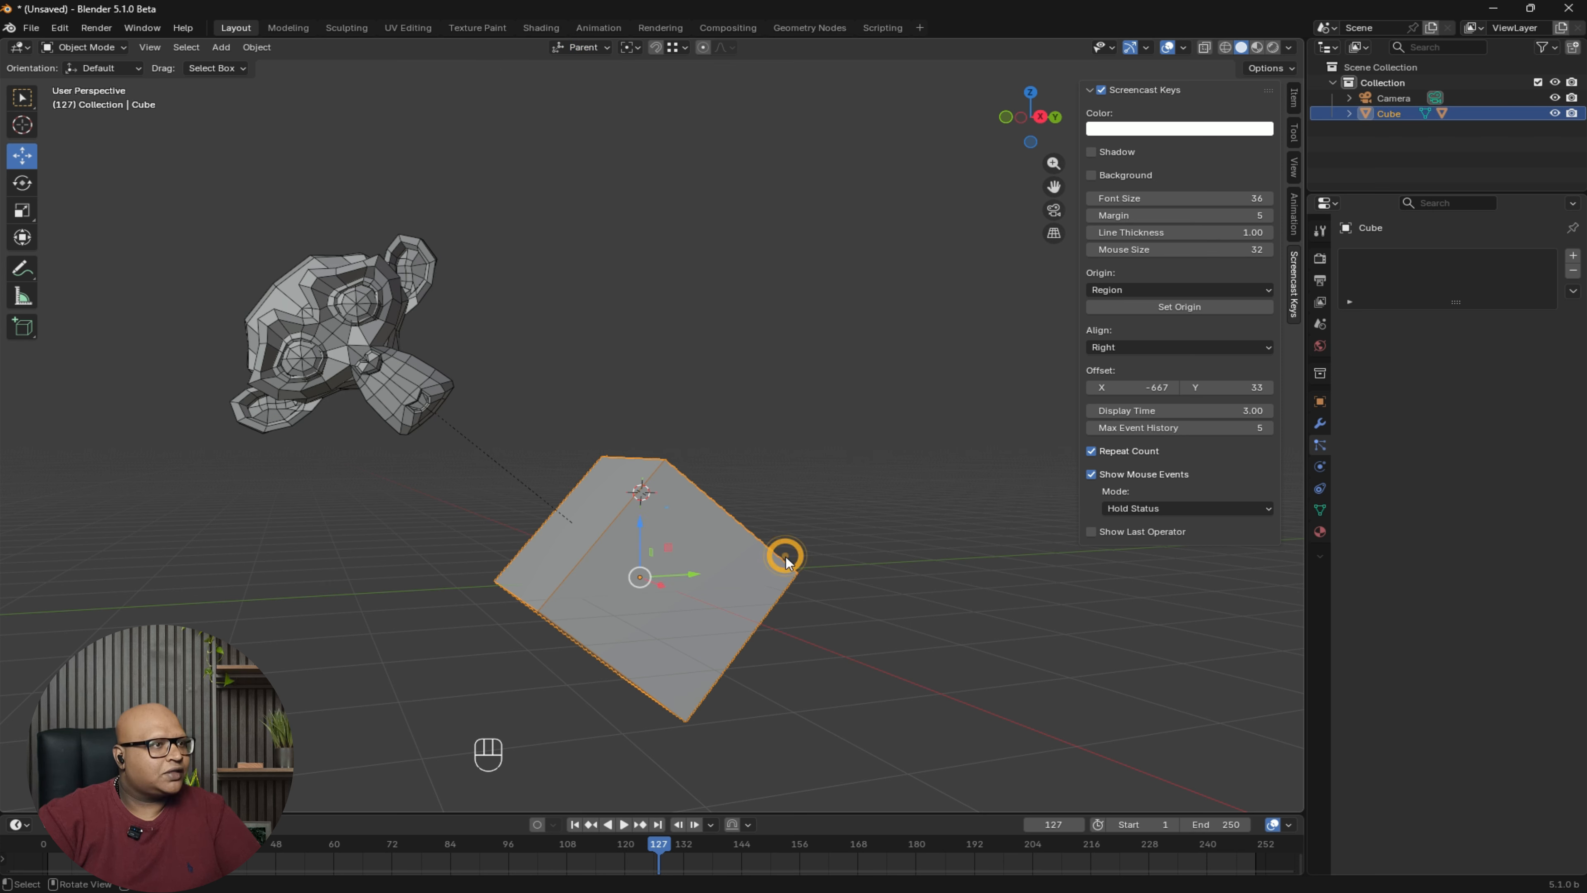
key(a)
key(Delete)
click(630, 46)
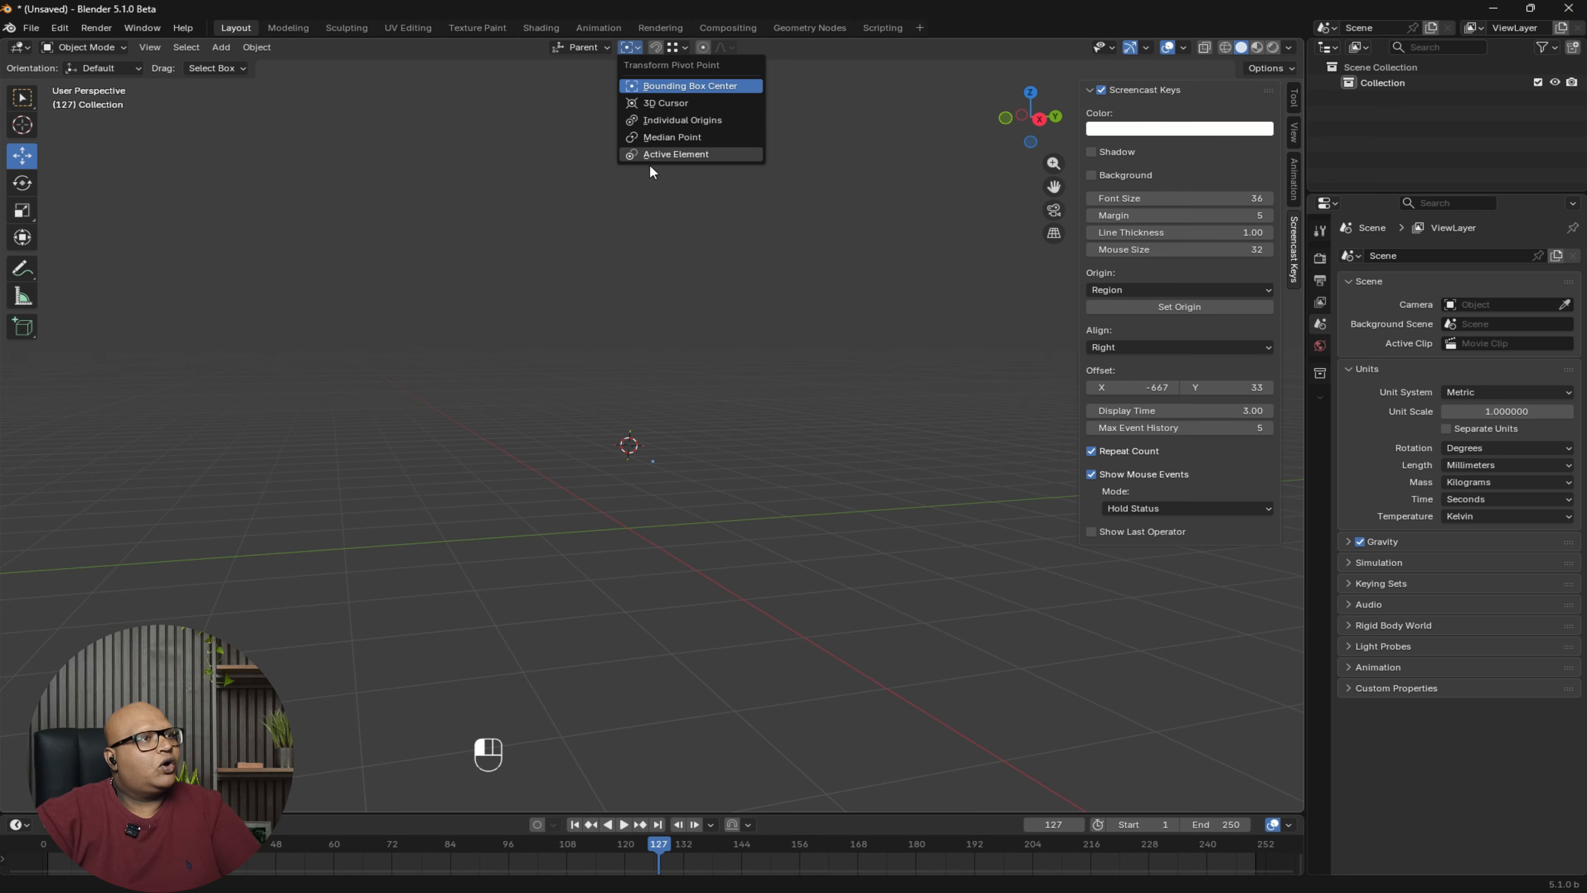
click(590, 522)
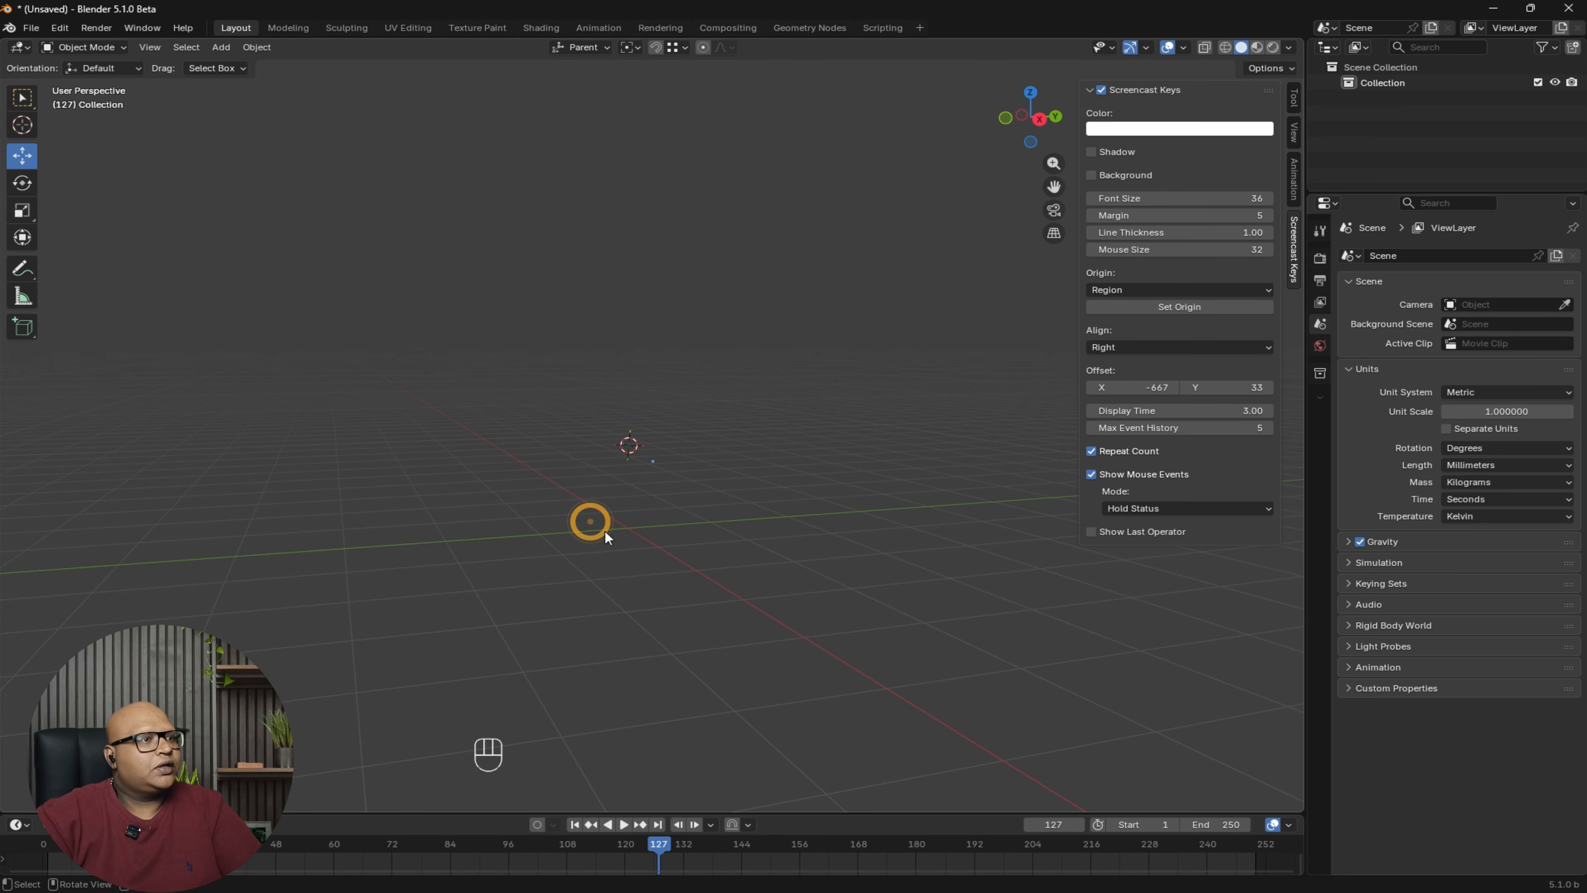
- Add a monkey mesh at a 3D cursor placed near the grid's centre and give it a level 2 subdivision
shift+right_click(628, 530)
key(shift+a)
mouse_move(603, 533)
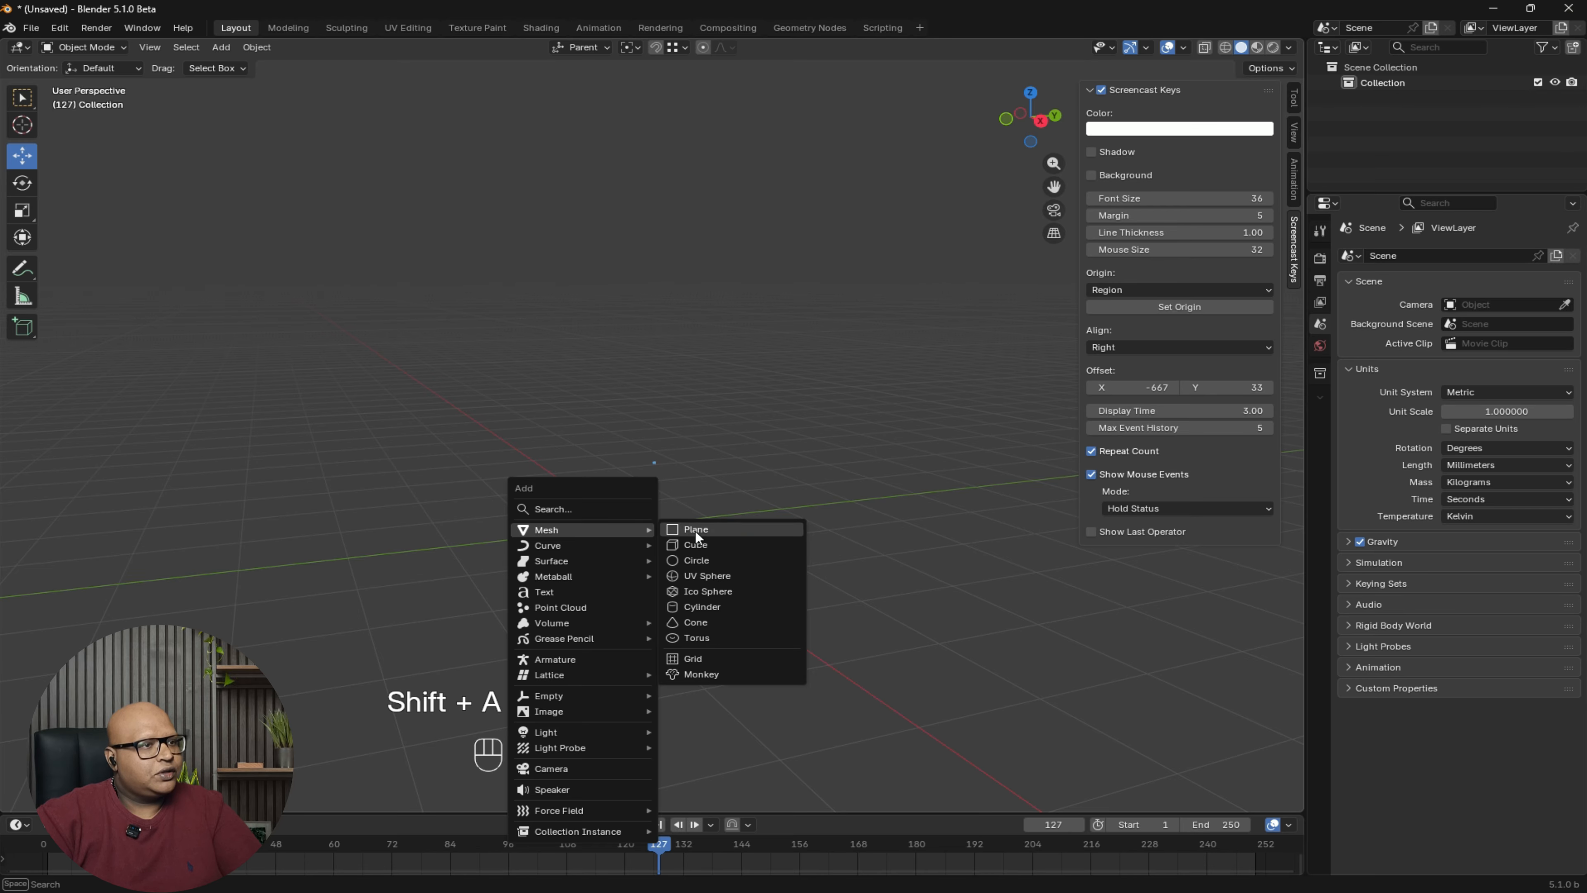
click(730, 677)
middle_drag(822, 589, 646, 503)
key(ctrl+2)
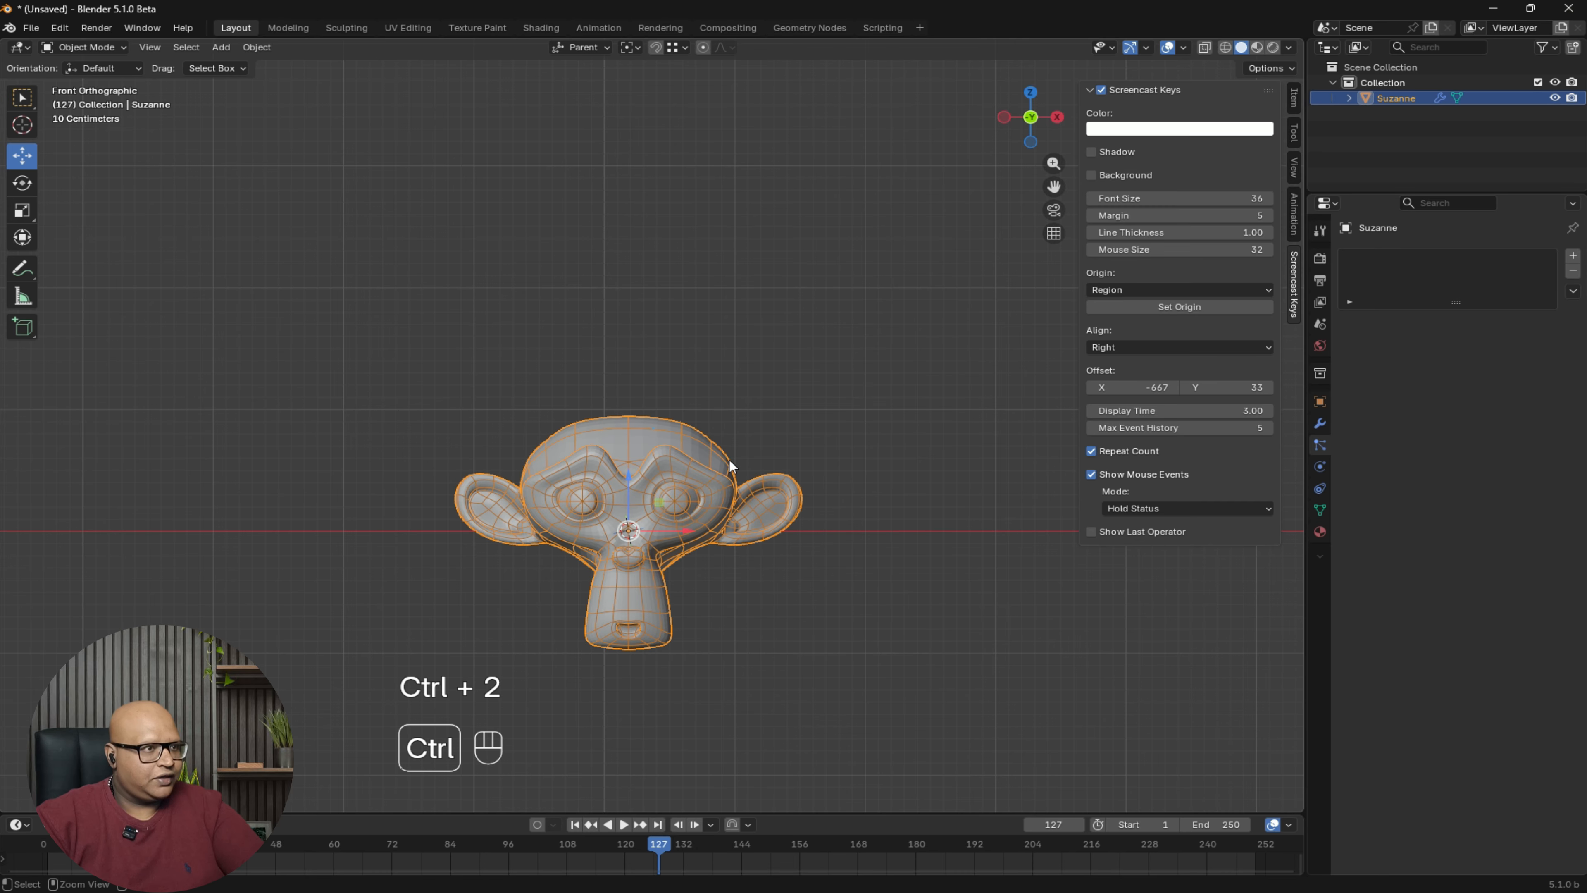
- In front view, move the monkey head up and slightly sideways away from the 3D cursor, and deselect it
drag(619, 470, 621, 350)
shift+middle_drag(751, 369, 776, 420)
drag(730, 462, 713, 462)
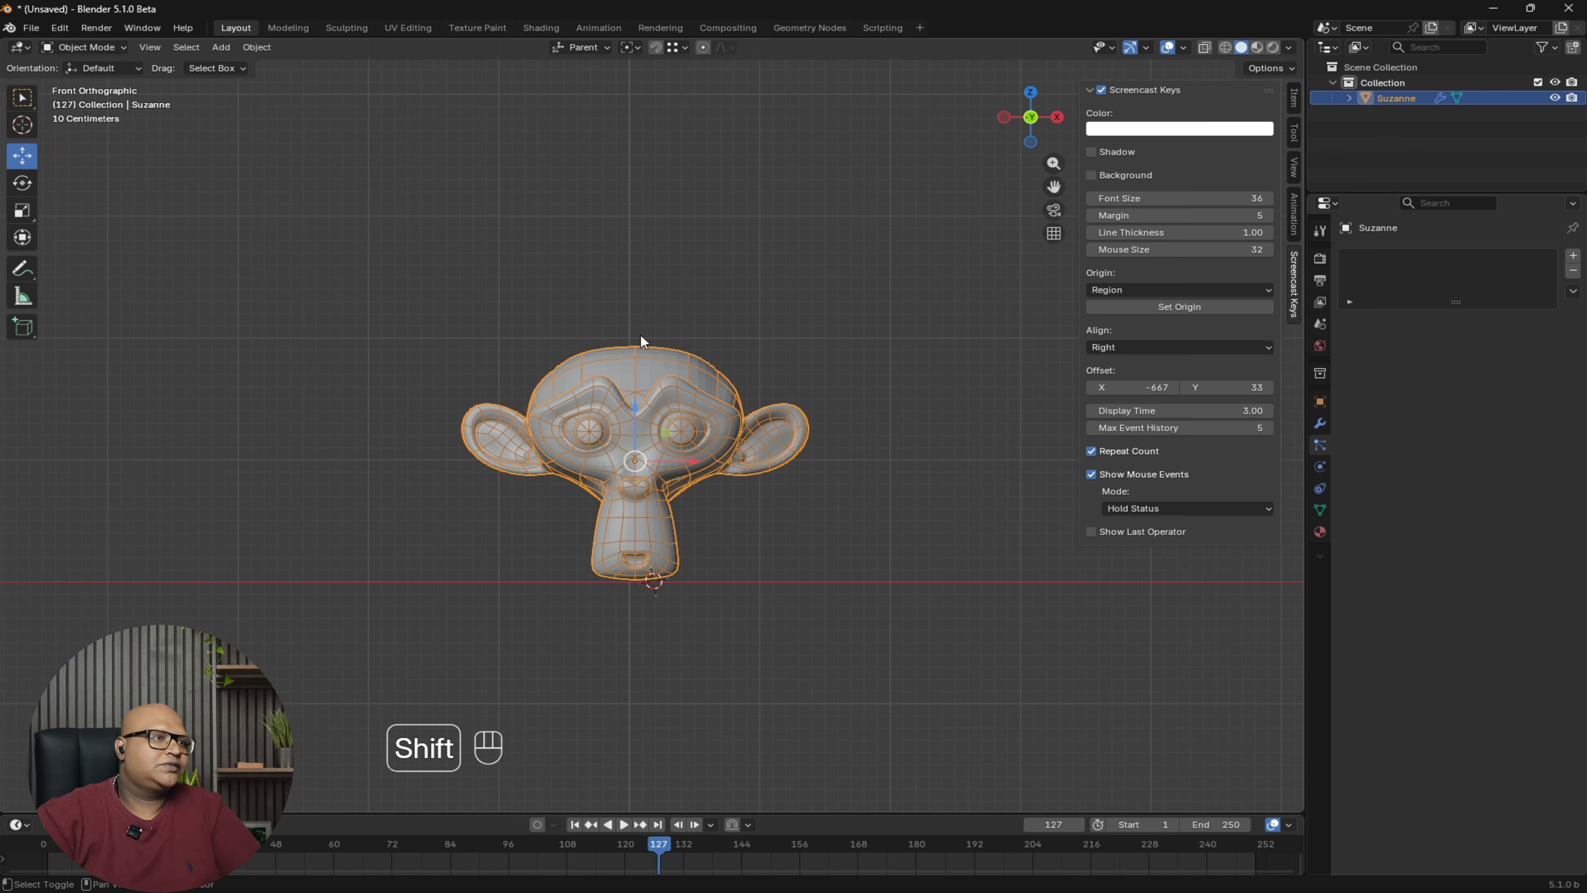
shift+middle_drag(641, 341, 638, 389)
click(712, 309)
scroll(651, 619, up, 3)
shift+middle_drag(649, 474, 705, 559)
scroll(687, 462, down, 2)
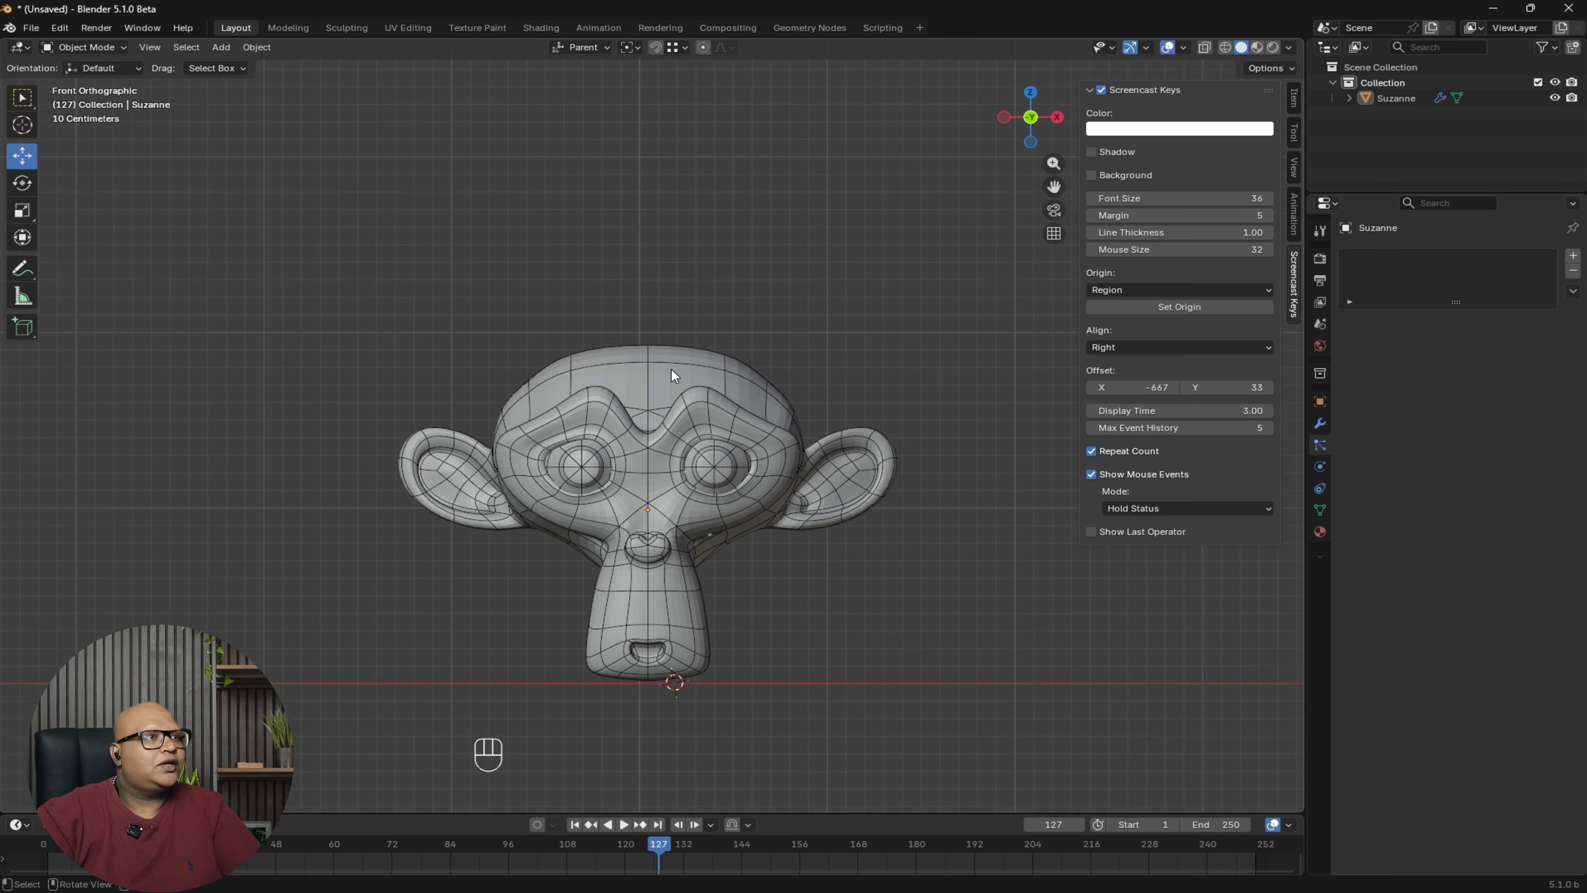
- Select the monkey head and review the transform pivot point options, keeping Bounding Box Center
scroll(656, 385, up, 1)
click(640, 406)
click(630, 46)
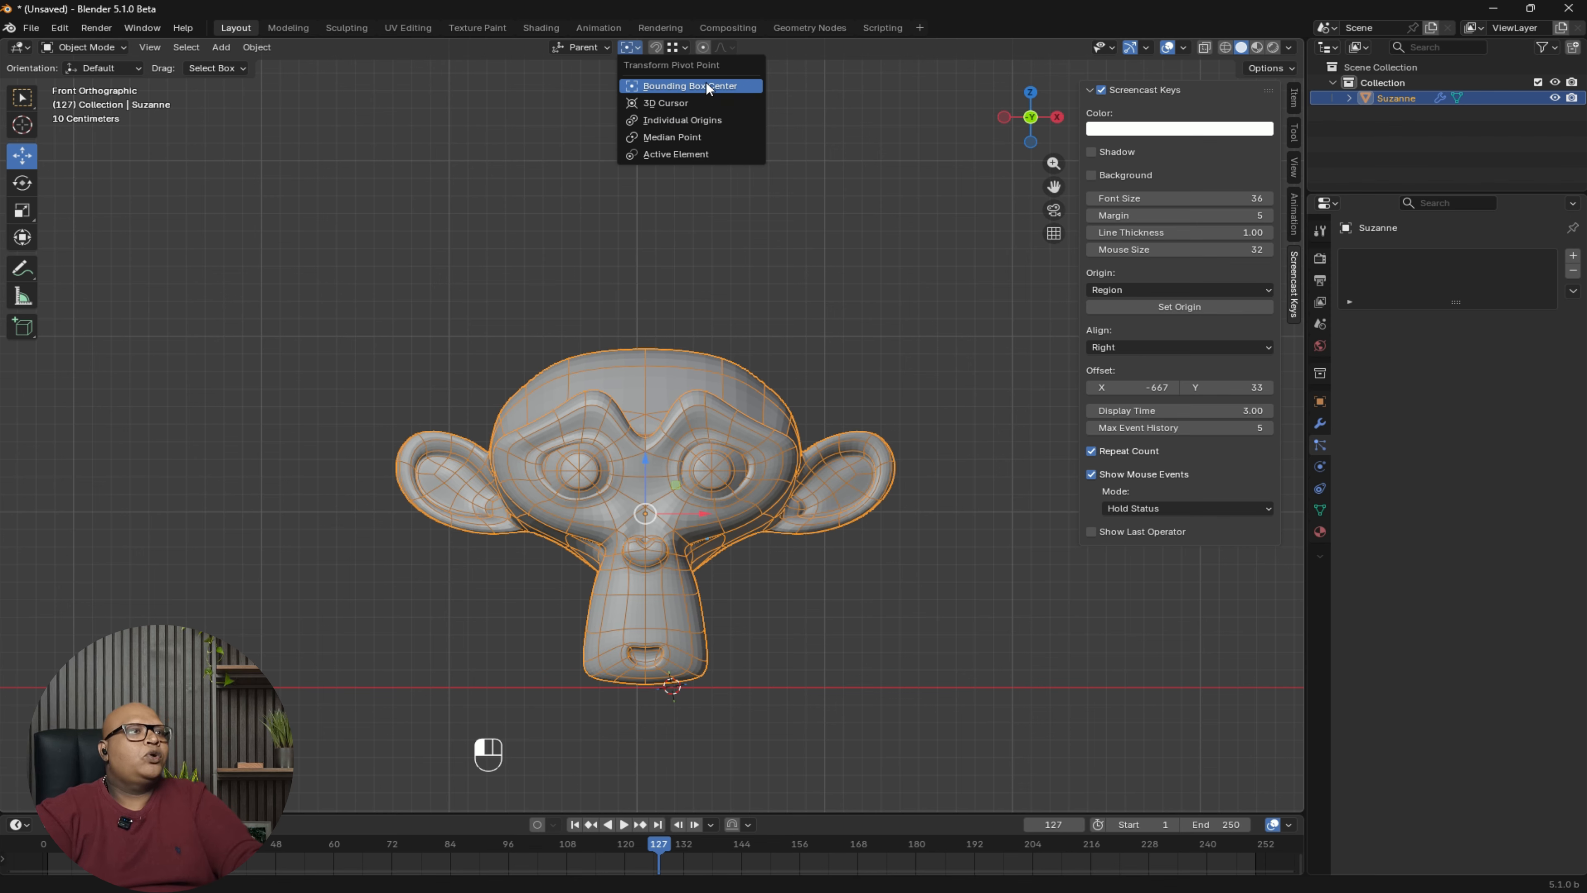
middle_drag(642, 421, 680, 234)
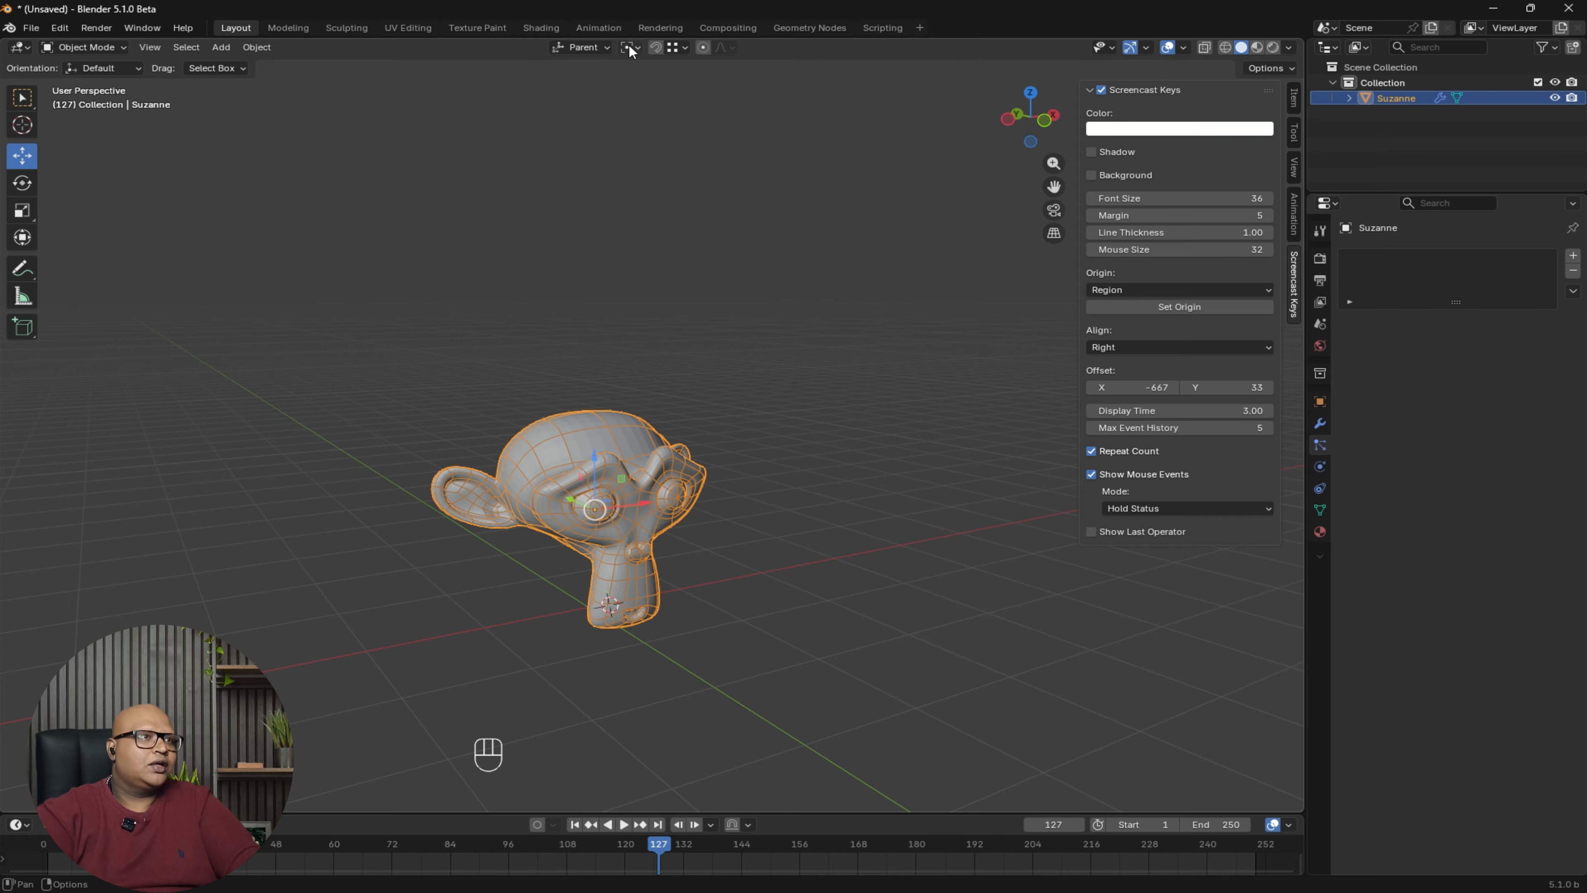
- Try scaling the monkey head along Z and along X around the Bounding Box Center pivot, cancelling both
key(s)
key(z)
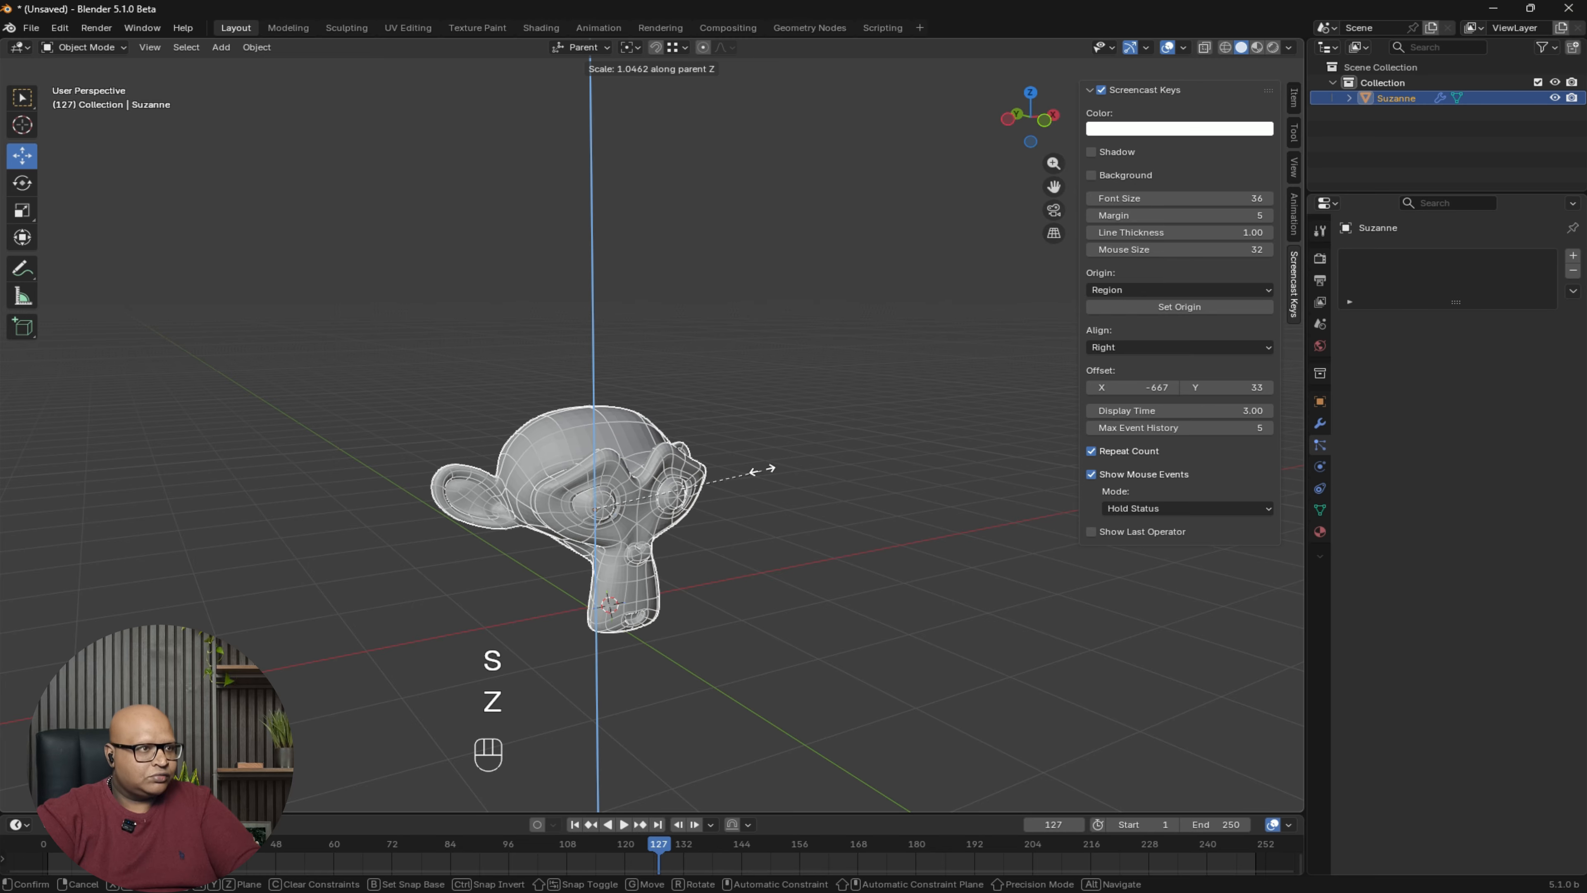
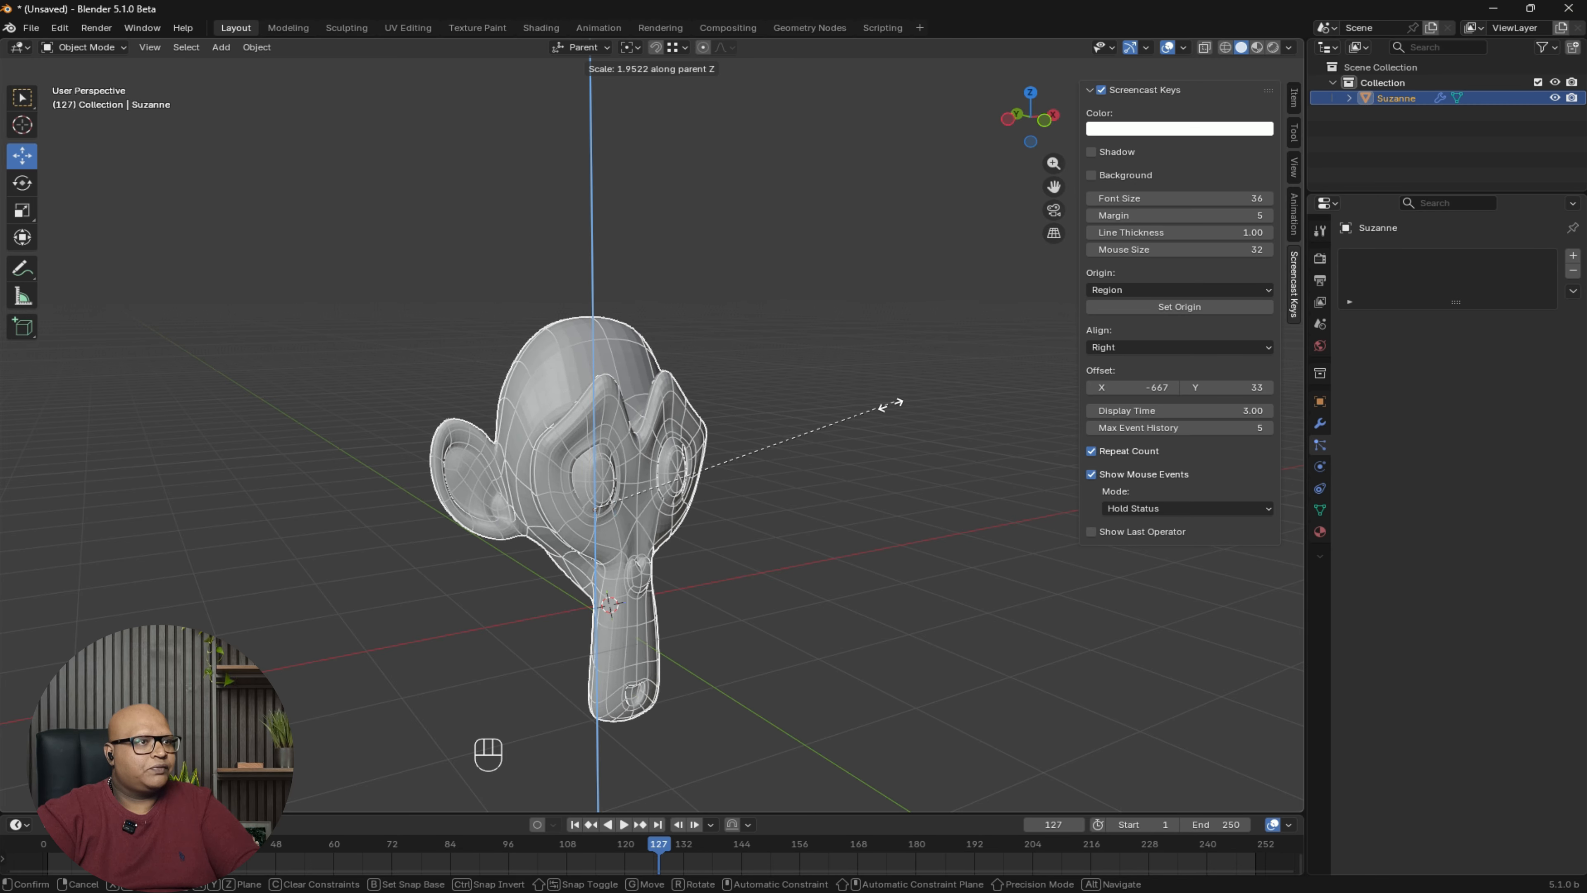
key(Escape)
key(s)
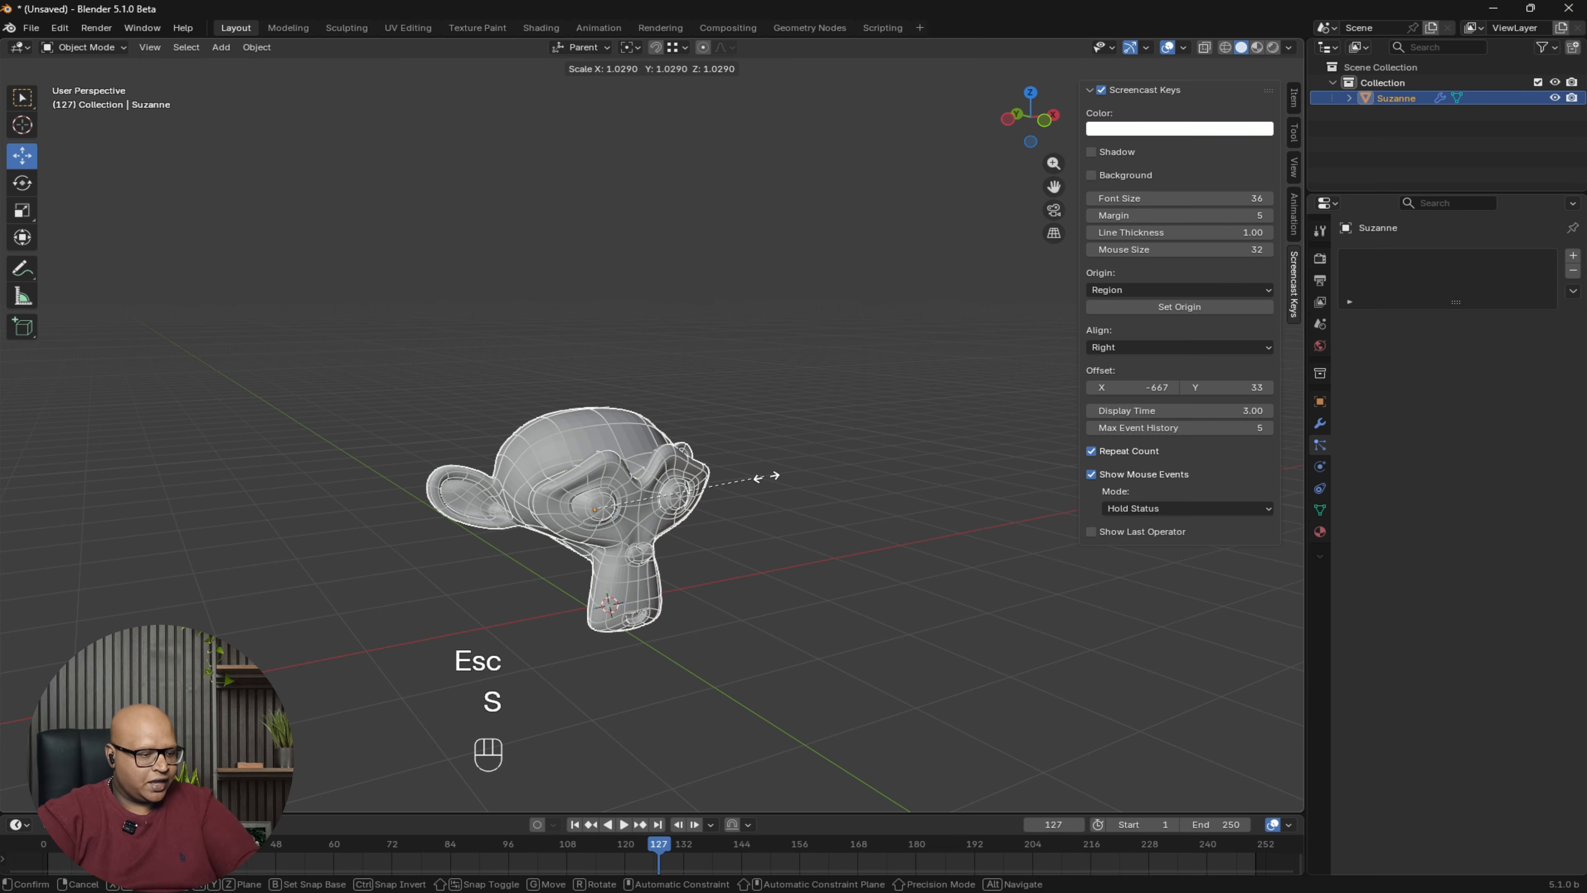
key(x)
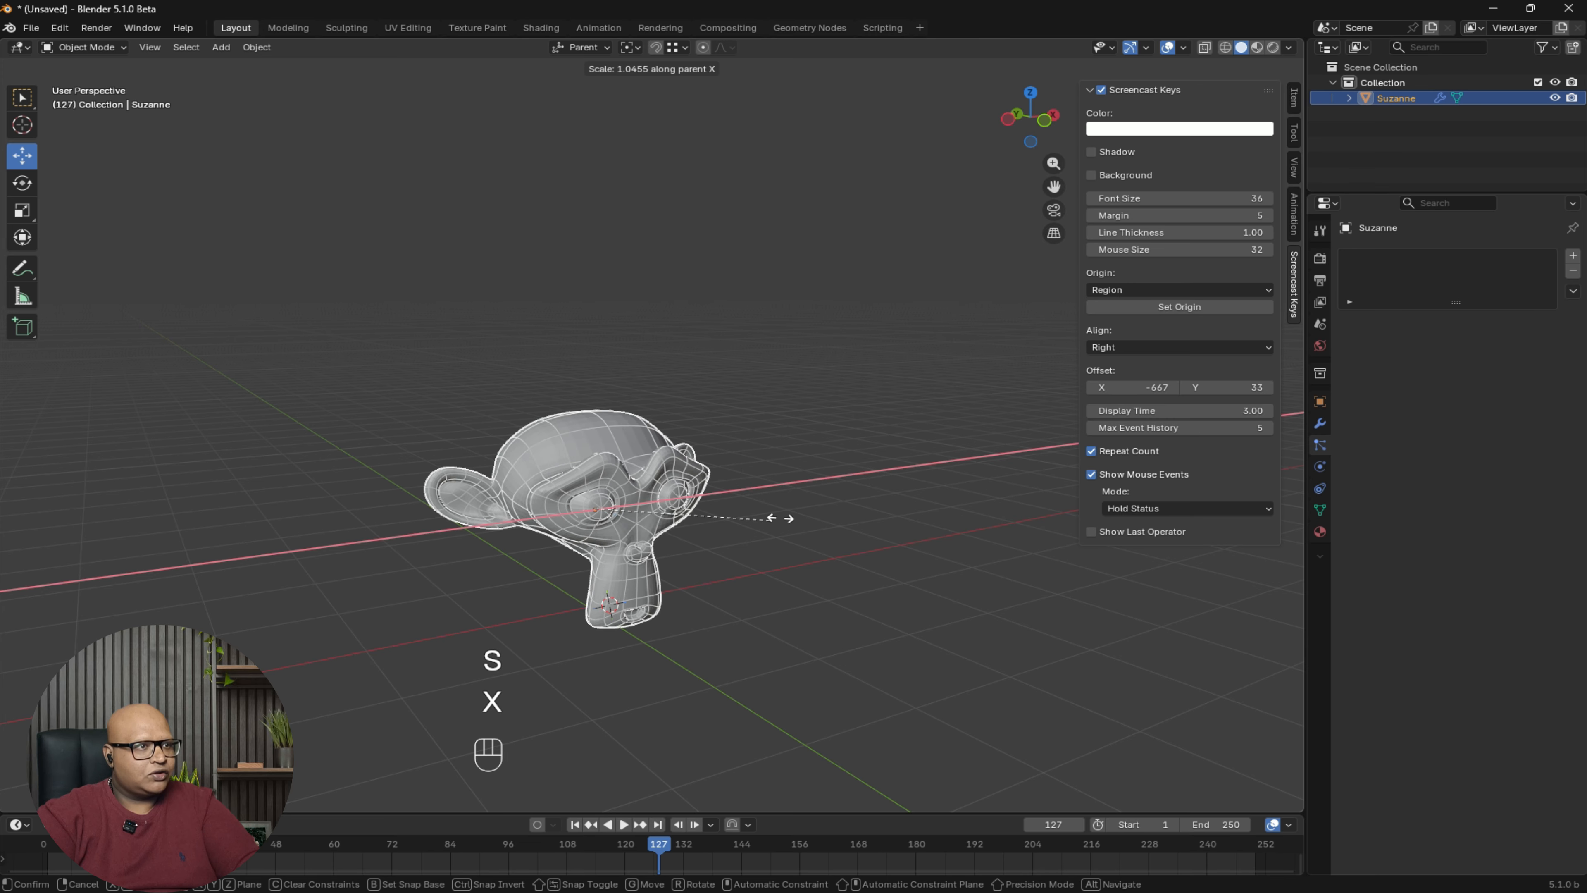
key(Escape)
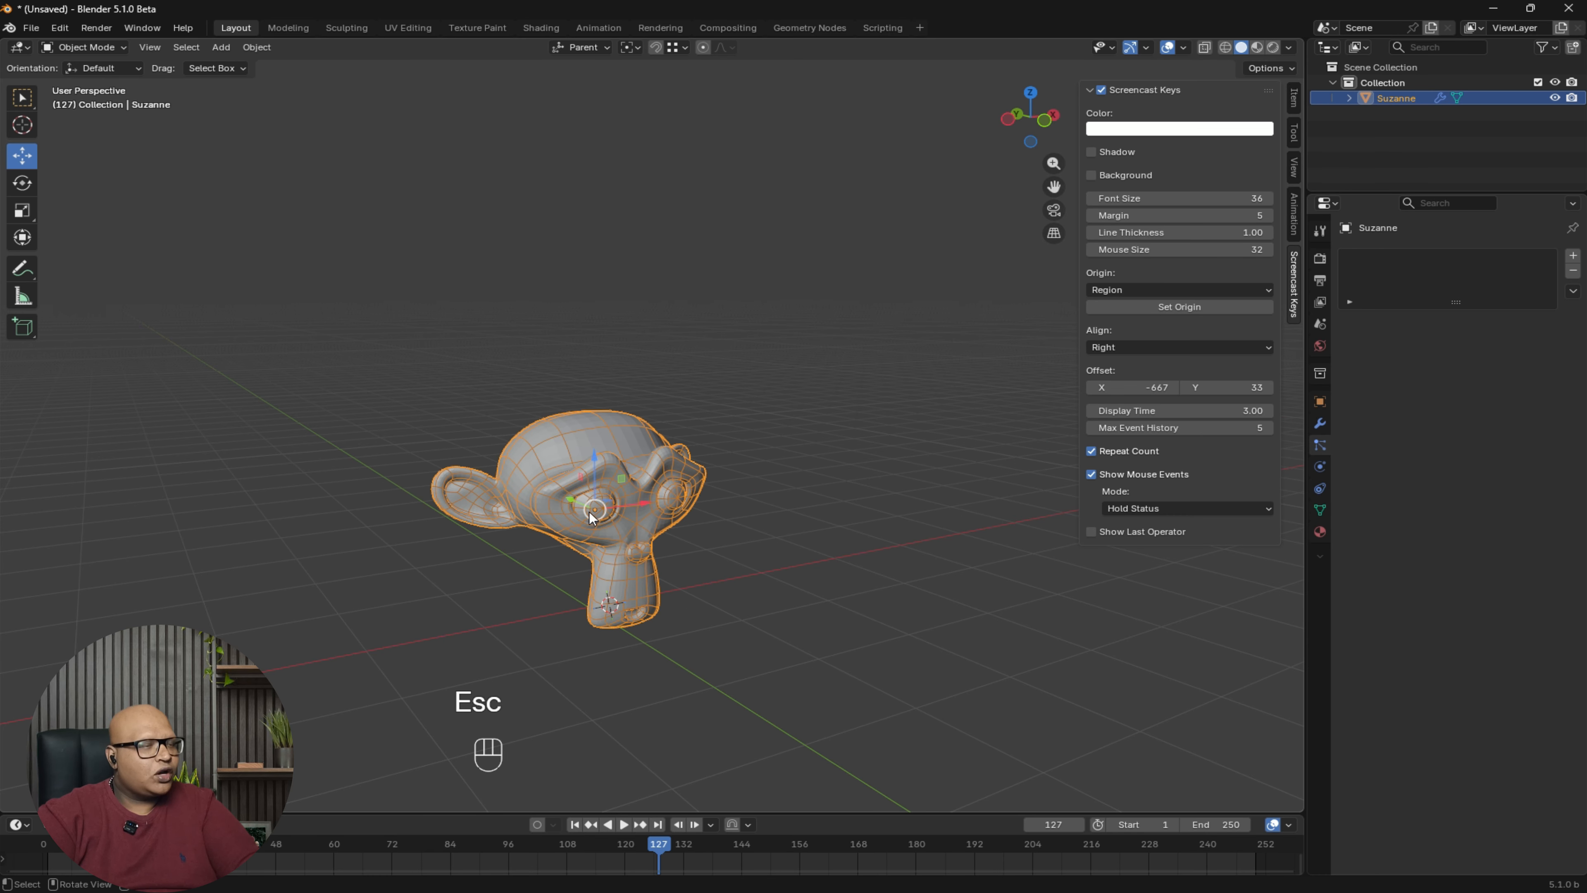
middle_drag(589, 512, 891, 412)
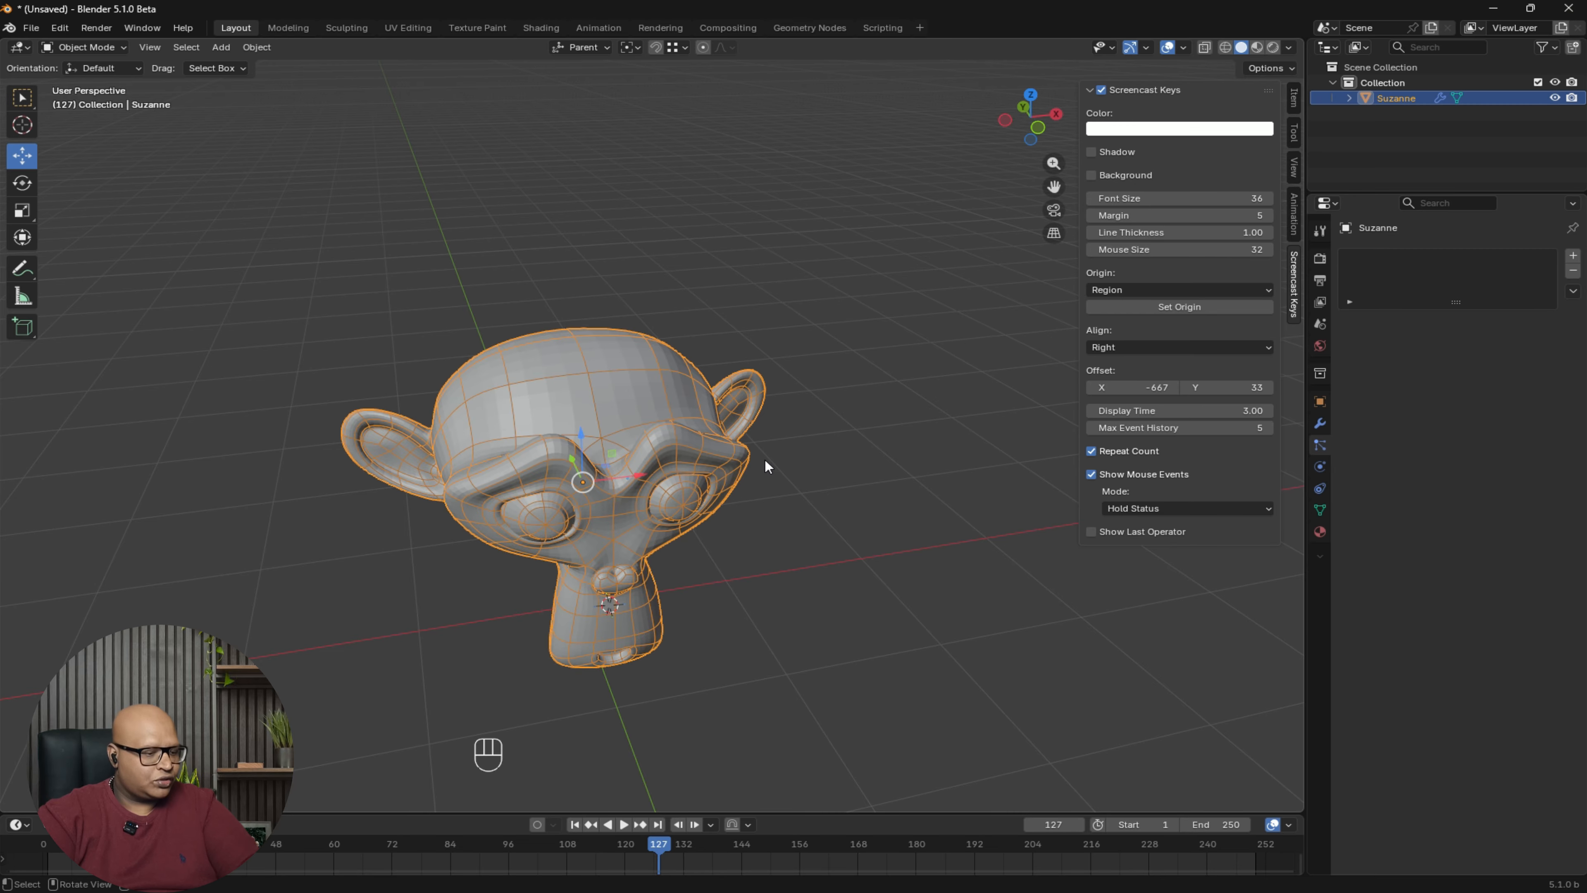
- Try one more scale of the monkey head along X around its bounding box center, and cancel it
key(s)
key(x)
key(Escape)
- Set the transform pivot point to 3D Cursor and view the monkey head from the front
middle_drag(832, 455, 665, 192)
click(638, 48)
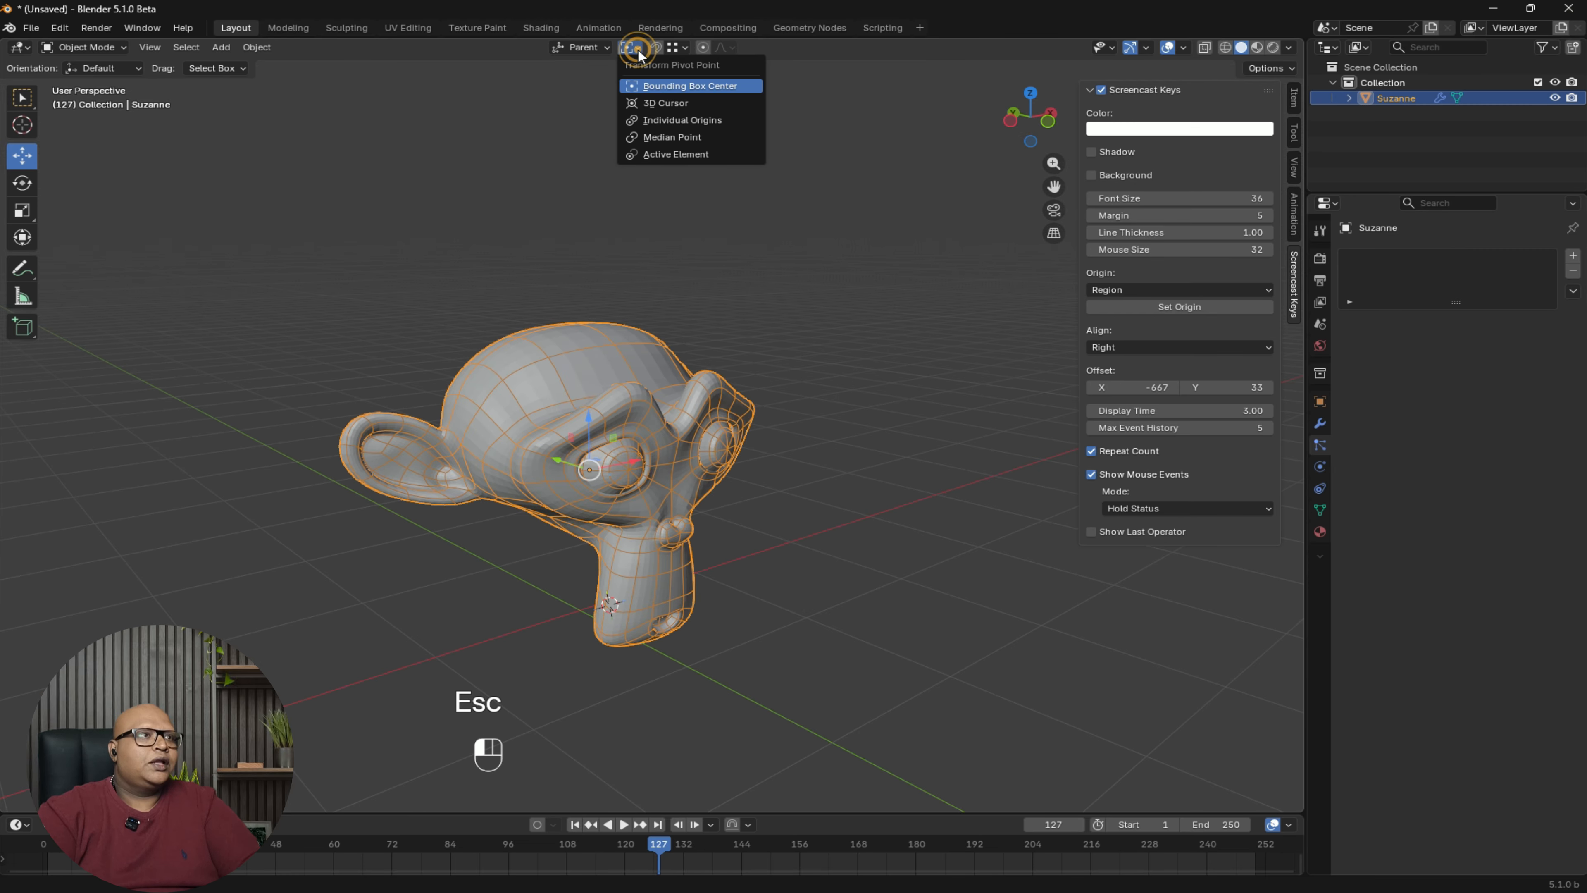
click(655, 103)
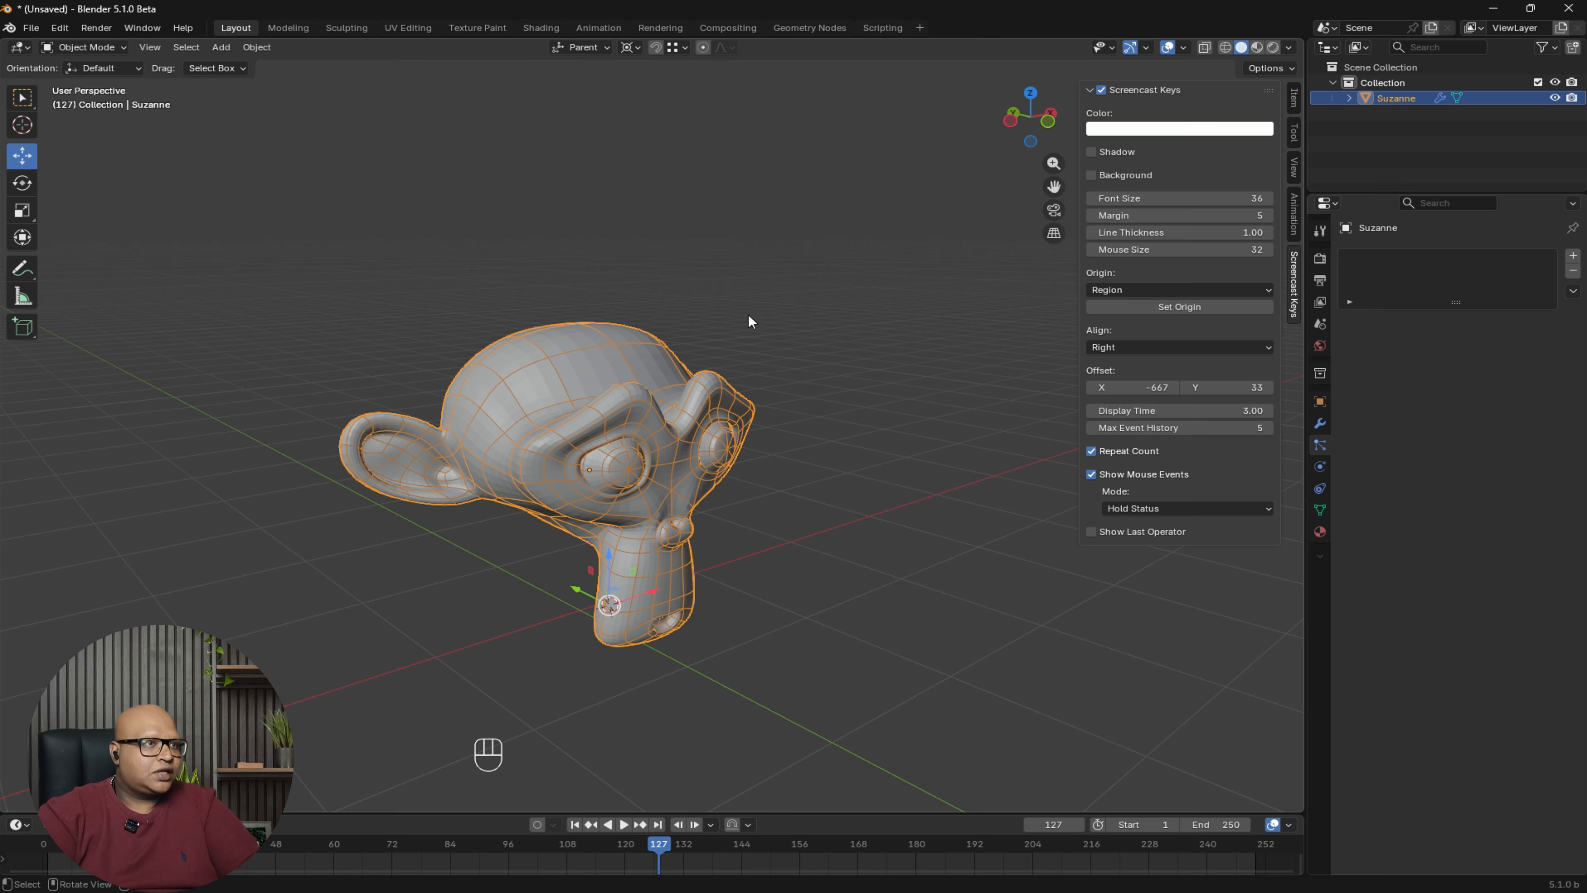
middle_drag(754, 350, 810, 551)
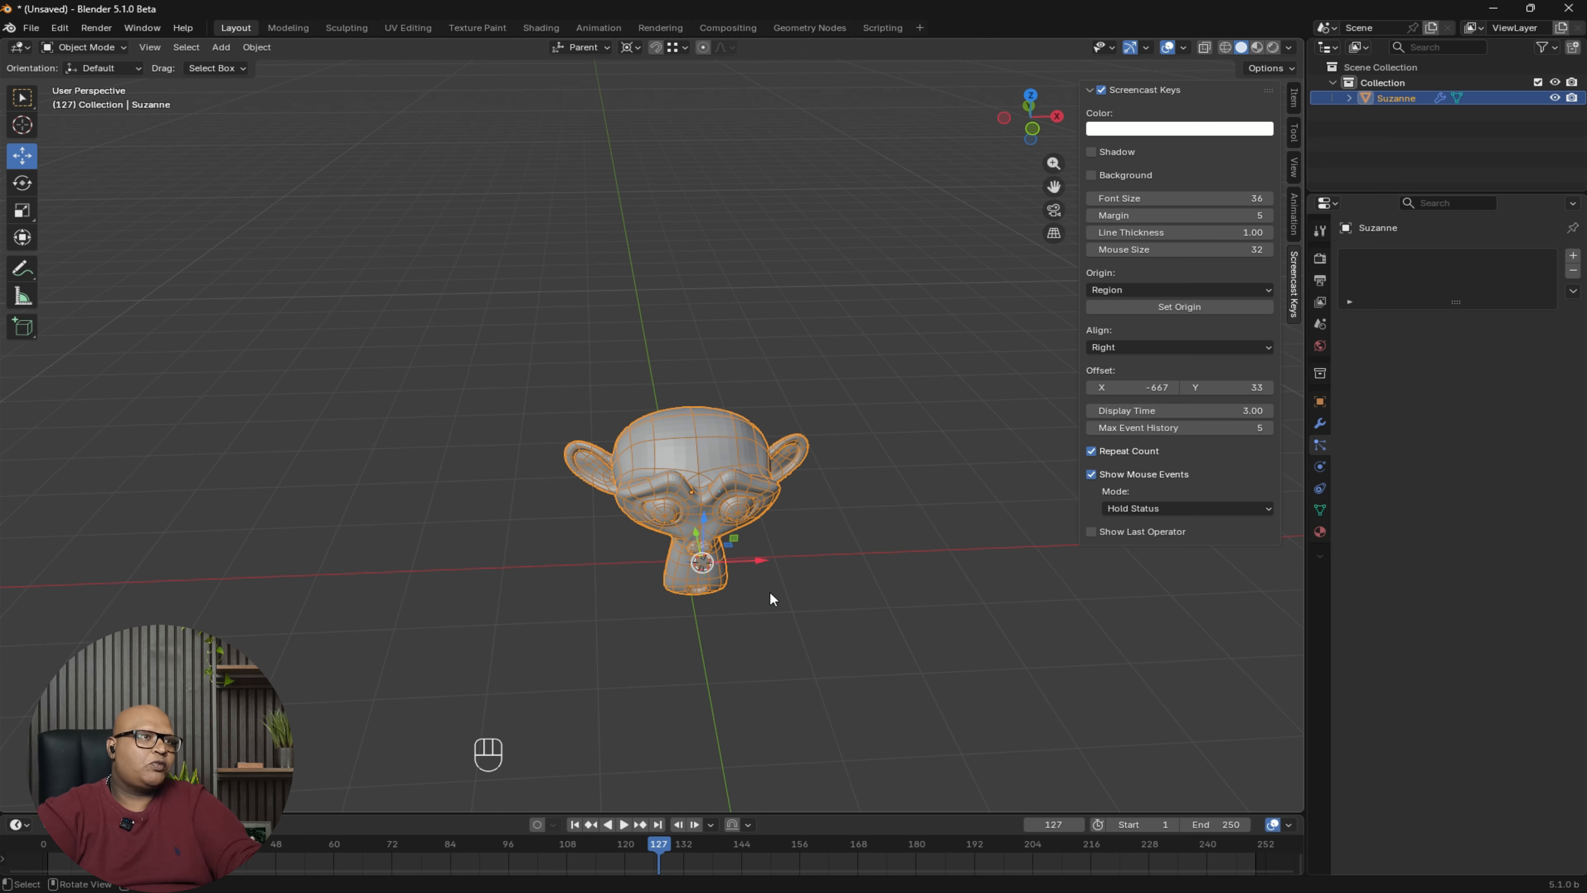
scroll(693, 593, down, 1)
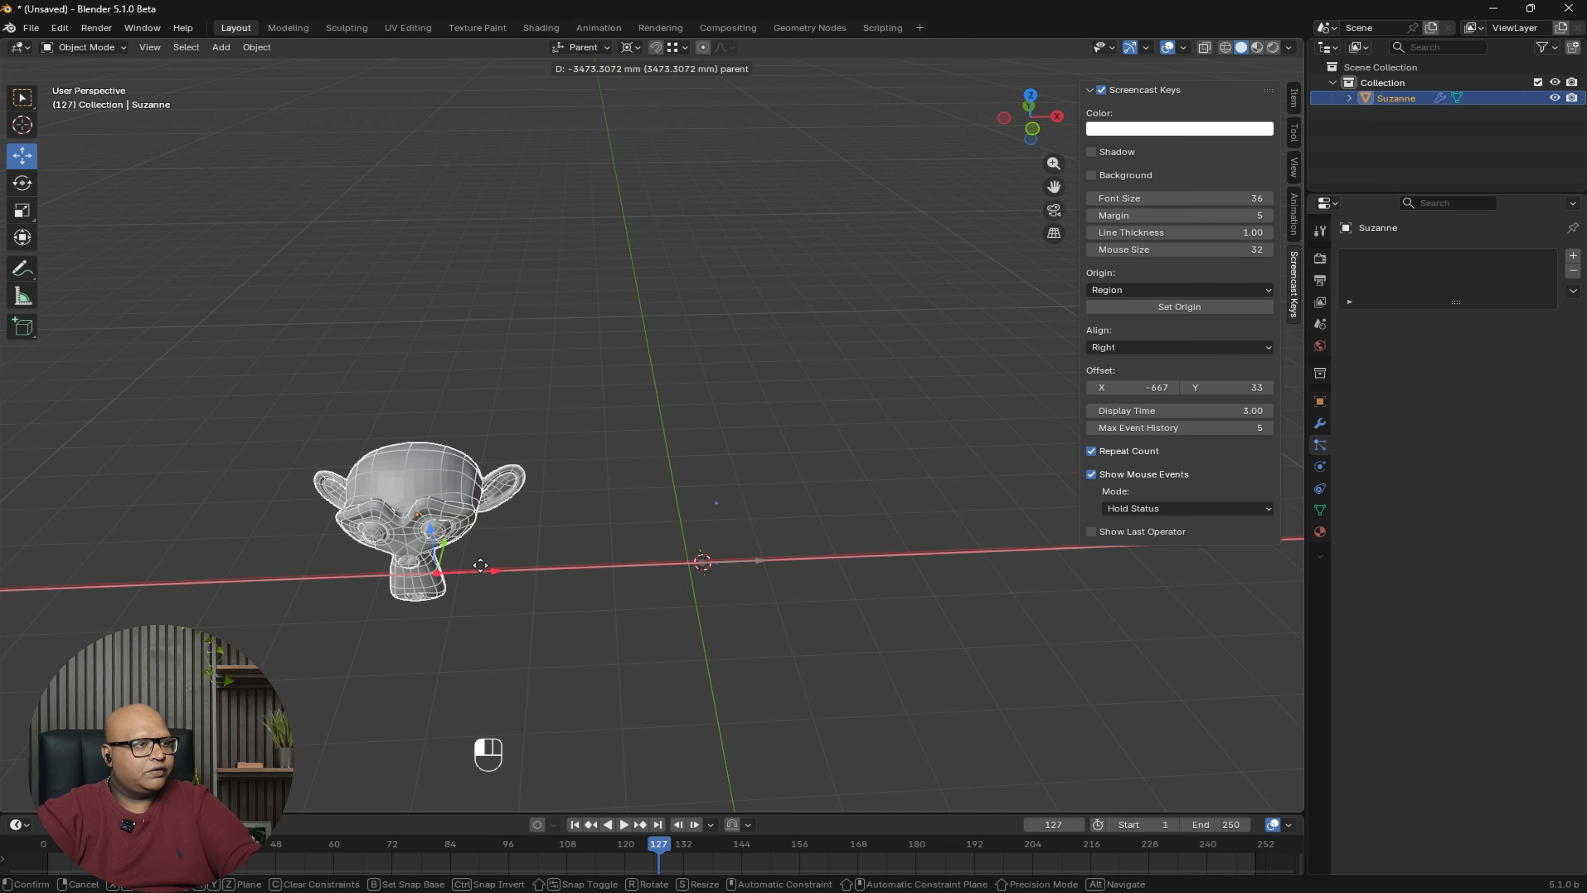
- Move the monkey head about 3500 mm along negative X, away from the 3D cursor
click(611, 566)
right_click(685, 566)
key(Escape)
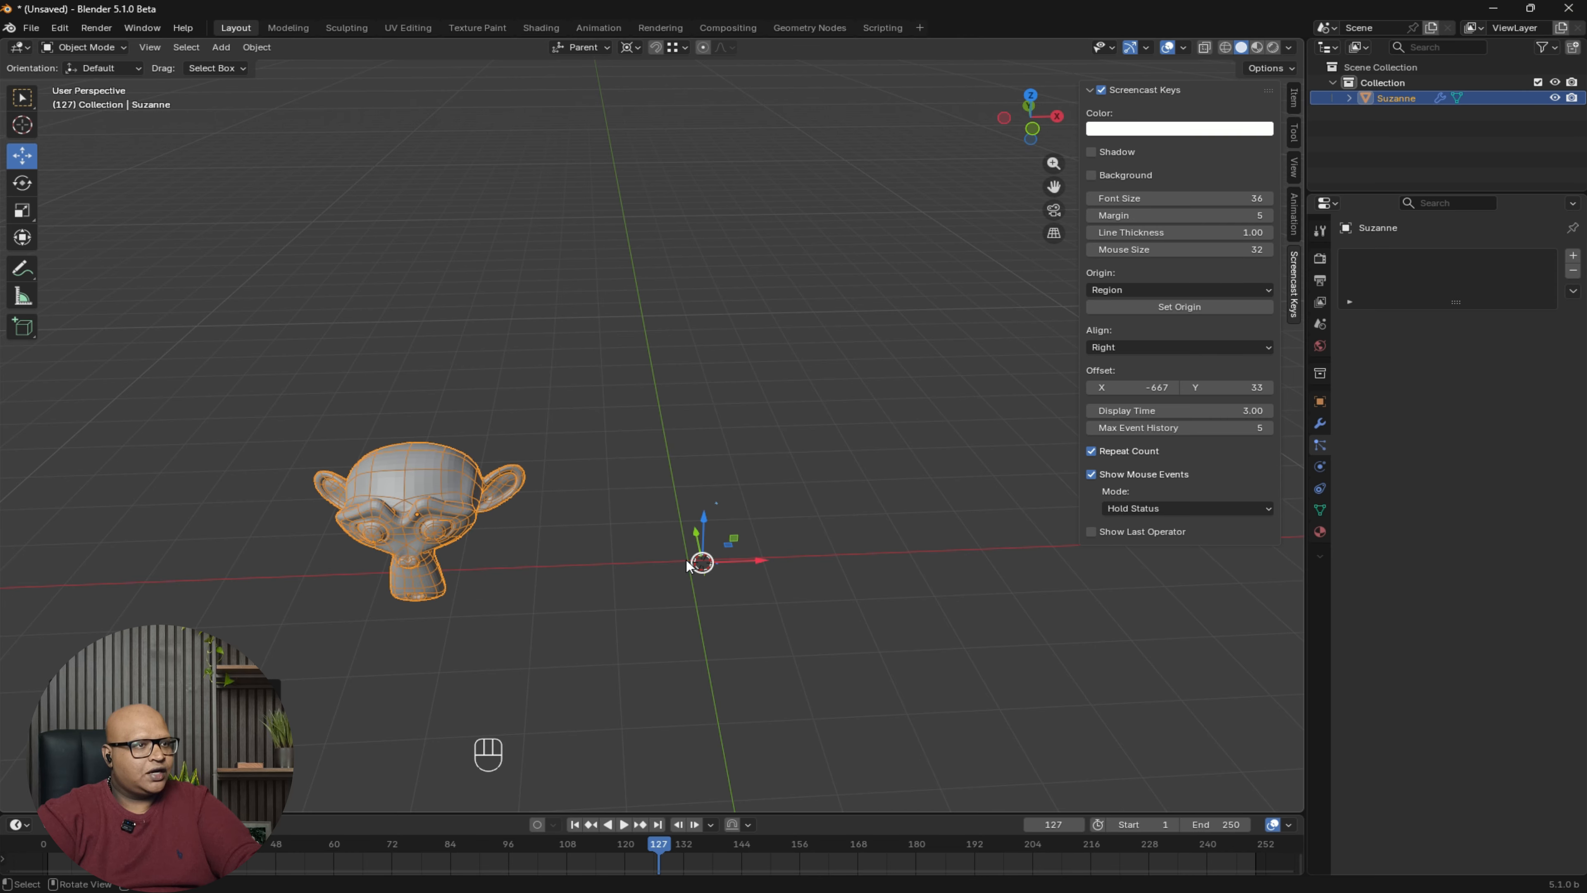
mouse_move(747, 566)
mouse_down()
mouse_move(698, 556)
mouse_move(762, 552)
mouse_up()
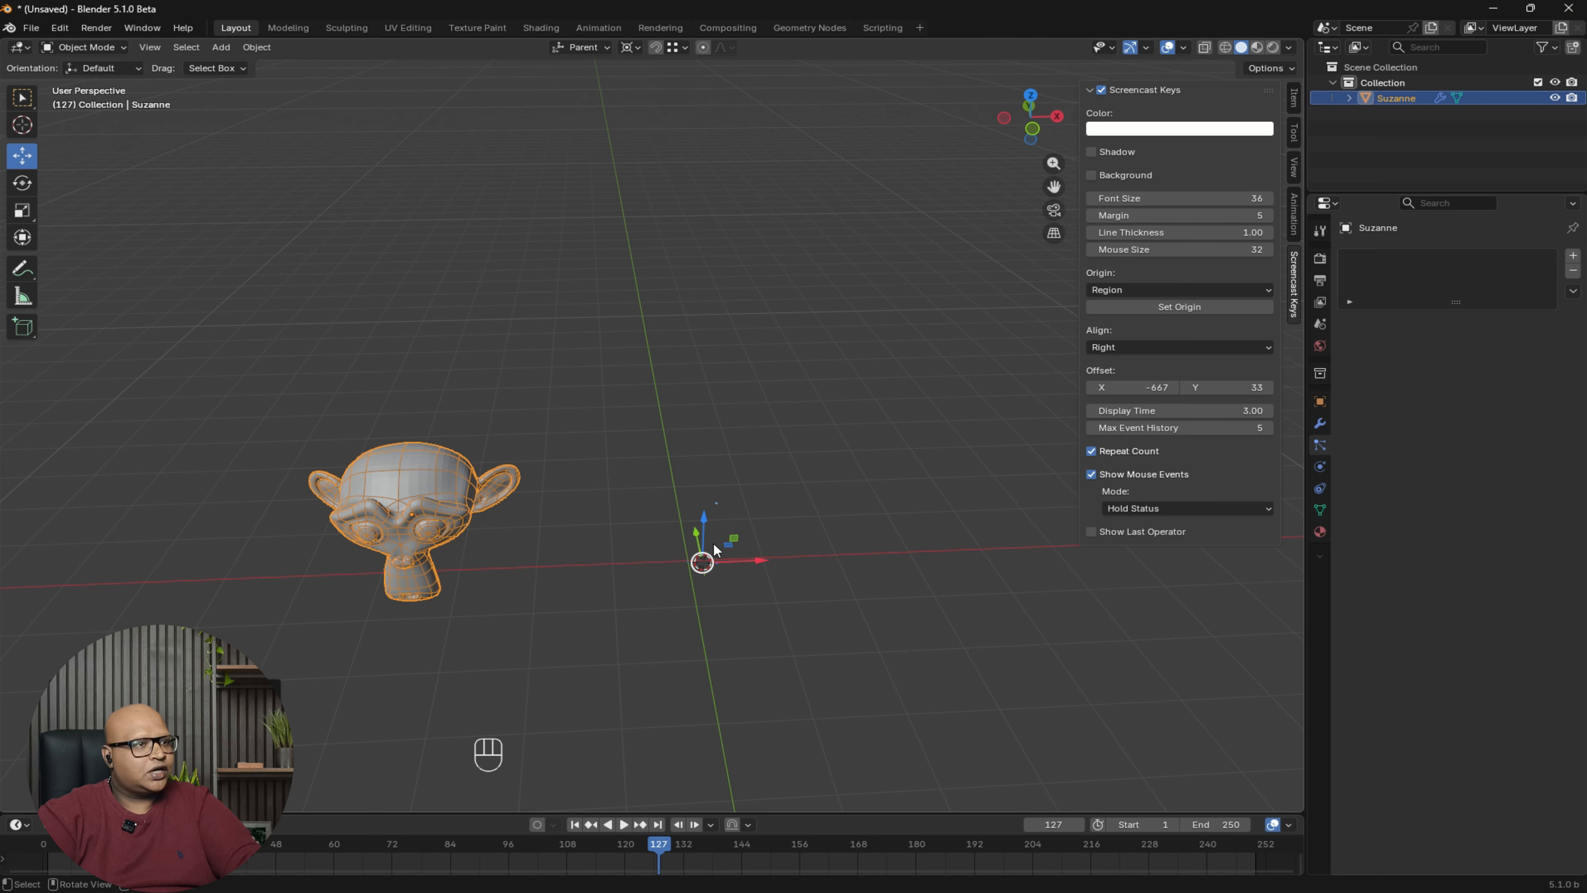
- In top view, place the 3D cursor near the grid's centre and try rotating the monkey head around it, cancelling the rotation
alt+middle_drag(713, 543, 706, 548)
shift+right_click(686, 555)
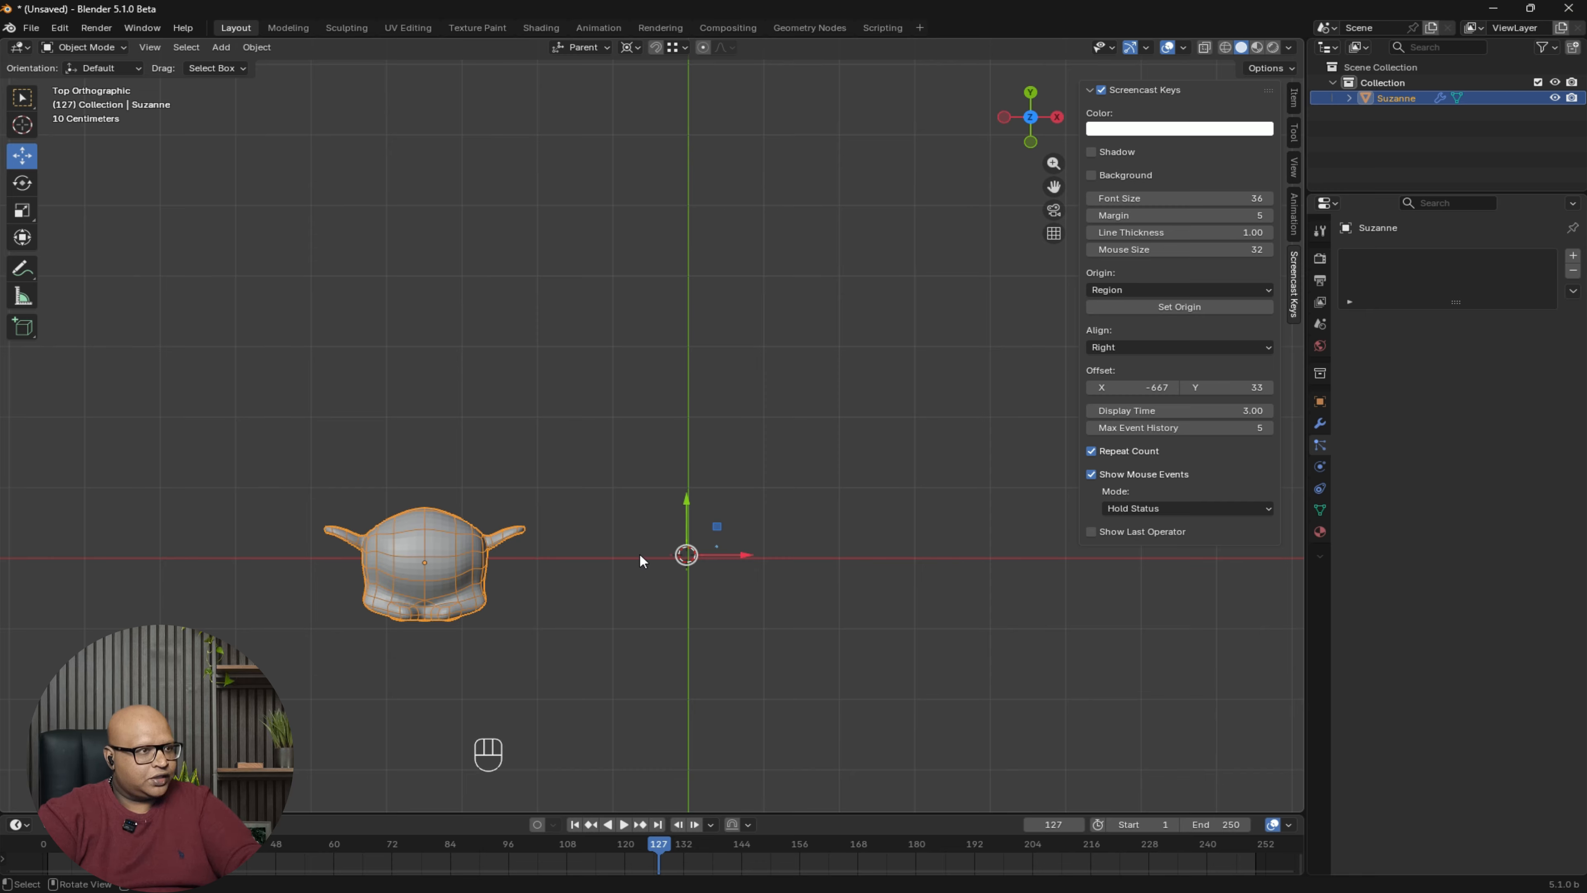
key(r)
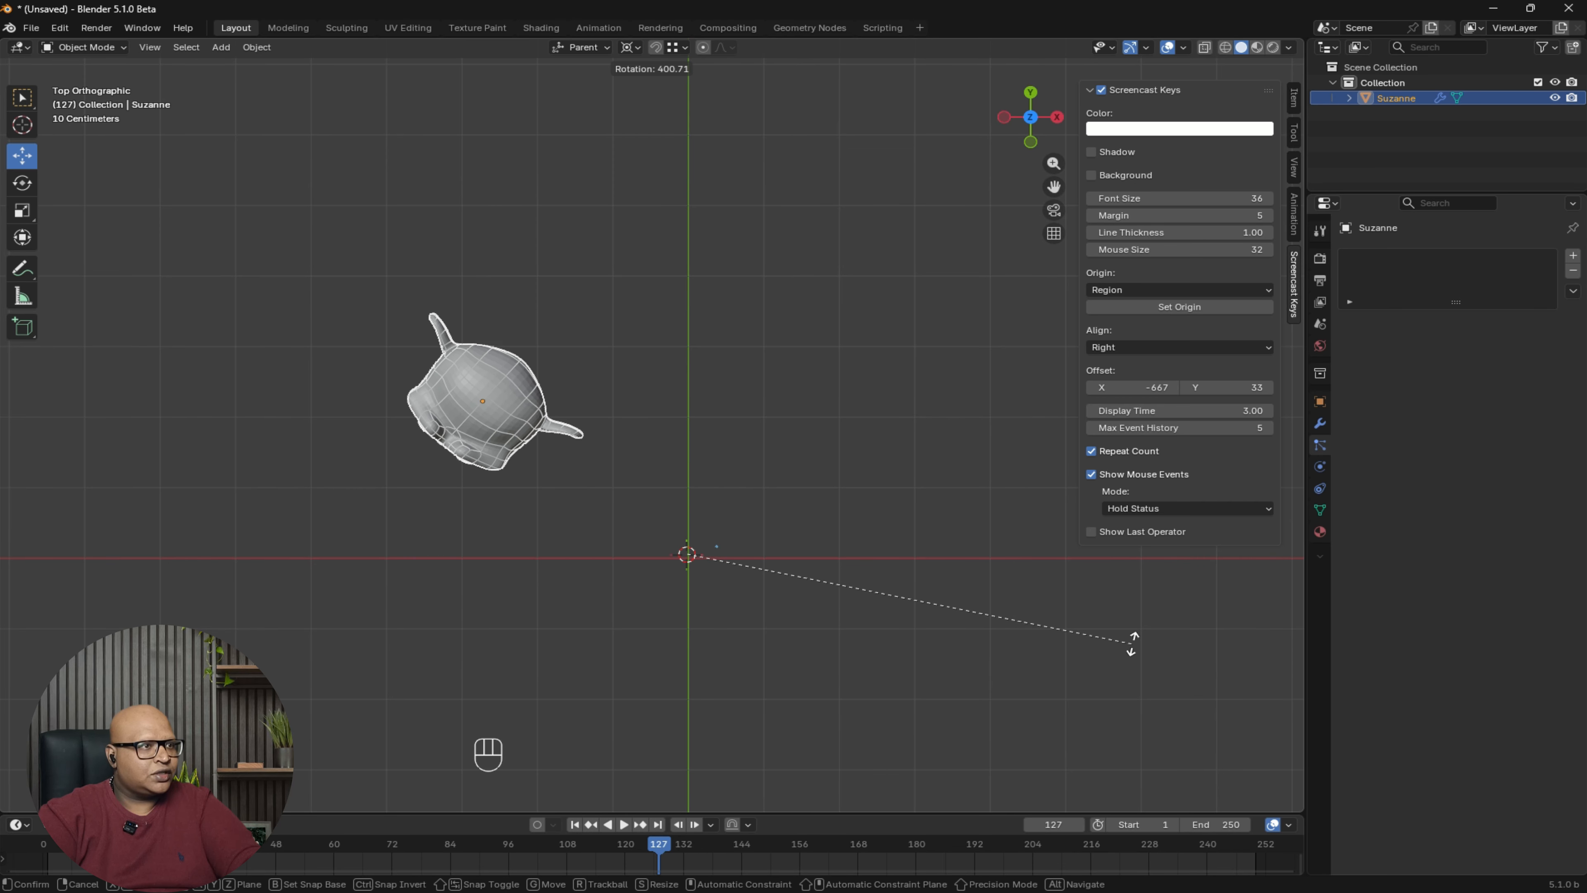
key(Escape)
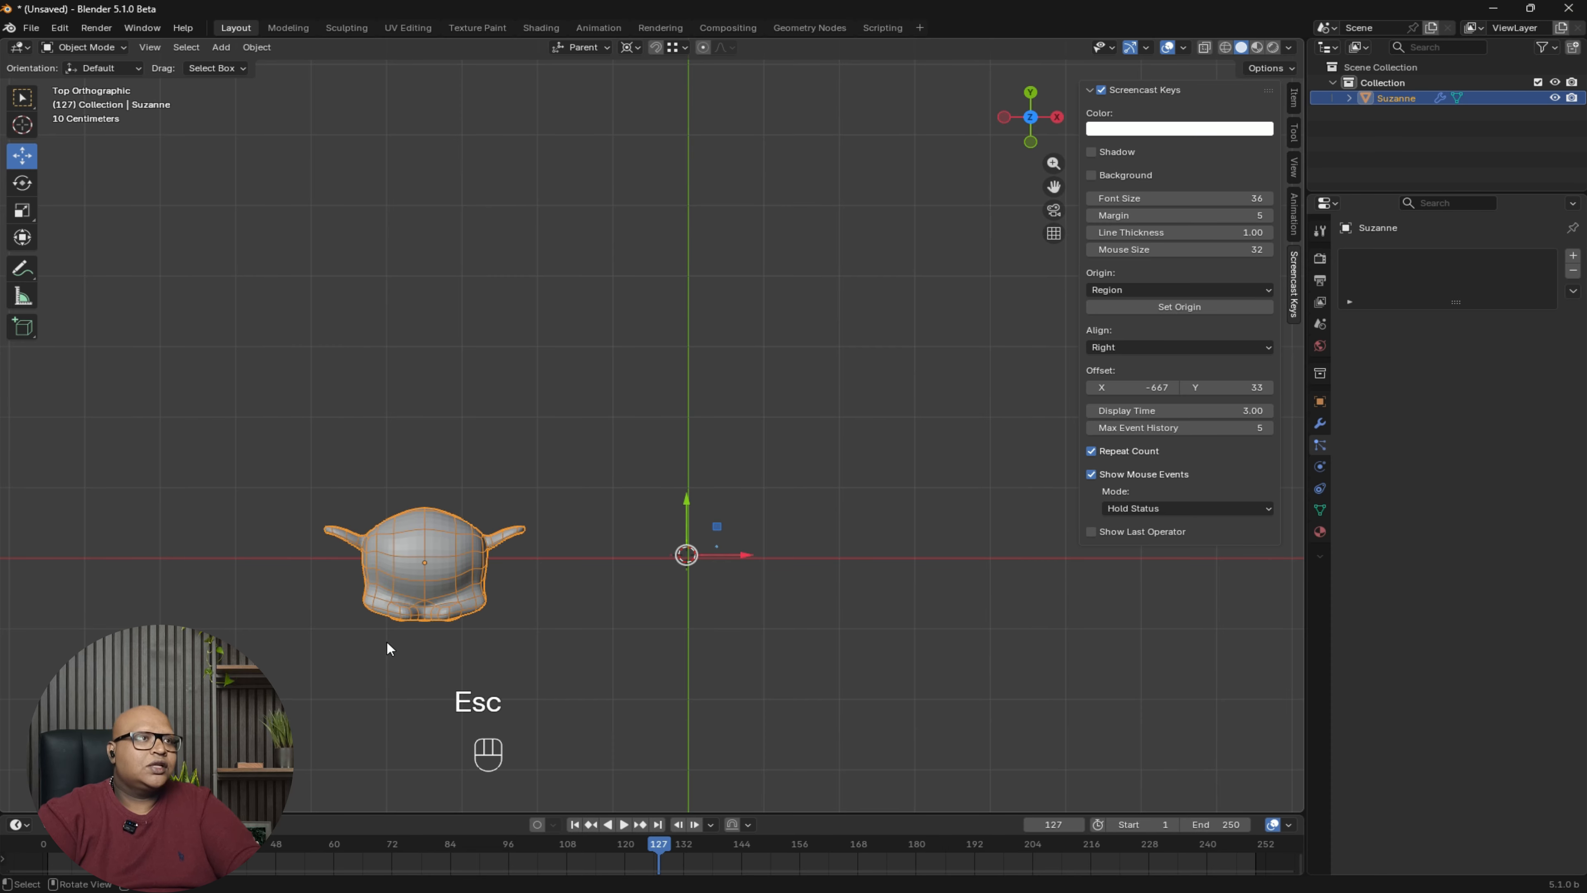
- In front view, duplicate the monkey head and rotate the copy clockwise around the 3D cursor
middle_drag(641, 576, 629, 435)
middle_drag(701, 527, 710, 510)
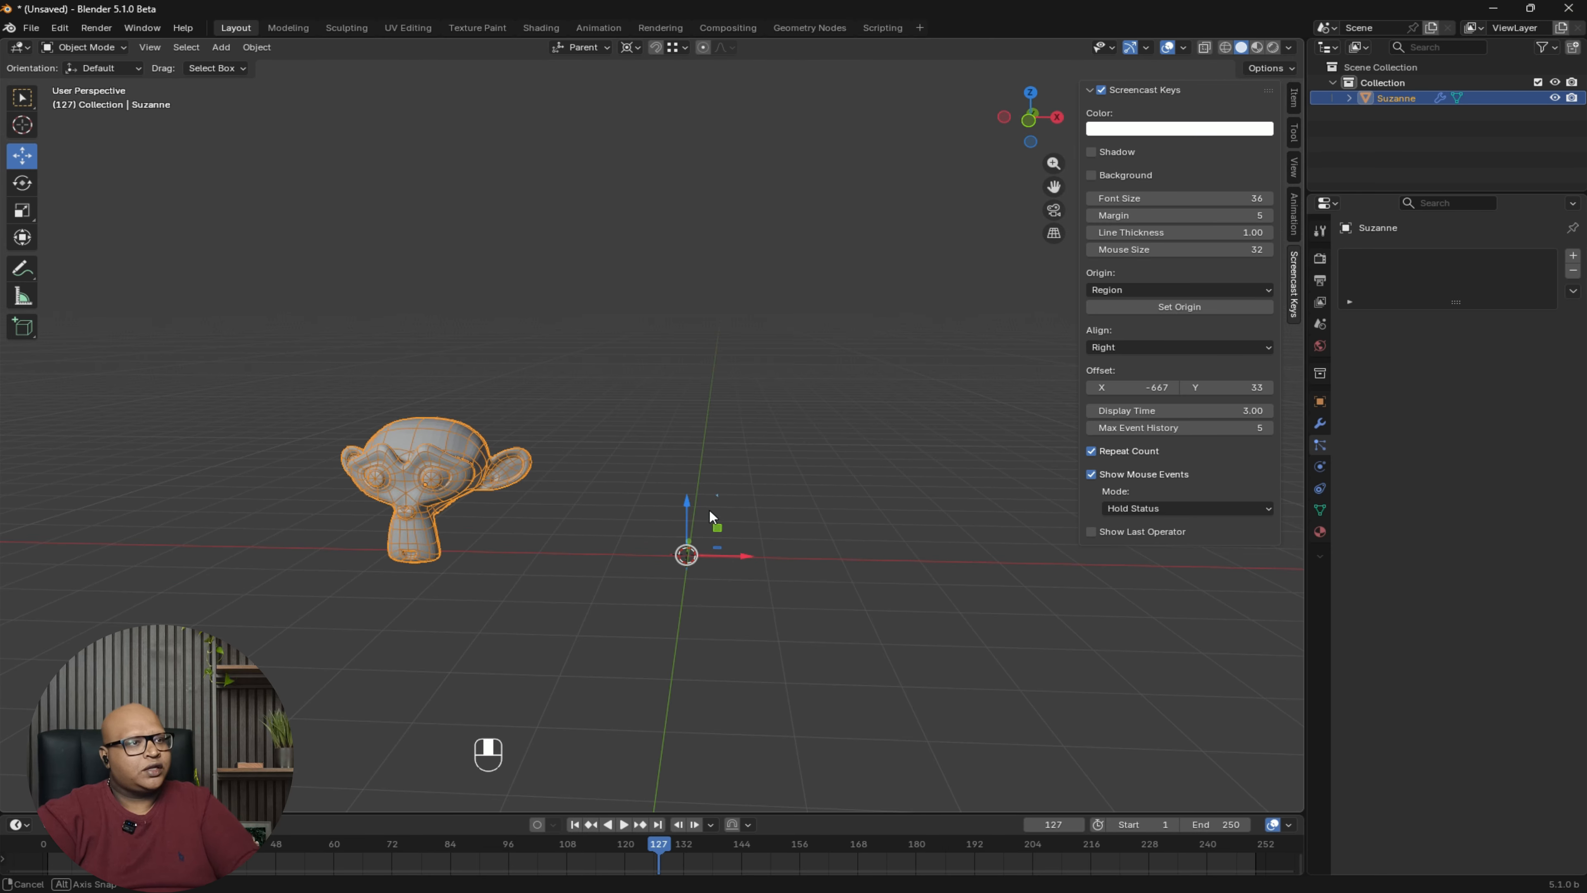
scroll(704, 616, up, 2)
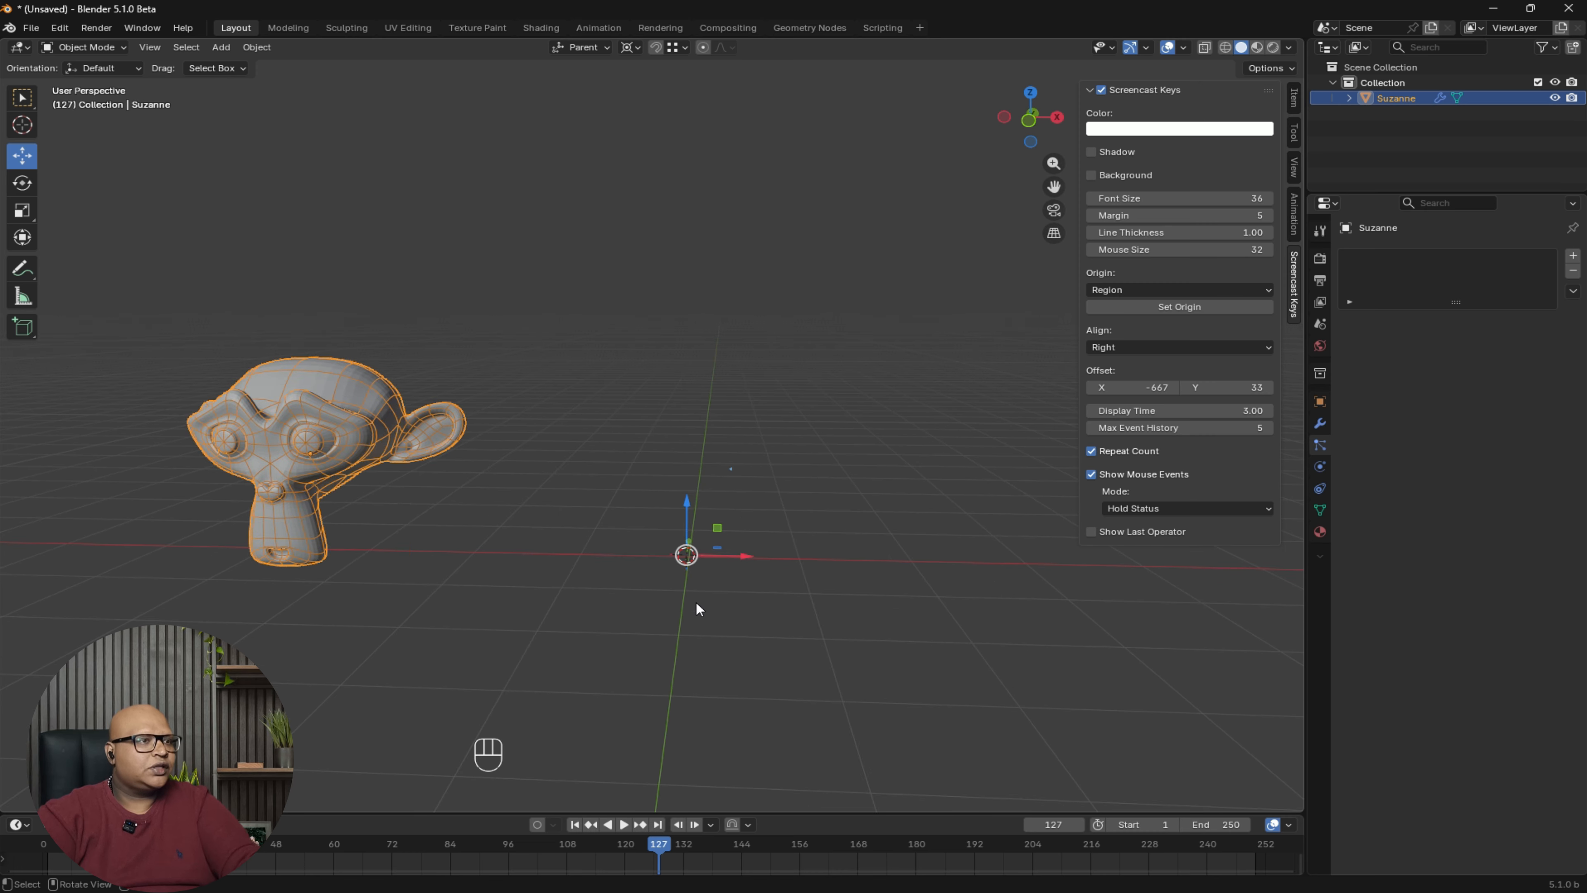
middle_drag(599, 558, 667, 532)
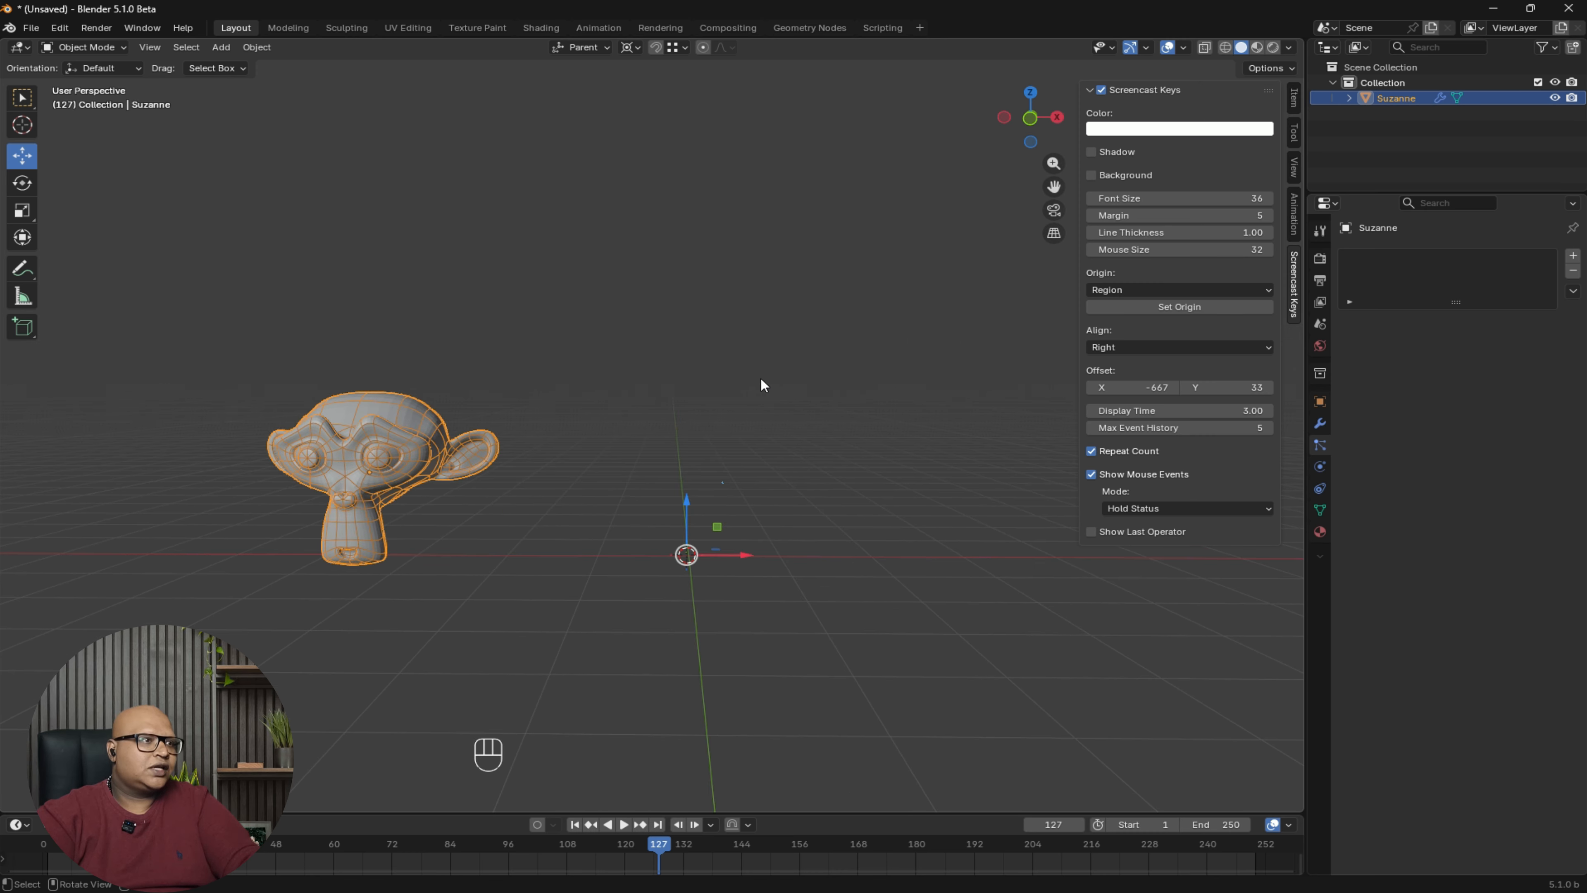
alt+middle_drag(761, 384, 539, 414)
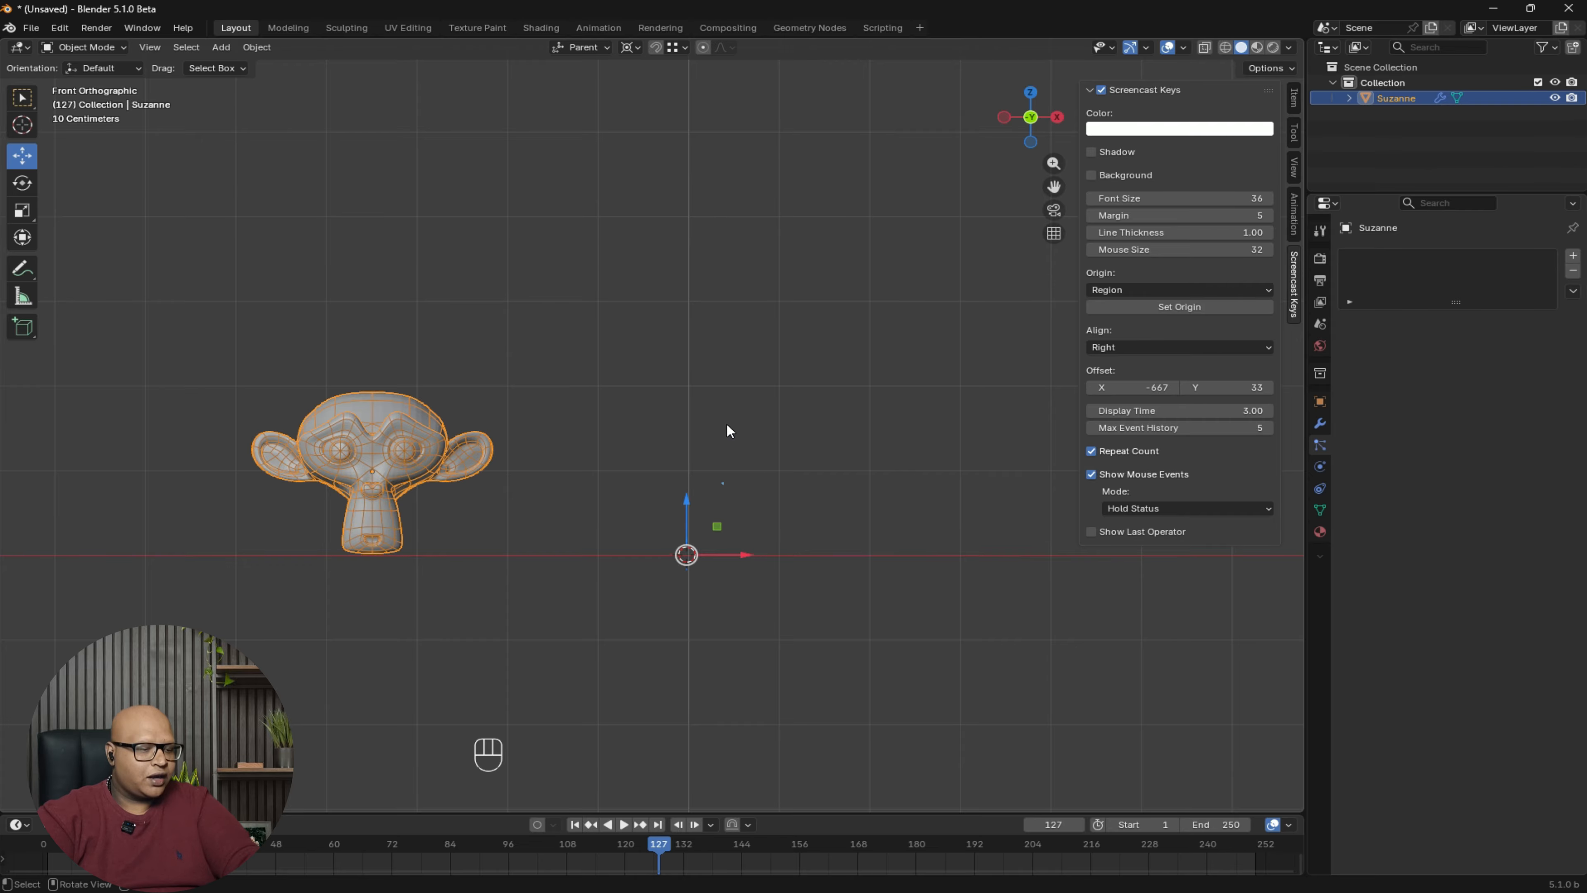
key(shift+d)
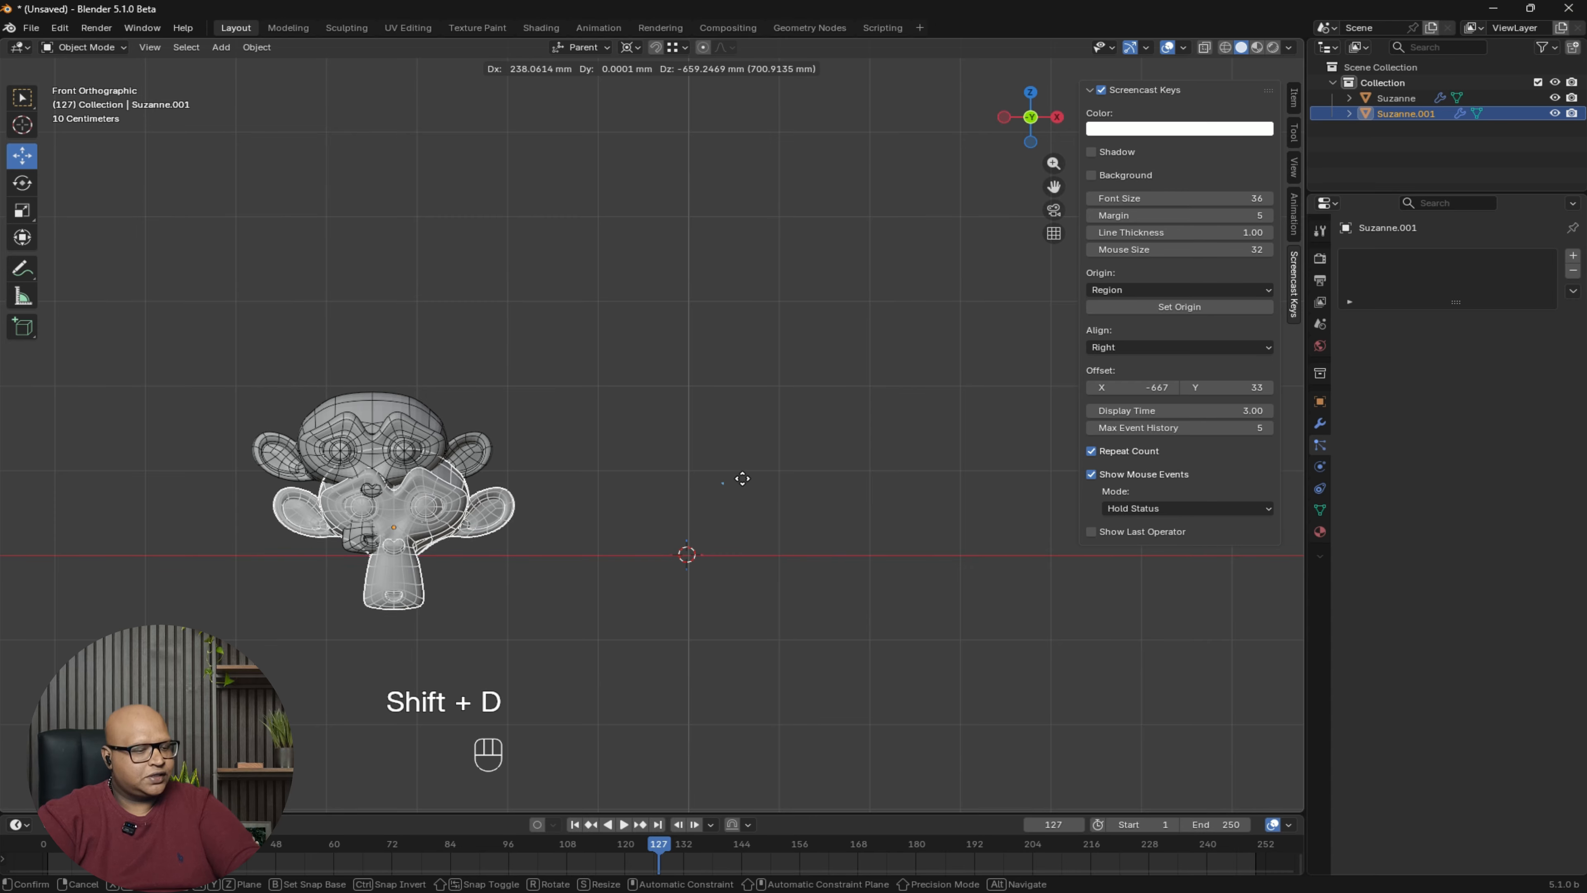
key(r)
click(888, 393)
- Repeat the duplicate-and-rotate operation until ten monkey heads form a ring around the 3D cursor, and deselect everything
key(shift+e)
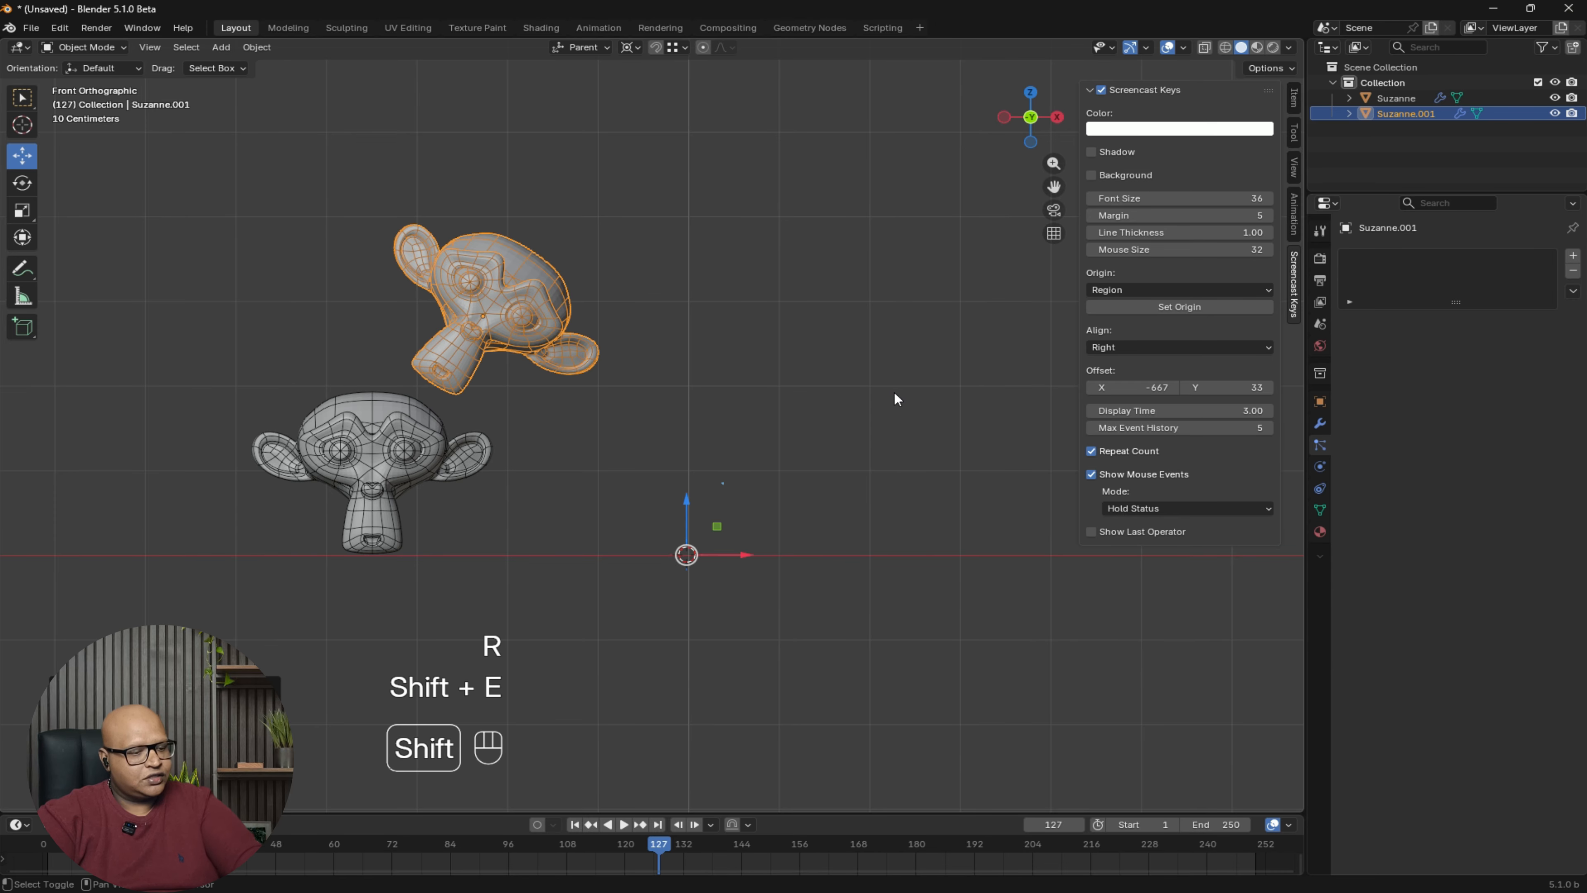
key(shift+e)
key(shift+r)
key(shift+r)
key(shift+r)
key(shift+r)
key(shift+r)
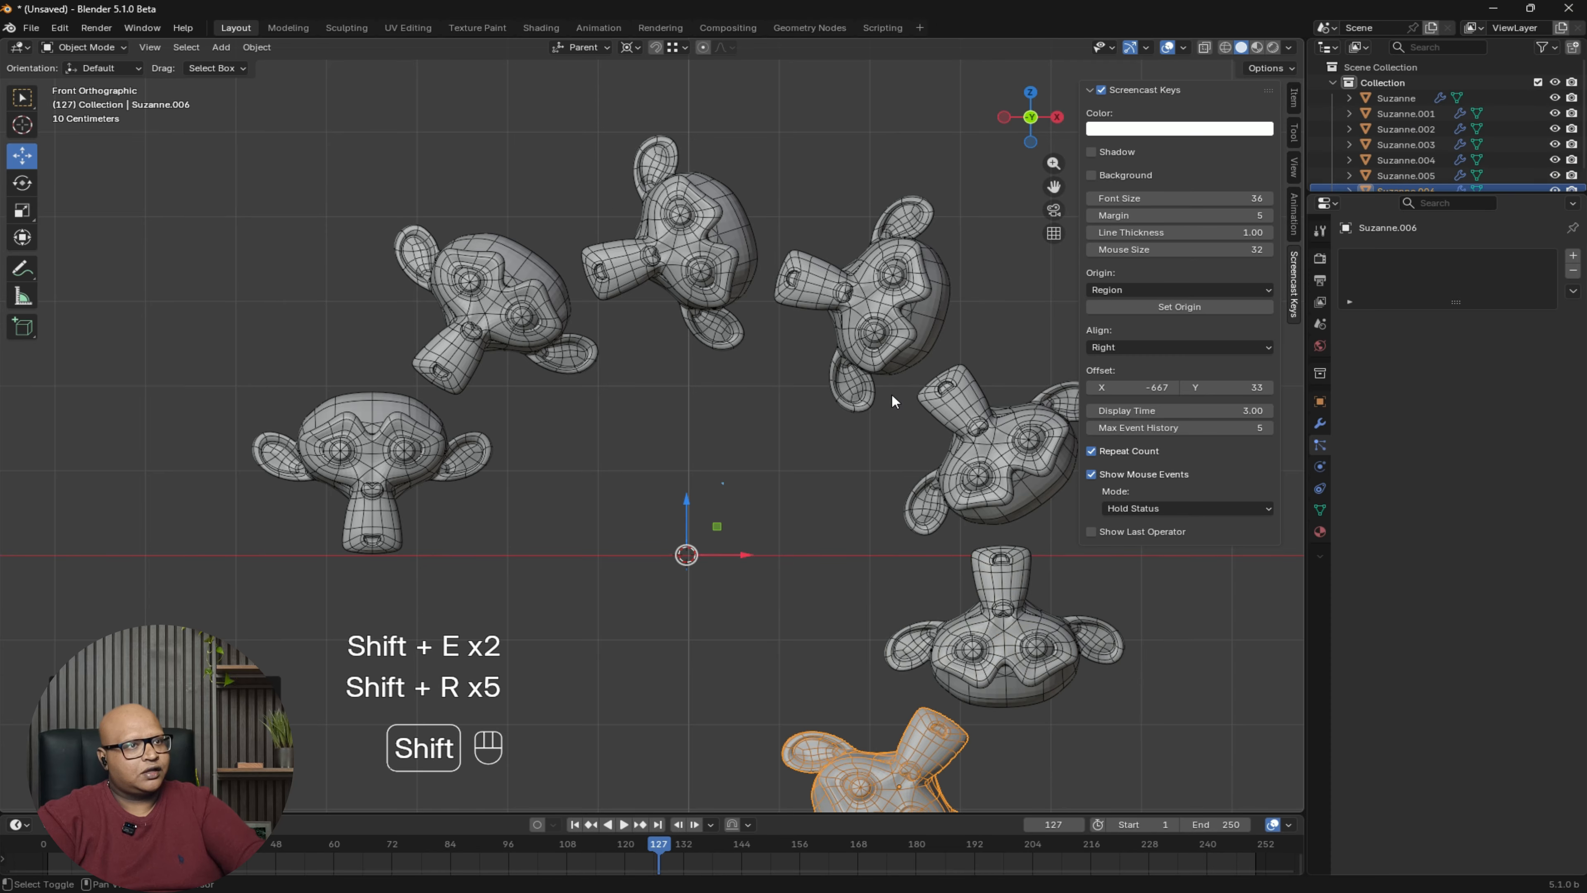
key(shift+r)
key(shift+r)
scroll(891, 398, down, 2)
key(shift+r)
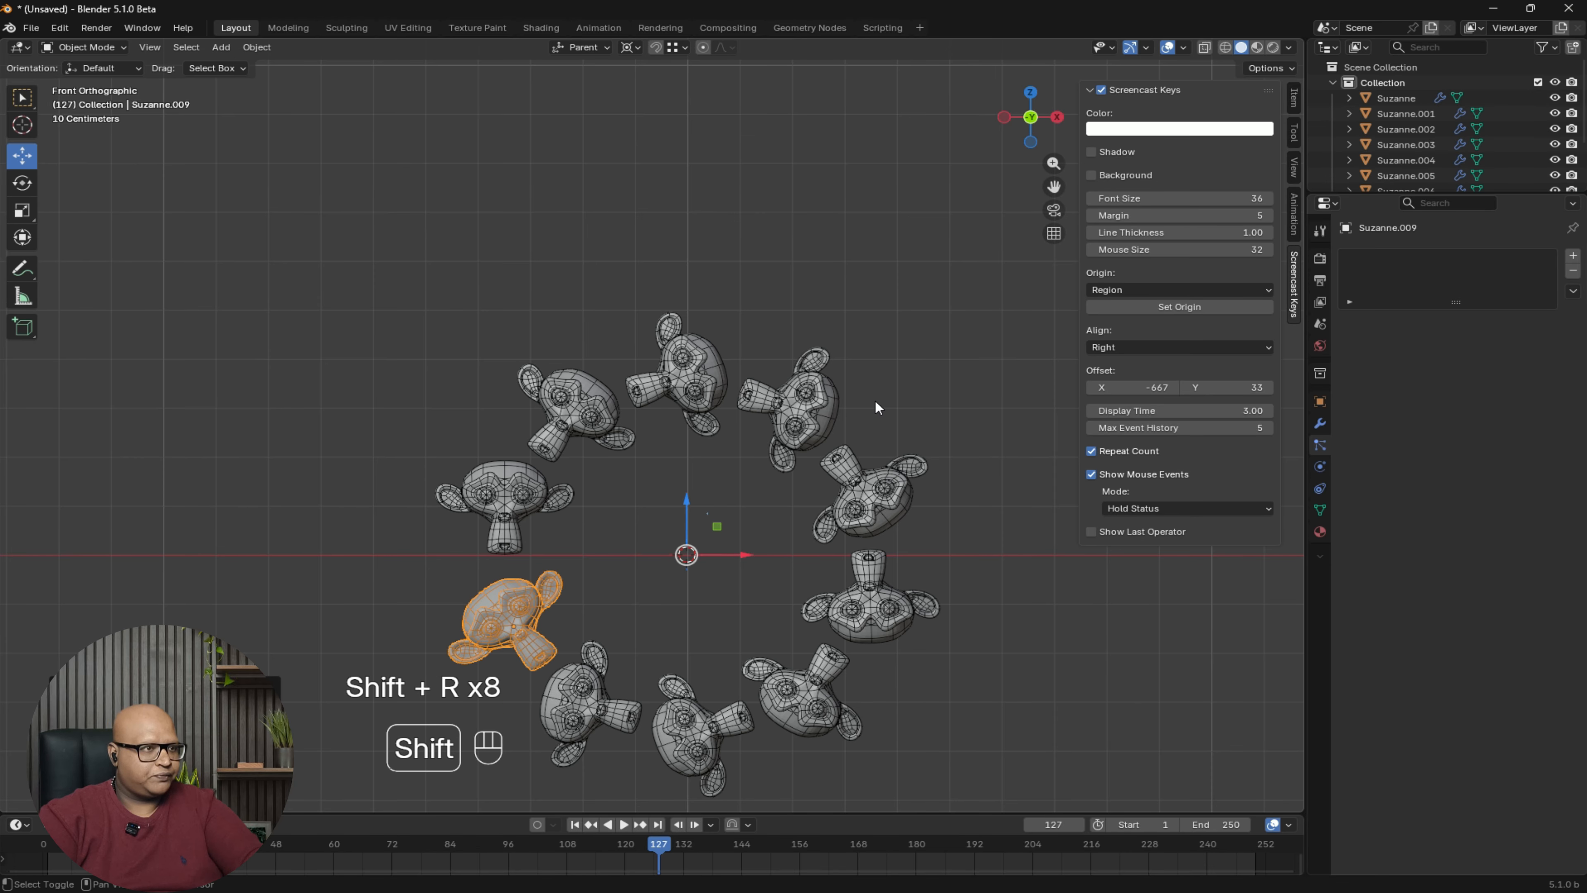
click(779, 505)
middle_drag(779, 505, 720, 484)
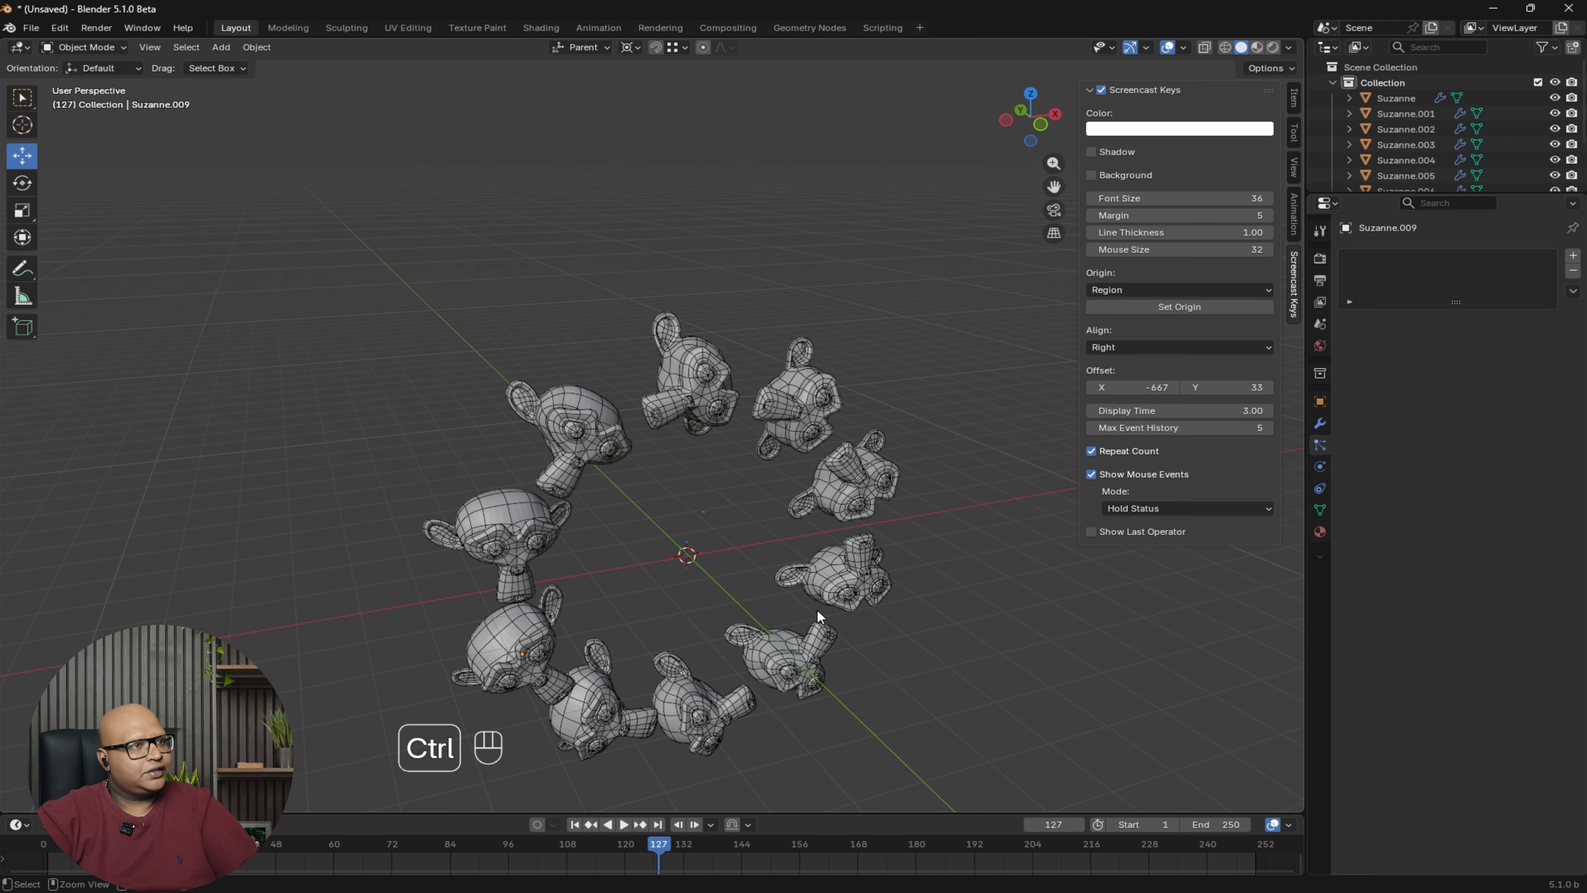
- Select all the duplicated monkey heads in the ring, leaving out the original, and delete them
key(ctrl+z)
drag(1013, 771, 611, 318)
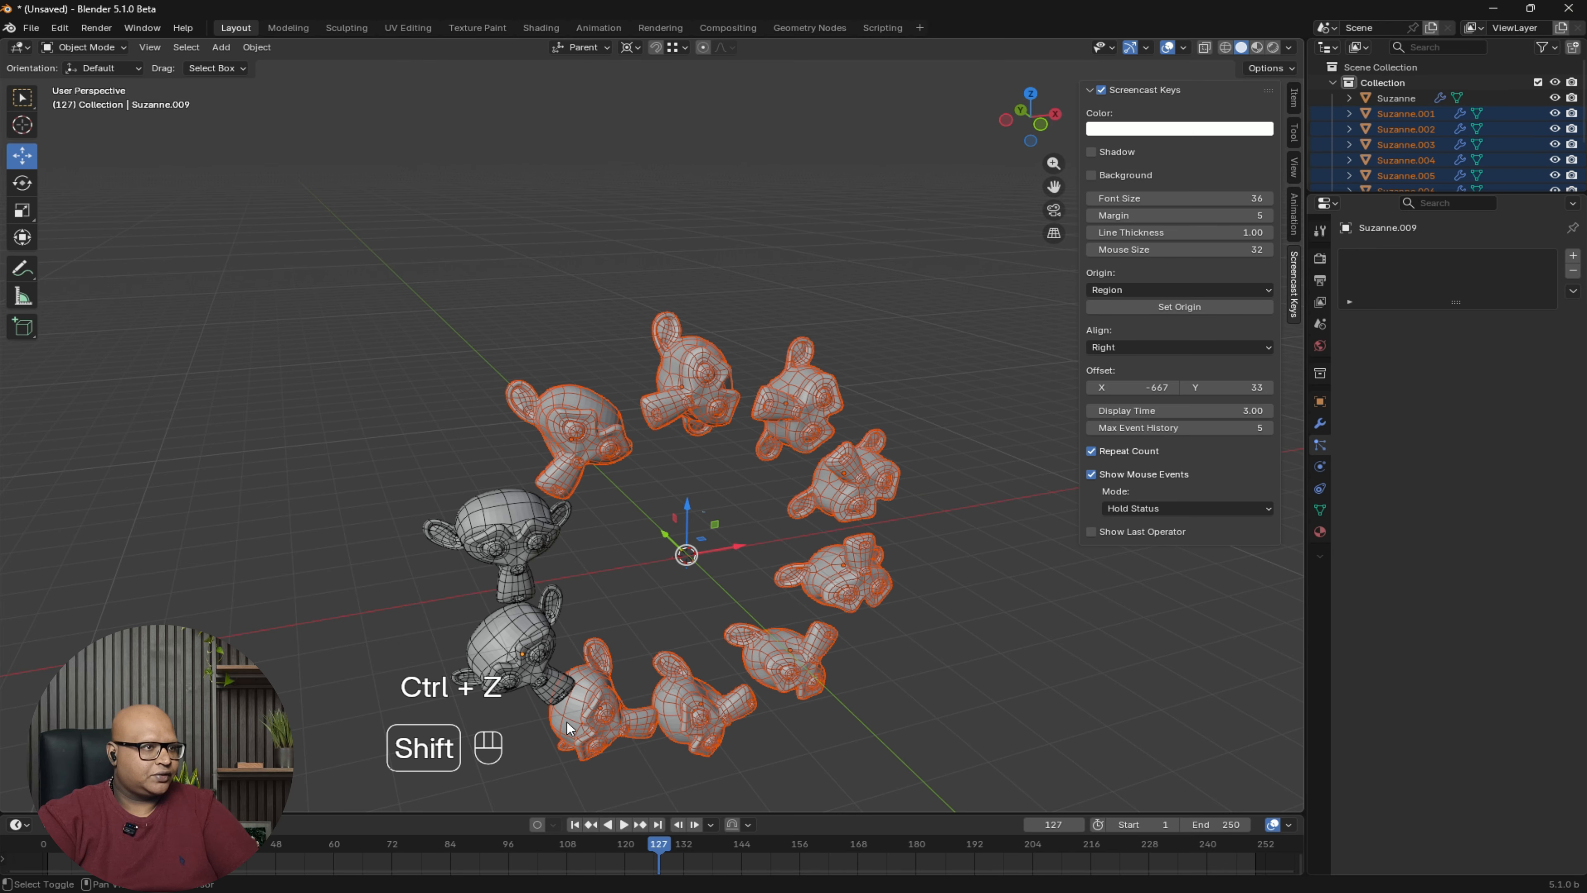
shift+click(542, 689)
key(Delete)
- Set the pivot point back to Bounding Box Center and move the original monkey head along X back over the 3D cursor
middle_drag(531, 551, 843, 567)
scroll(488, 544, up, 4)
click(654, 461)
shift+middle_drag(653, 461, 444, 459)
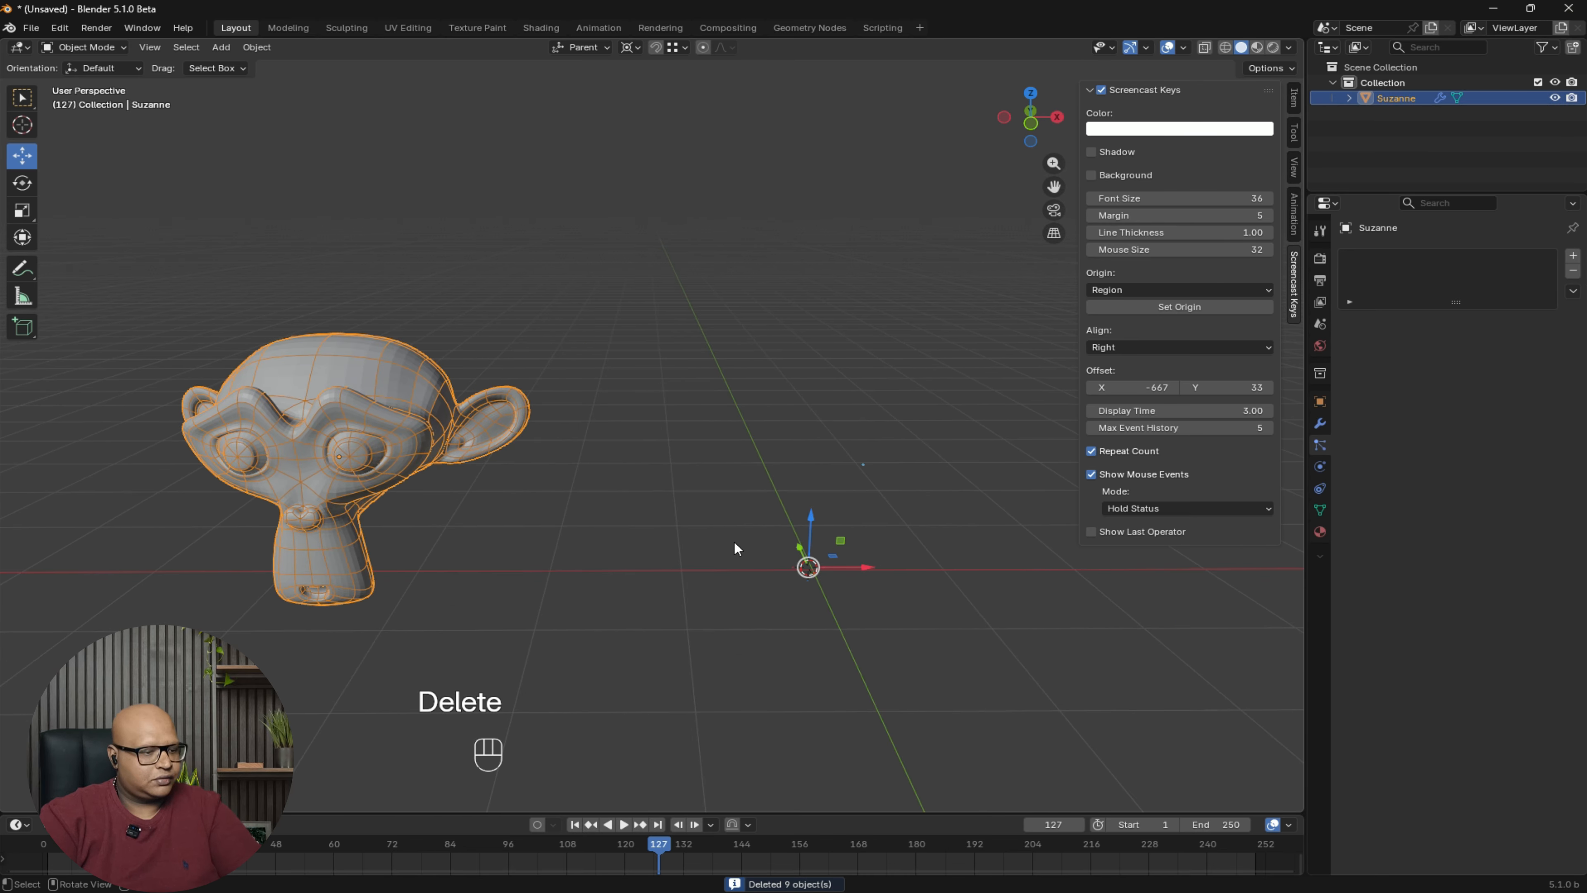
click(630, 46)
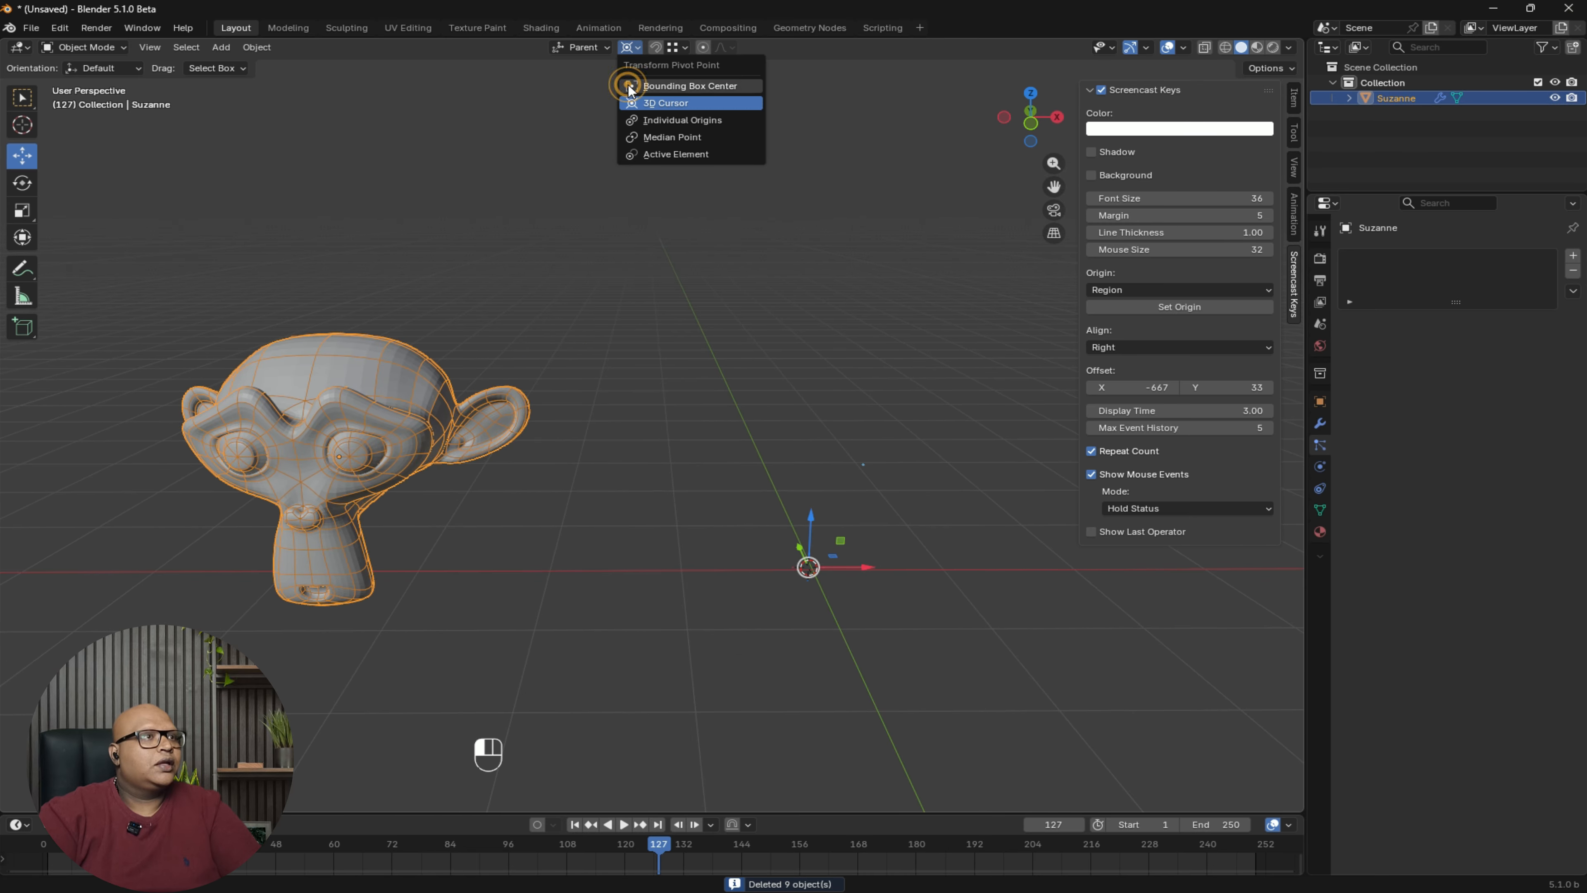
click(665, 78)
drag(400, 454, 850, 454)
shift+middle_drag(797, 283, 592, 228)
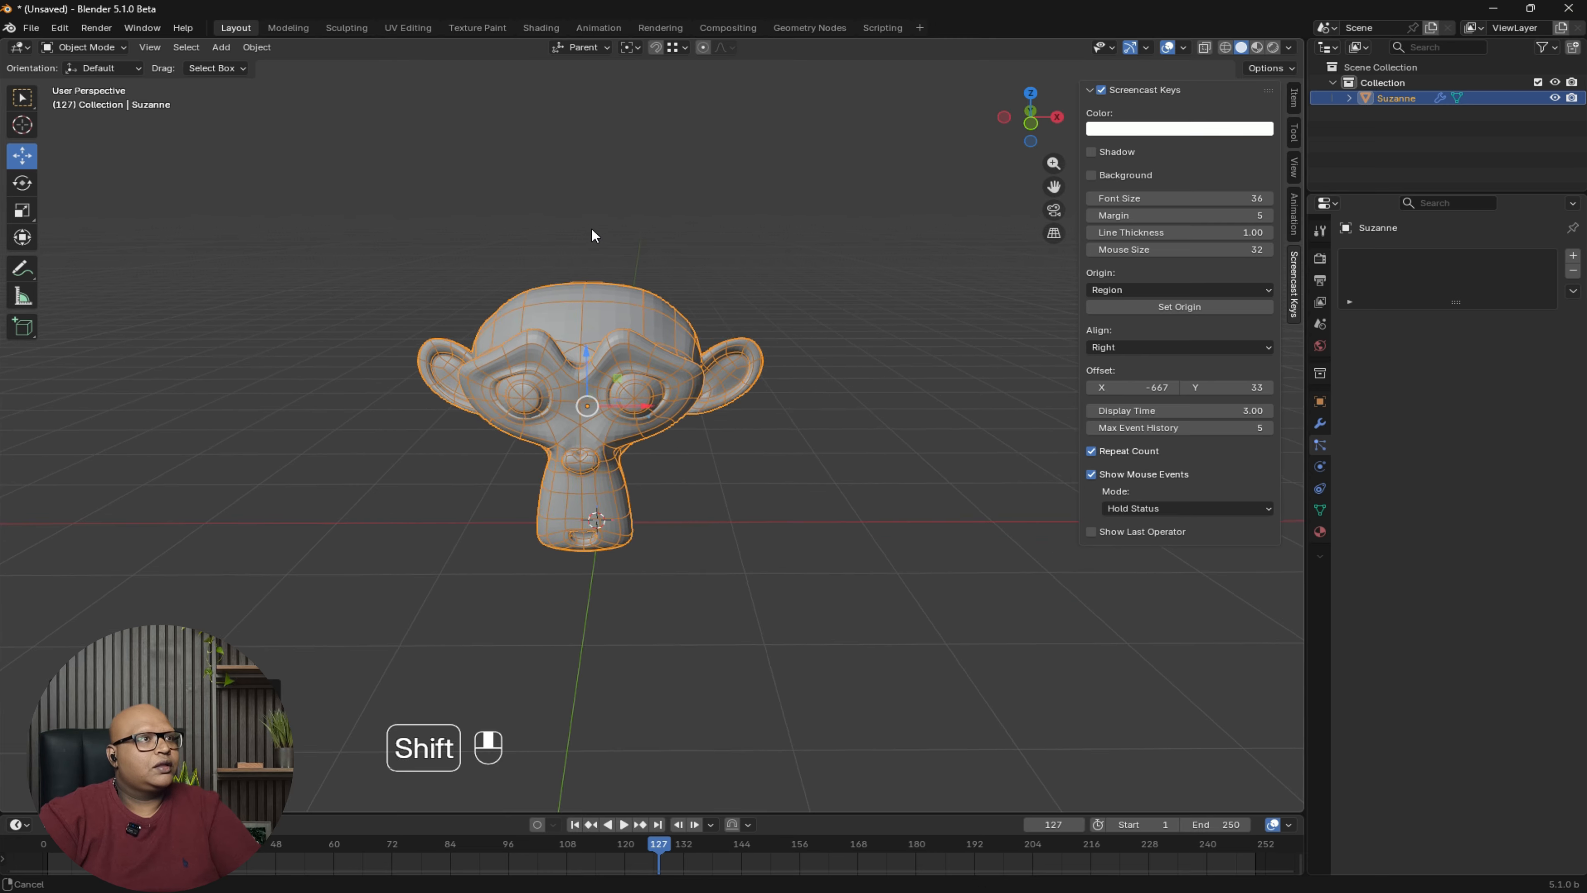
- Duplicate the monkey head and place the copy beside the original in the positive X direction
click(632, 48)
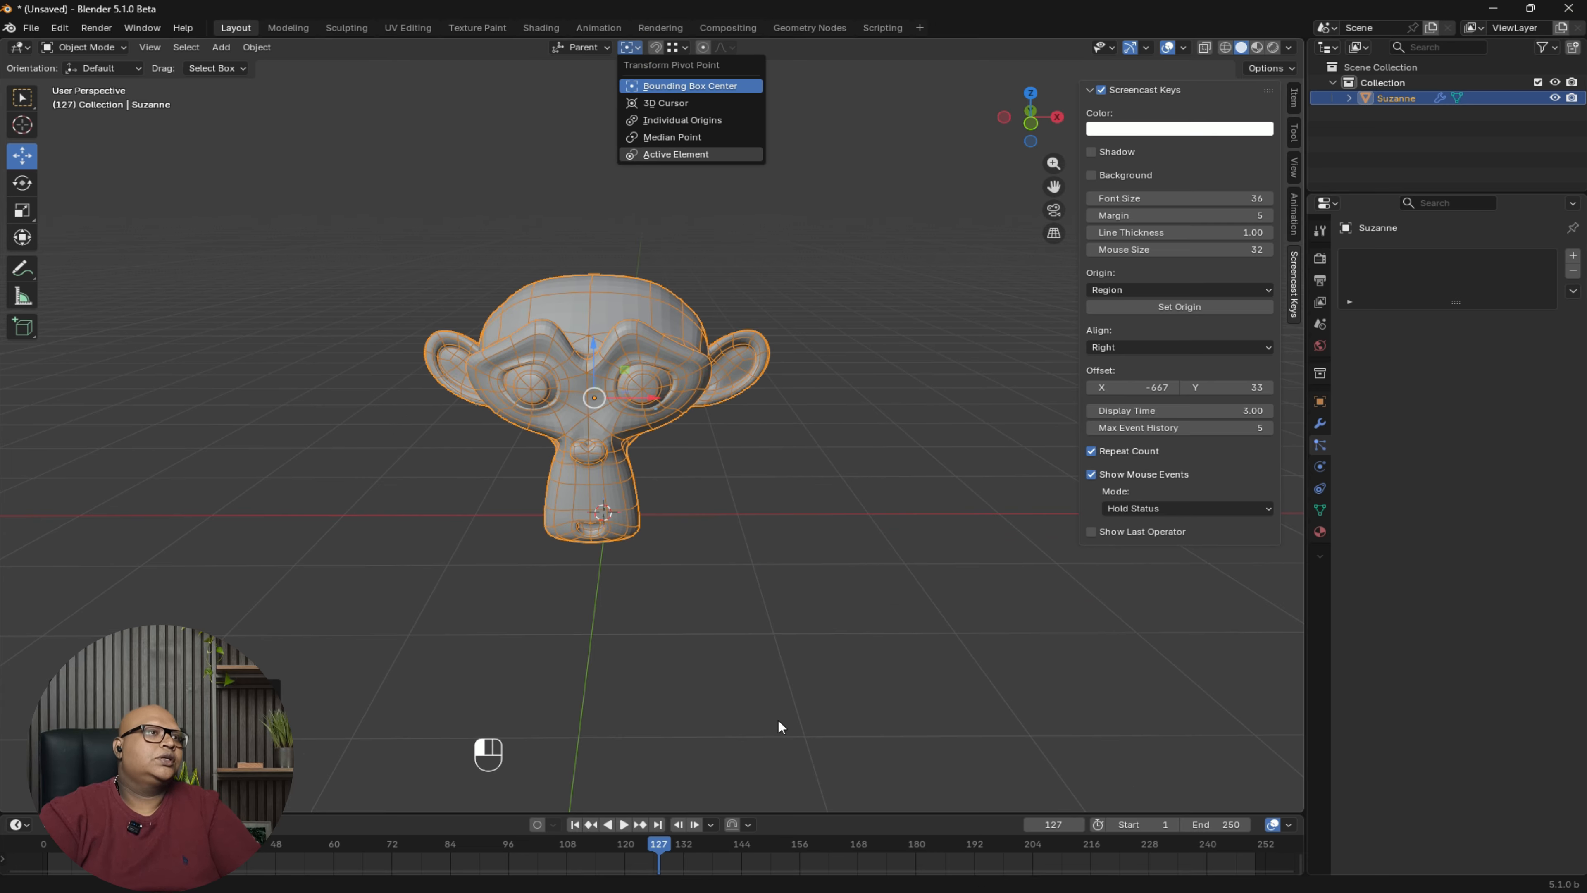
middle_drag(666, 598, 604, 534)
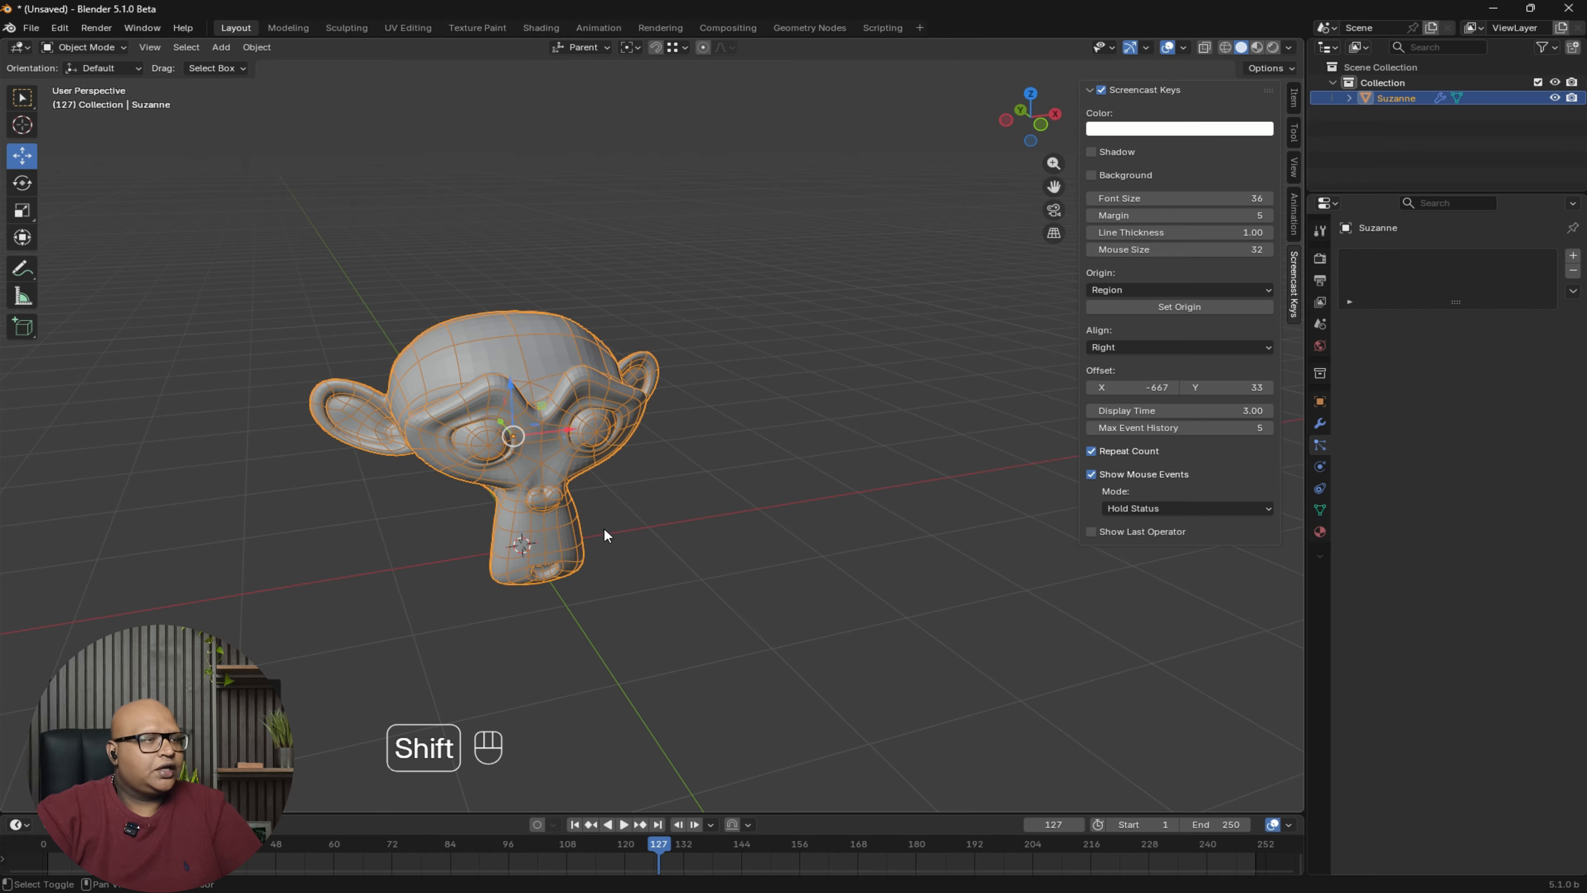
key(shift+d)
click(894, 451)
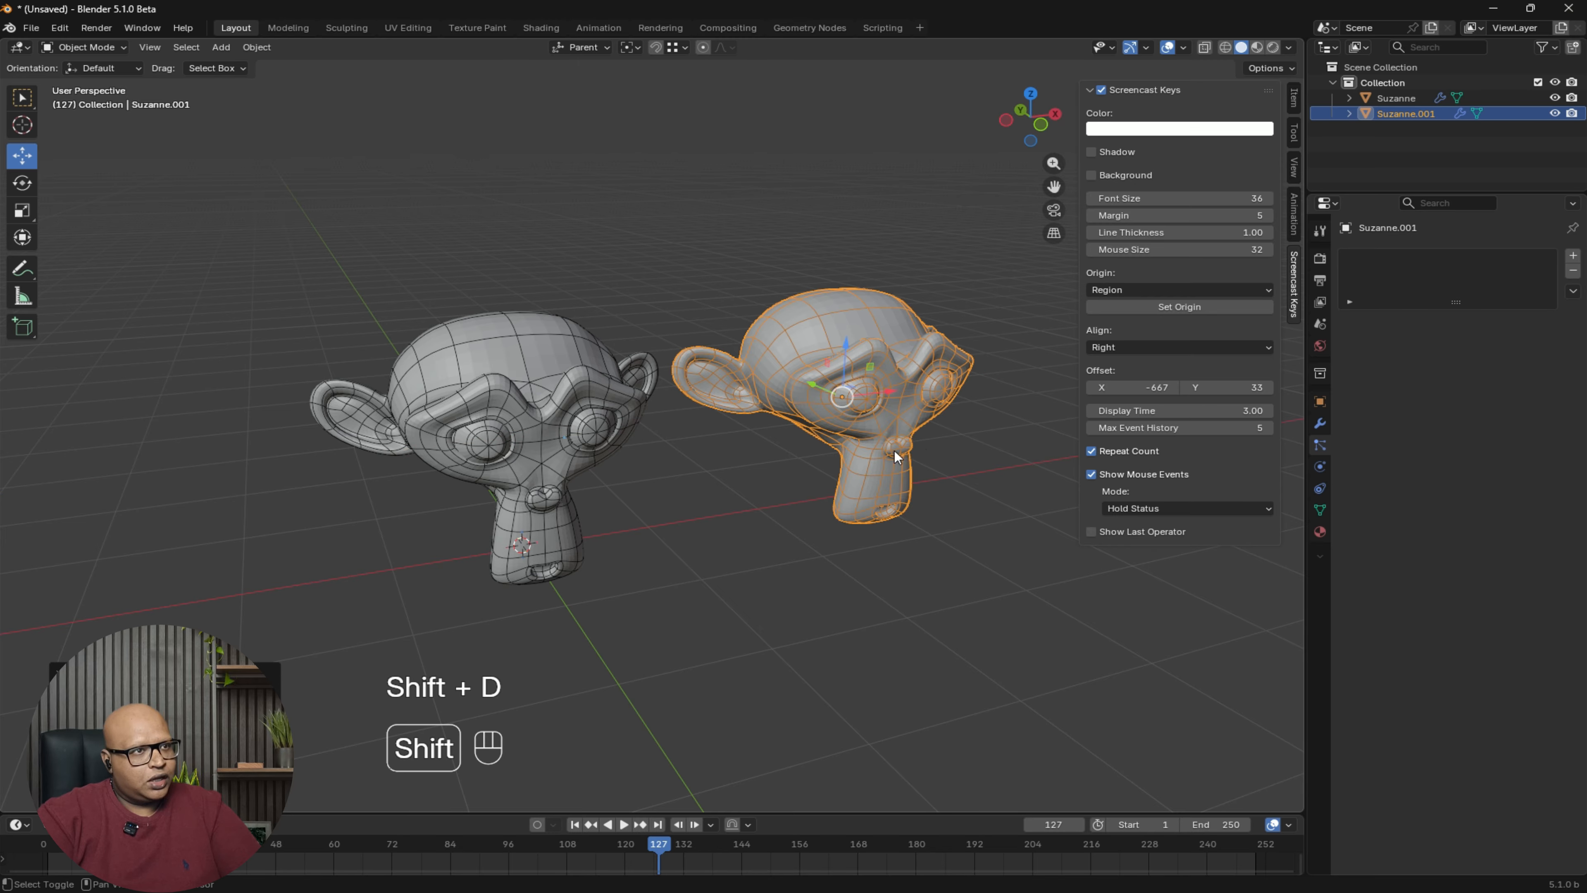
shift+middle_drag(894, 450, 752, 499)
- Duplicate the copy upward along Z and duplicate that one along negative X, forming a two-by-two arrangement, and deselect everything
key(shift+d)
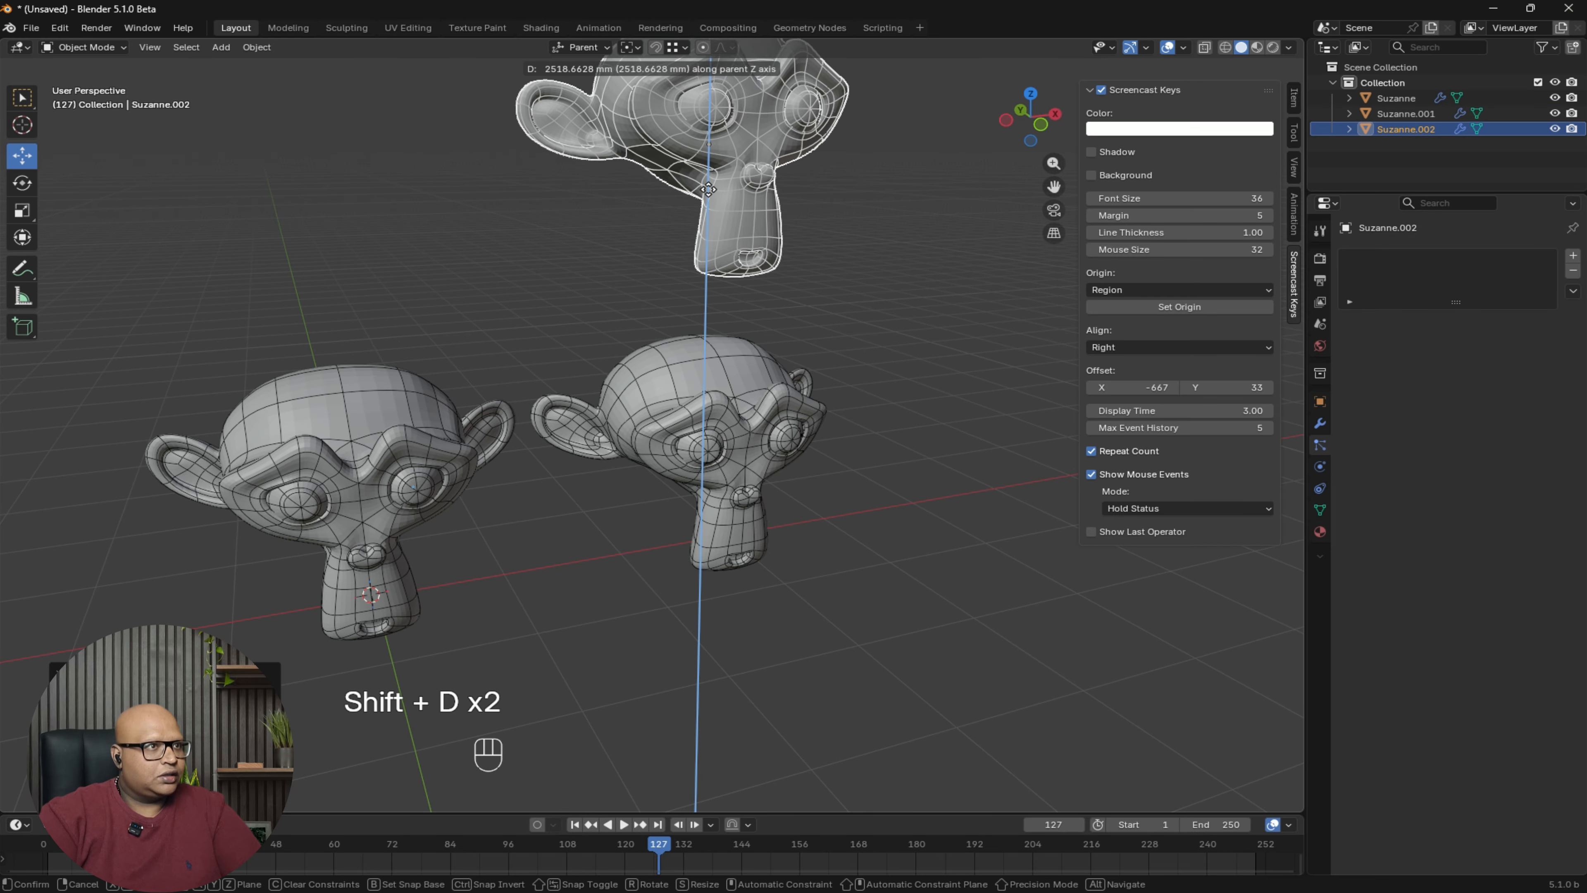
click(731, 251)
scroll(730, 251, down, 3)
shift+middle_drag(733, 301, 719, 297)
key(shift+d)
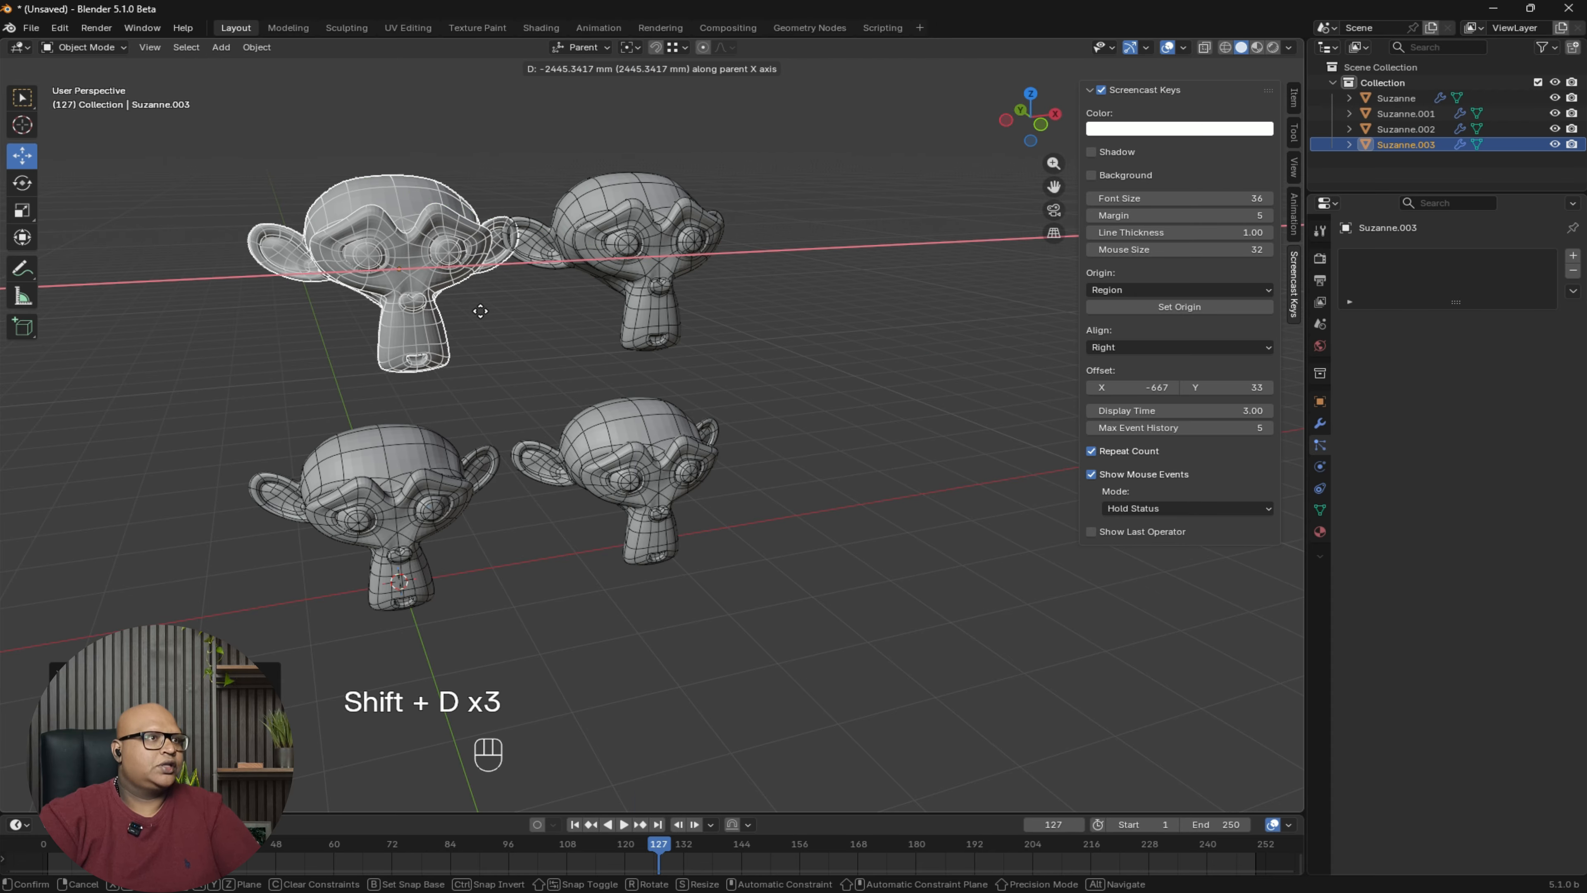
click(448, 311)
middle_drag(456, 325, 582, 391)
shift+middle_drag(581, 391, 728, 409)
click(1018, 398)
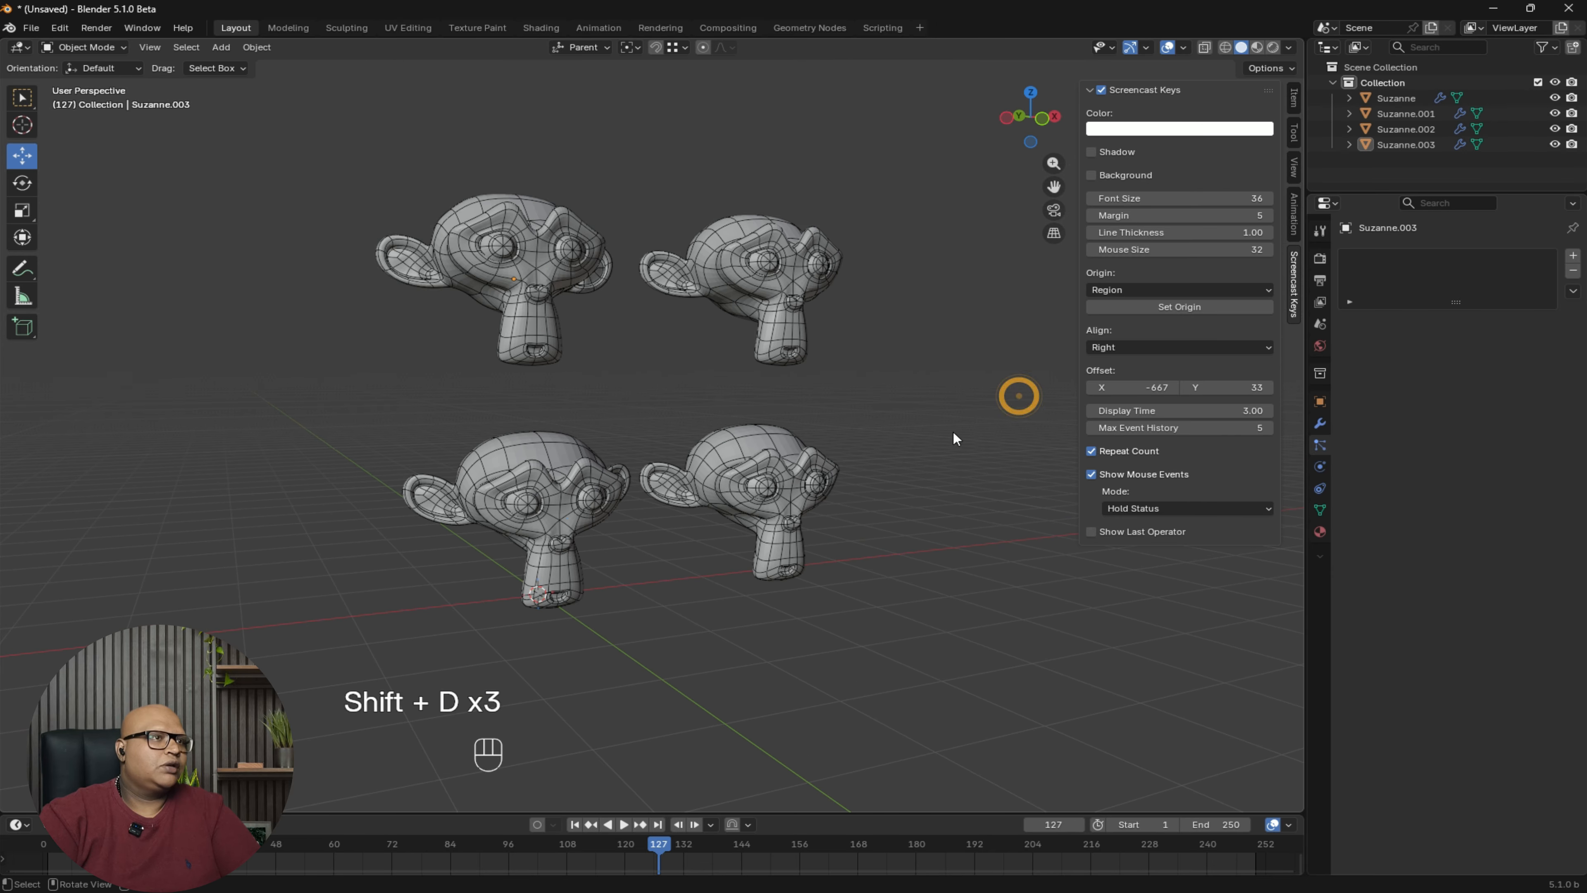
- Select the original monkey head and try scaling it up uniformly around its own bounding box center, cancelling the change
middle_drag(806, 505, 778, 511)
click(531, 557)
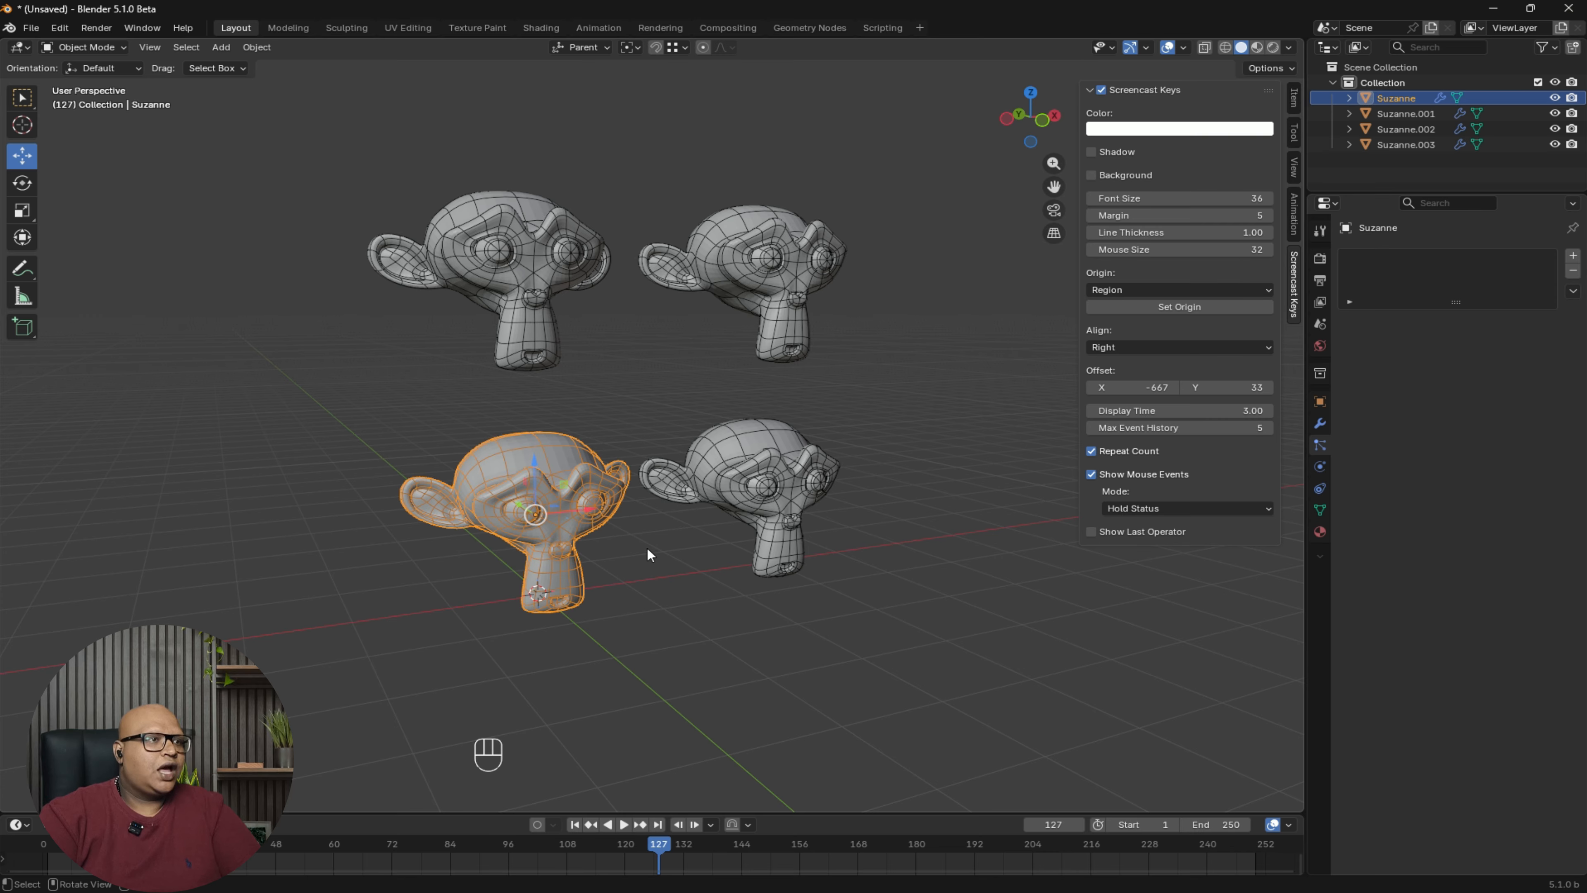
shift+middle_drag(647, 549, 781, 594)
key(s)
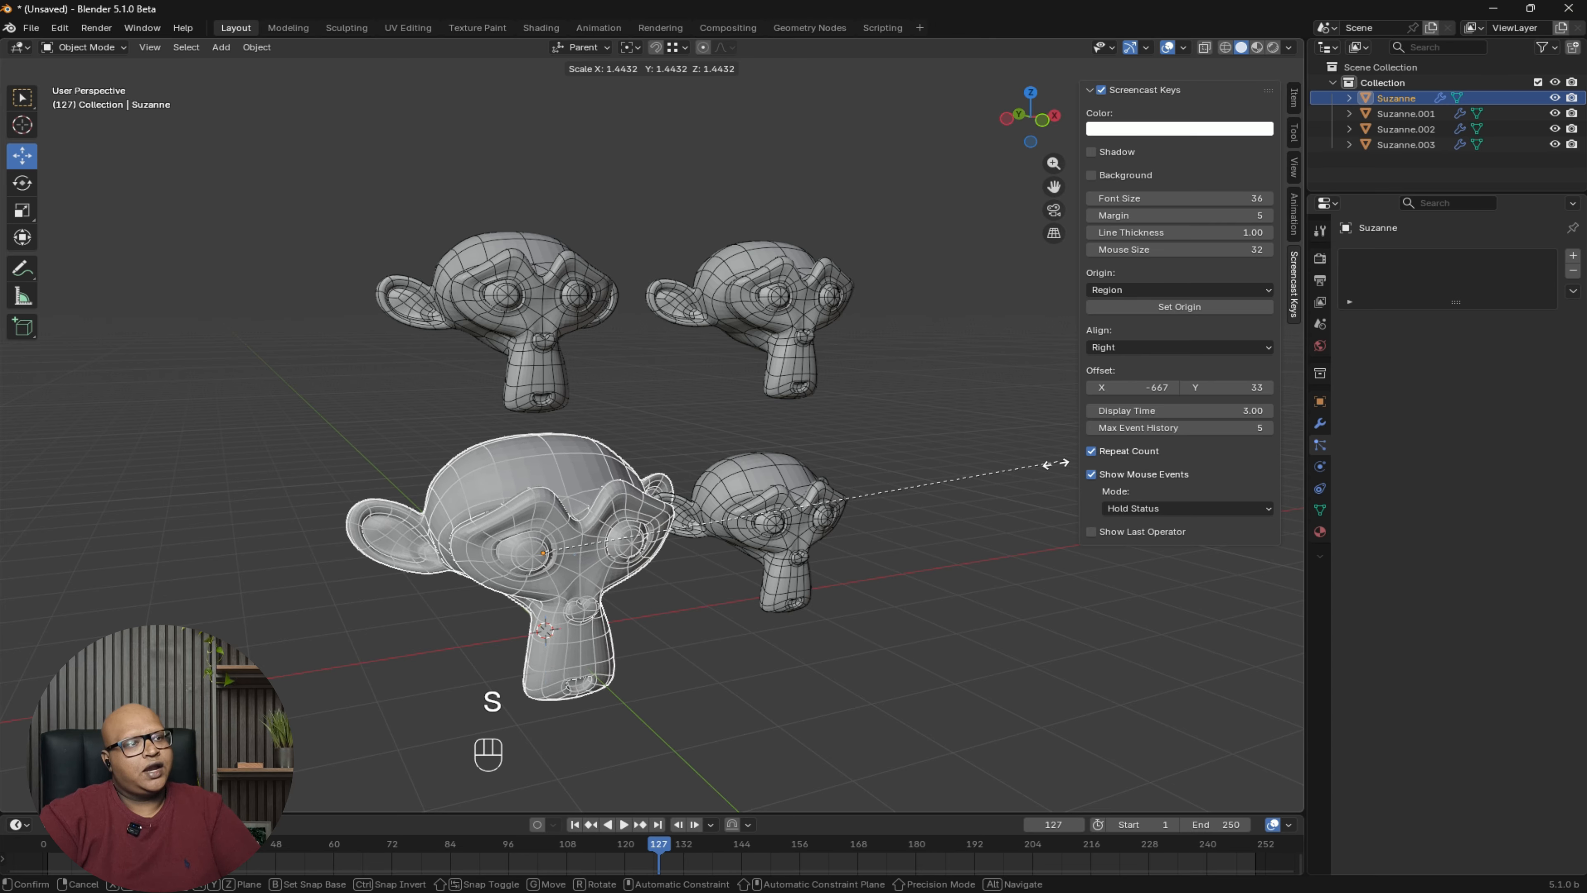
key(Escape)
- Select all four monkey heads and try scaling them twice around their shared bounding box center, cancelling both times
drag(531, 365, 1028, 691)
key(s)
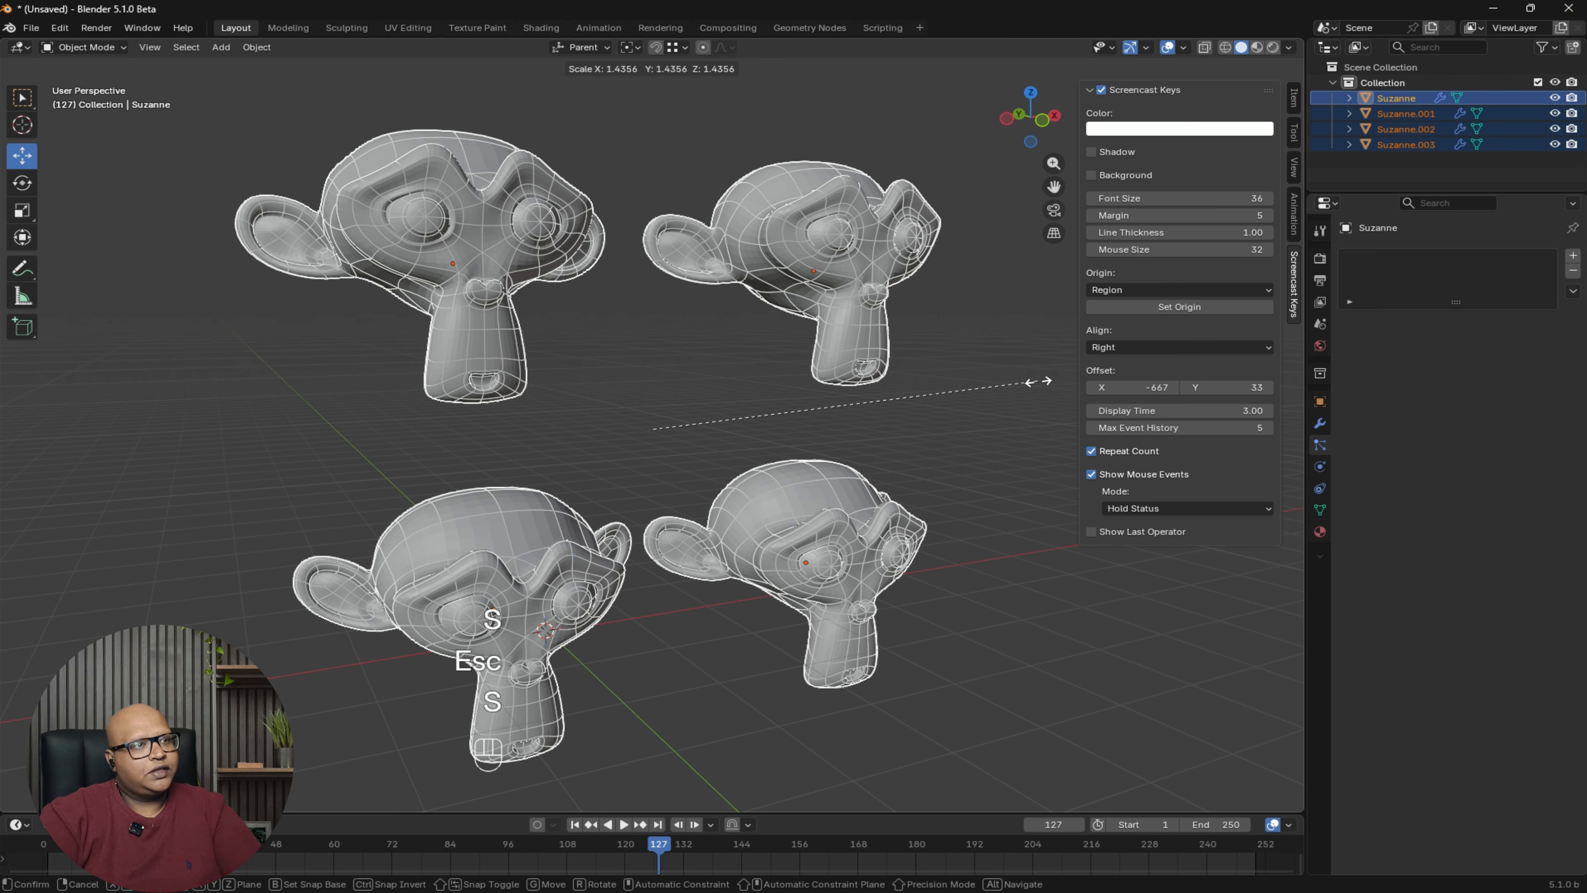
key(Escape)
key(s)
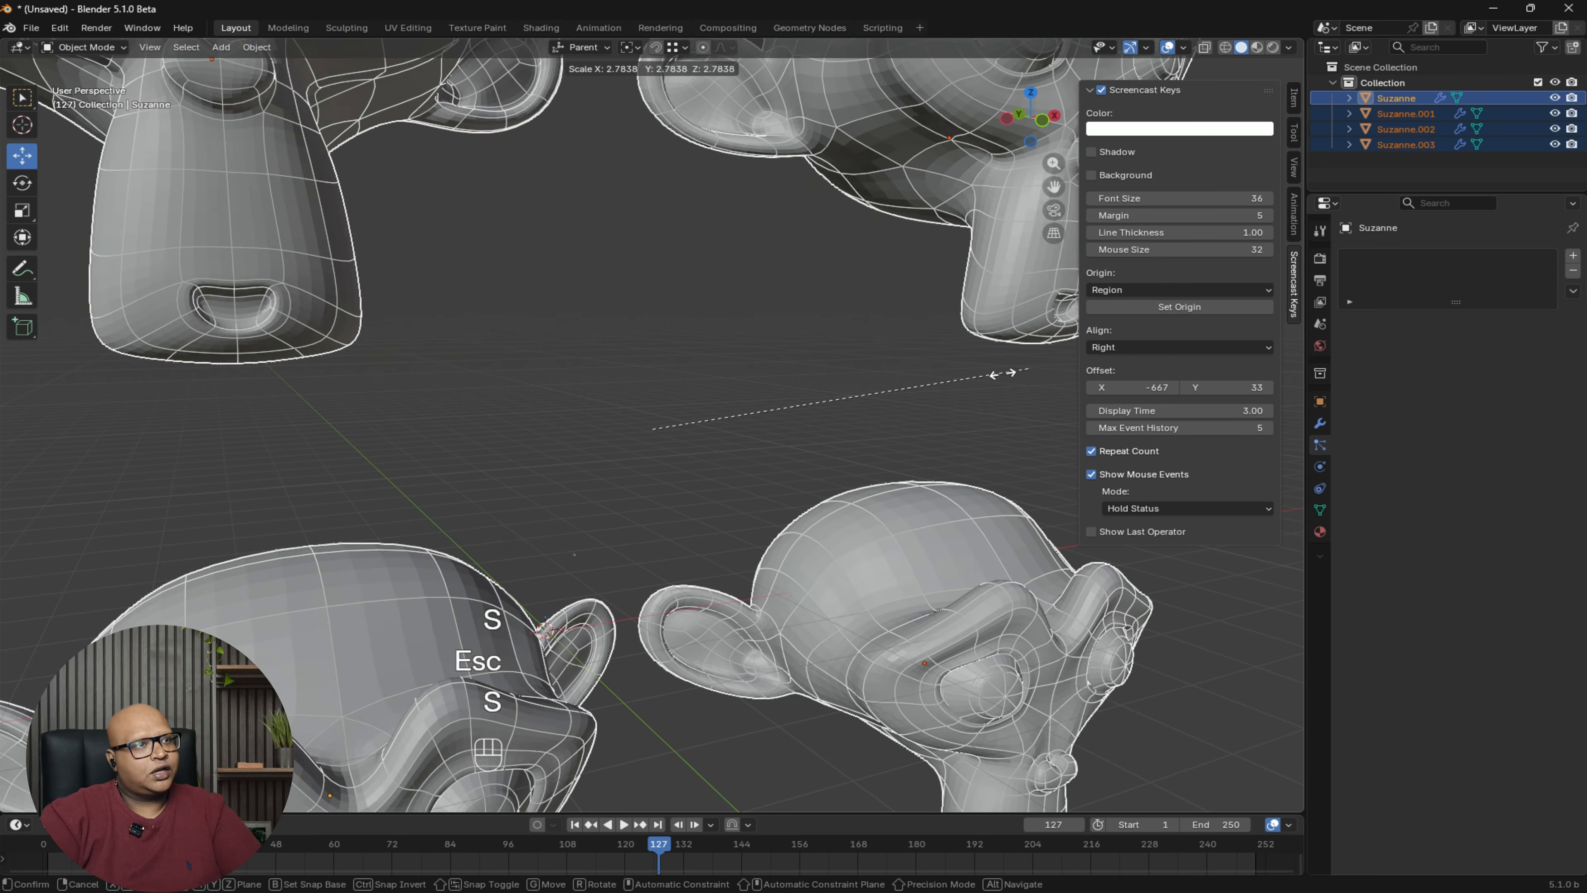
key(Escape)
- In front view, try scaling the four selected monkey heads up uniformly around their common center, and cancel it
alt+middle_drag(868, 444, 954, 423)
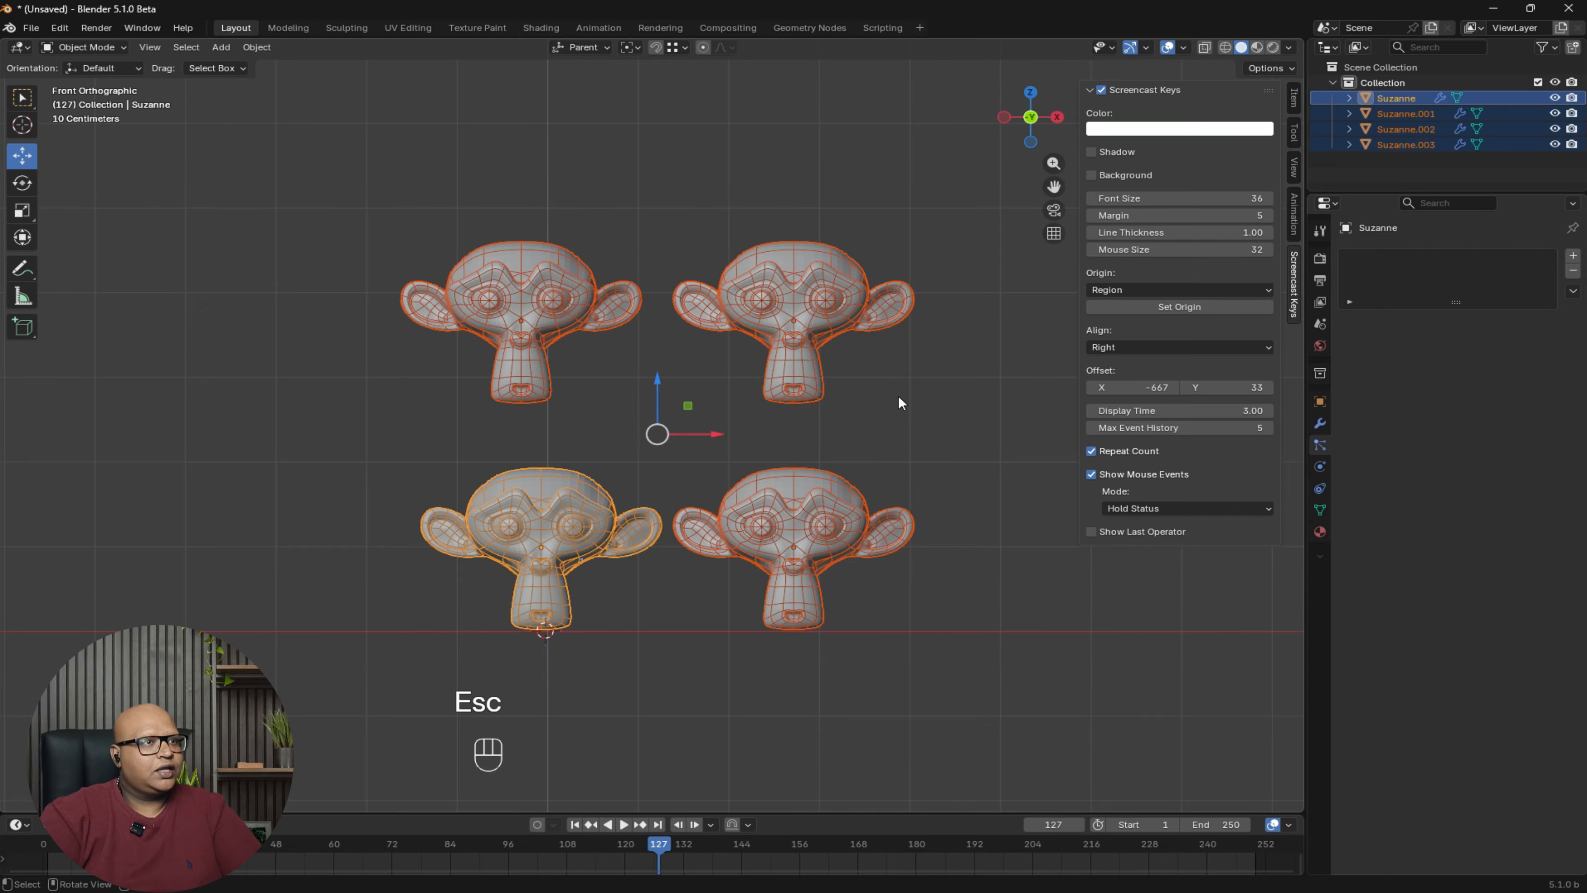
key(s)
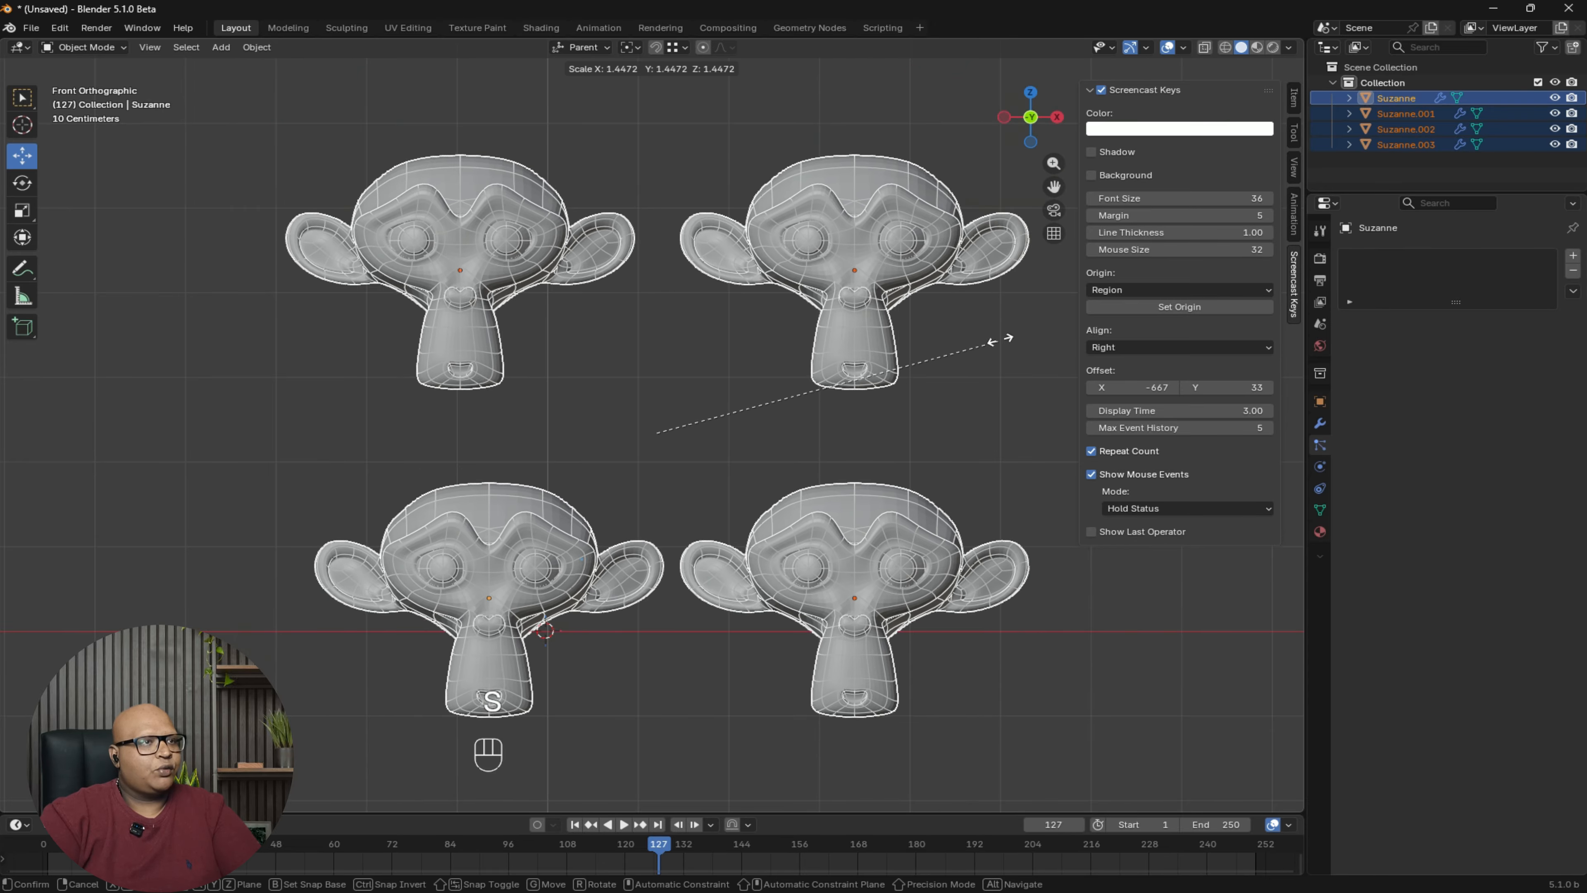
key(Escape)
shift+middle_drag(894, 381, 823, 380)
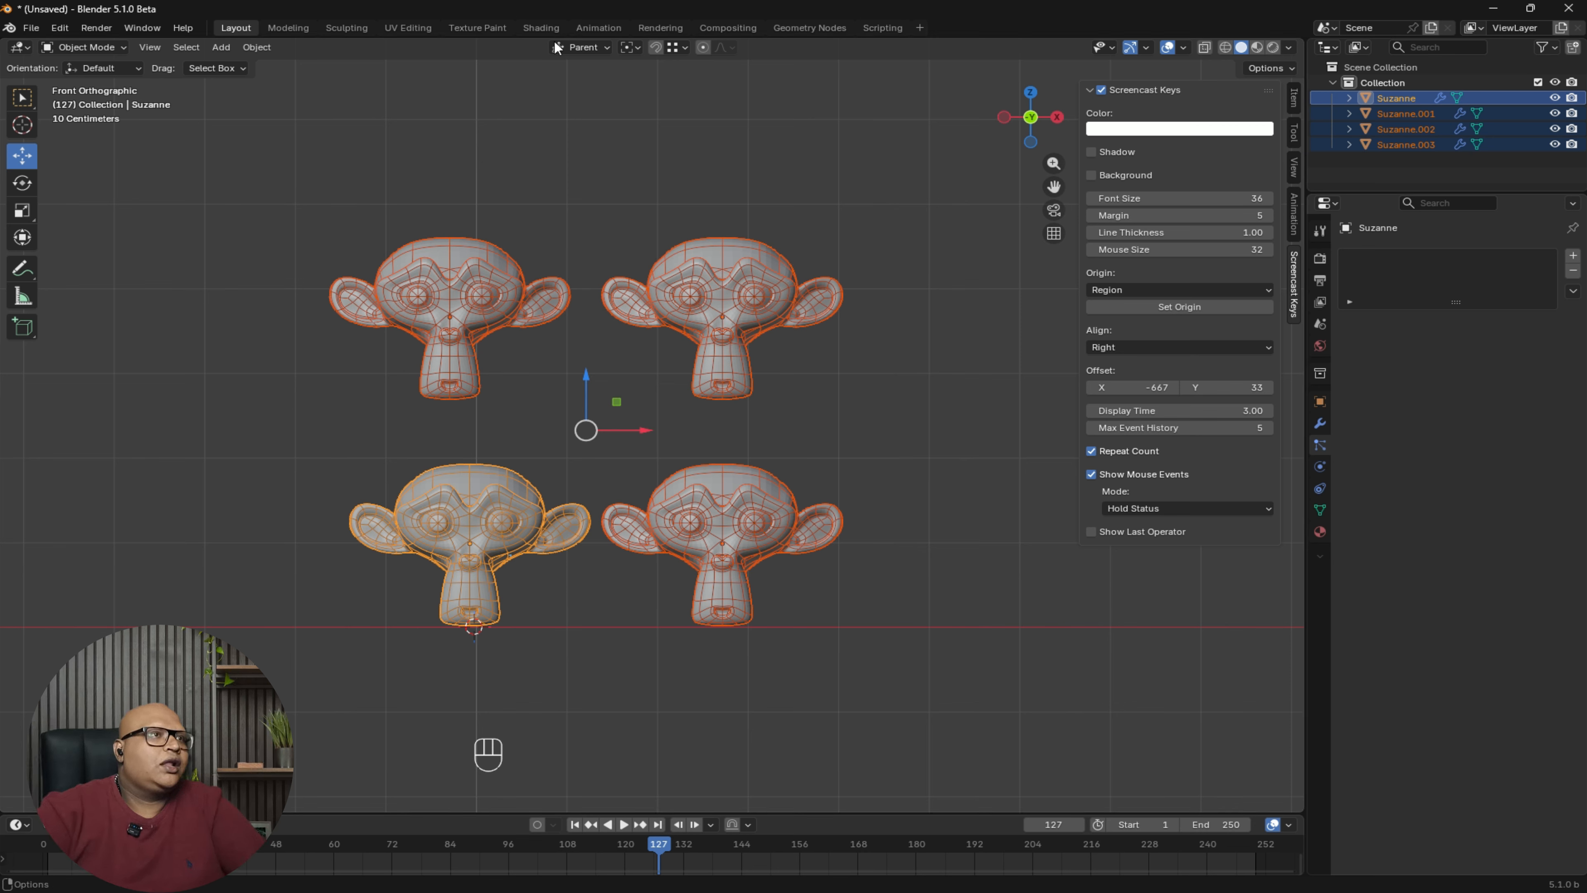
- Set the pivot point to Individual Origins and try scaling the four monkey heads up uniformly, cancelling the change
click(625, 49)
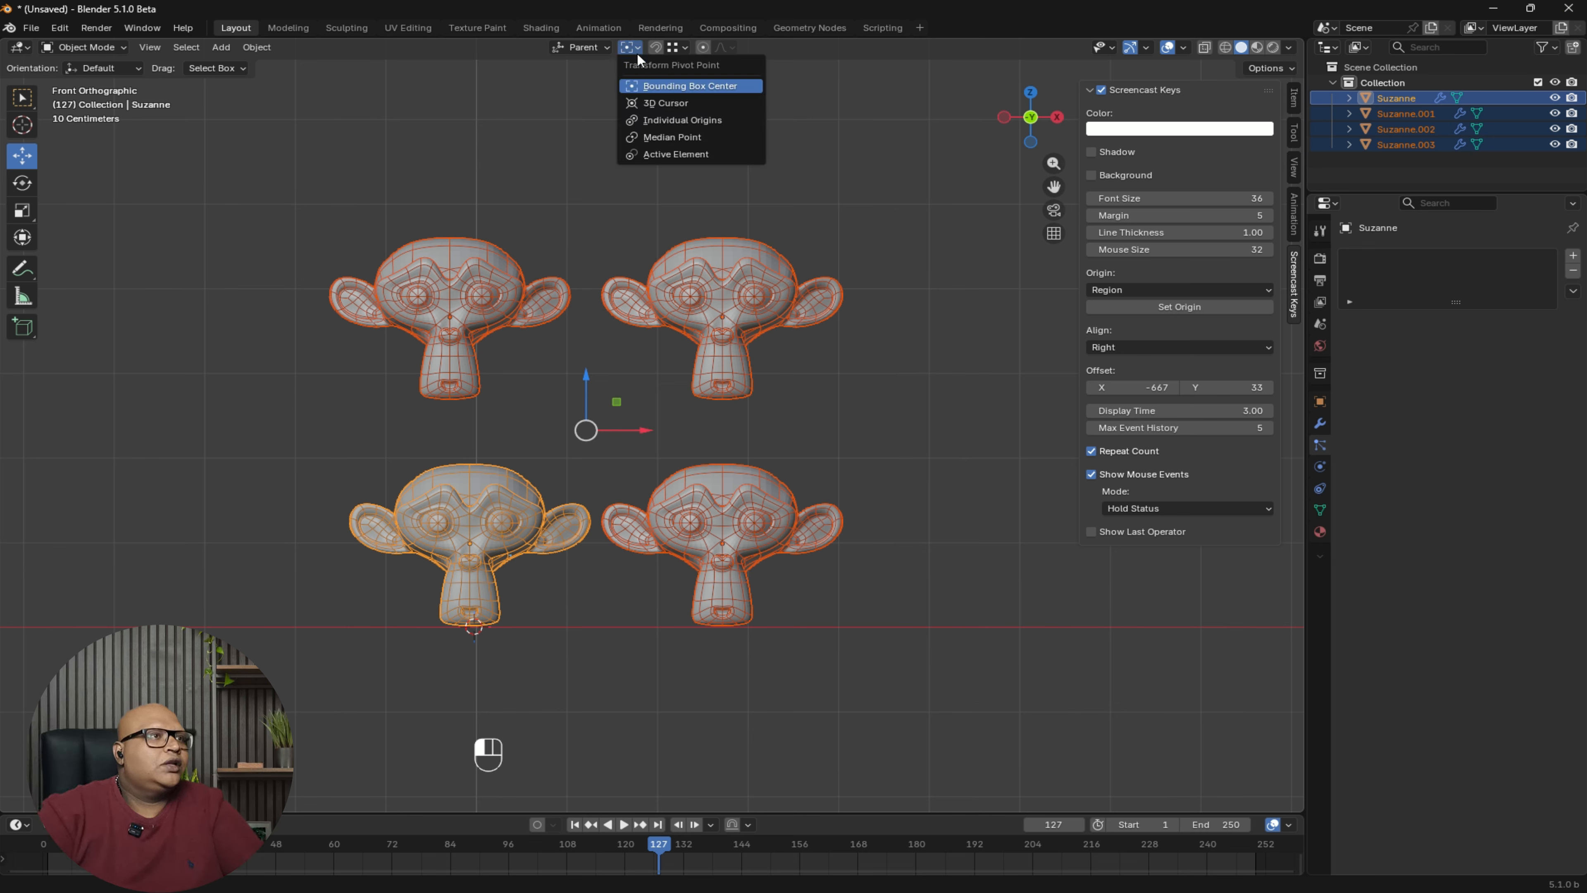
click(658, 121)
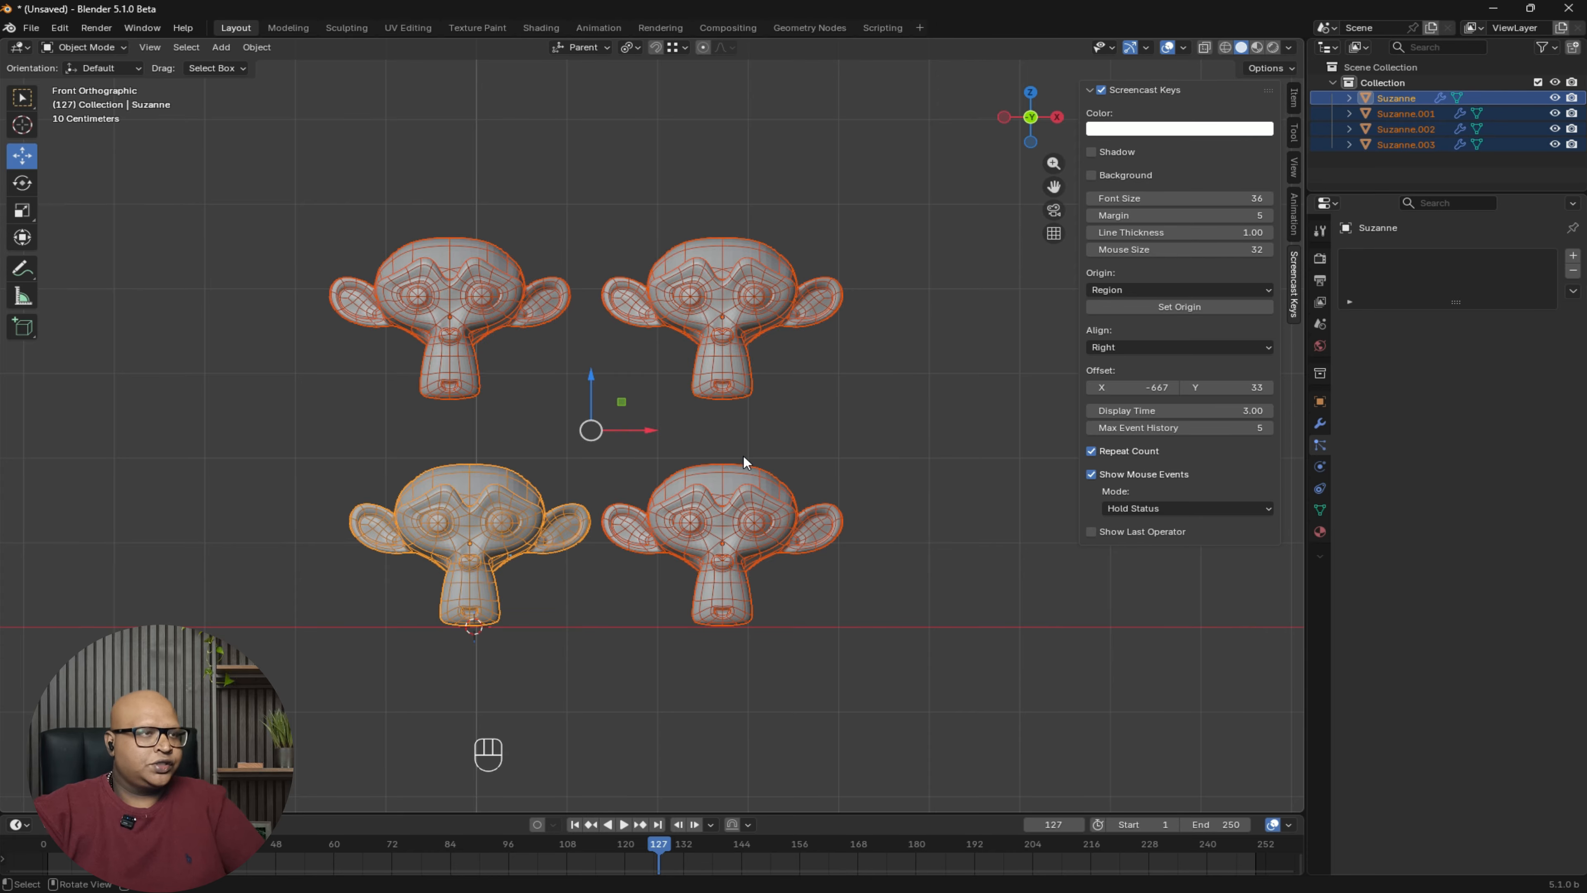
key(s)
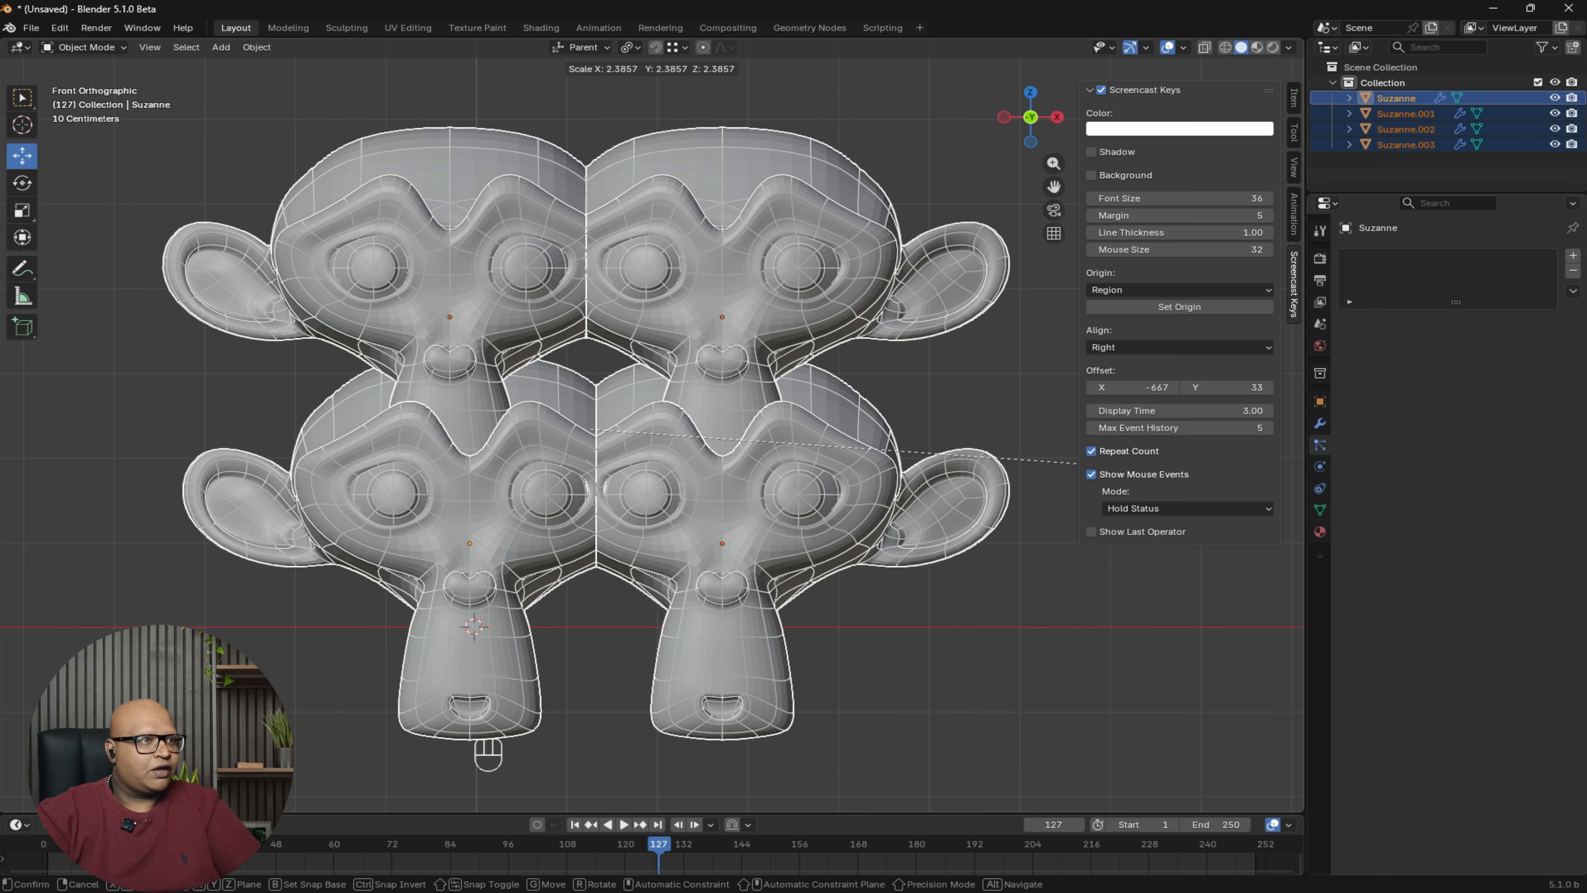
key(Escape)
- Switch the pivot point back to Bounding Box Center, try scaling the four heads for comparison, and cancel
click(630, 46)
click(620, 86)
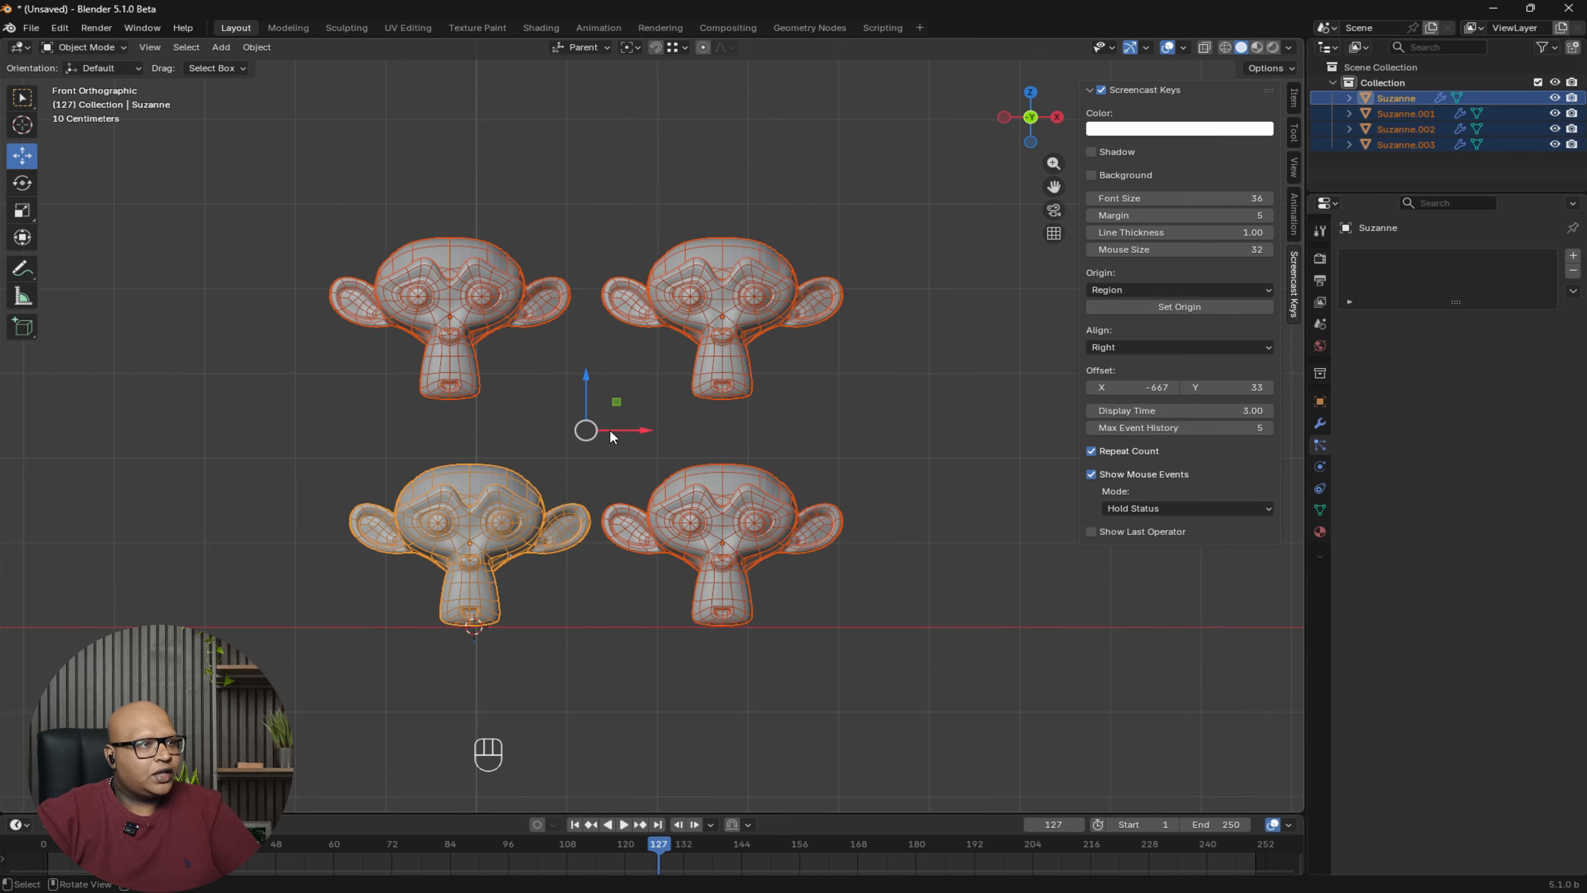
key(s)
key(Escape)
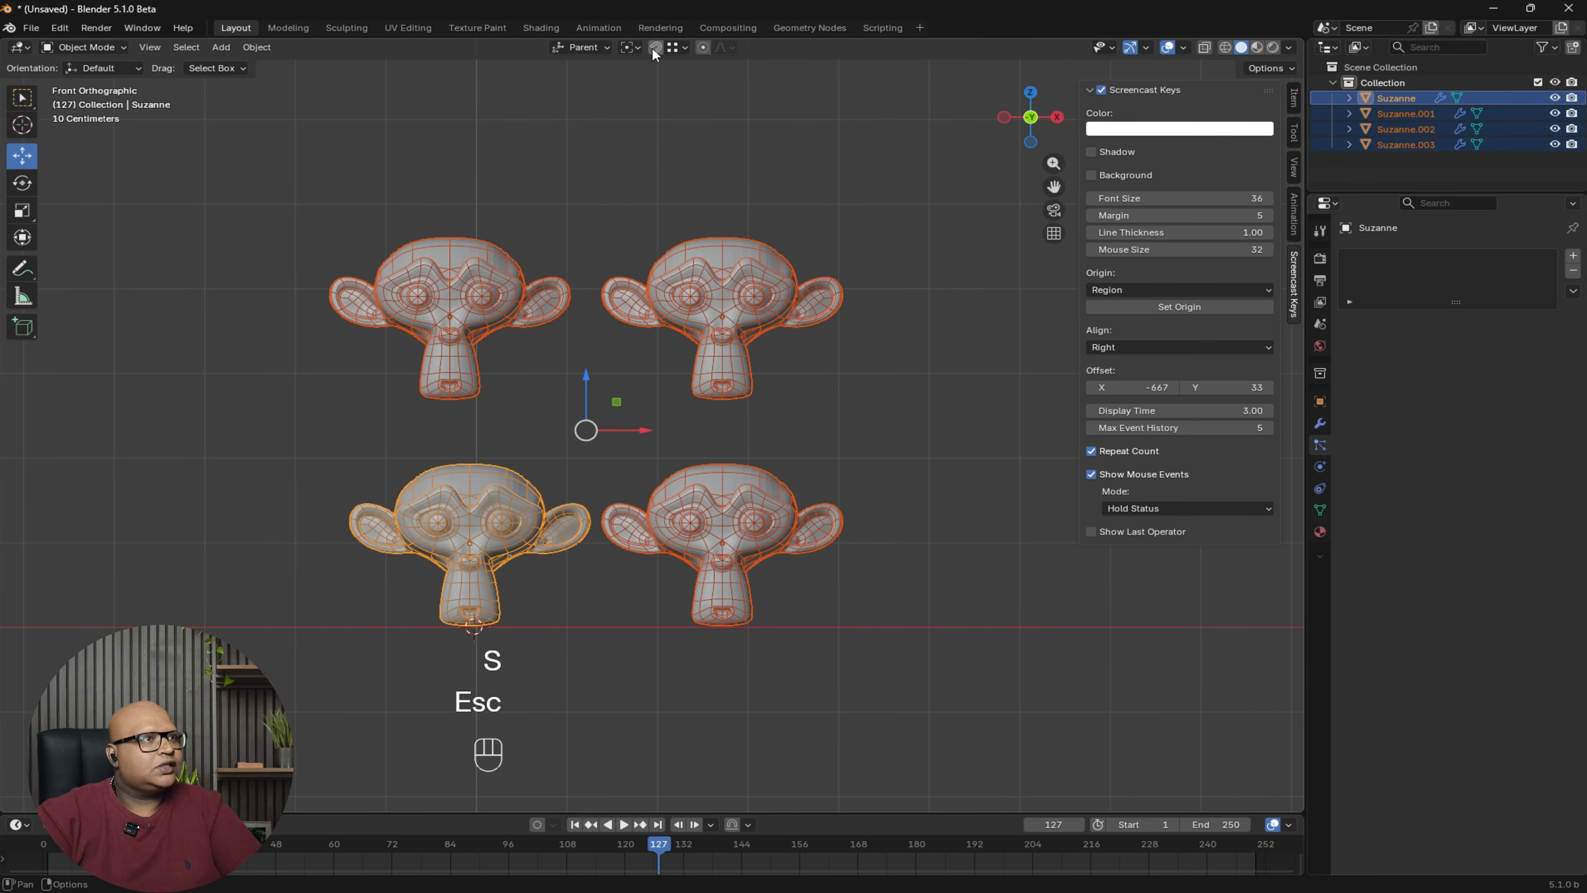
- Return the pivot point to Individual Origins, try scaling each of the four heads around its own origin, and cancel
click(632, 47)
click(635, 124)
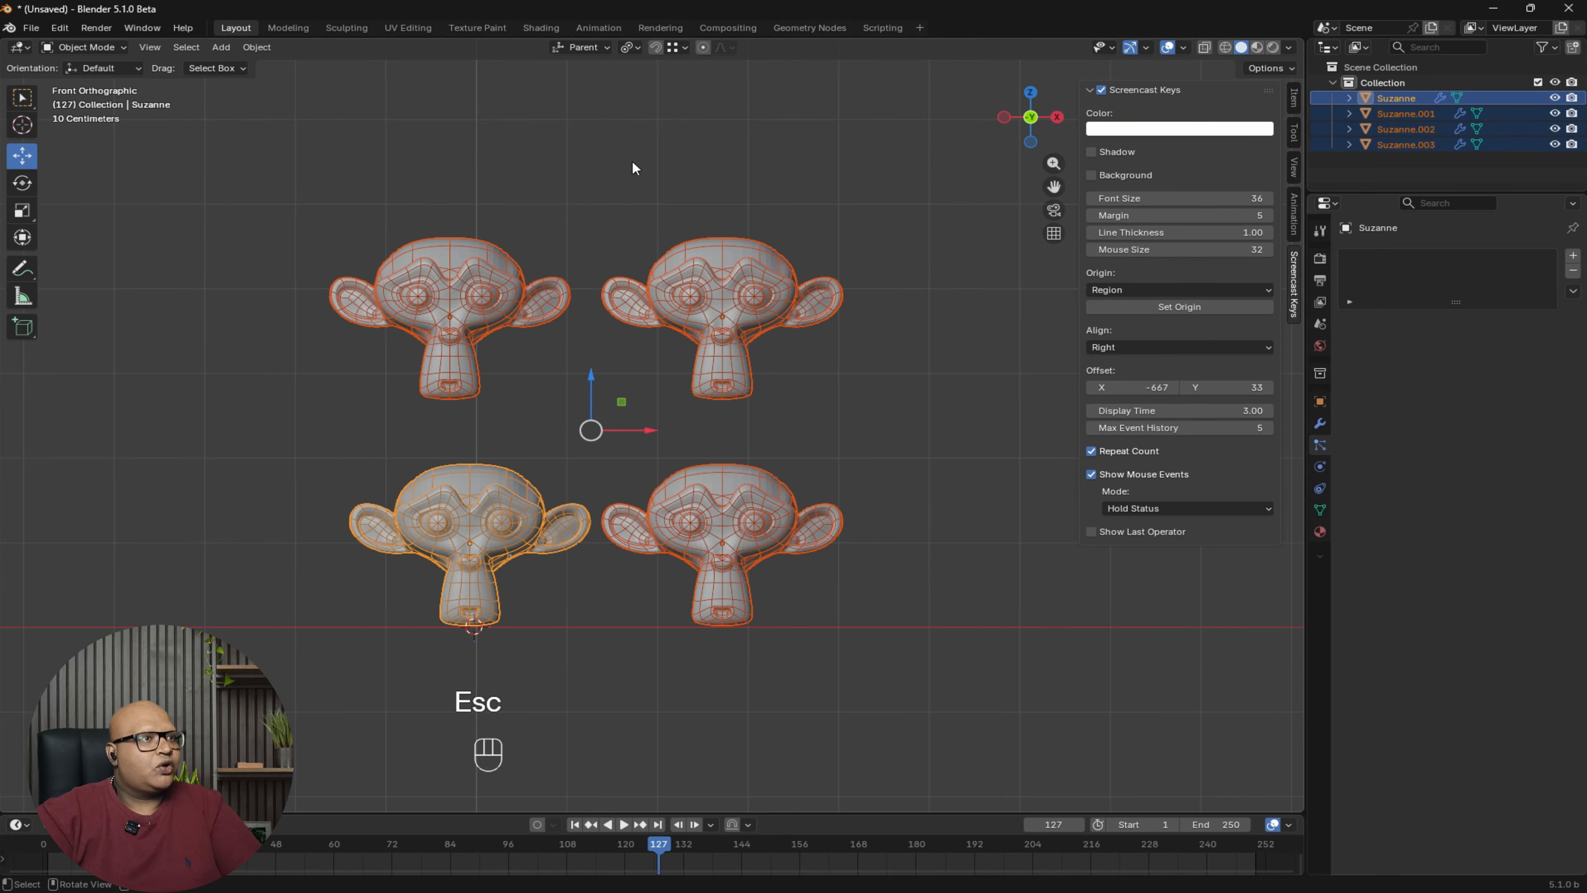
key(s)
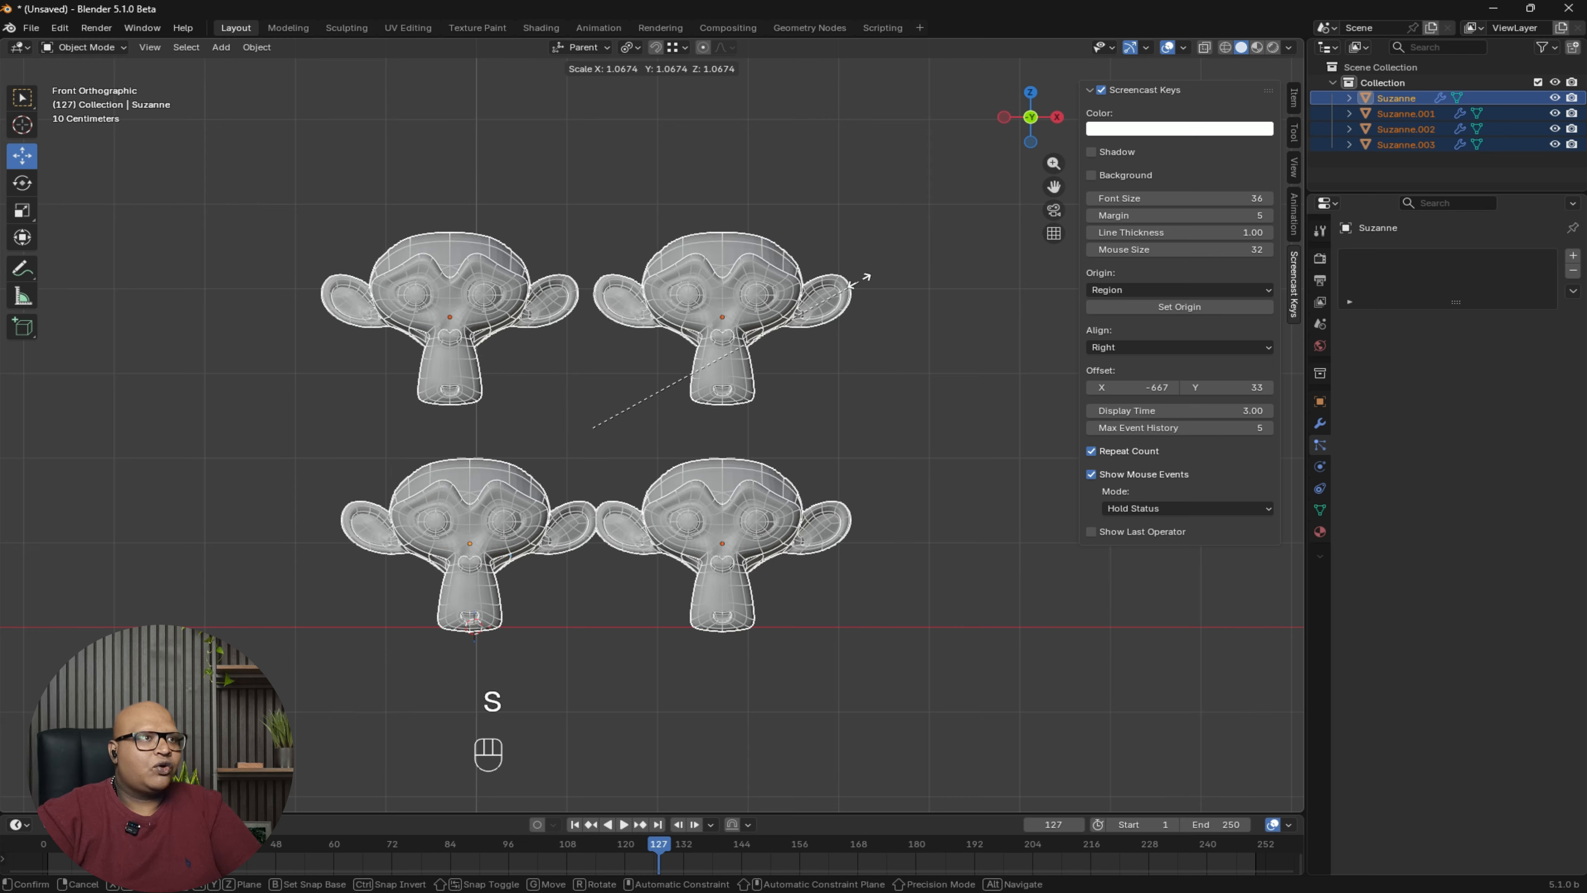
key(Escape)
click(630, 48)
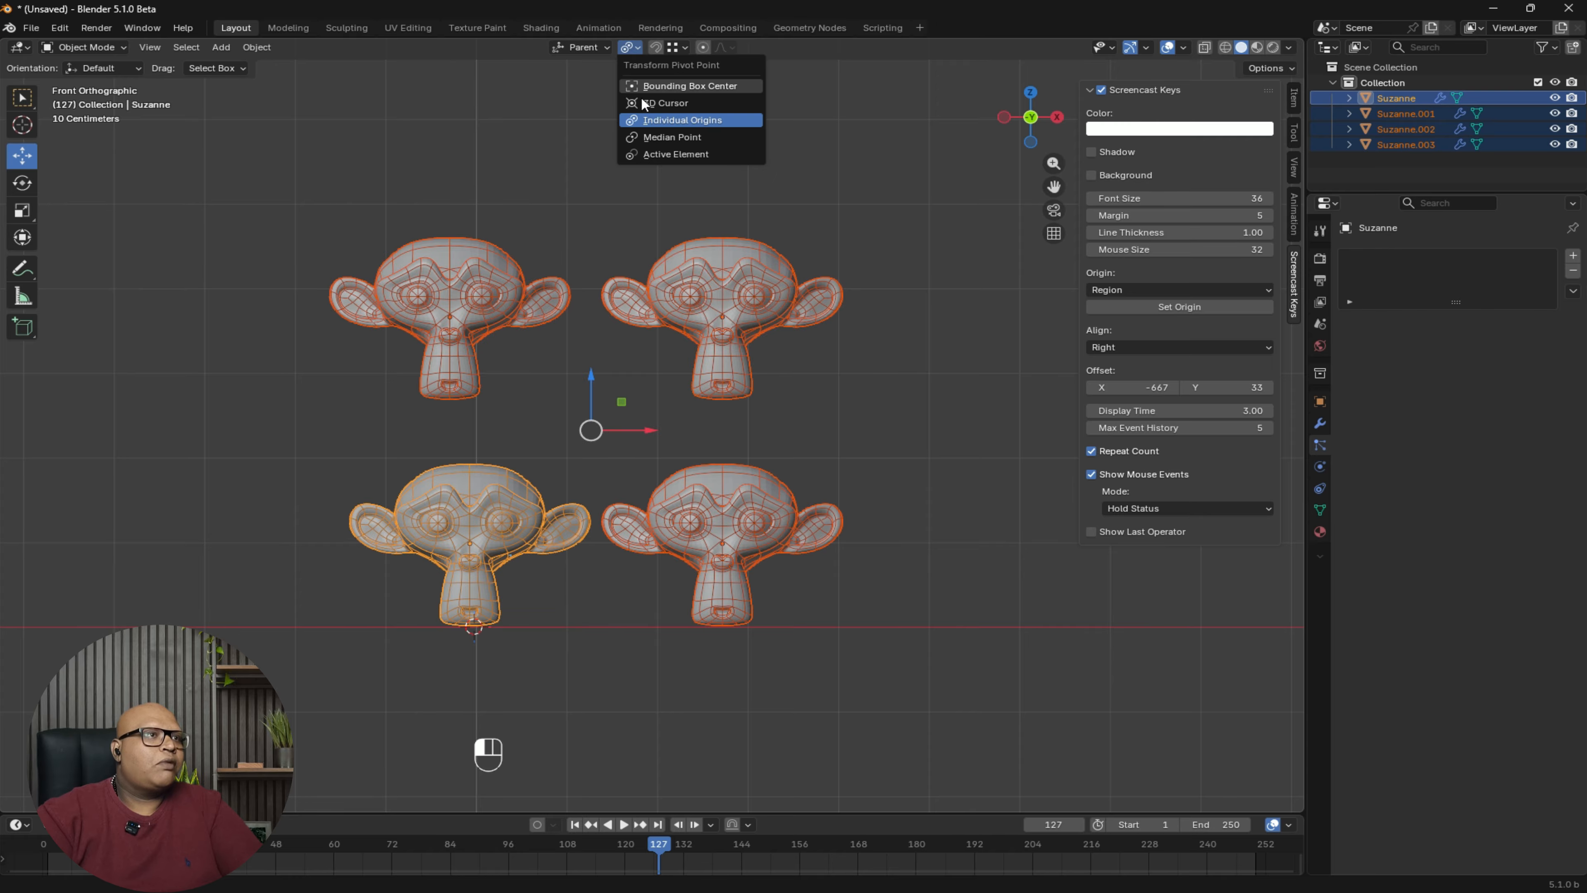
- Move the lower-right monkey head along negative Y and the upper-left head along positive Y
middle_drag(497, 374, 665, 508)
click(681, 524)
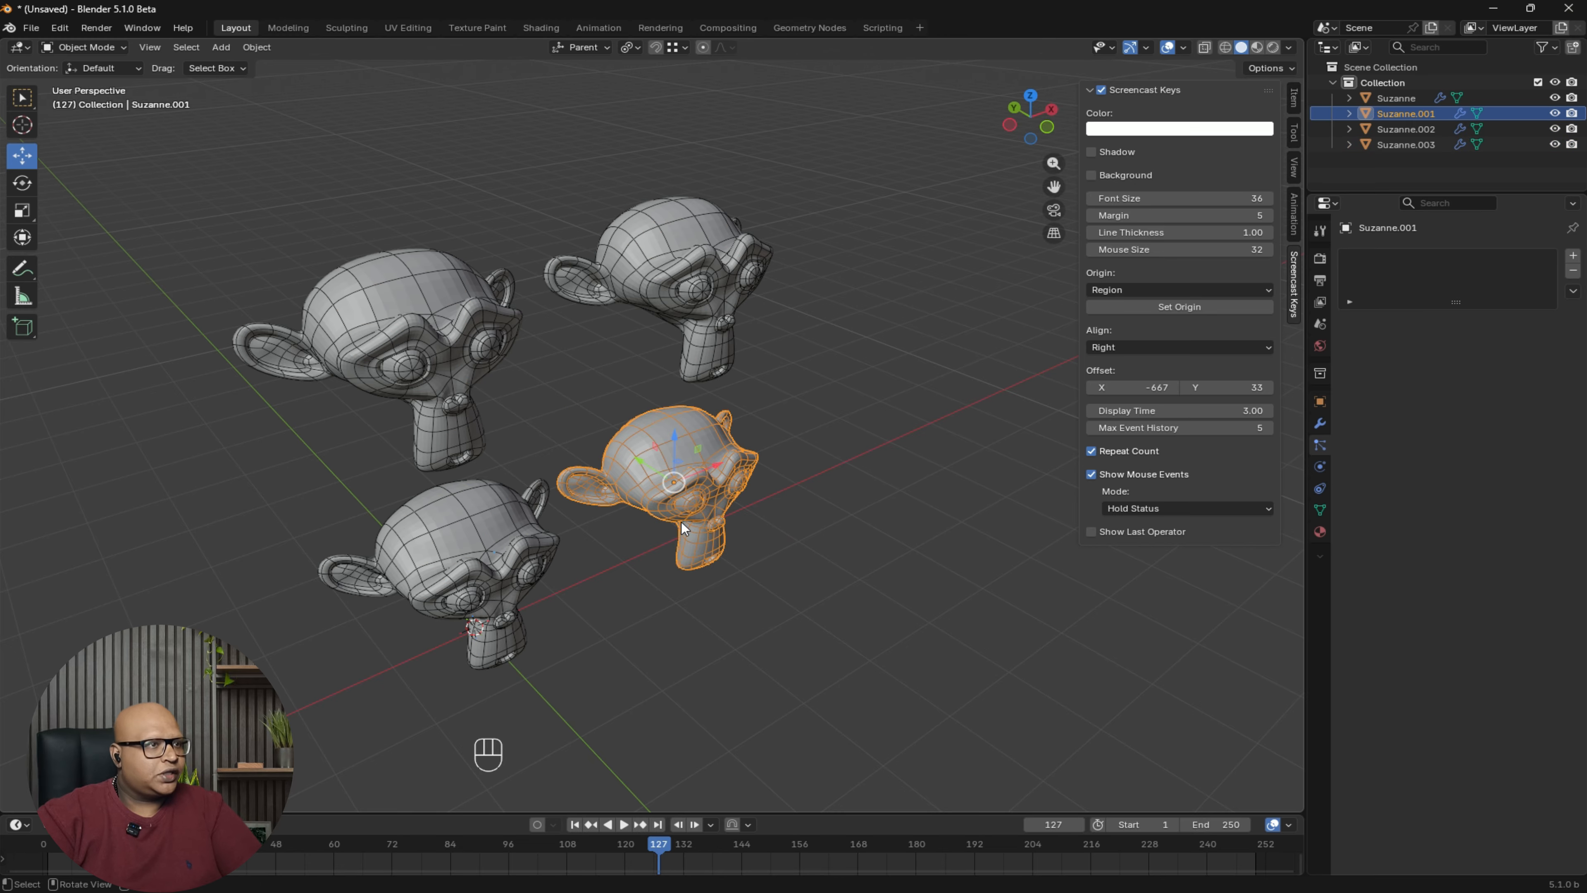
middle_drag(575, 394, 607, 476)
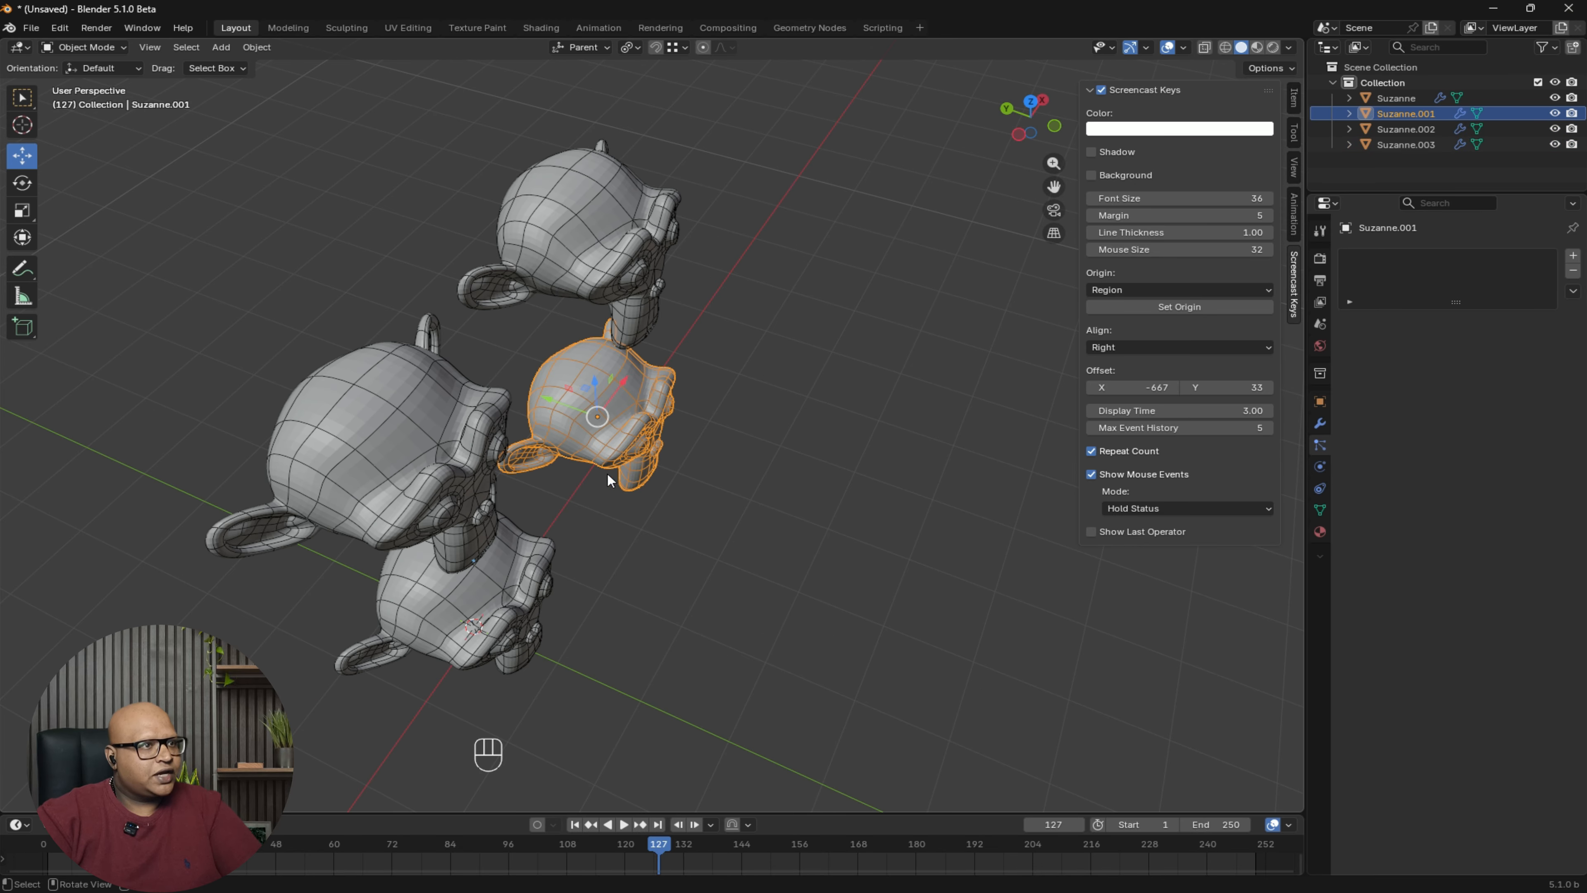
drag(565, 416, 856, 500)
click(378, 491)
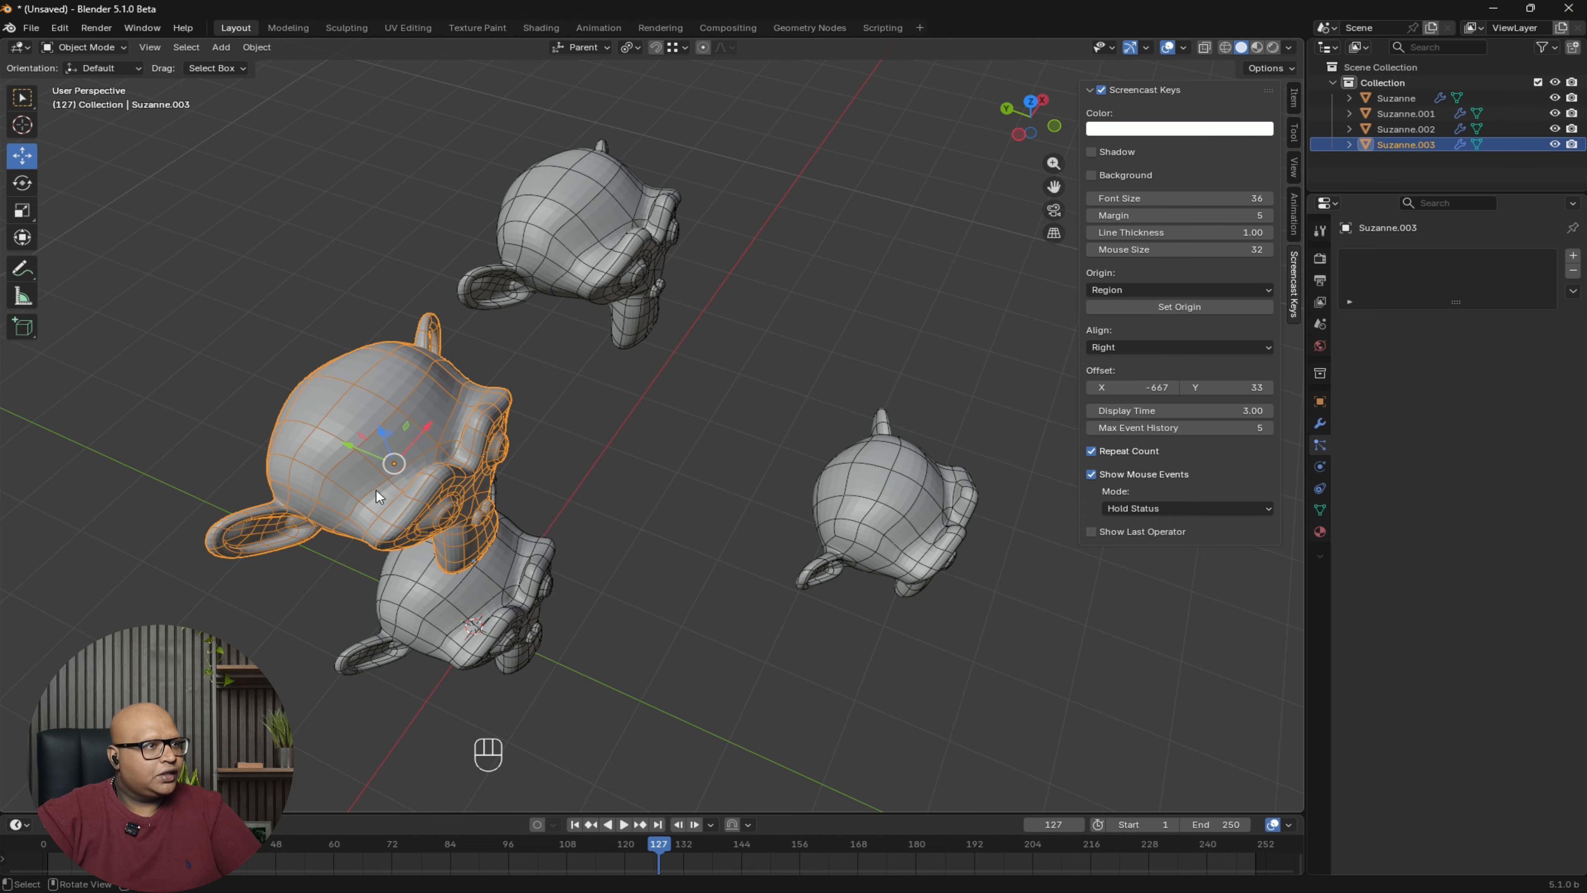
drag(353, 457, 1271, 301)
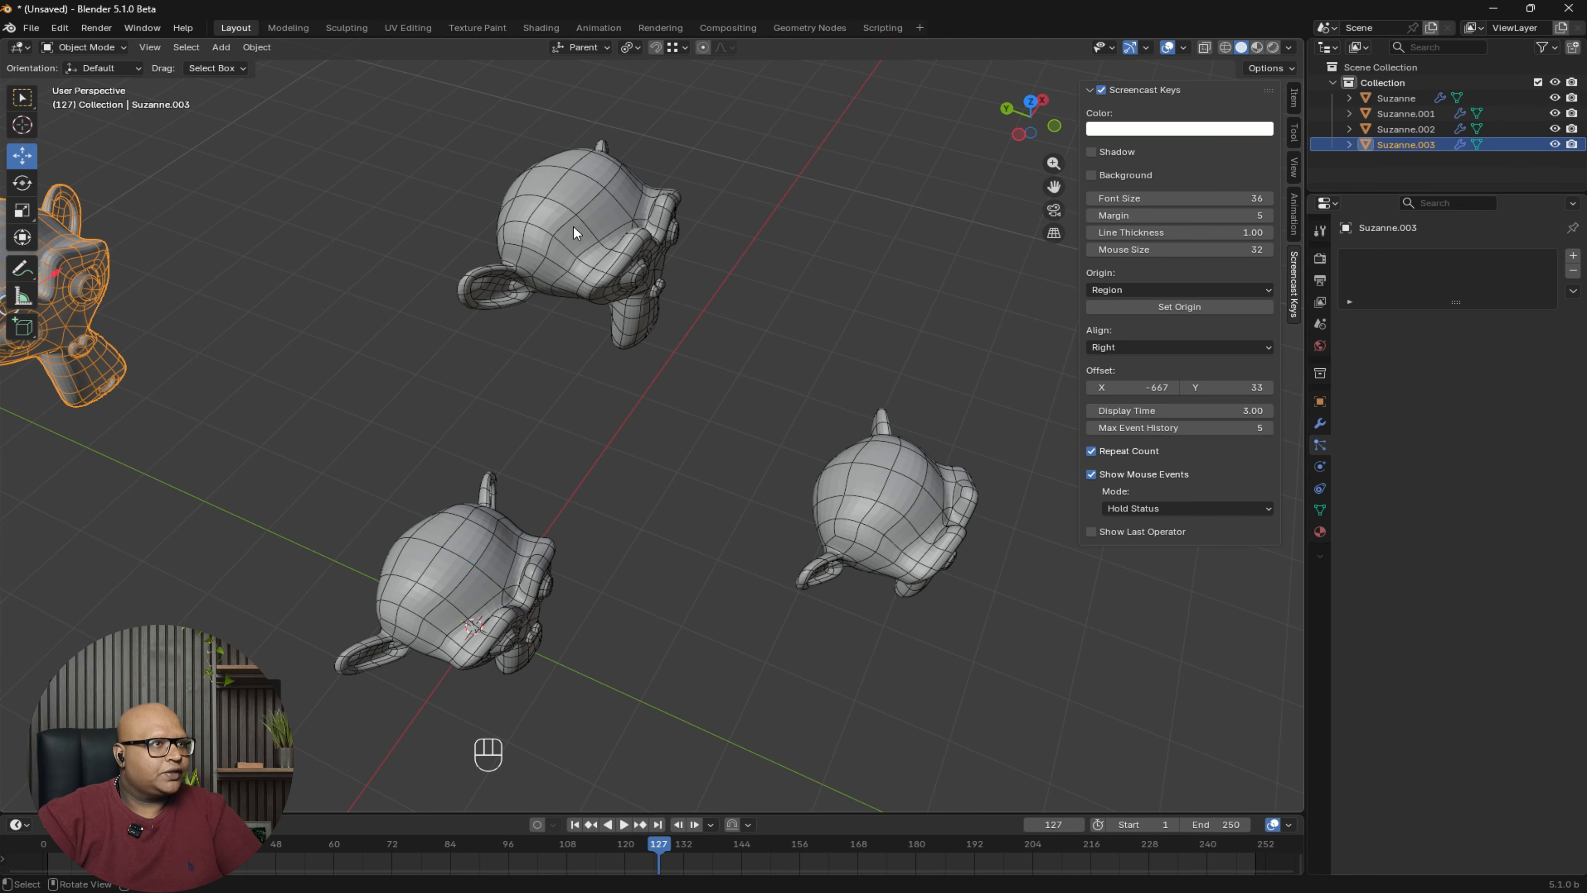
- Move the upper-right monkey head along positive Y and the original head along negative X
scroll(543, 446, down, 4)
click(543, 445)
drag(470, 460, 408, 431)
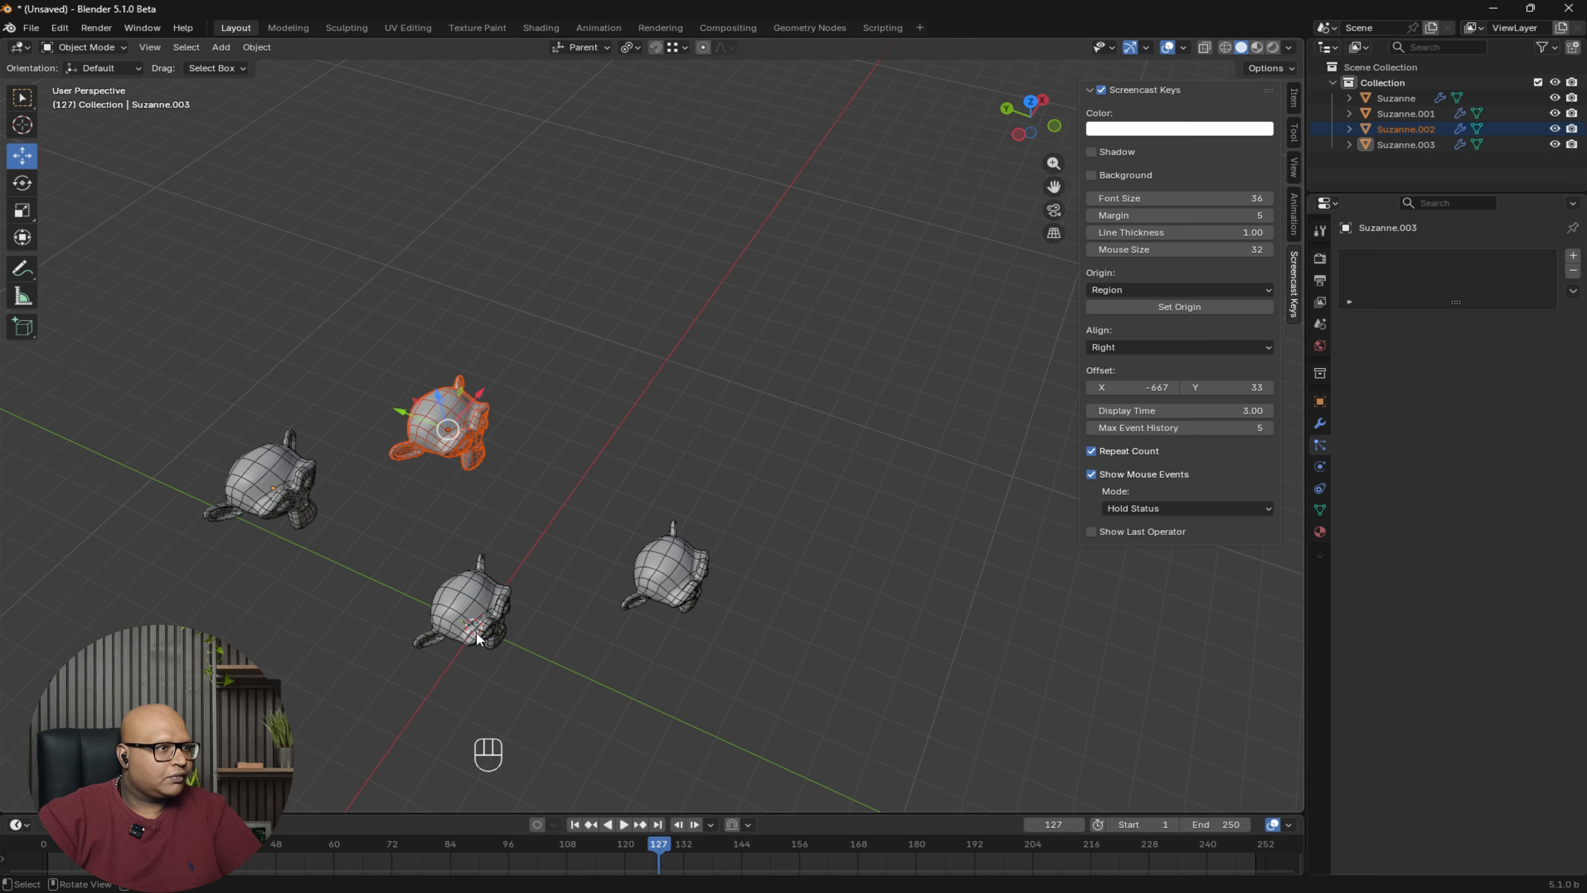
click(502, 581)
drag(502, 581, 467, 639)
- Select all four scattered monkey heads and set the pivot point to Median Point
shift+middle_drag(602, 574, 829, 430)
drag(1033, 704, 343, 190)
shift+middle_drag(725, 237, 631, 237)
click(629, 46)
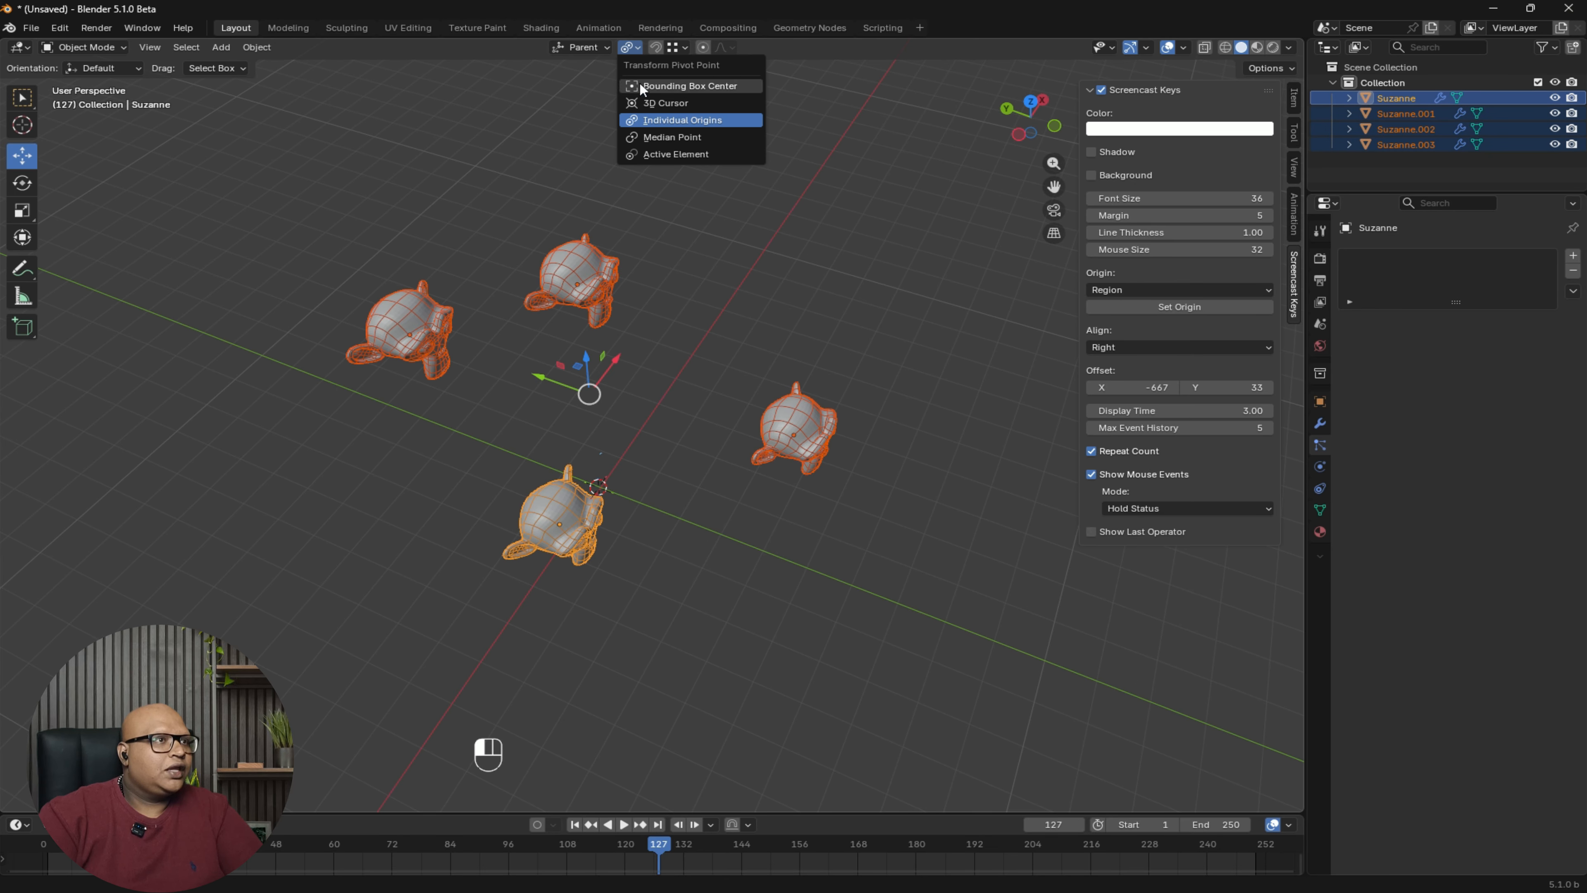
click(657, 139)
- Try scaling the four selected heads up uniformly around their median point, and cancel it
middle_drag(964, 478, 779, 363)
middle_drag(508, 307, 840, 565)
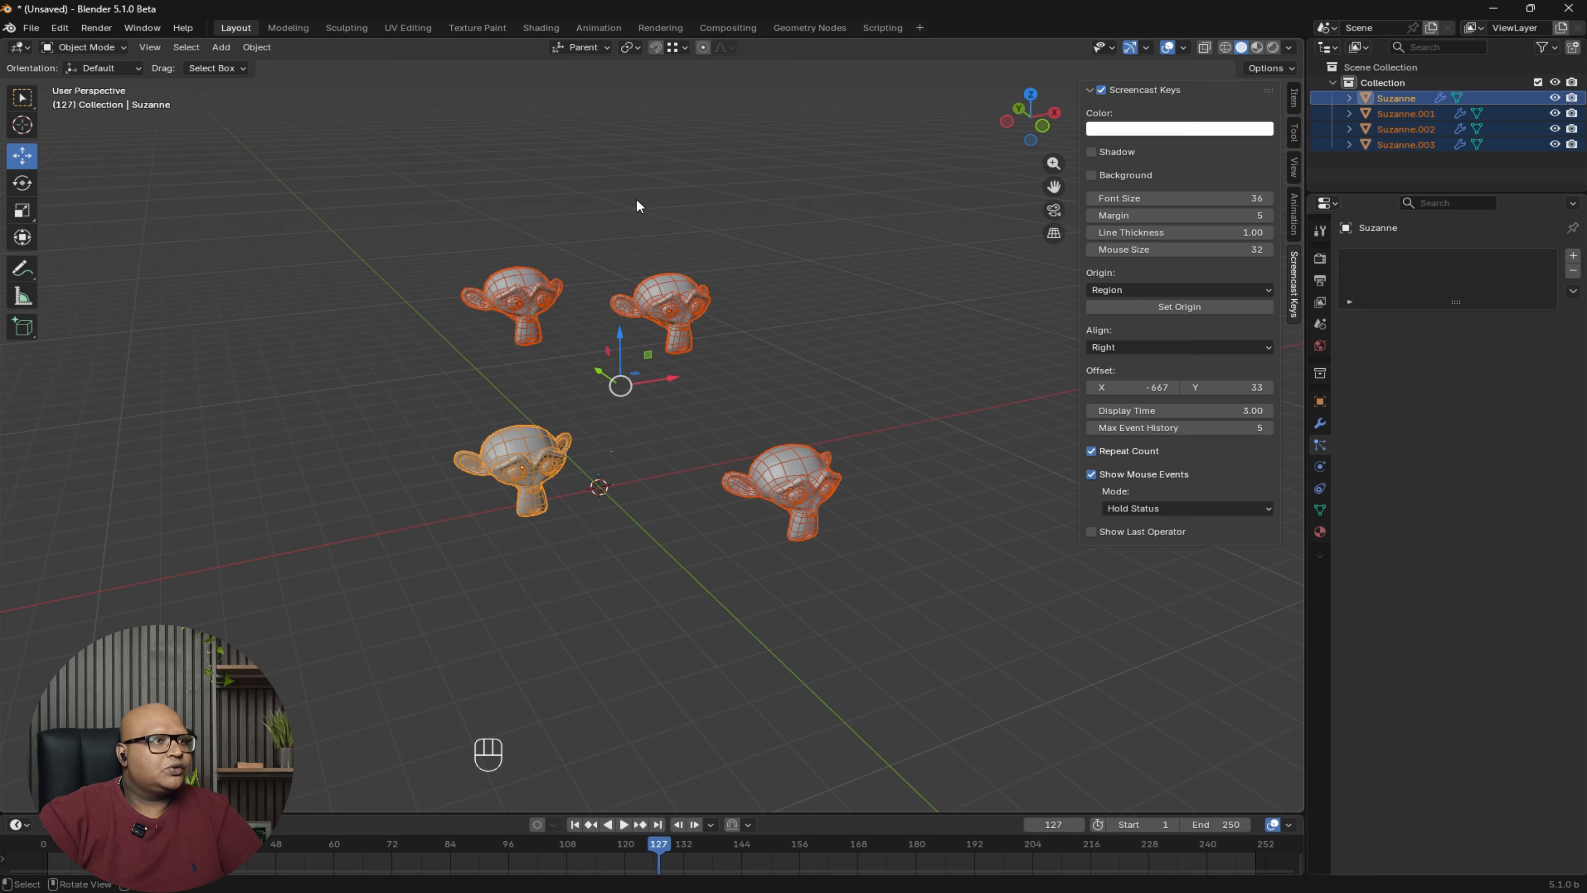
middle_drag(806, 390, 749, 392)
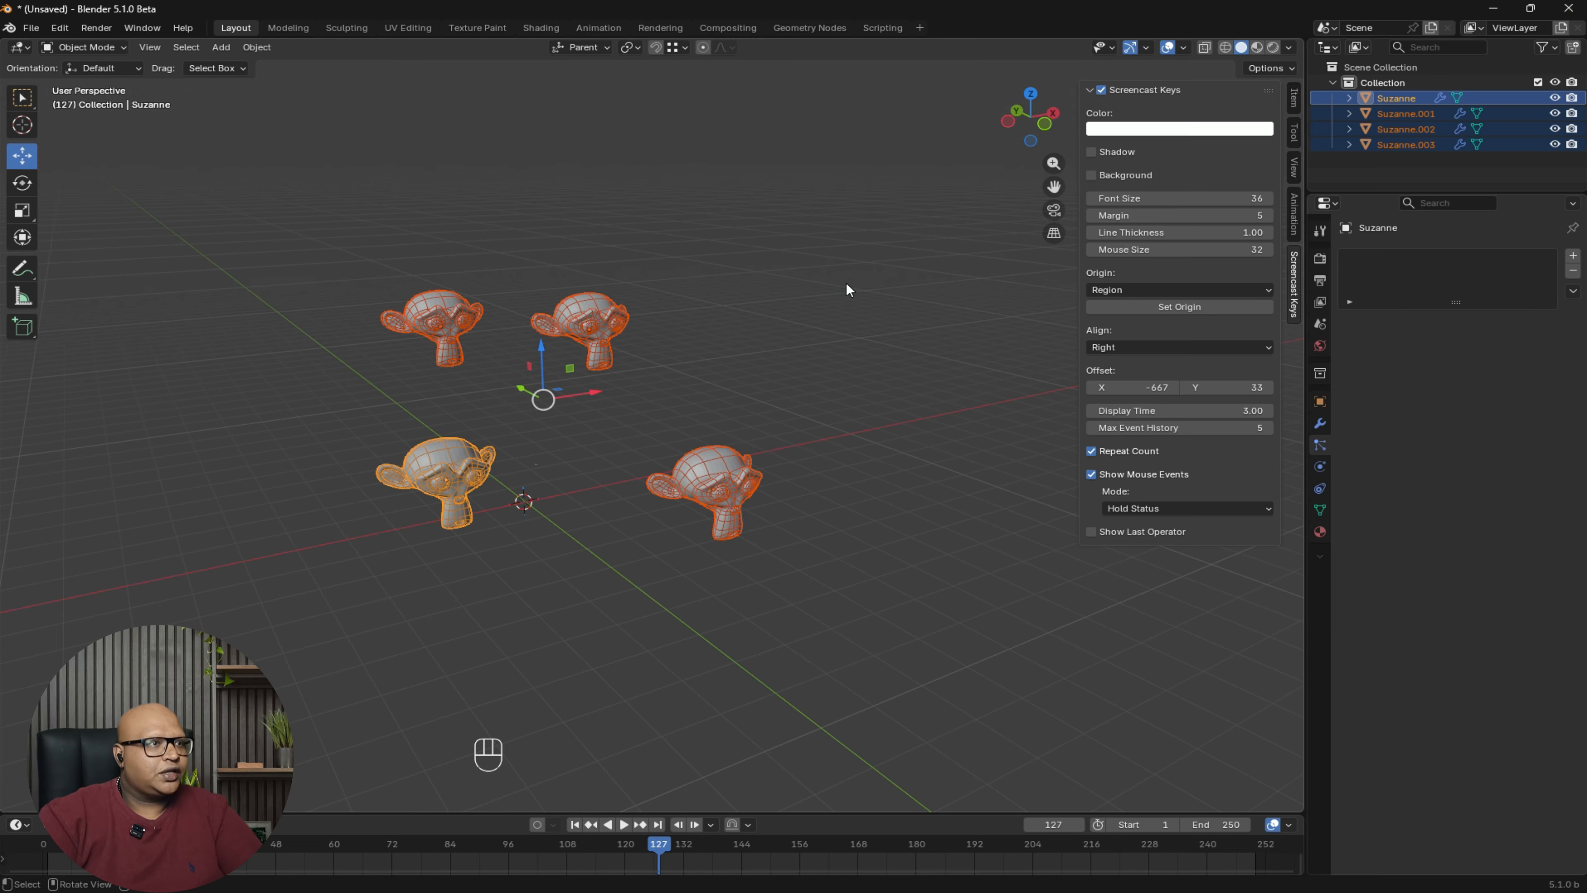
key(s)
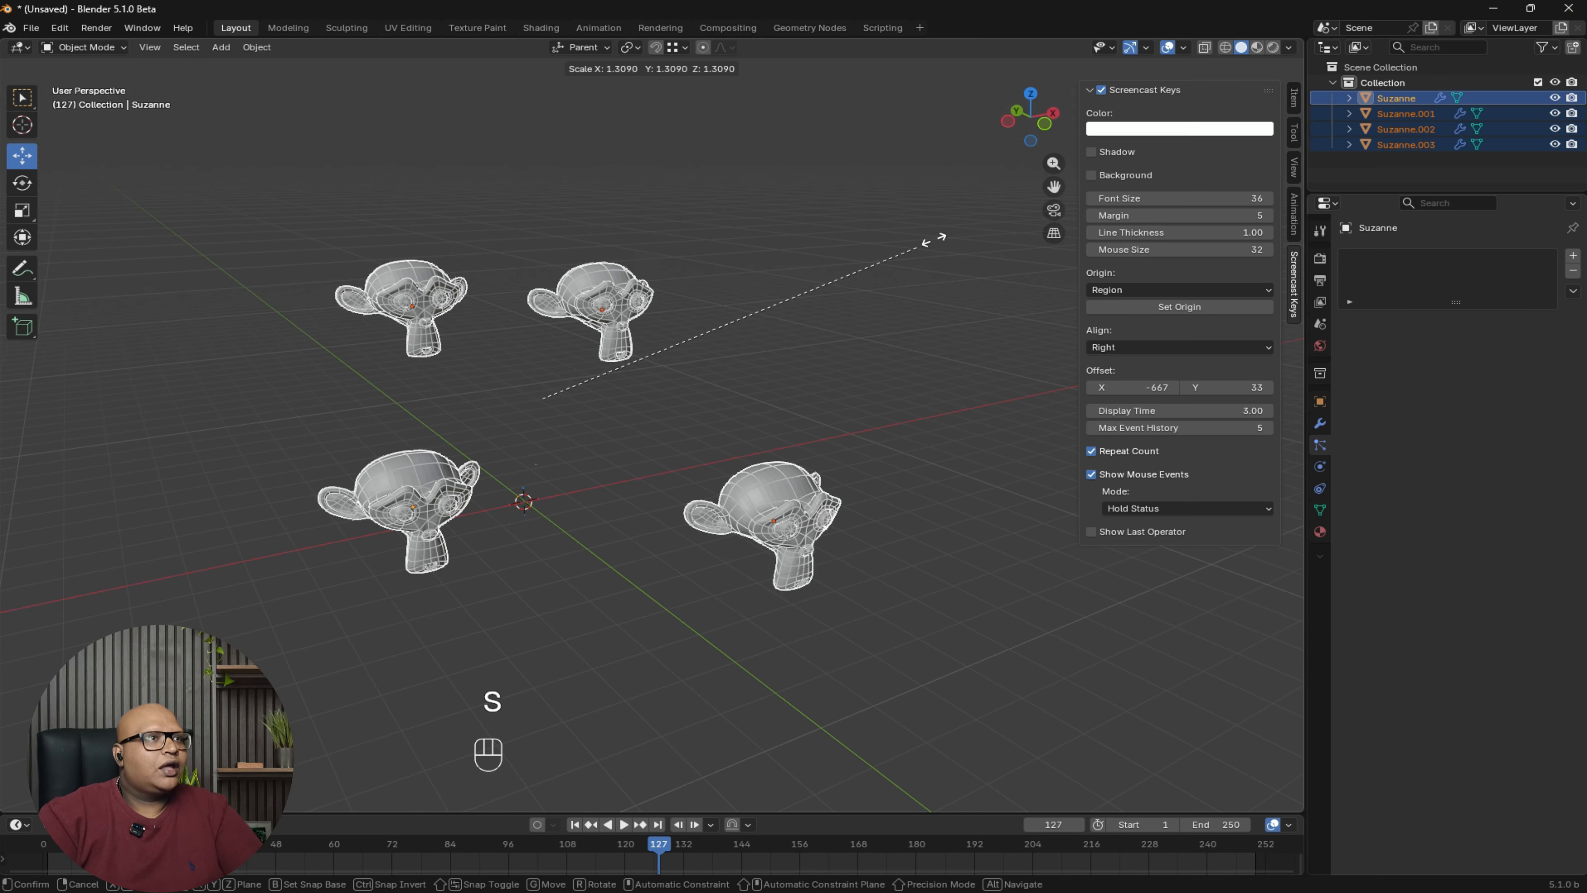
key(Escape)
- Switch the pivot point to Bounding Box Center, try scaling the four scattered heads, and cancel
middle_drag(907, 259, 609, 257)
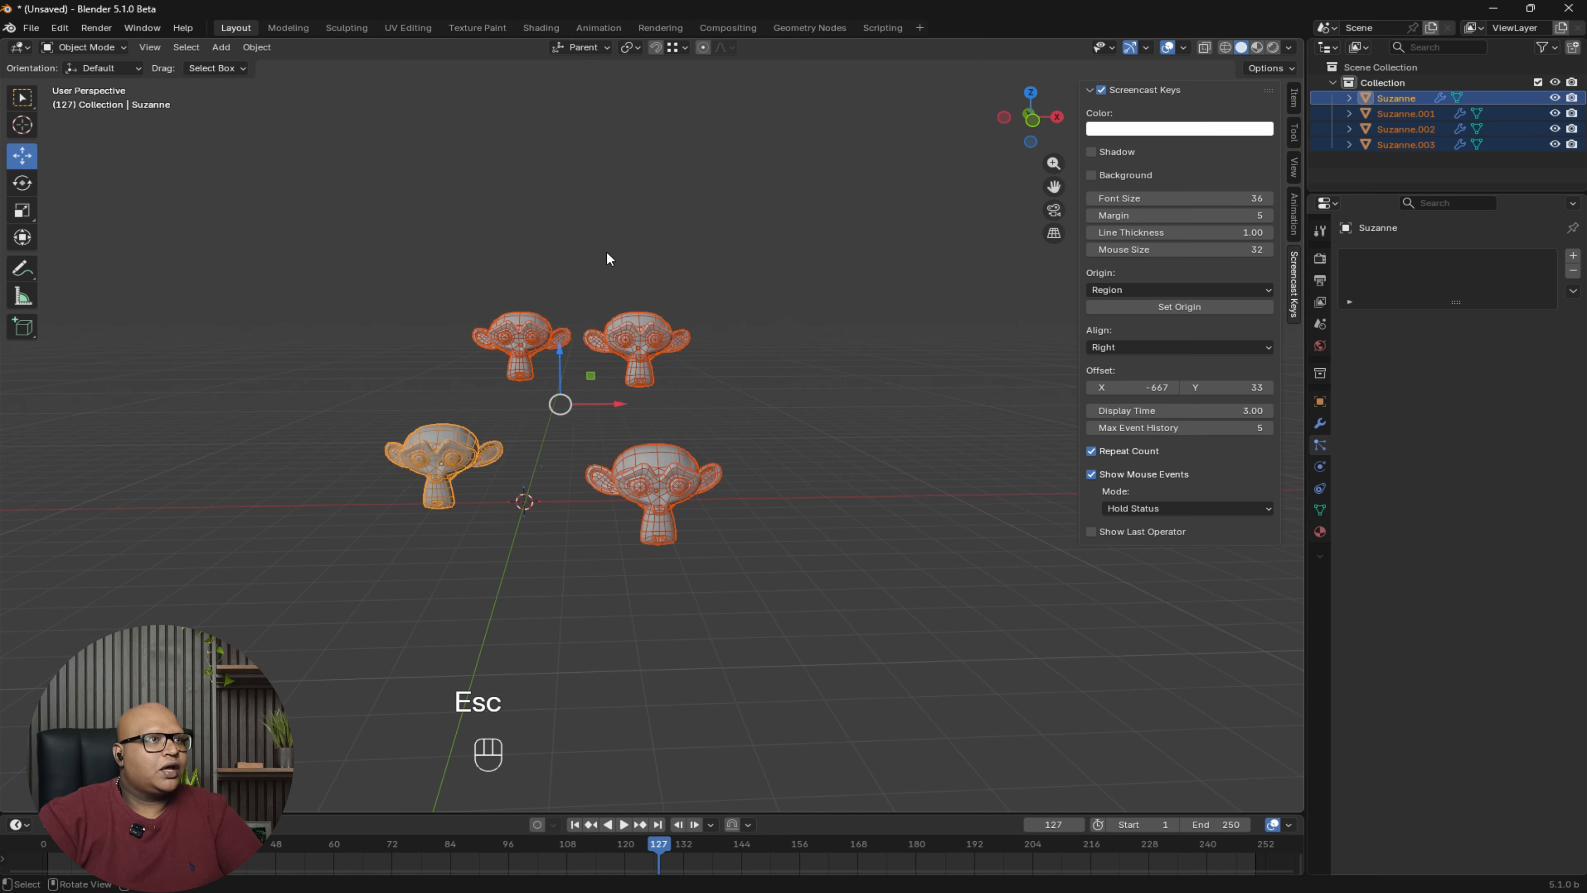
click(630, 47)
click(656, 83)
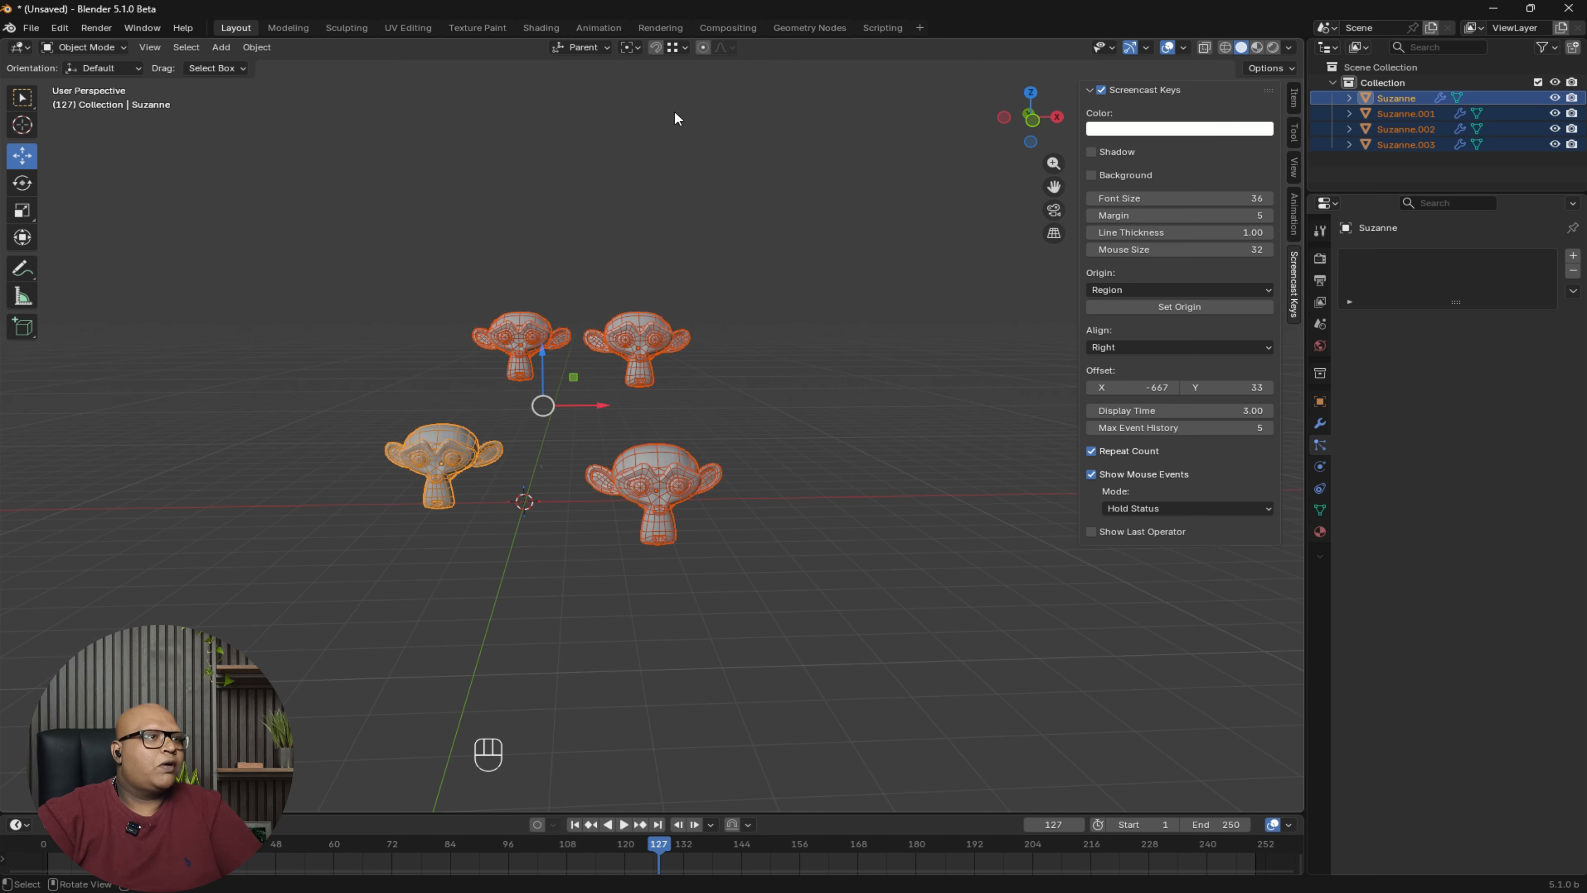
middle_drag(675, 112, 766, 303)
key(s)
key(Escape)
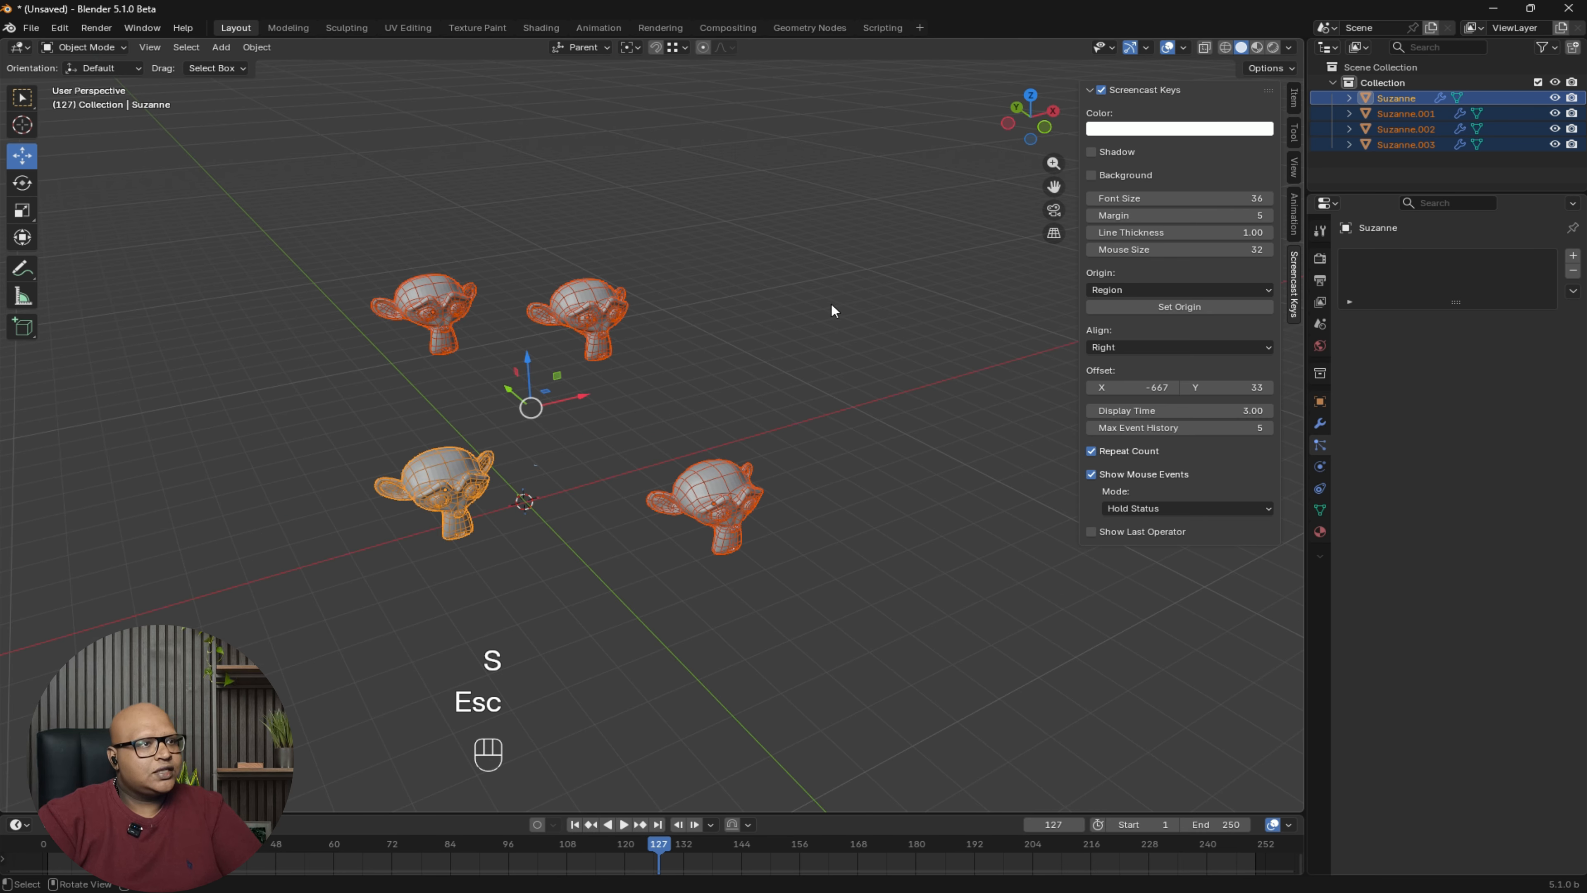
- Set the transform orientation to Global and the pivot point to Median Point
middle_drag(526, 392, 527, 415)
click(580, 48)
click(636, 48)
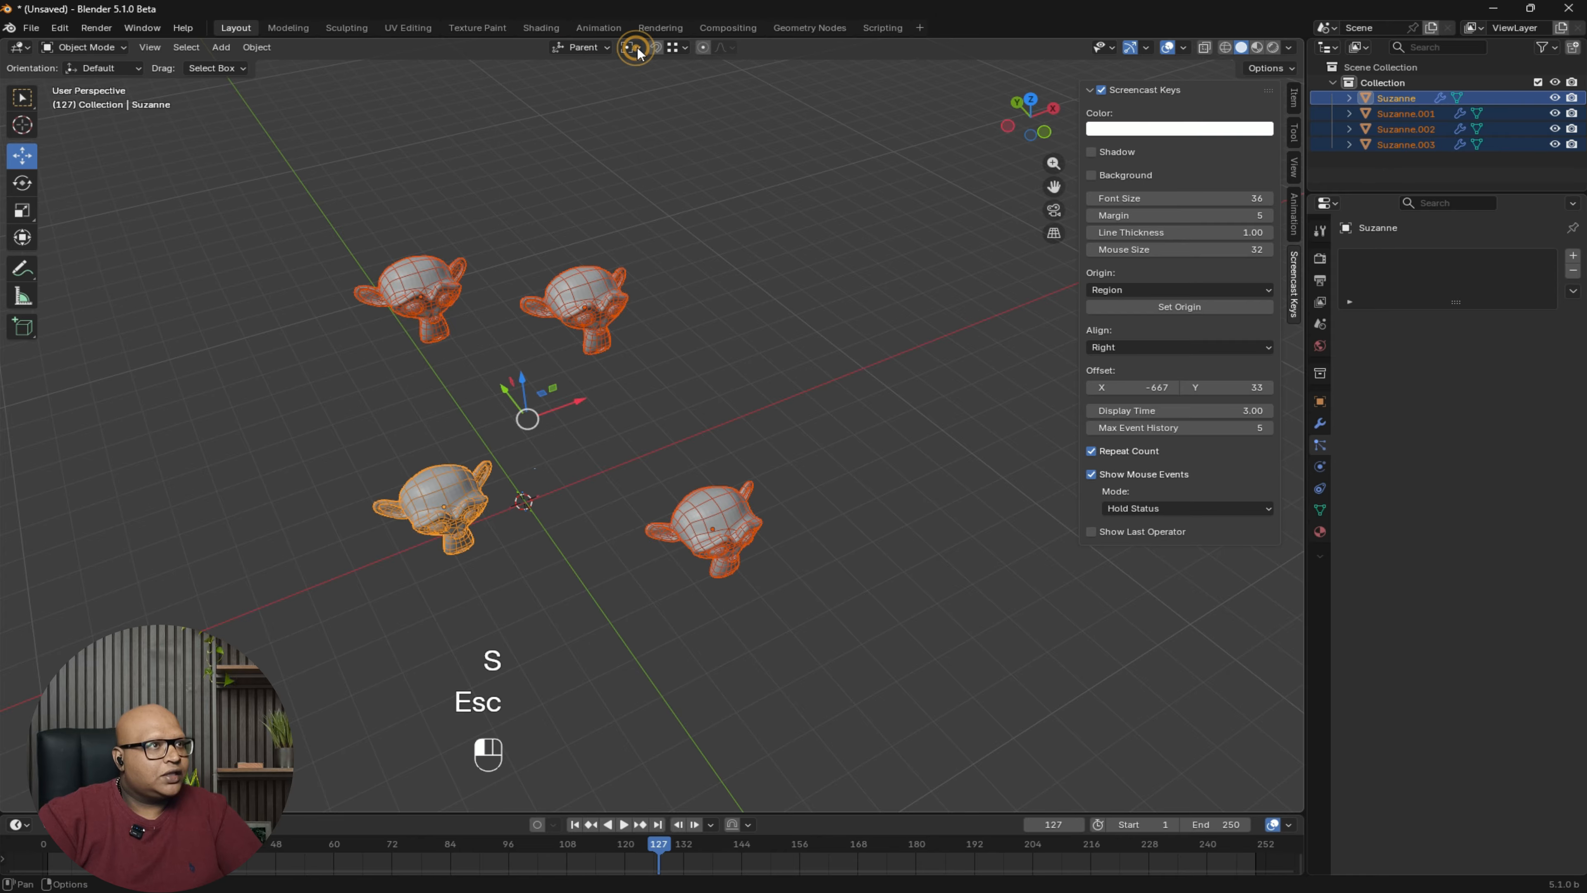
click(593, 50)
click(563, 97)
click(640, 52)
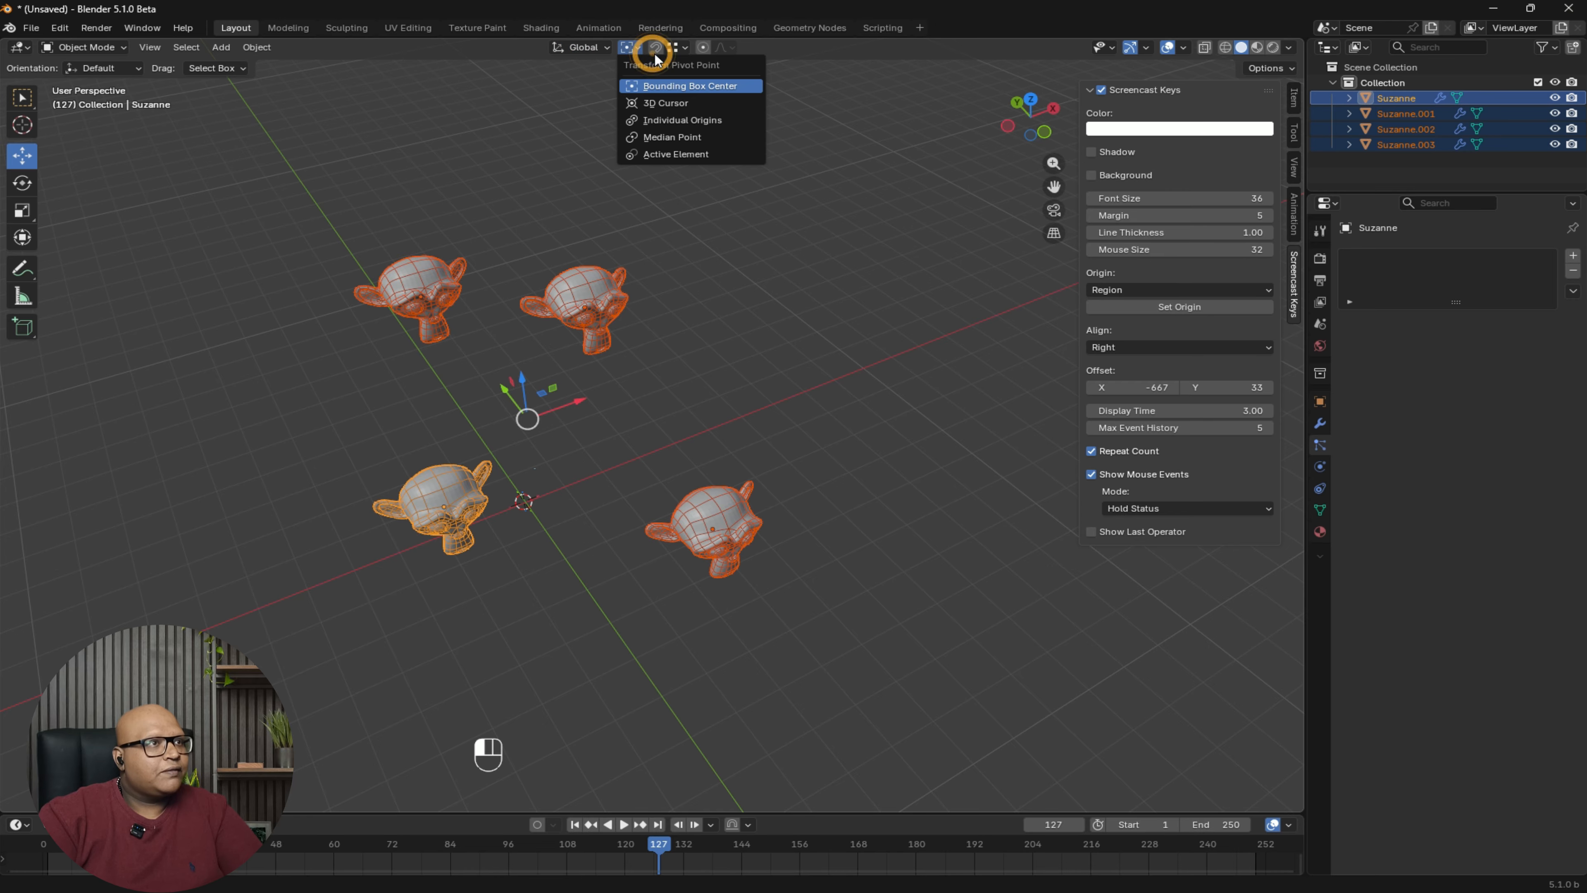
click(671, 137)
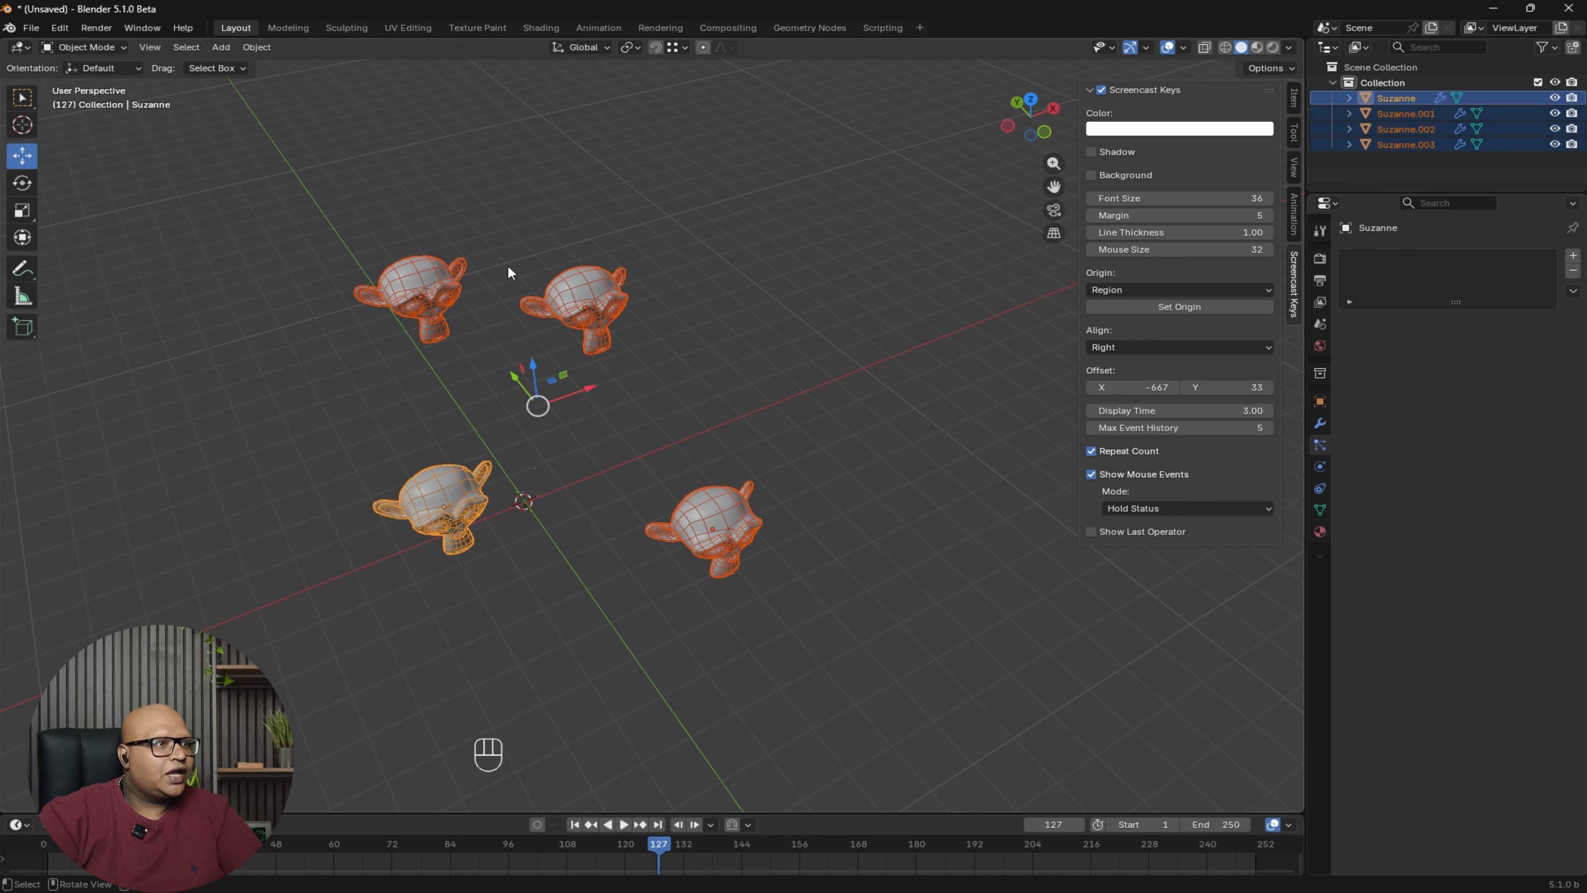
- In top view, switch the pivot point to Bounding Box Center to compare its position with the median point
key(KP_7)
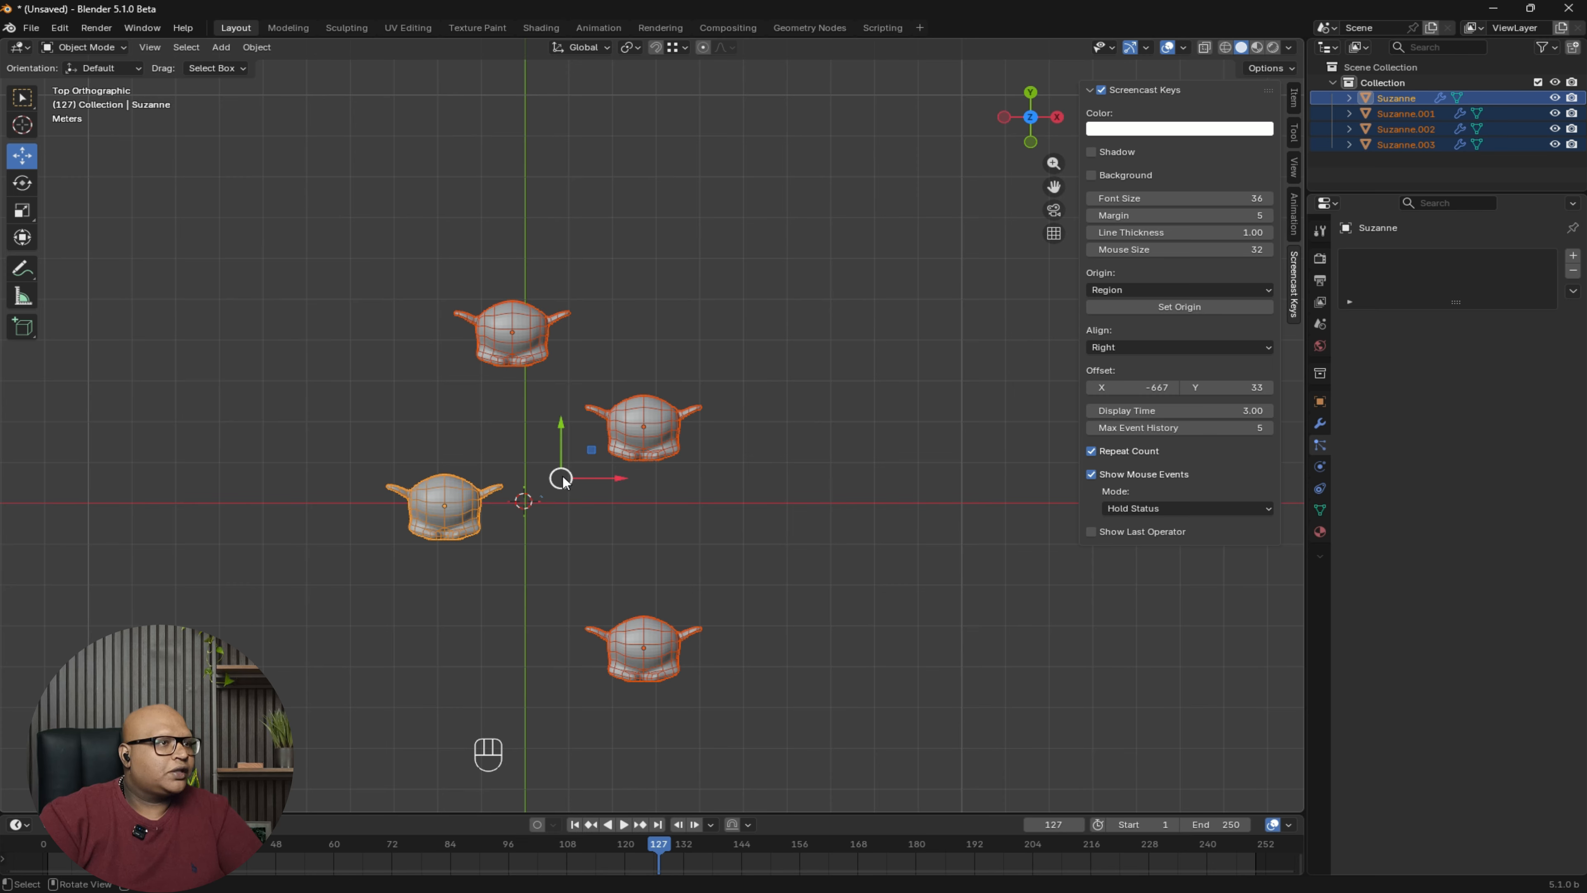
click(637, 50)
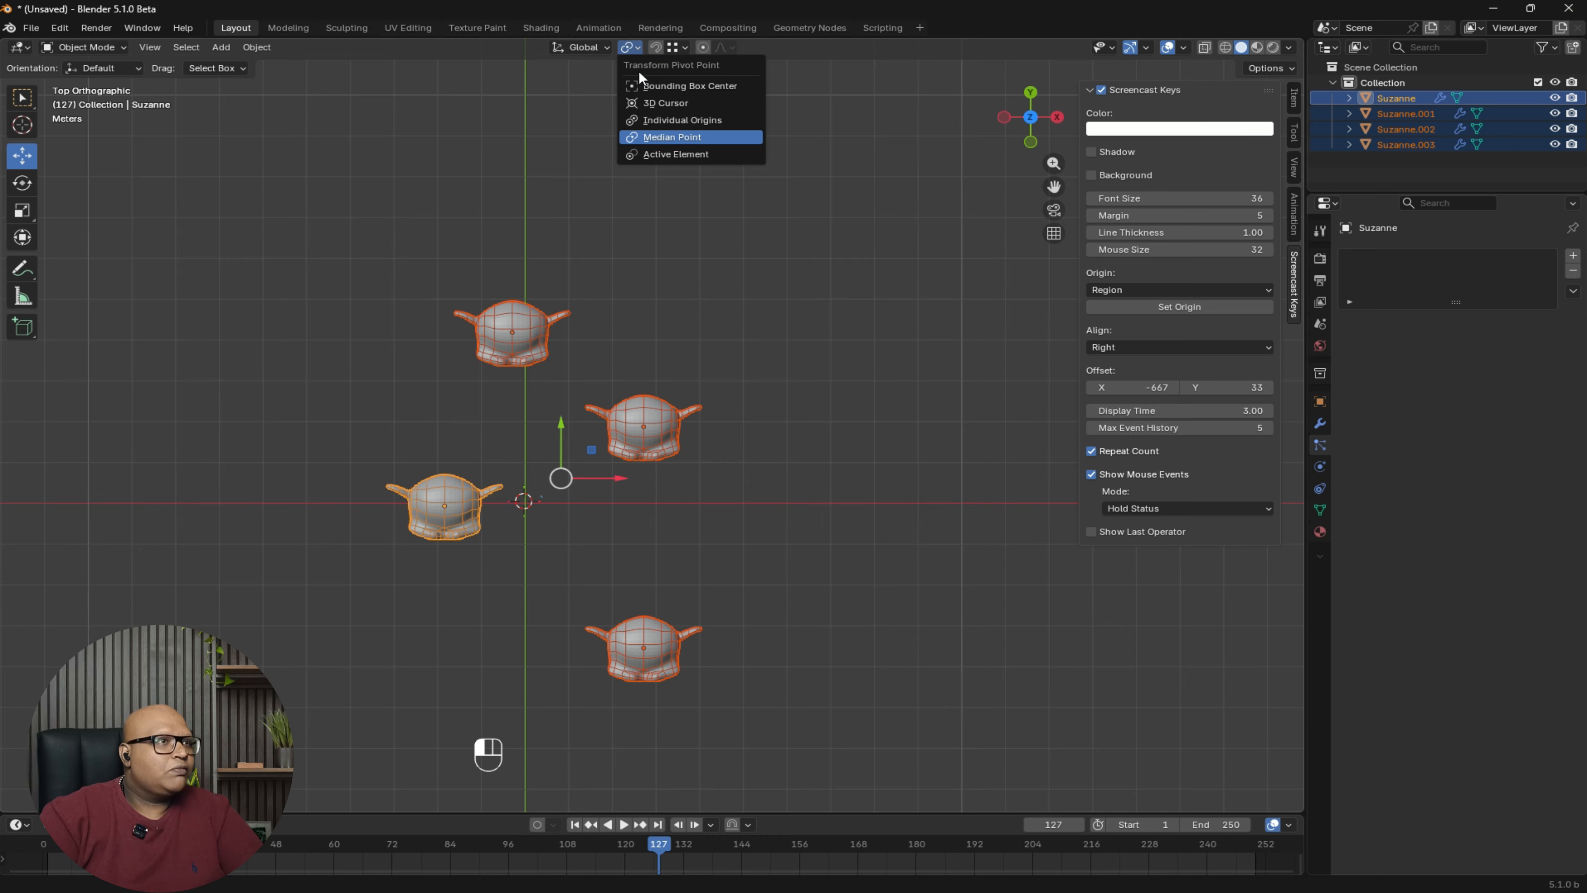
click(640, 77)
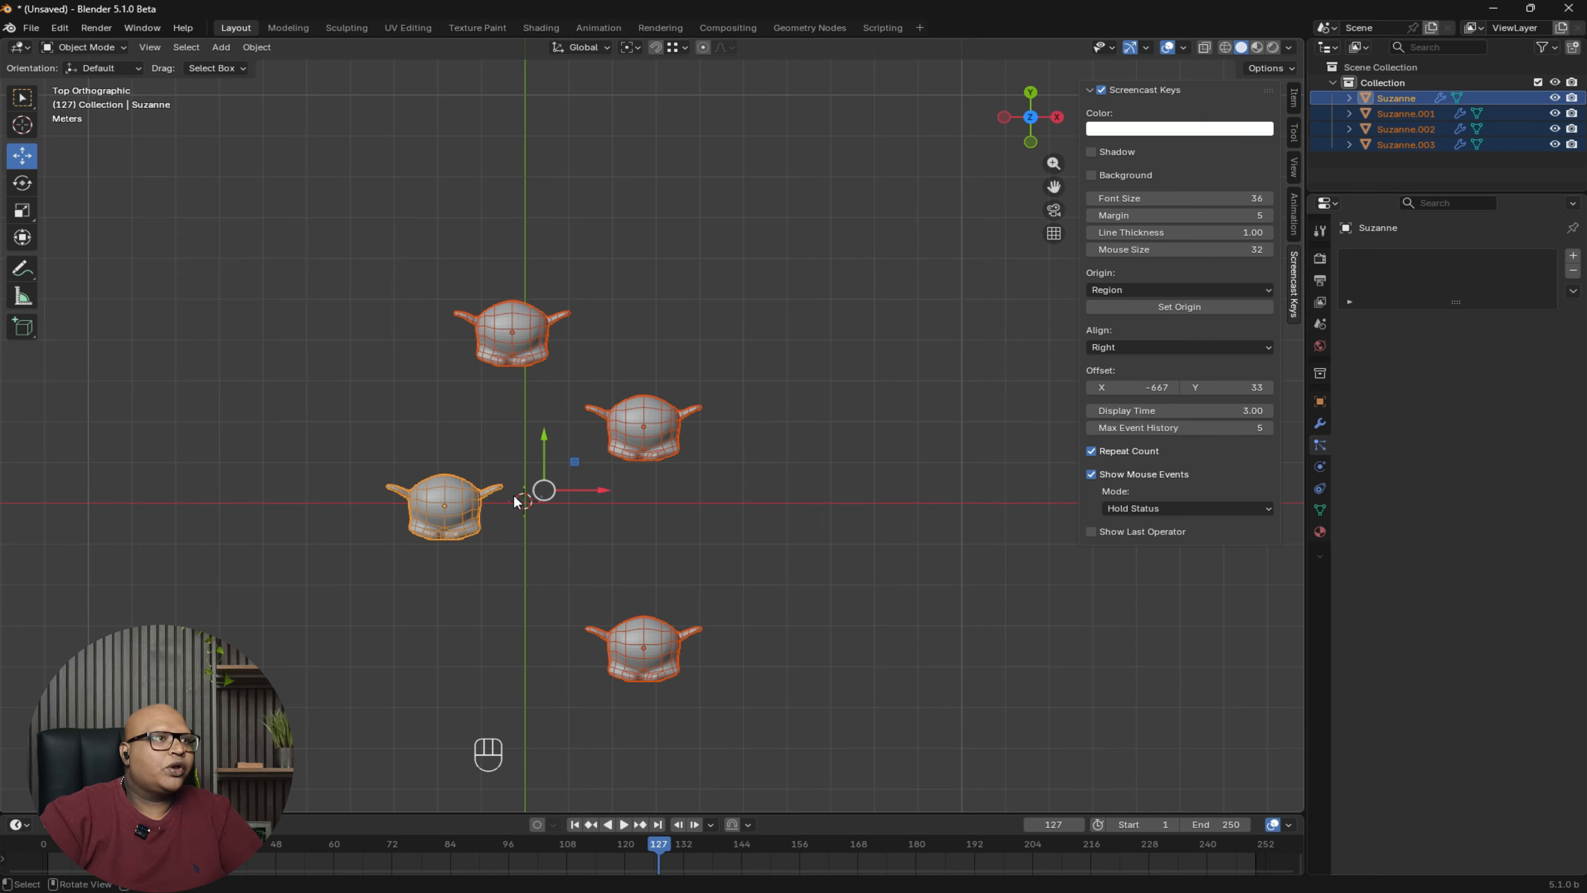
- Set the pivot point back to Median Point, try scaling the four heads in perspective, and cancel the change
click(633, 53)
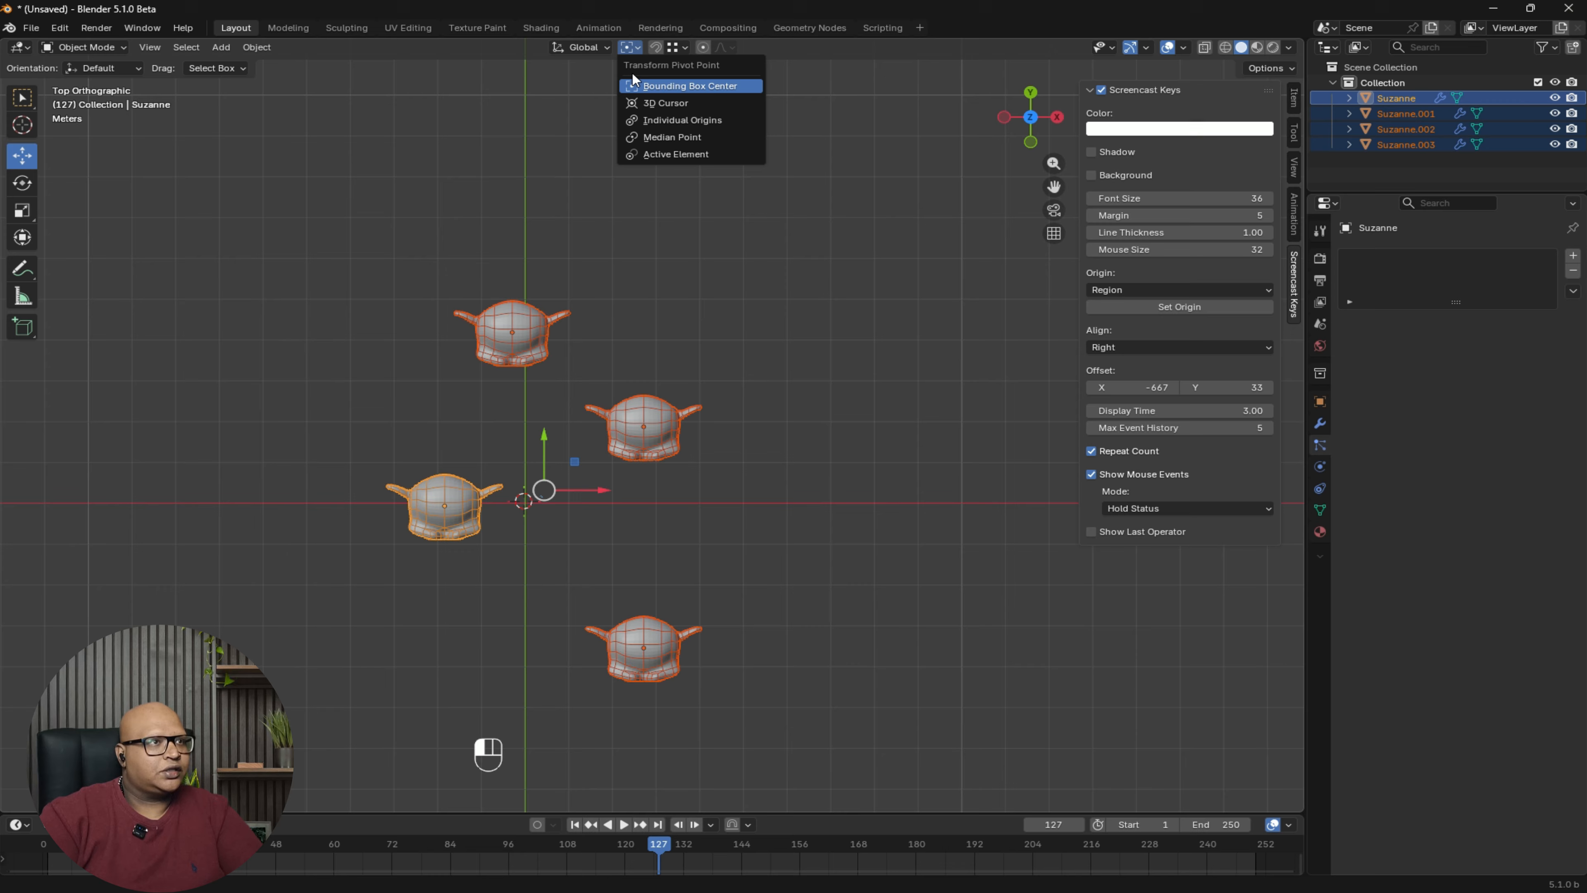
click(651, 132)
middle_drag(651, 132, 734, 477)
key(s)
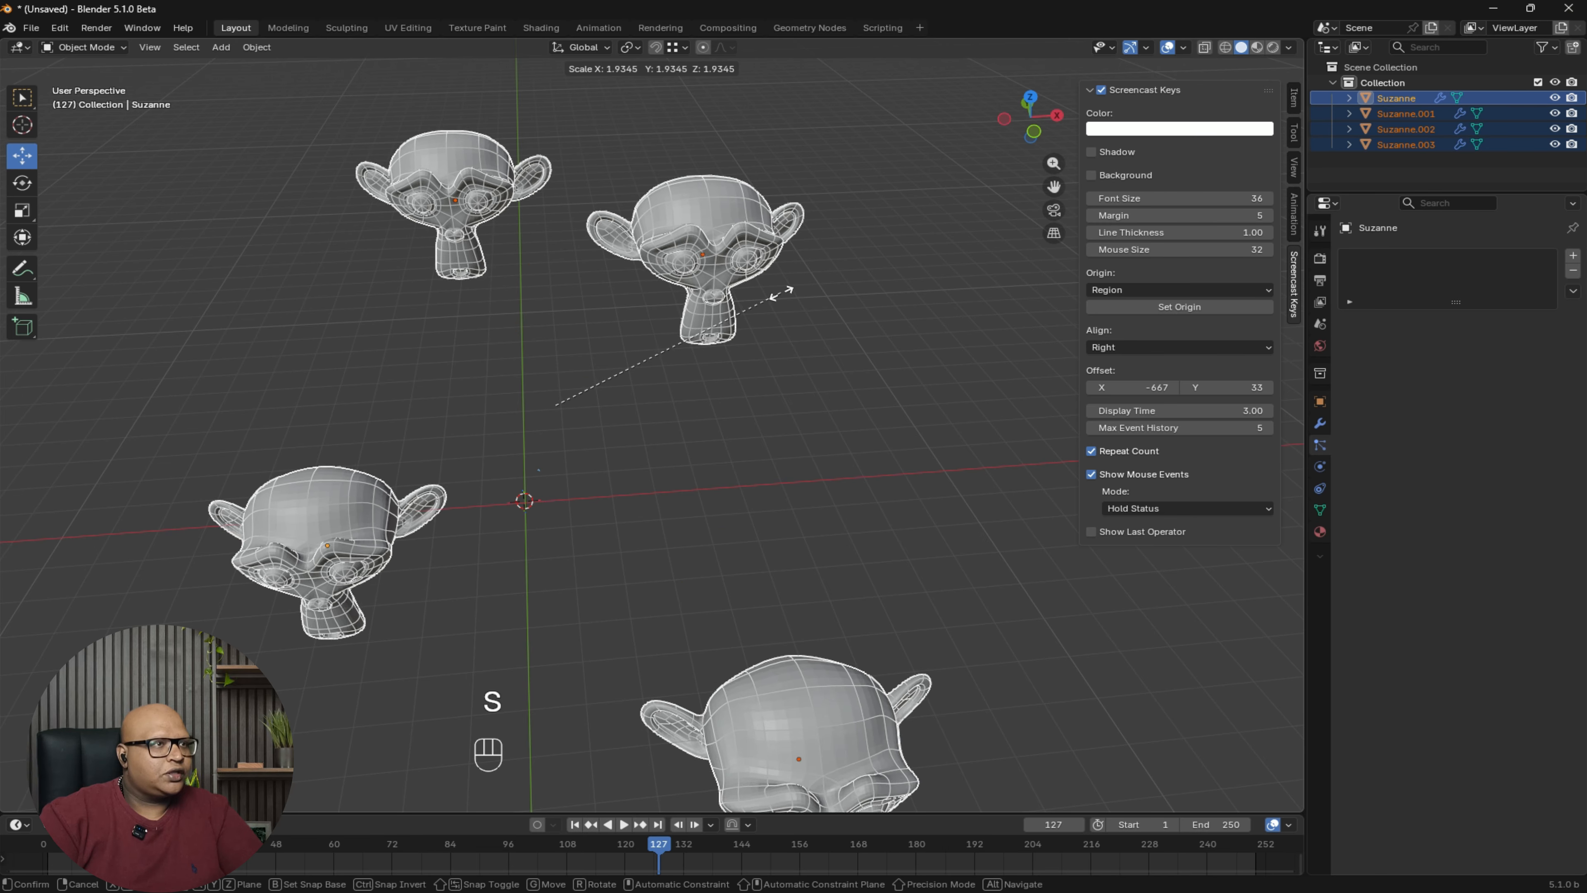
key(Escape)
middle_drag(634, 125, 708, 300)
click(628, 47)
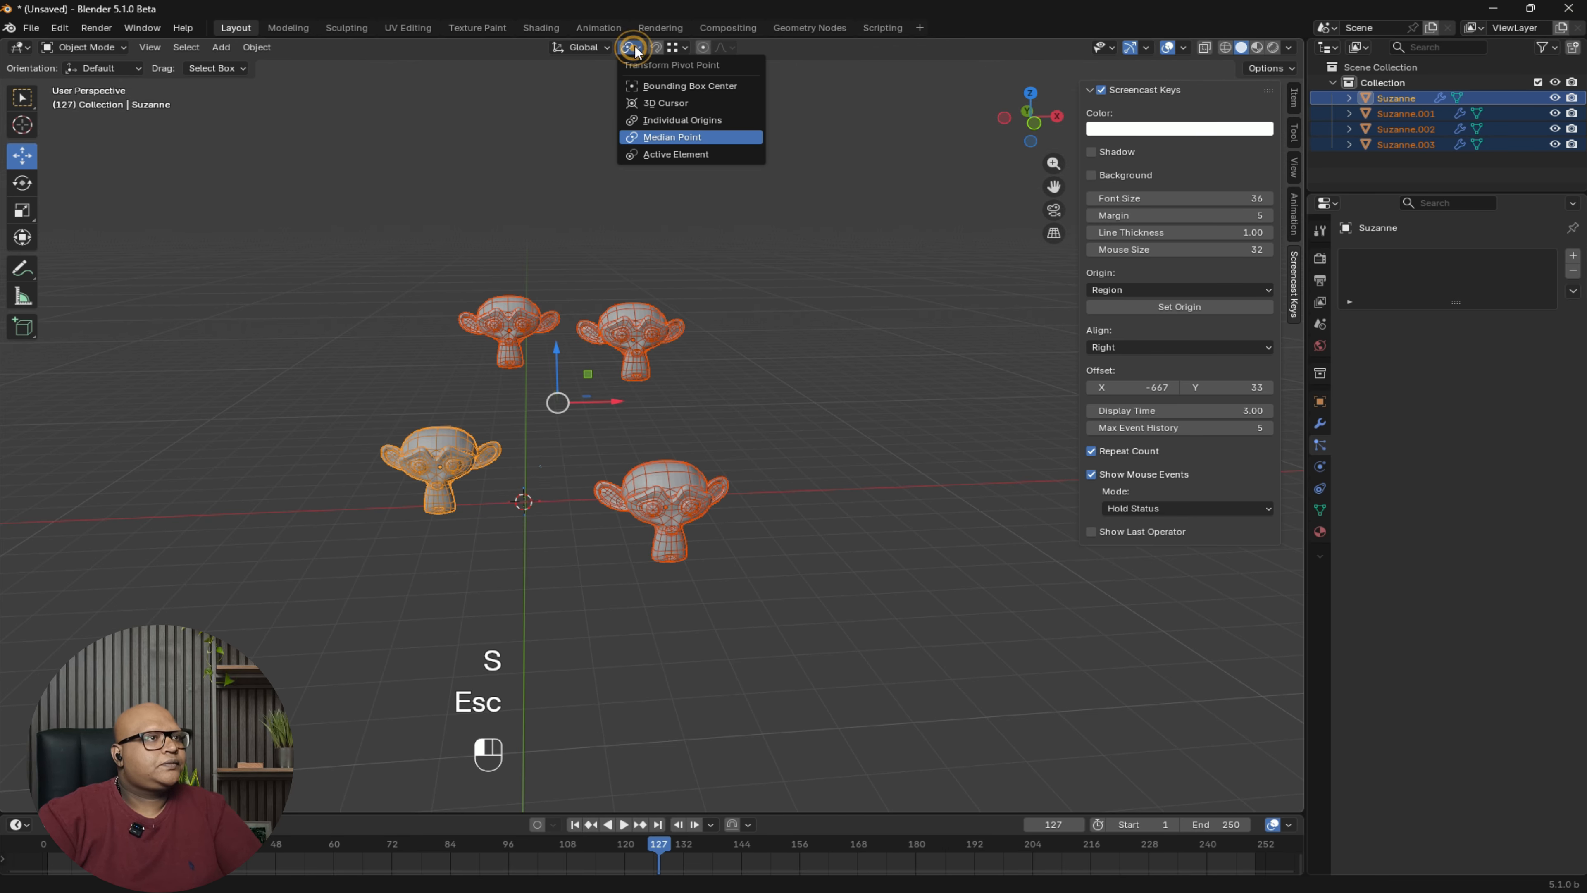
click(723, 398)
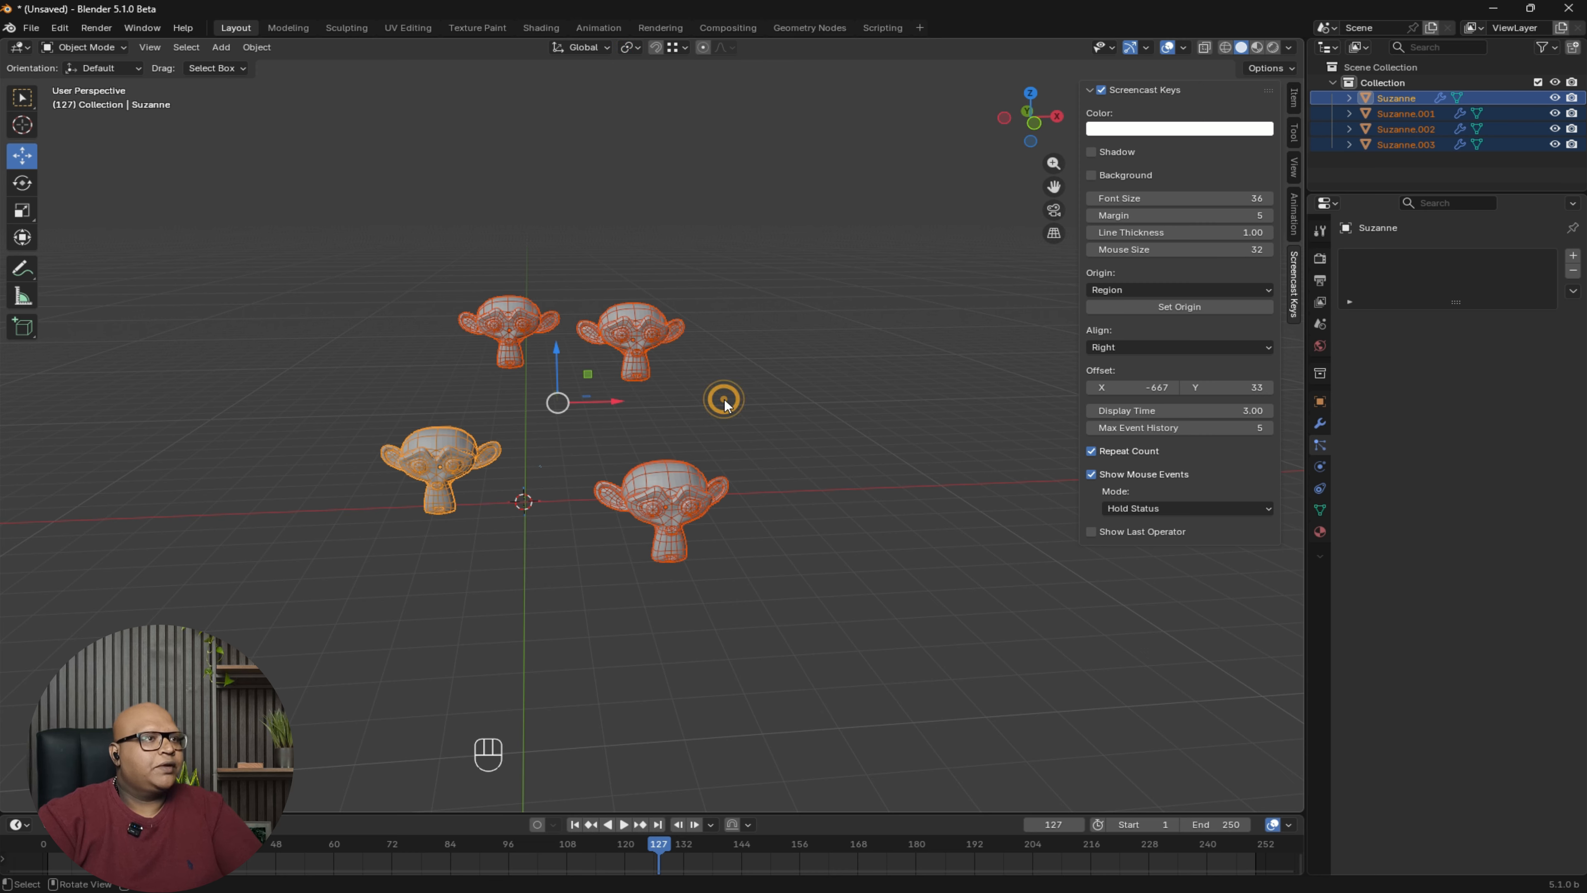
- In front view, deselect everything and reselect all four heads one by one, ending with the lower-right head as the active object
scroll(642, 597, down, 2)
alt+middle_drag(758, 536, 728, 500)
scroll(718, 442, up, 4)
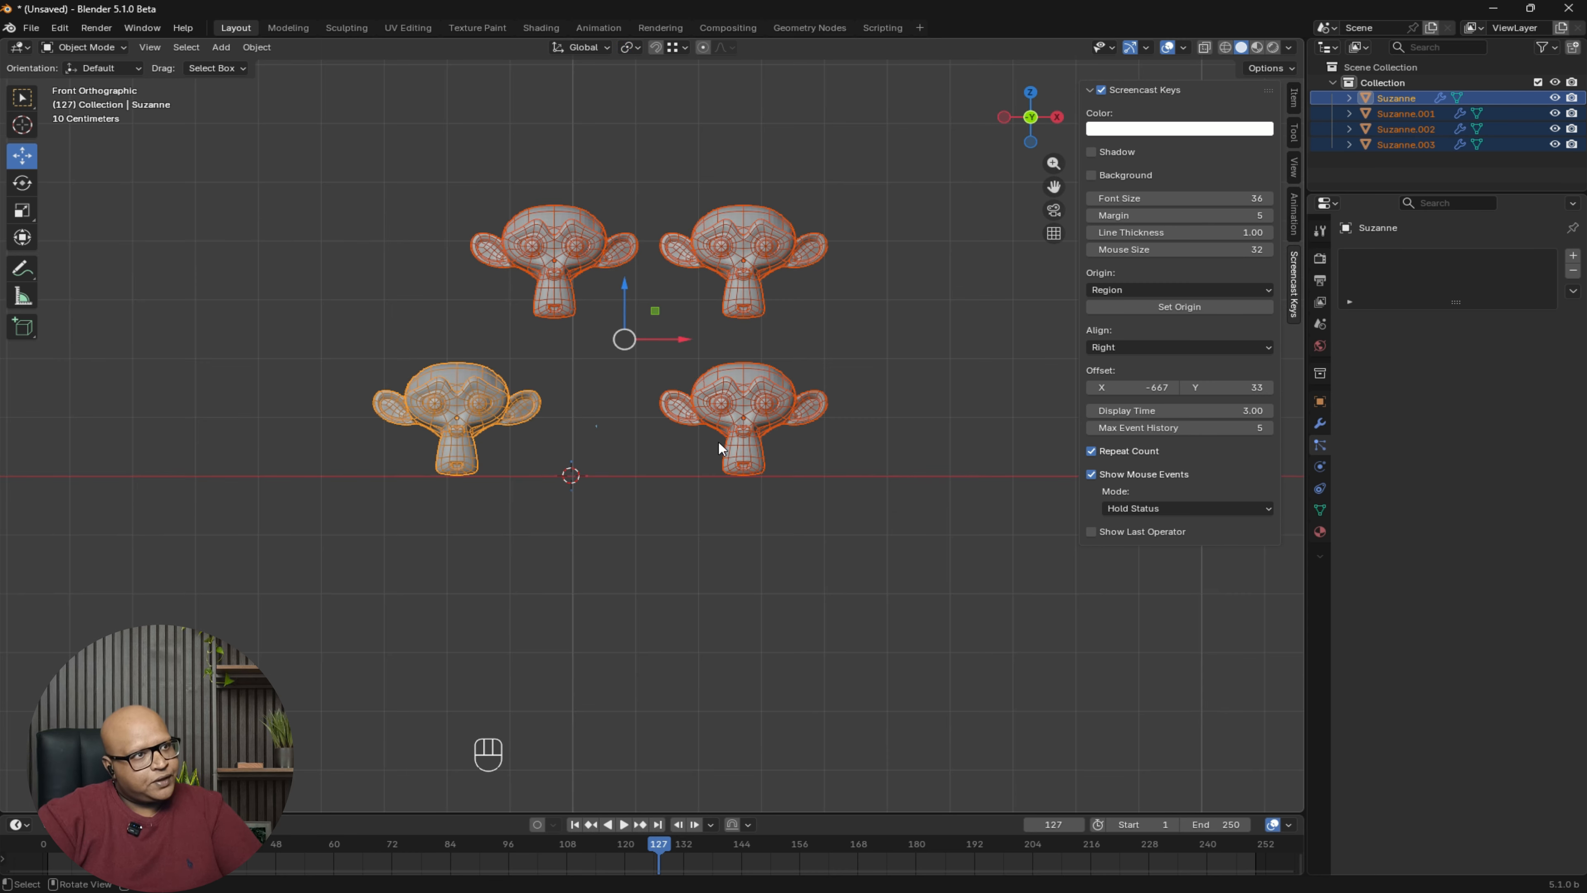
shift+middle_drag(875, 432, 676, 390)
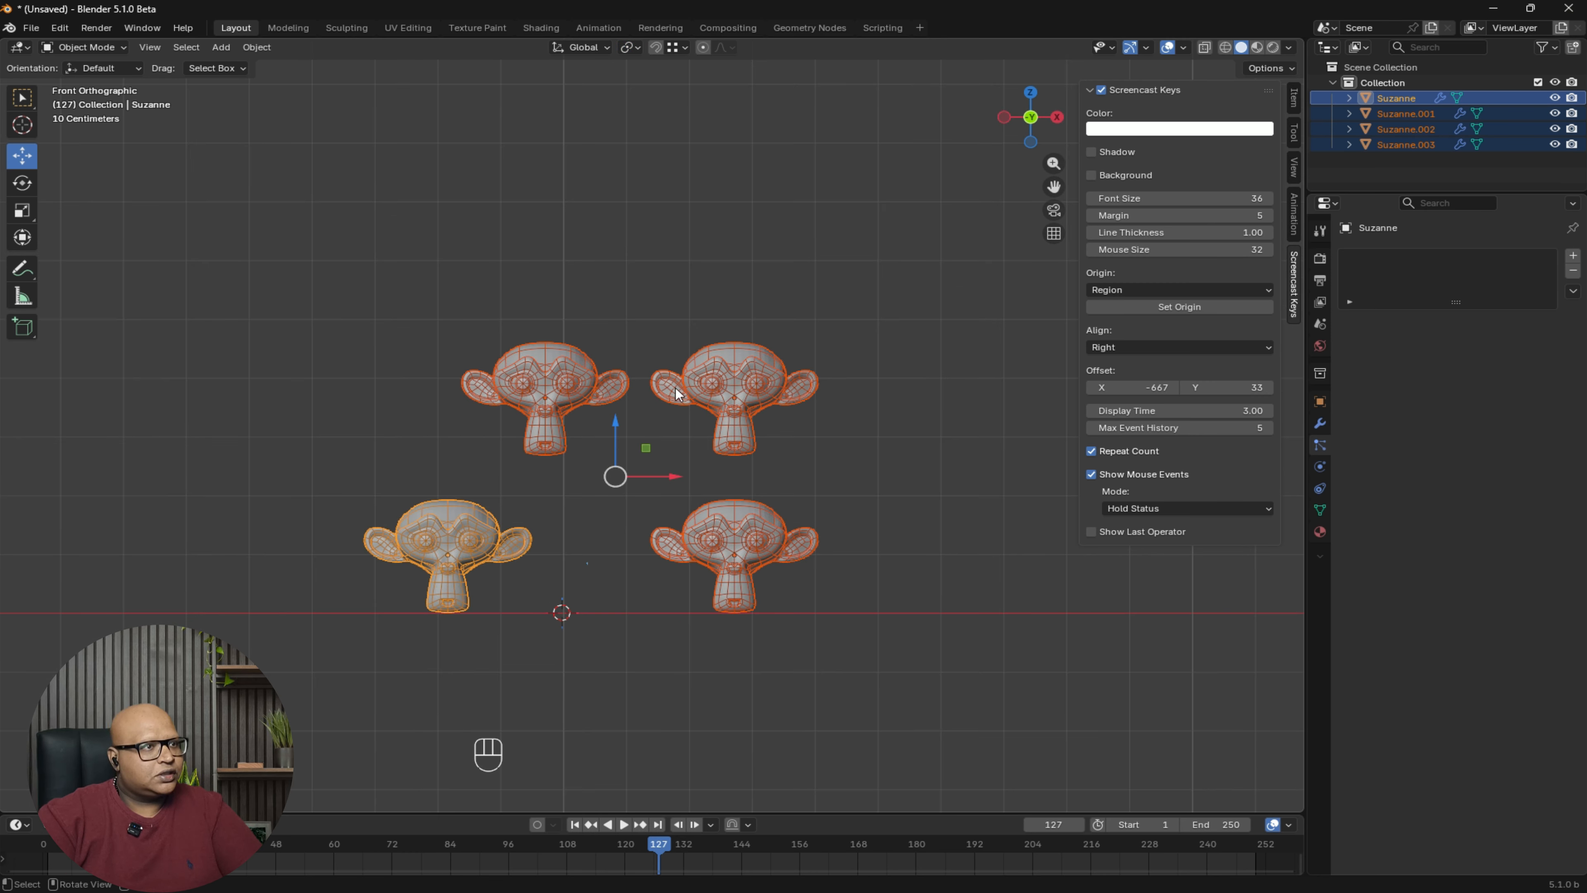
scroll(772, 500, up, 2)
shift+middle_drag(888, 509, 885, 528)
click(1031, 409)
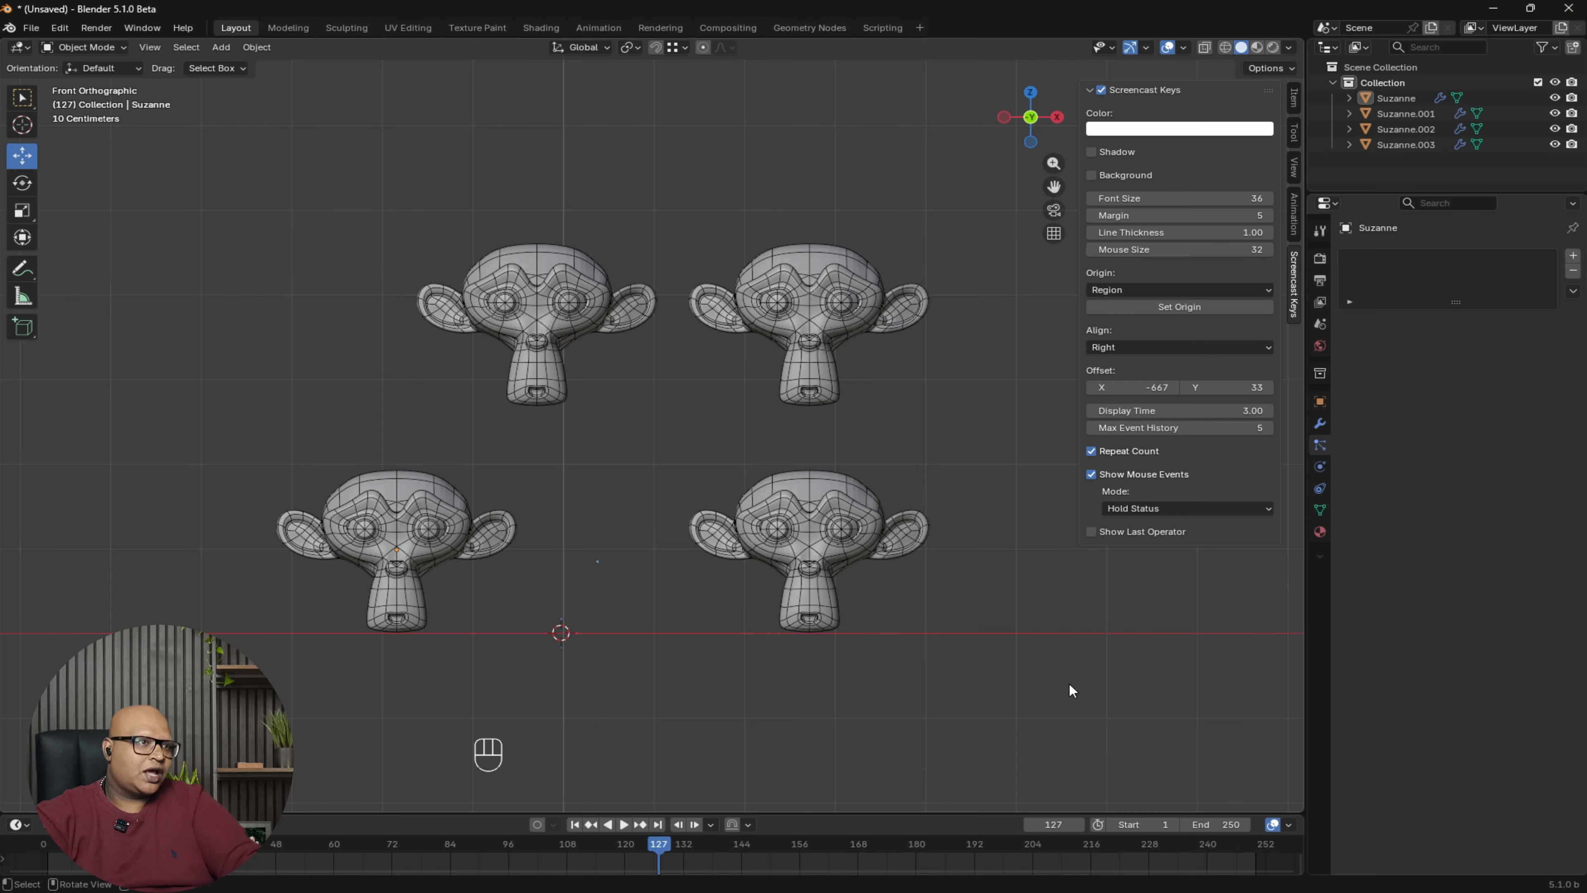
click(417, 549)
shift+click(565, 322)
shift+click(819, 288)
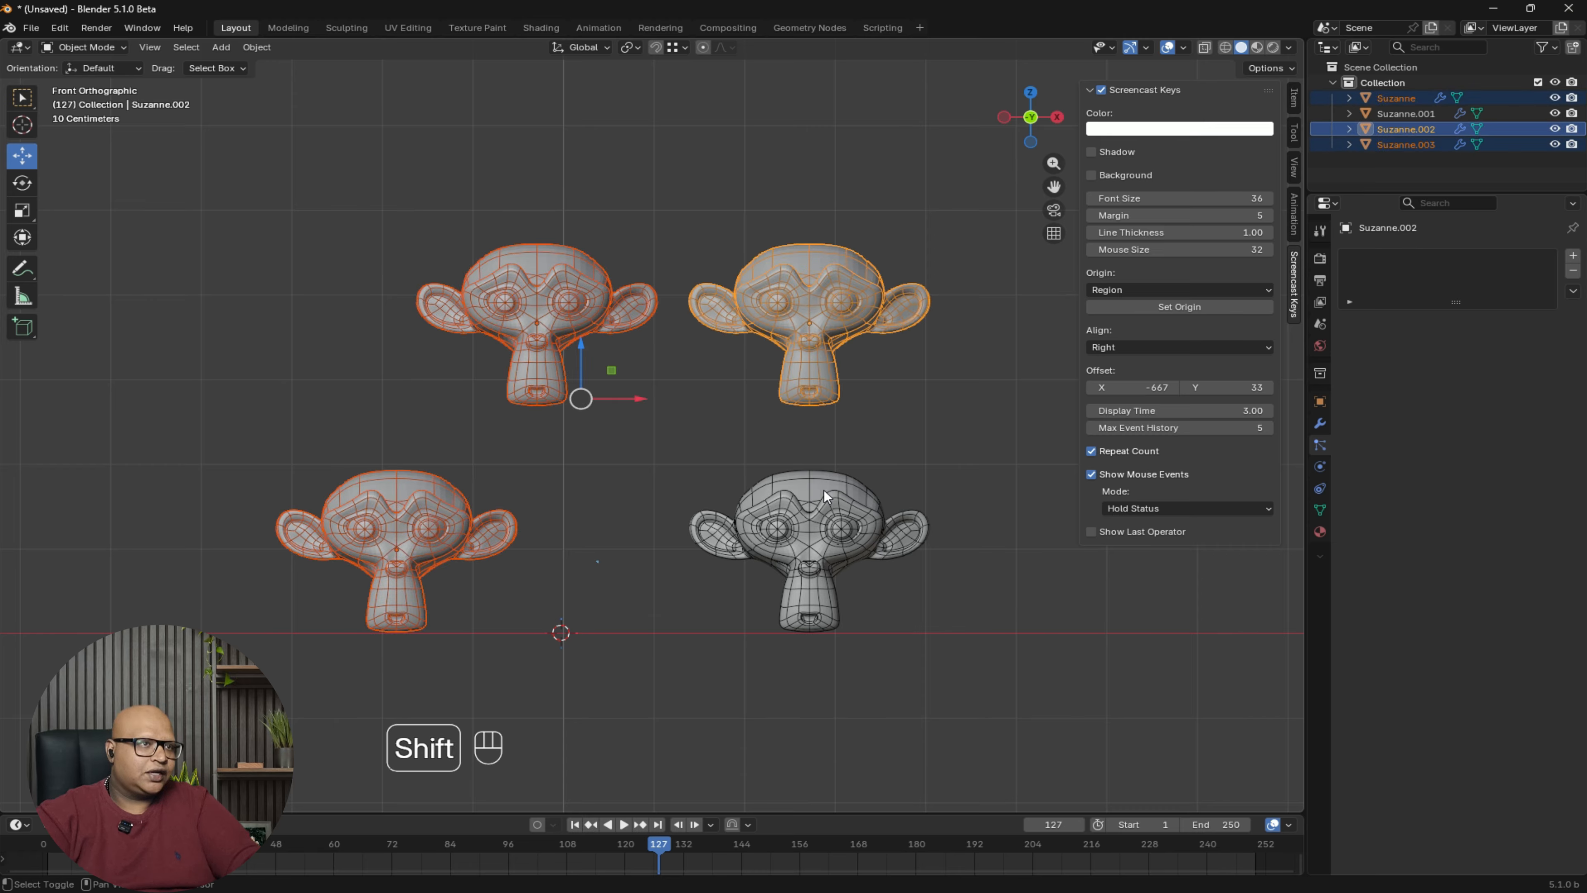
shift+click(816, 532)
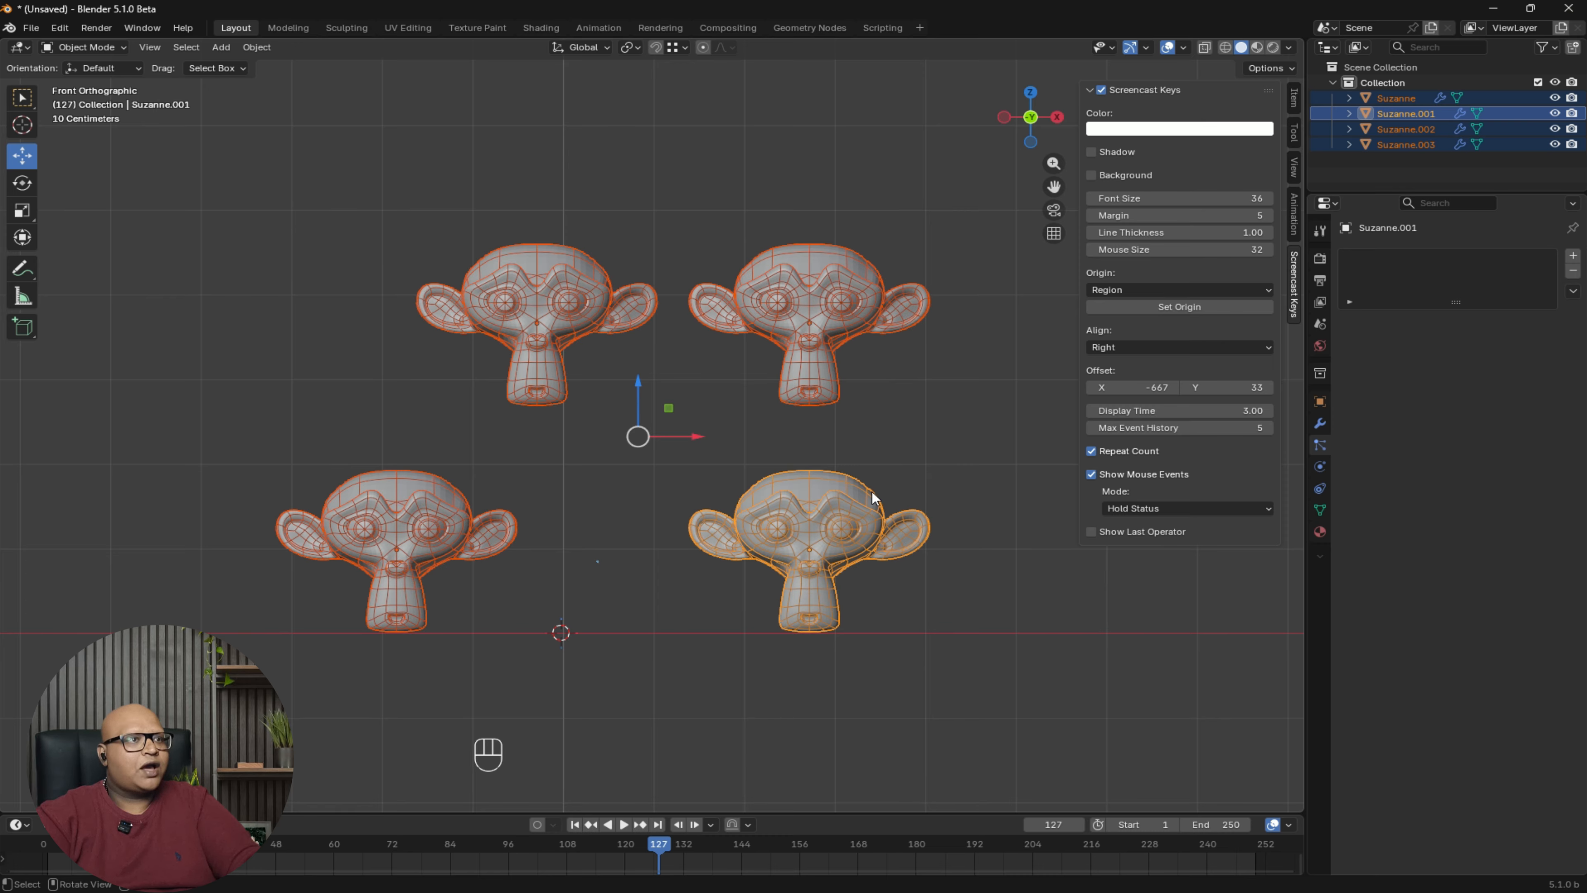
- Set the pivot point to Active Element, try scaling the four heads around the active lower-right head, and cancel each change
click(629, 48)
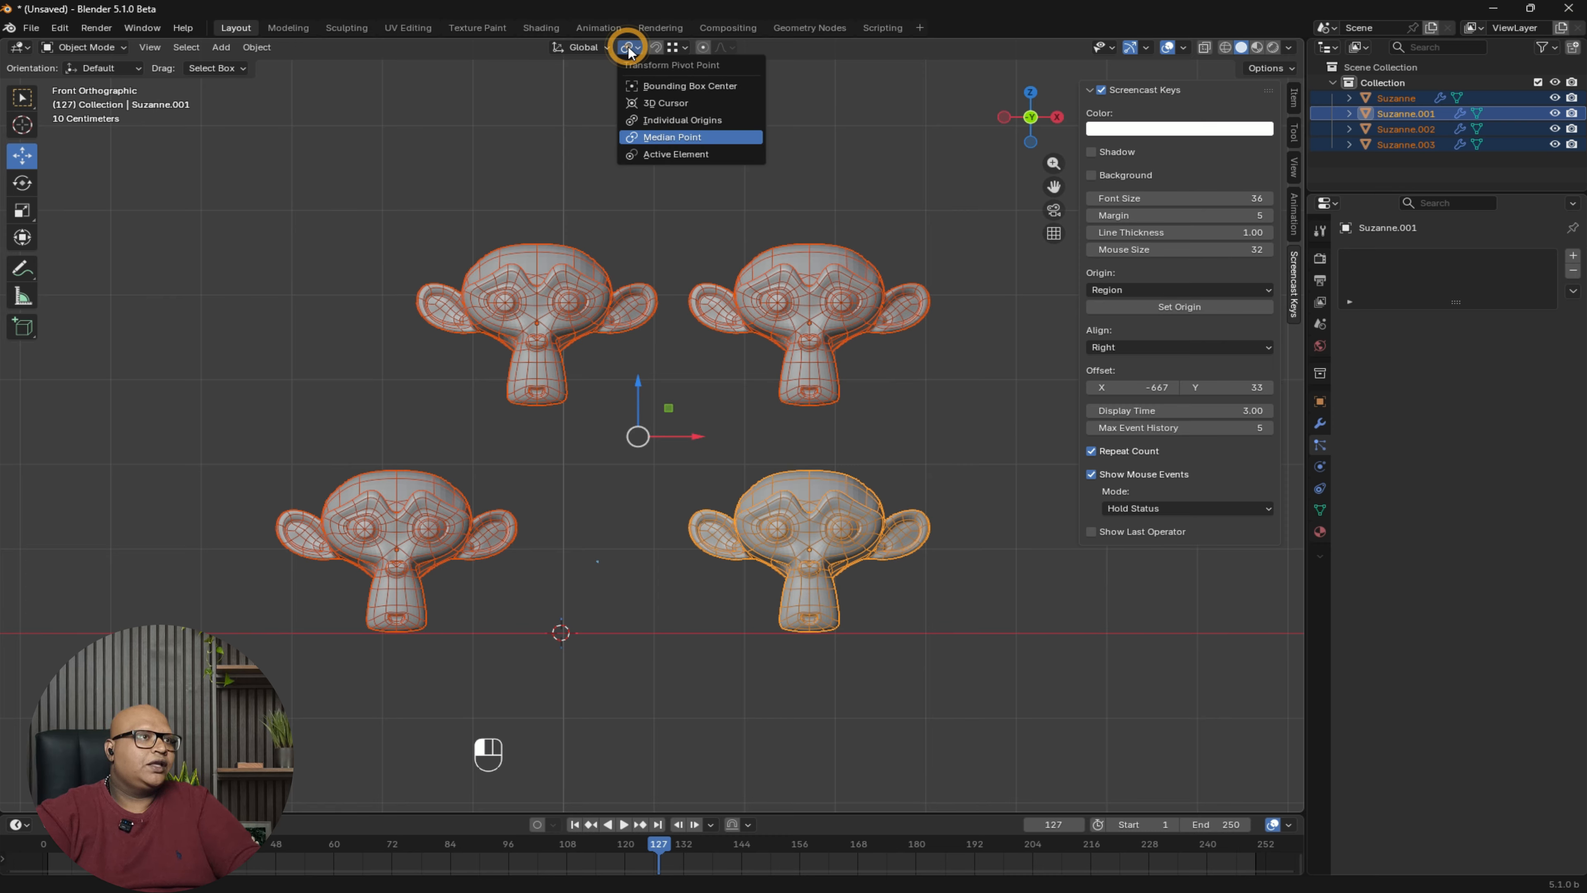
click(681, 155)
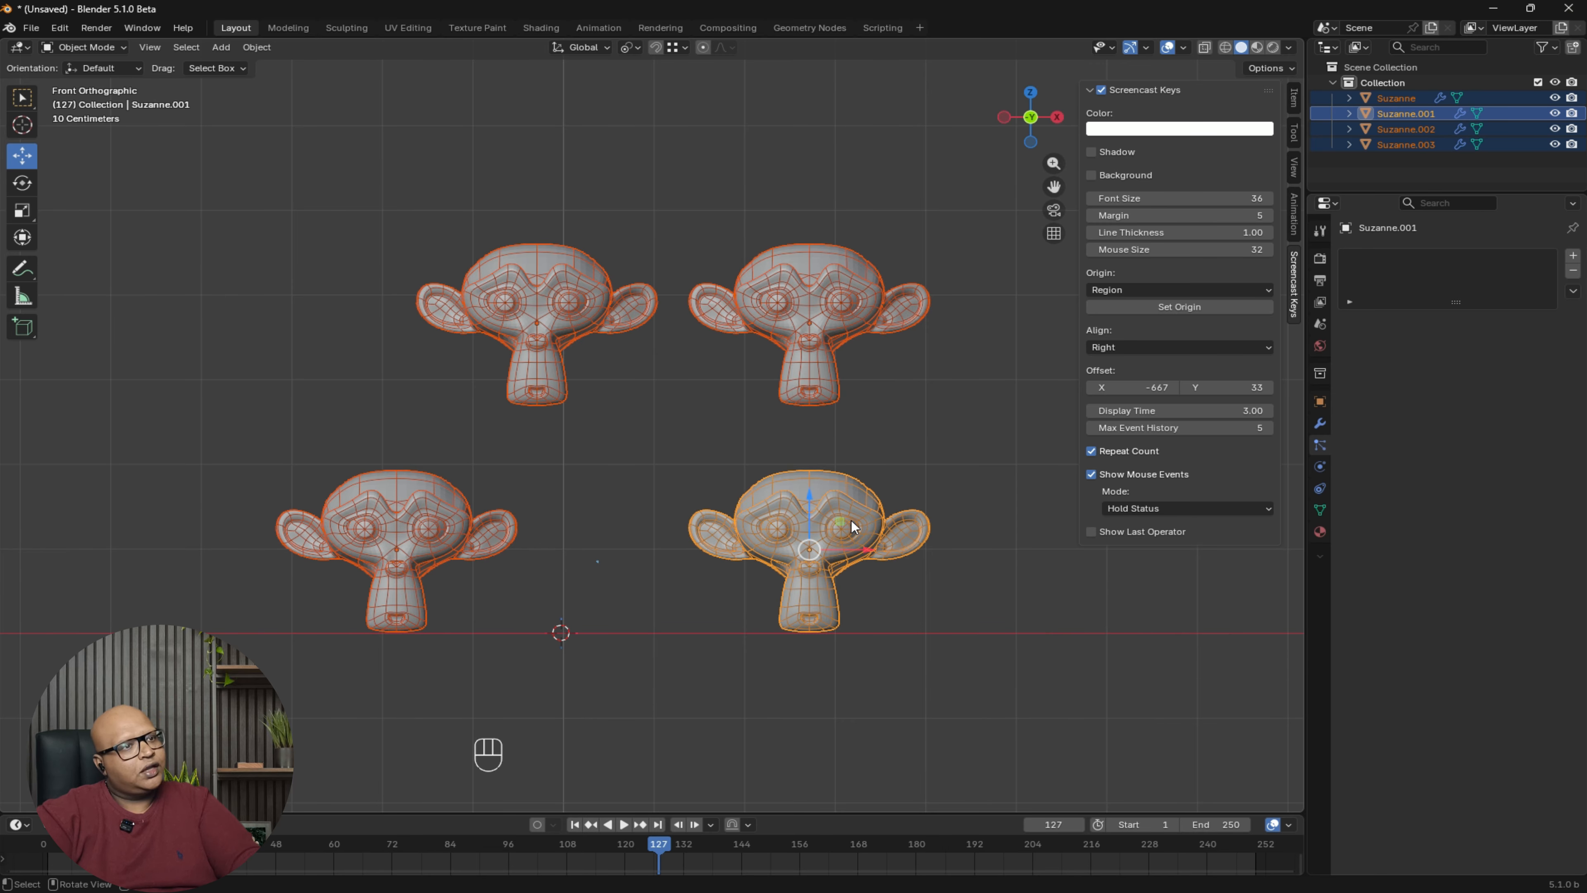
shift+middle_drag(804, 543, 779, 538)
key(s)
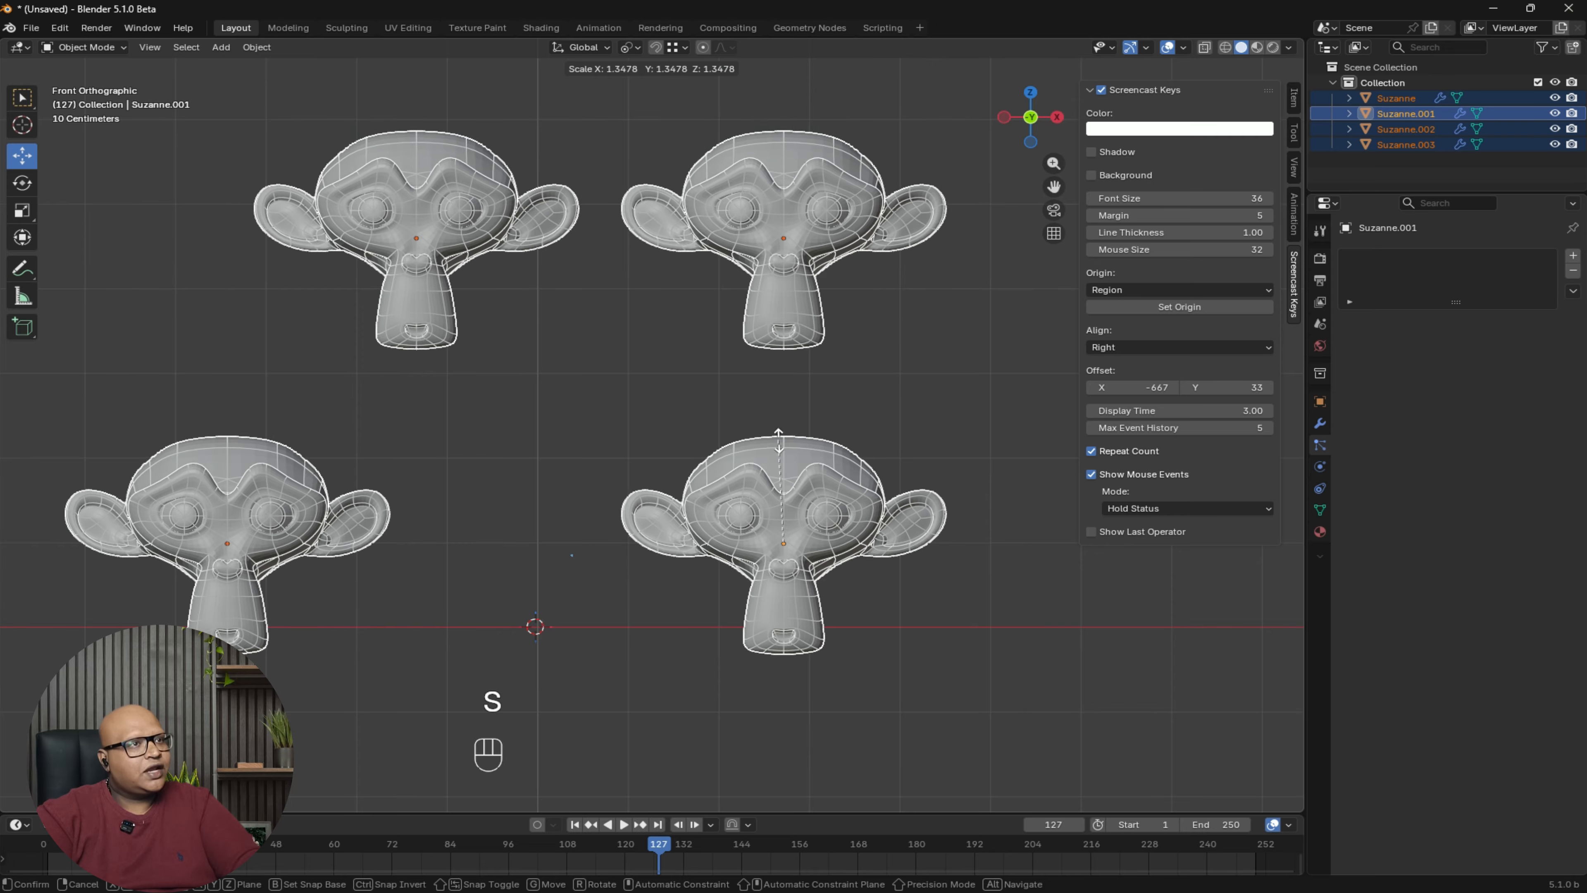
key(Escape)
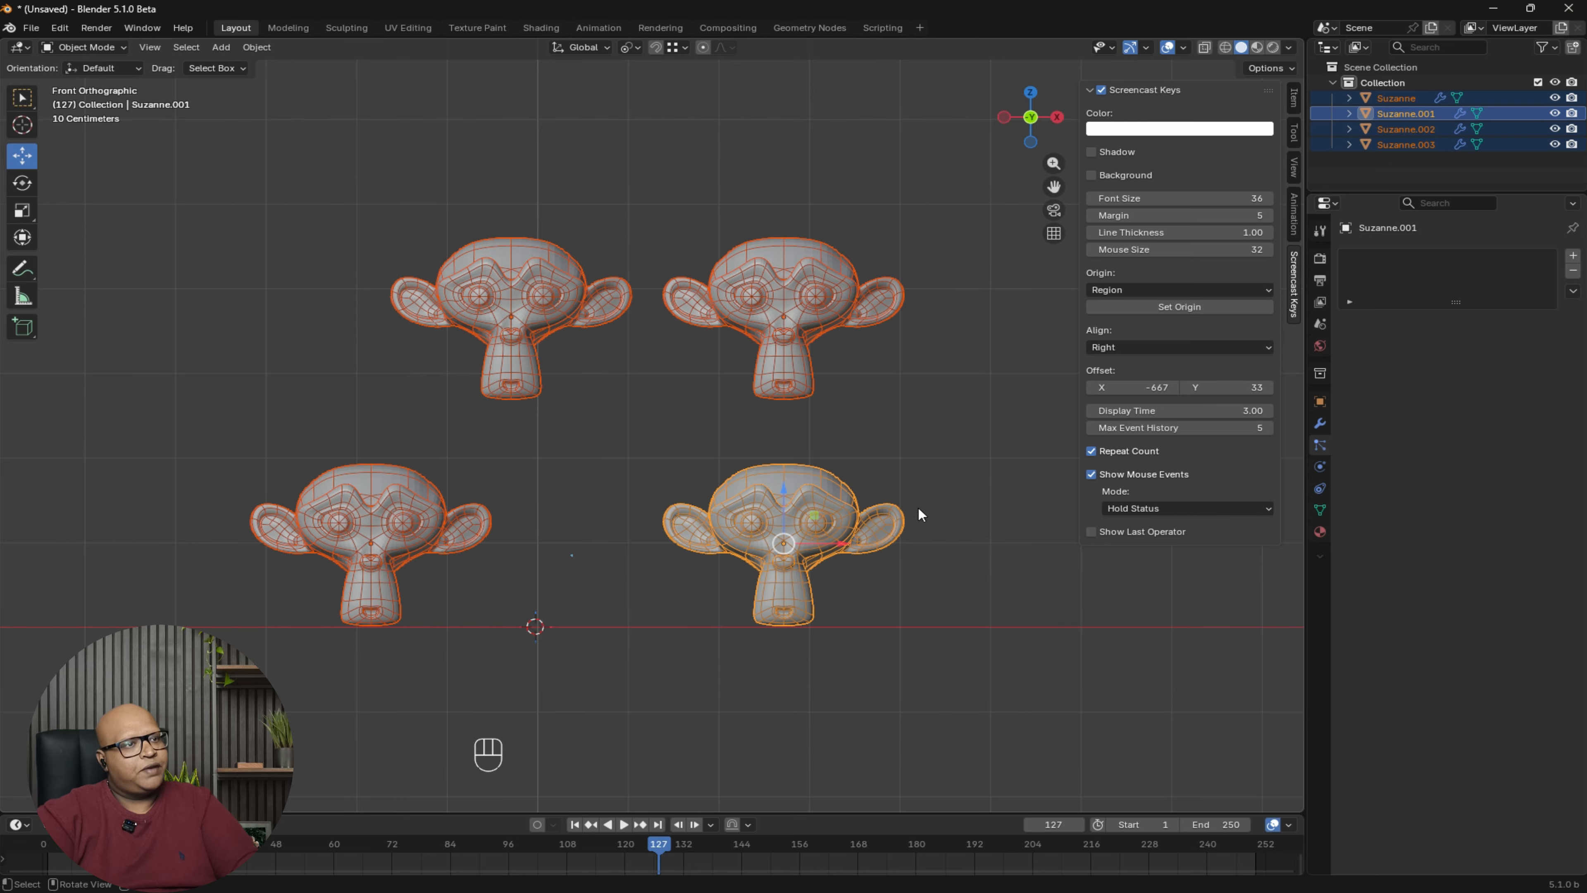
key(s)
key(Escape)
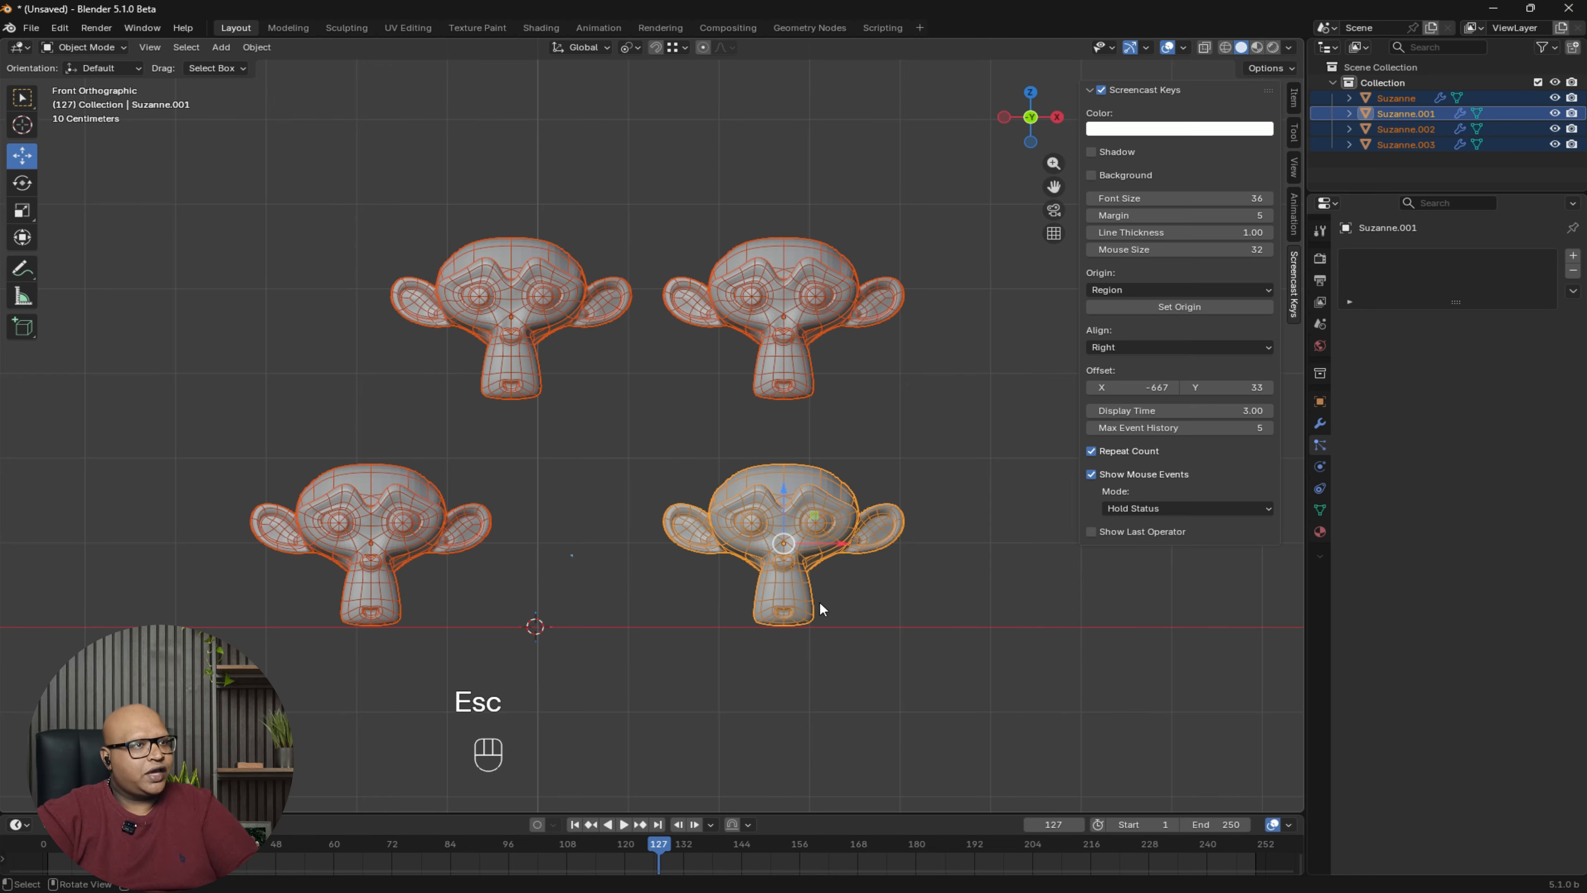
- In perspective, duplicate the four monkey heads twice, placing each set of copies further along the global X axis
middle_drag(774, 457, 893, 564)
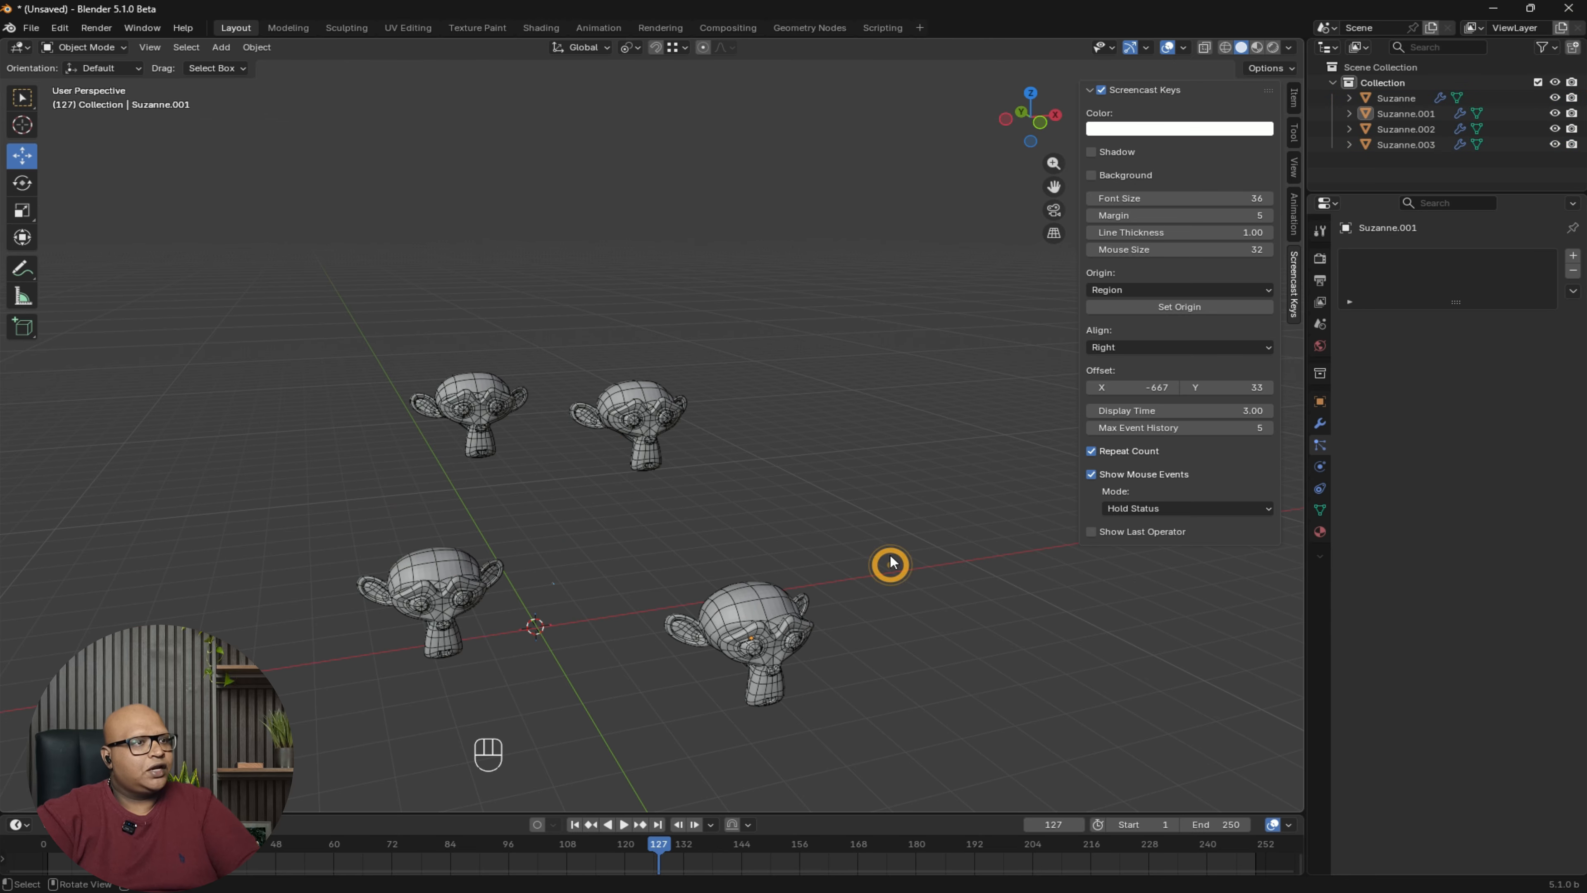
scroll(734, 451, down, 2)
key(shift+d)
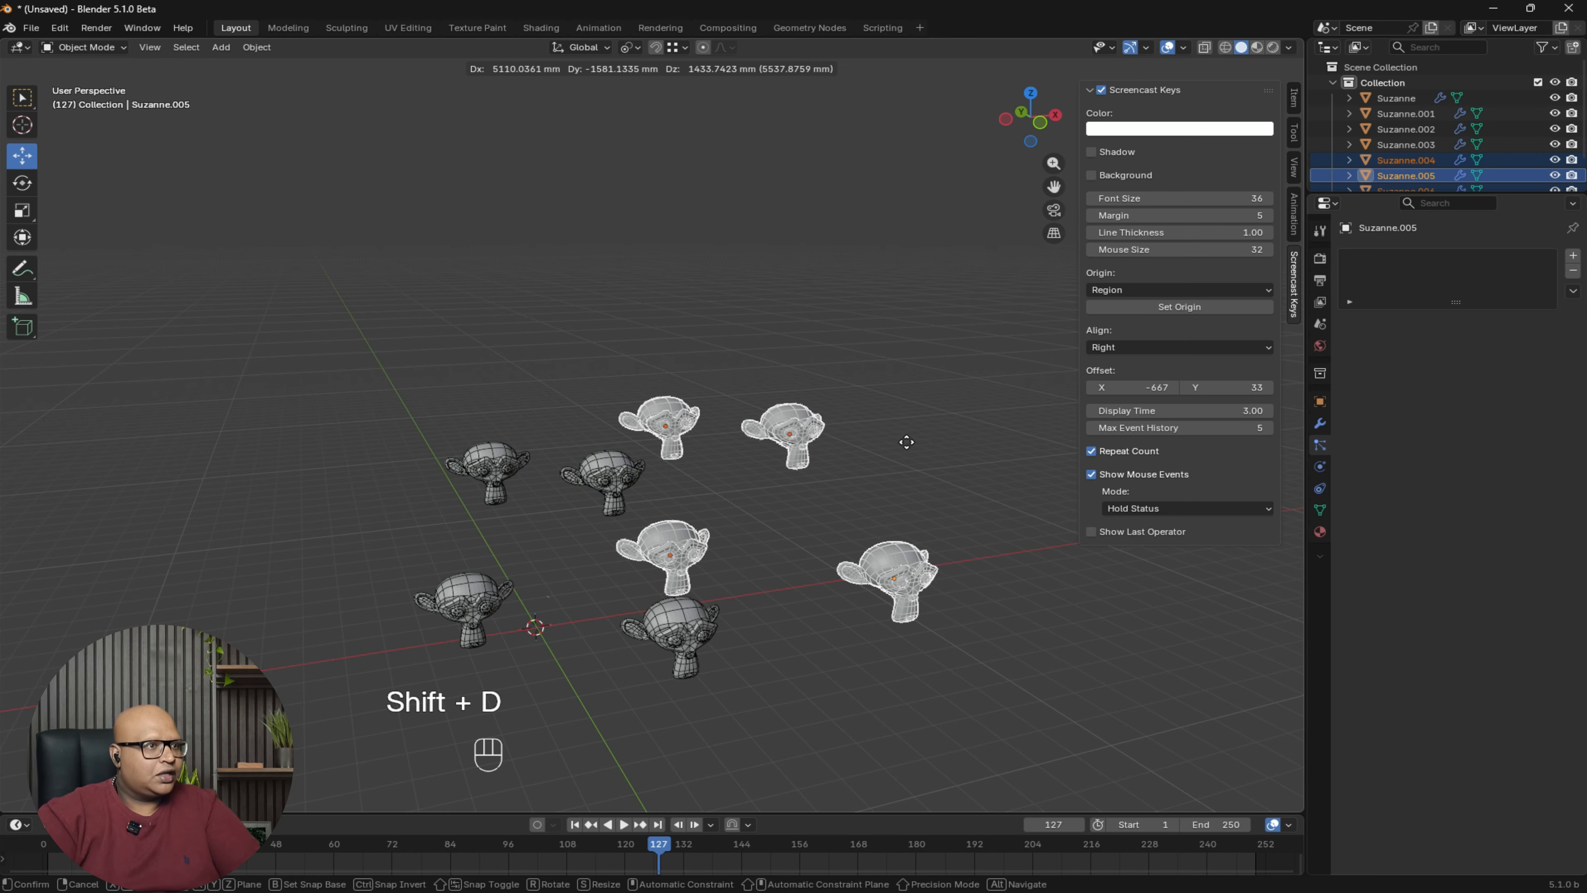
click(885, 481)
key(shift+d)
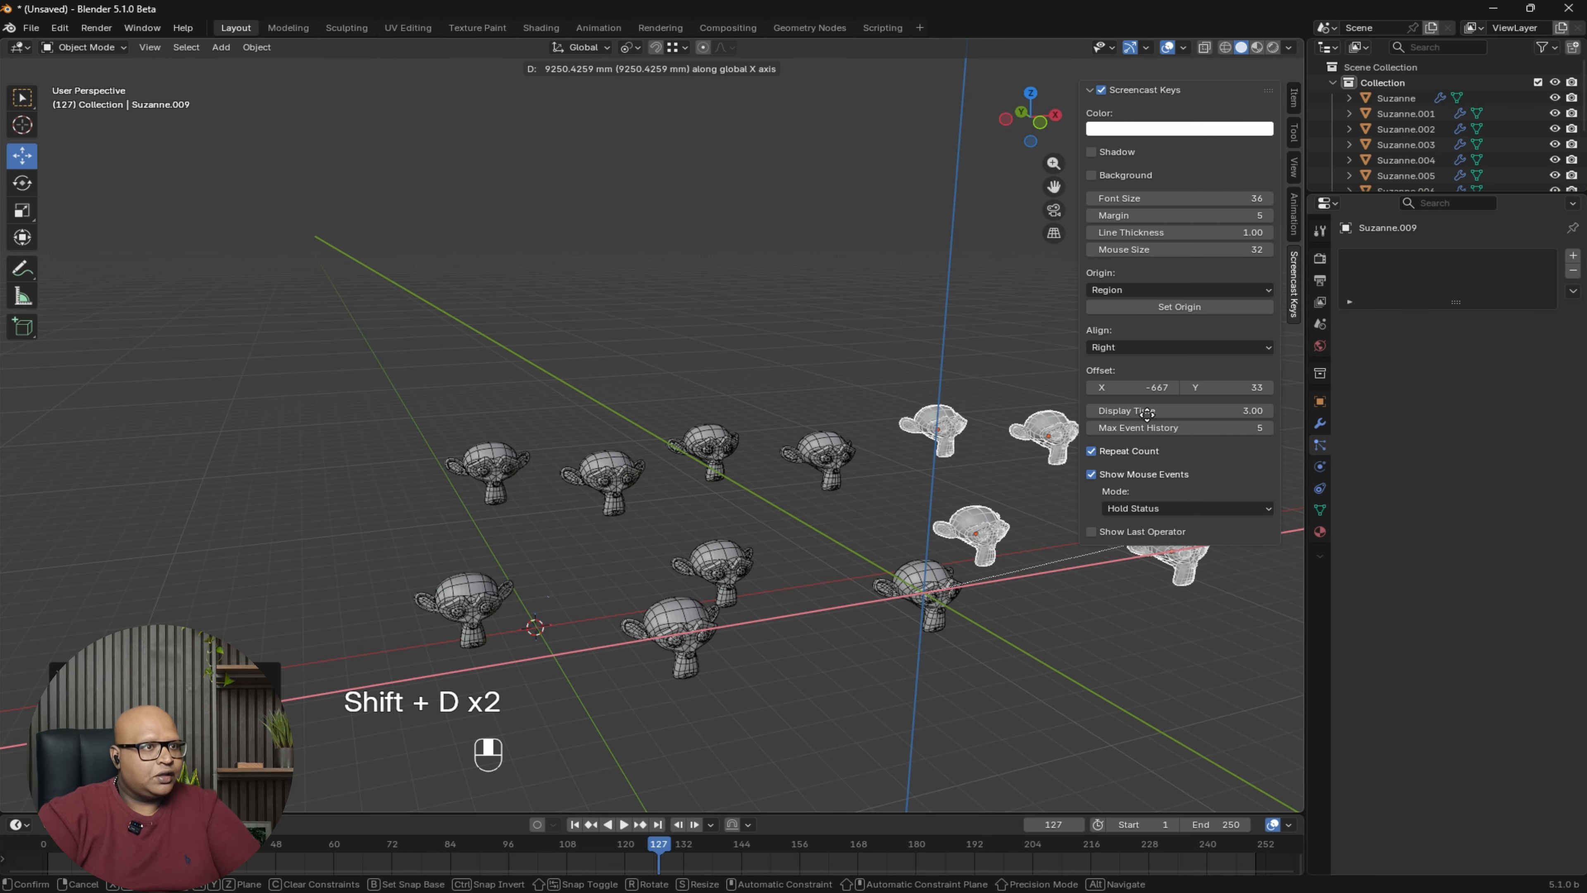
click(1069, 422)
middle_drag(1070, 422, 532, 507)
- Select all twelve heads with the third head of the back row active, try scaling them around it, and cancel the change
click(395, 377)
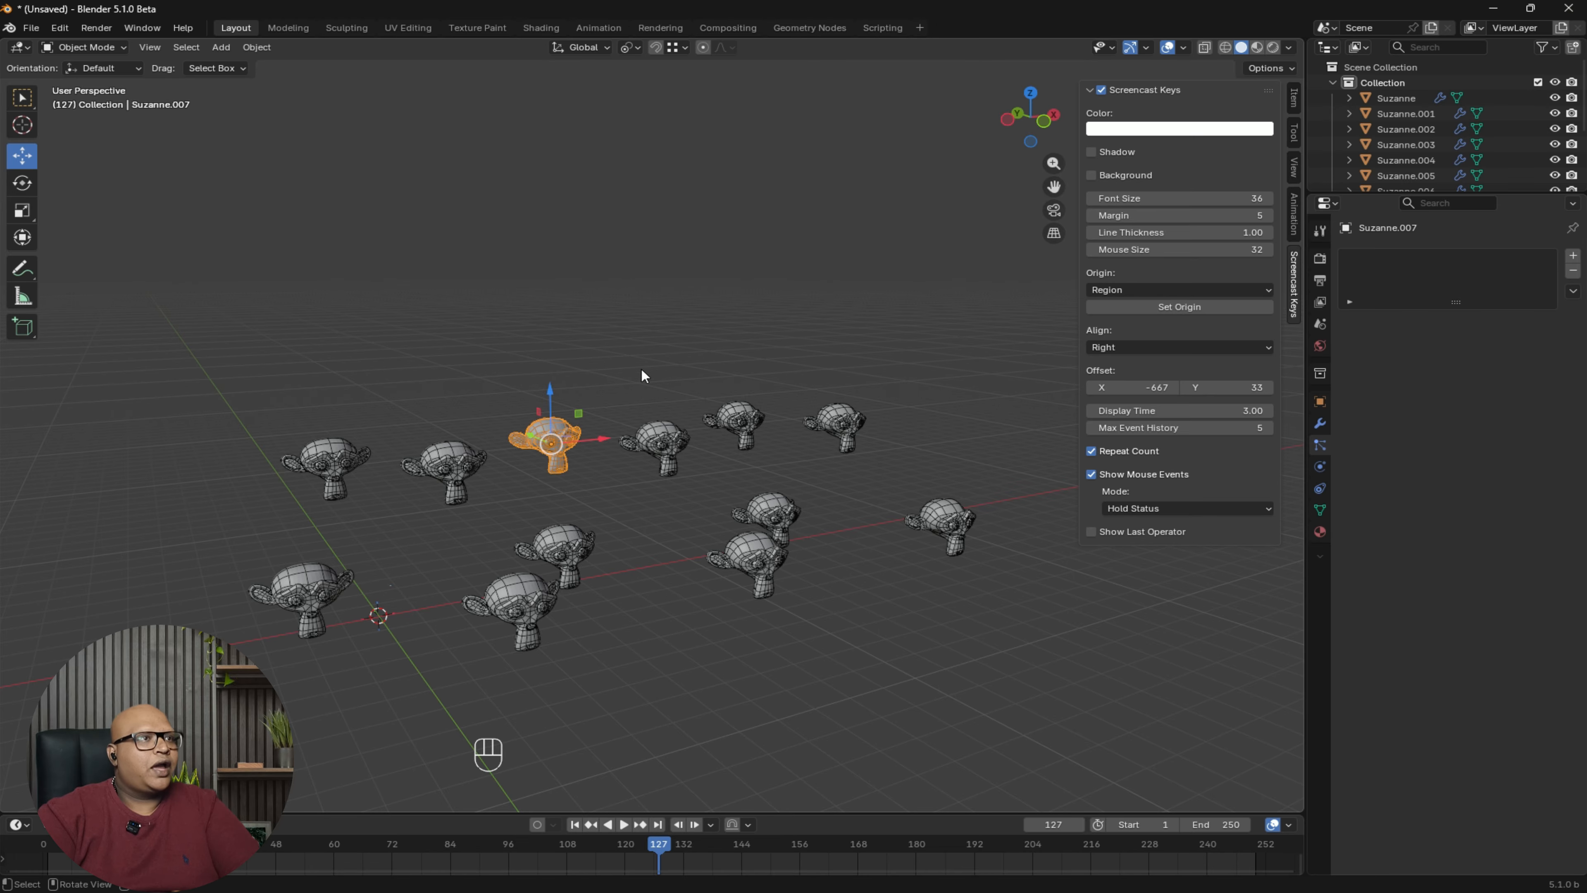
drag(1065, 763, 156, 220)
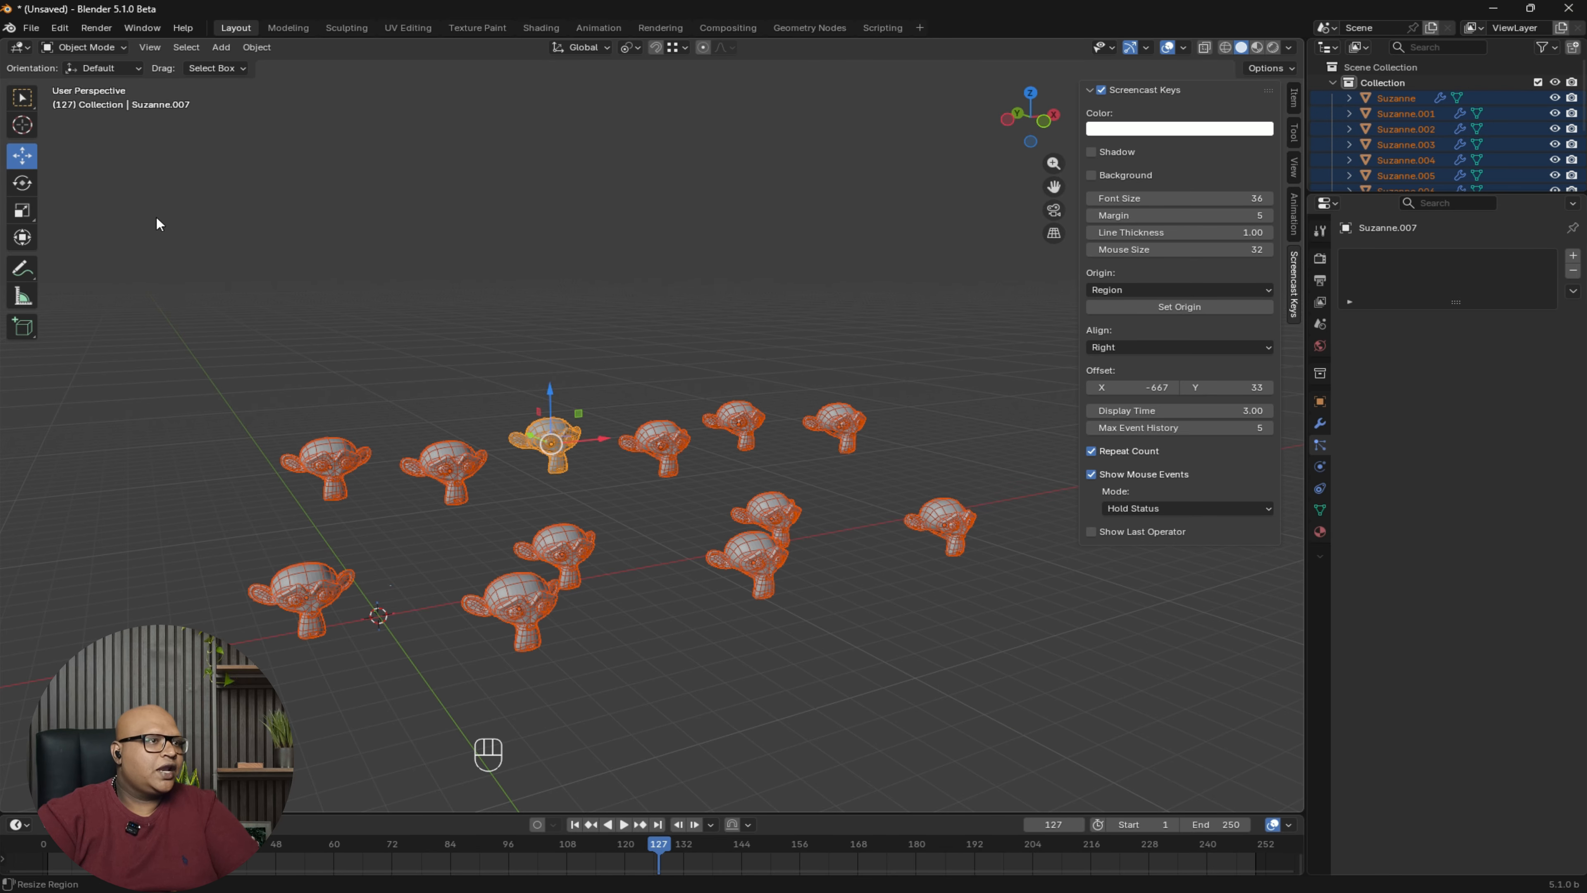
drag(618, 518, 619, 516)
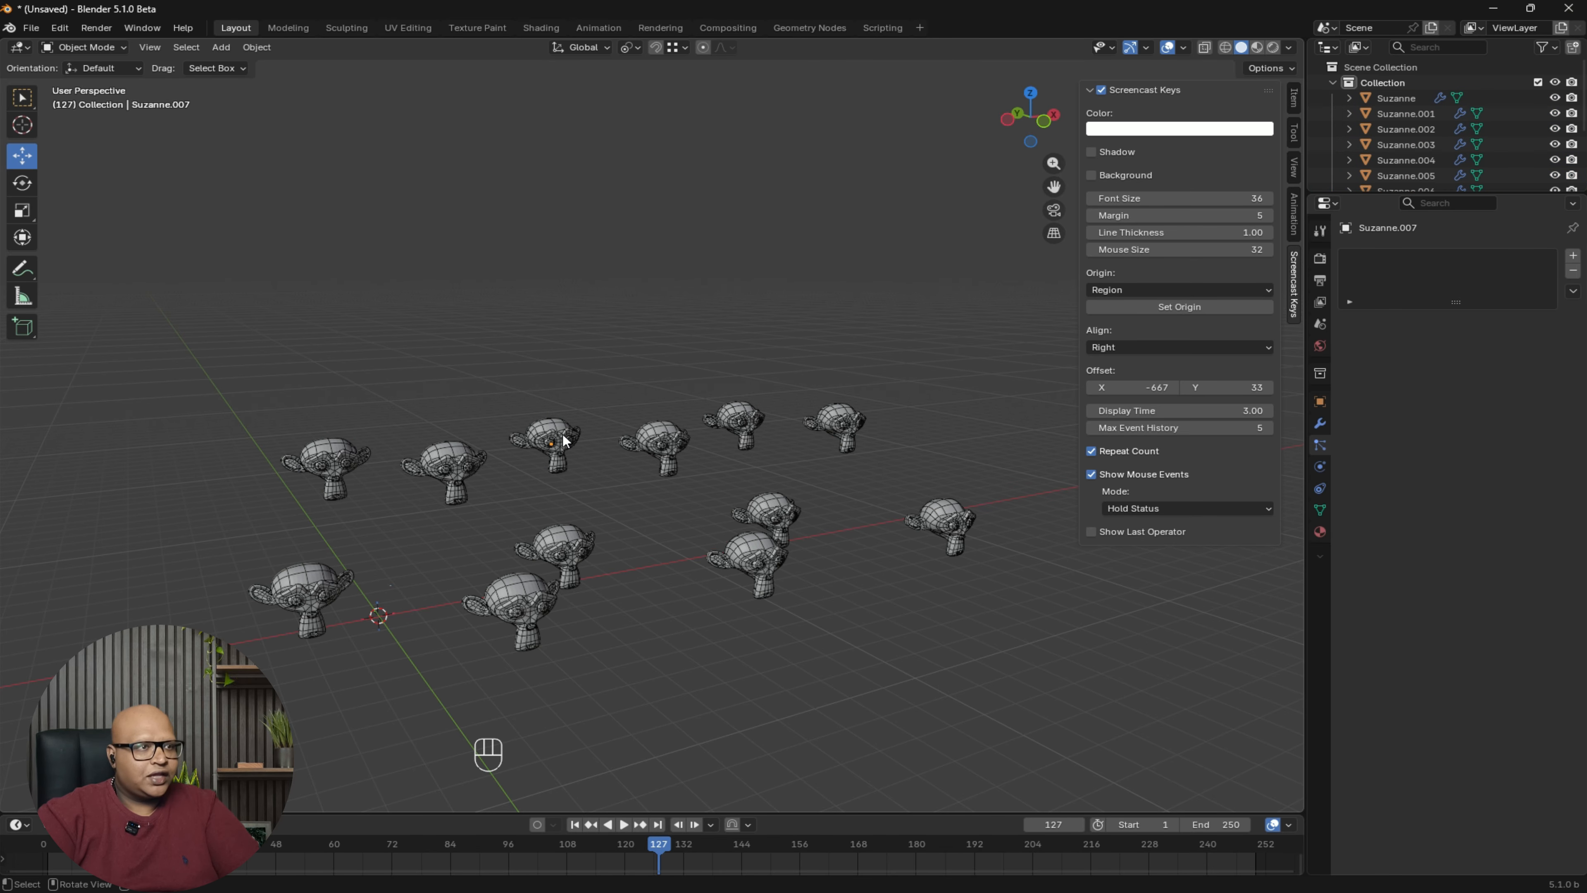
shift+click(547, 445)
shift+drag(1092, 765, 100, 244)
key(s)
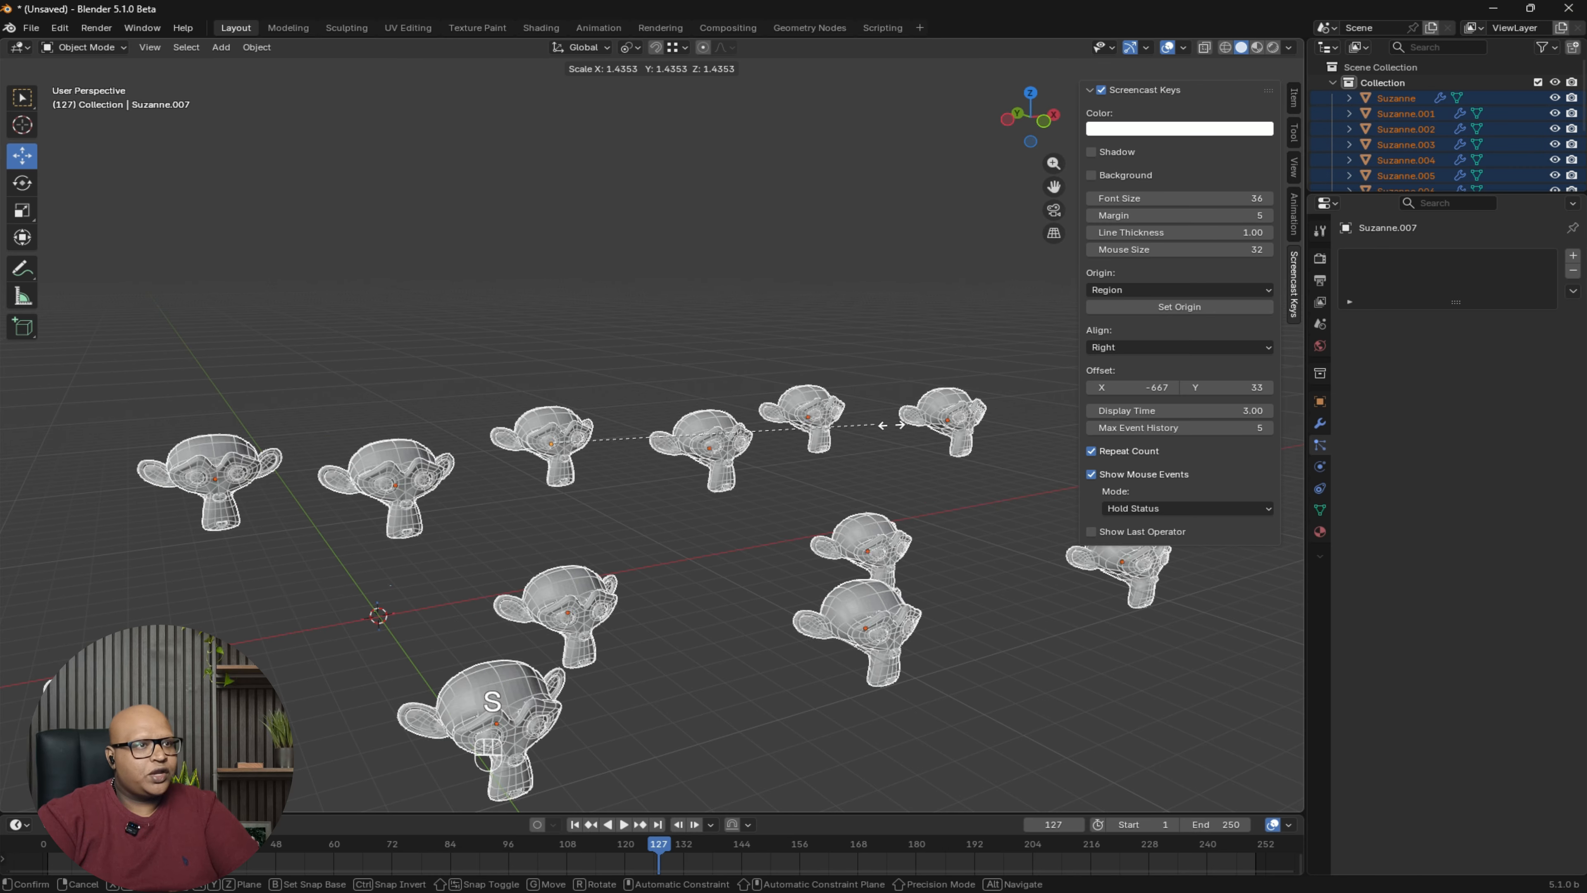
key(Escape)
- Reselect all the heads, review the available transform pivot point options, and deselect everything
middle_drag(907, 530, 889, 548)
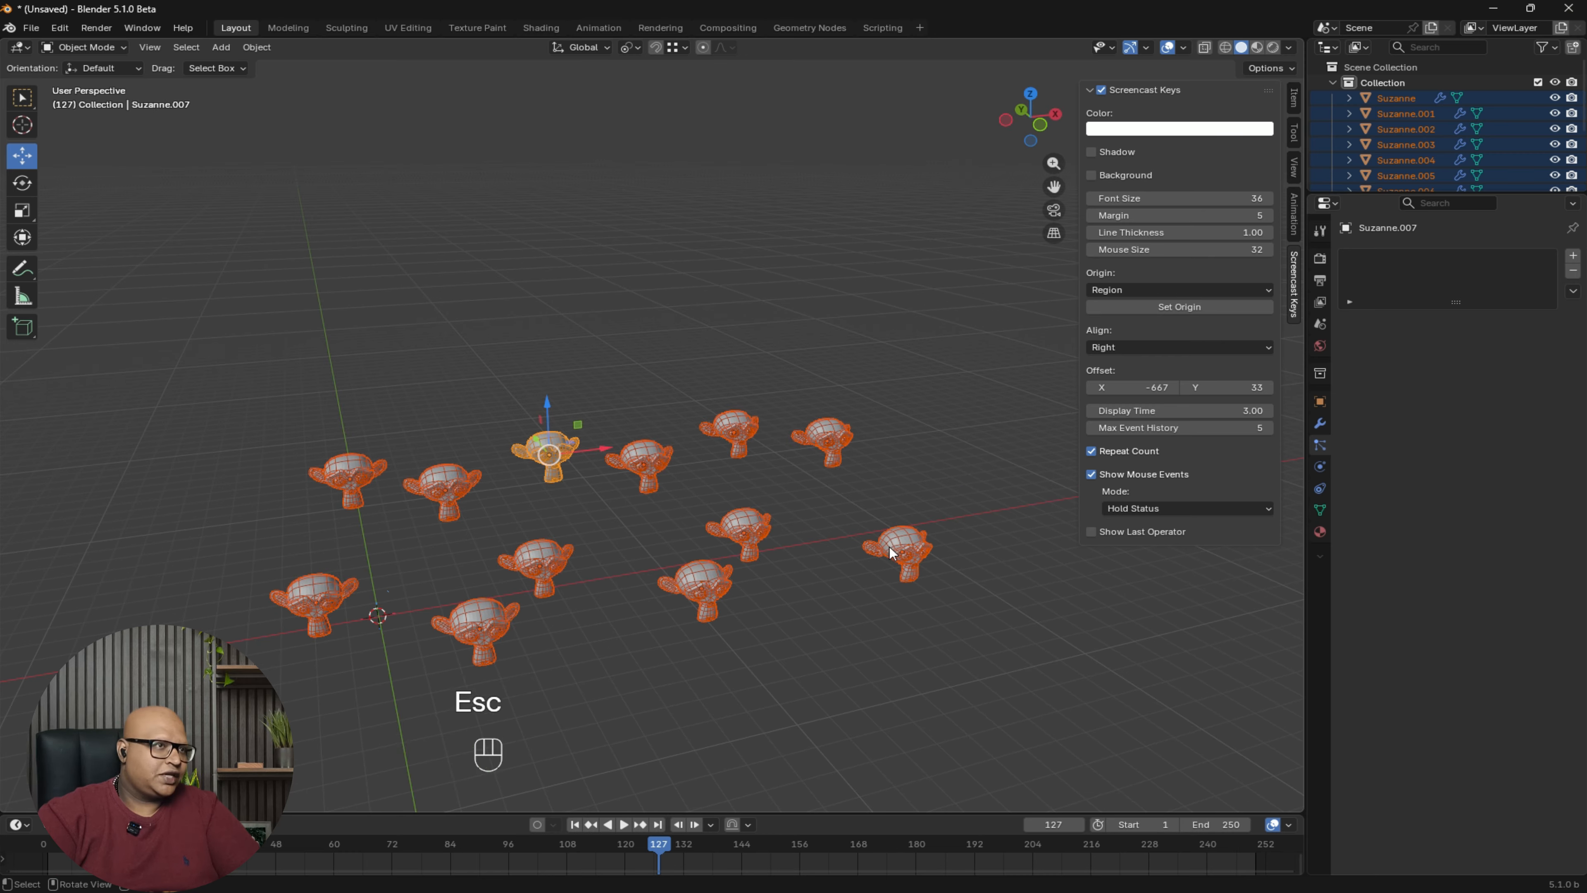
shift+middle_drag(937, 626, 909, 553)
drag(911, 613, 140, 200)
click(628, 47)
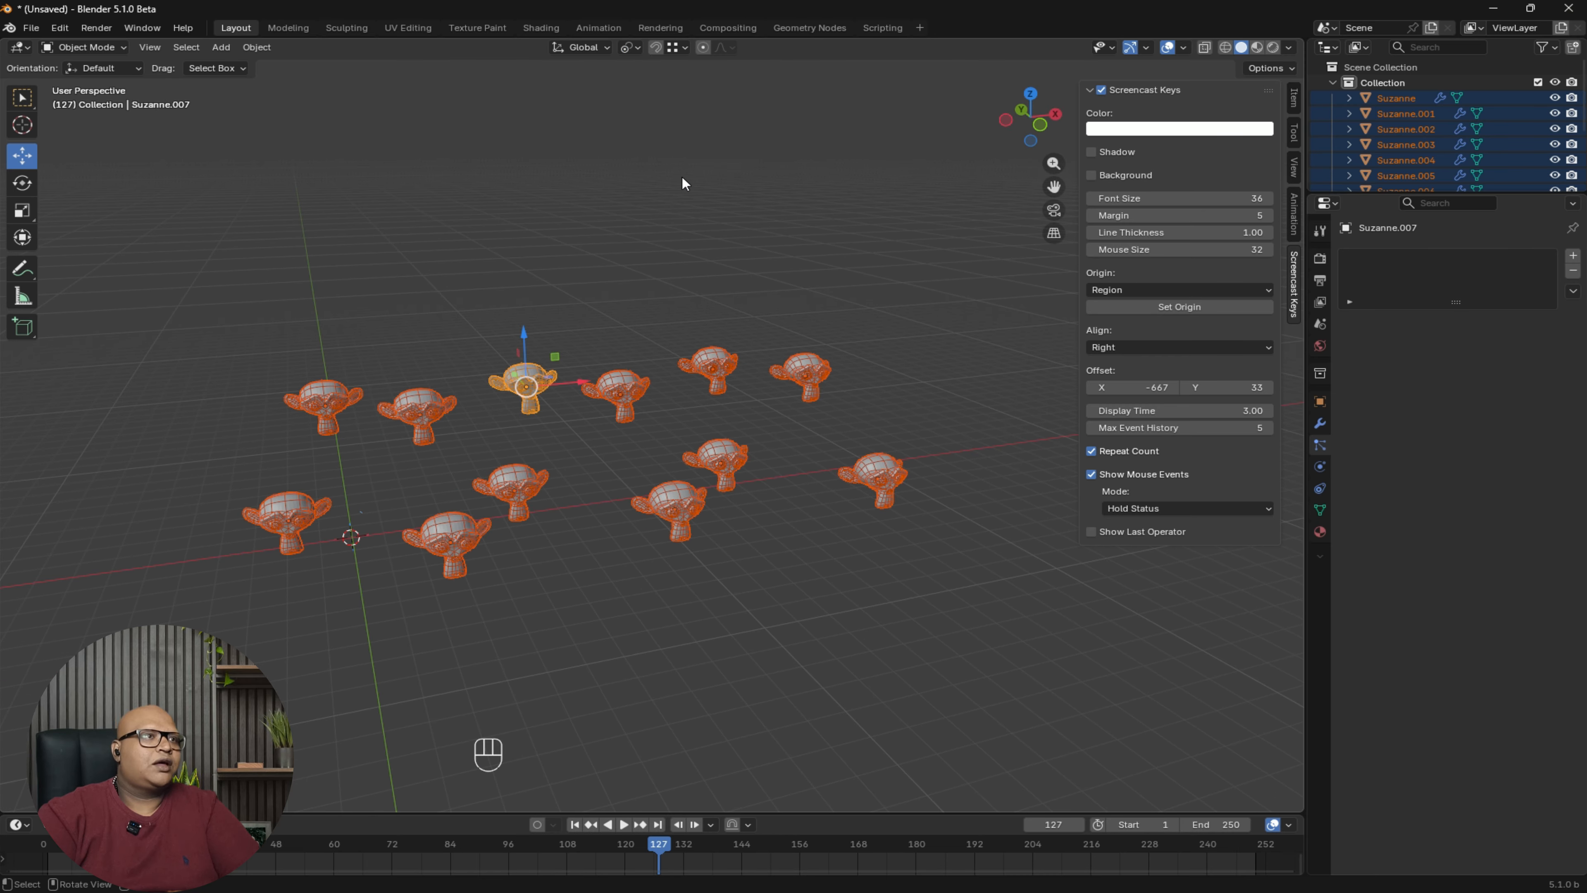
click(628, 47)
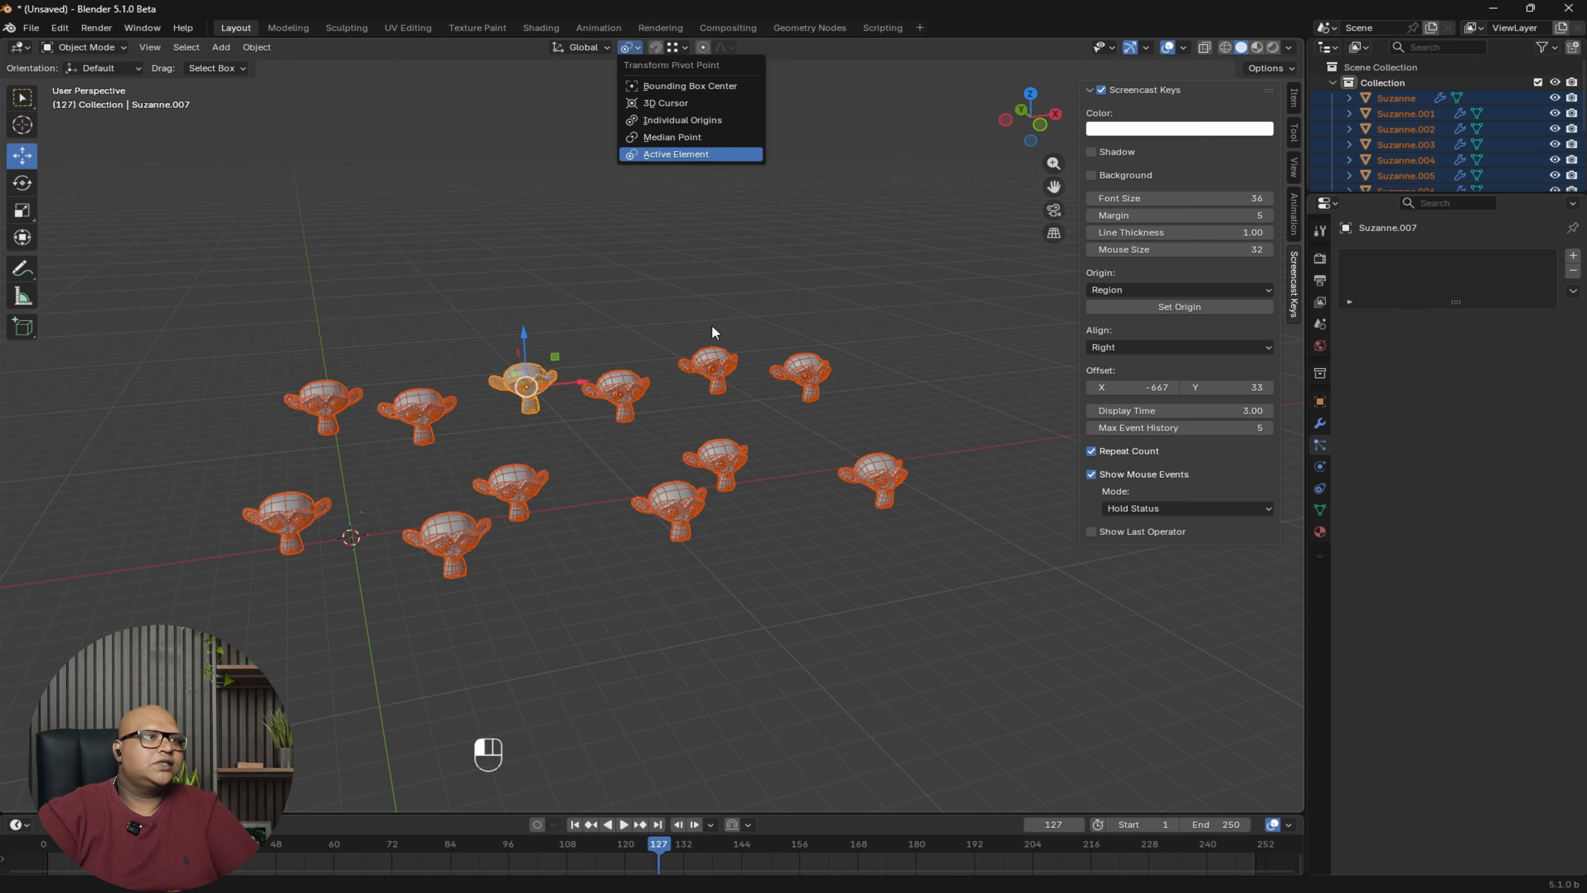
middle_drag(712, 326, 802, 329)
click(726, 311)
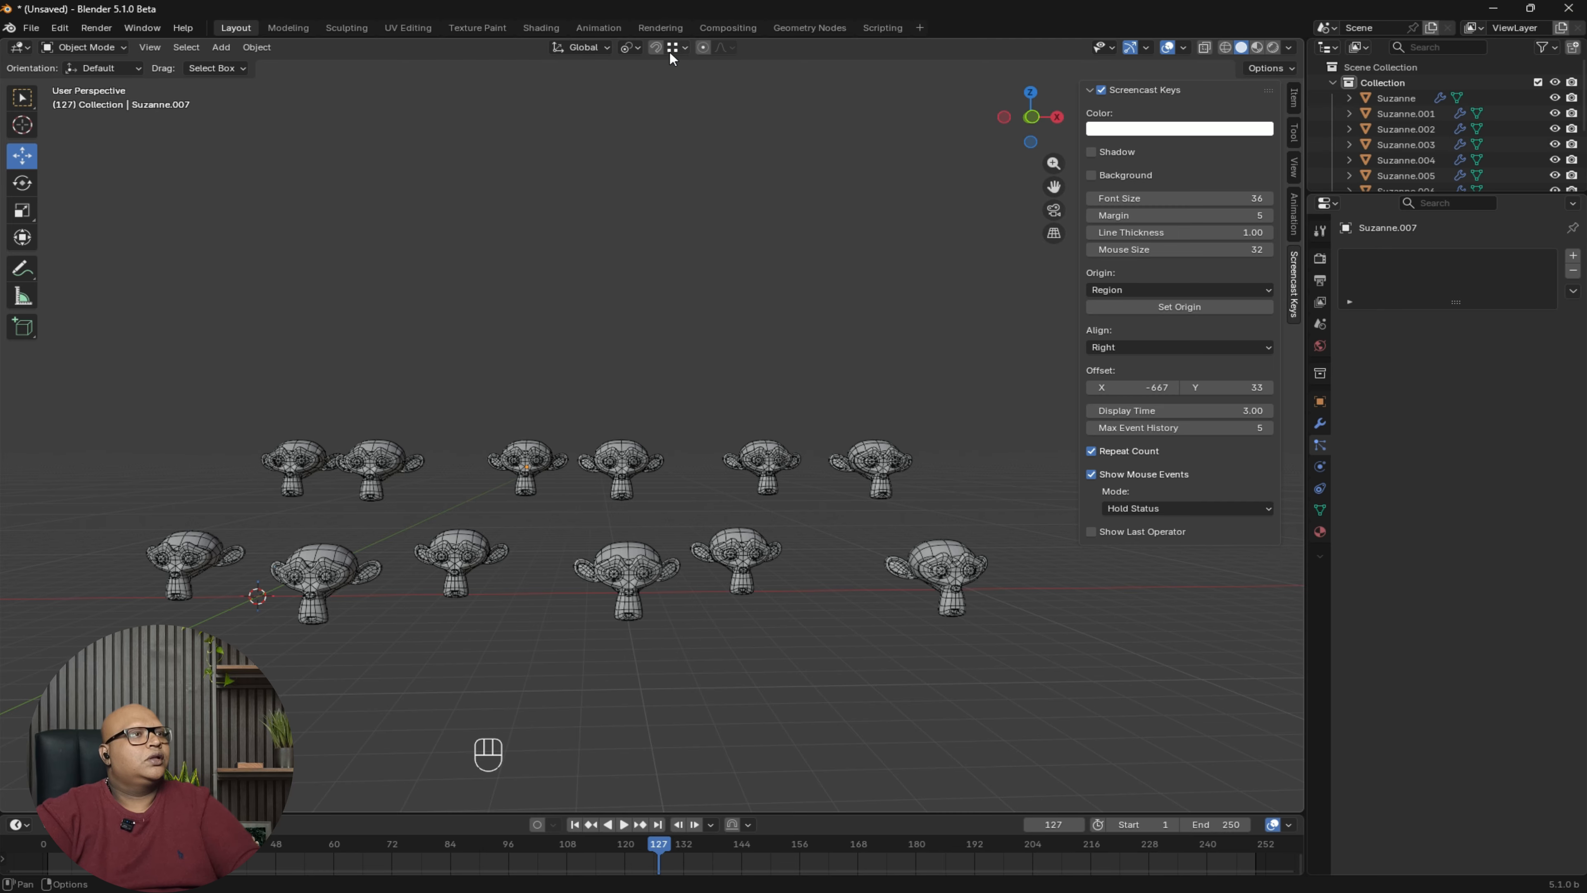
- Select all the monkey heads and delete them to empty the scene
key(a)
key(Delete)
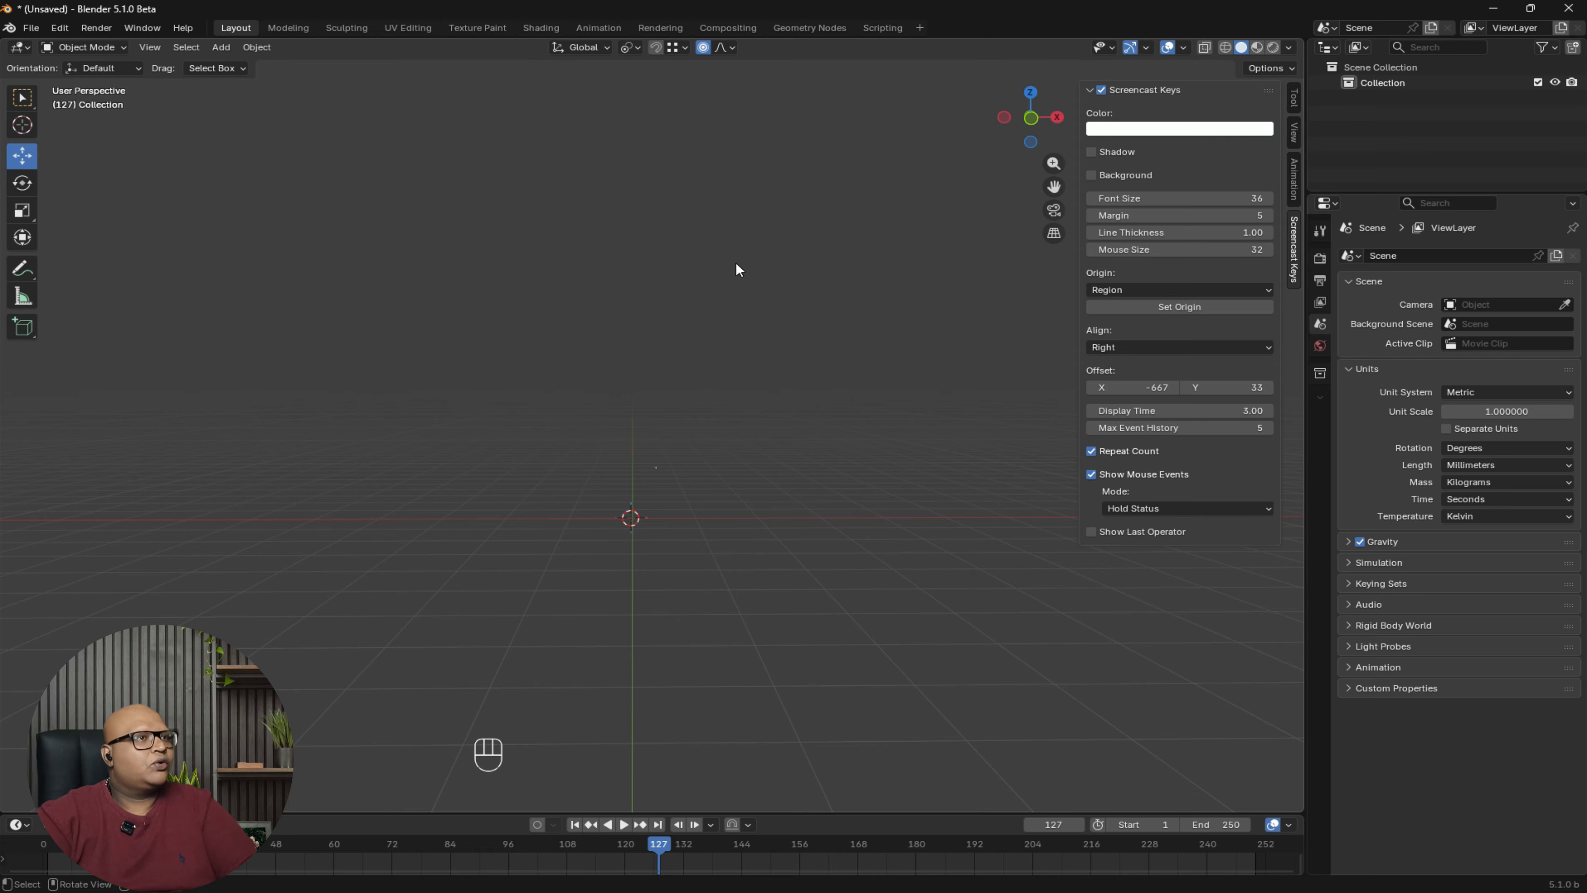
shift+middle_drag(737, 269, 769, 282)
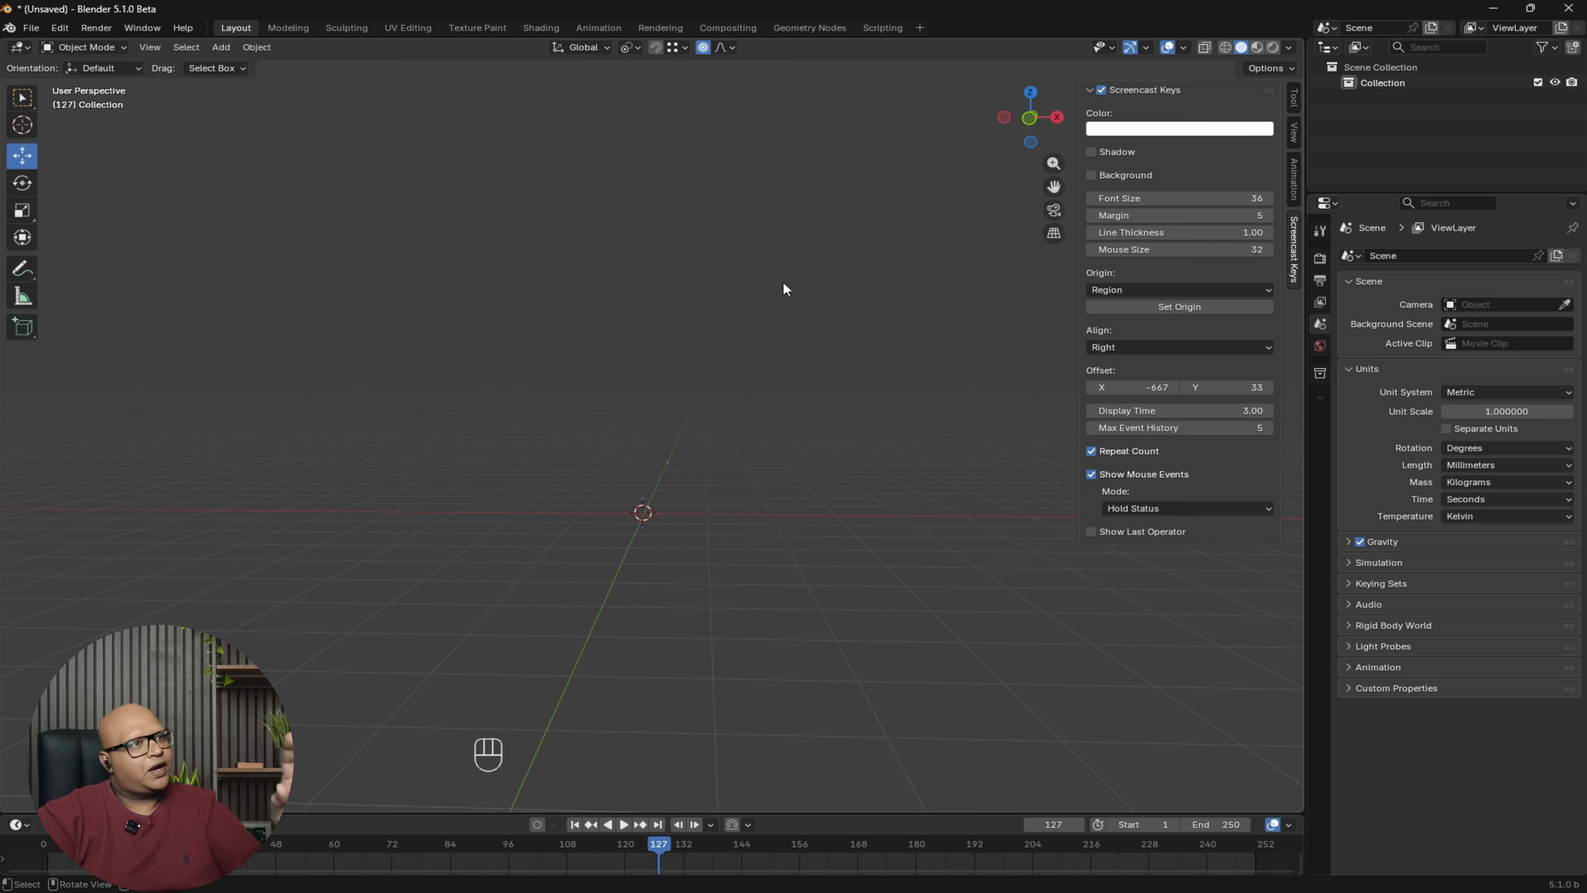